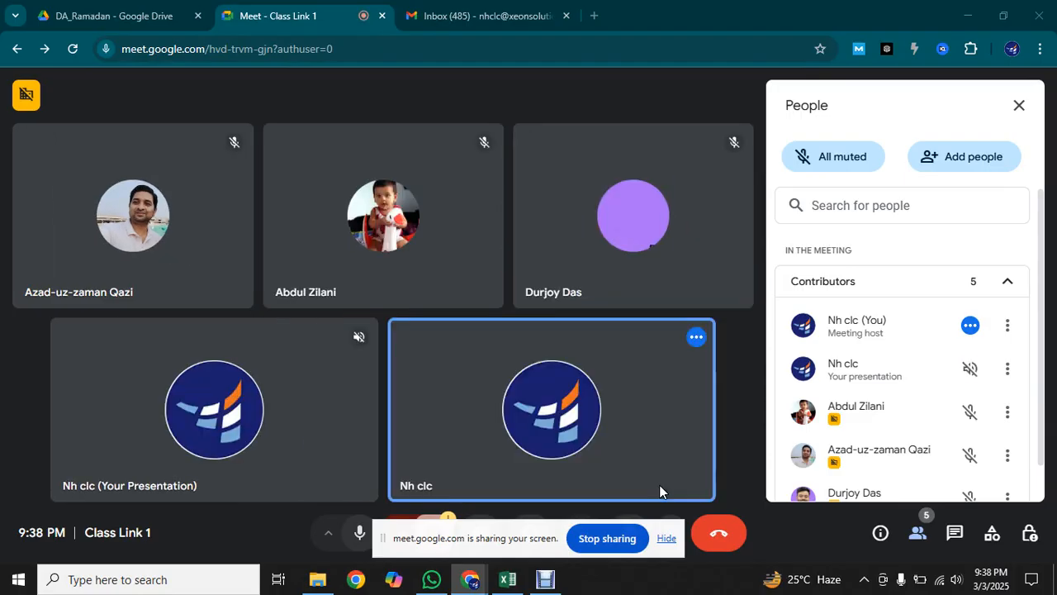
Step: Switch to the Excel_Sample_Data workbook in Excel and hide the screen-sharing notice
{"action": "left_click", "coordinate": [507, 579]}
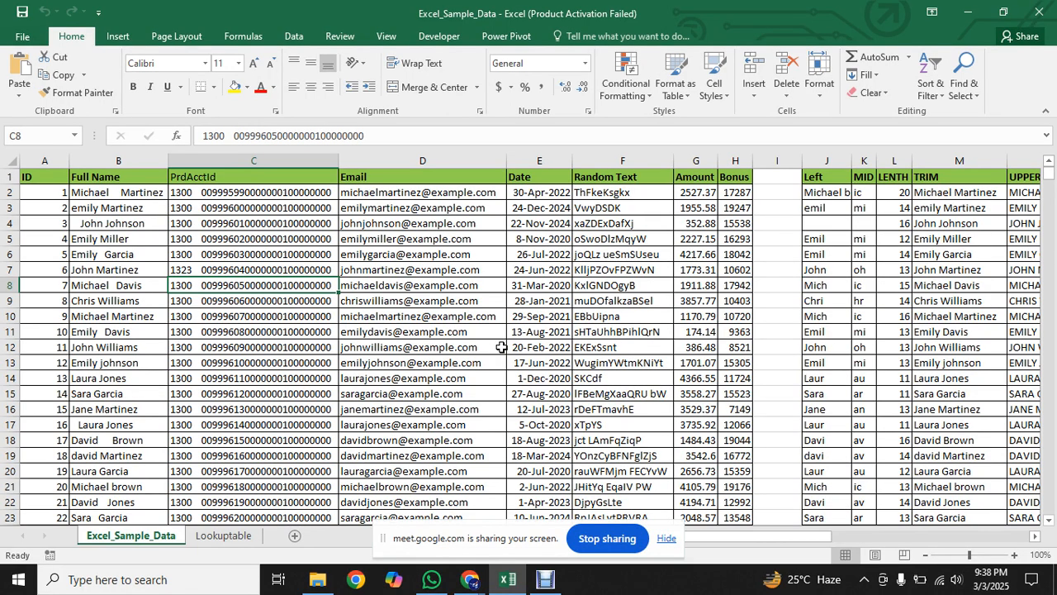
{"action": "left_click", "coordinate": [667, 538]}
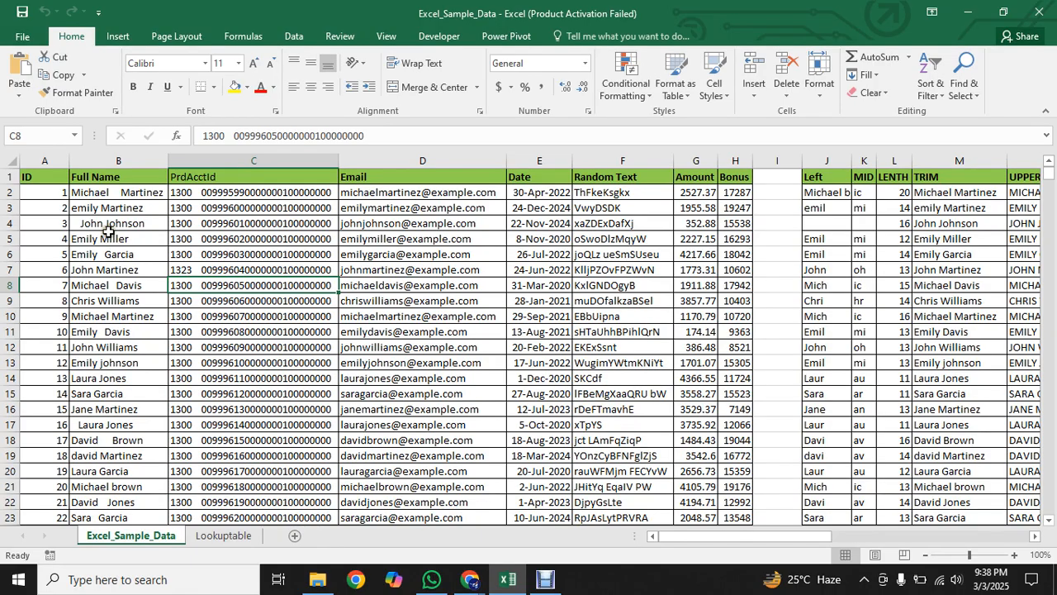
Step: Review the source data column headers in row 1, from ID through Bonus, returning to PrdAcctId
{"action": "left_click", "coordinate": [45, 175]}
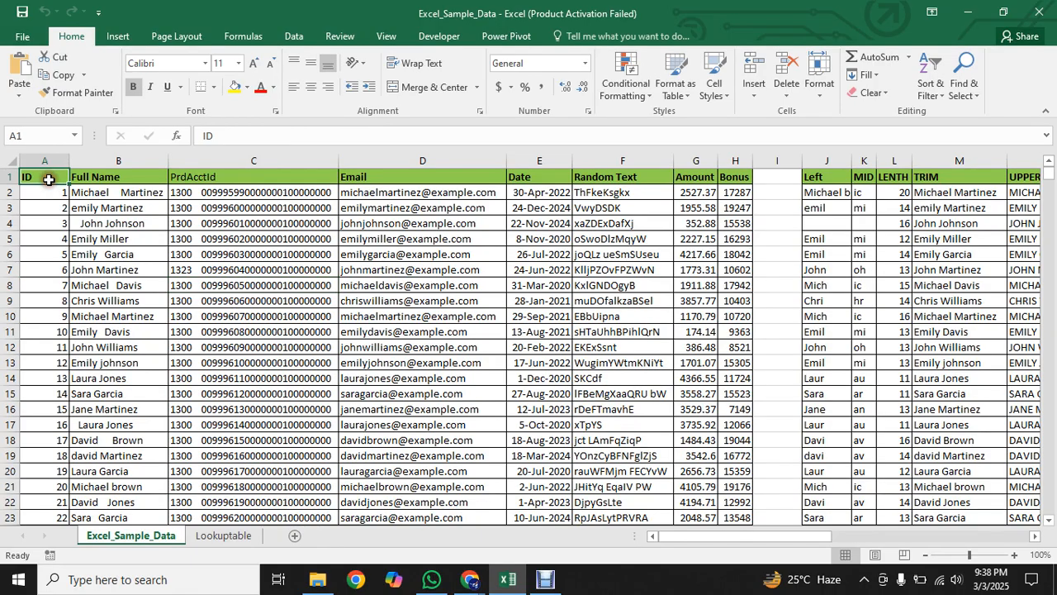
{"action": "left_click", "coordinate": [97, 180]}
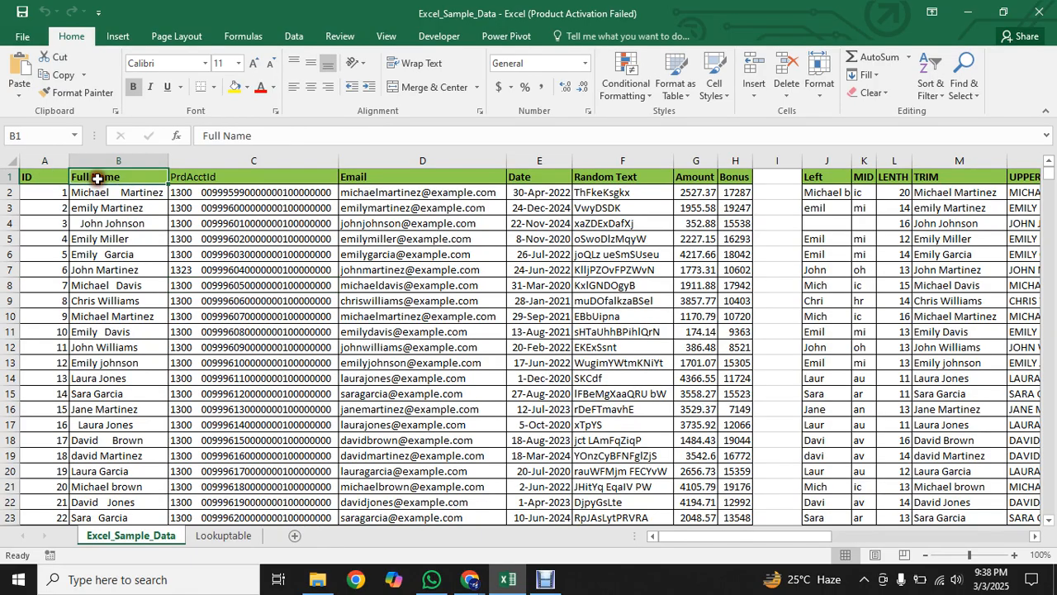
{"action": "left_click", "coordinate": [183, 180]}
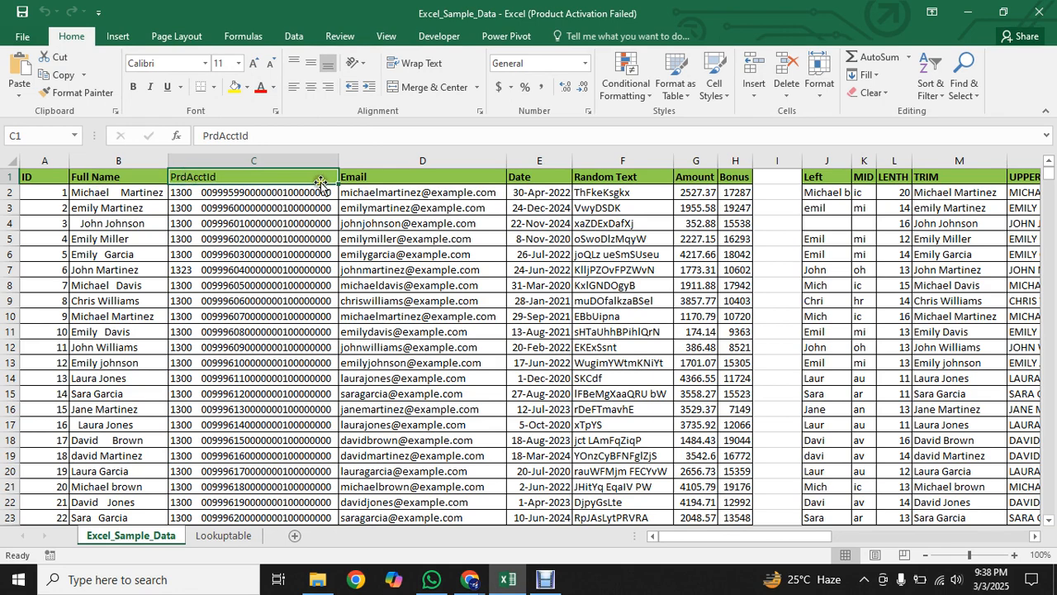
{"action": "left_click", "coordinate": [388, 179]}
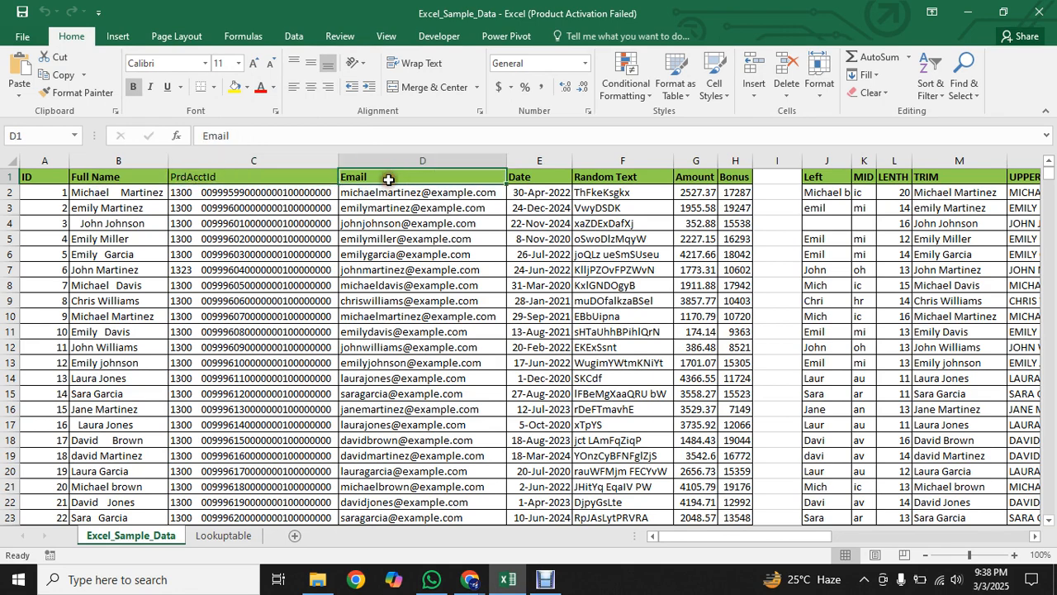
{"action": "left_click", "coordinate": [519, 177]}
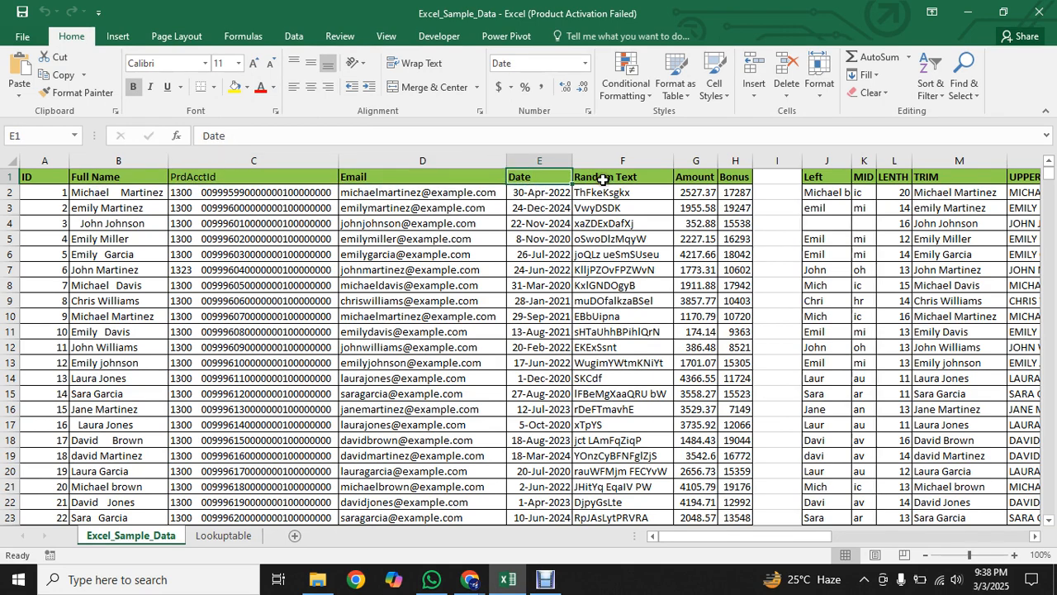
{"action": "left_click", "coordinate": [604, 179]}
{"action": "left_click", "coordinate": [688, 175]}
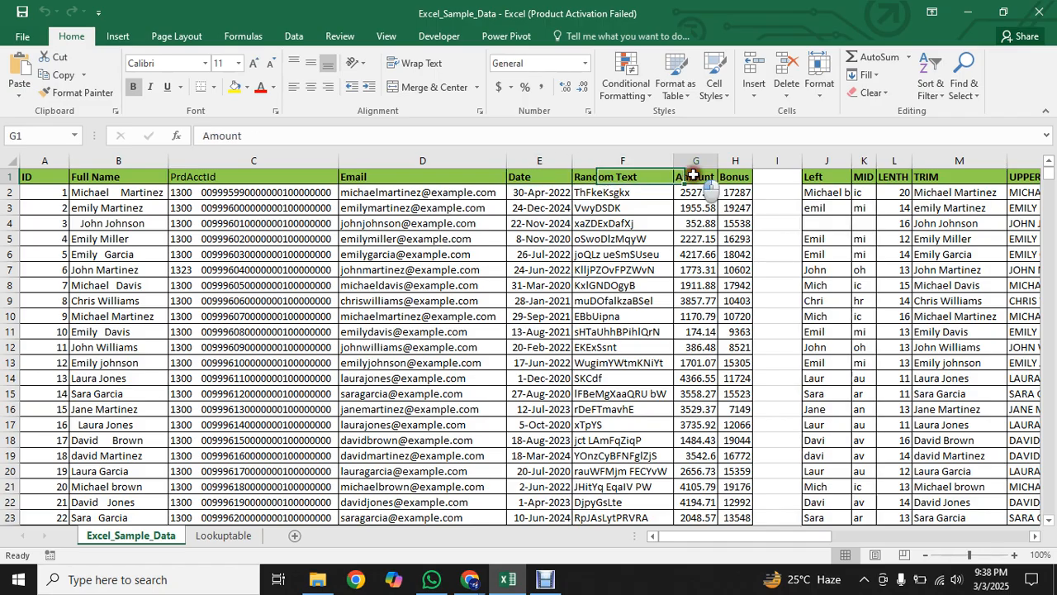
{"action": "left_click", "coordinate": [739, 177]}
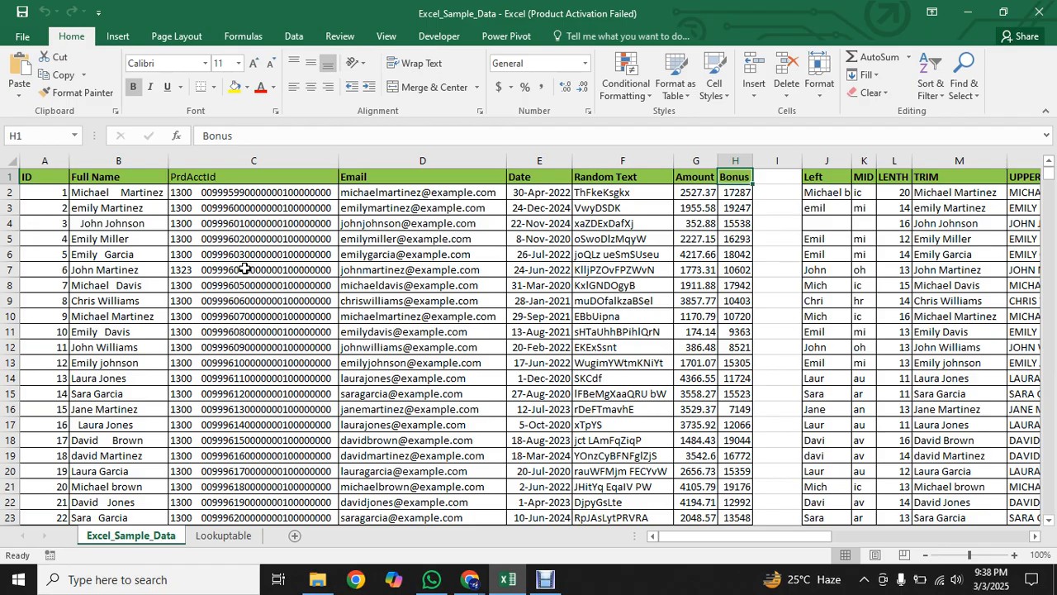
{"action": "left_click", "coordinate": [235, 176]}
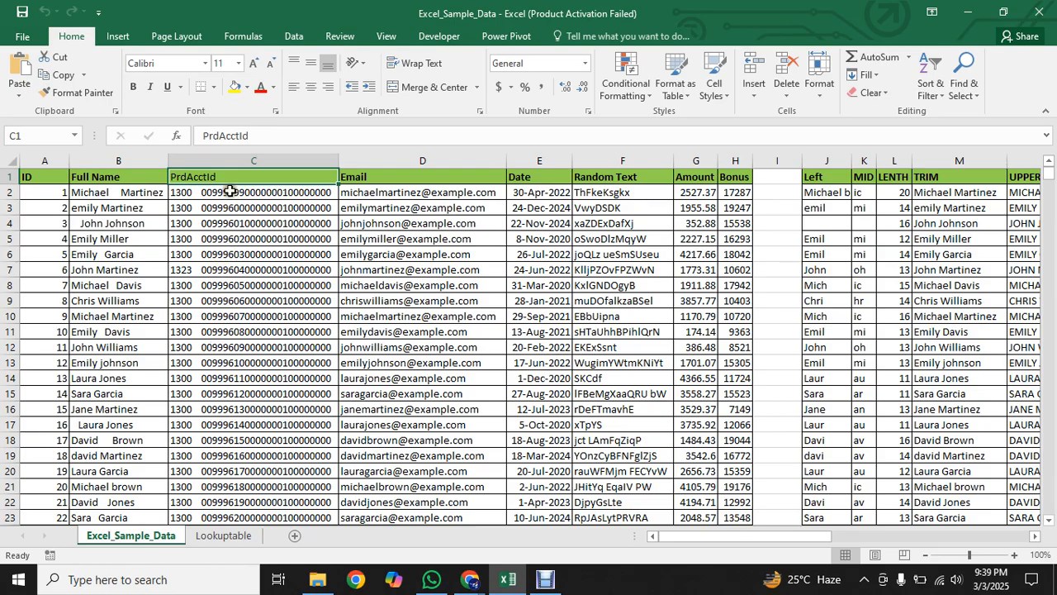
Step: Examine entries in the Full Name column between rows 2 and 16 for inconsistent spacing and capitalization
{"action": "left_click", "coordinate": [91, 192]}
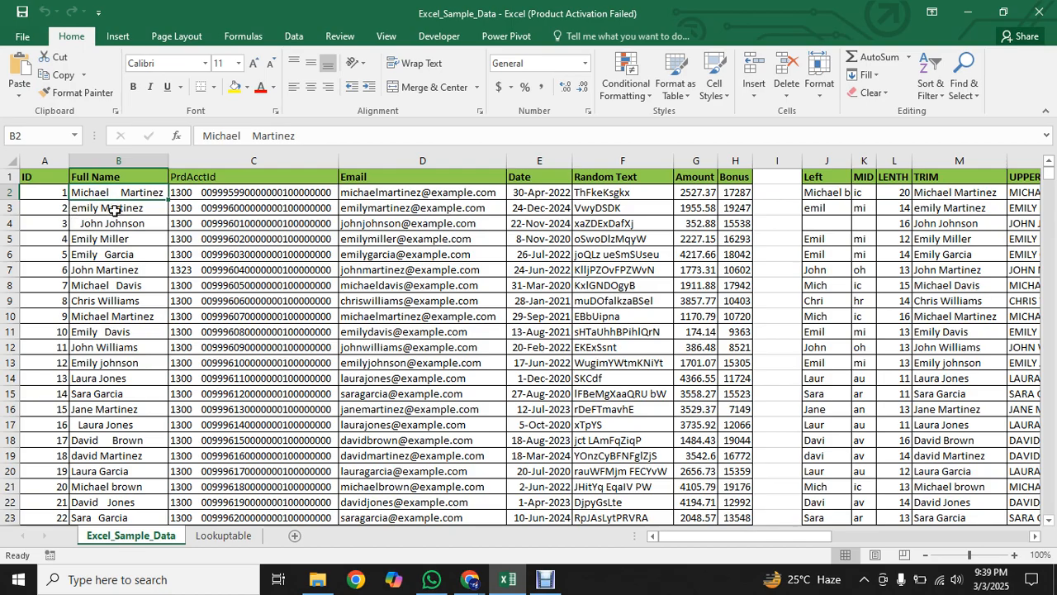
{"action": "left_click", "coordinate": [80, 223]}
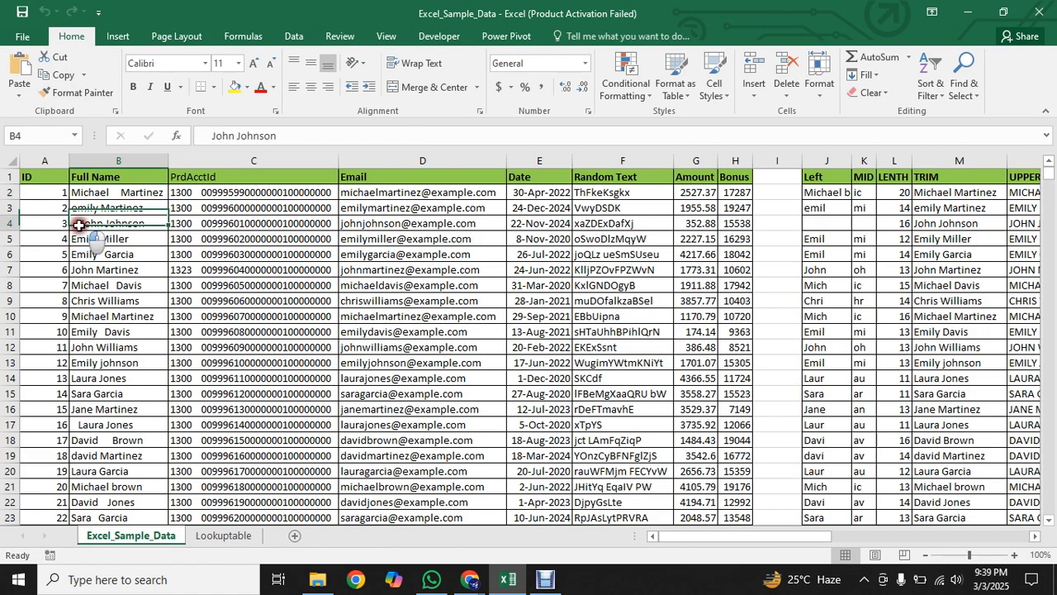
{"action": "left_click", "coordinate": [141, 240]}
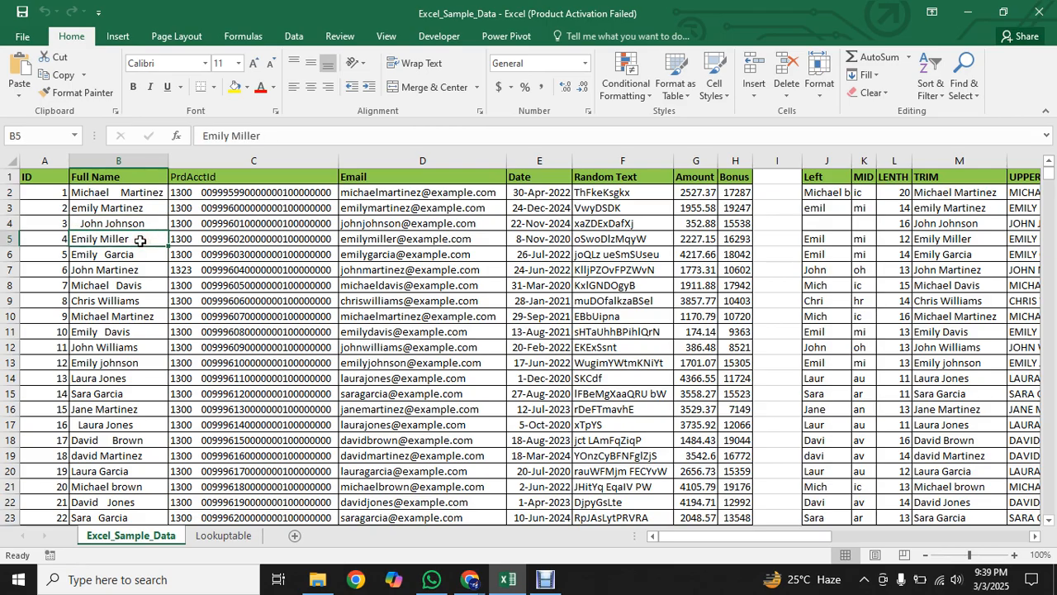
{"action": "left_click", "coordinate": [128, 256]}
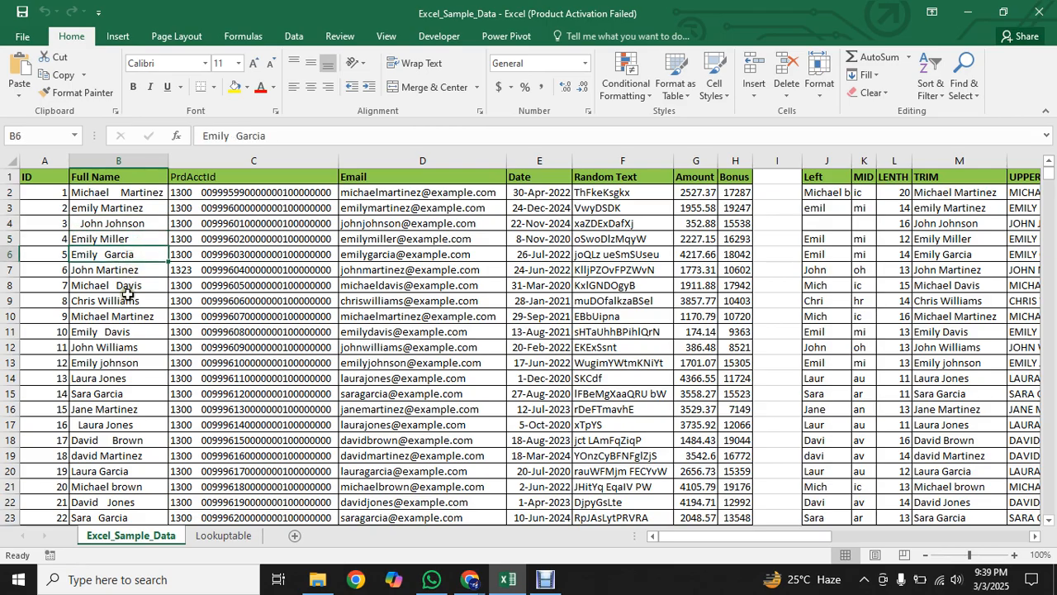
{"action": "left_click", "coordinate": [128, 301]}
{"action": "left_click", "coordinate": [127, 349]}
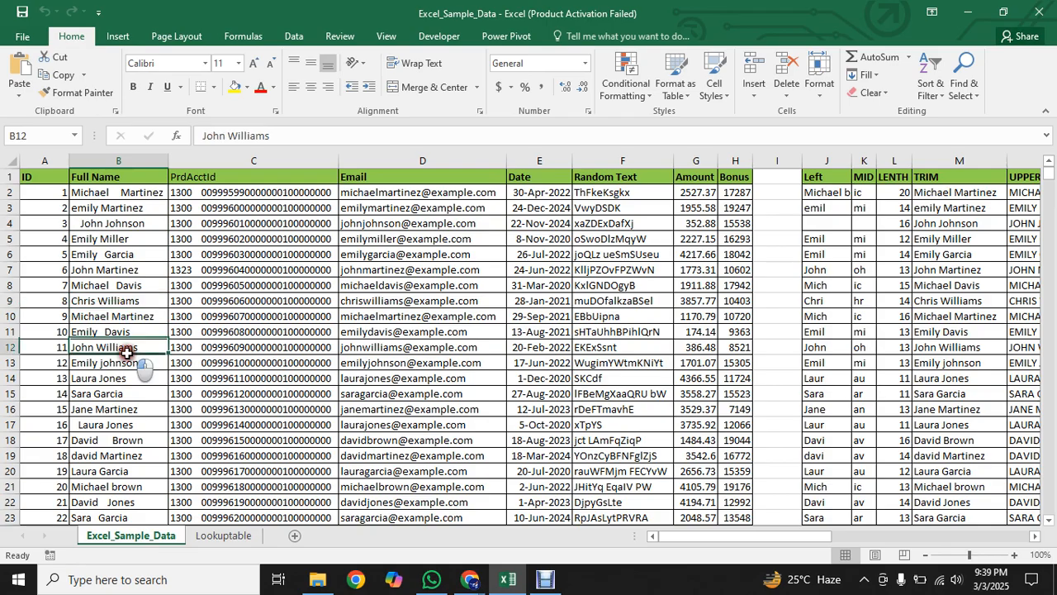
{"action": "left_click", "coordinate": [123, 395]}
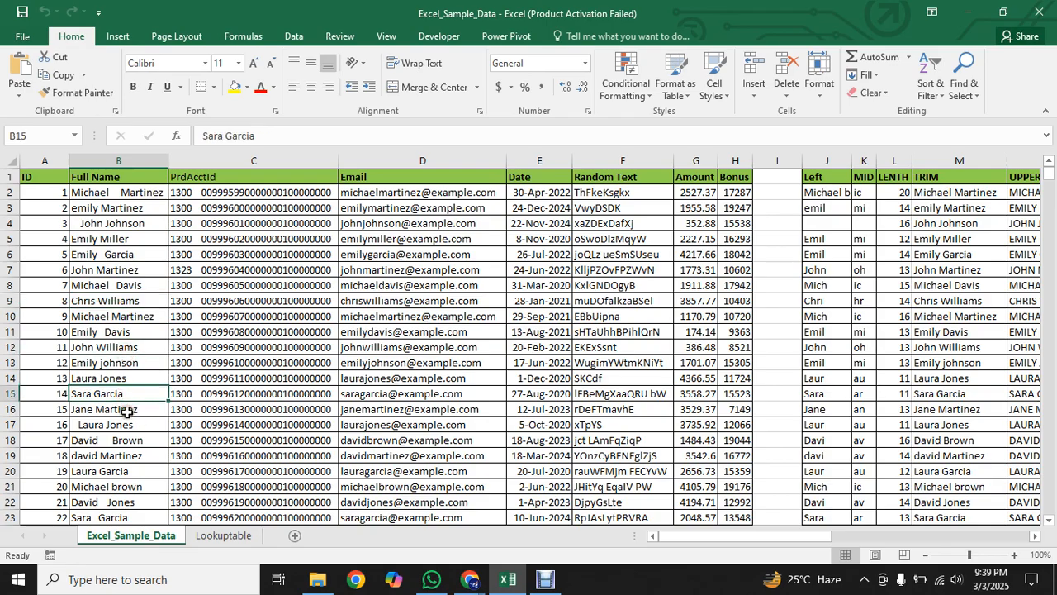
{"action": "left_click", "coordinate": [126, 410]}
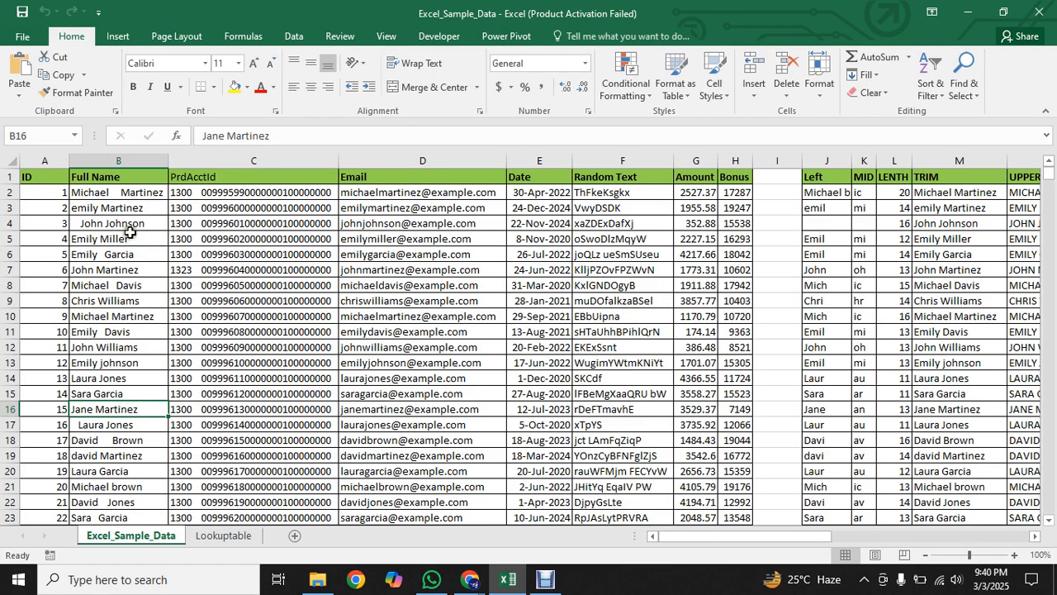
Step: Switch to Google Meet, admit the participant waiting to join the call, and return to the Excel workbook
{"action": "mouse_move", "coordinate": [471, 585]}
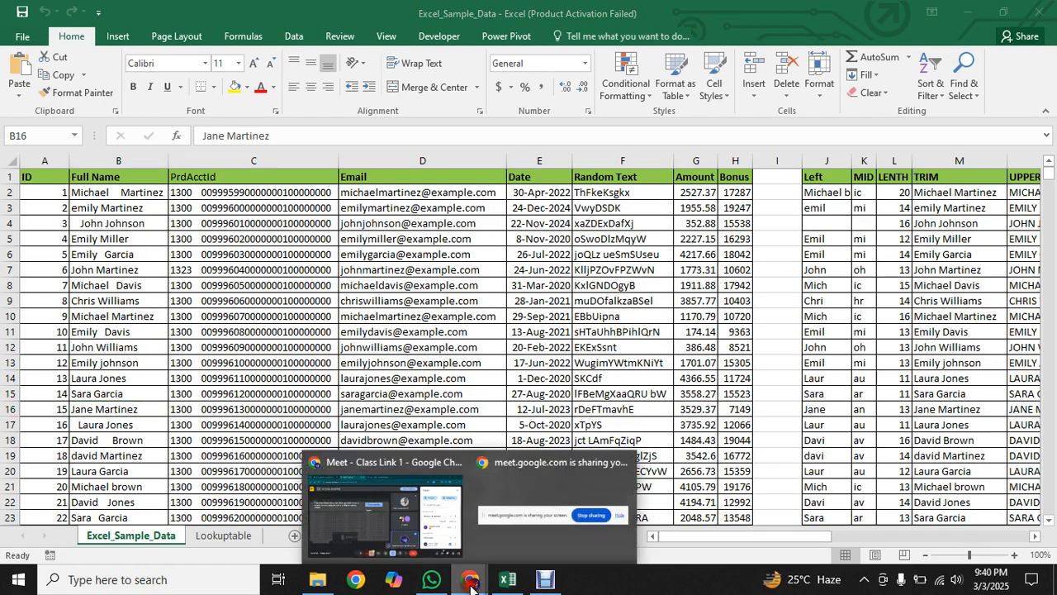
{"action": "left_click", "coordinate": [388, 501]}
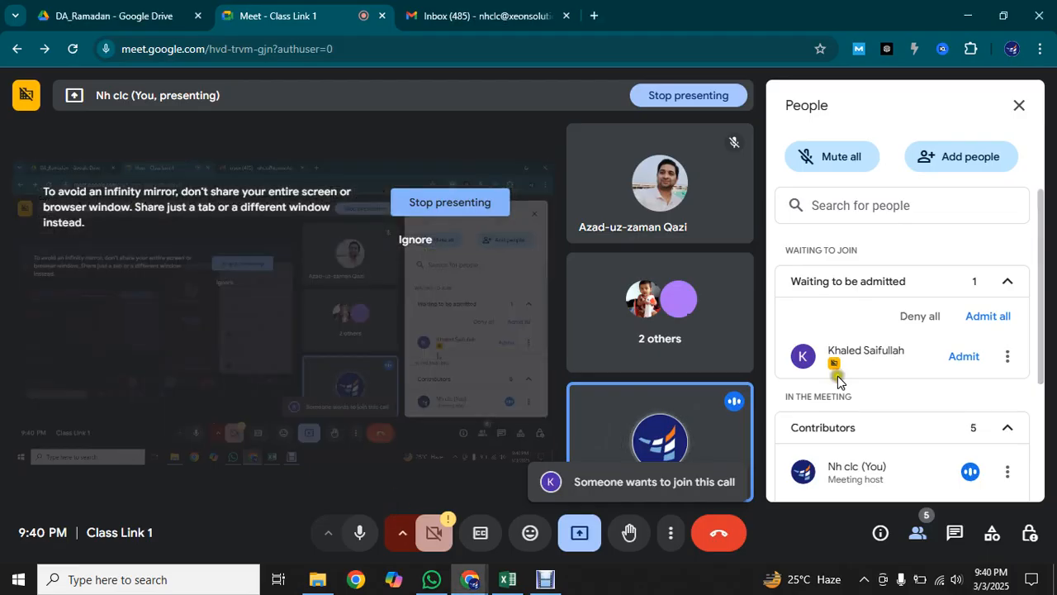
{"action": "left_click", "coordinate": [961, 357]}
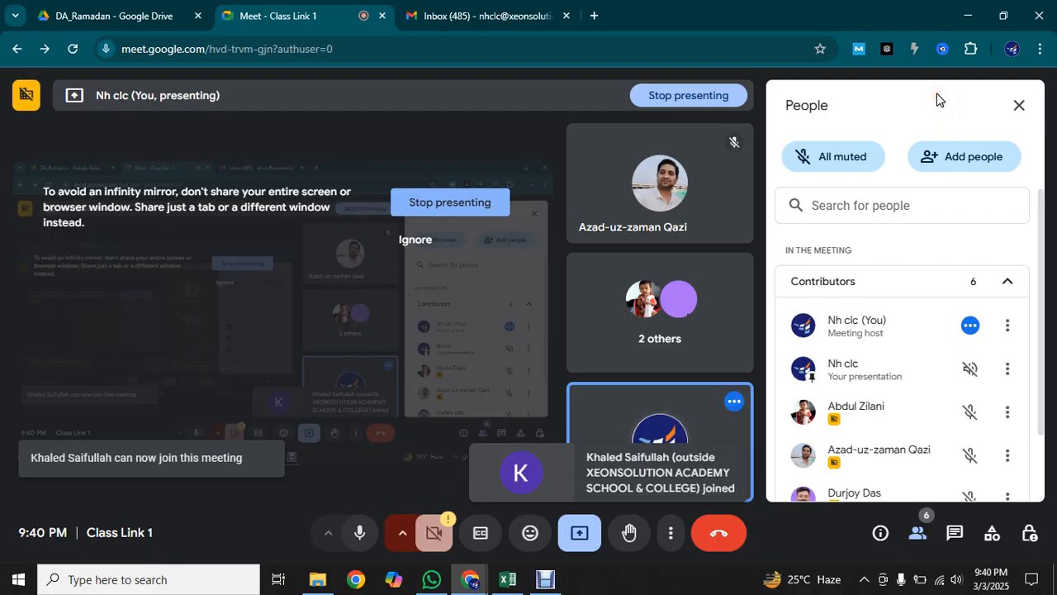
{"action": "left_click", "coordinate": [510, 581]}
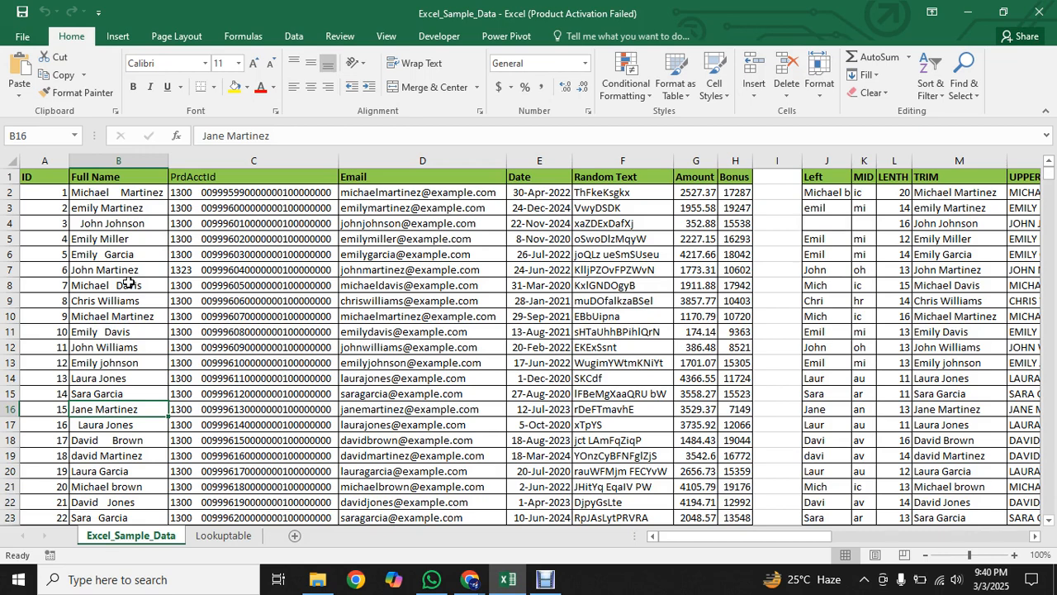
Step: Inspect the first PrdAcctId and Email entries, and review the text function headers from Left through CONCATENATE
{"action": "left_click", "coordinate": [246, 191]}
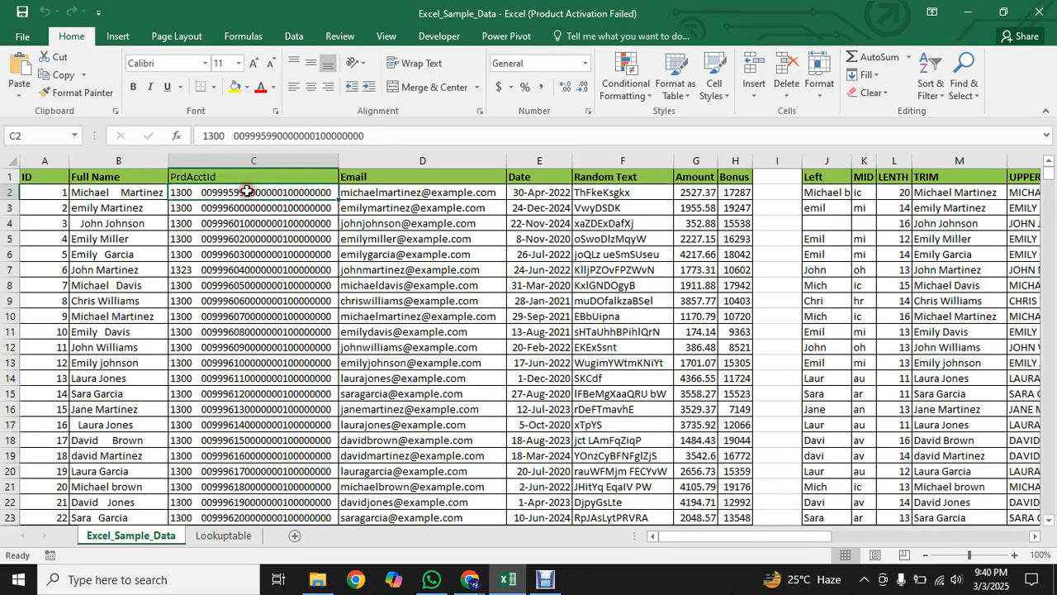
{"action": "left_click", "coordinate": [364, 189]}
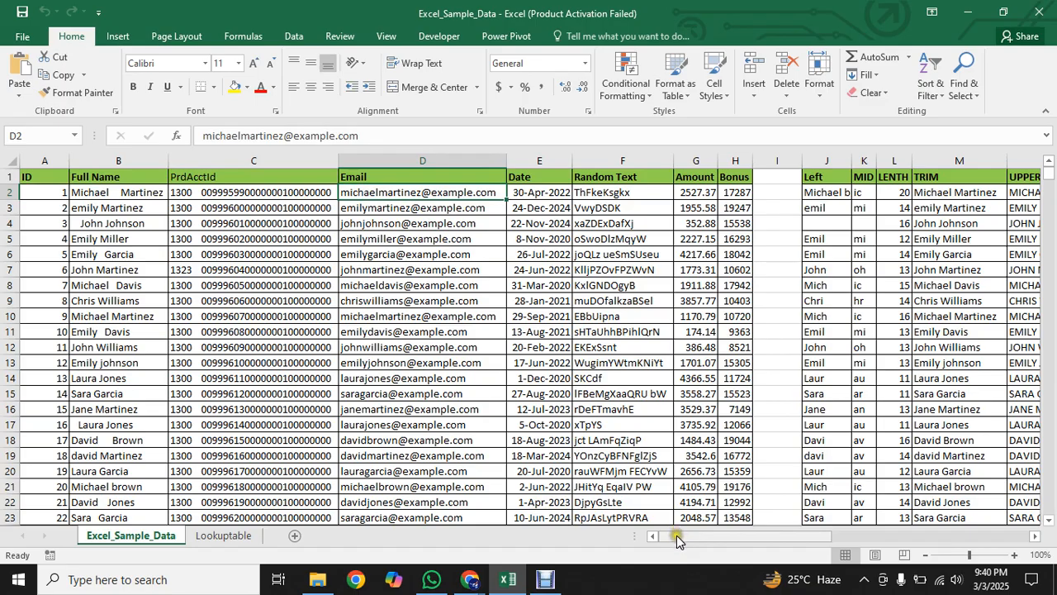
{"action": "left_click_drag", "start_coordinate": [676, 535], "coordinate": [724, 534]}
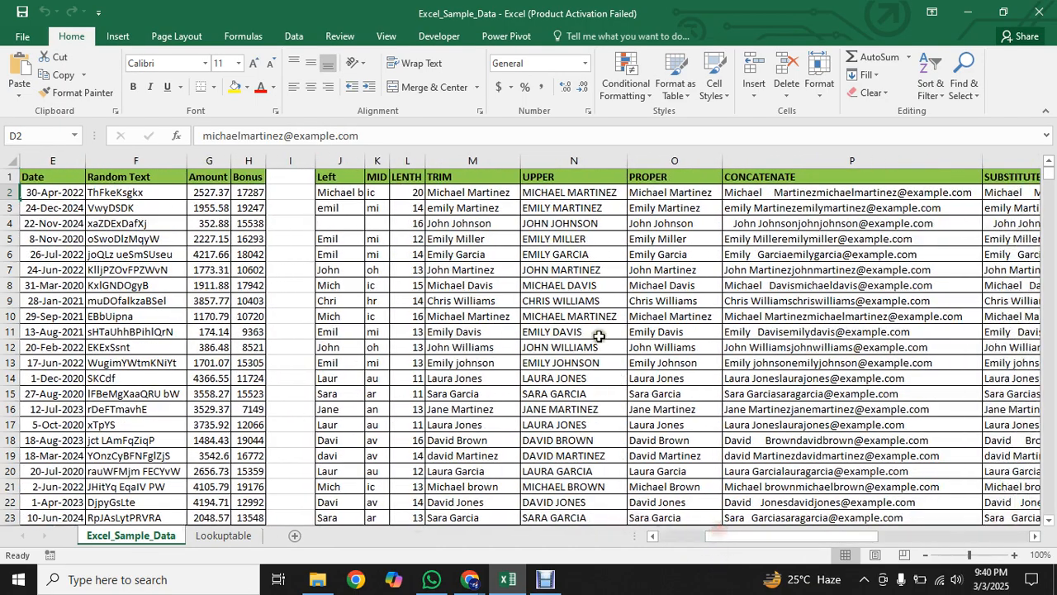
{"action": "left_click", "coordinate": [339, 176]}
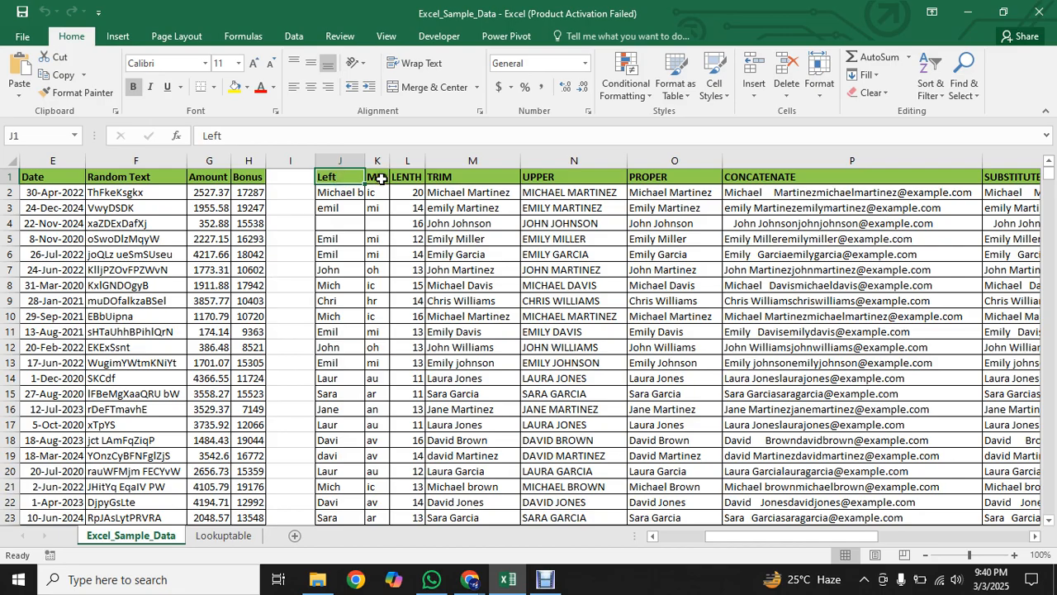
{"action": "left_click", "coordinate": [378, 177]}
{"action": "left_click", "coordinate": [405, 177]}
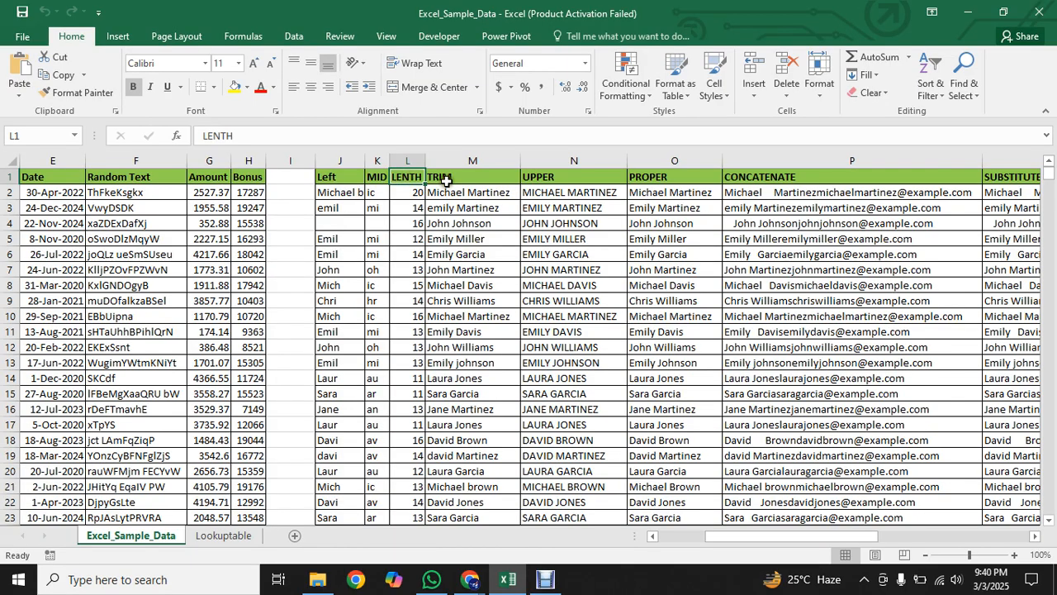
{"action": "left_click", "coordinate": [446, 177]}
{"action": "left_click", "coordinate": [541, 178]}
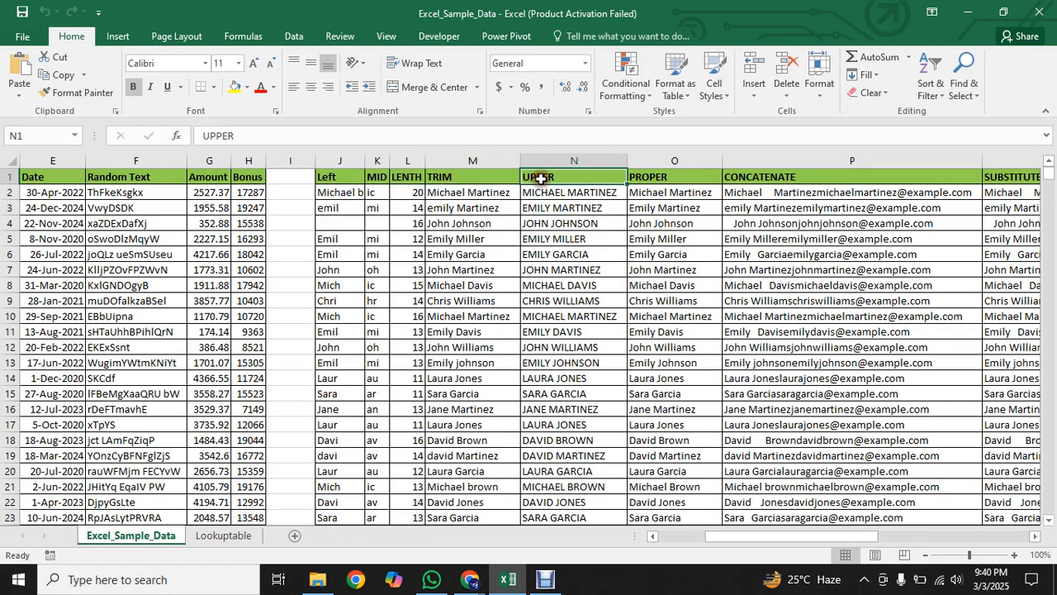
{"action": "left_click", "coordinate": [640, 179]}
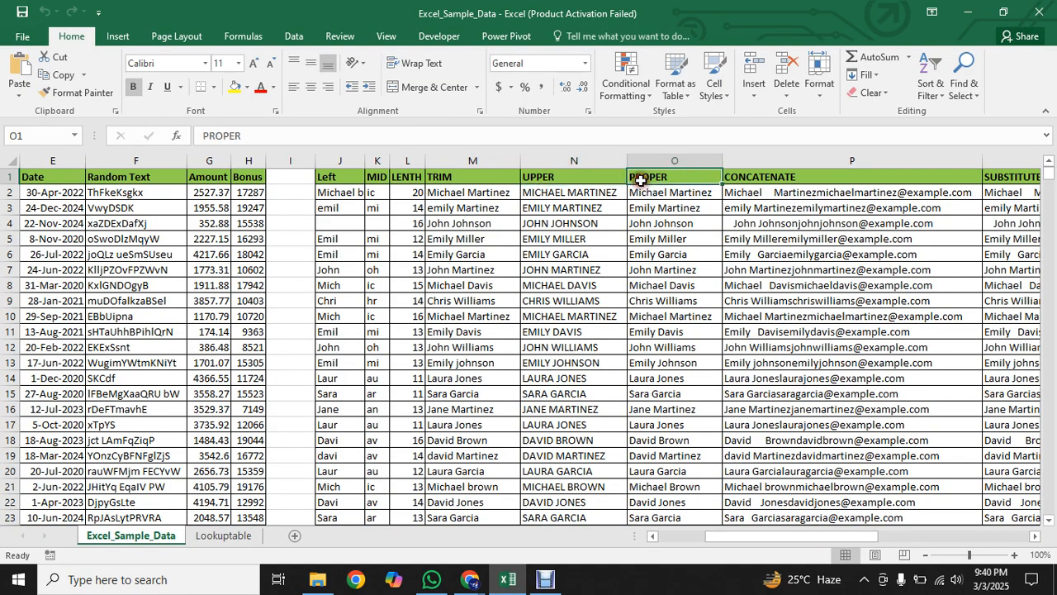
{"action": "left_click", "coordinate": [762, 177]}
Step: Review the Text, IFNA and IF function column headers in row 1
{"action": "left_click_drag", "start_coordinate": [711, 538], "coordinate": [854, 533]}
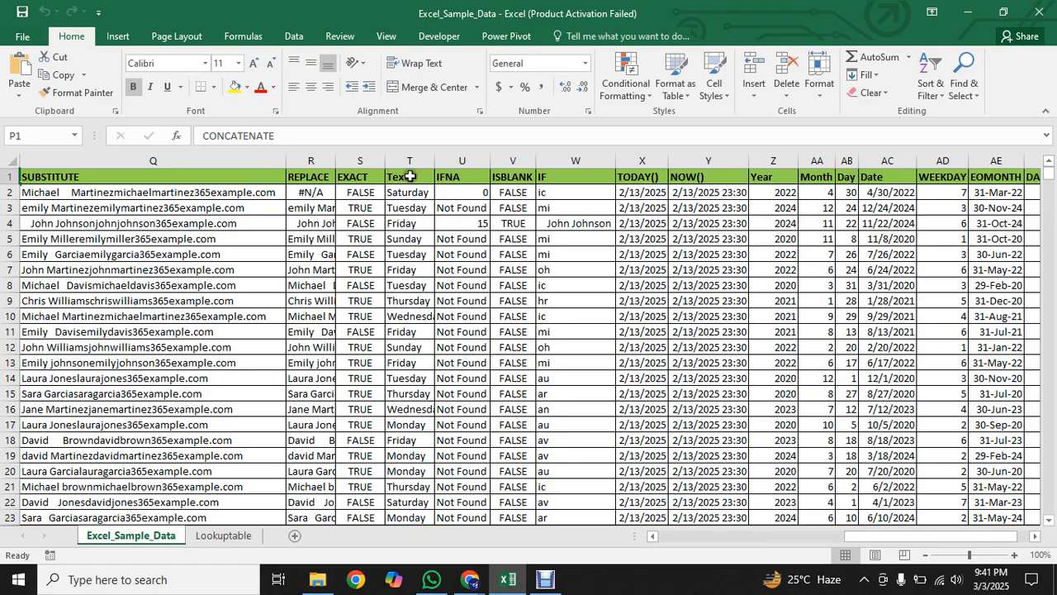
{"action": "left_click", "coordinate": [410, 176]}
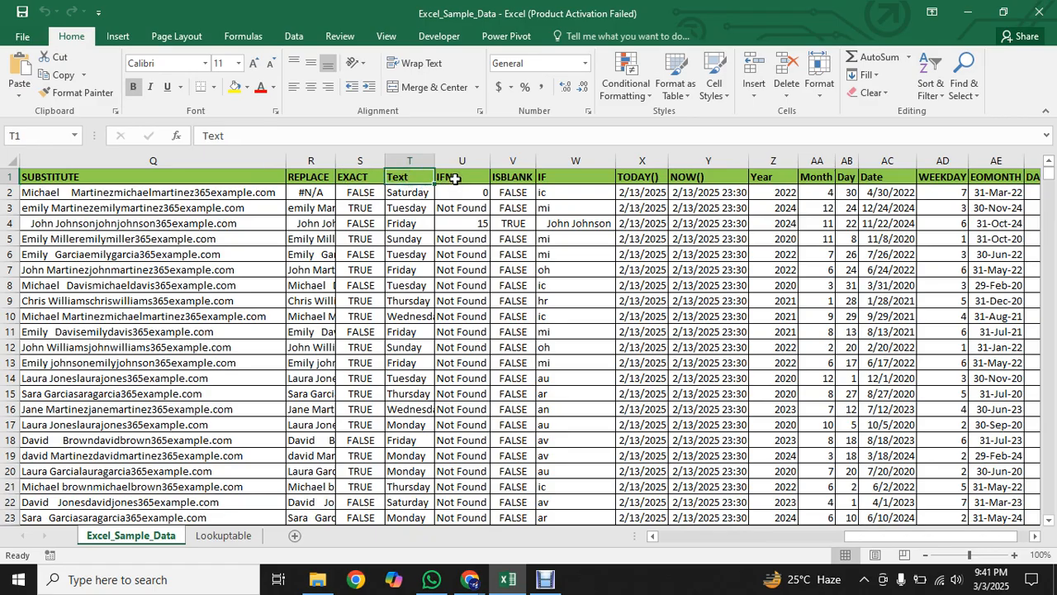
{"action": "left_click", "coordinate": [455, 179]}
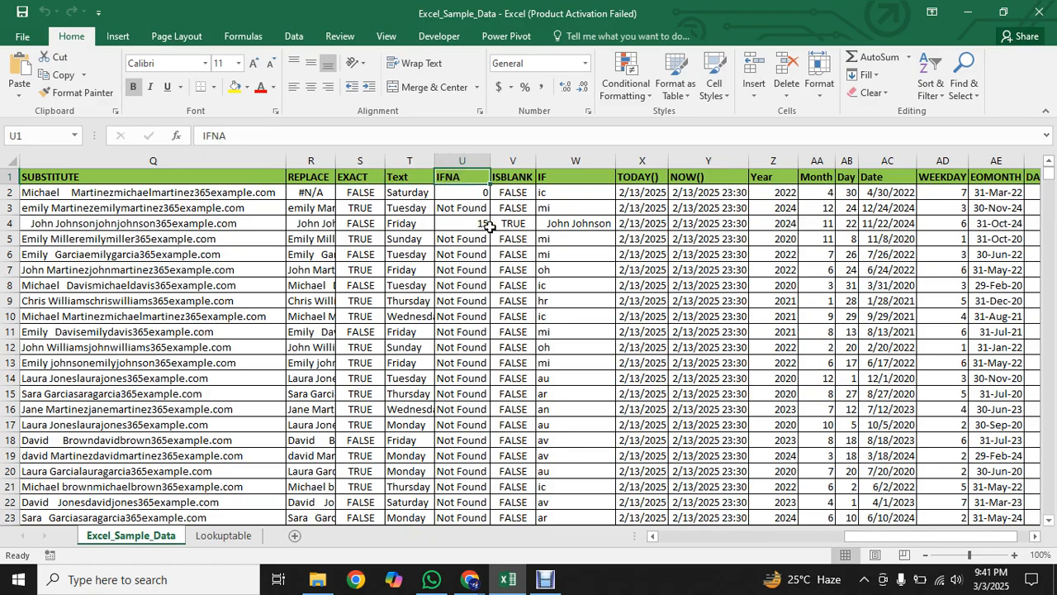
{"action": "left_click", "coordinate": [553, 176]}
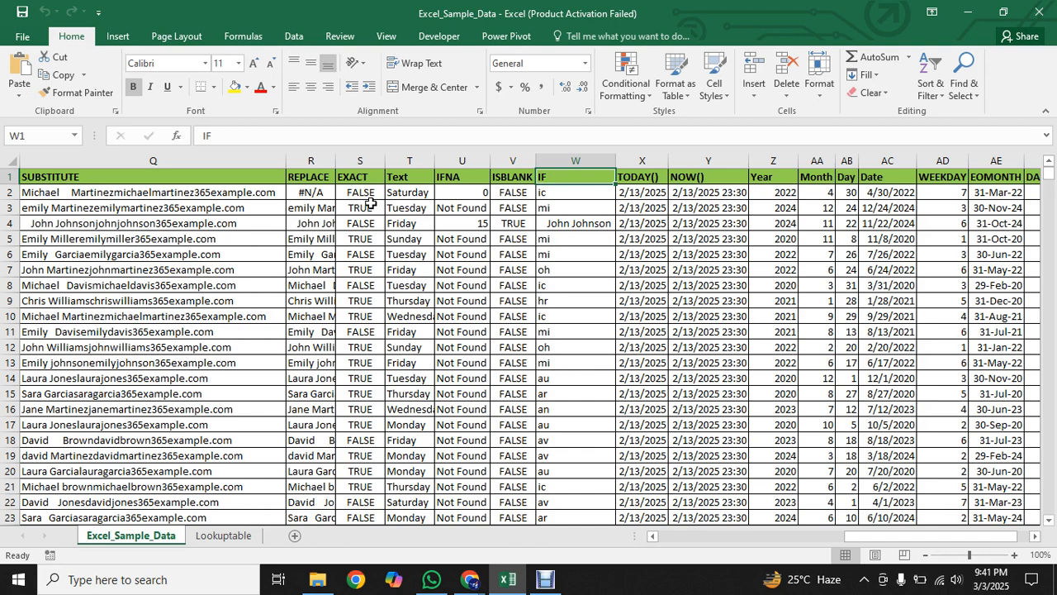
Step: Review the date function column headers in row 1, from TODAY() through WEEKDAY and on to DAYS
{"action": "left_click", "coordinate": [628, 176]}
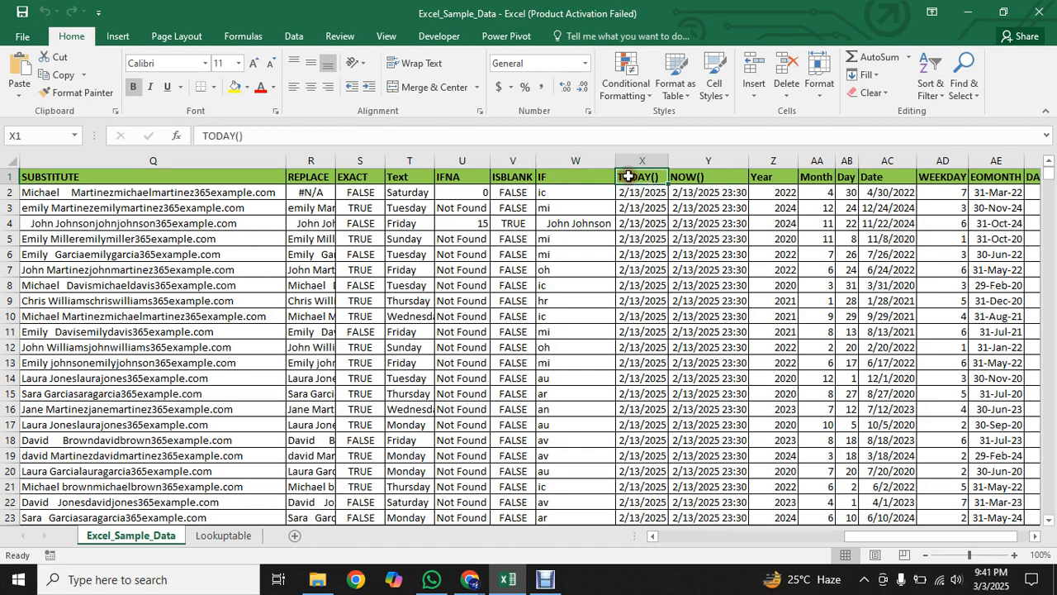
{"action": "left_click", "coordinate": [702, 174]}
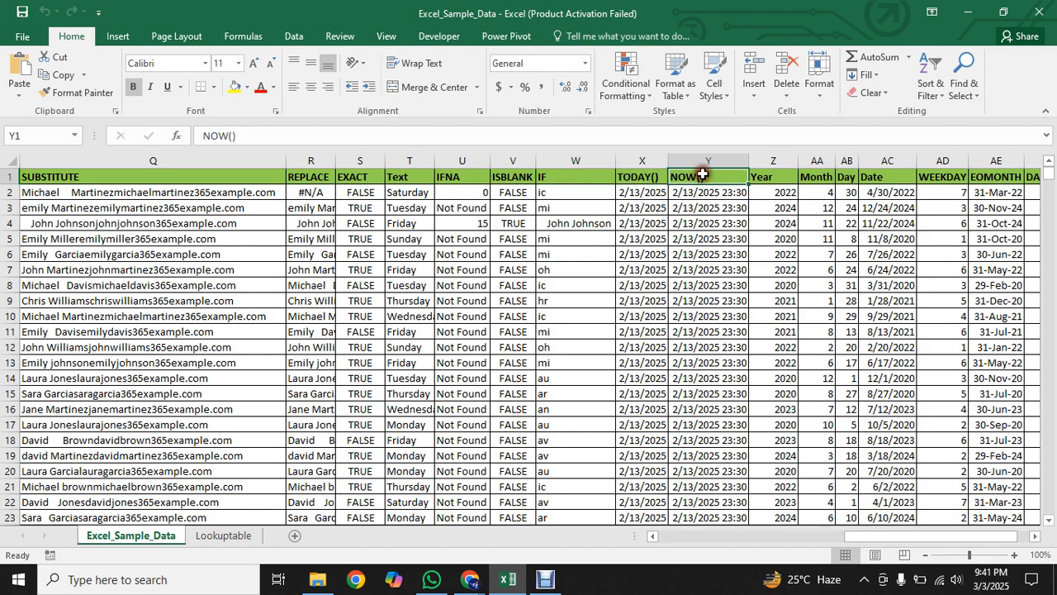
{"action": "left_click", "coordinate": [772, 177]}
{"action": "left_click", "coordinate": [821, 178]}
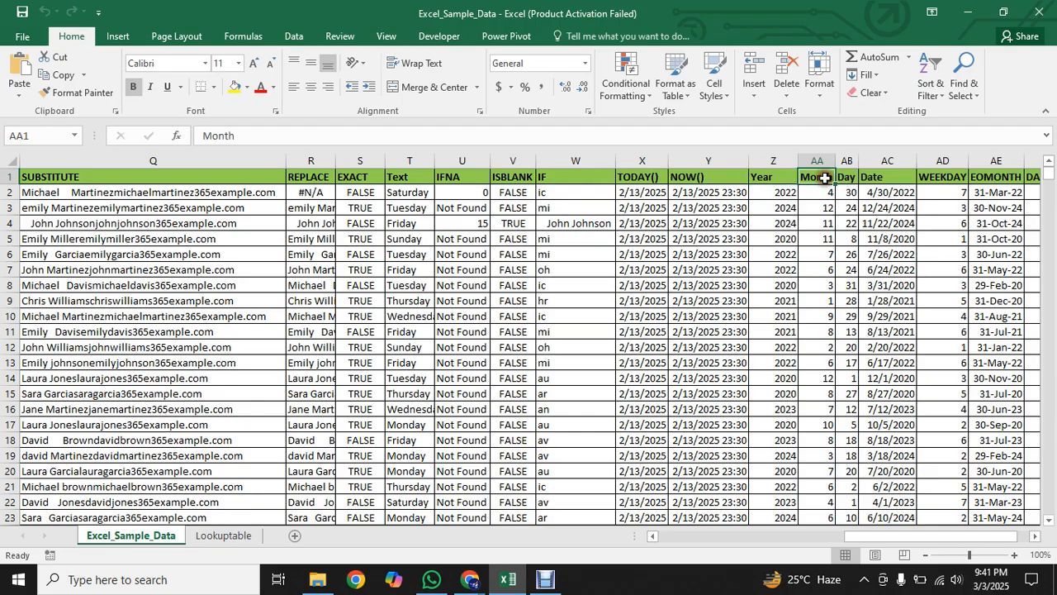
{"action": "left_click", "coordinate": [849, 177]}
{"action": "left_click", "coordinate": [880, 179]}
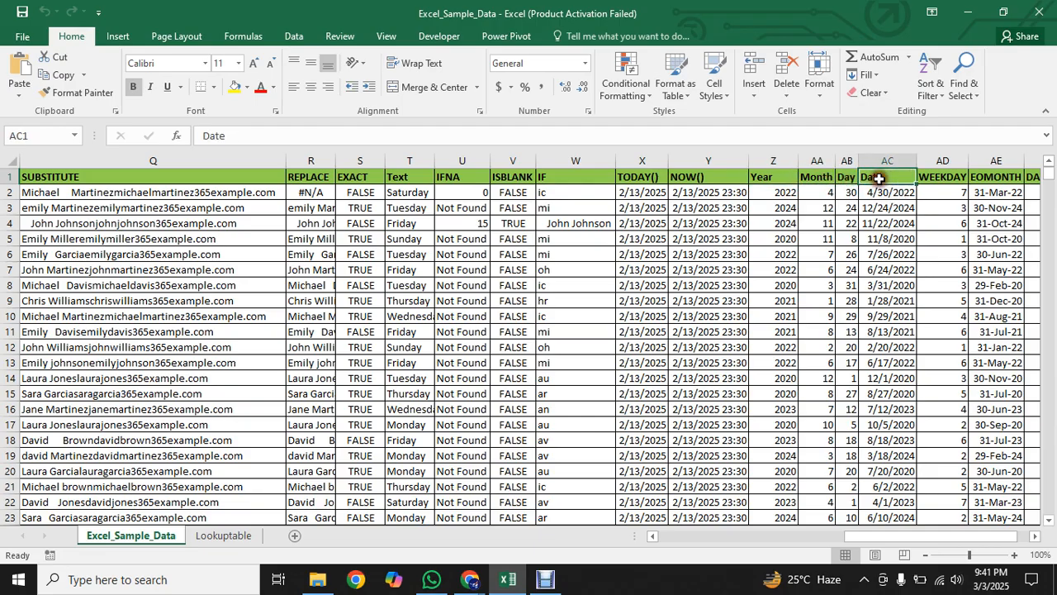
{"action": "left_click", "coordinate": [952, 178]}
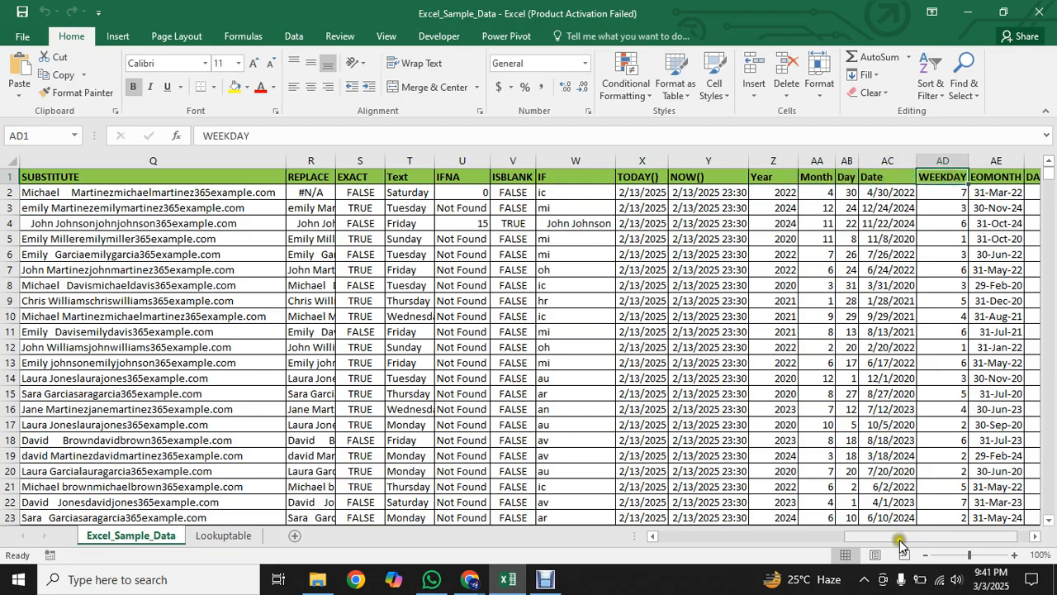
{"action": "left_click_drag", "start_coordinate": [899, 538], "coordinate": [922, 536]}
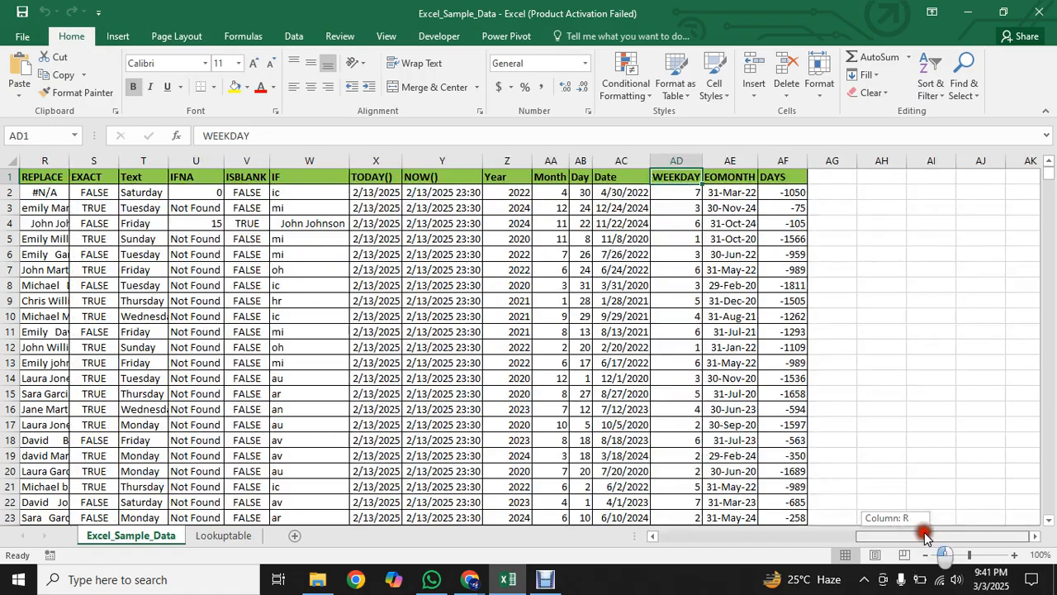
{"action": "left_click", "coordinate": [795, 179]}
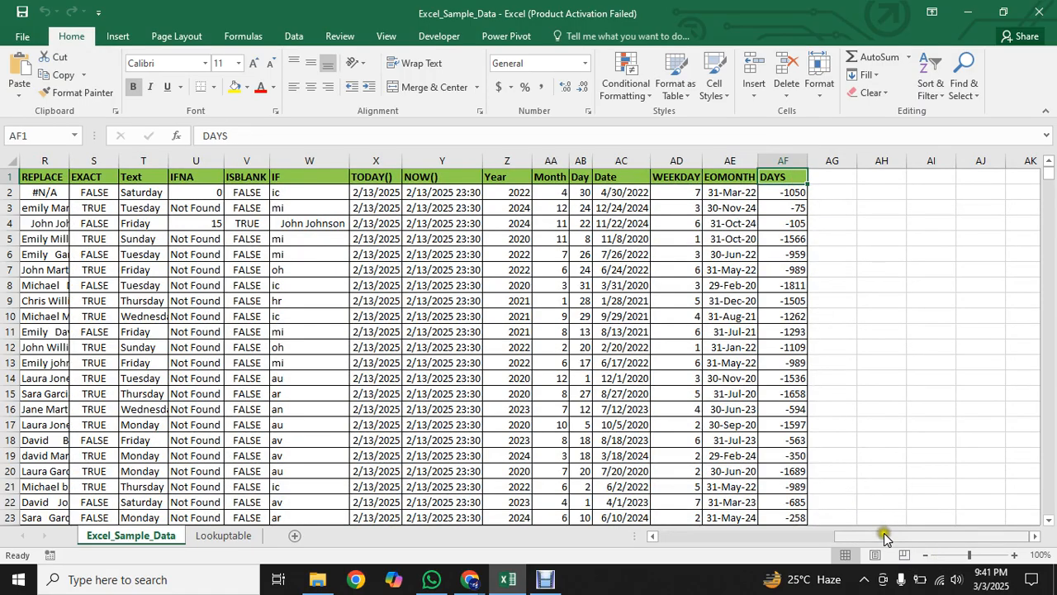
Step: Return to the Left function header and the source data, and review the Amount and Bonus headers
{"action": "left_click_drag", "start_coordinate": [883, 535], "coordinate": [734, 539]}
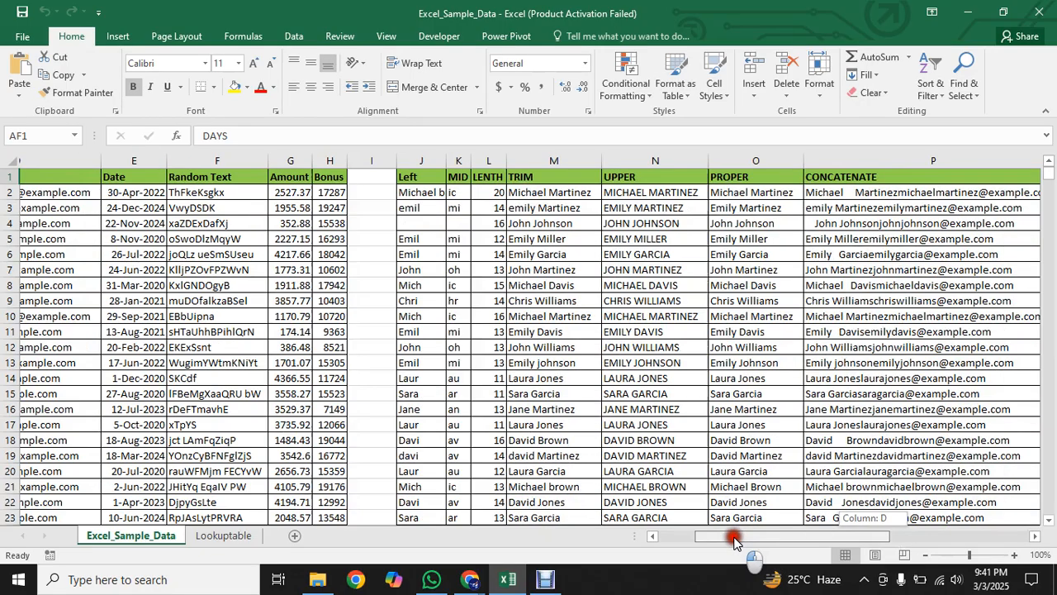
{"action": "left_click_drag", "start_coordinate": [733, 538], "coordinate": [724, 540]}
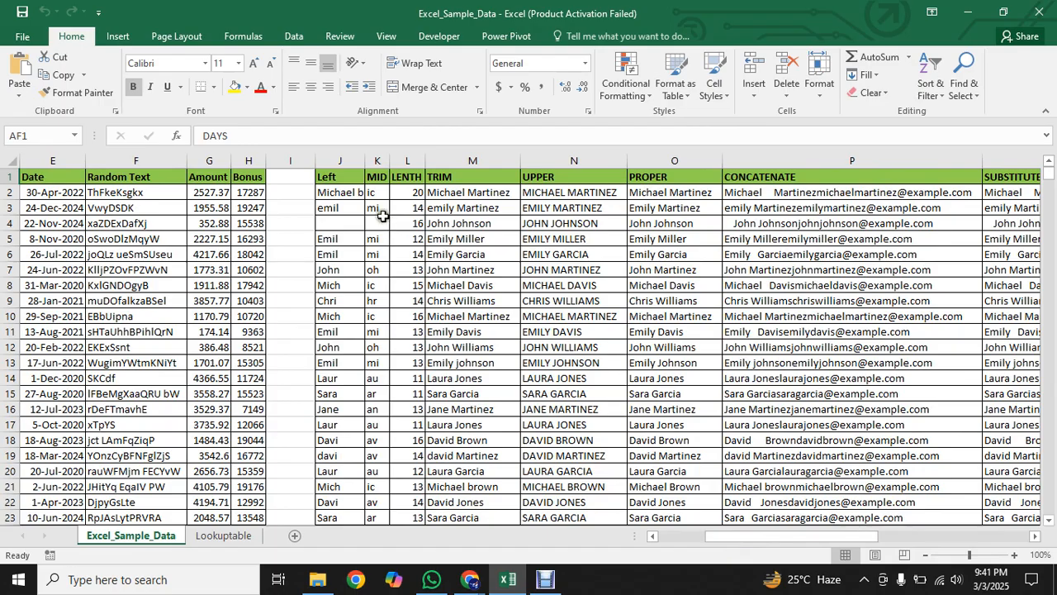
{"action": "left_click", "coordinate": [334, 177]}
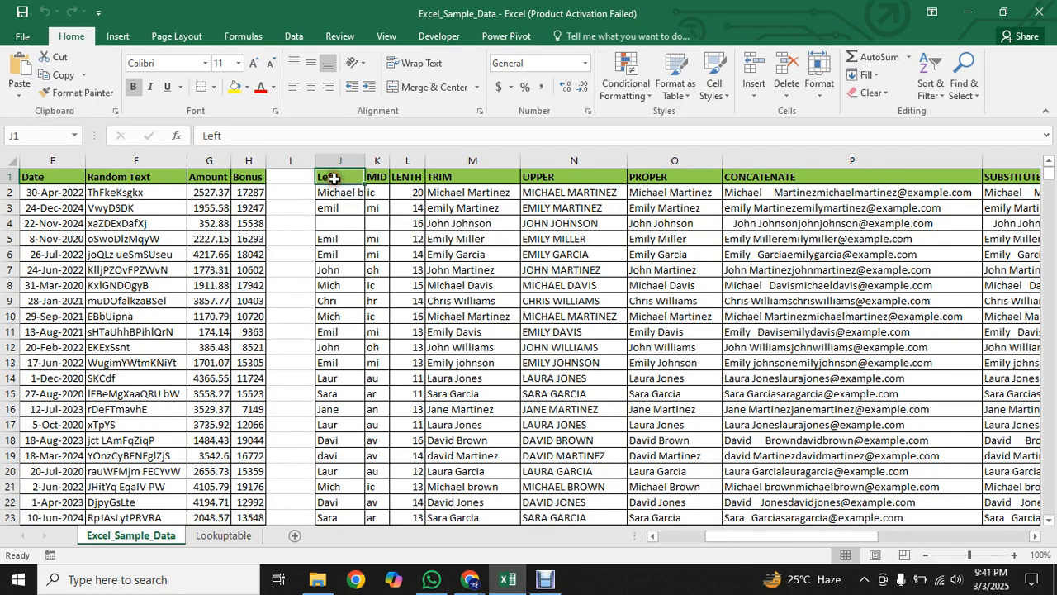
{"action": "left_click_drag", "start_coordinate": [741, 535], "coordinate": [693, 536]}
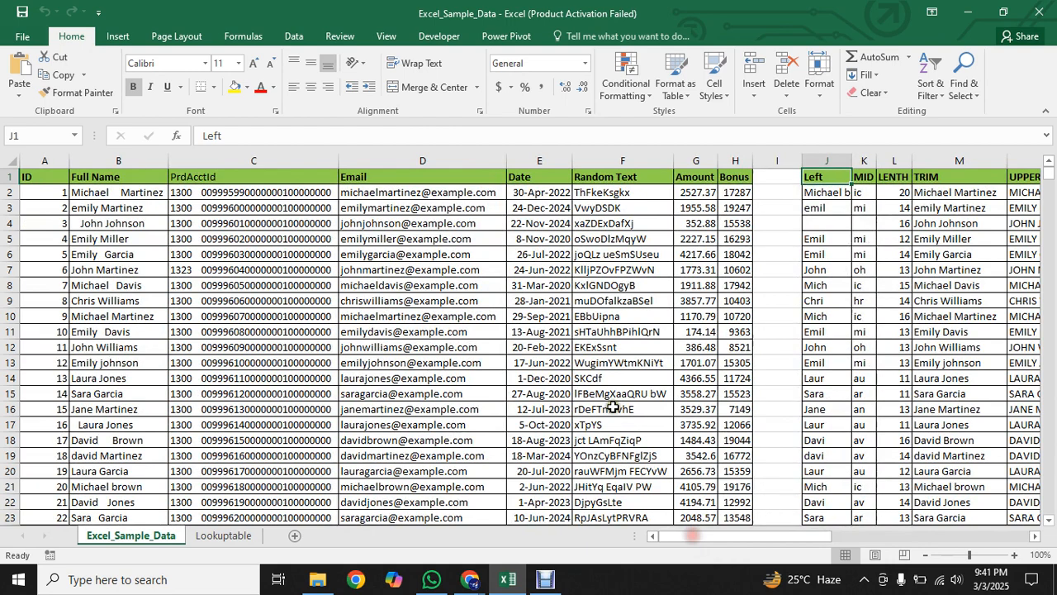
{"action": "left_click", "coordinate": [693, 176]}
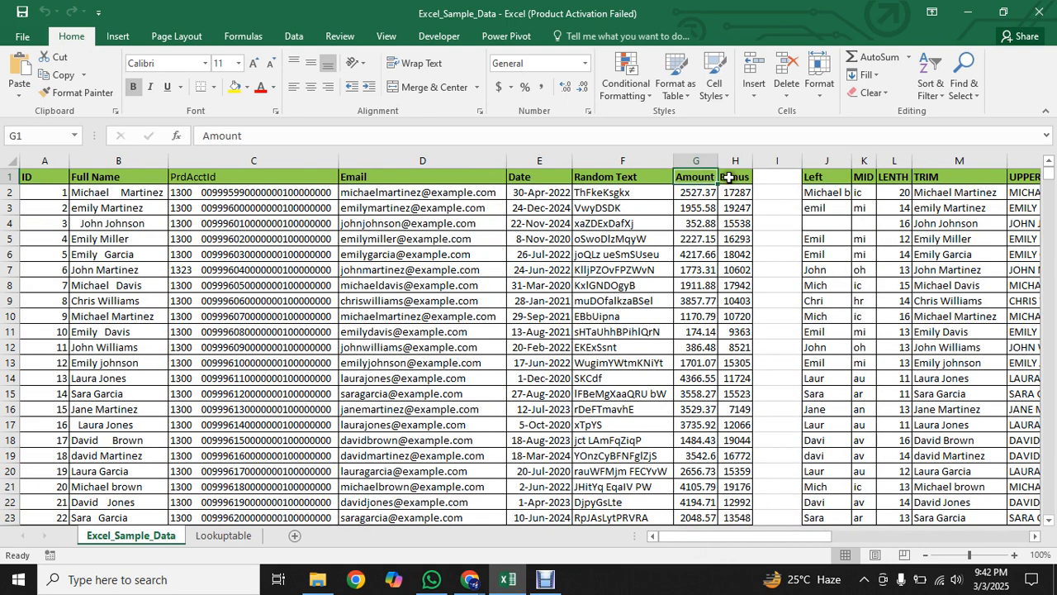
{"action": "left_click", "coordinate": [728, 177]}
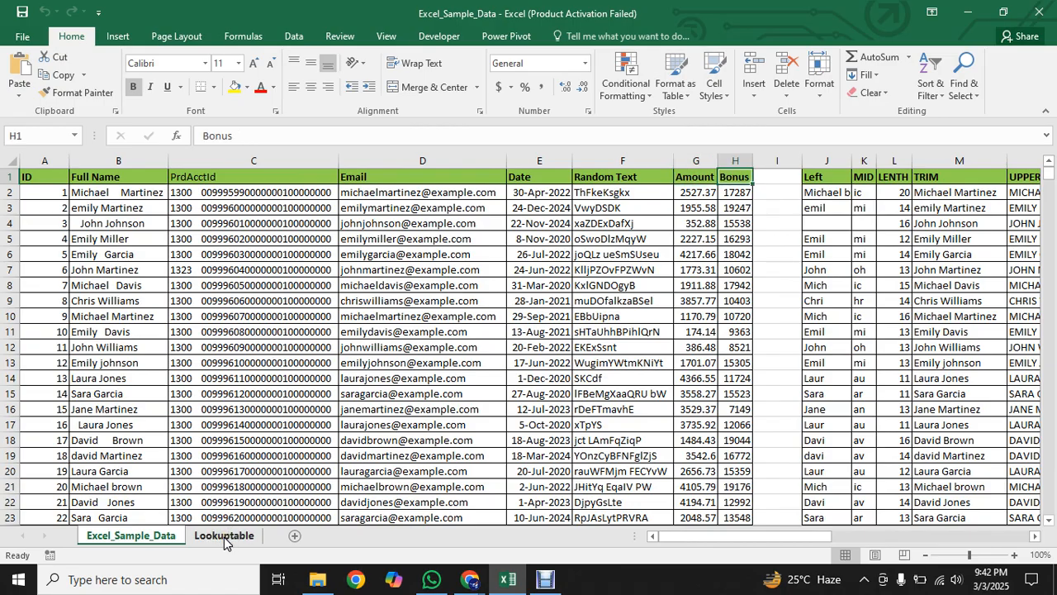
Step: Examine the Code and Product Name columns on the Lookuptable sheet and return to the Excel_Sample_Data sheet
{"action": "left_click", "coordinate": [224, 537]}
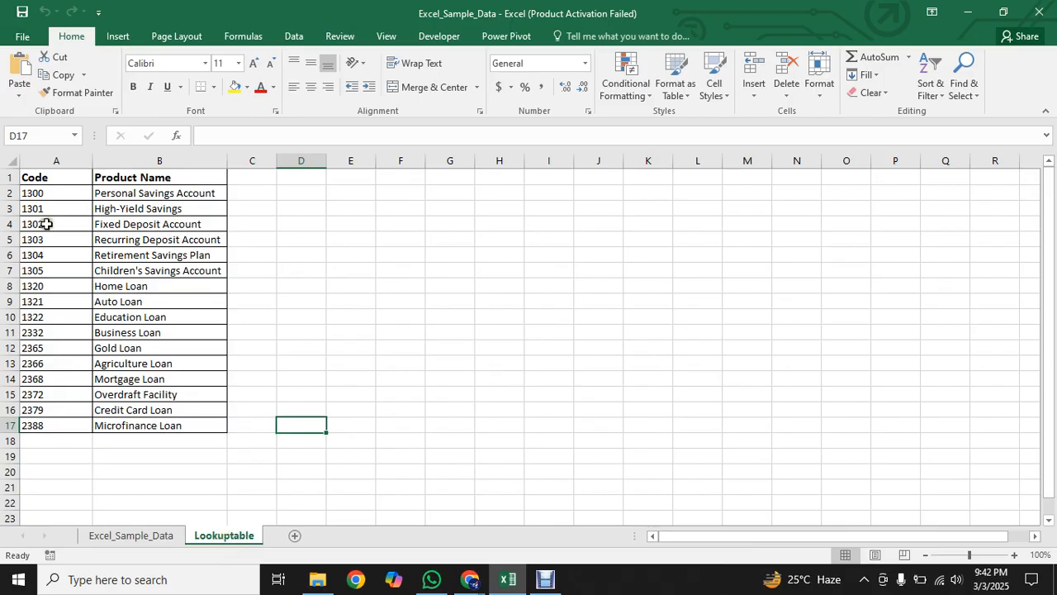
{"action": "left_click", "coordinate": [38, 176]}
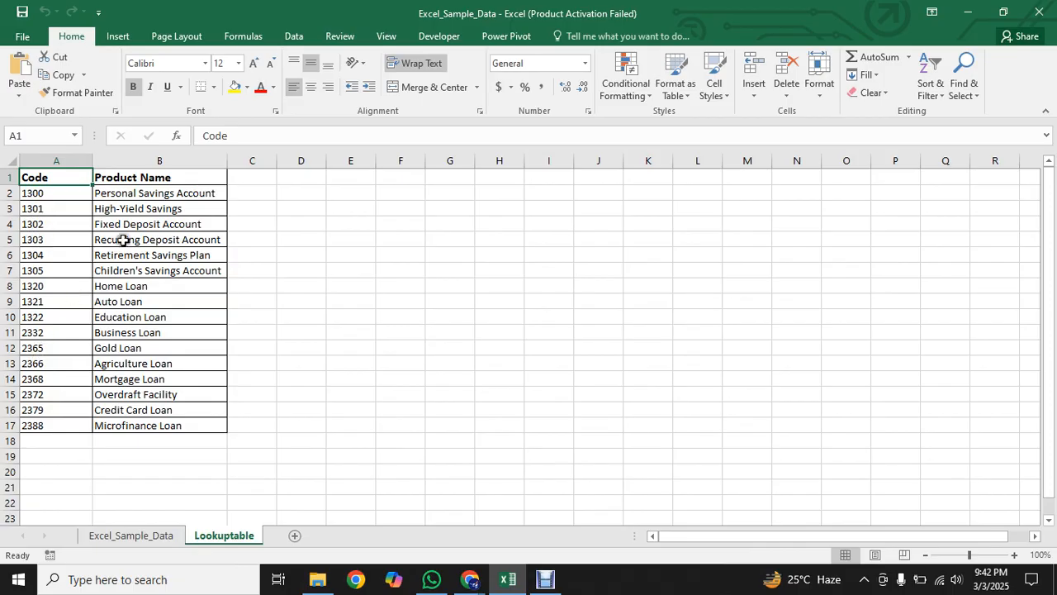
{"action": "left_click", "coordinate": [135, 193]}
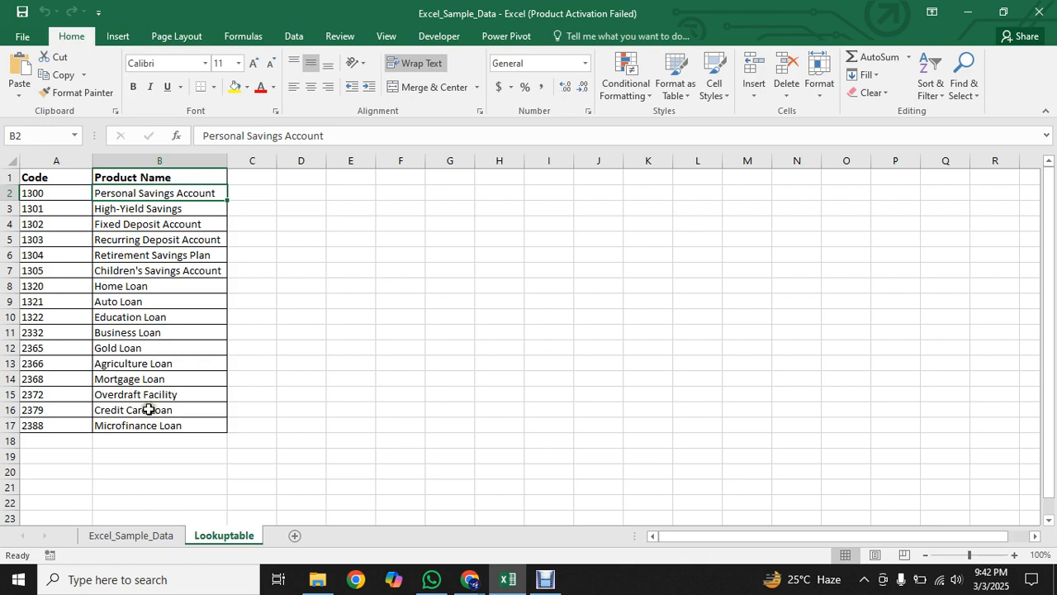
{"action": "left_click", "coordinate": [139, 537]}
{"action": "left_click", "coordinate": [147, 537]}
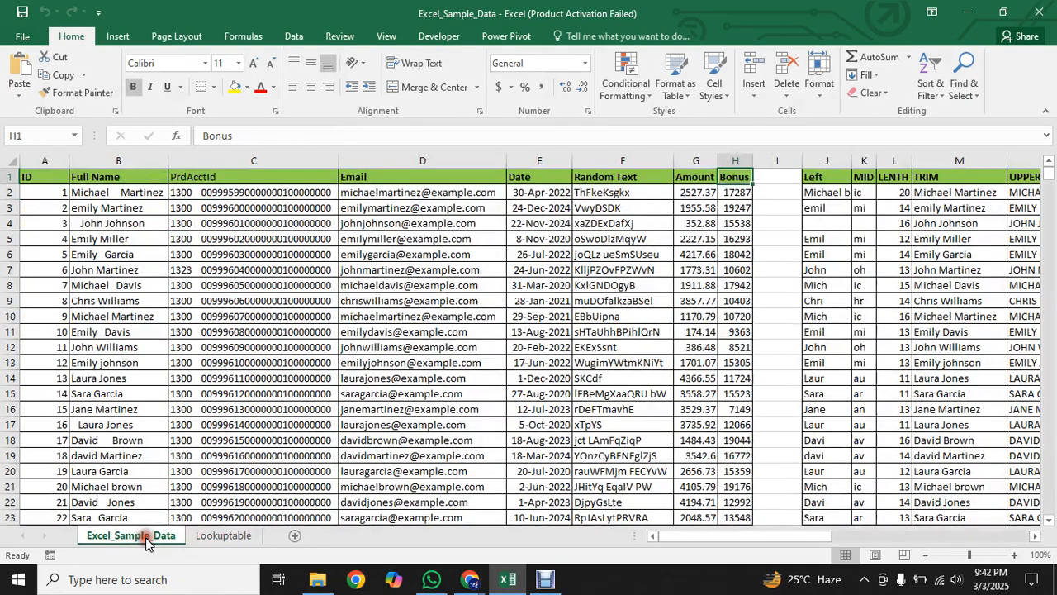
Step: Inspect the first Amount value and the Lookuptable entry for code 1300 with its product name, returning to Excel_Sample_Data
{"action": "left_click", "coordinate": [692, 191]}
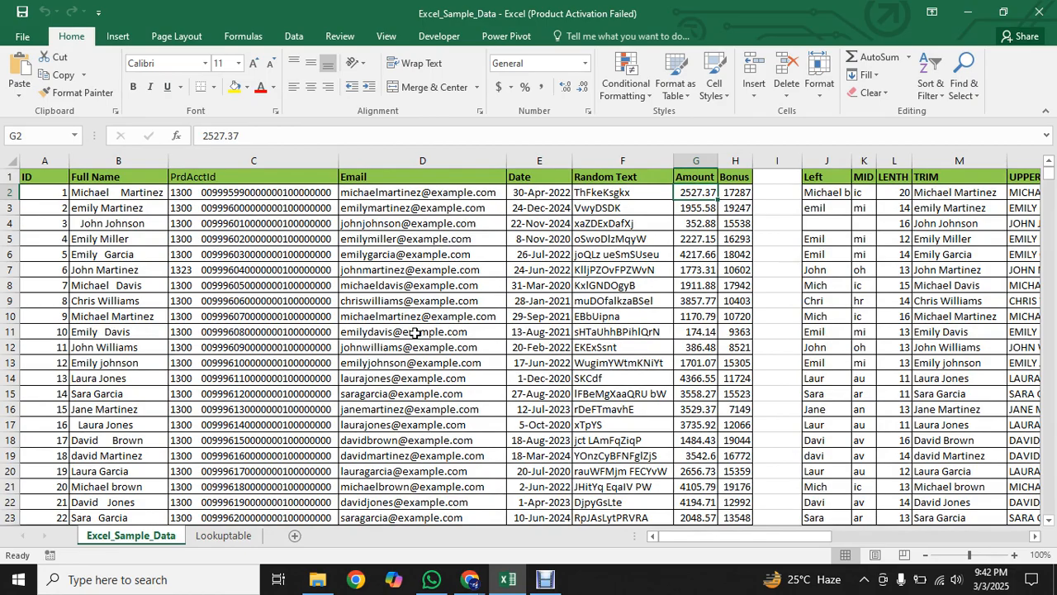
{"action": "left_click", "coordinate": [224, 536]}
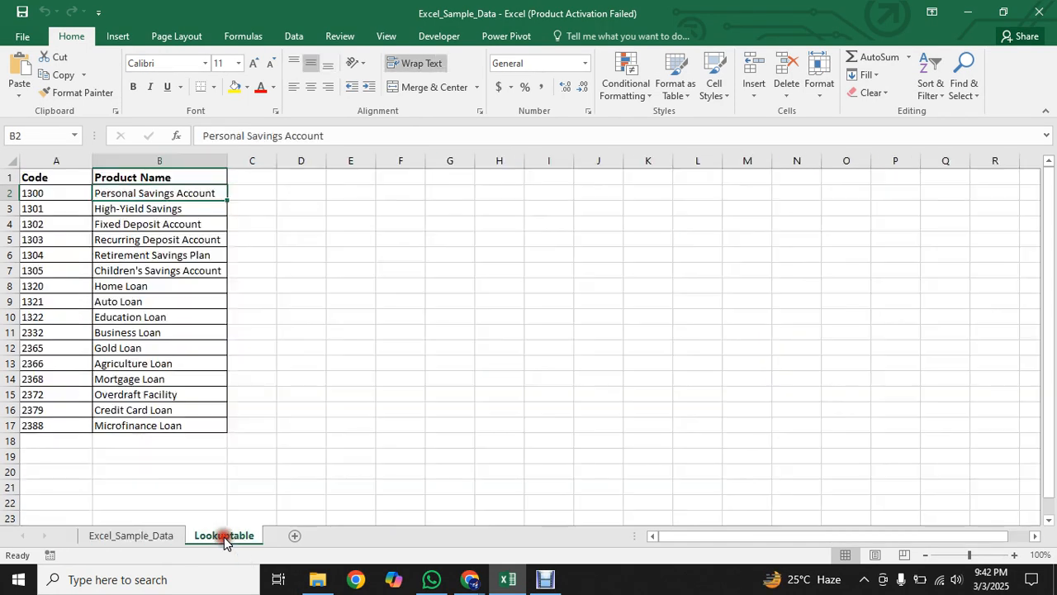
{"action": "left_click", "coordinate": [67, 196]}
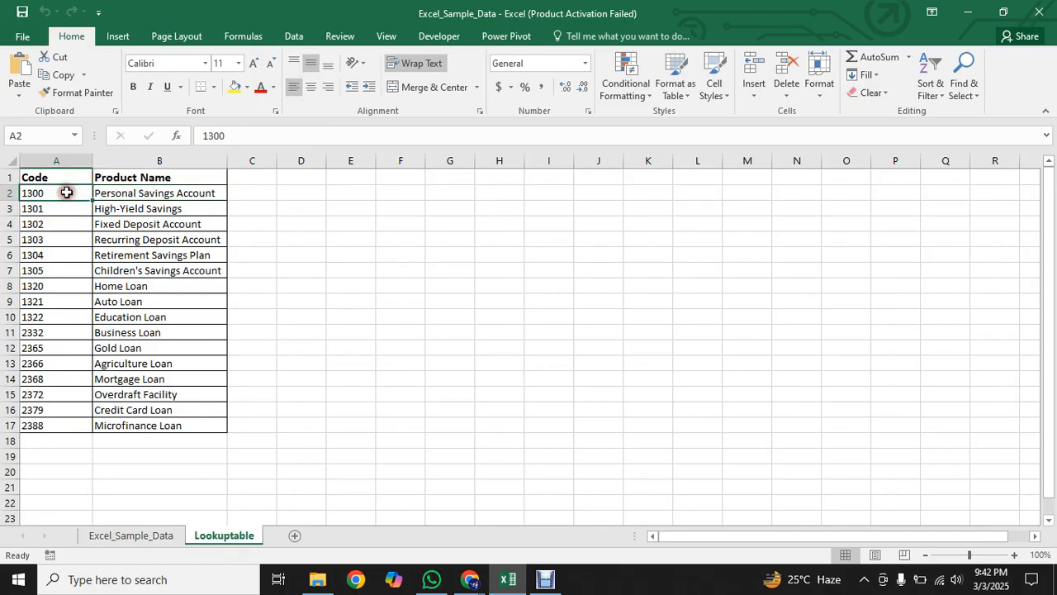
{"action": "left_click", "coordinate": [136, 193]}
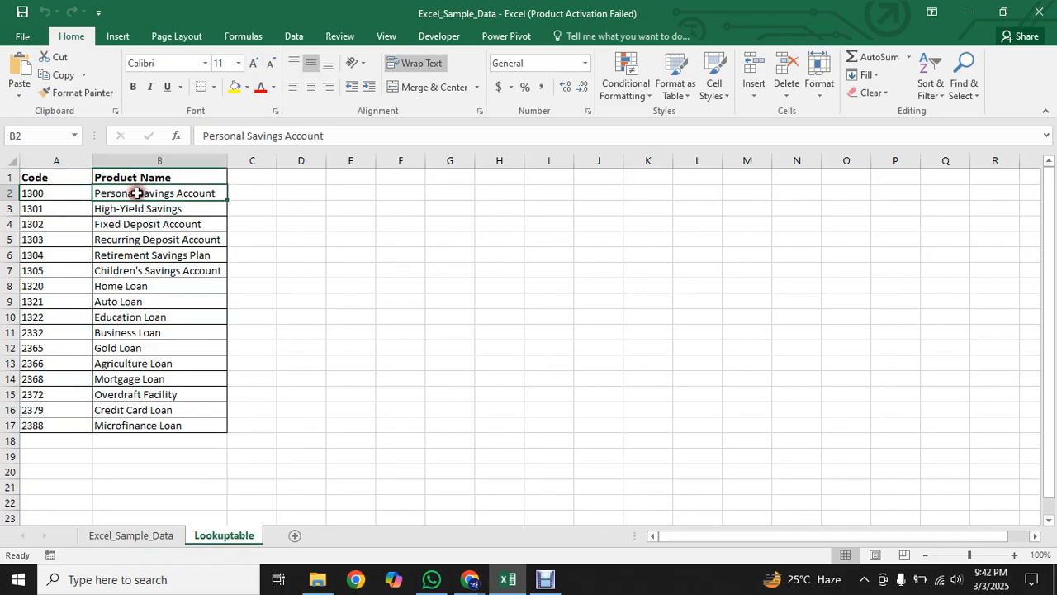
{"action": "left_click", "coordinate": [139, 538]}
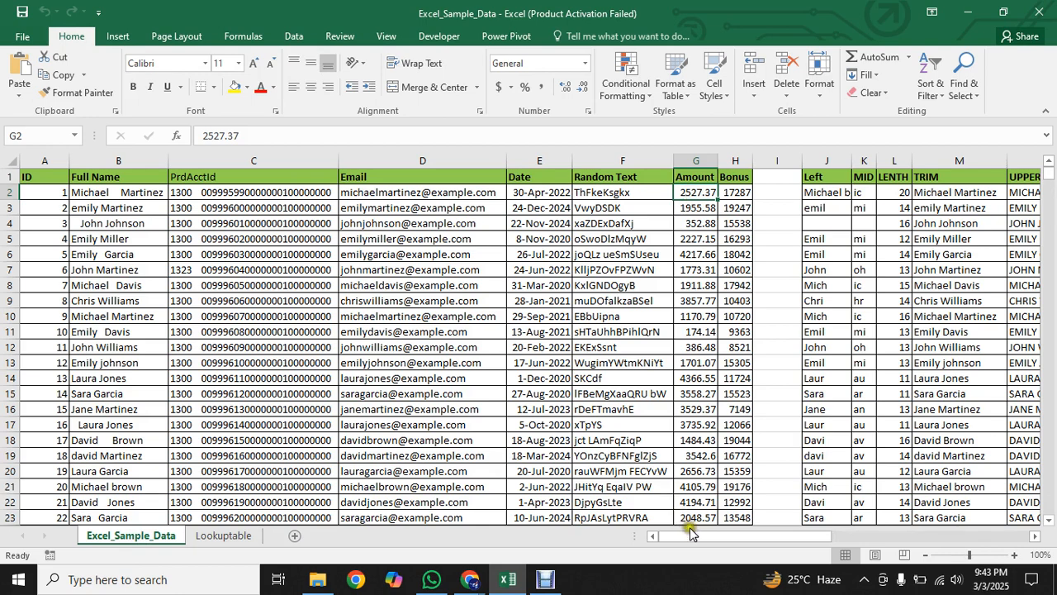
Step: Revisit the Lookuptable sheet, select the empty cell C2 beside the first product, and return to Excel_Sample_Data
{"action": "left_click_drag", "start_coordinate": [690, 532], "coordinate": [649, 535]}
{"action": "left_click", "coordinate": [223, 536]}
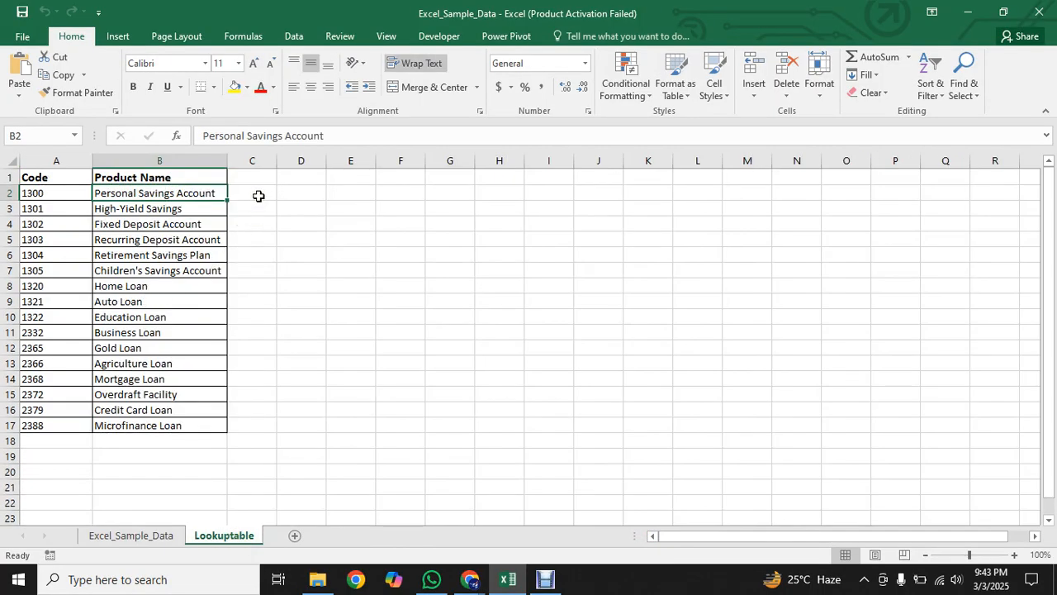
{"action": "left_click", "coordinate": [259, 196]}
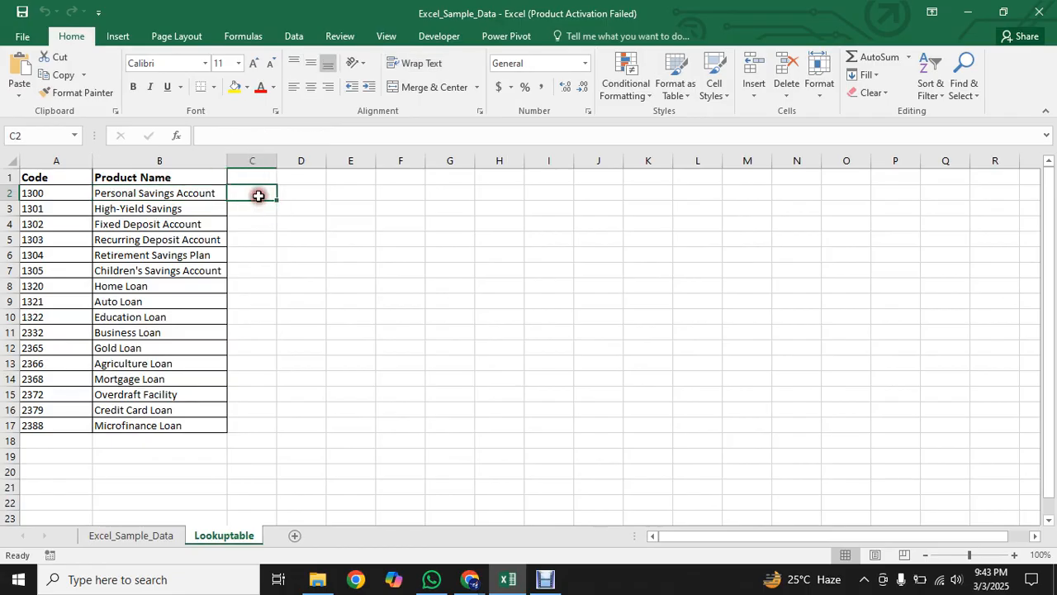
{"action": "left_click", "coordinate": [132, 535]}
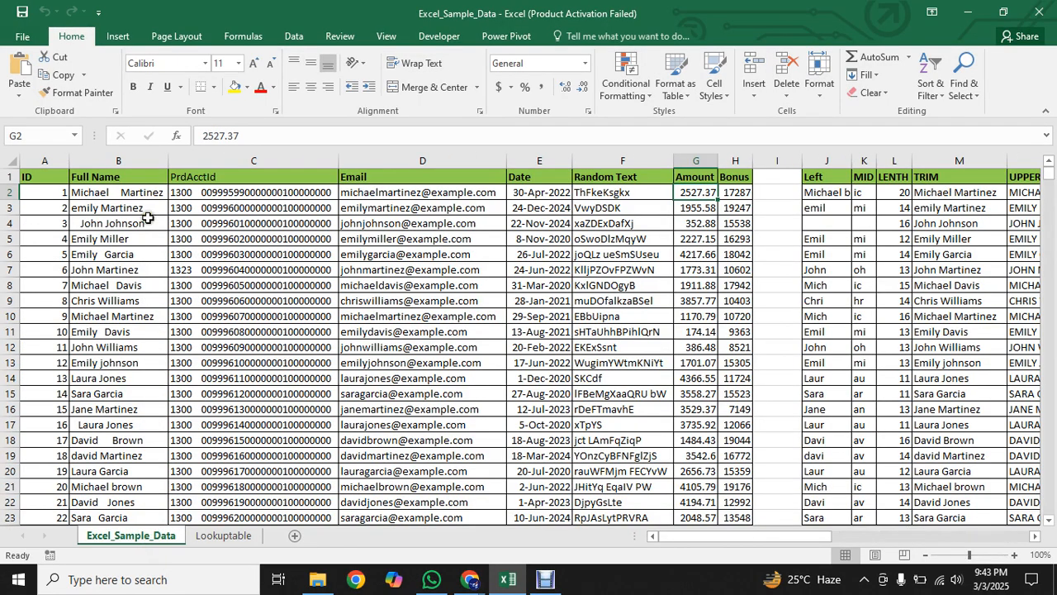
Step: Select the entire Excel_Sample_Data sheet and turn on filtering for its header row
{"action": "left_click", "coordinate": [11, 158]}
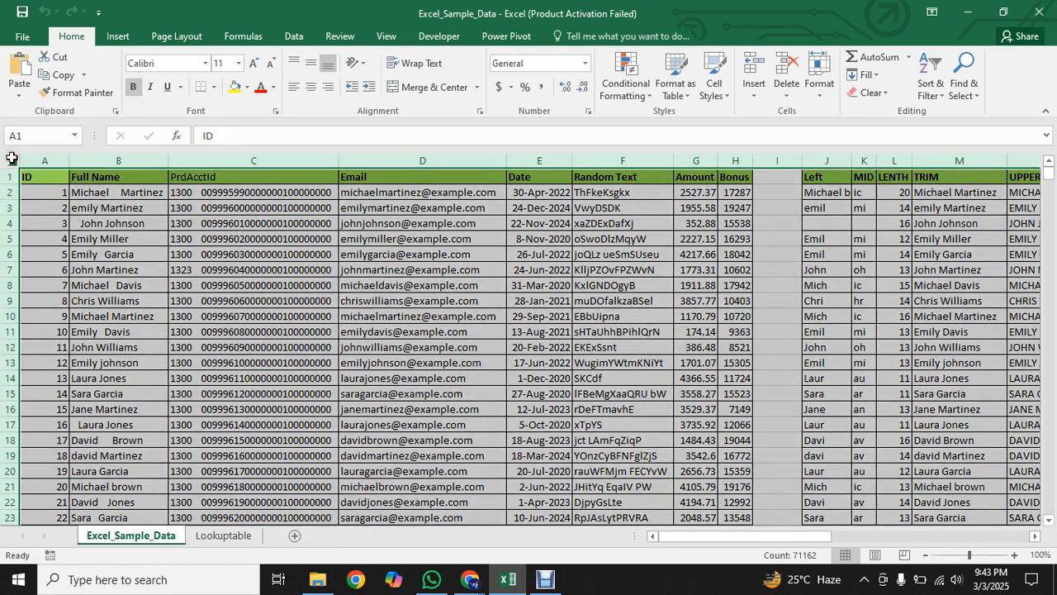
{"action": "left_click", "coordinate": [294, 35]}
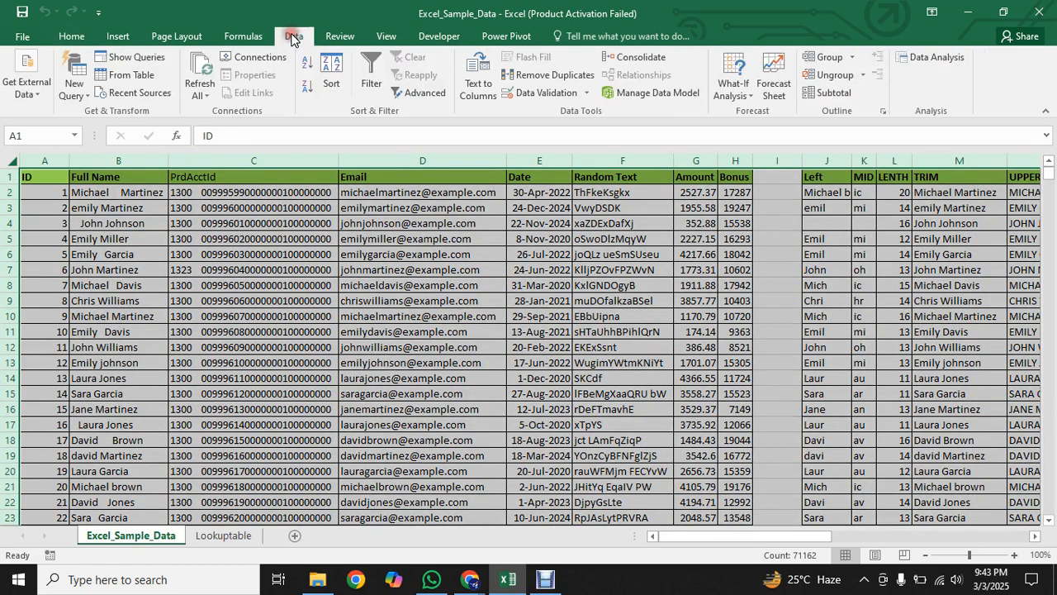
{"action": "left_click", "coordinate": [370, 65]}
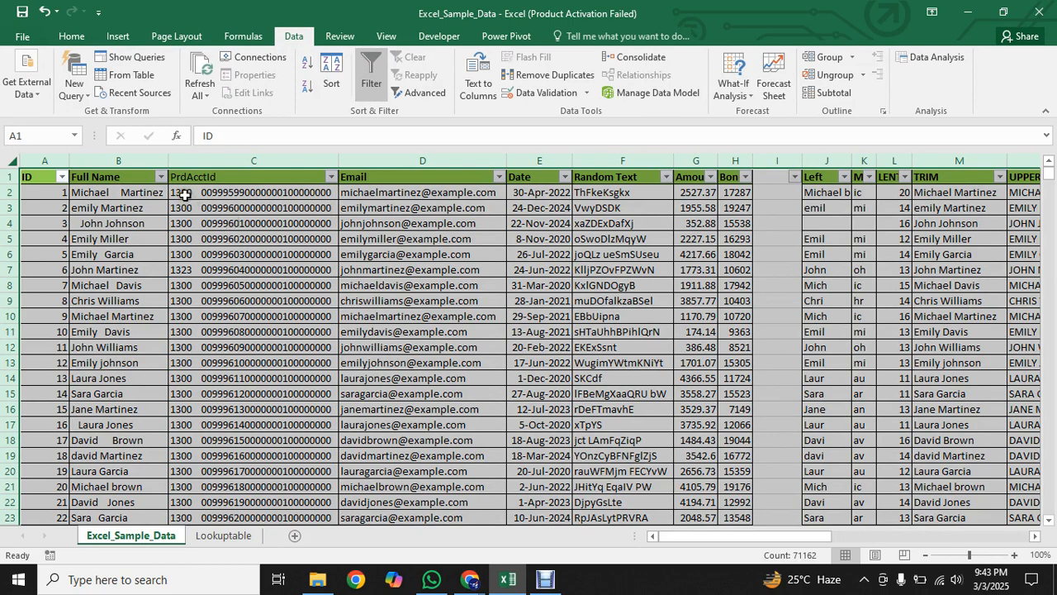
Step: Check code 1300 on the Lookuptable sheet and filter Excel_Sample_Data's PrdAcctId column to values that begin with 1300
{"action": "left_click", "coordinate": [231, 537]}
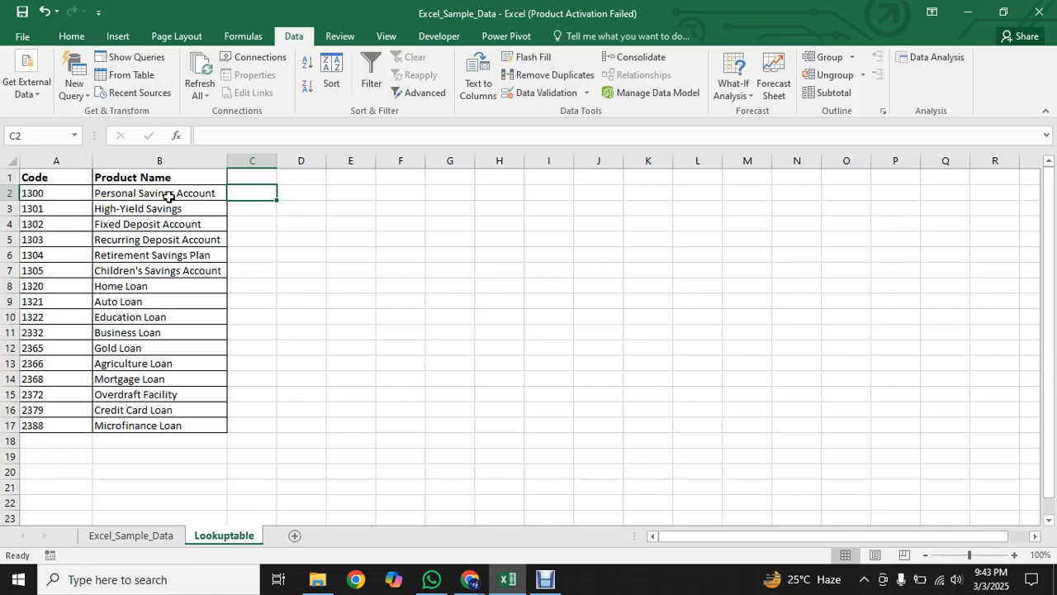
{"action": "left_click", "coordinate": [147, 537]}
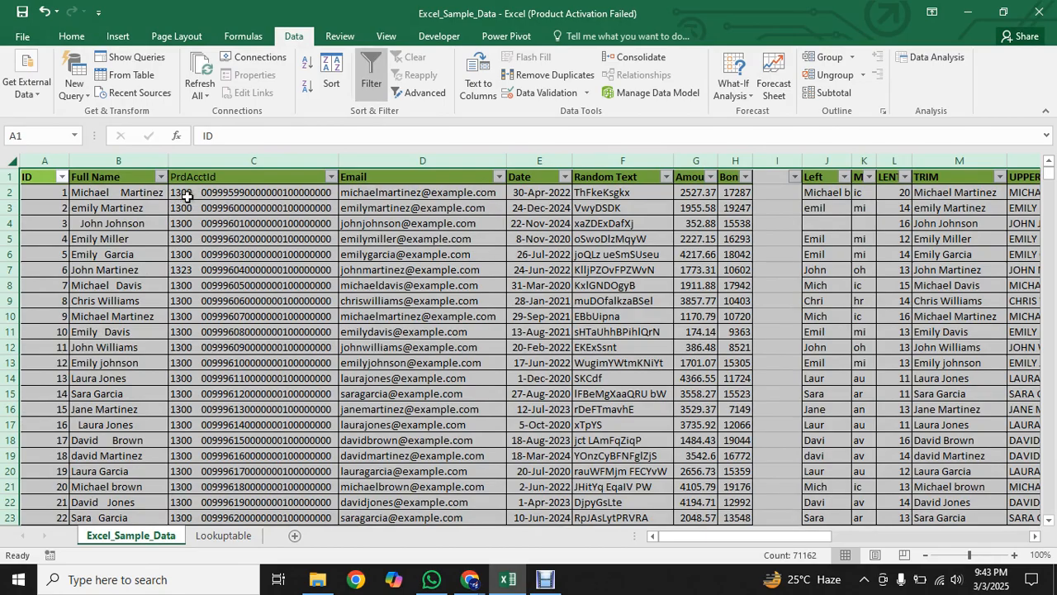
{"action": "left_click", "coordinate": [331, 177]}
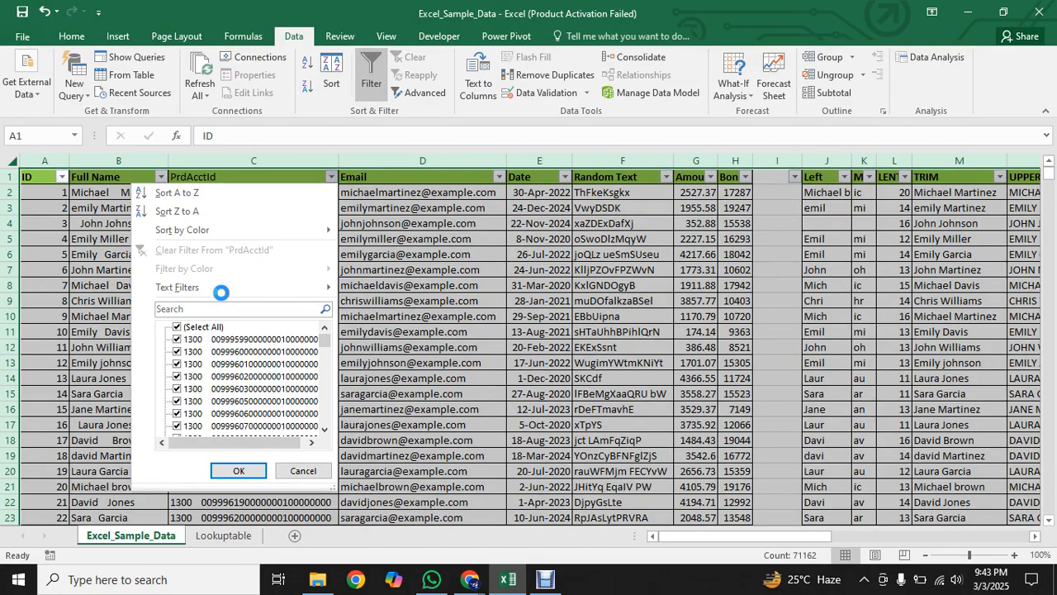
{"action": "mouse_move", "coordinate": [222, 291]}
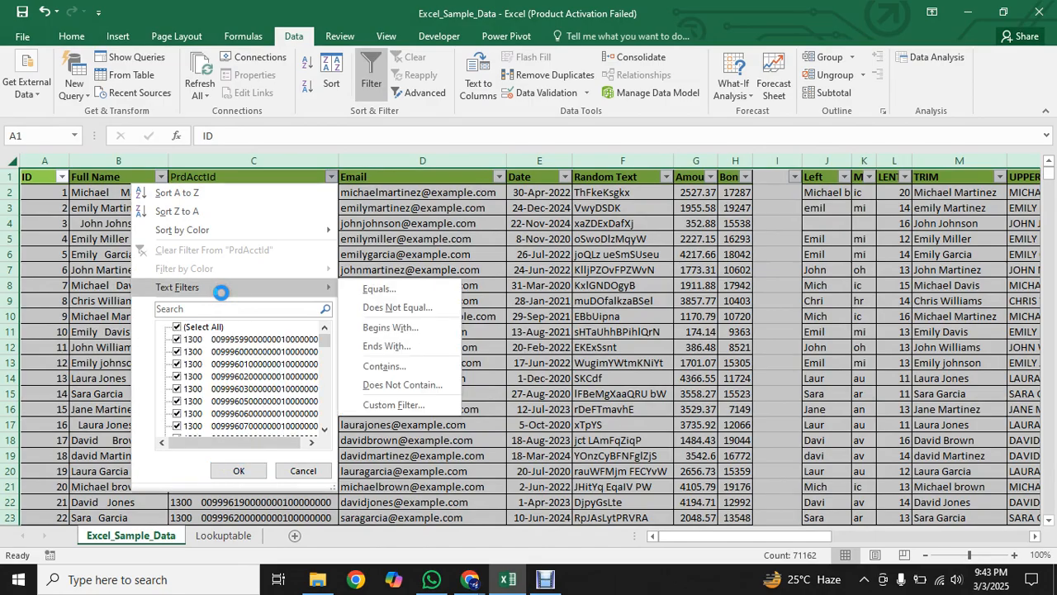
{"action": "left_click", "coordinate": [406, 327]}
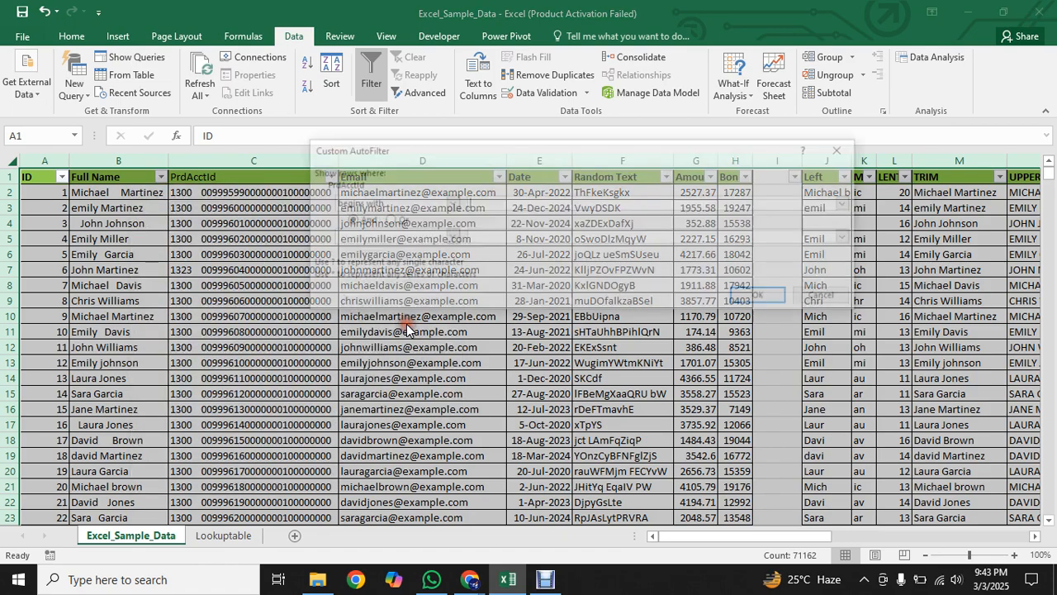
{"action": "left_click", "coordinate": [506, 203]}
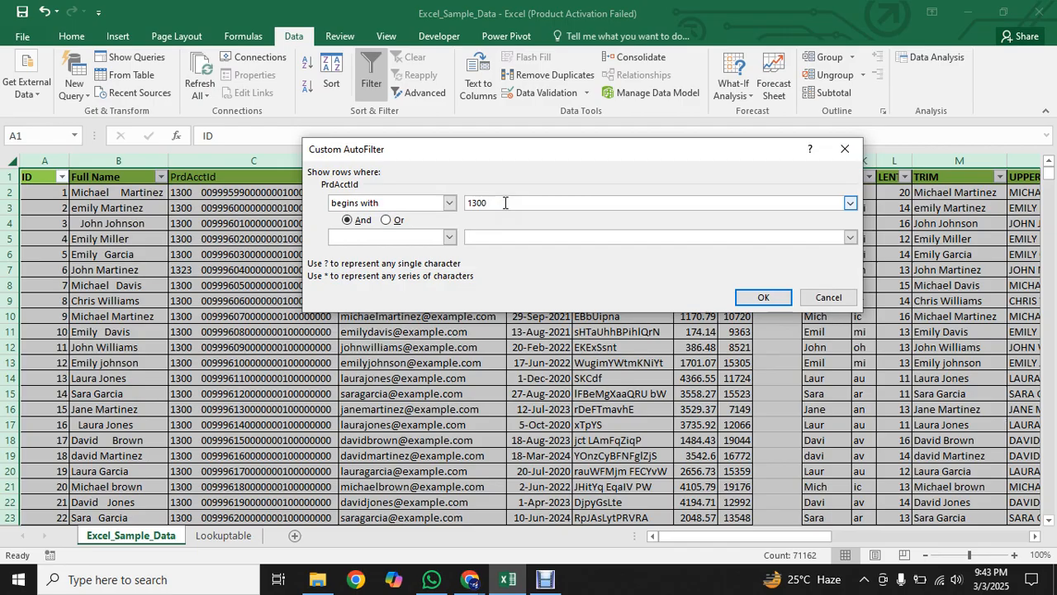
{"action": "left_click", "coordinate": [763, 298]}
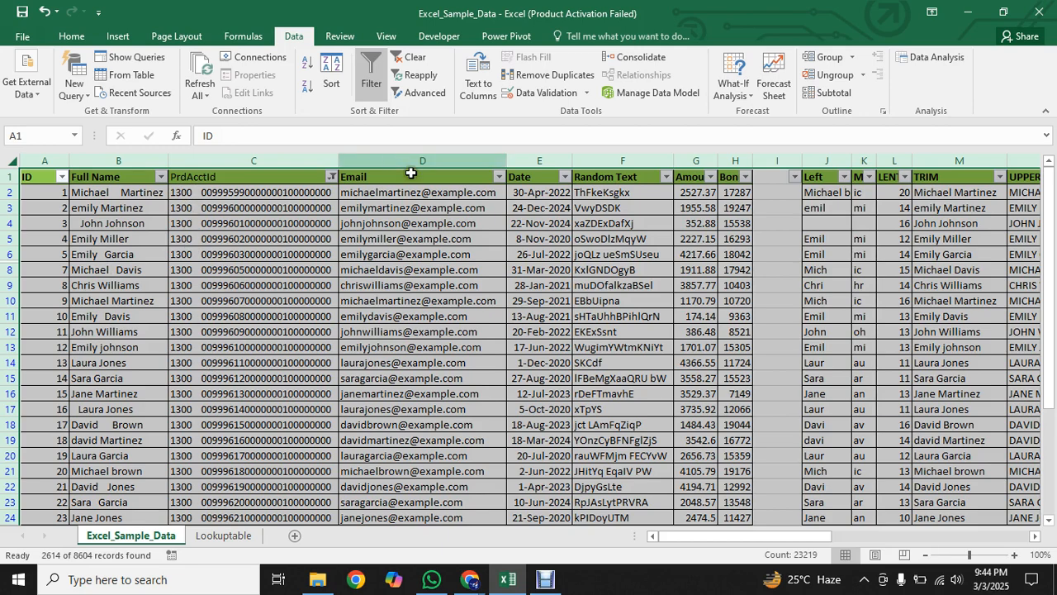
Step: Select all filtered Amount values from G2 downward and read their count and sum
{"action": "mouse_move", "coordinate": [1054, 234]}
{"action": "left_mouse_down"}
{"action": "mouse_move", "coordinate": [1054, 448]}
{"action": "mouse_move", "coordinate": [1040, 99]}
{"action": "left_mouse_up"}
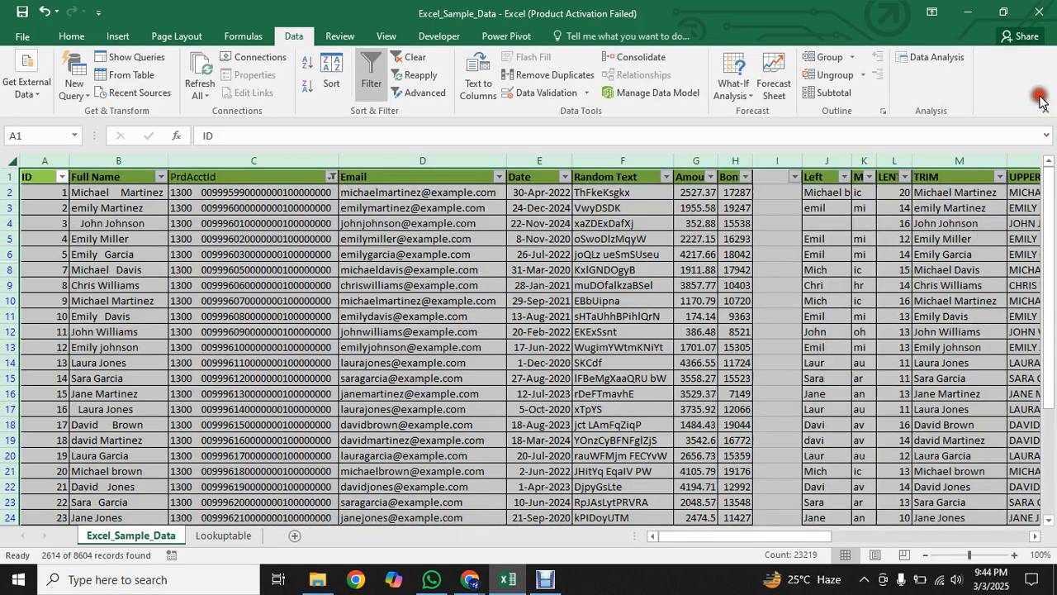
{"action": "left_click", "coordinate": [695, 193]}
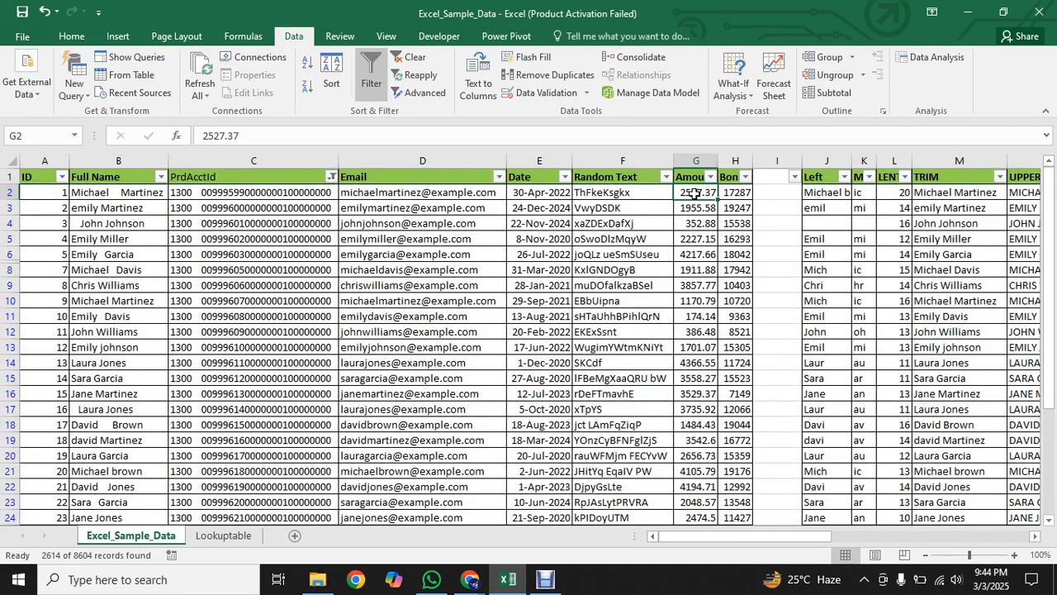
{"action": "key", "text": "ctrl+shift+Down"}
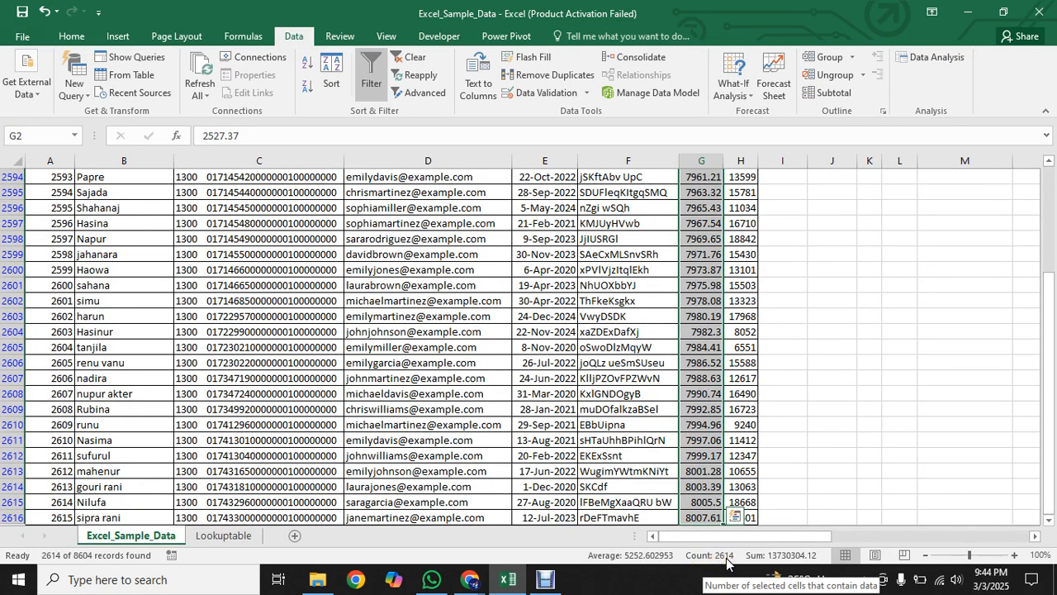
{"action": "left_click", "coordinate": [787, 560]}
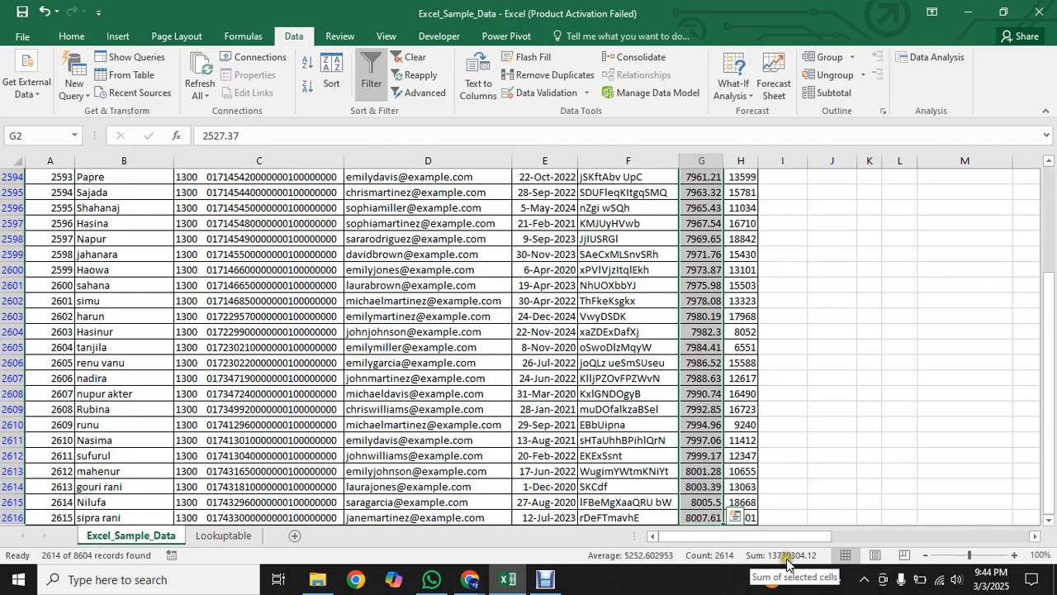
{"action": "left_click", "coordinate": [787, 560]}
{"action": "left_click_drag", "start_coordinate": [1047, 330], "coordinate": [1040, 161]}
{"action": "left_click", "coordinate": [687, 196]}
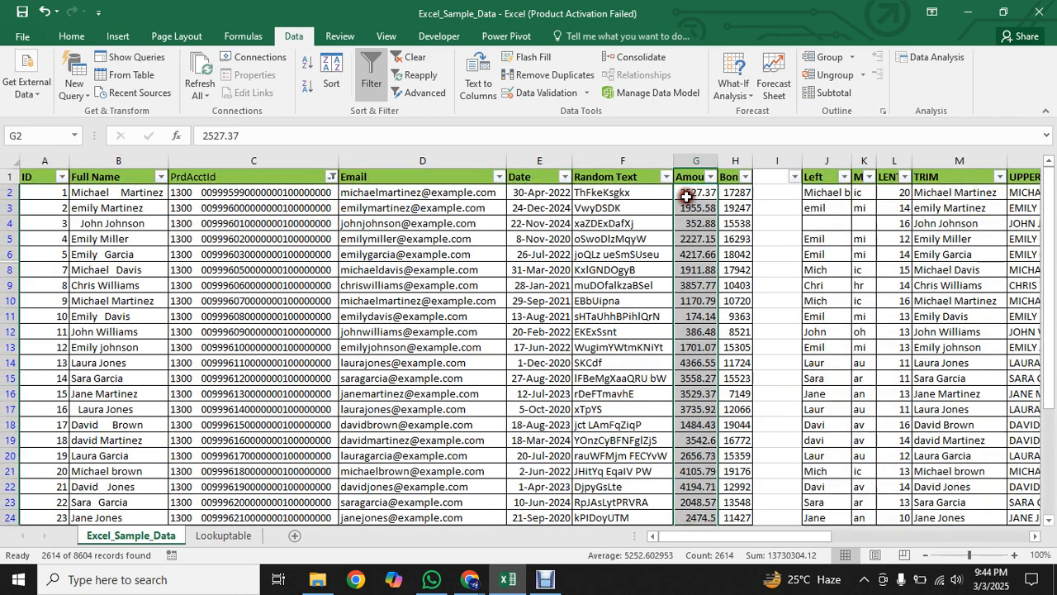
Step: Revisit the empty cell C2 on the Lookuptable sheet and turn off filtering on the Excel_Sample_Data sheet
{"action": "left_click", "coordinate": [218, 535]}
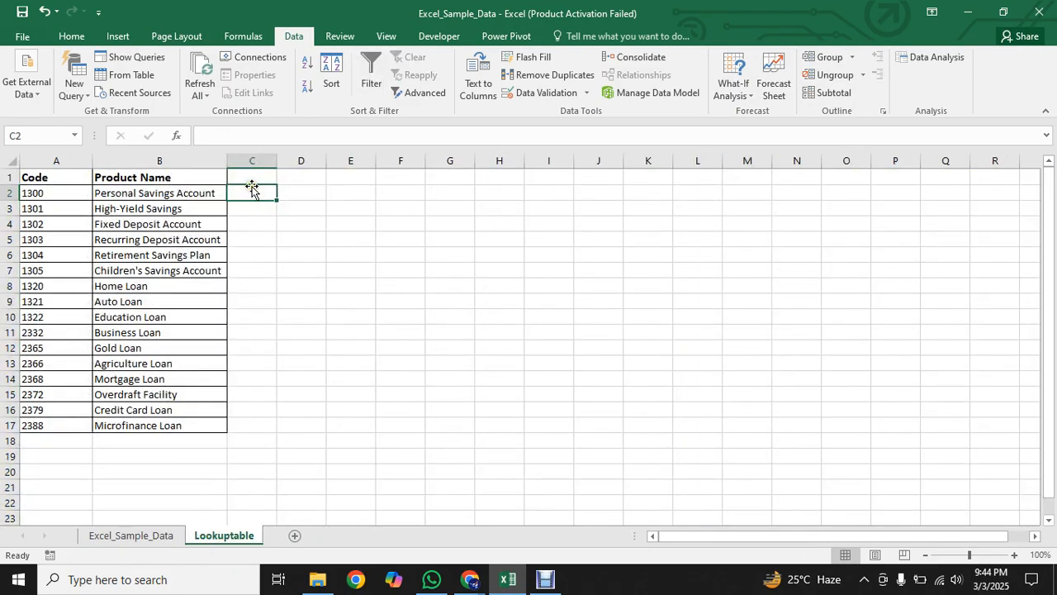
{"action": "left_click", "coordinate": [252, 189]}
{"action": "left_click", "coordinate": [124, 543]}
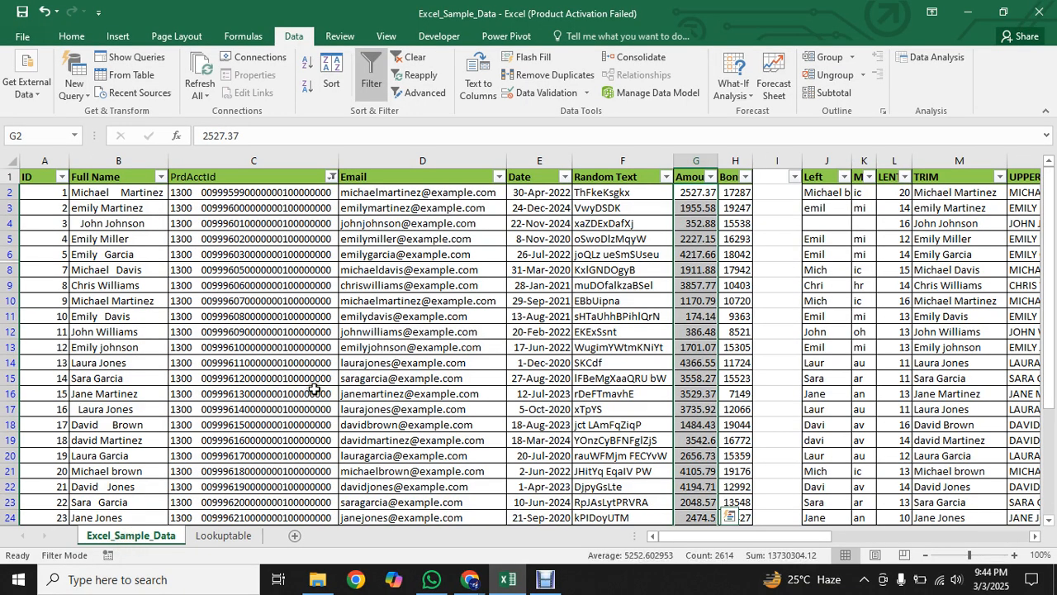
{"action": "left_click", "coordinate": [370, 75]}
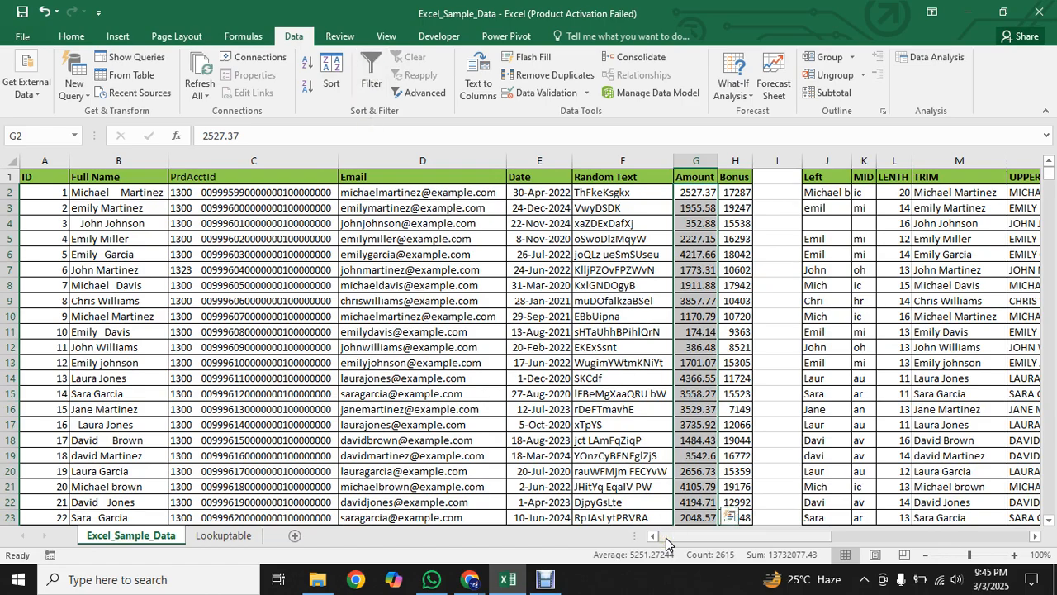
Step: Replace the formula in J2 of the Left column with =LEFT(B2,4) to extract four characters from the Full Name
{"action": "left_click_drag", "start_coordinate": [666, 537], "coordinate": [696, 537]}
{"action": "left_click", "coordinate": [511, 176]}
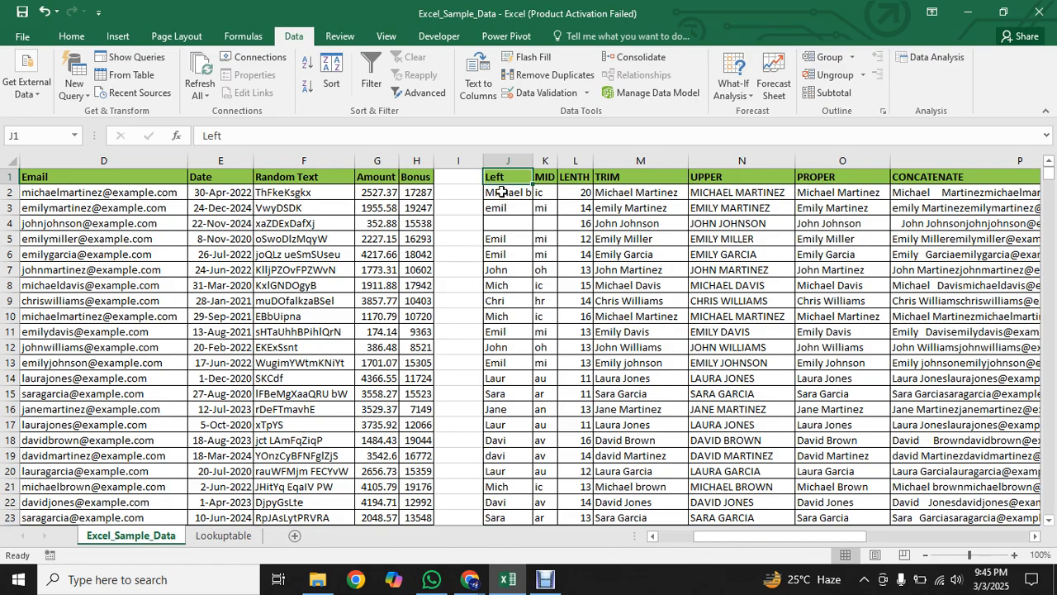
{"action": "left_click", "coordinate": [501, 191]}
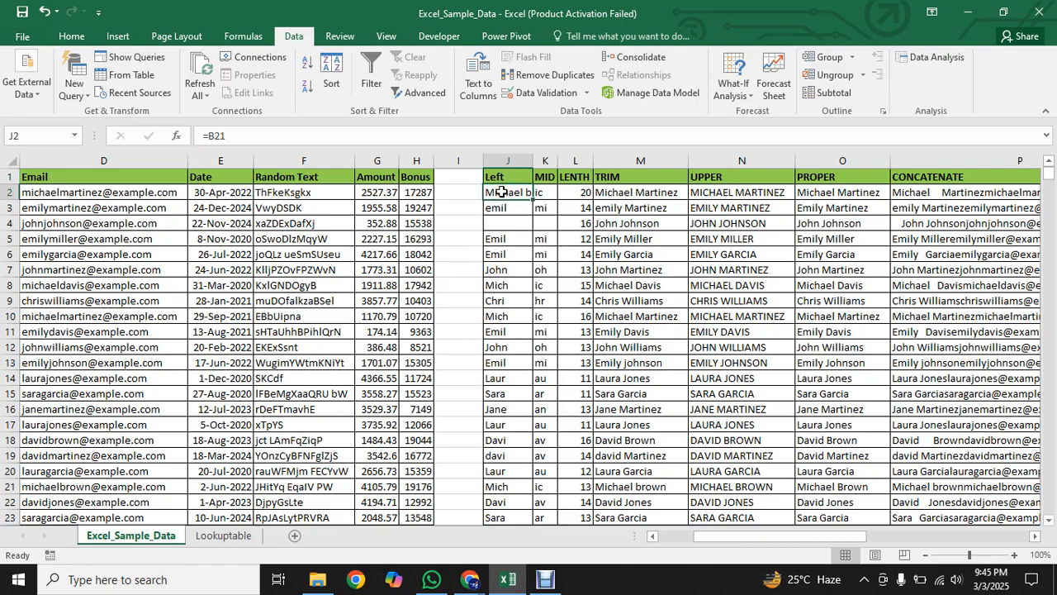
{"action": "type", "text": "="}
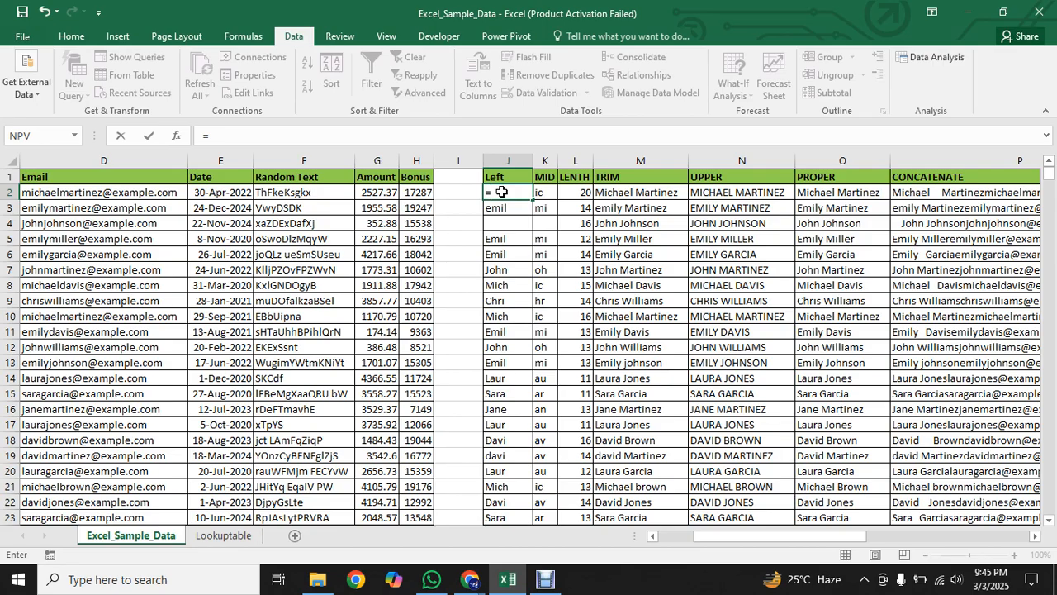
{"action": "type", "text": "left"}
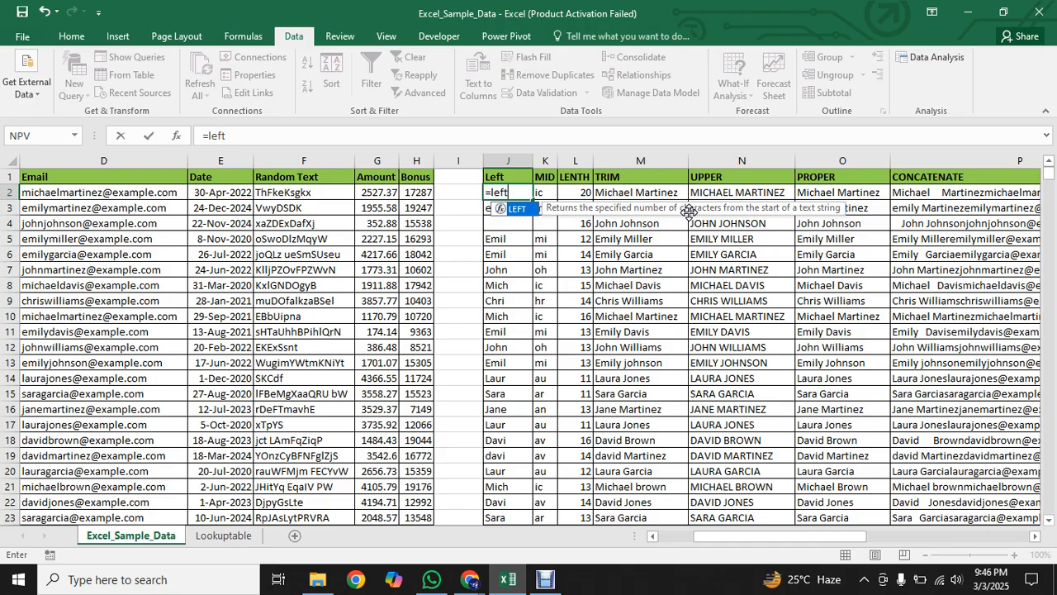
{"action": "key", "text": "Tab"}
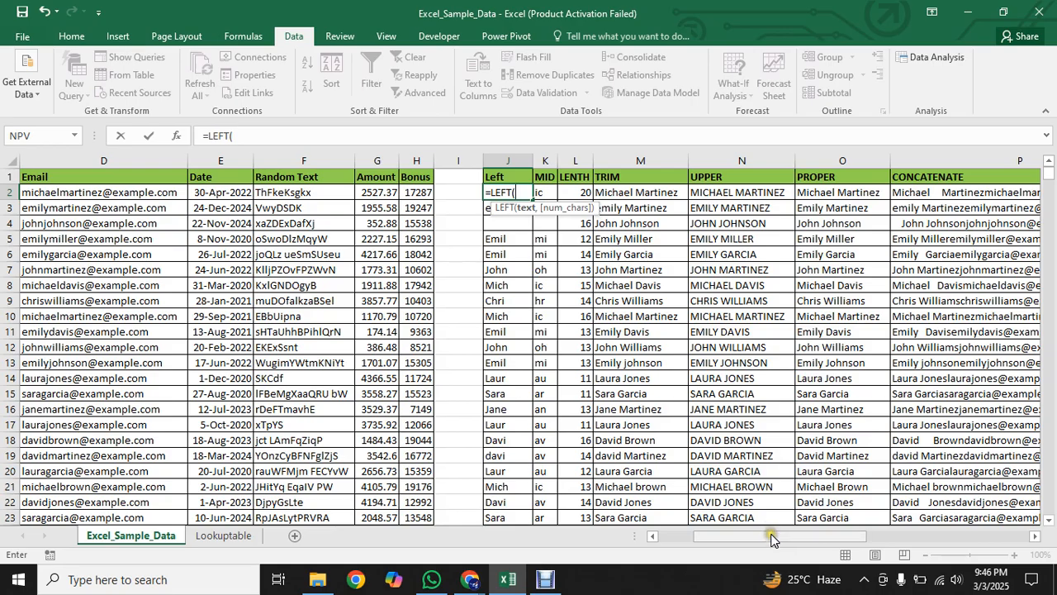
{"action": "left_click_drag", "start_coordinate": [776, 542], "coordinate": [714, 535]}
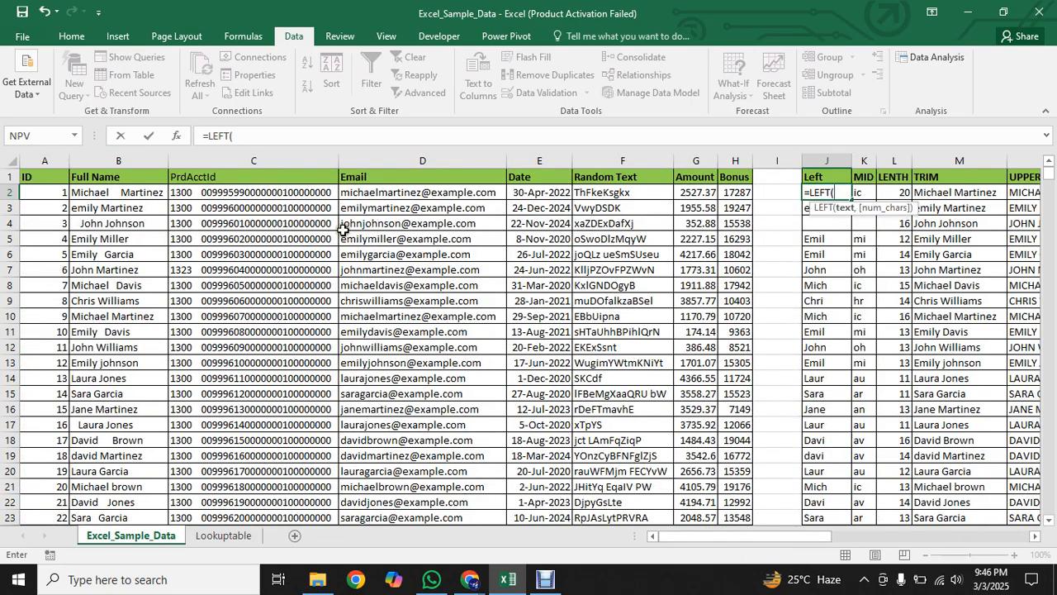
{"action": "left_click", "coordinate": [100, 195]}
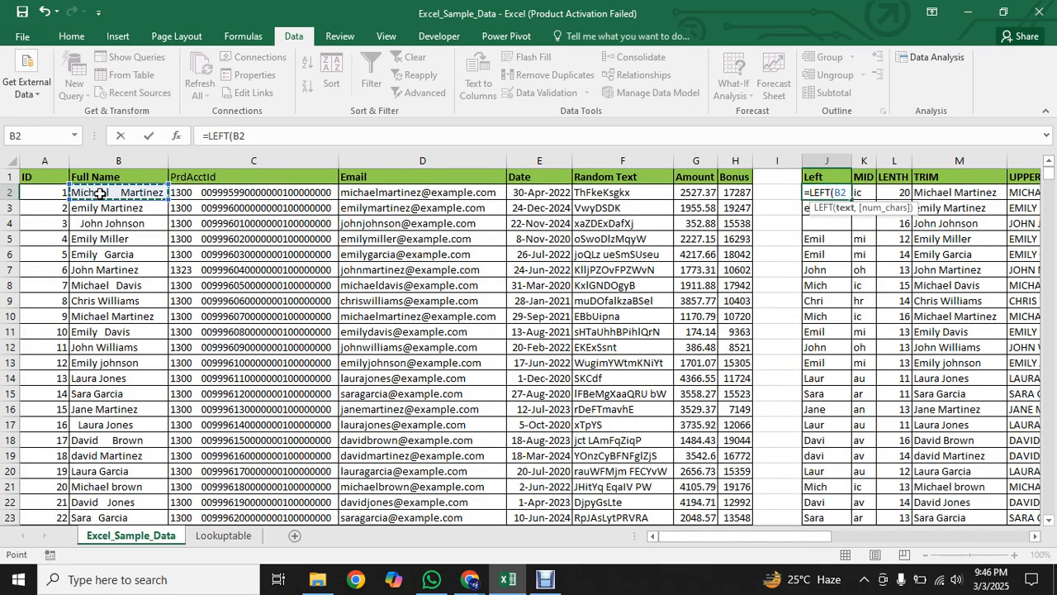
{"action": "type", "text": ","}
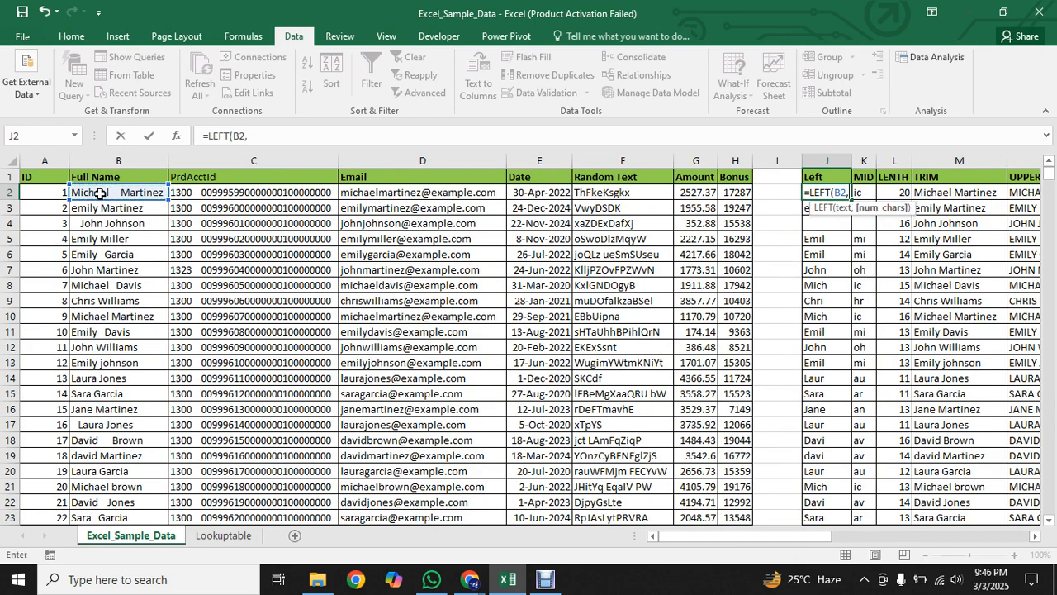
{"action": "type", "text": "4("}
{"action": "key", "text": "BackSpace"}
{"action": "type", "text": ")"}
{"action": "key", "text": "Return"}
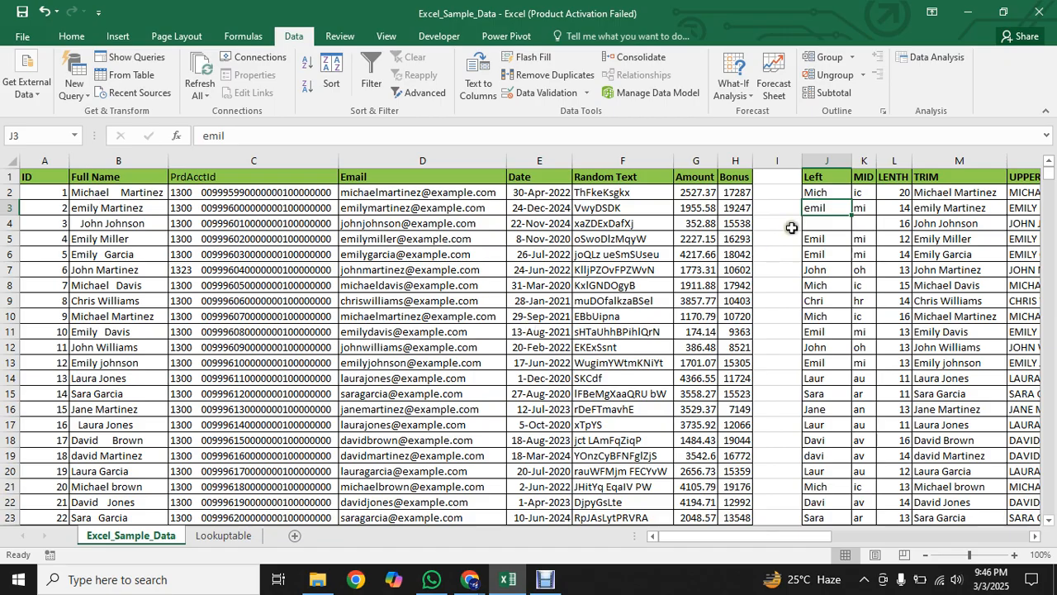
Step: Change the number of characters in J2's LEFT formula to 6, making it =LEFT(B2,6)
{"action": "left_click", "coordinate": [813, 192]}
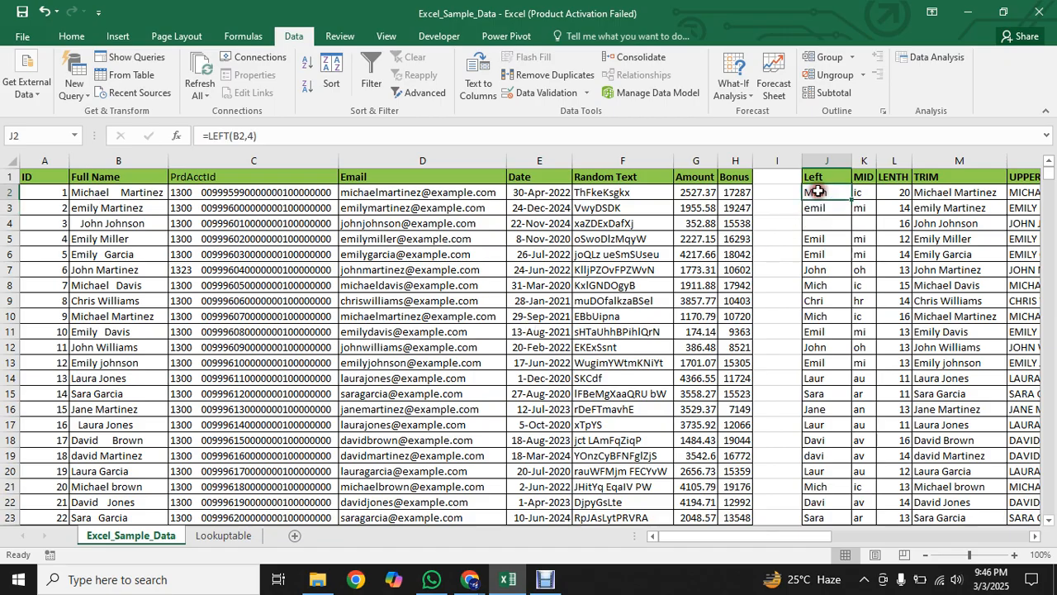
{"action": "left_click", "coordinate": [254, 135]}
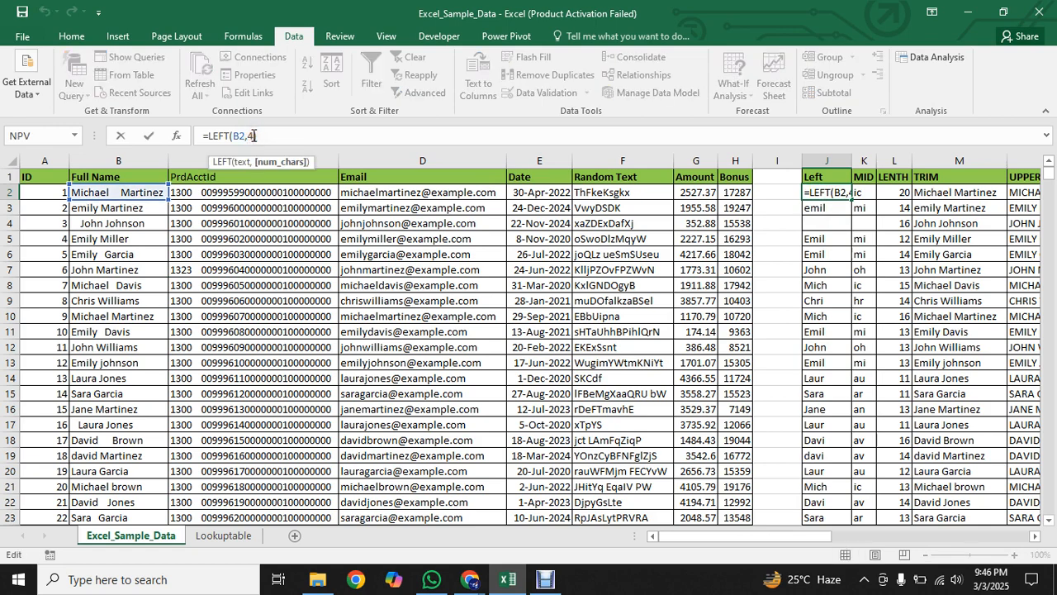
{"action": "type", "text": "6"}
{"action": "key", "text": "Return"}
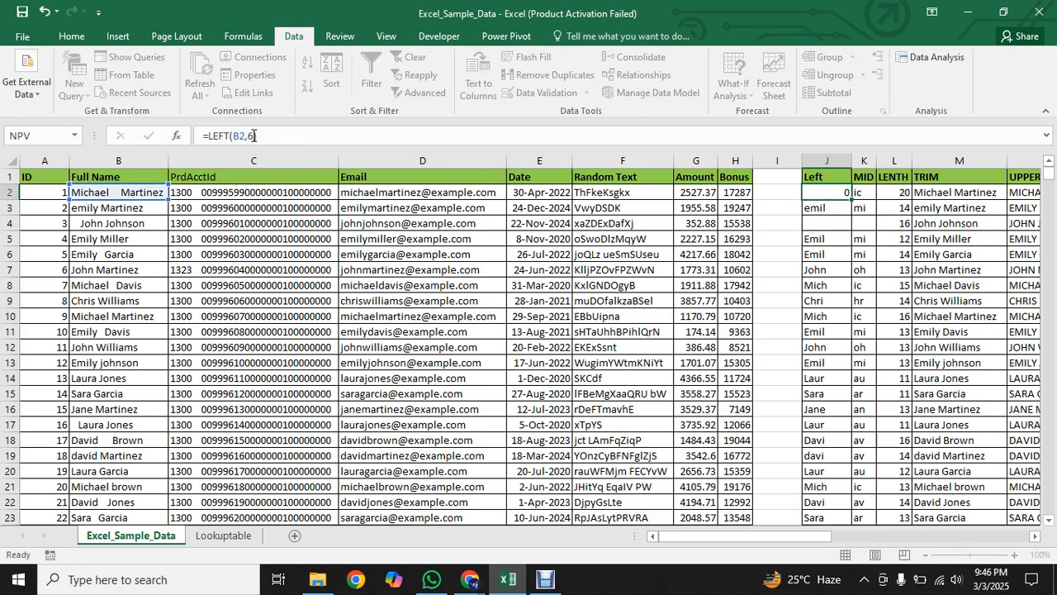
Step: Fill the LEFT formula from J2 down the rest of the Left column
{"action": "left_click", "coordinate": [824, 190]}
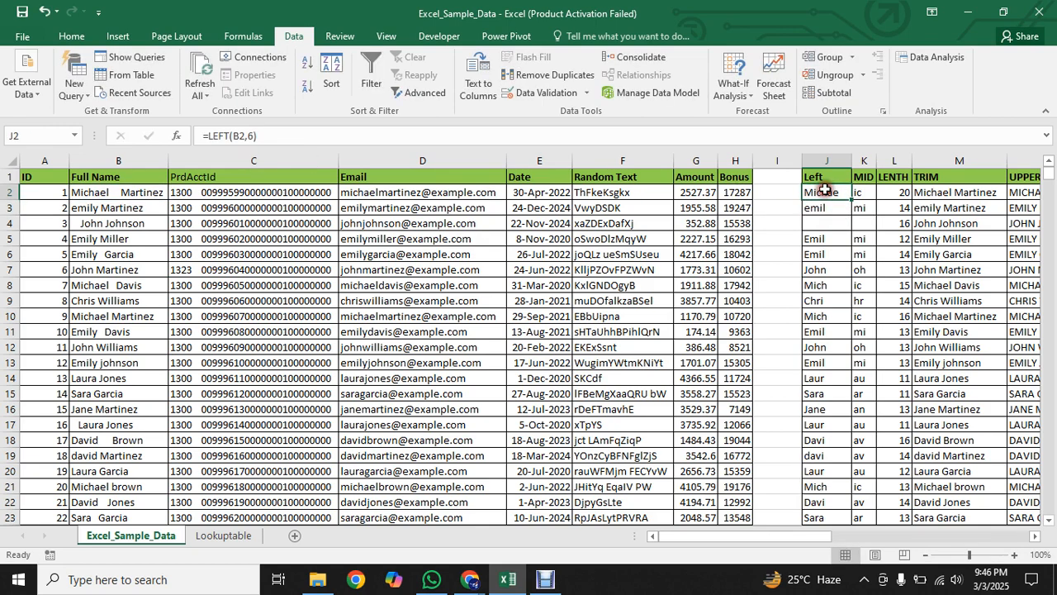
{"action": "left_click_drag", "start_coordinate": [852, 199], "coordinate": [854, 199]}
{"action": "double_click", "coordinate": [853, 200]}
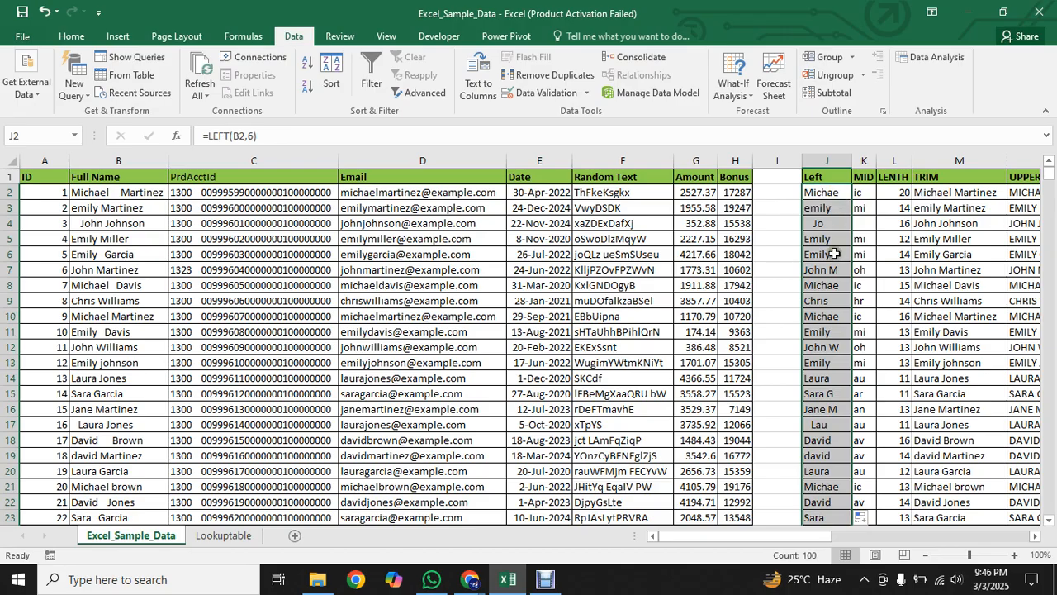
Step: Inspect the LEFT formulas in J2 to J4 and compare their results with the Full Name column
{"action": "left_click", "coordinate": [827, 192]}
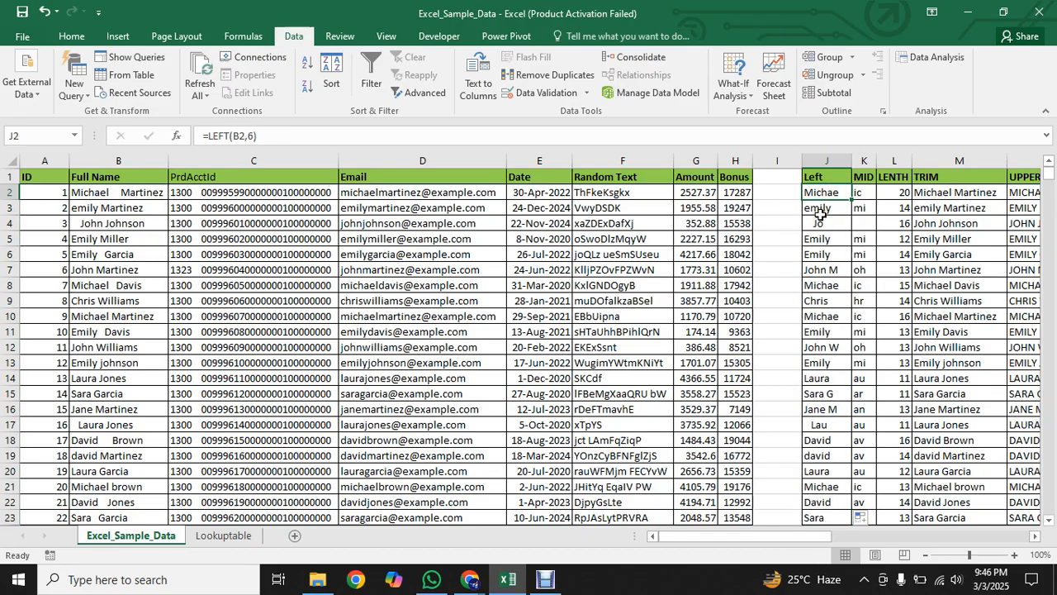
{"action": "left_click", "coordinate": [821, 209]}
{"action": "left_click", "coordinate": [821, 224]}
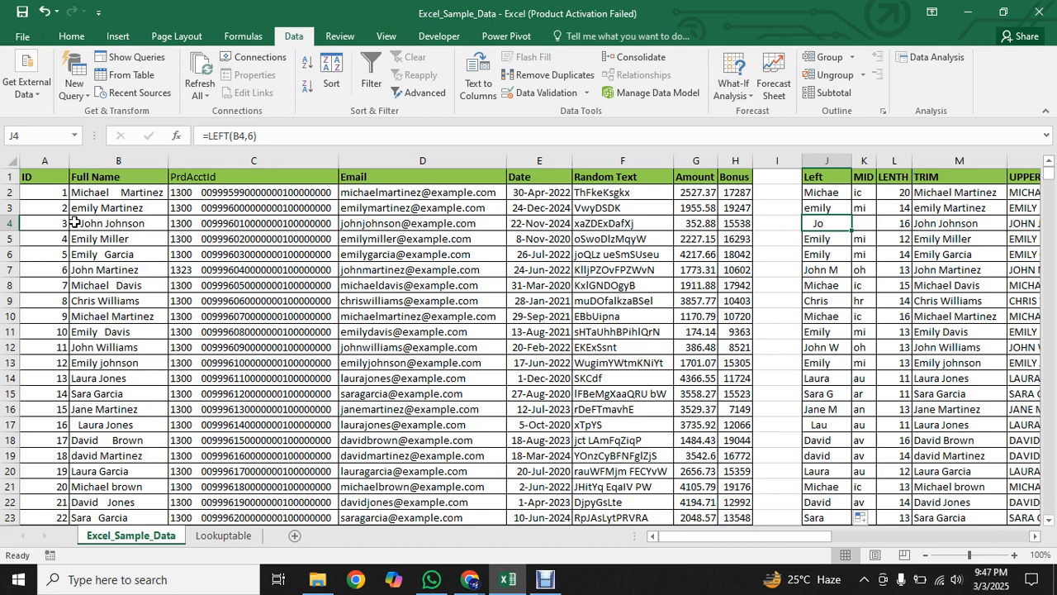
{"action": "left_click", "coordinate": [823, 192]}
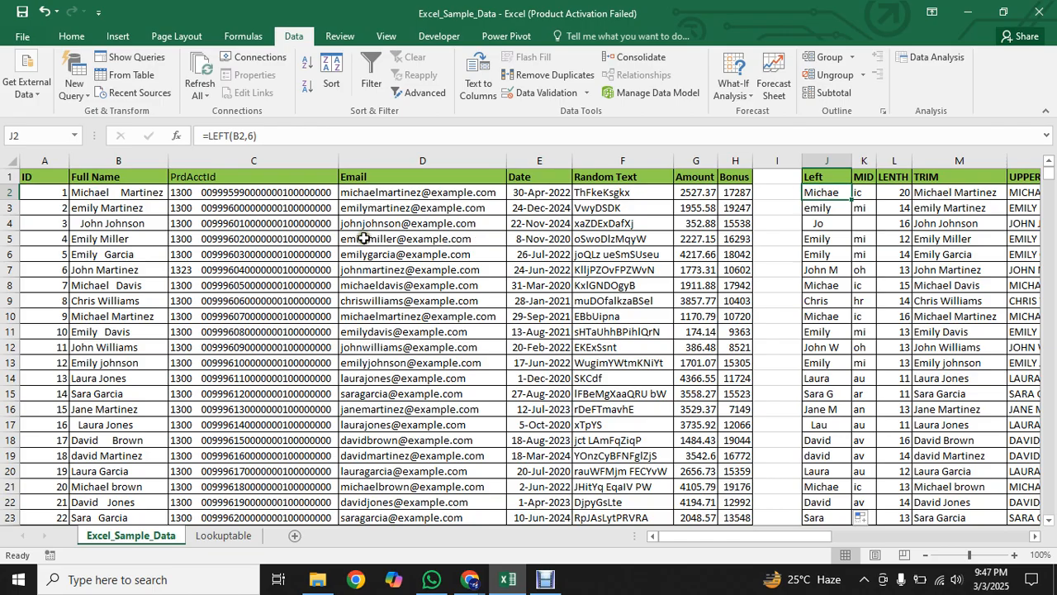
Step: Inspect the first PrdAcctId value in C2, compare it with the Lookuptable codes, and return to Excel_Sample_Data
{"action": "left_click", "coordinate": [234, 192]}
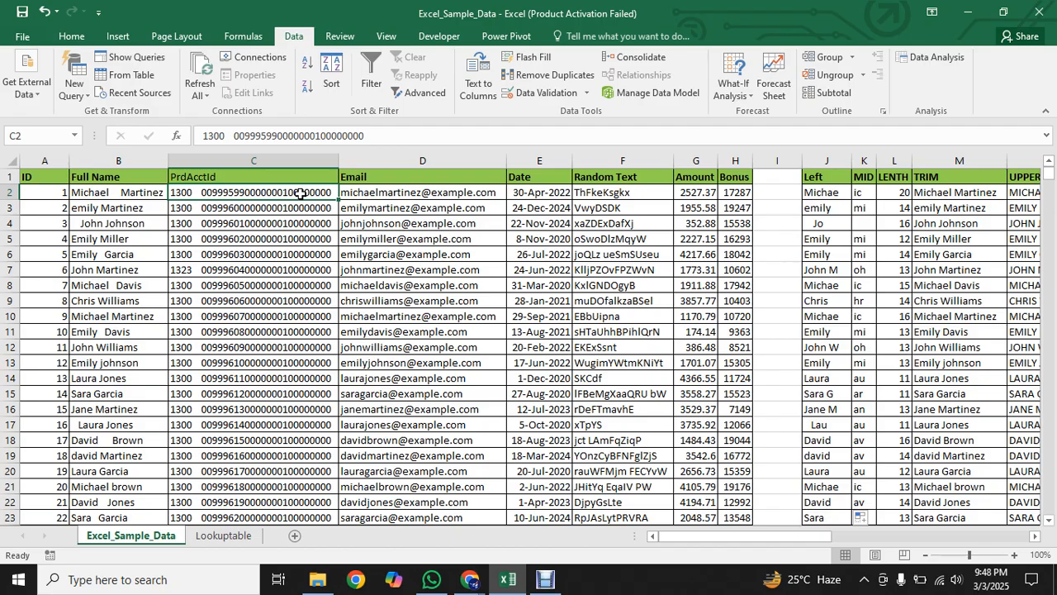
{"action": "left_click", "coordinate": [208, 541]}
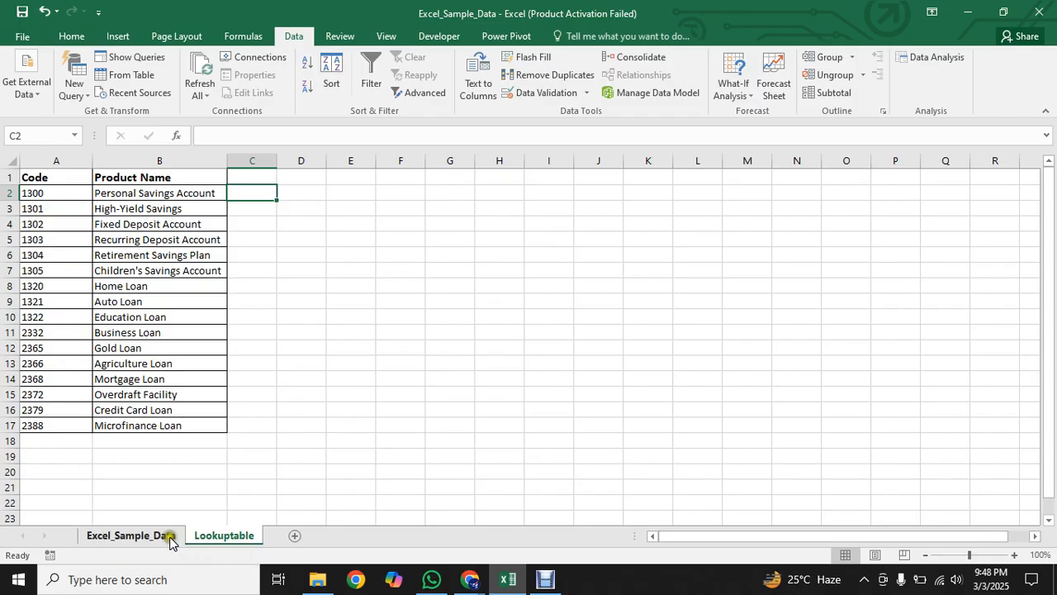
{"action": "left_click", "coordinate": [132, 536]}
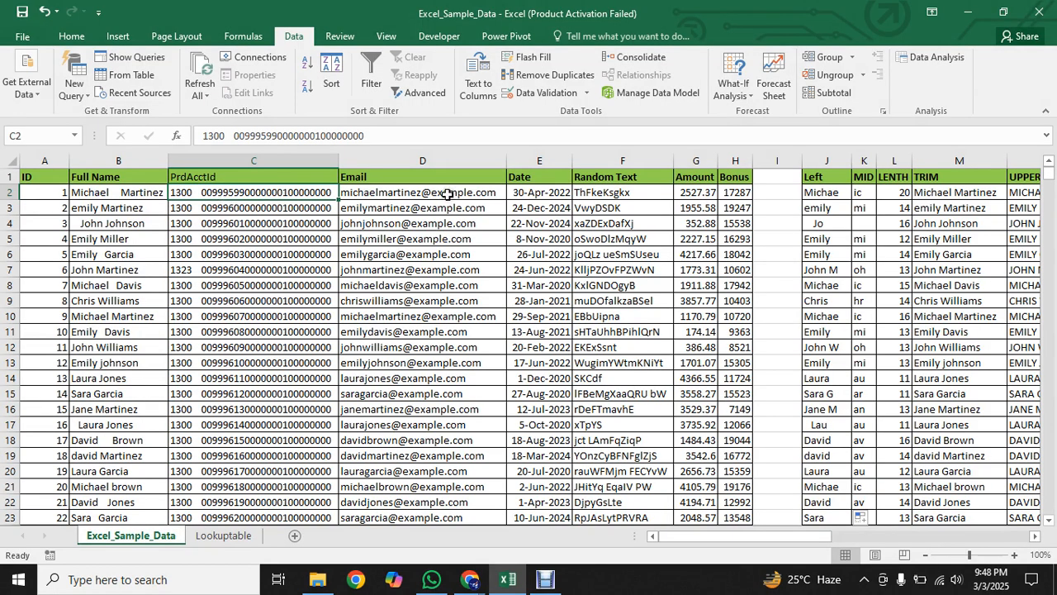
Step: Replace J2's formula with =LEFT(C2,4) to extract the four-digit product code from the PrdAcctId value
{"action": "left_click", "coordinate": [183, 194]}
{"action": "left_click", "coordinate": [822, 192]}
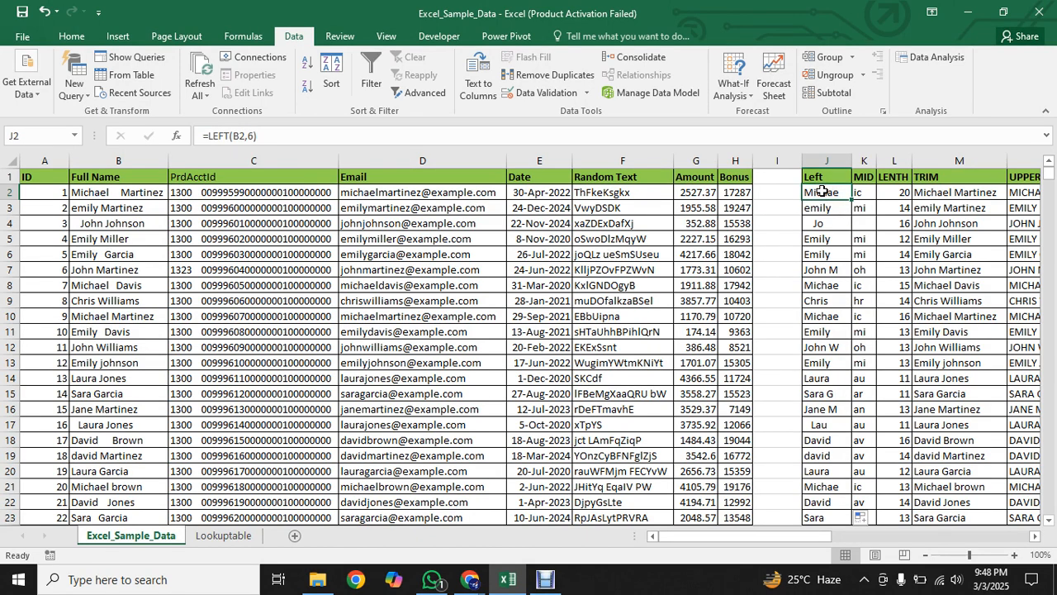
{"action": "type", "text": "="}
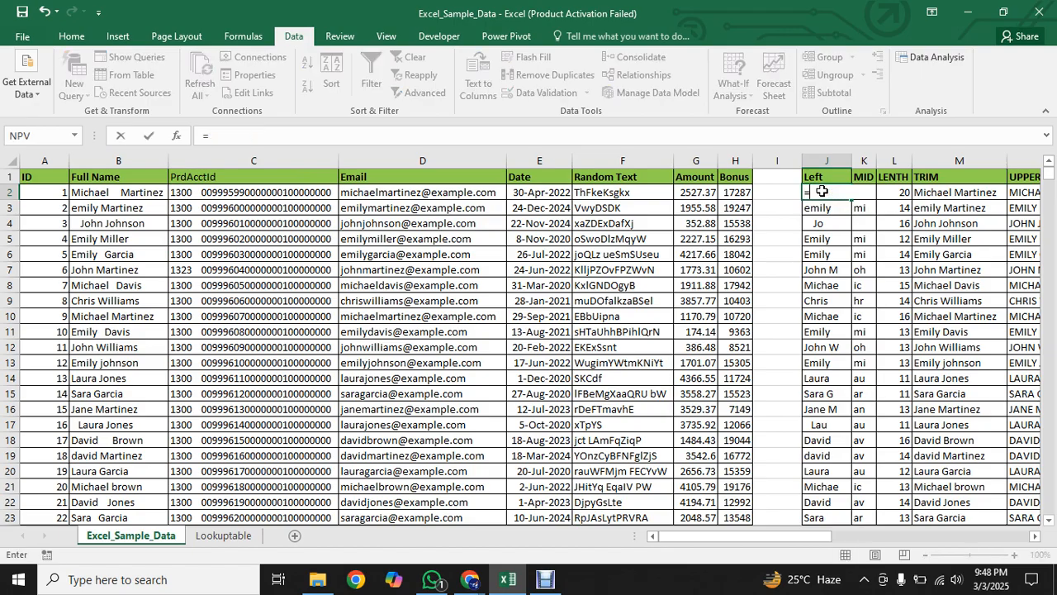
{"action": "type", "text": "lef"}
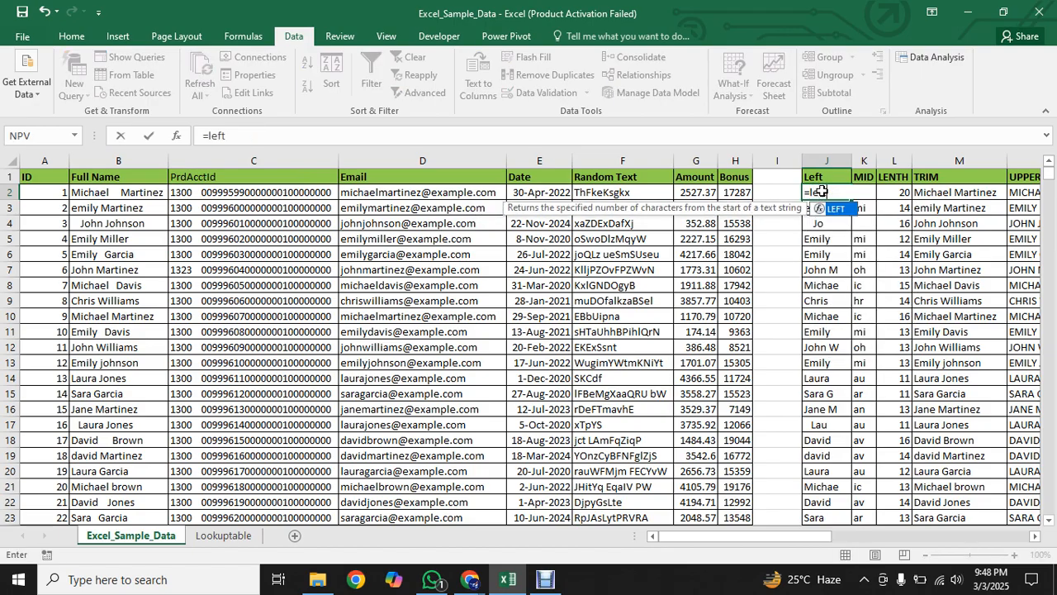
{"action": "type", "text": "t"}
{"action": "key", "text": "Tab"}
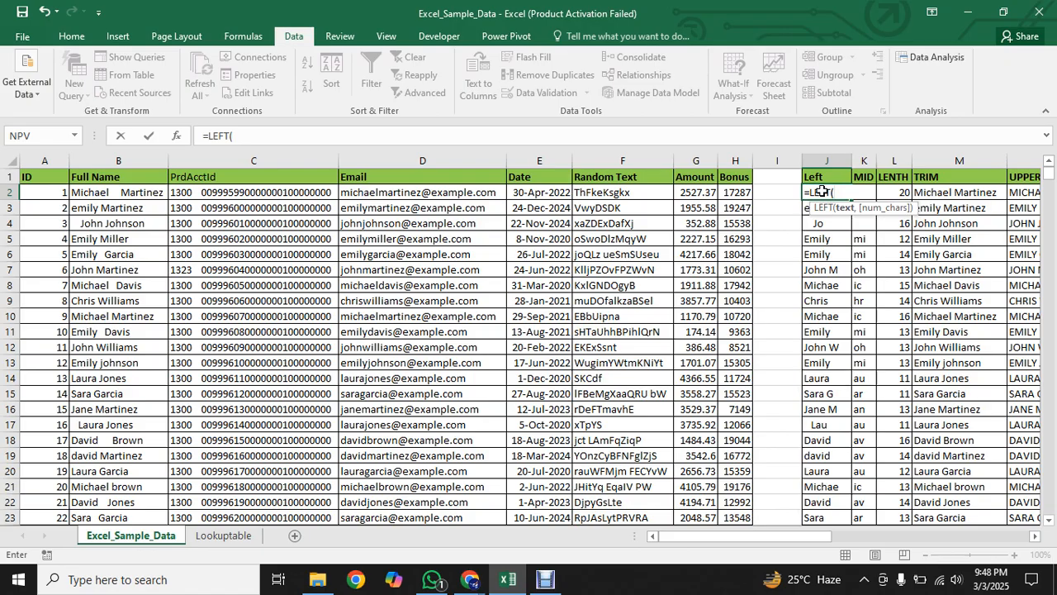
{"action": "left_click", "coordinate": [286, 193]}
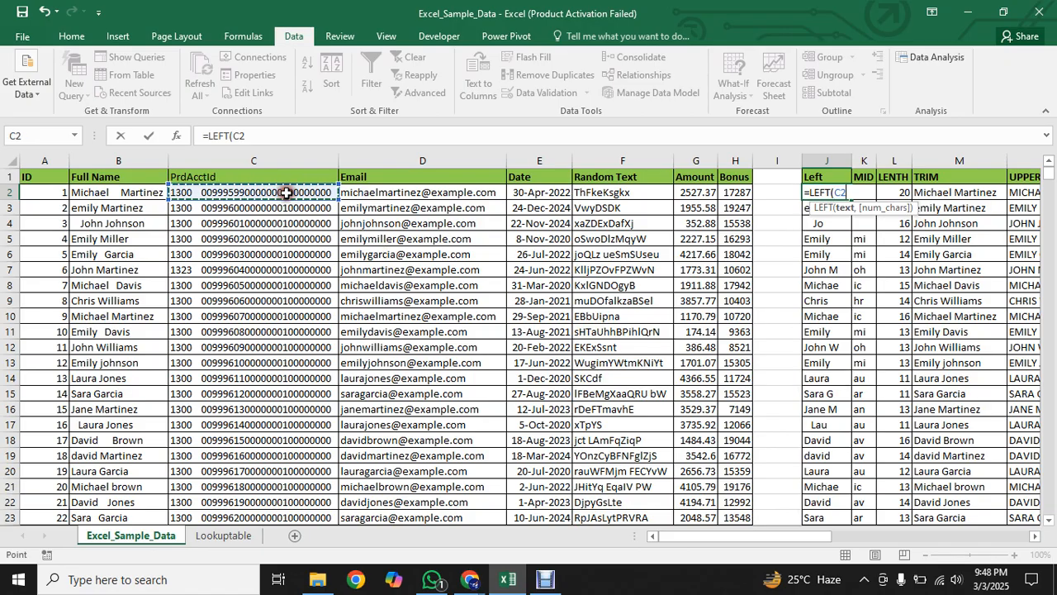
{"action": "type", "text": ",4"}
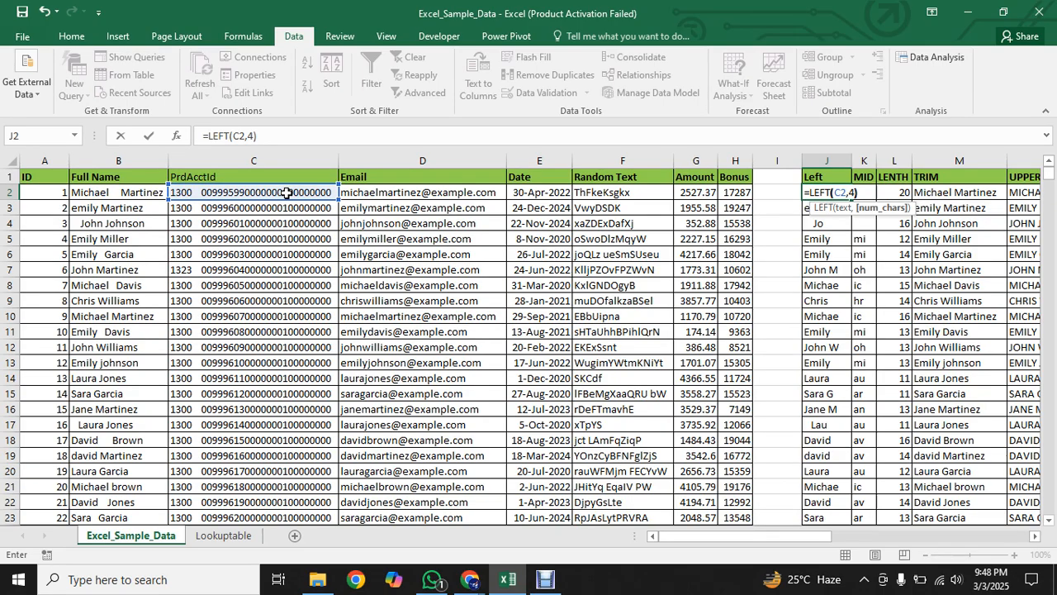
{"action": "type", "text": ")"}
{"action": "key", "text": "Return"}
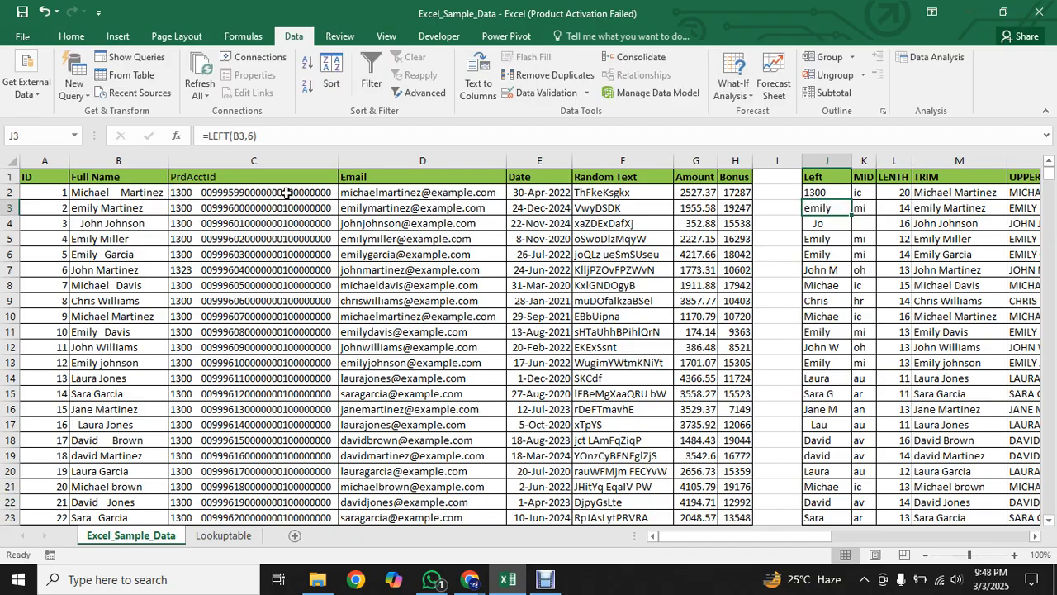
Step: Fill the four-character LEFT formula down the Left column and compare the extracted codes with those on the Lookuptable sheet
{"action": "left_click", "coordinate": [828, 193]}
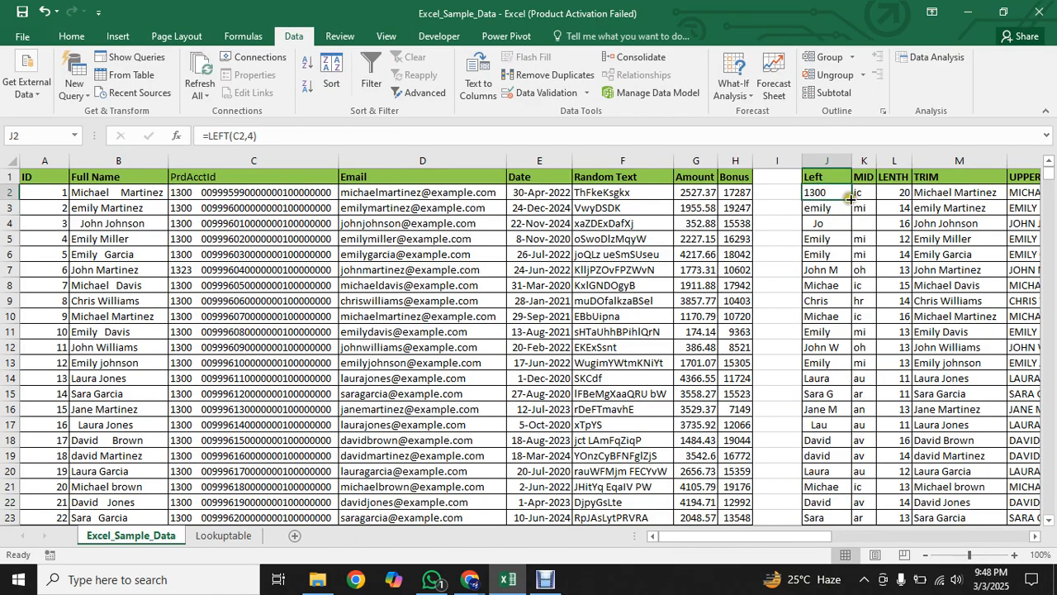
{"action": "double_click", "coordinate": [850, 199]}
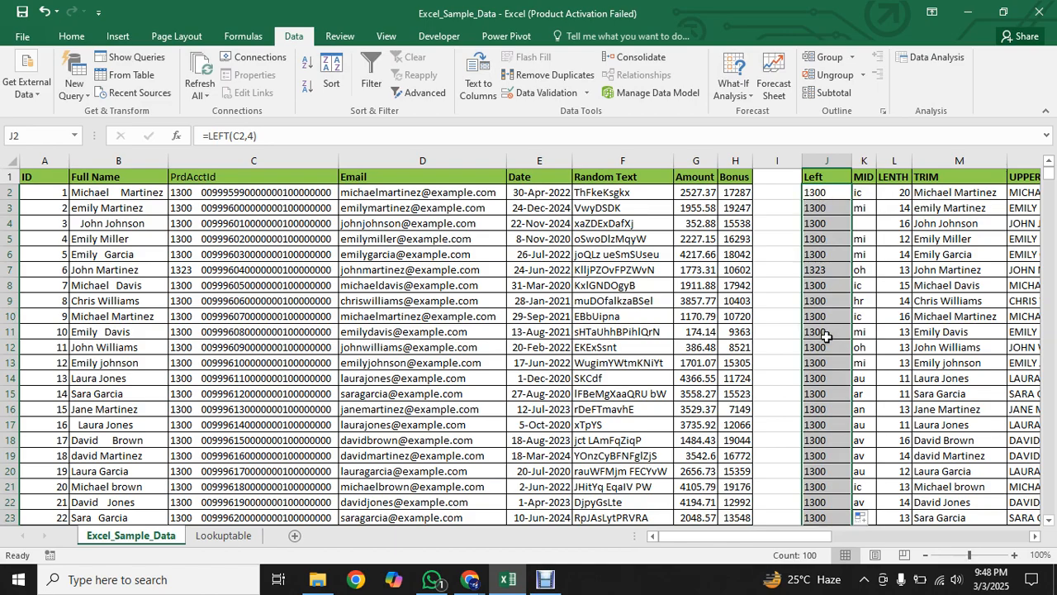
{"action": "left_click", "coordinate": [219, 536]}
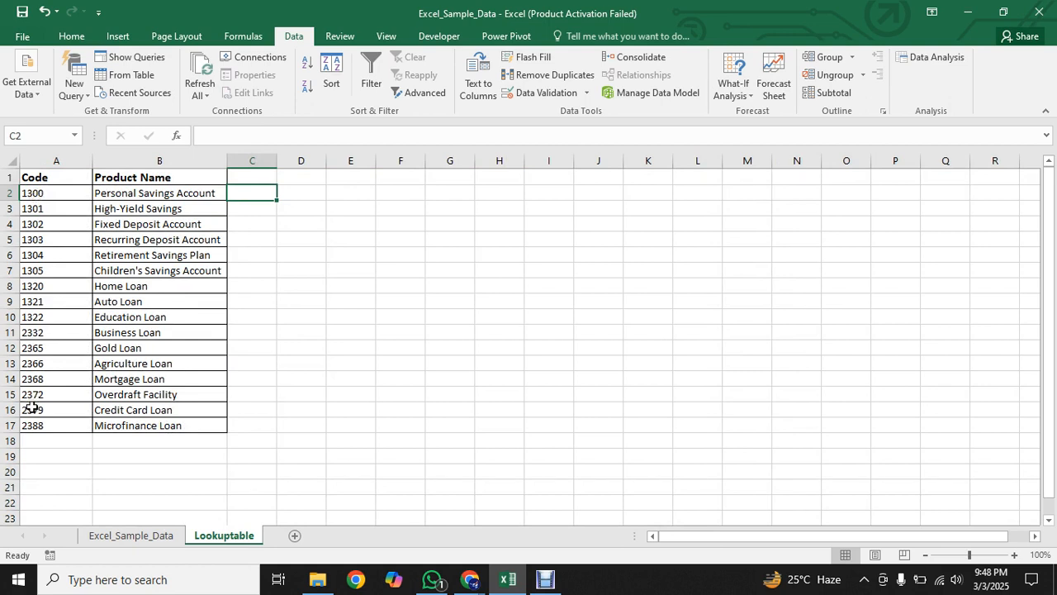
{"action": "left_click", "coordinate": [136, 536]}
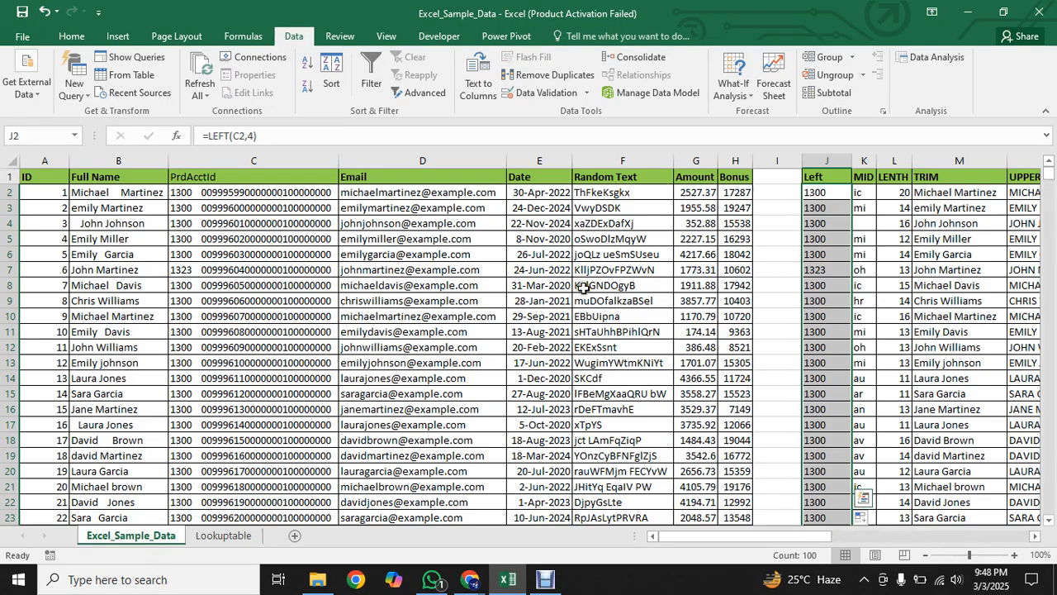
Step: Replace J2's formula with =RIGHT(C2,24) to extract the account number part of the PrdAcctId value
{"action": "left_click", "coordinate": [822, 192]}
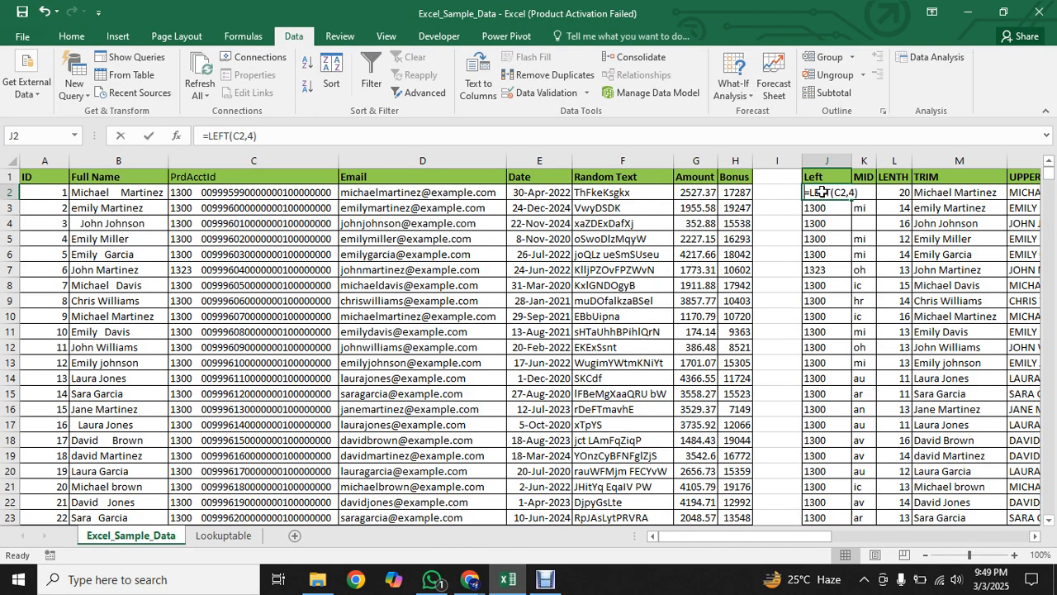
{"action": "type", "text": "=ri"}
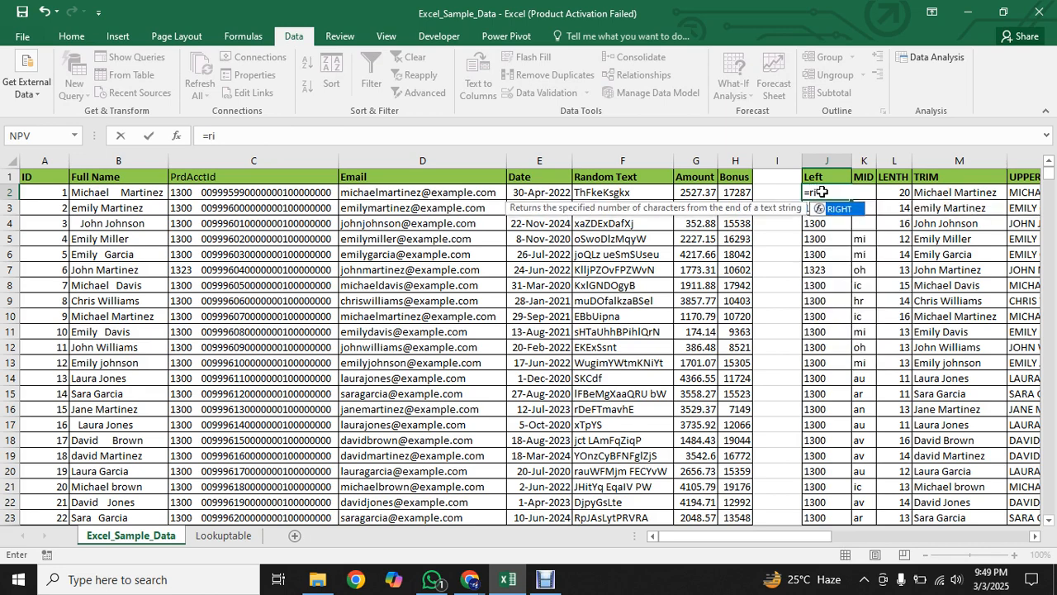
{"action": "key", "text": "Tab"}
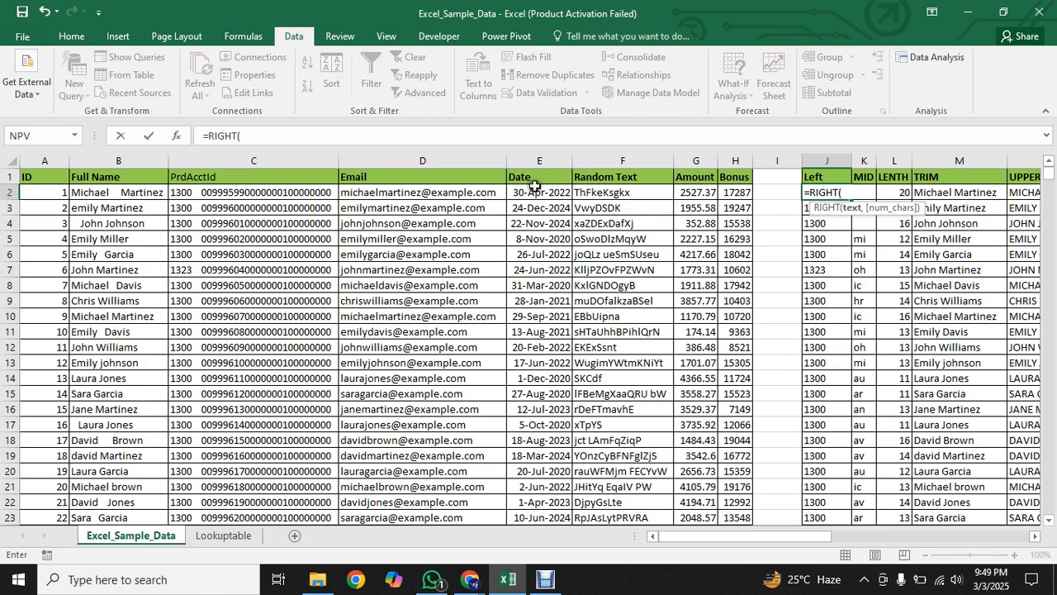
{"action": "left_click", "coordinate": [292, 195]}
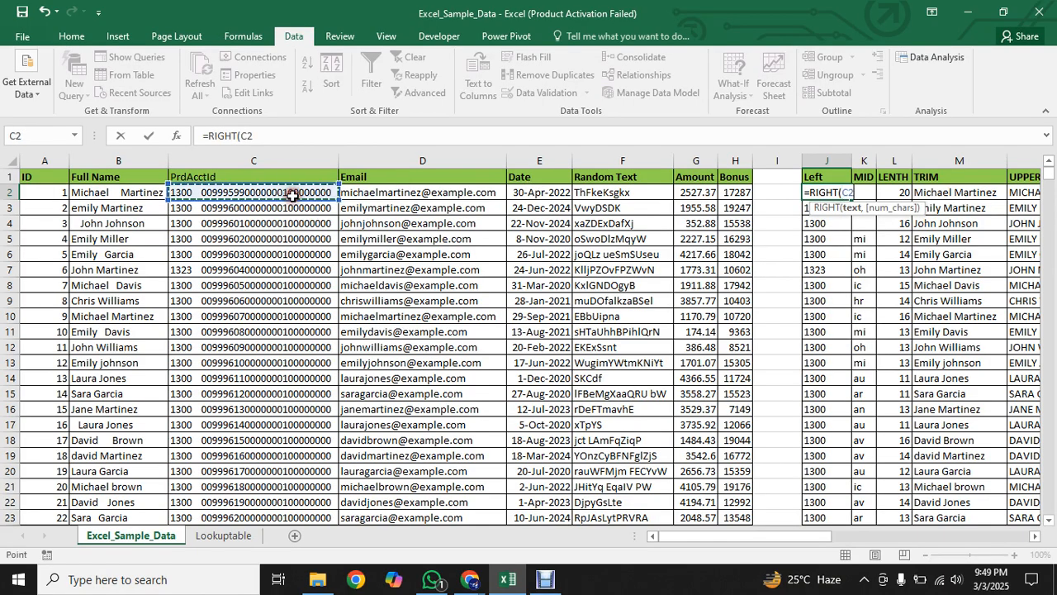
{"action": "type", "text": ","}
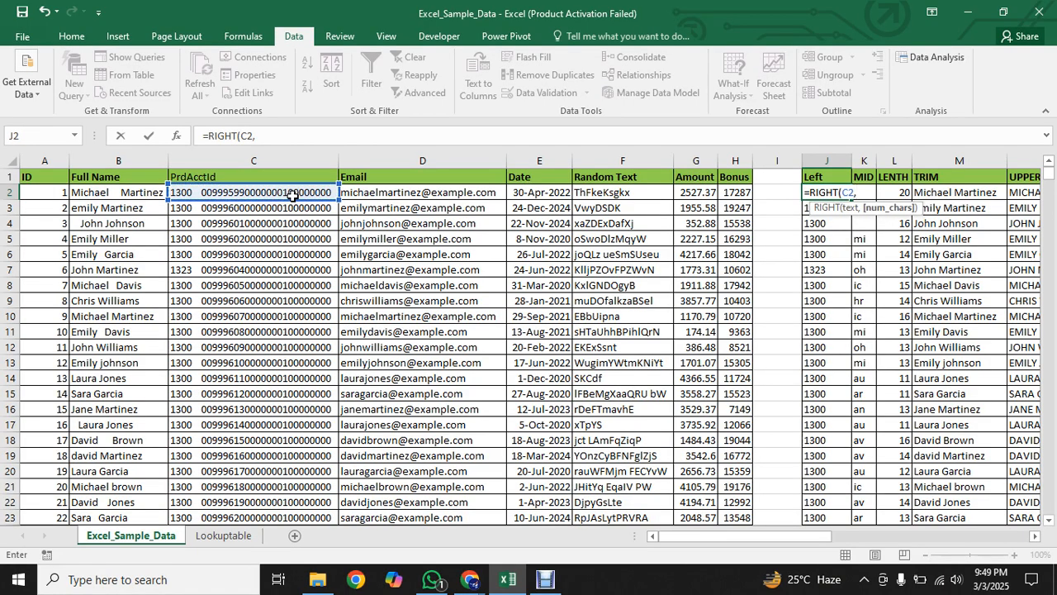
{"action": "type", "text": "24)"}
{"action": "key", "text": "Return"}
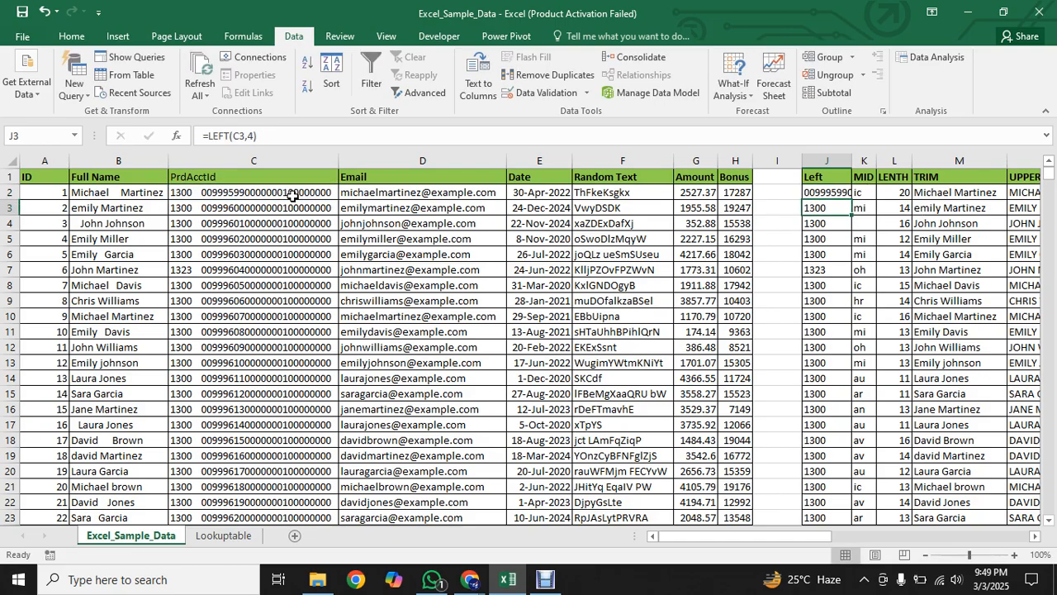
Step: Auto-fit column J's width and fill the RIGHT formula from J2 down the rest of the column
{"action": "double_click", "coordinate": [852, 161]}
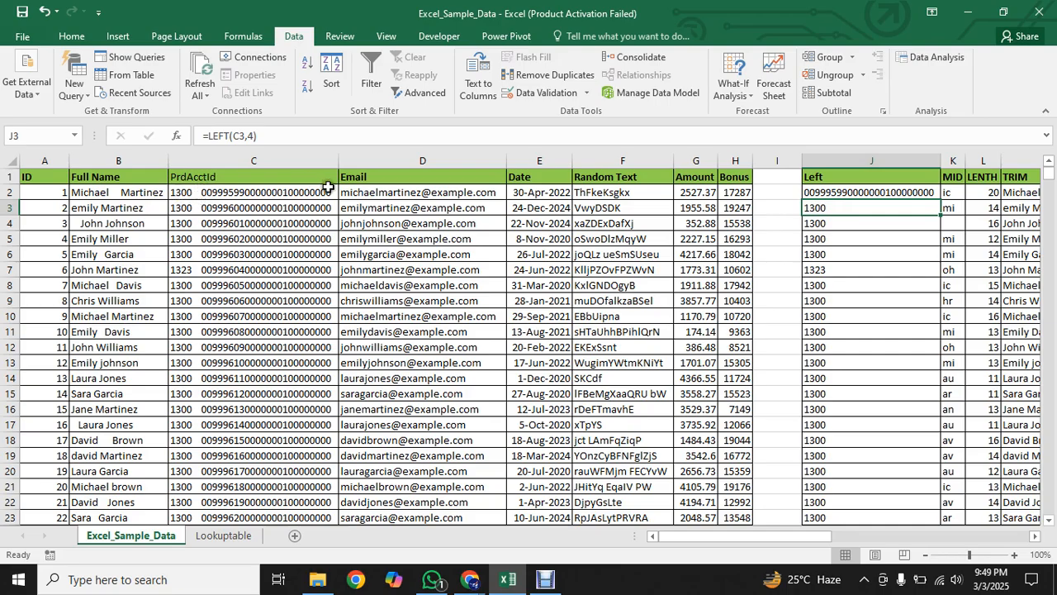
{"action": "left_click", "coordinate": [841, 191]}
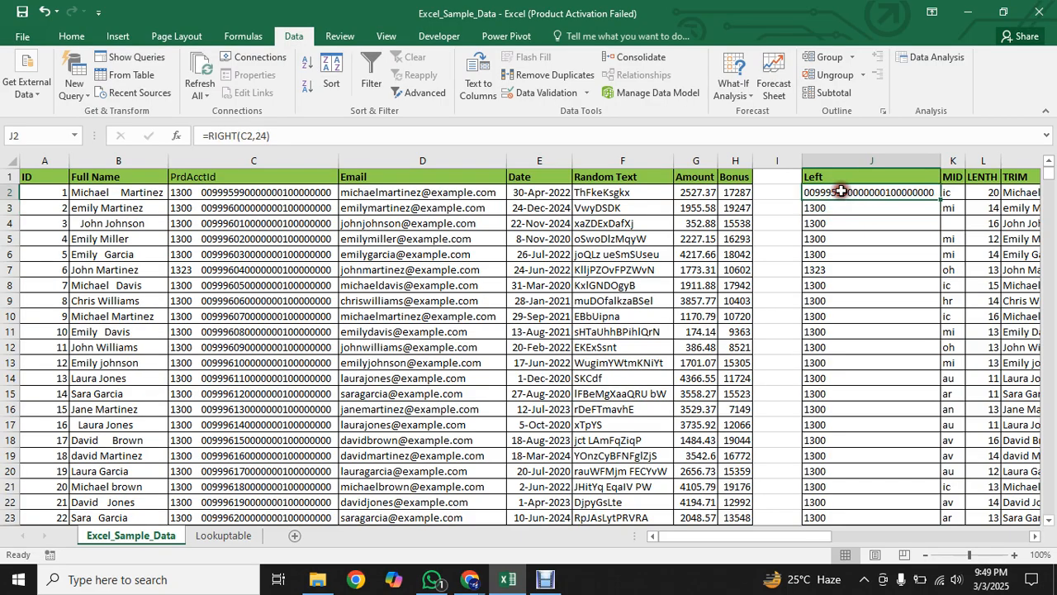
{"action": "double_click", "coordinate": [938, 196]}
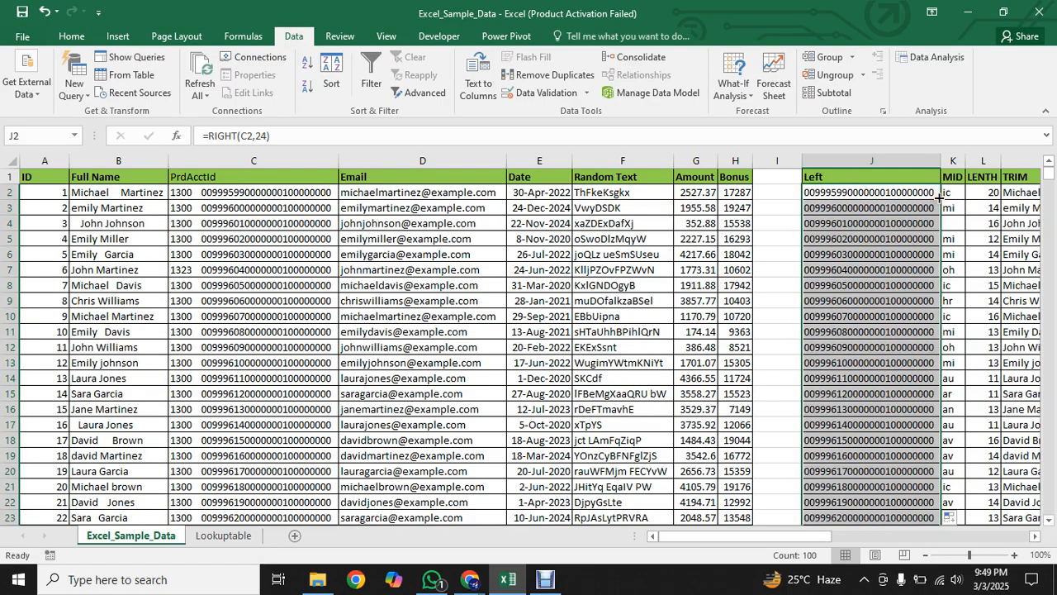
{"action": "left_click", "coordinate": [835, 192]}
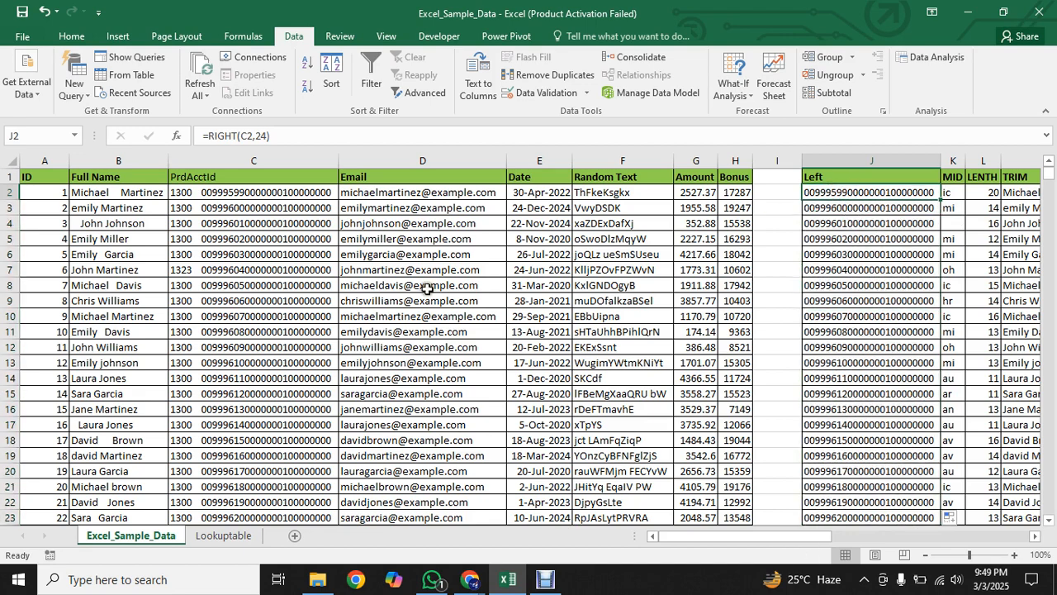
Step: Copy the PrdAcctId value from C2 into cell I4 of the Lookuptable sheet and auto-fit column I
{"action": "left_click", "coordinate": [240, 192]}
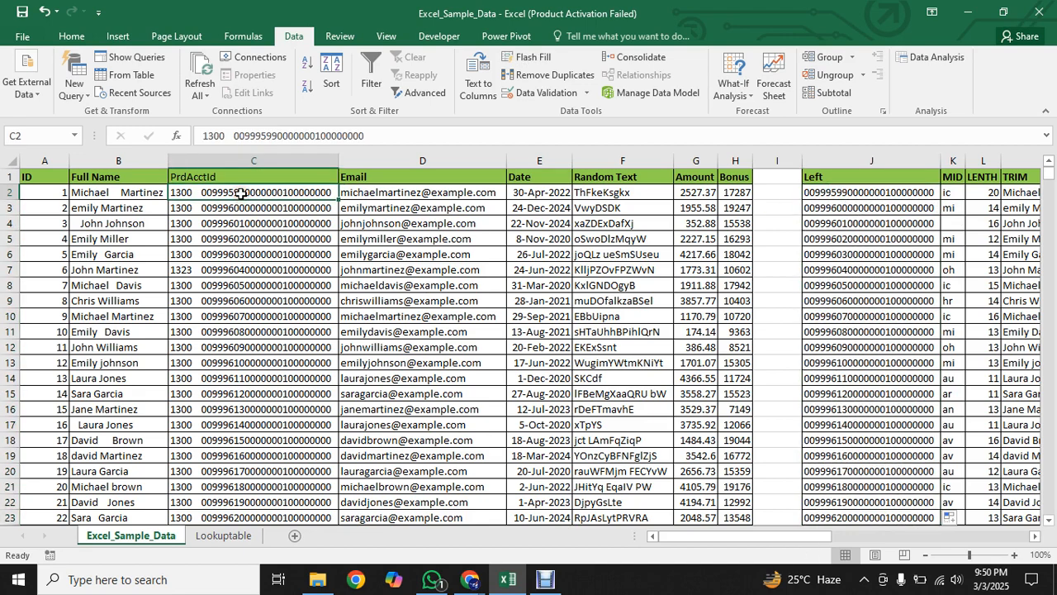
{"action": "key", "text": "ctrl+c"}
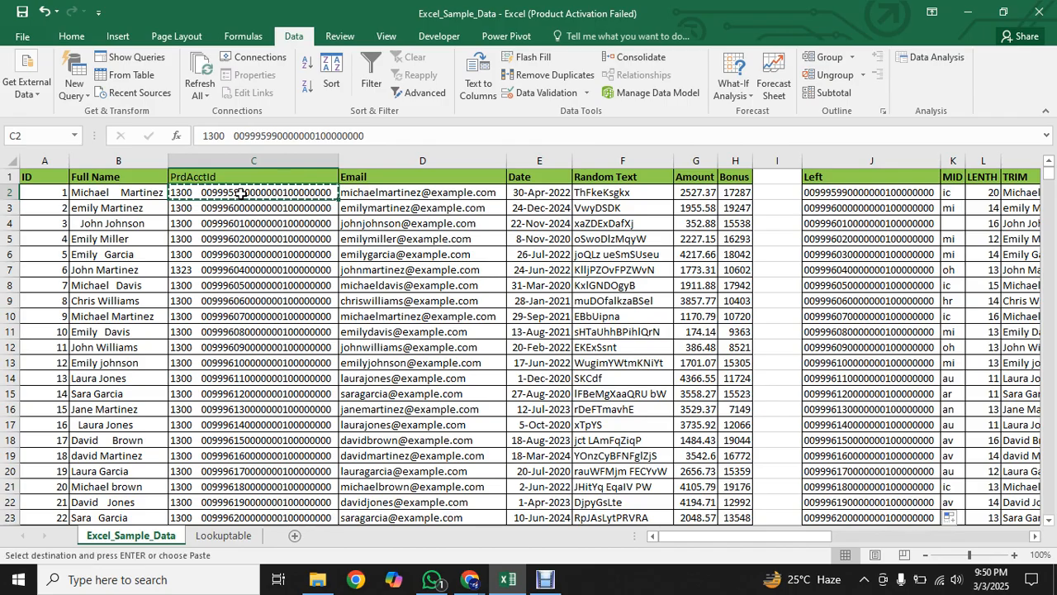
{"action": "left_click", "coordinate": [228, 537]}
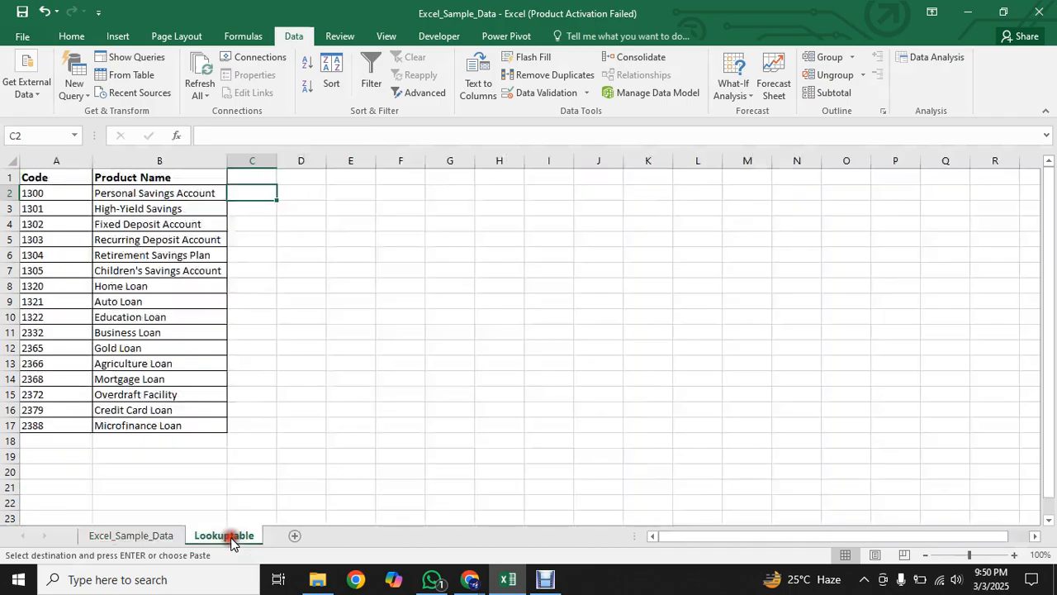
{"action": "left_click", "coordinate": [539, 221]}
{"action": "key", "text": "ctrl+v"}
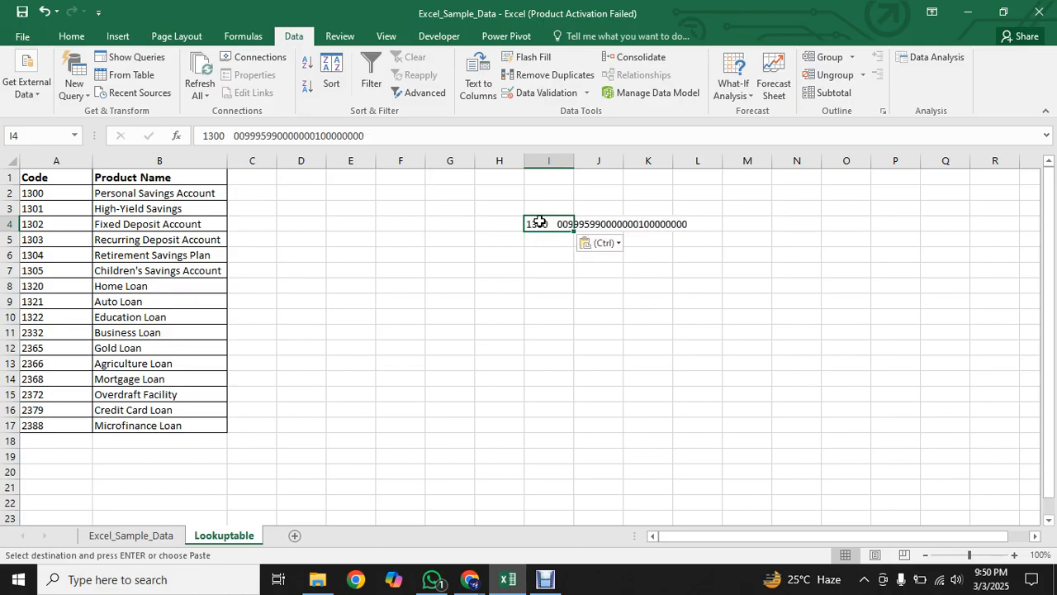
{"action": "double_click", "coordinate": [574, 164]}
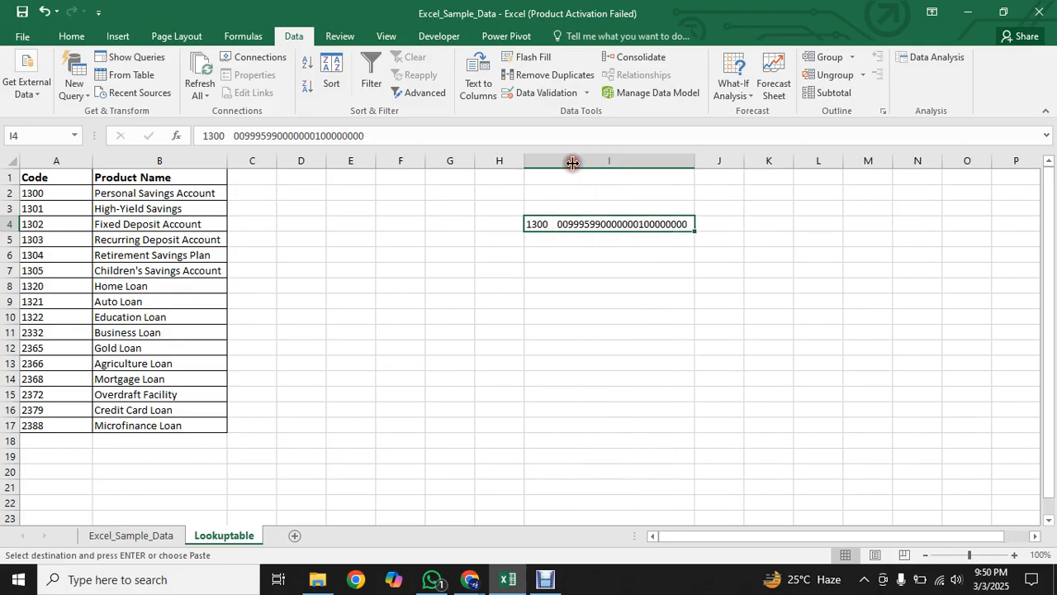
Step: Enter the label Pcode in H5, just below and beside the pasted PrdAcctId value
{"action": "left_click", "coordinate": [495, 243]}
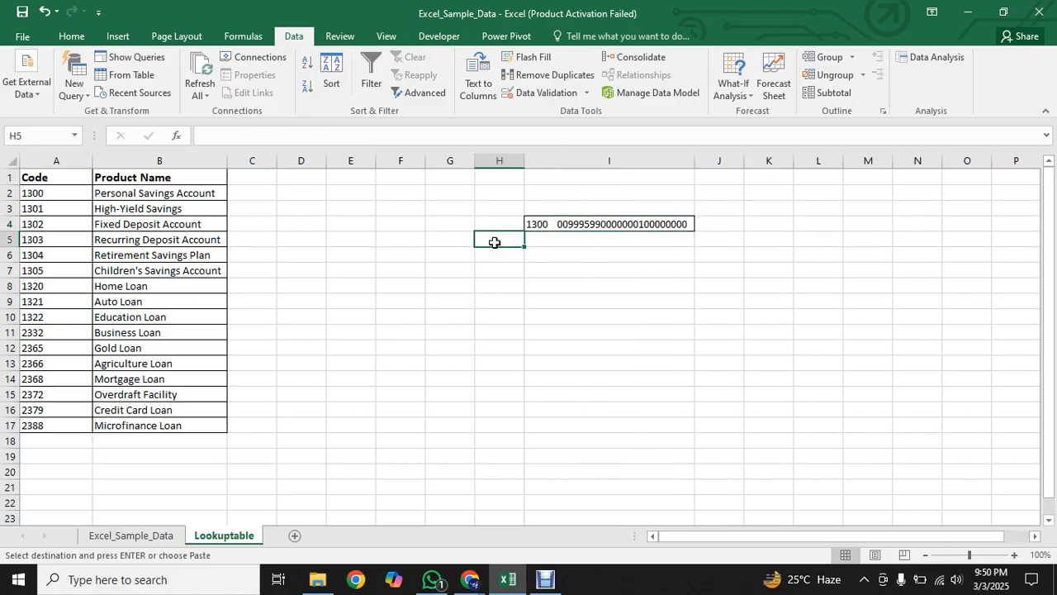
{"action": "key", "text": "Escape"}
{"action": "type", "text": "Pc"}
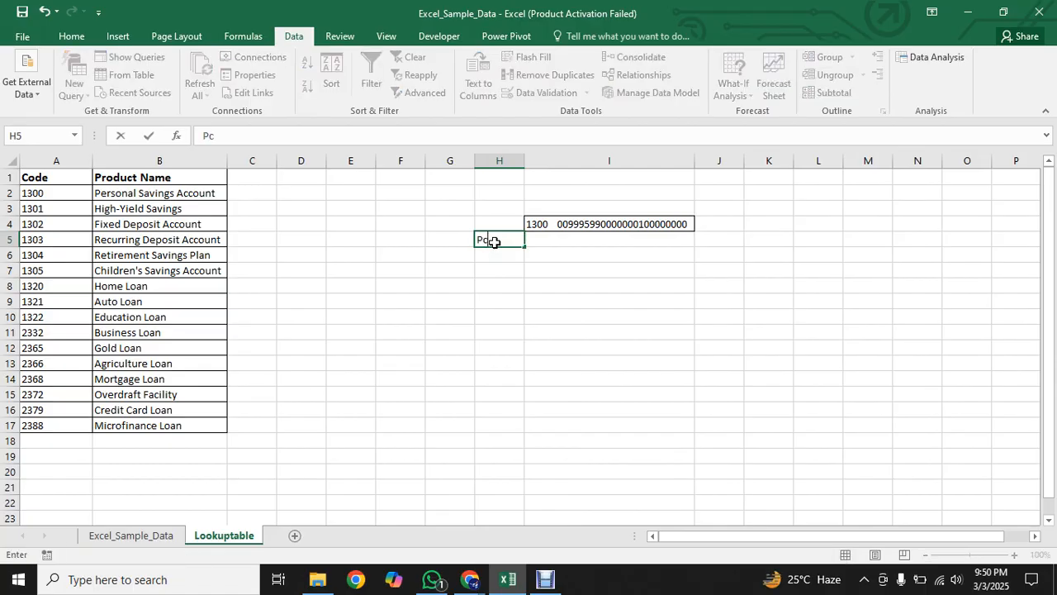
{"action": "type", "text": "ode"}
Step: Enter =LEFT(I4,4) in I5 to extract the product code, and select H6 below the Pcode label
{"action": "left_click", "coordinate": [544, 242]}
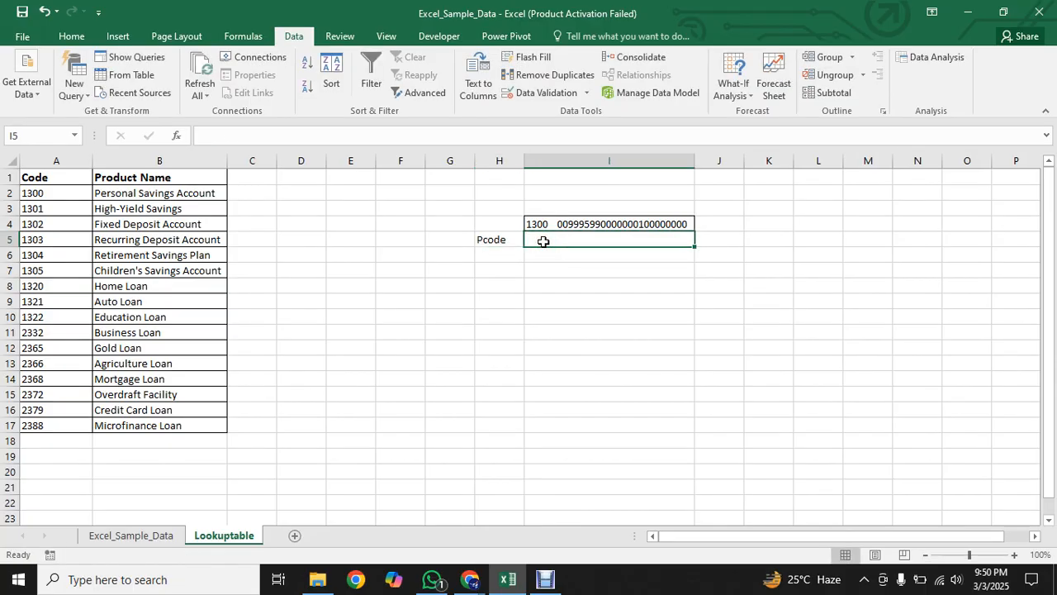
{"action": "type", "text": "=l"}
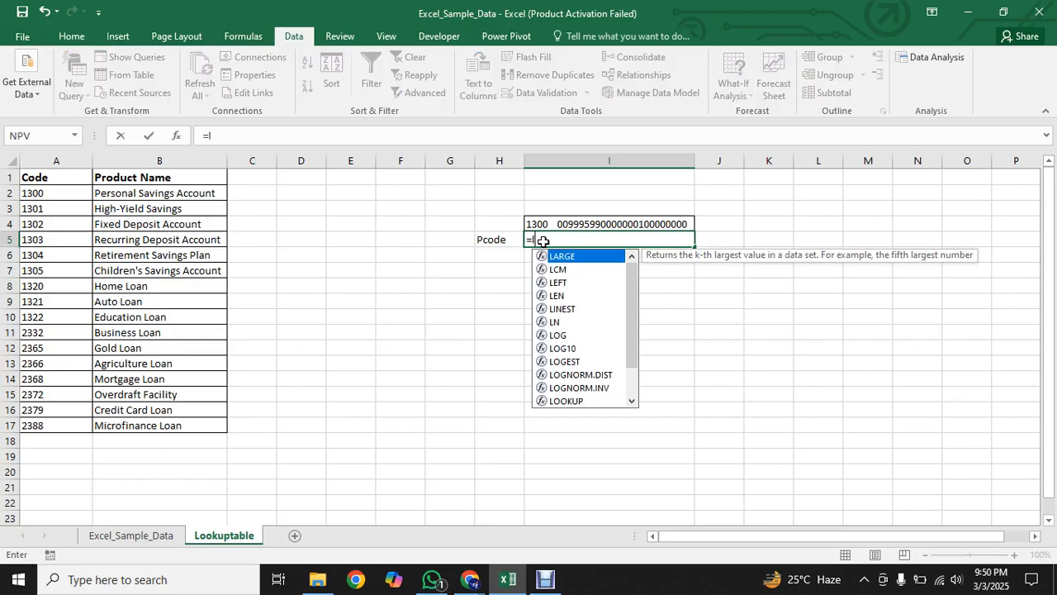
{"action": "type", "text": "eft"}
{"action": "key", "text": "Tab"}
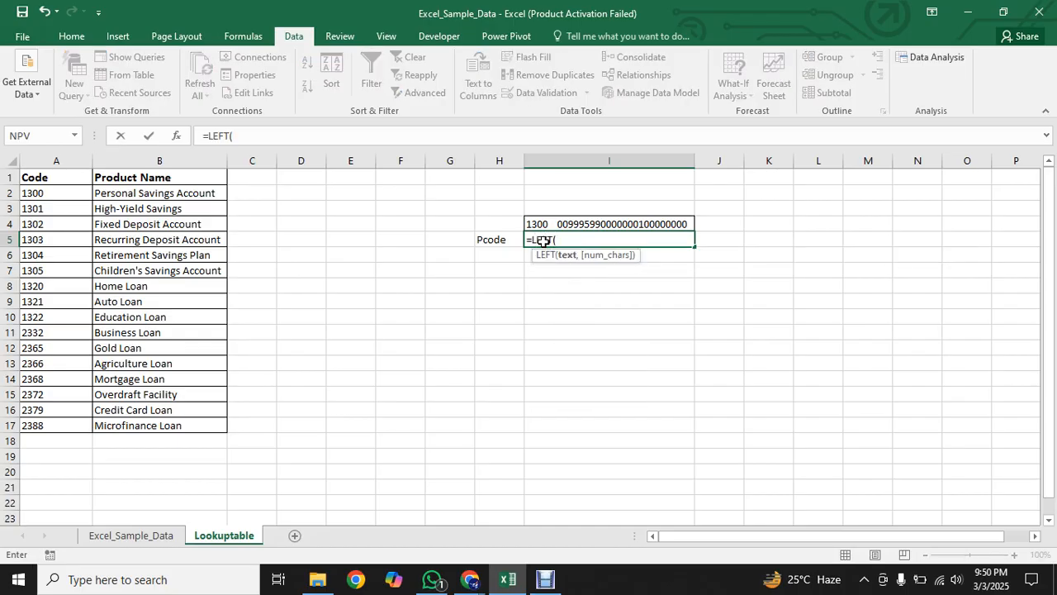
{"action": "left_click", "coordinate": [560, 225]}
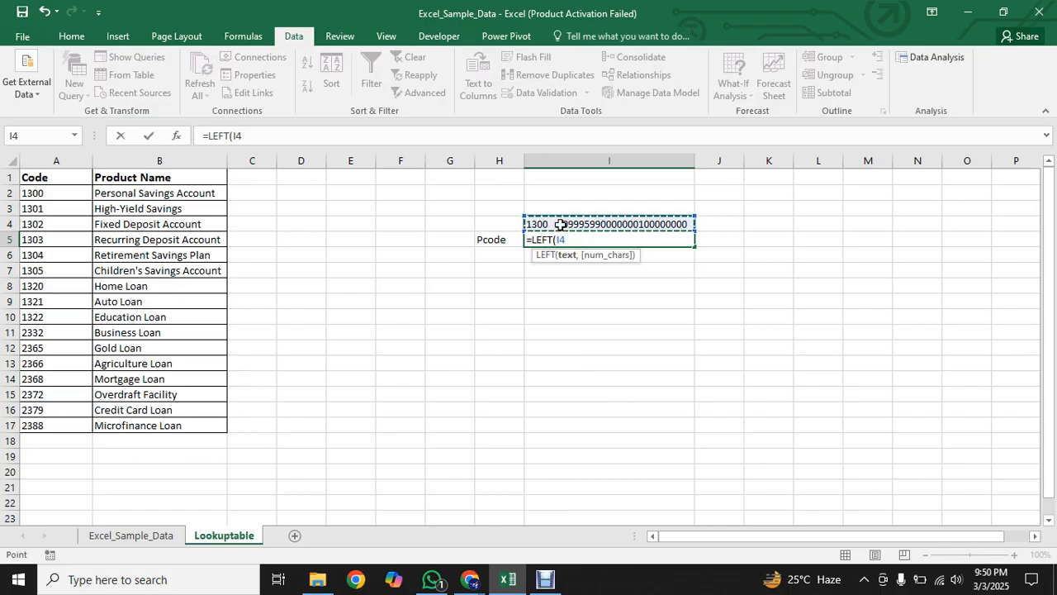
{"action": "type", "text": ",4"}
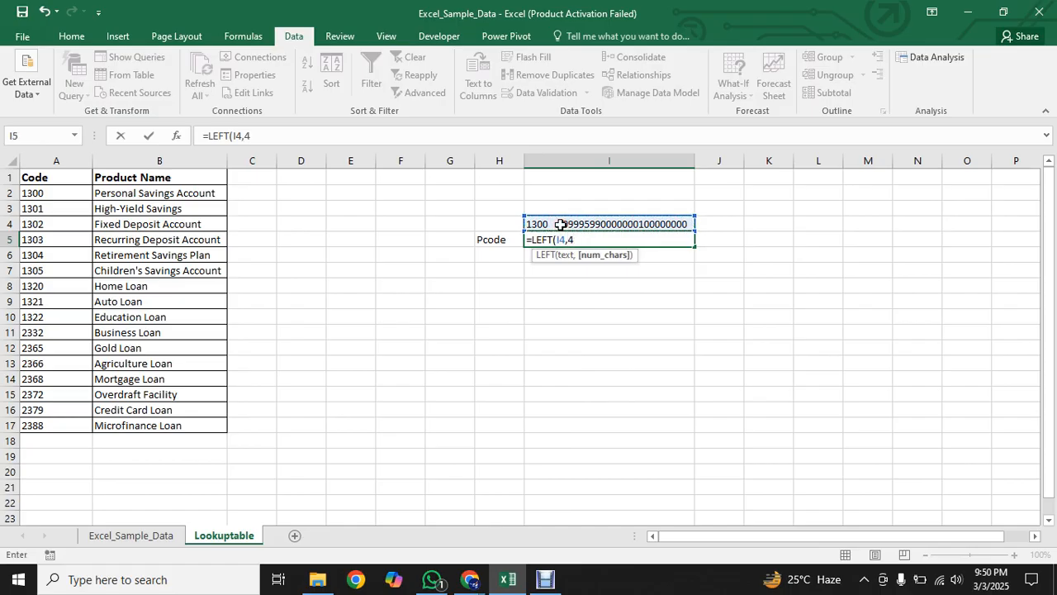
{"action": "type", "text": ")"}
{"action": "key", "text": "Return"}
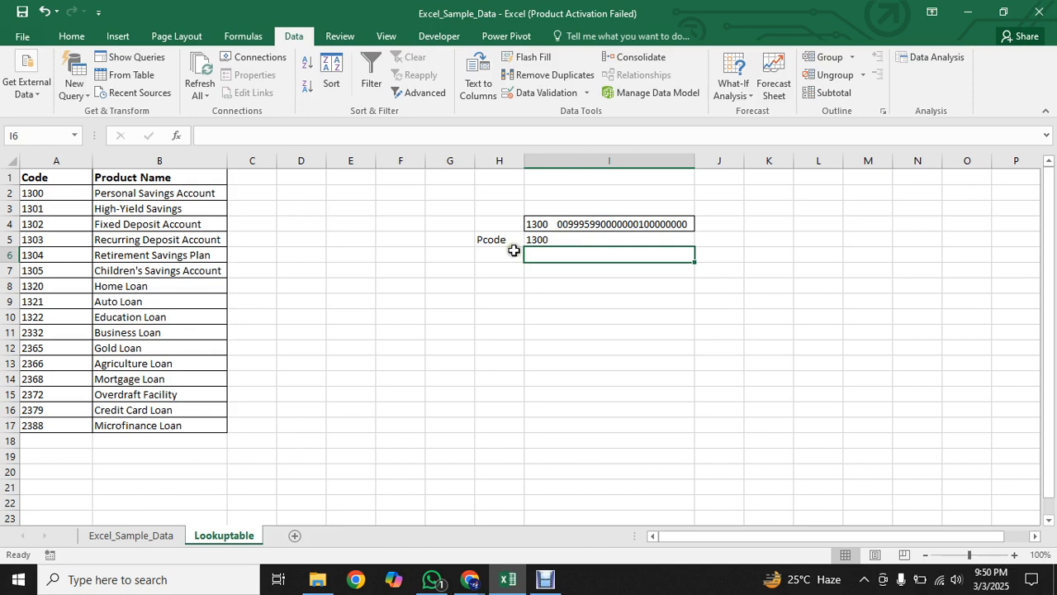
{"action": "left_click", "coordinate": [505, 253]}
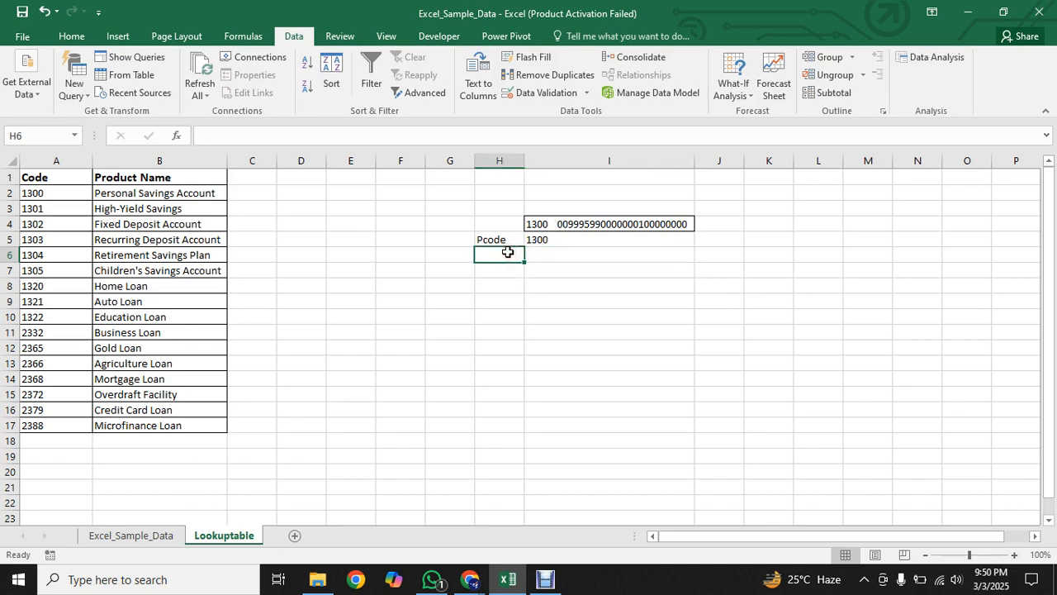
Step: Enter the label Clientid in H6 below Pcode and review the PrdAcctId column on the Excel_Sample_Data sheet
{"action": "type", "text": "C"}
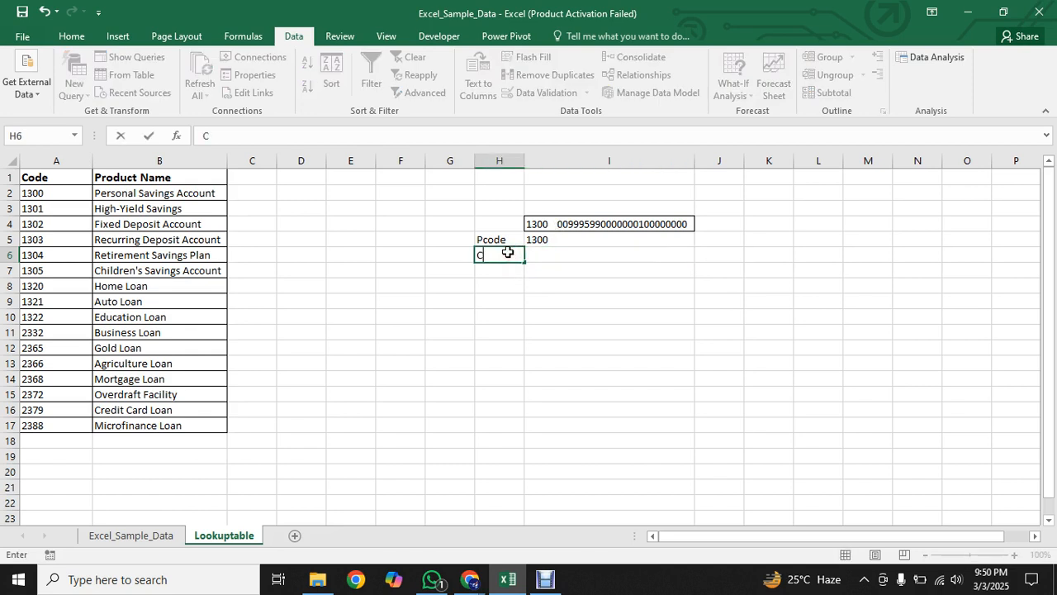
{"action": "type", "text": "lientid"}
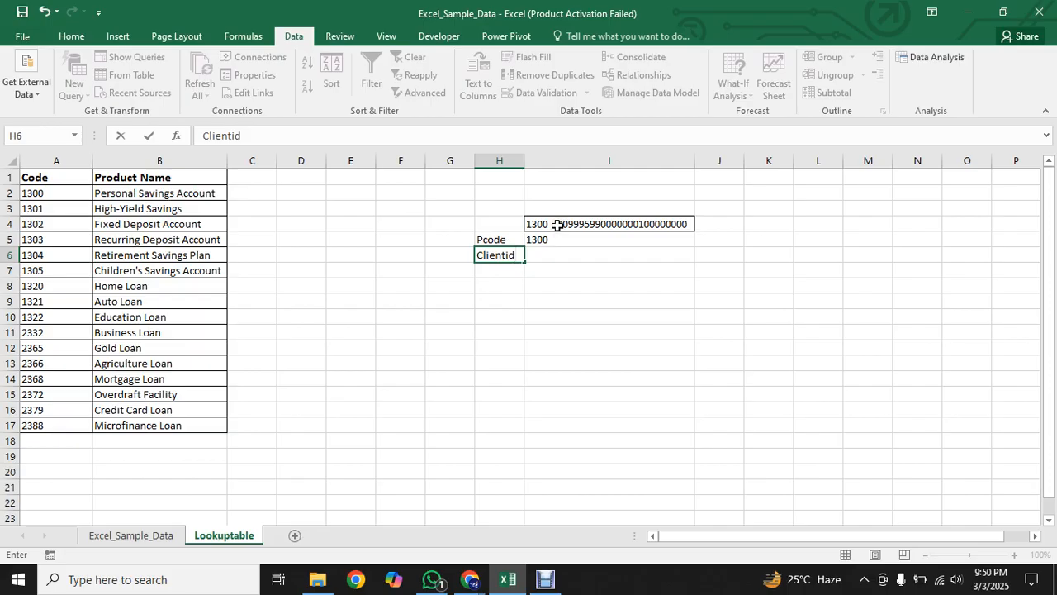
{"action": "left_click", "coordinate": [141, 535]}
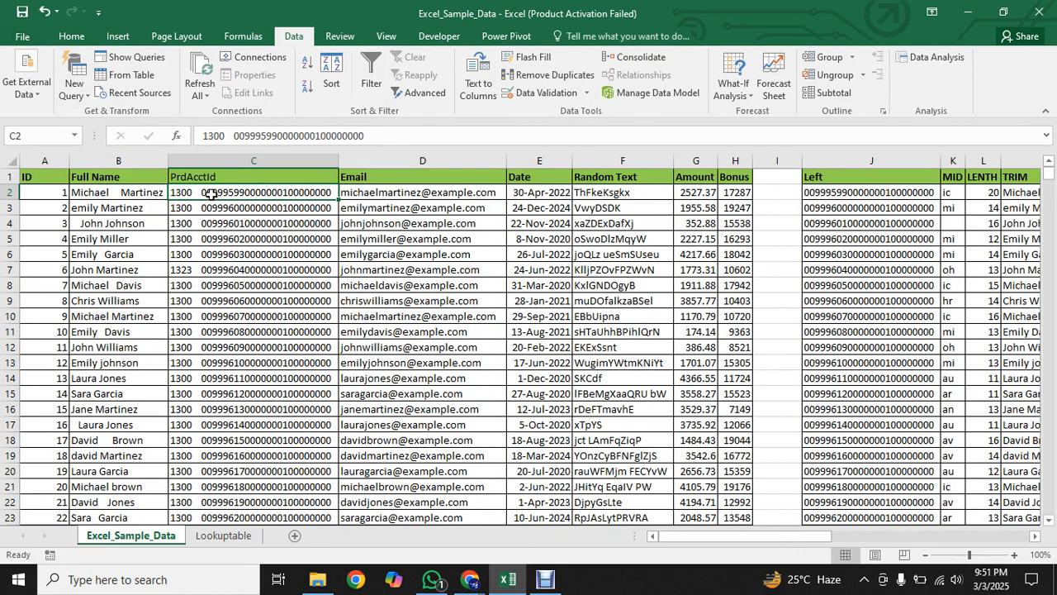
{"action": "left_click", "coordinate": [216, 535]}
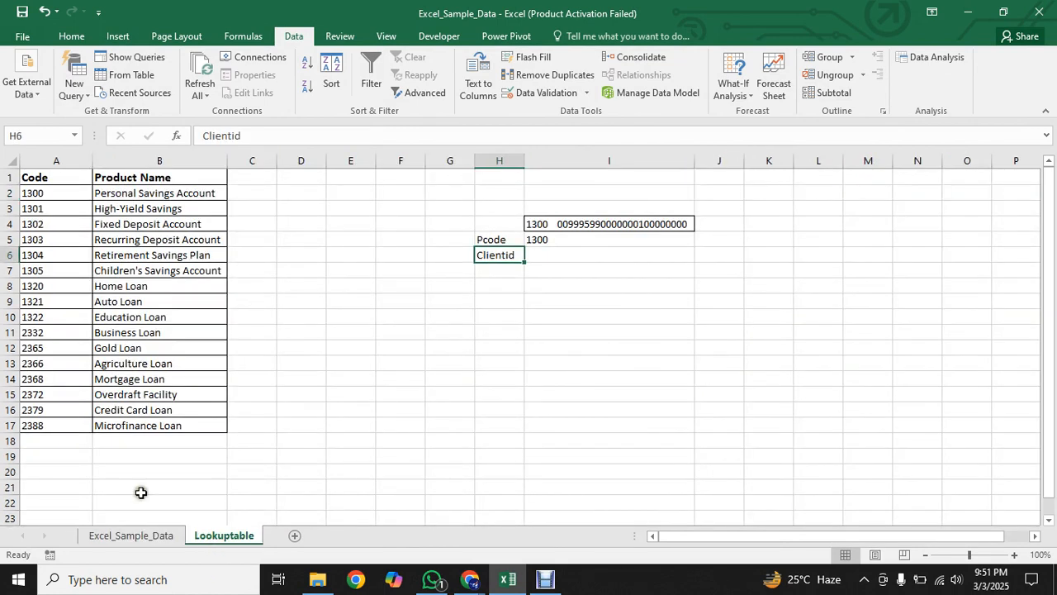
{"action": "left_click", "coordinate": [134, 536]}
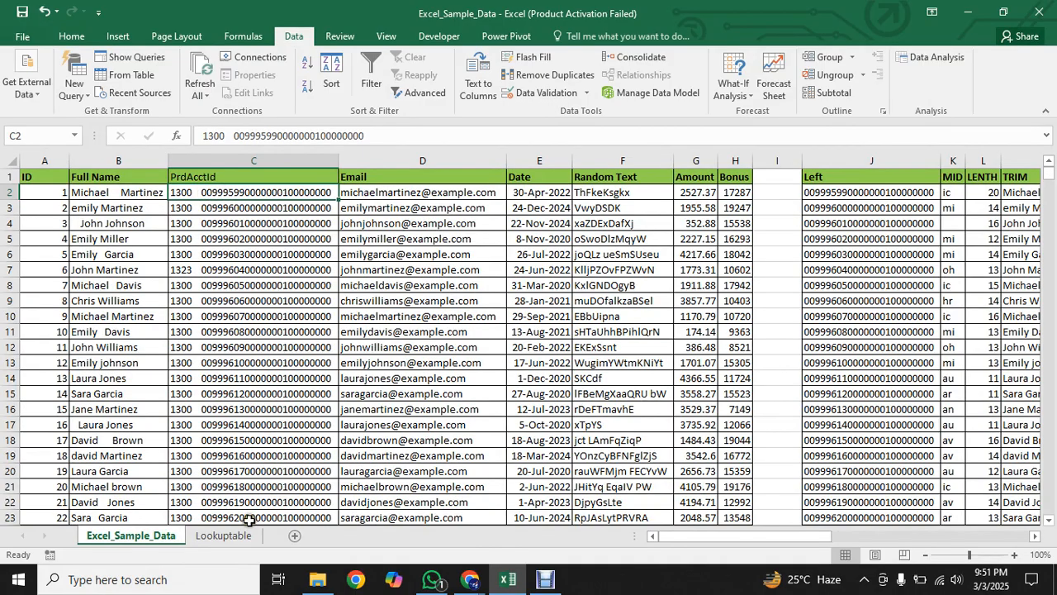
{"action": "left_click", "coordinate": [229, 537]}
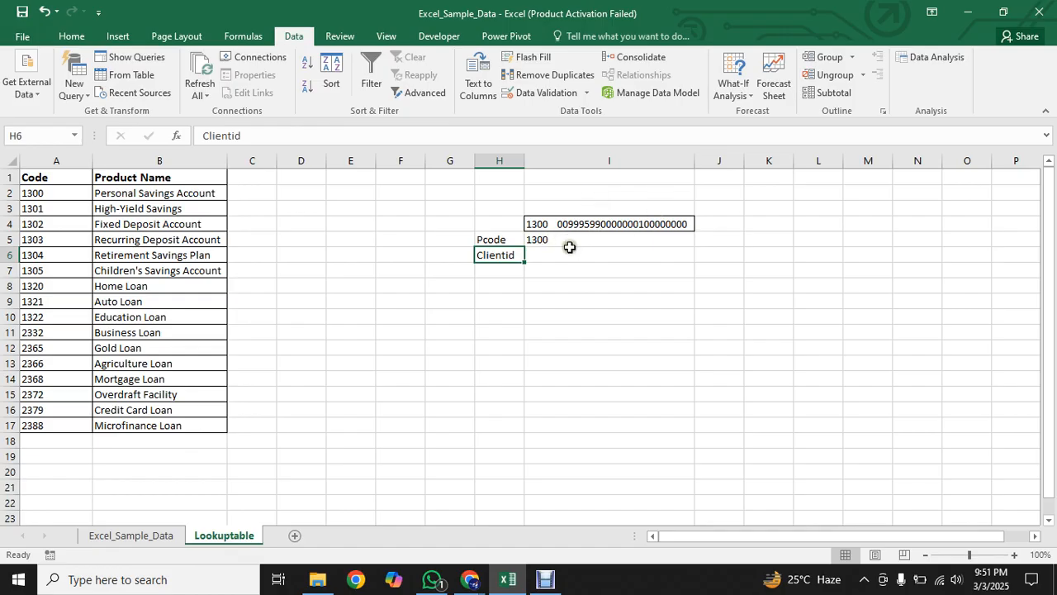
Step: Enter the notes "1st=8 P" in J4 and "2nd=8 Client" in J5 to describe the PrdAcctId structure
{"action": "left_click", "coordinate": [714, 227]}
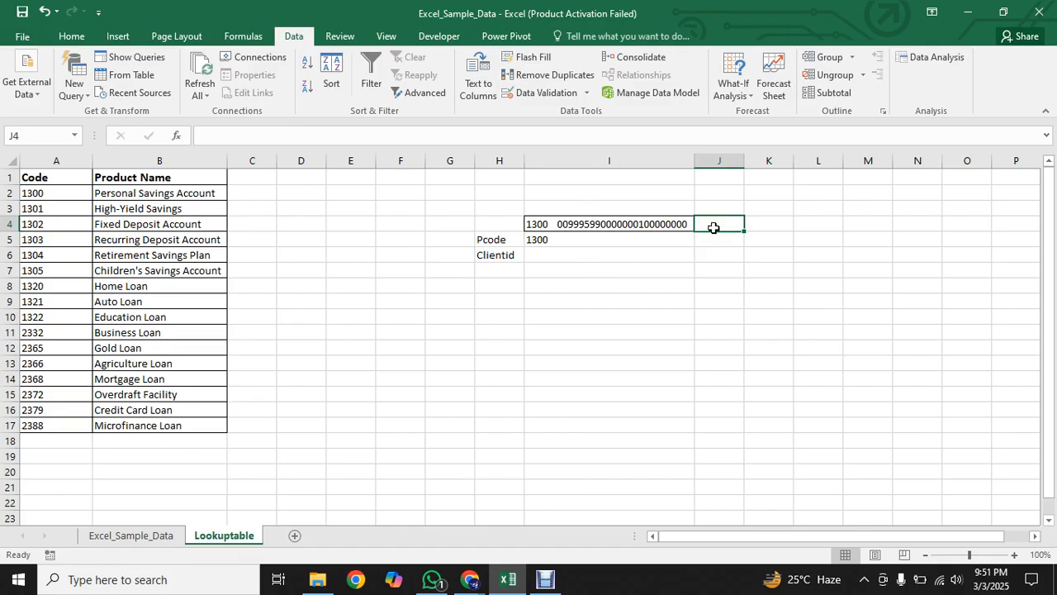
{"action": "type", "text": "8"}
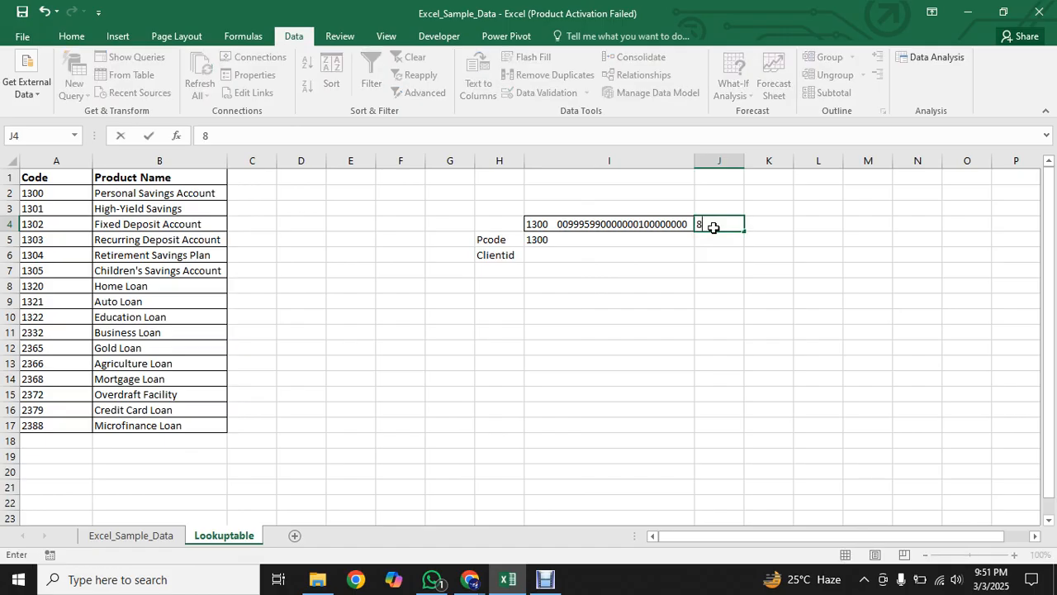
{"action": "key", "text": "BackSpace"}
{"action": "type", "text": "1st=8 P"}
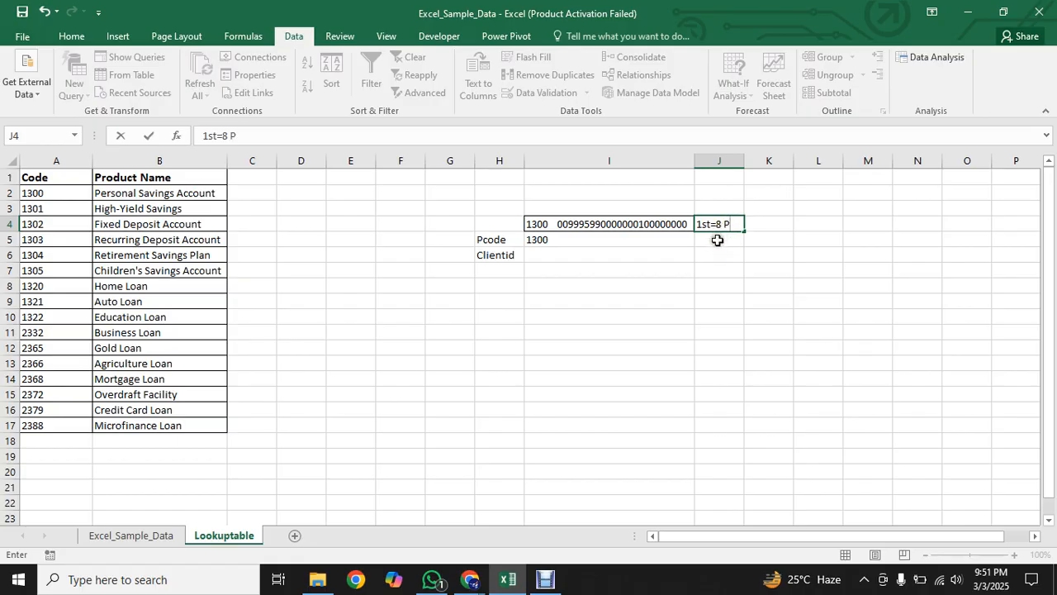
{"action": "left_click", "coordinate": [718, 240]}
{"action": "type", "text": "wnd"}
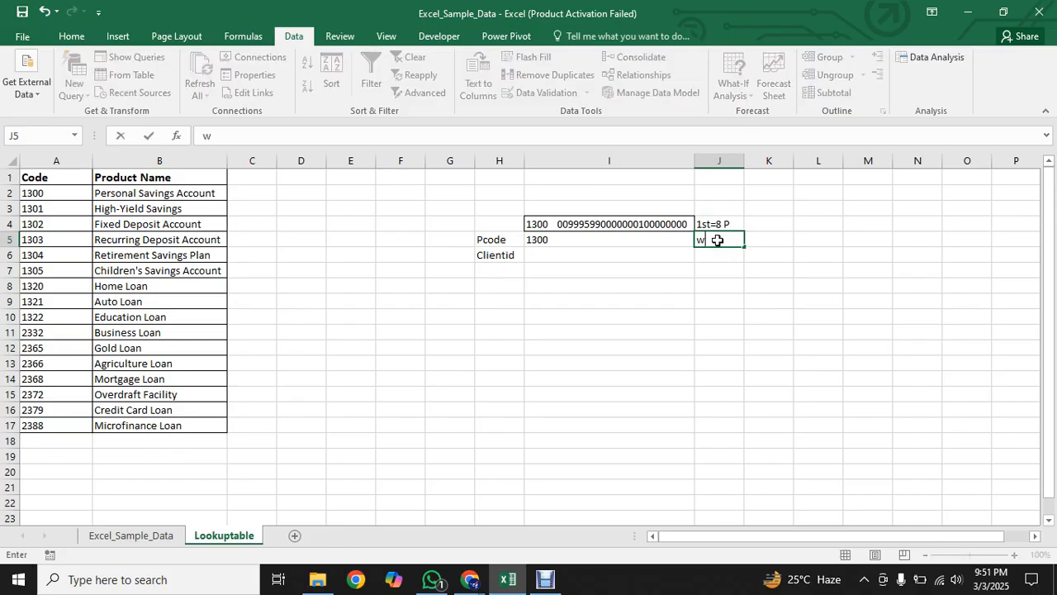
{"action": "key", "text": "BackSpace"}
{"action": "key", "text": "BackSpace"}
{"action": "key", "text": "BackSpace"}
{"action": "type", "text": "2nd=8 Client"}
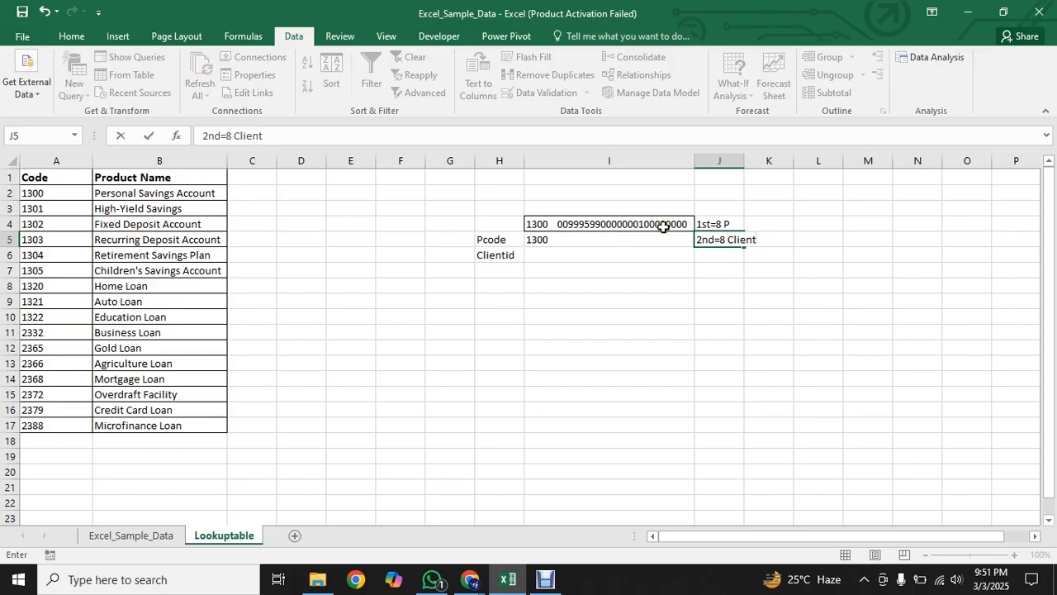
{"action": "left_click", "coordinate": [599, 273]}
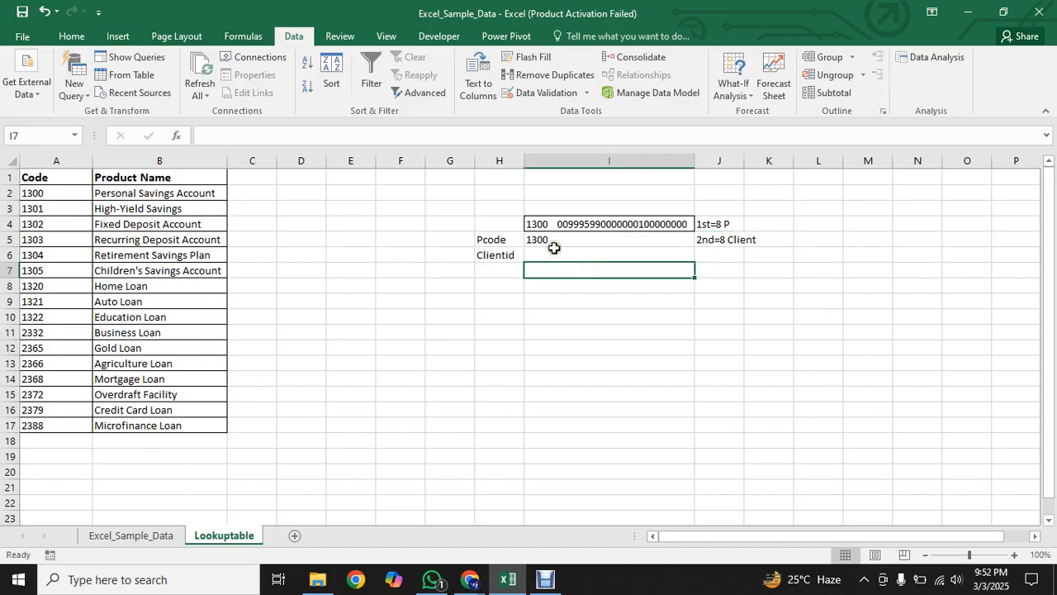
Step: Enter =MID(I4,9,8) in I6 beside Clientid to extract the client ID, and review the finished formula
{"action": "left_click", "coordinate": [547, 239]}
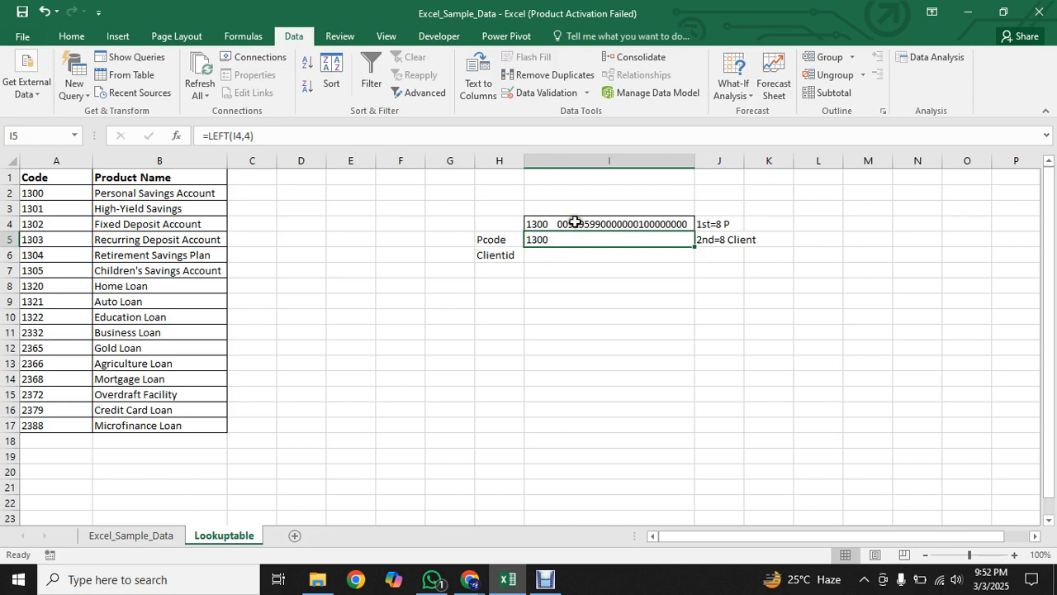
{"action": "left_click", "coordinate": [542, 254]}
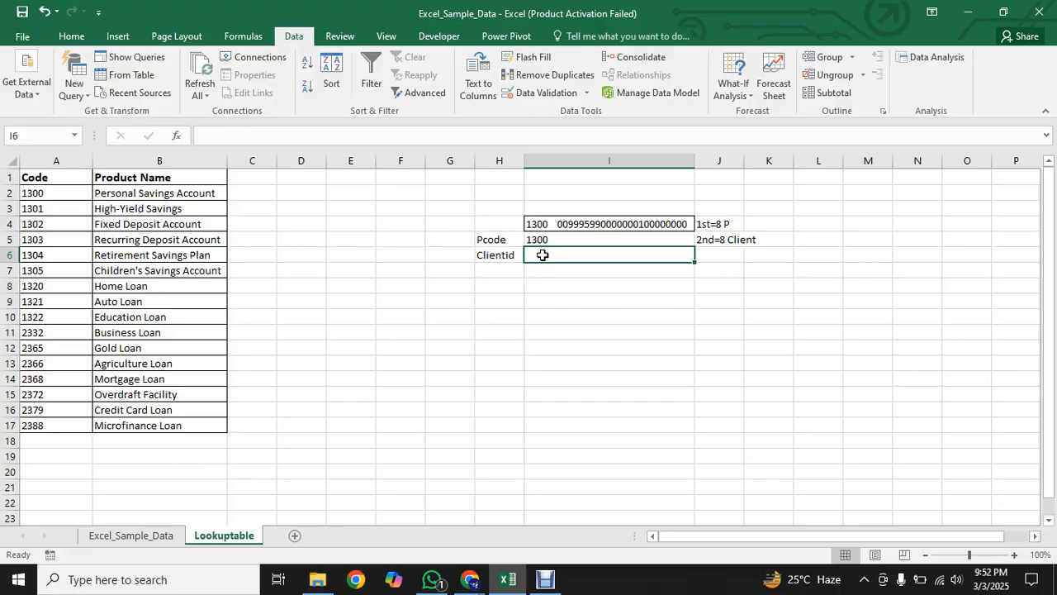
{"action": "type", "text": "=mid"}
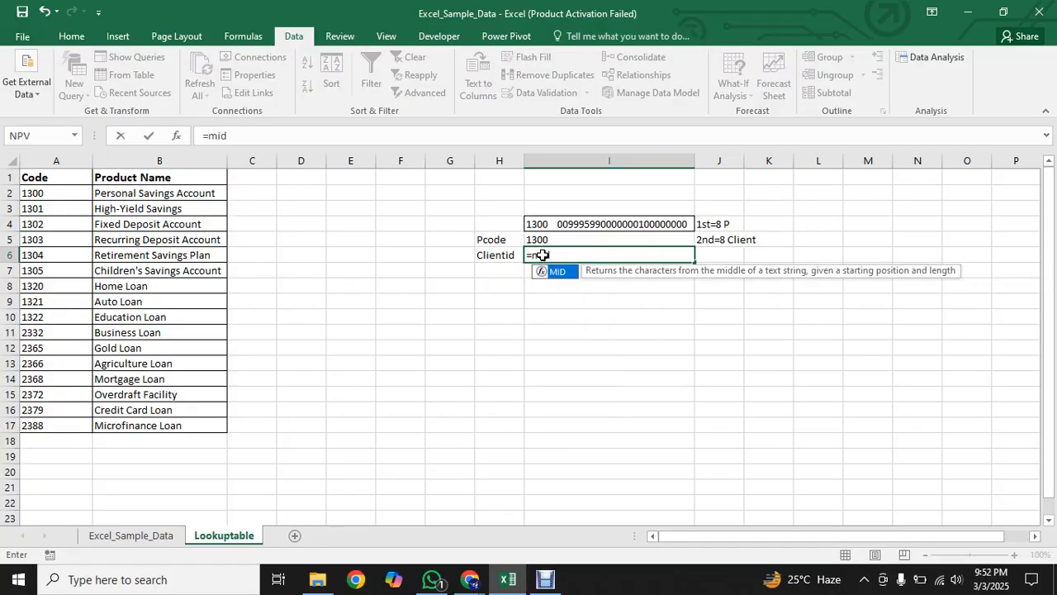
{"action": "key", "text": "Tab"}
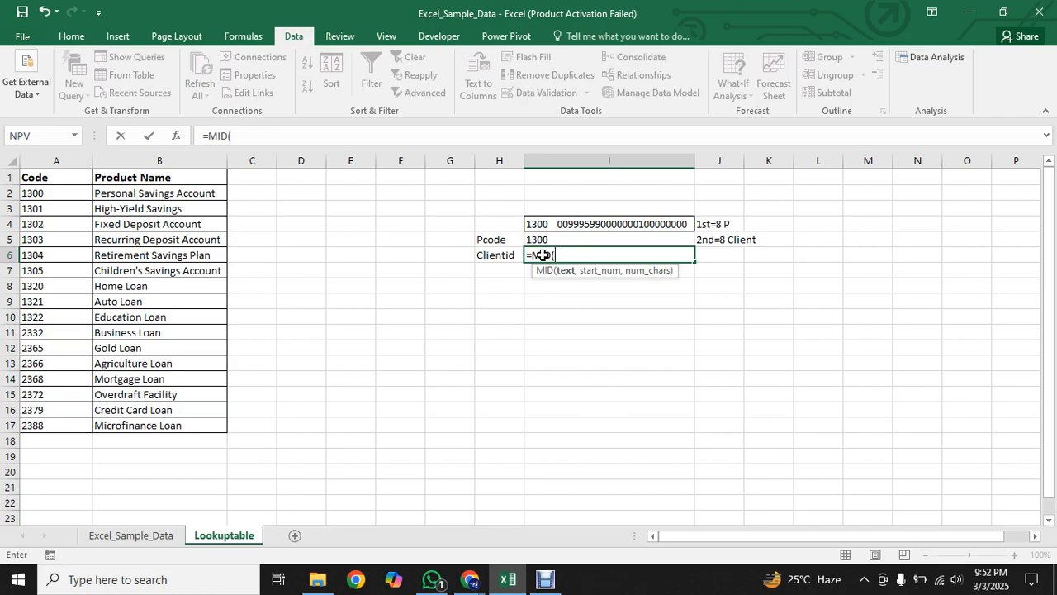
{"action": "left_click", "coordinate": [548, 225]}
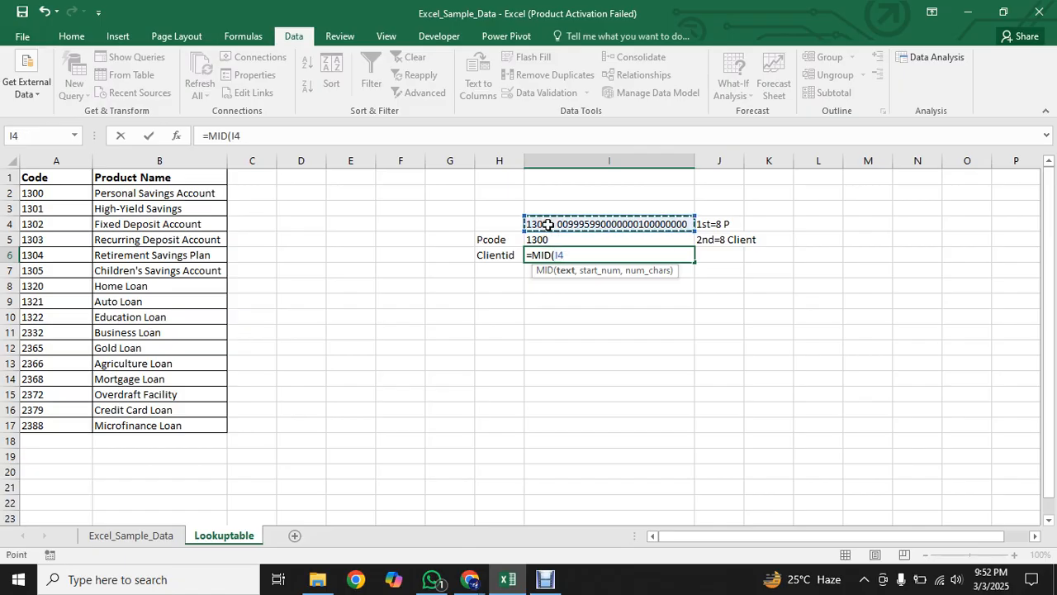
{"action": "type", "text": ",9"}
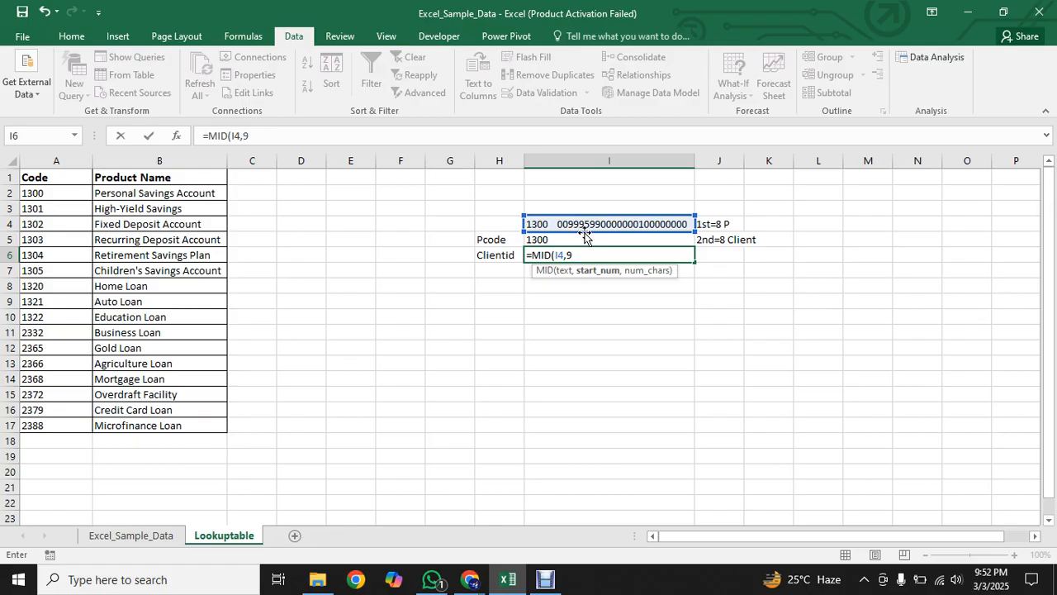
{"action": "type", "text": ","}
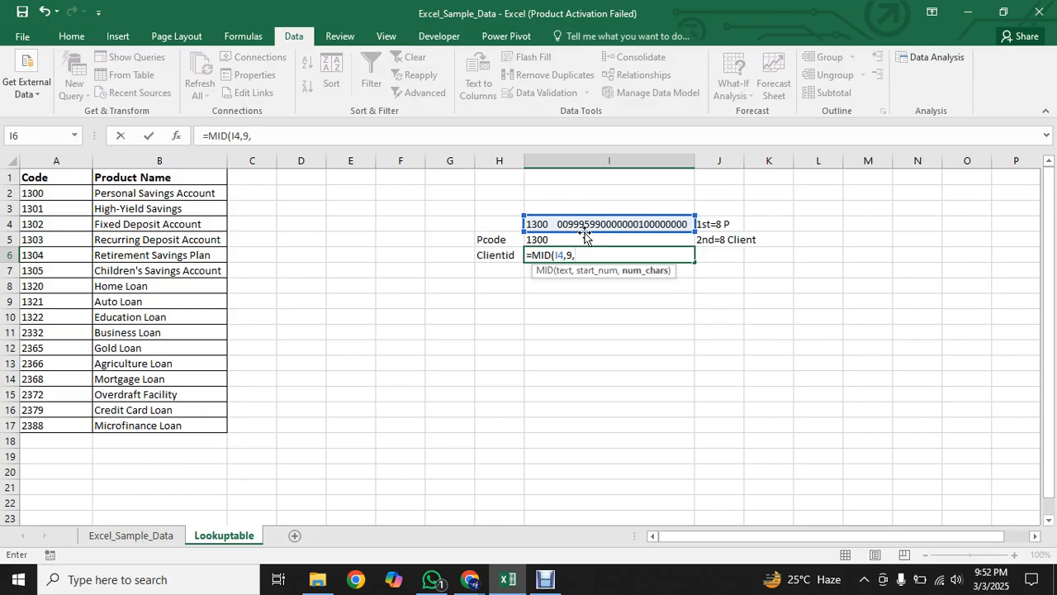
{"action": "type", "text": "8)"}
{"action": "key", "text": "Return"}
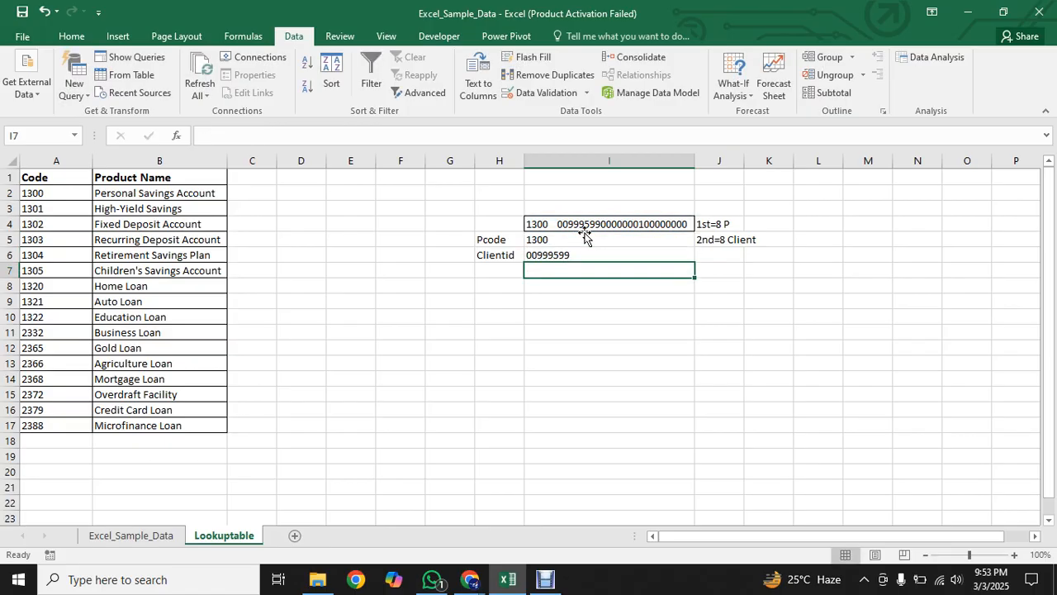
{"action": "left_click", "coordinate": [556, 255]}
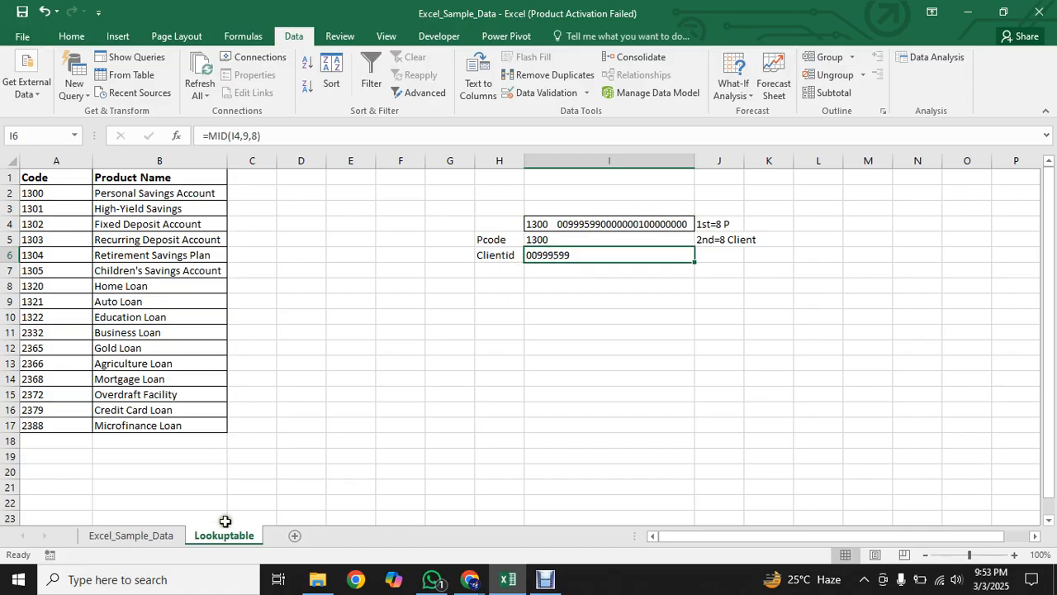
Step: Replace the formula in J2 of the Excel_Sample_Data sheet with =LEFT(B2,4) to extract the first four characters of Full Name
{"action": "left_click", "coordinate": [141, 540]}
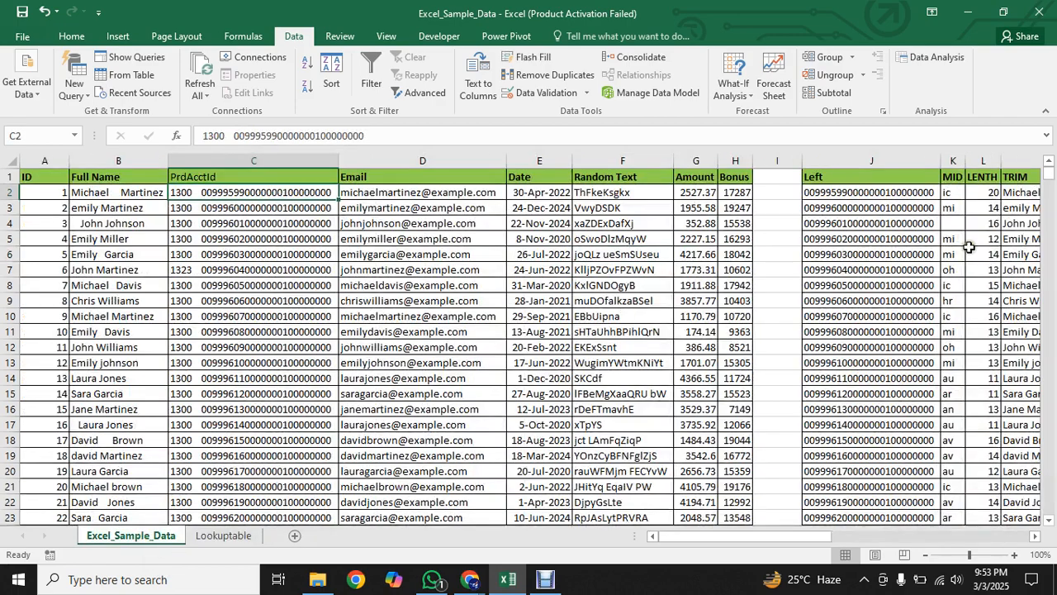
{"action": "left_click", "coordinate": [827, 190]}
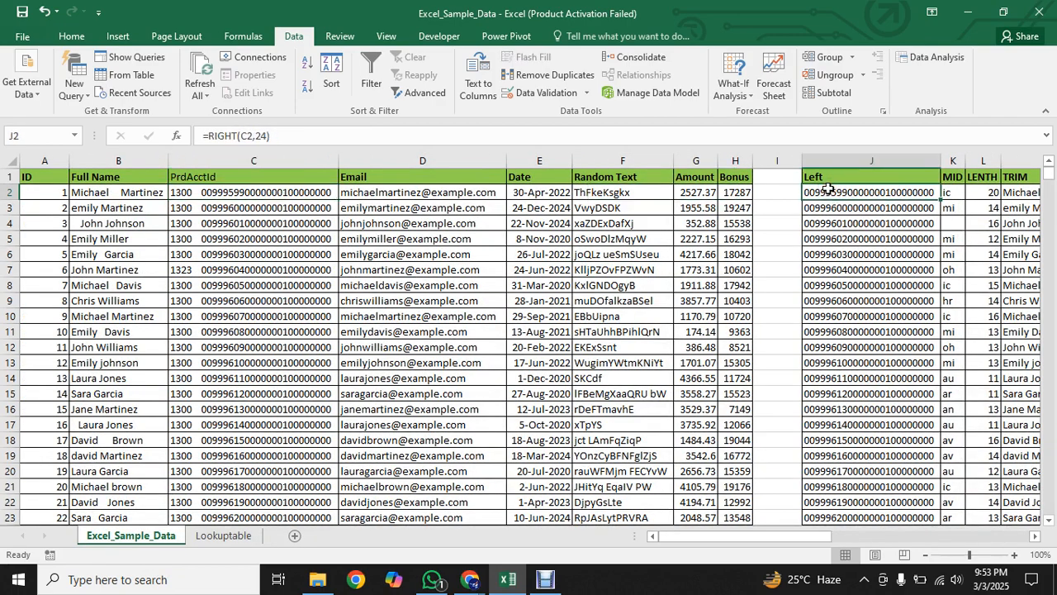
{"action": "type", "text": "=left"}
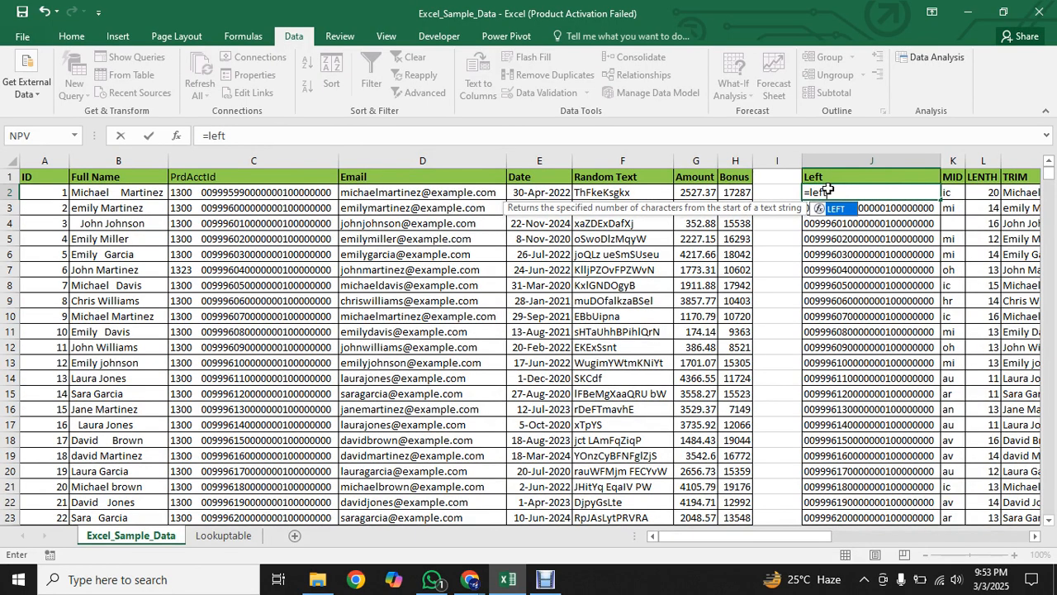
{"action": "key", "text": "Tab"}
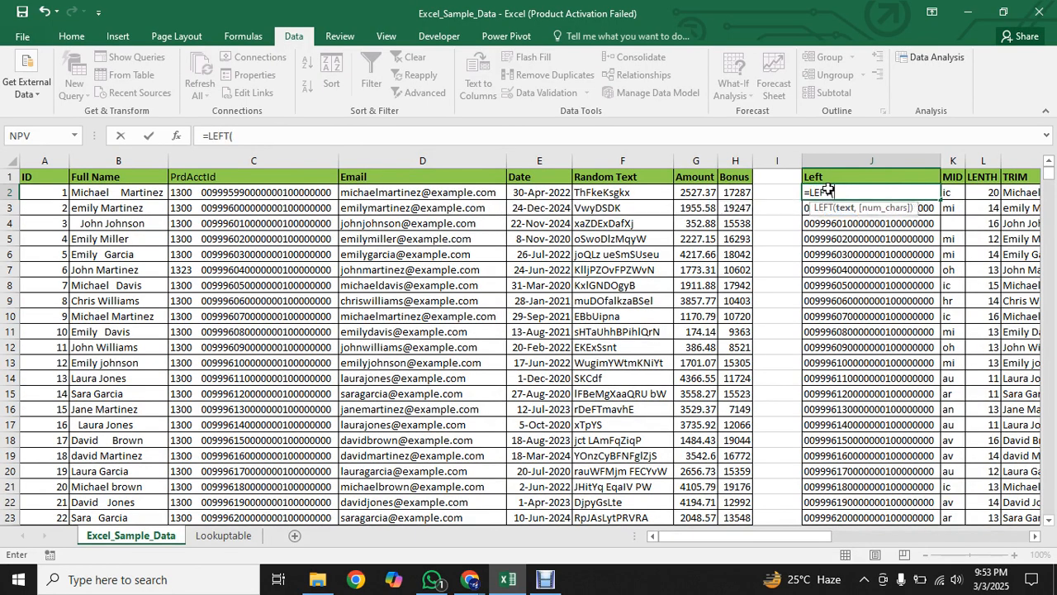
{"action": "left_click", "coordinate": [132, 192]}
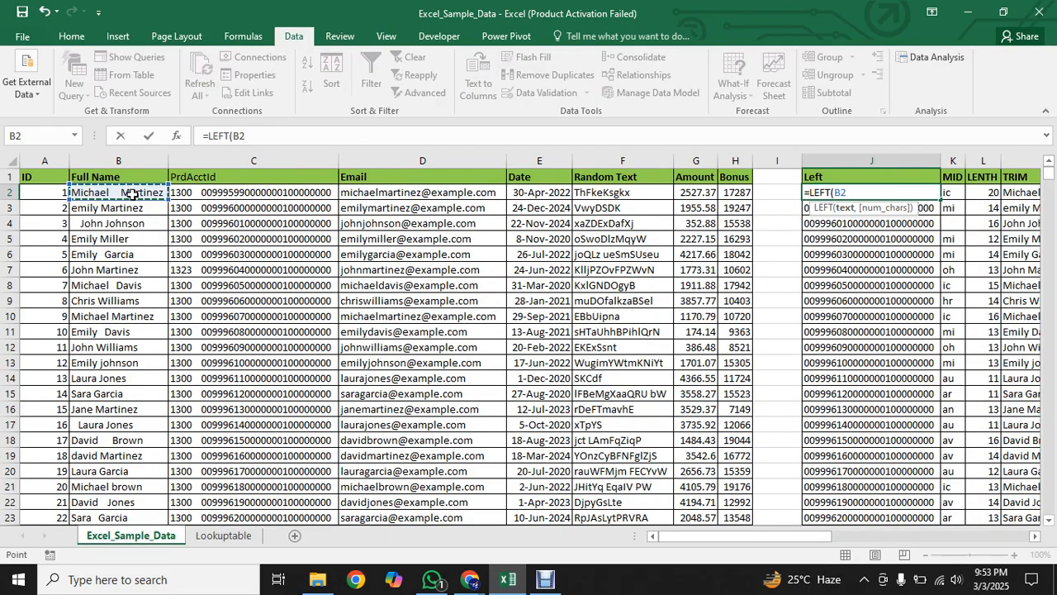
{"action": "type", "text": ","}
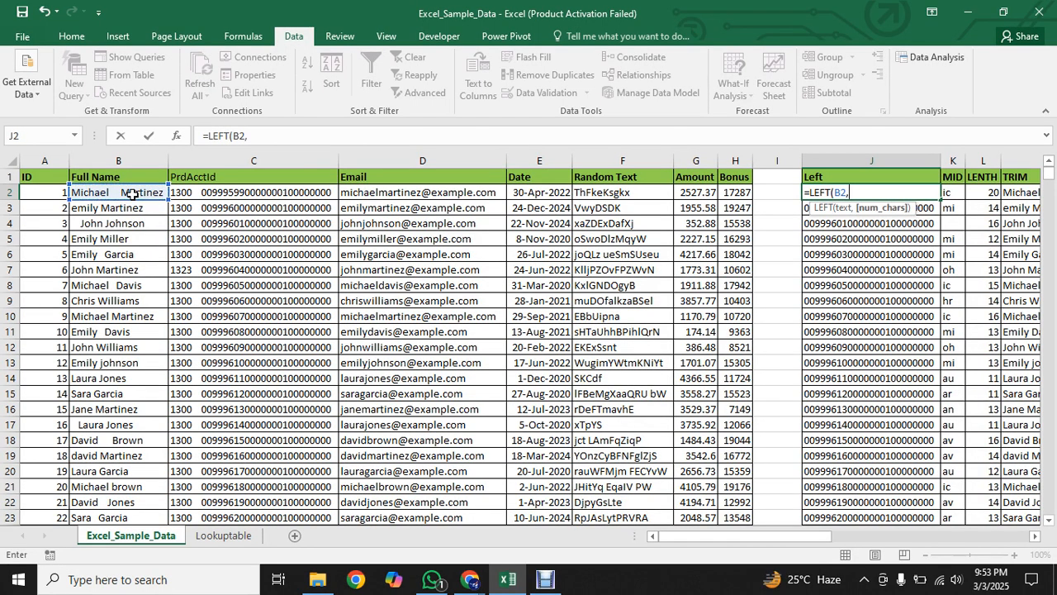
{"action": "type", "text": "4("}
{"action": "key", "text": "BackSpace"}
{"action": "key", "text": "Return"}
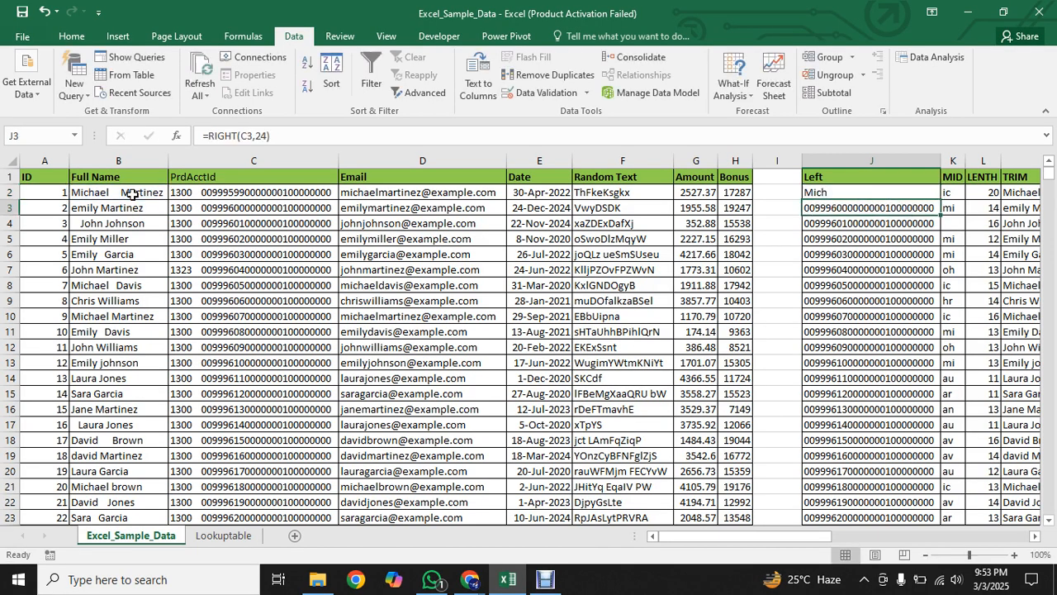
Step: Fill the LEFT formula from J2 down the column, auto-fit column J, and select K2 under the MID header
{"action": "left_click", "coordinate": [843, 191]}
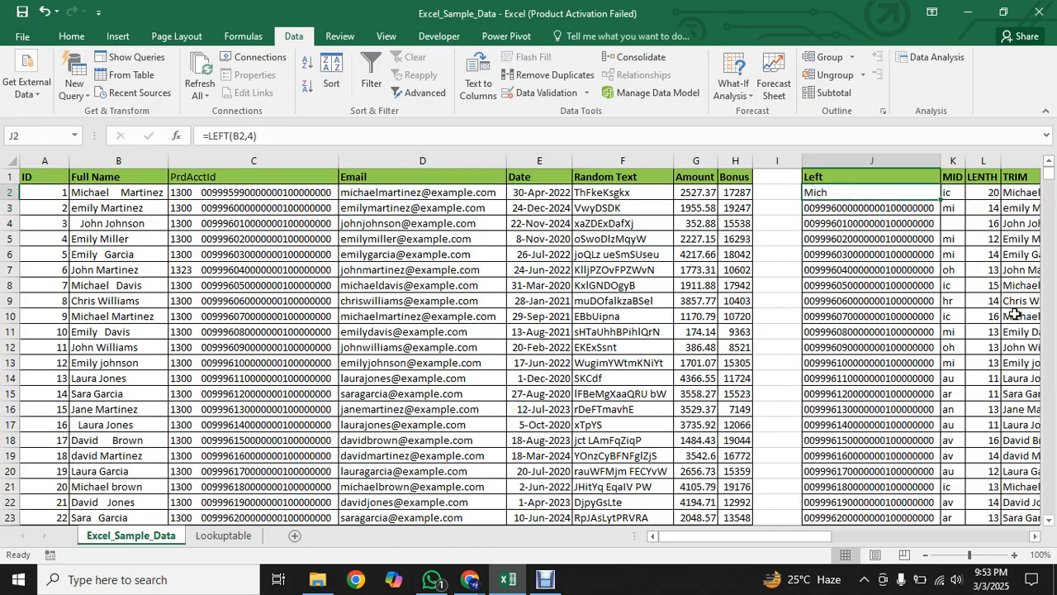
{"action": "double_click", "coordinate": [941, 199]}
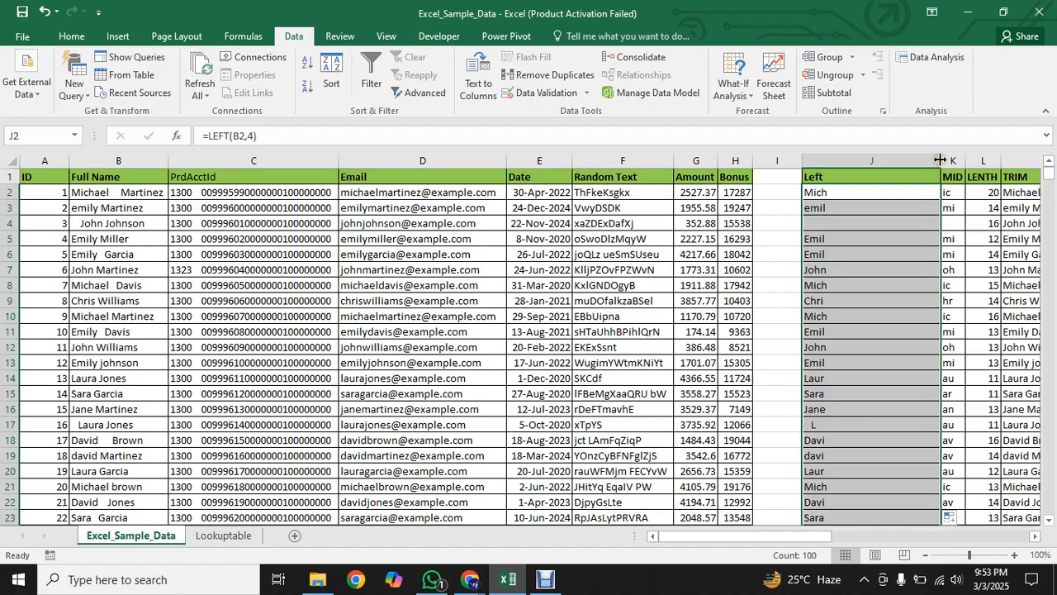
{"action": "double_click", "coordinate": [941, 160]}
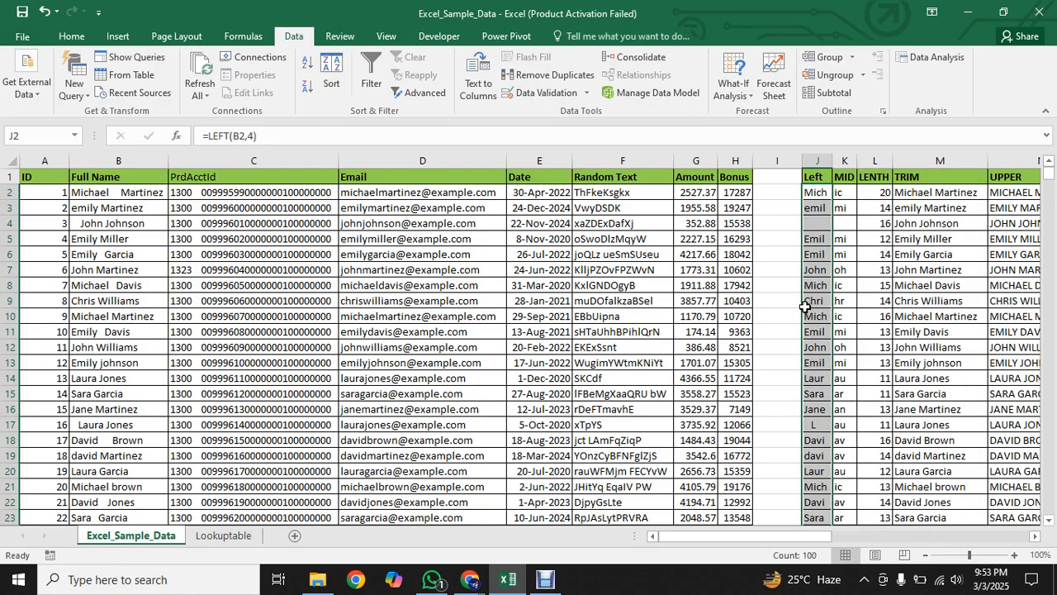
{"action": "left_click", "coordinate": [815, 221]}
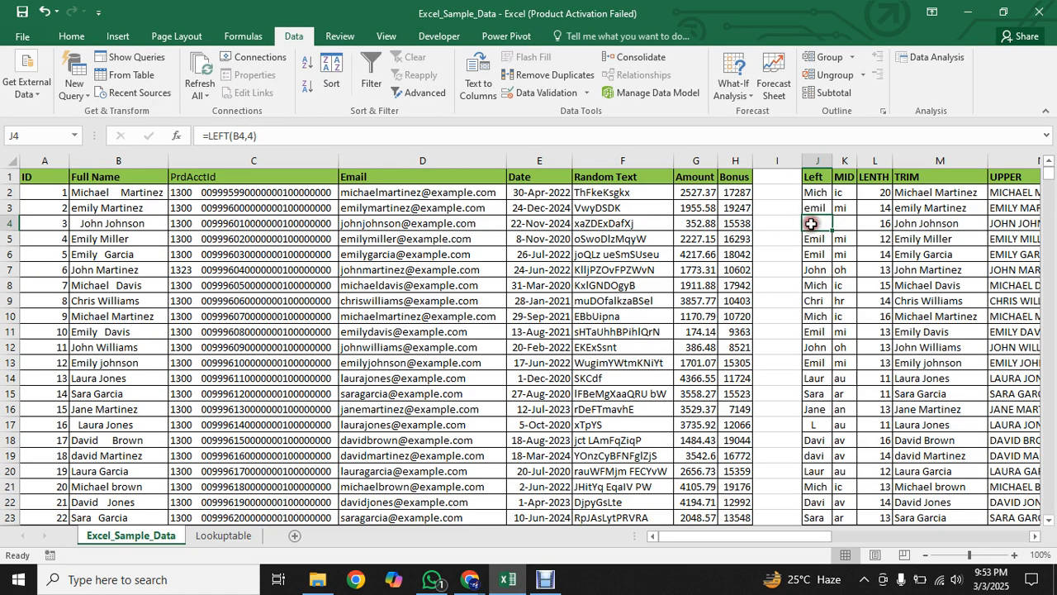
{"action": "left_click", "coordinate": [842, 190]}
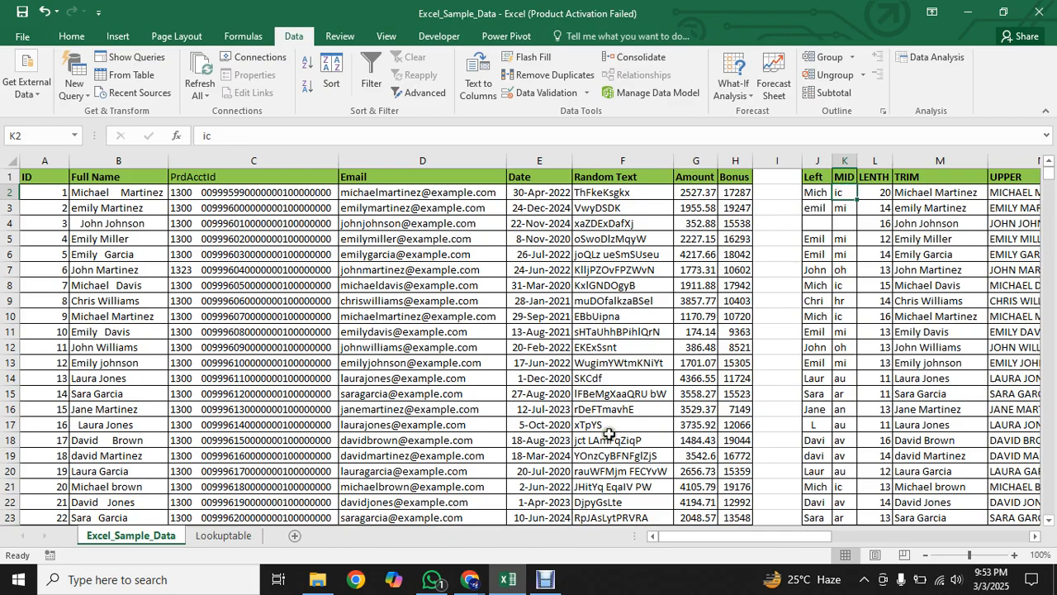
Step: Switch to the Google Meet call, admit the waiting participant, and return to the Excel workbook
{"action": "mouse_move", "coordinate": [467, 585]}
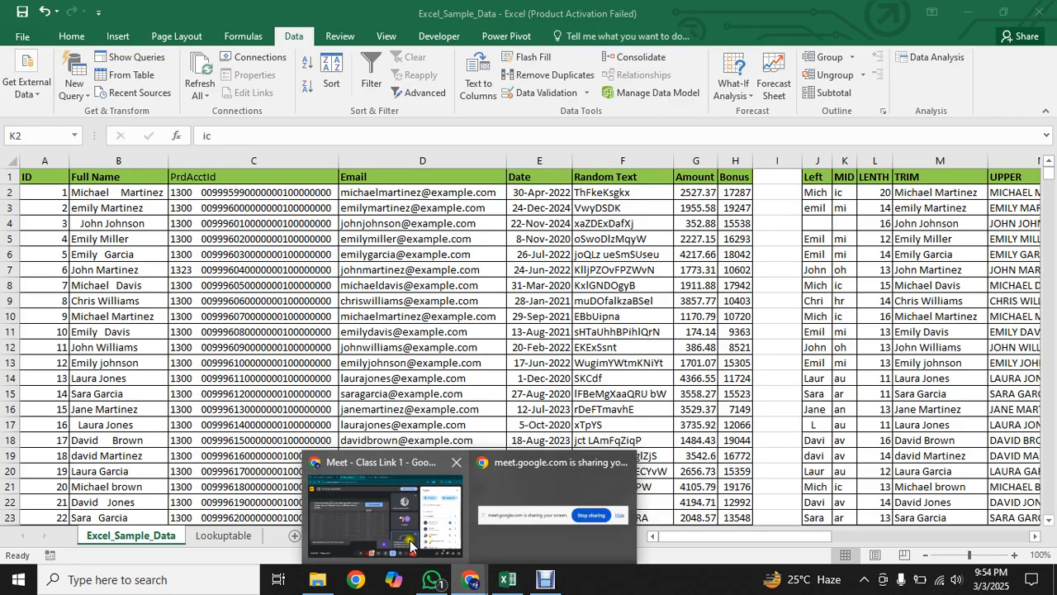
{"action": "left_click", "coordinate": [352, 500]}
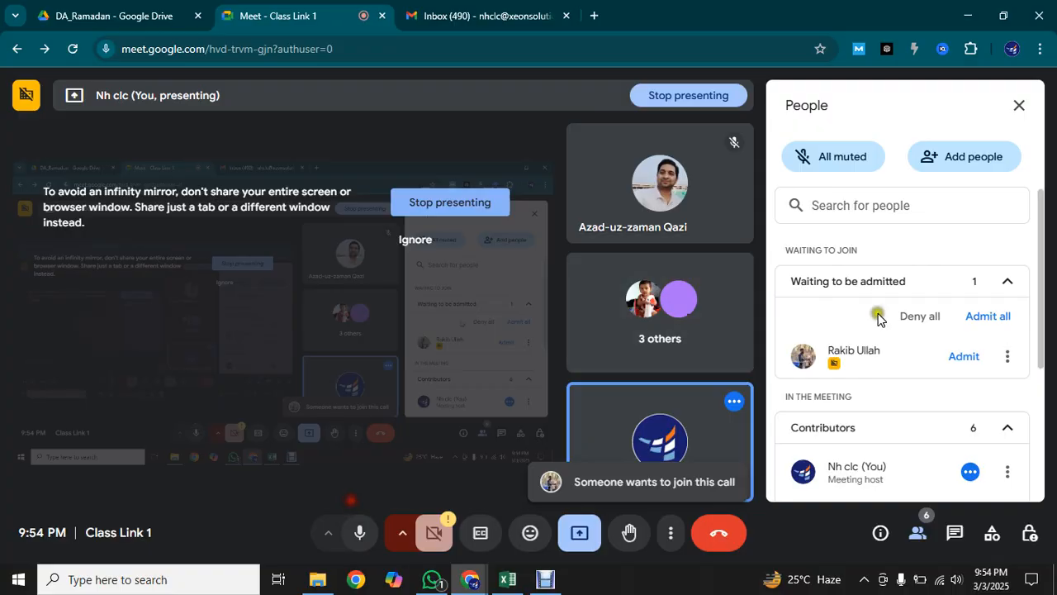
{"action": "left_click", "coordinate": [962, 355]}
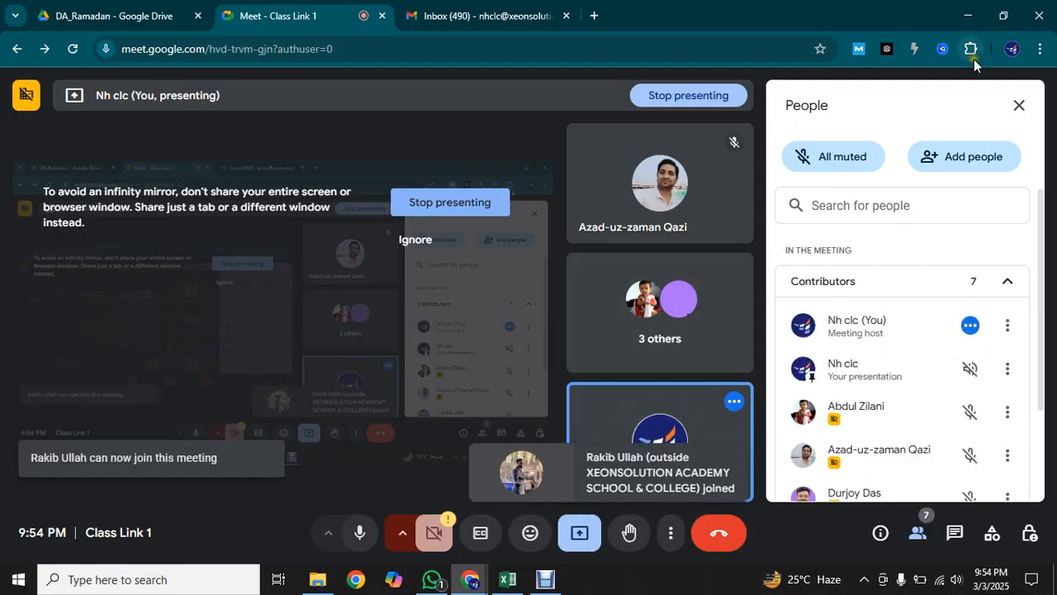
{"action": "left_click", "coordinate": [509, 580]}
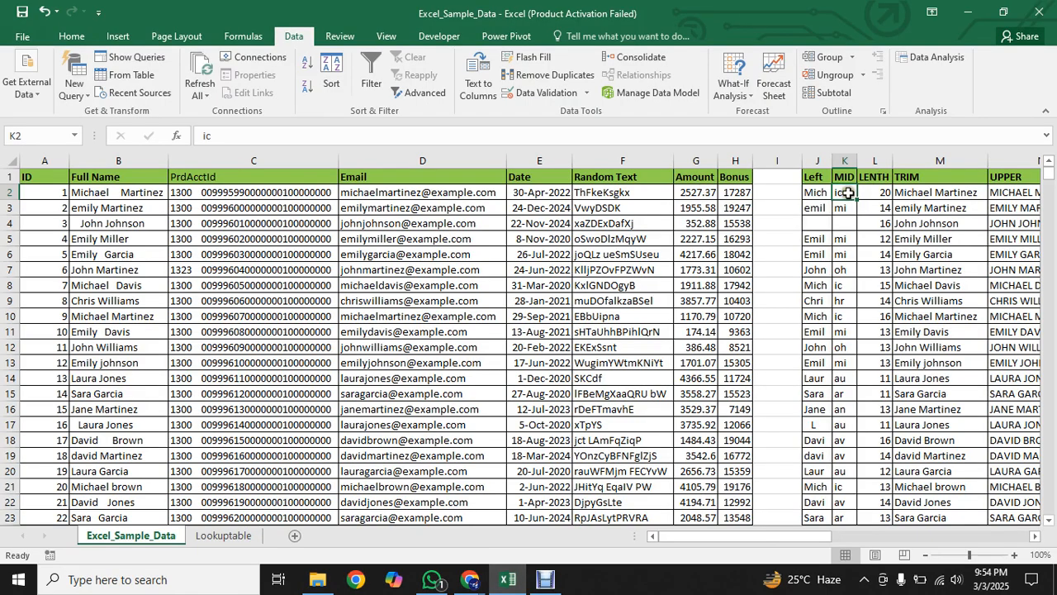
Step: Replace the value in K2 with =MID(C2,9,8) to extract the client ID from PrdAcctId
{"action": "type", "text": "="}
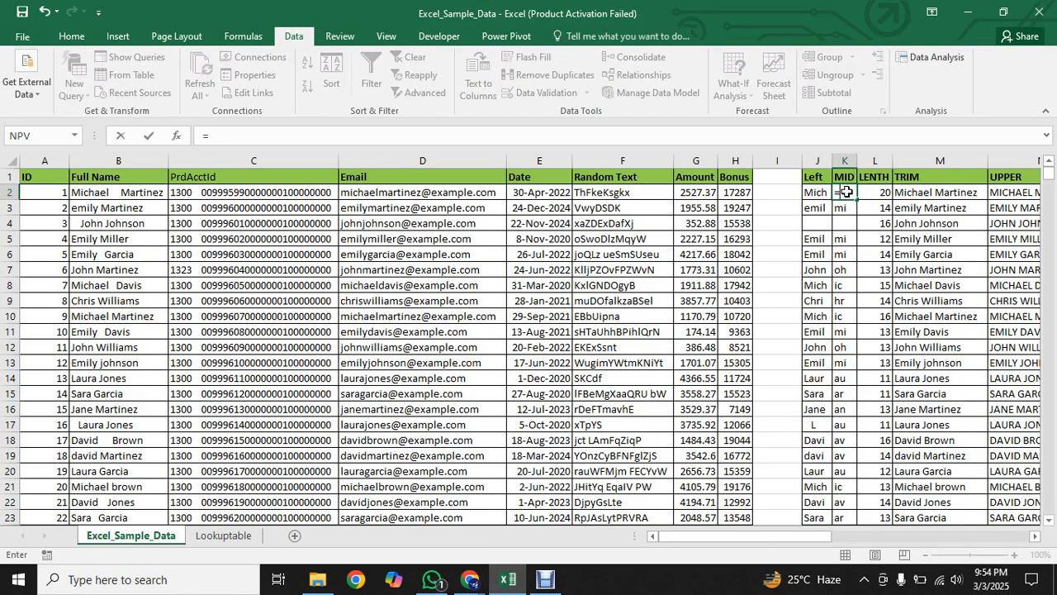
{"action": "type", "text": "mid"}
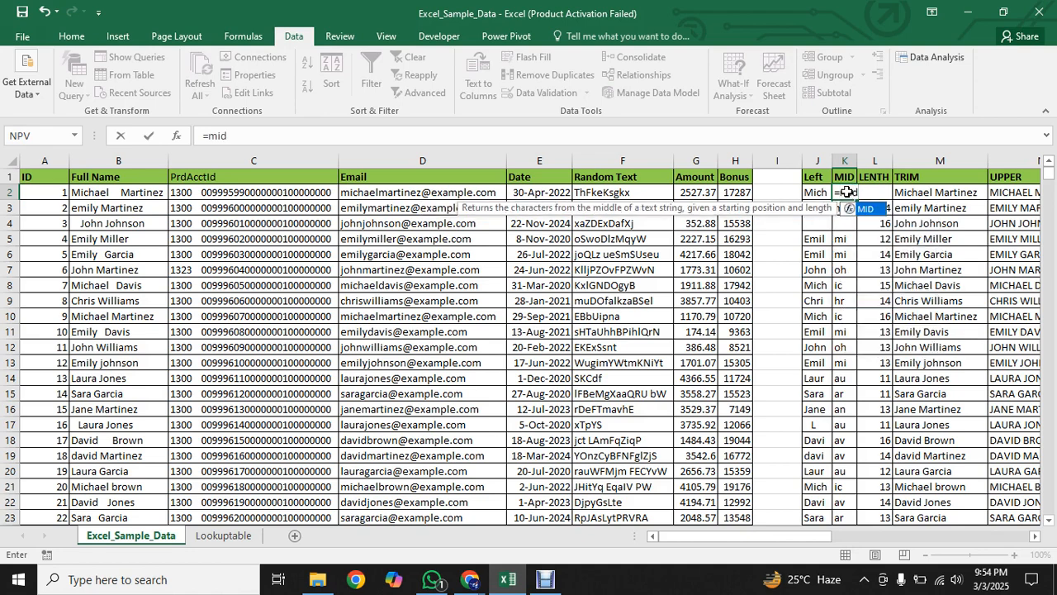
{"action": "key", "text": "Tab"}
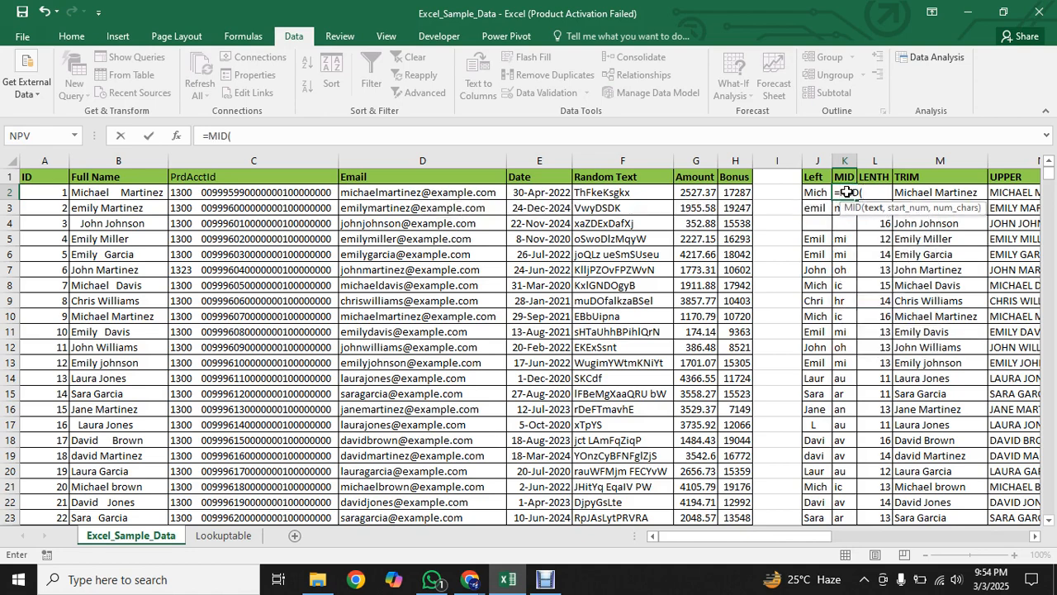
{"action": "left_click", "coordinate": [207, 192]}
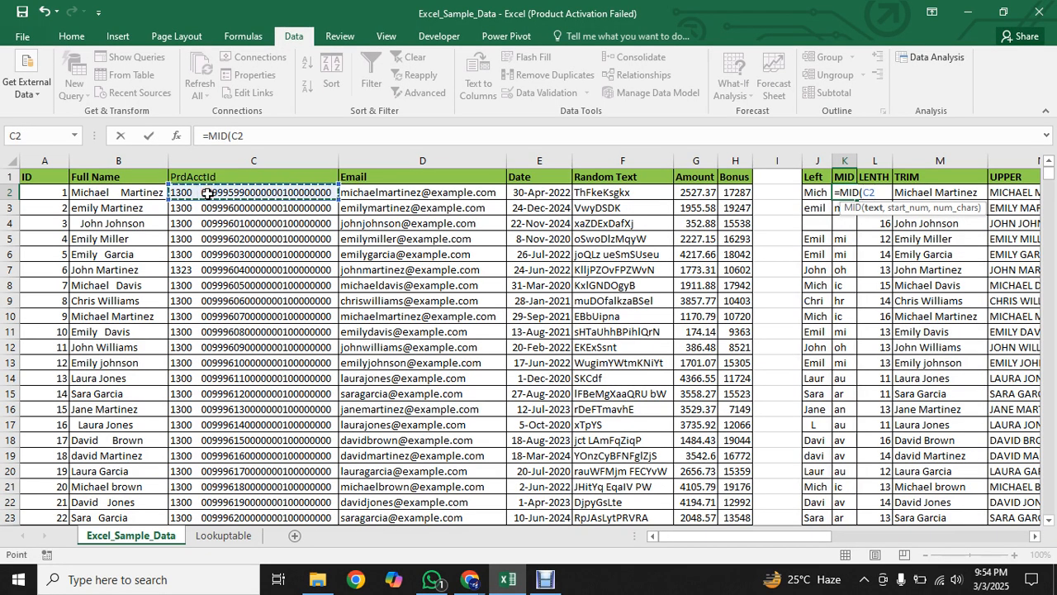
{"action": "type", "text": ","}
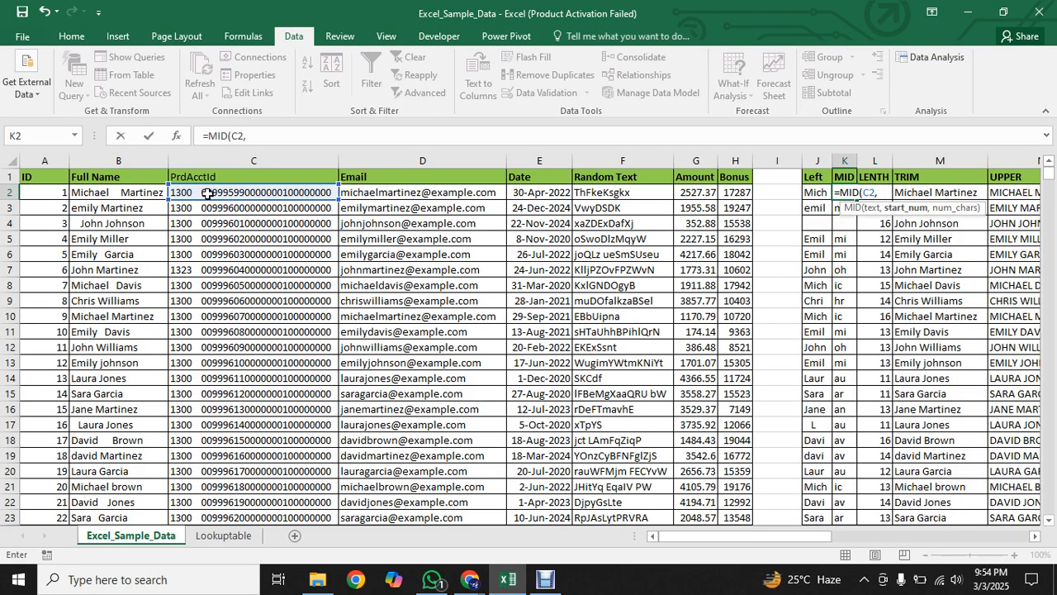
{"action": "type", "text": "9,8"}
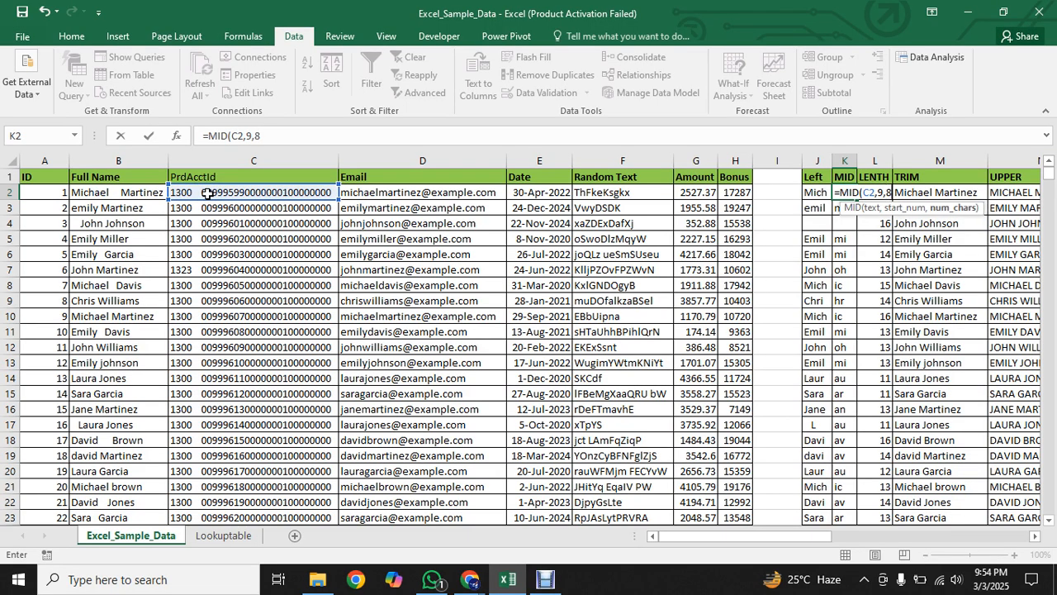
{"action": "type", "text": ")"}
{"action": "key", "text": "Return"}
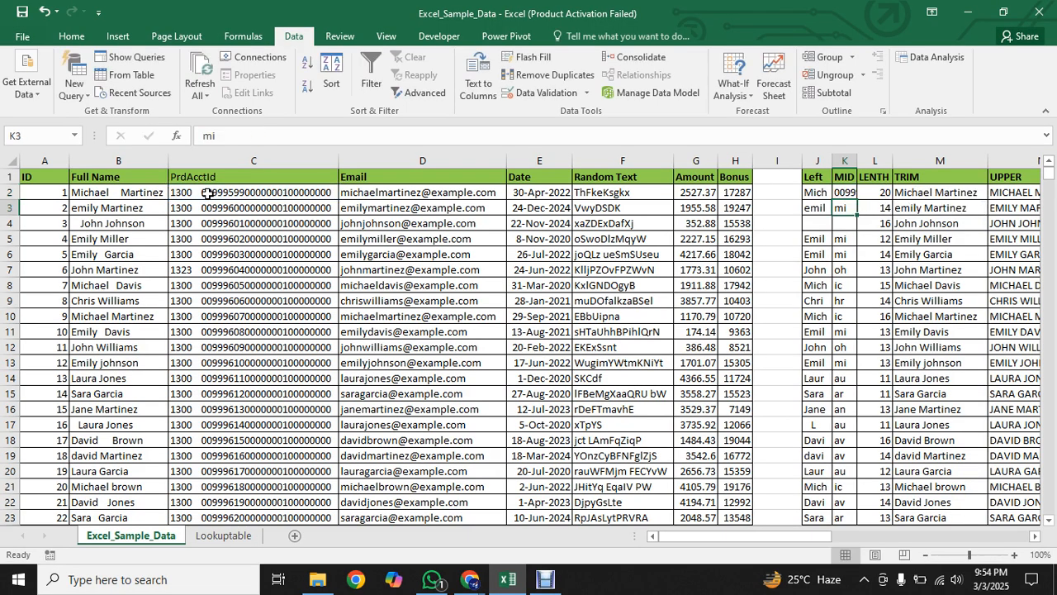
Step: Auto-fit column K and fill the MID formula from K2 down to row 101
{"action": "double_click", "coordinate": [858, 164]}
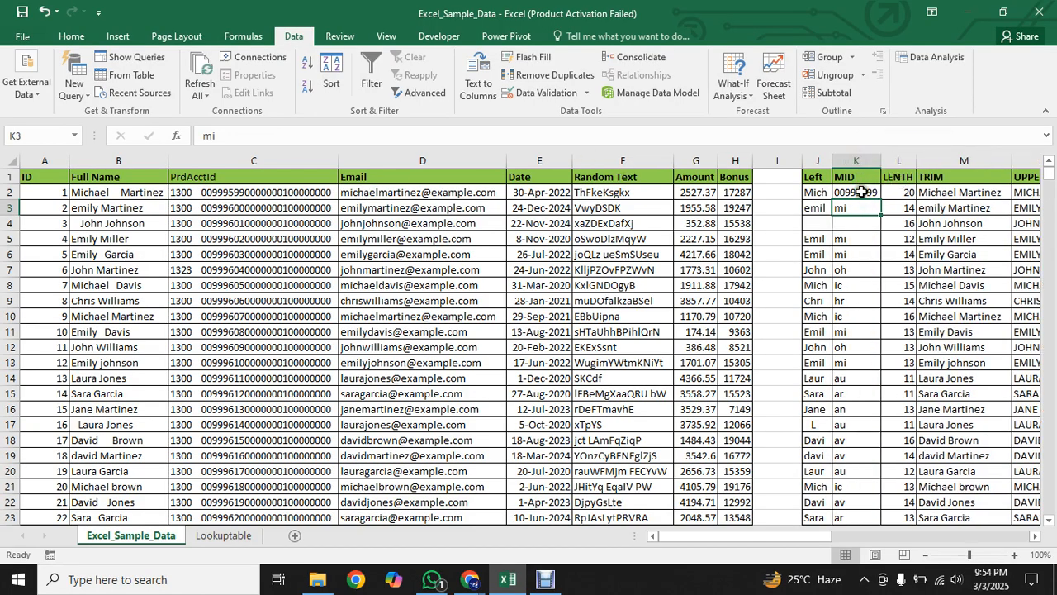
{"action": "left_click", "coordinate": [859, 192]}
{"action": "double_click", "coordinate": [882, 201]}
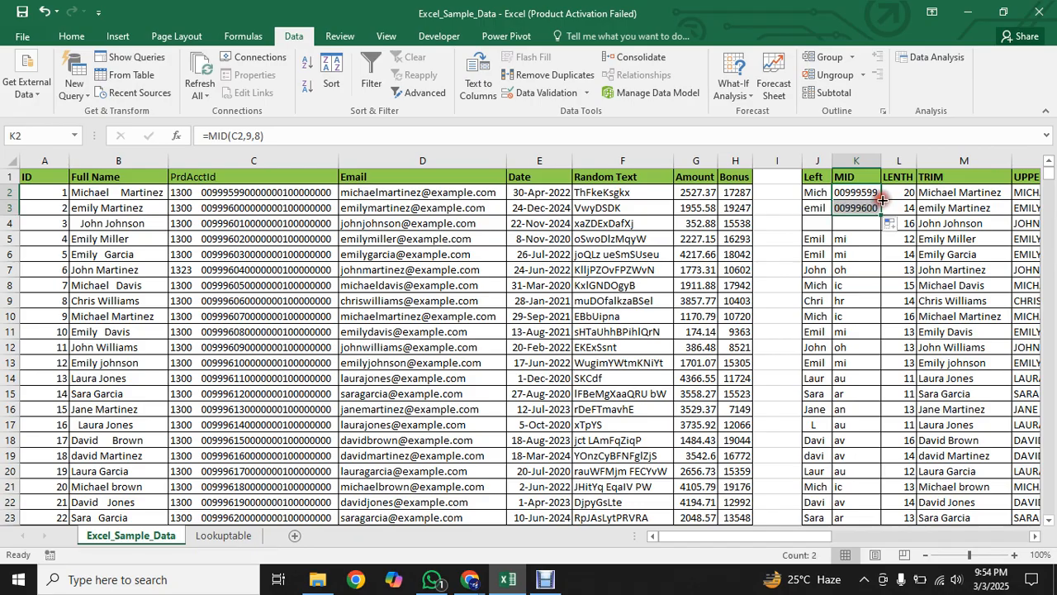
{"action": "left_click_drag", "start_coordinate": [882, 216], "coordinate": [880, 226]}
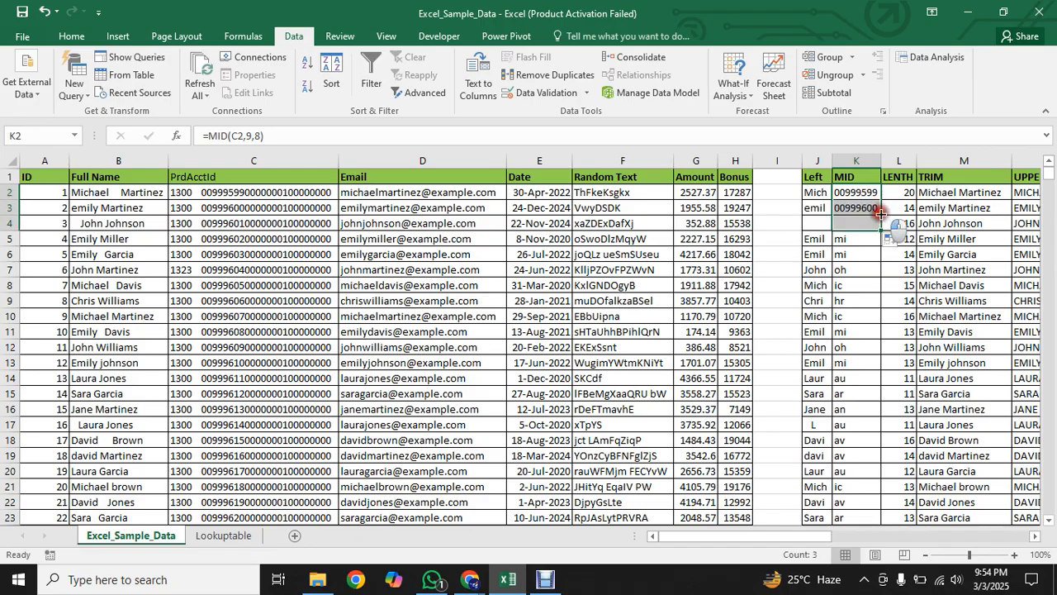
{"action": "double_click", "coordinate": [881, 230]}
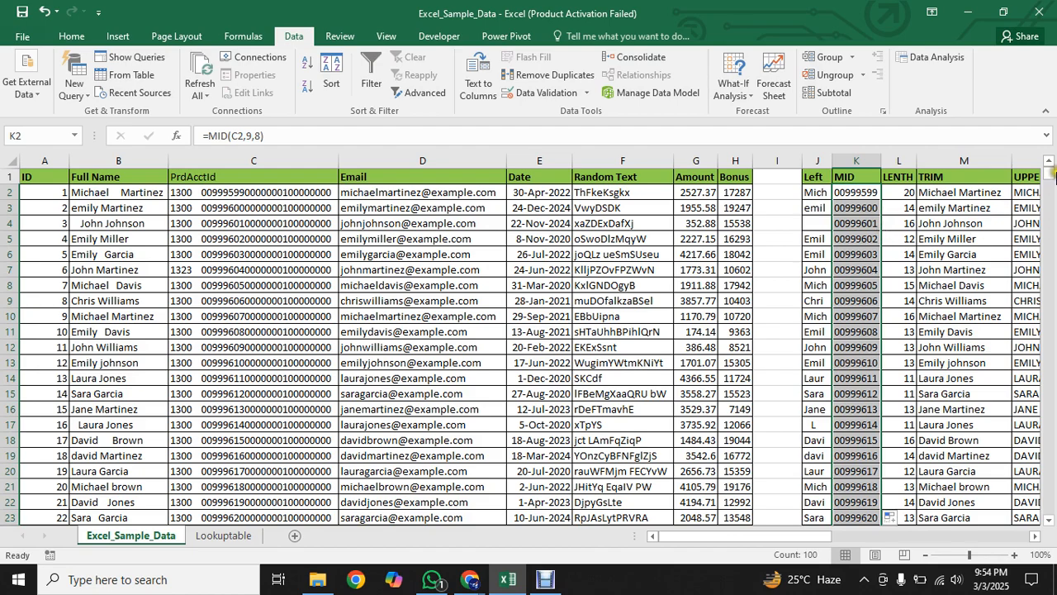
Step: Extend the LEFT and MID formulas from J100:K101 down to the last data row, 8605, and return to the top of the sheet
{"action": "mouse_move", "coordinate": [1046, 175]}
{"action": "left_mouse_down"}
{"action": "mouse_move", "coordinate": [1047, 258]}
{"action": "mouse_move", "coordinate": [1043, 172]}
{"action": "mouse_move", "coordinate": [1046, 183]}
{"action": "left_mouse_up"}
{"action": "left_click", "coordinate": [821, 487]}
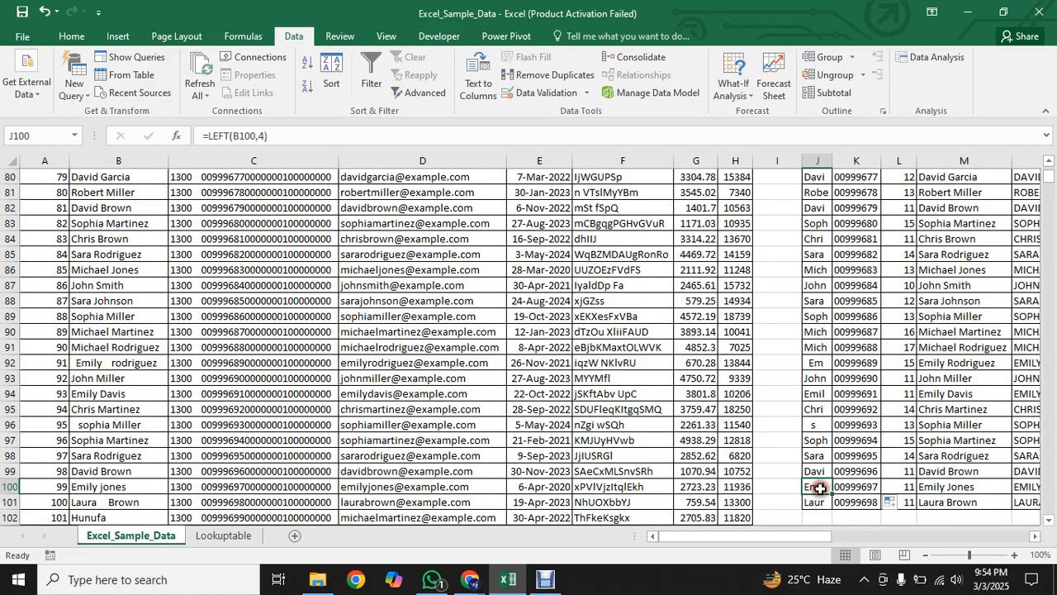
{"action": "key", "text": "shift+Right"}
{"action": "key", "text": "shift+Down"}
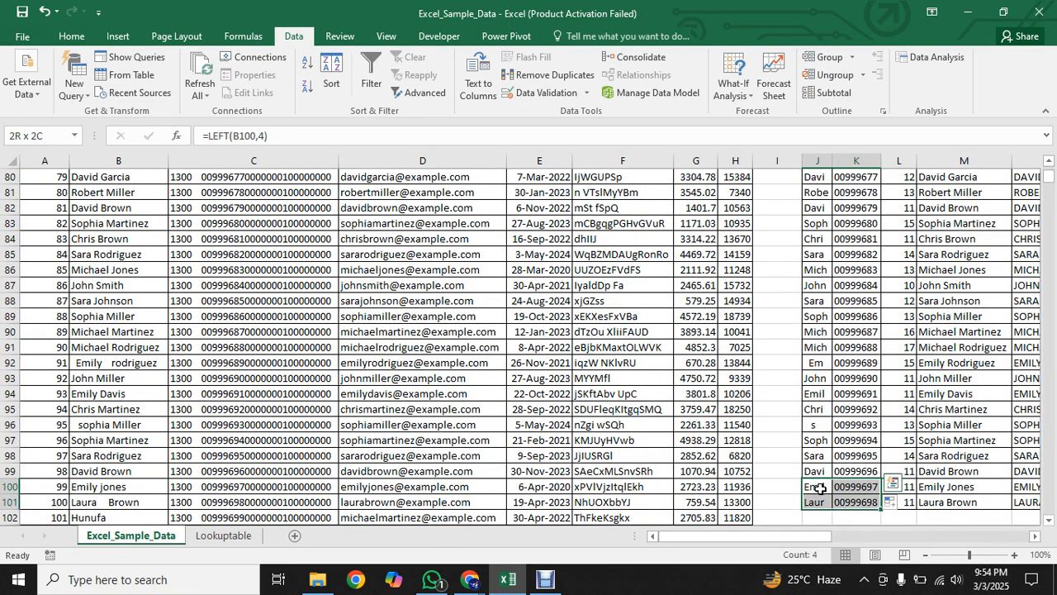
{"action": "left_click_drag", "start_coordinate": [1052, 182], "coordinate": [1051, 183]}
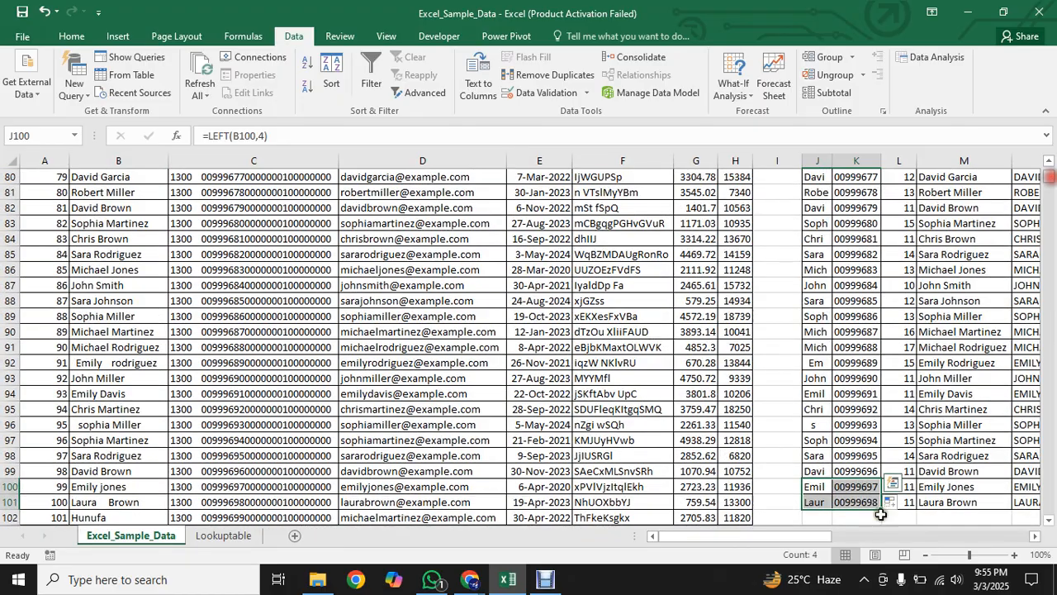
{"action": "left_click_drag", "start_coordinate": [880, 591], "coordinate": [769, 211]}
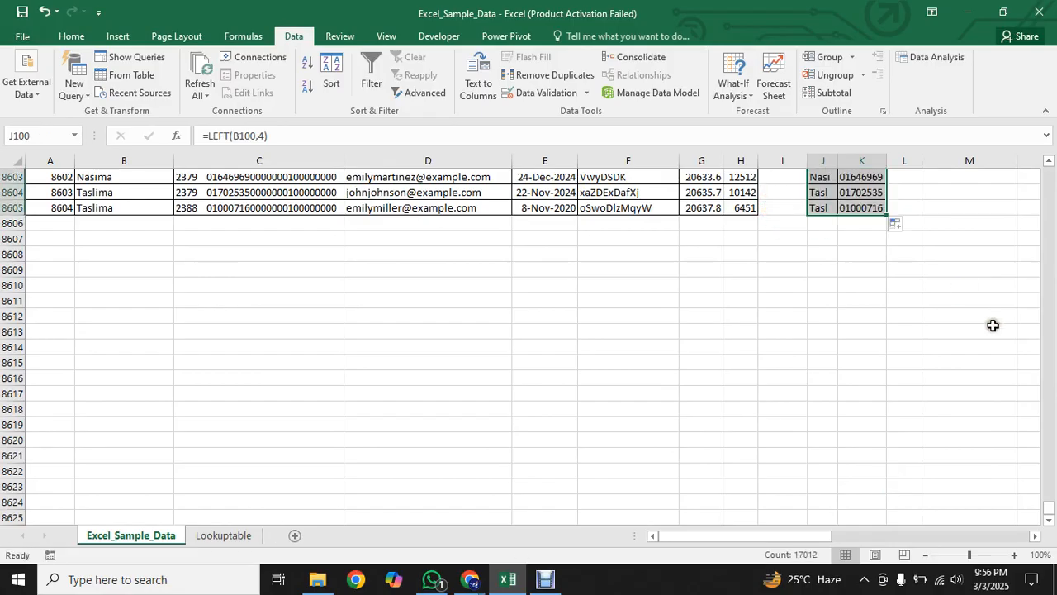
{"action": "left_click_drag", "start_coordinate": [1049, 506], "coordinate": [1051, 165]}
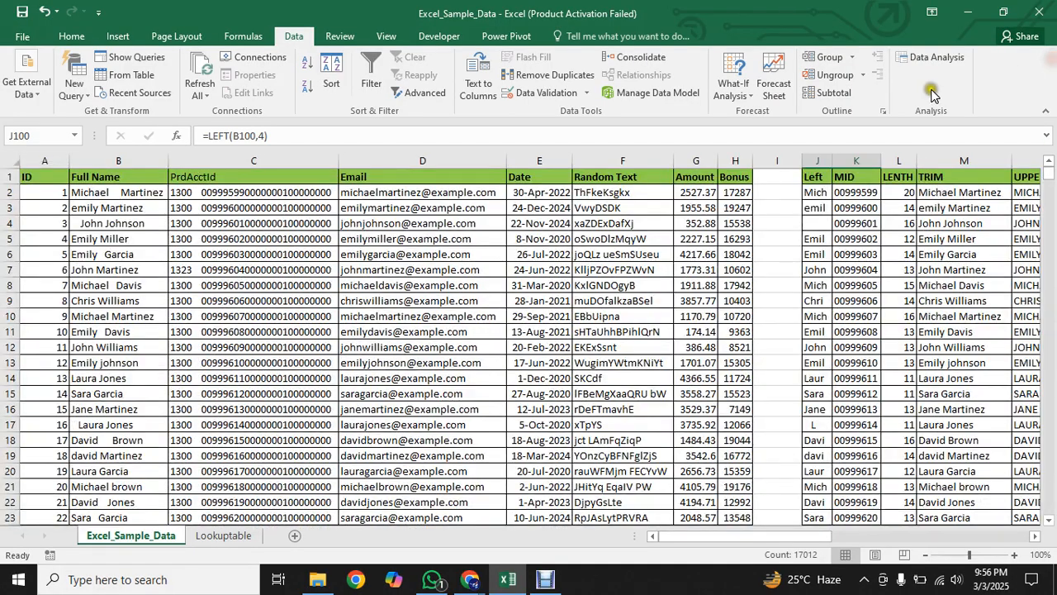
Step: Replace the value in L2 under LENTH with =LEN(B2) to count the characters in Full Name
{"action": "left_click", "coordinate": [886, 193]}
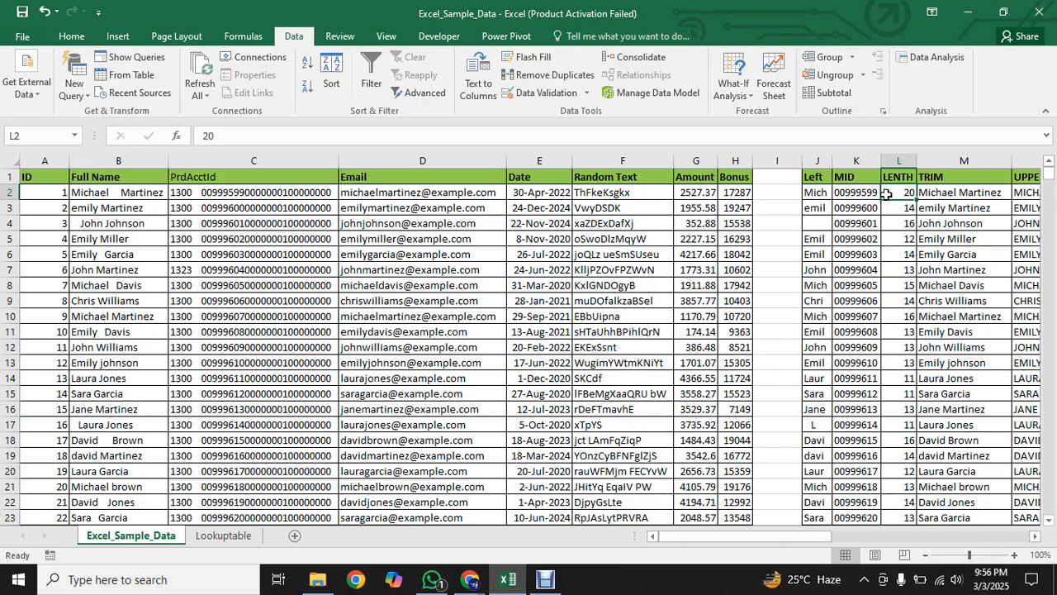
{"action": "type", "text": "="}
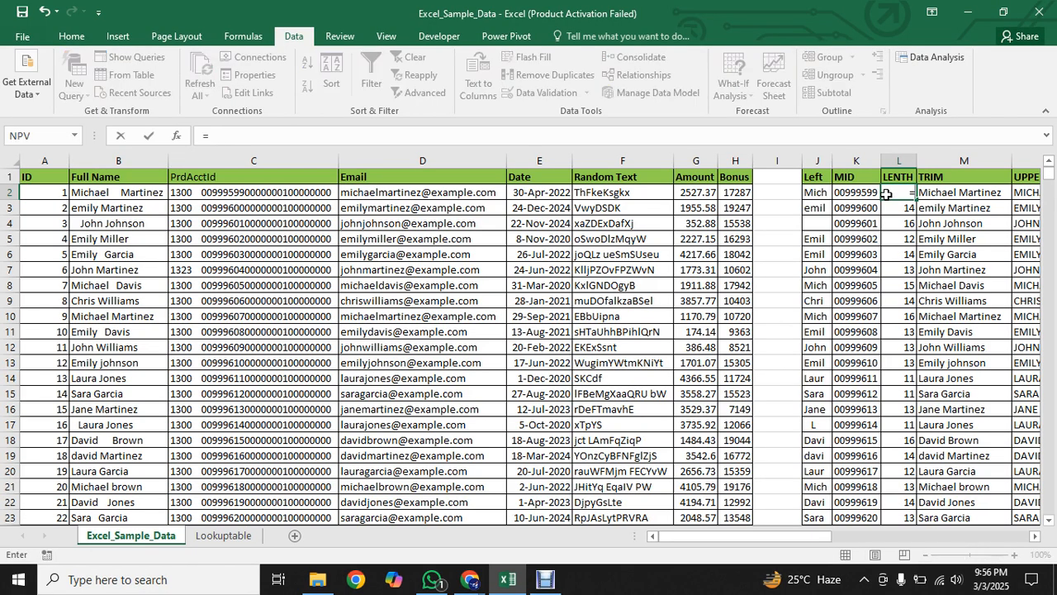
{"action": "type", "text": "len"}
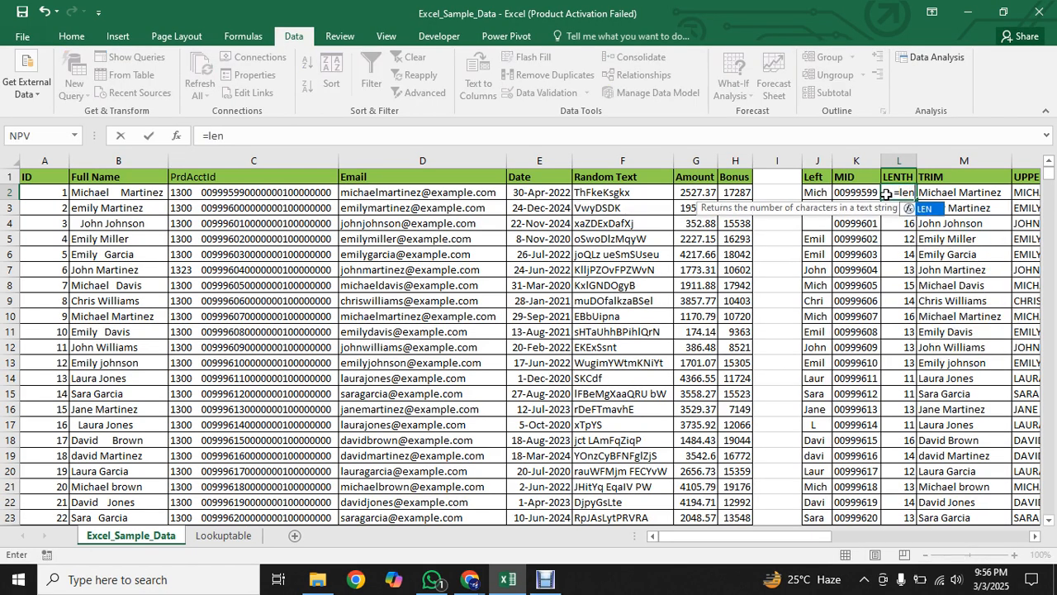
{"action": "key", "text": "Tab"}
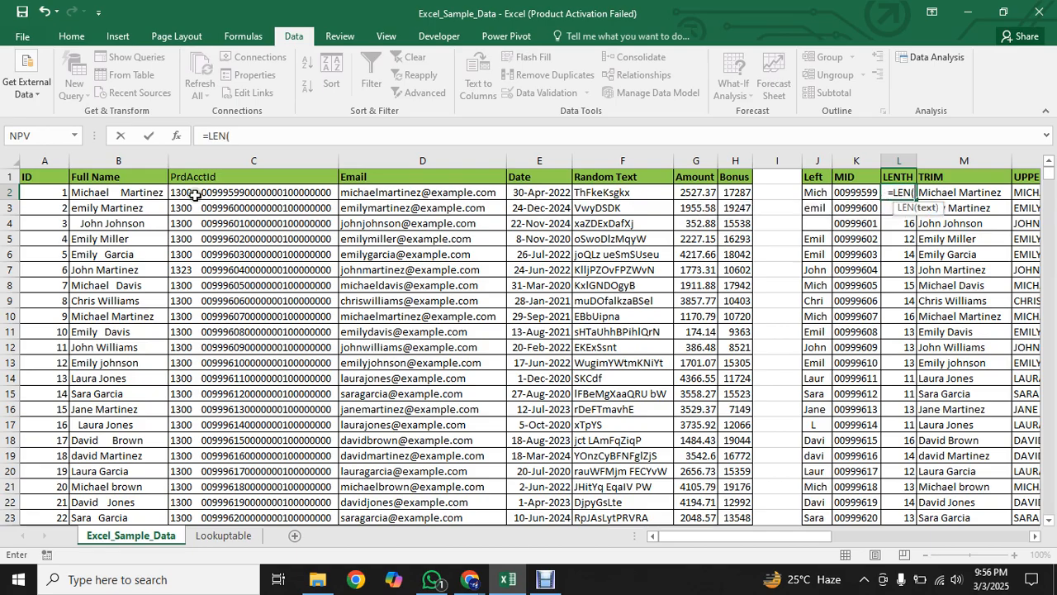
{"action": "left_click", "coordinate": [136, 193]}
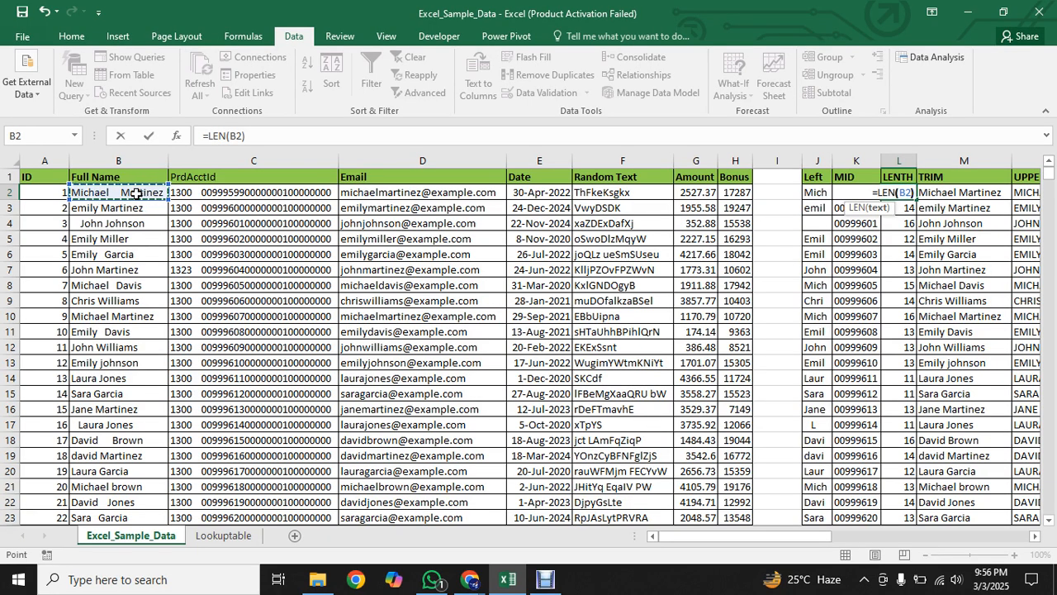
{"action": "key", "text": "Return"}
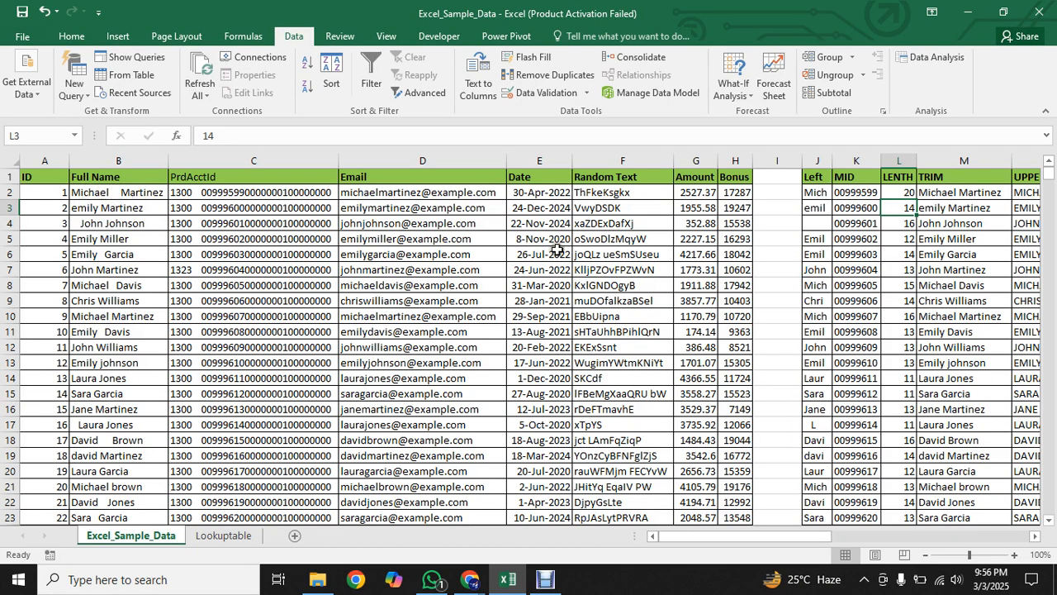
Step: Fill the LEN formula from L2 down to row 101
{"action": "left_click", "coordinate": [906, 191]}
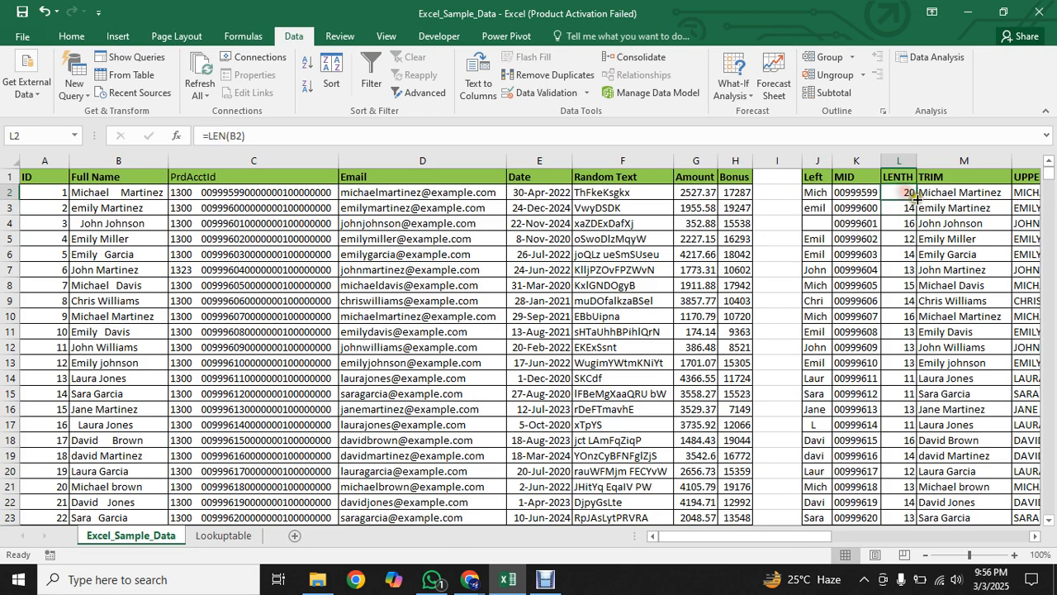
{"action": "double_click", "coordinate": [916, 199]}
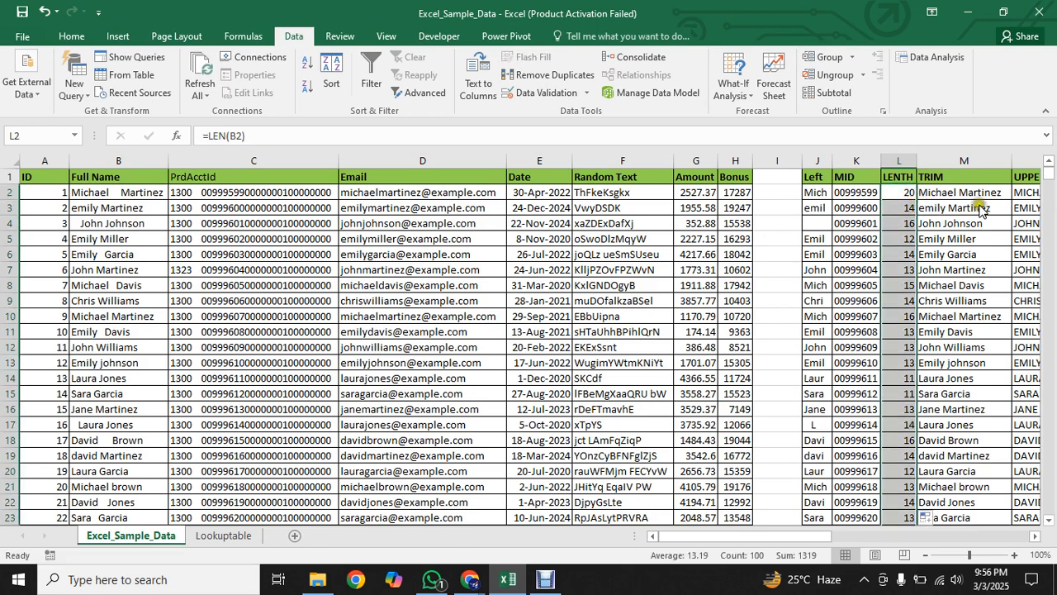
{"action": "mouse_move", "coordinate": [1050, 180]}
{"action": "left_mouse_down"}
{"action": "mouse_move", "coordinate": [1048, 207]}
{"action": "mouse_move", "coordinate": [1047, 165]}
{"action": "left_mouse_up"}
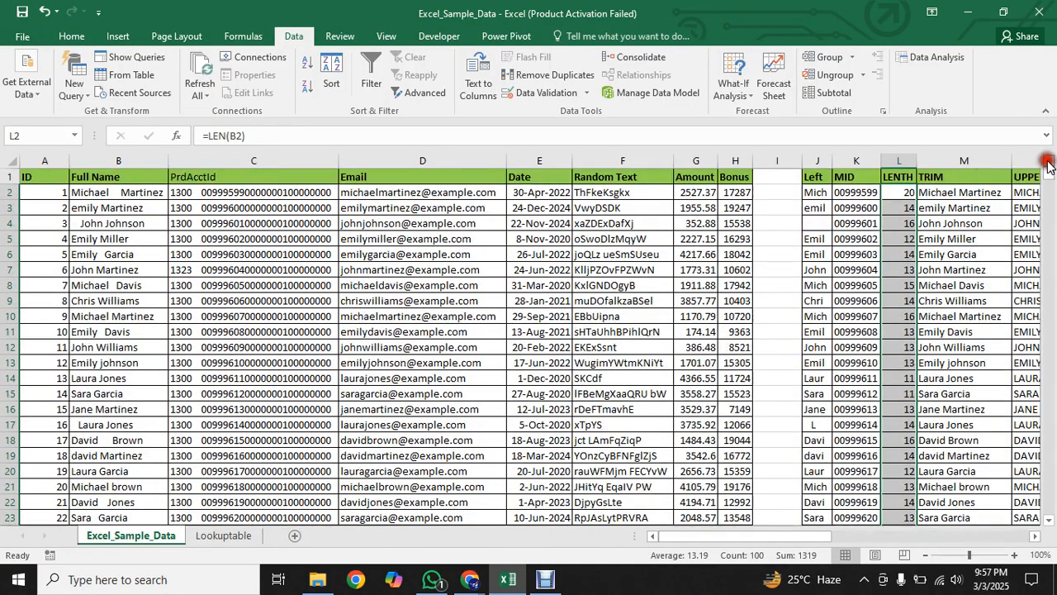
Step: Select the LEN formulas from L2 to L101, extend them down to the last data row, and inspect the Full Name entry in B102
{"action": "left_click", "coordinate": [895, 193]}
{"action": "key", "text": "ctrl+shift+Down"}
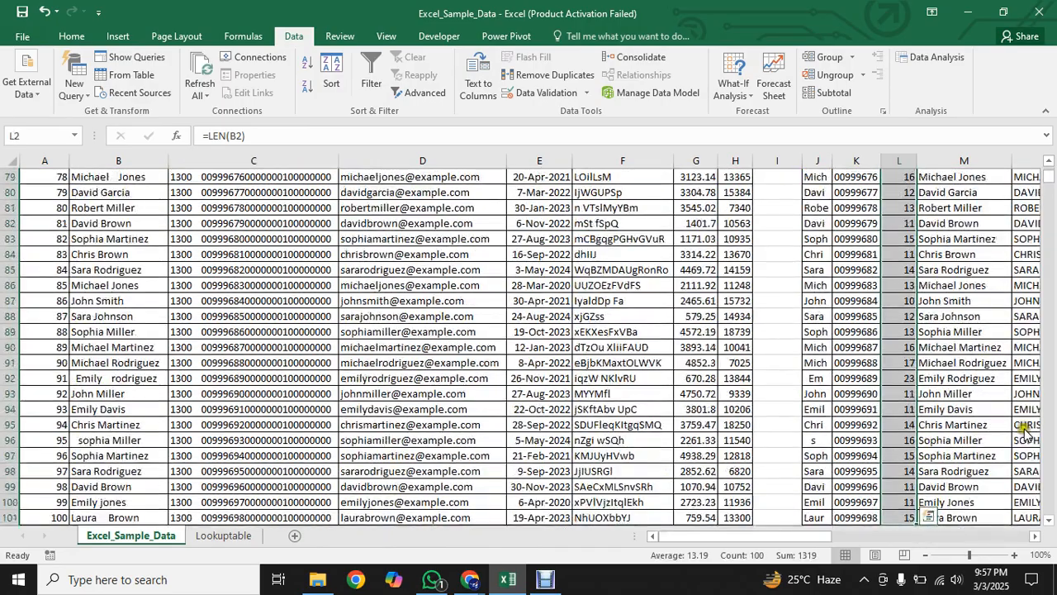
{"action": "left_click", "coordinate": [1050, 519]}
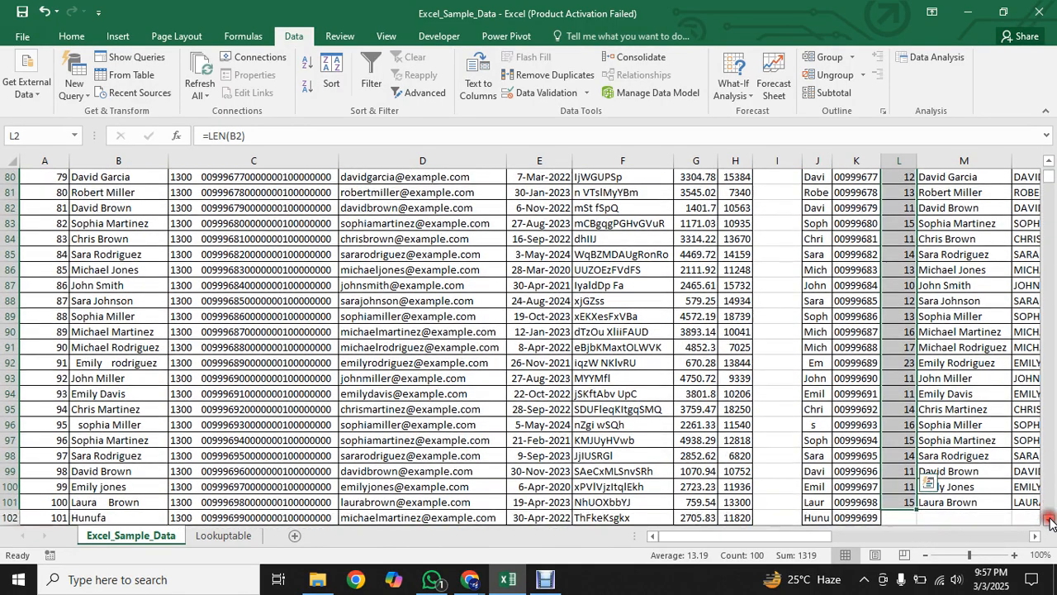
{"action": "left_click", "coordinate": [1050, 519]}
{"action": "left_click", "coordinate": [1050, 519]}
{"action": "left_click", "coordinate": [1050, 520]}
{"action": "left_click", "coordinate": [1050, 519]}
{"action": "left_click", "coordinate": [1050, 520]}
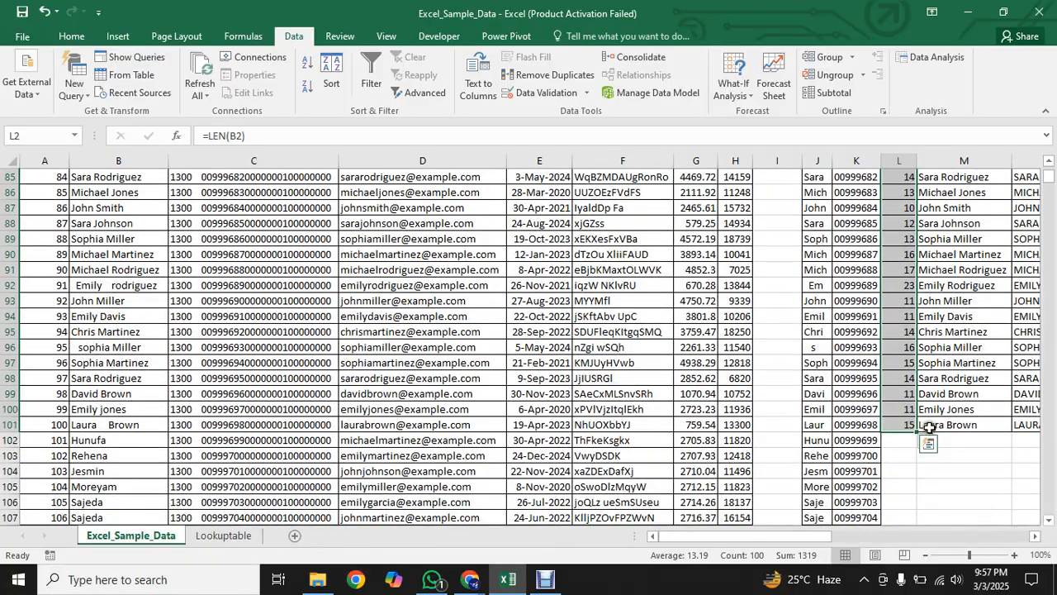
{"action": "double_click", "coordinate": [918, 430]}
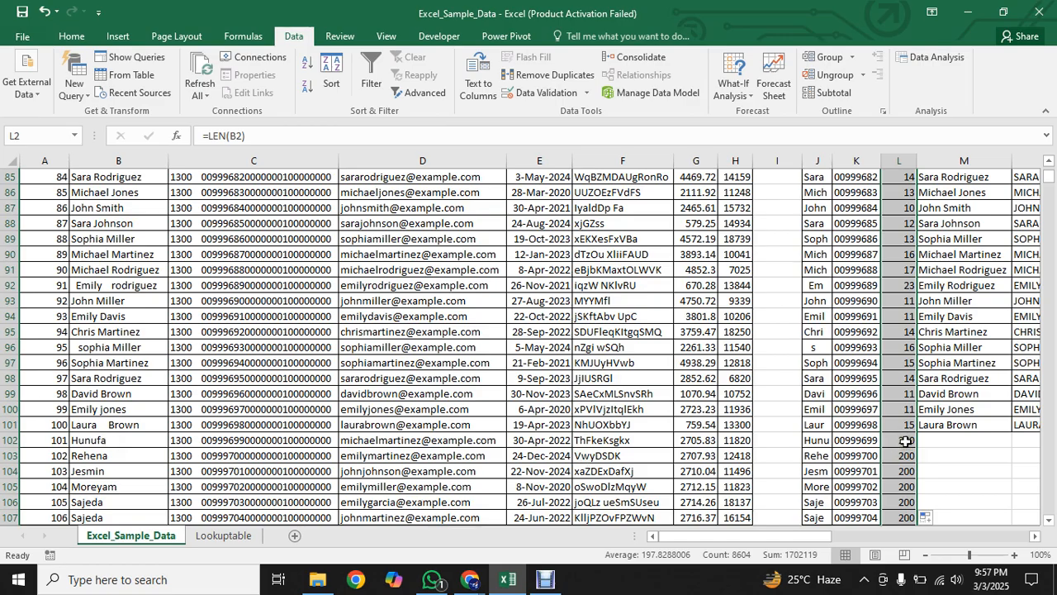
{"action": "left_click", "coordinate": [101, 440]}
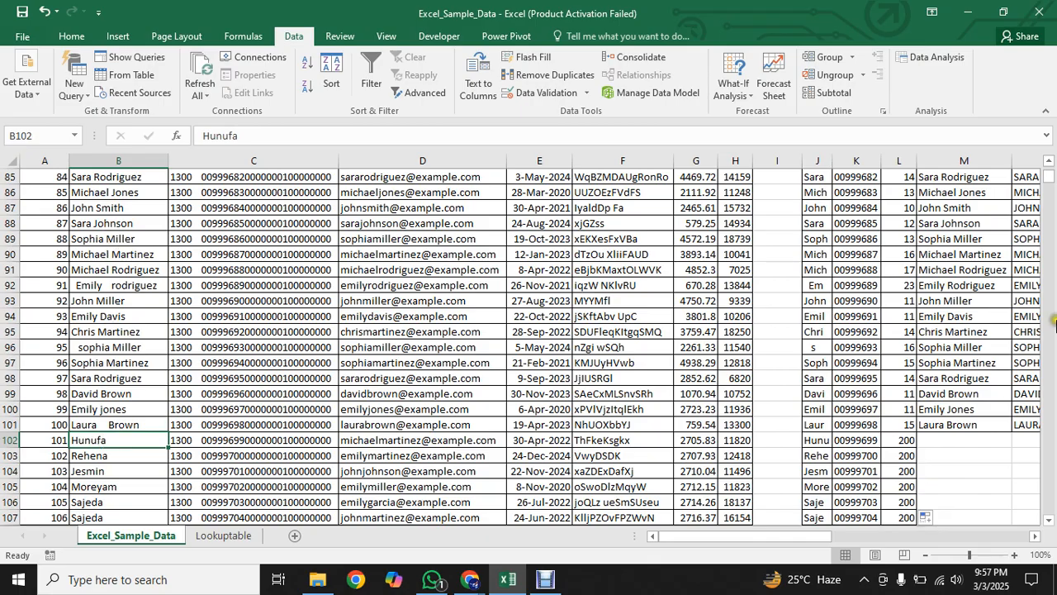
{"action": "left_click_drag", "start_coordinate": [1051, 183], "coordinate": [1050, 171]}
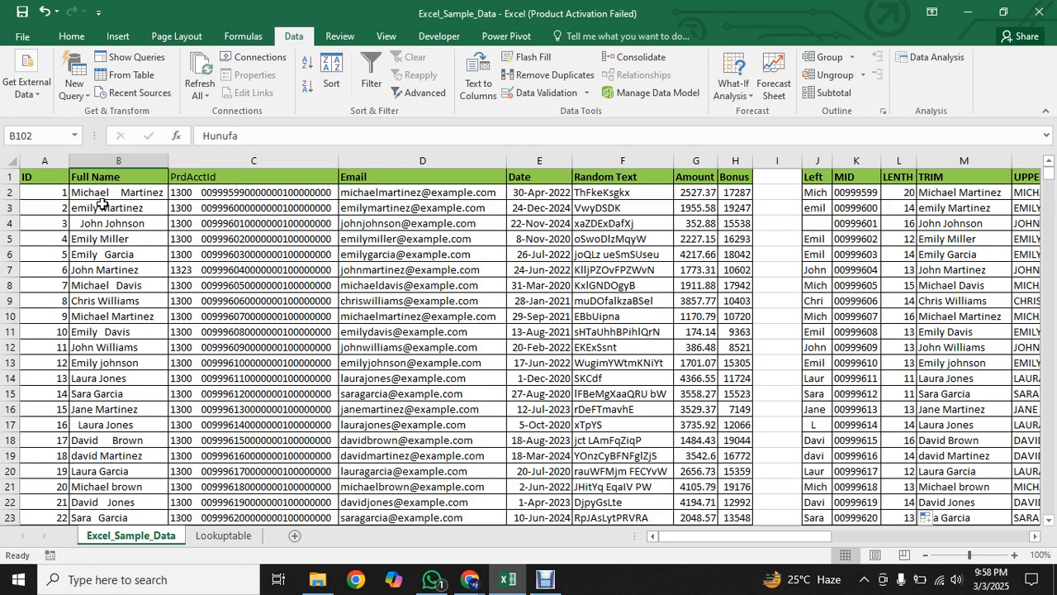
Step: Replace the value in M2 under TRIM with =TRIM(B2) to remove the extra spaces from Full Name
{"action": "left_click", "coordinate": [954, 196]}
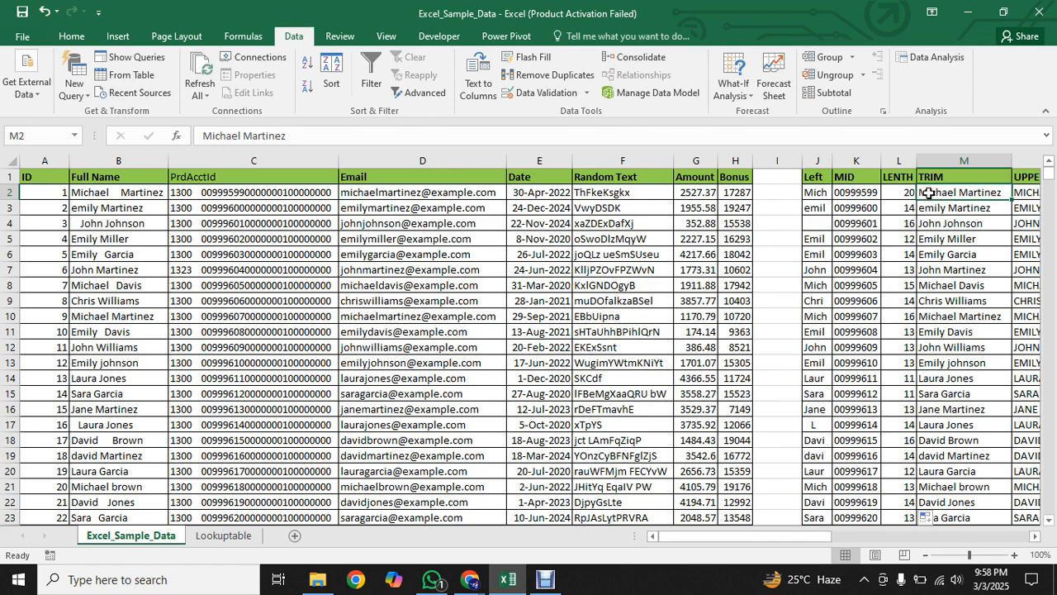
{"action": "type", "text": "="}
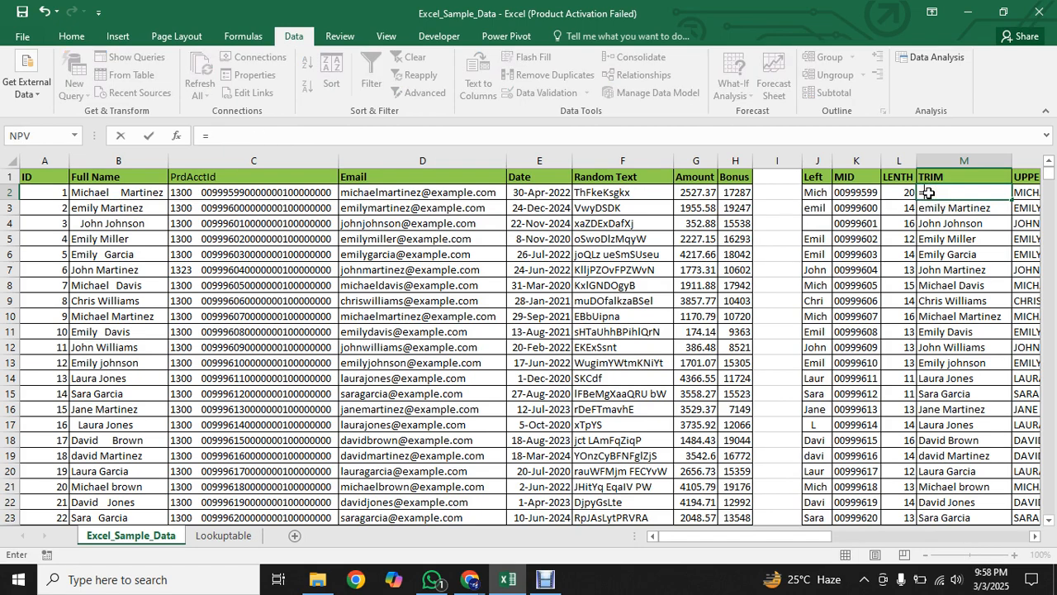
{"action": "type", "text": "tr"}
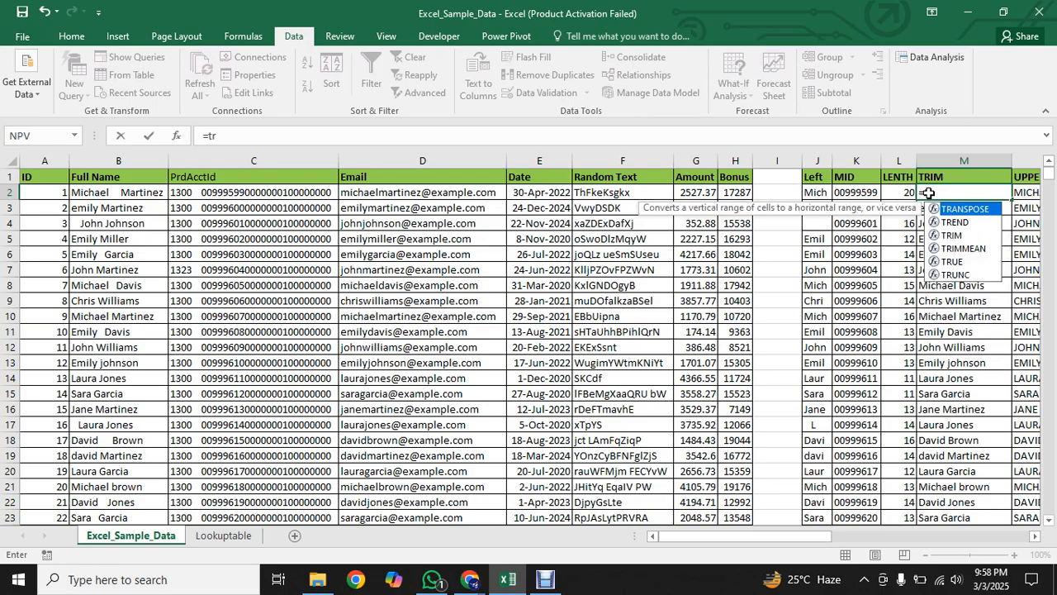
{"action": "double_click", "coordinate": [950, 237]}
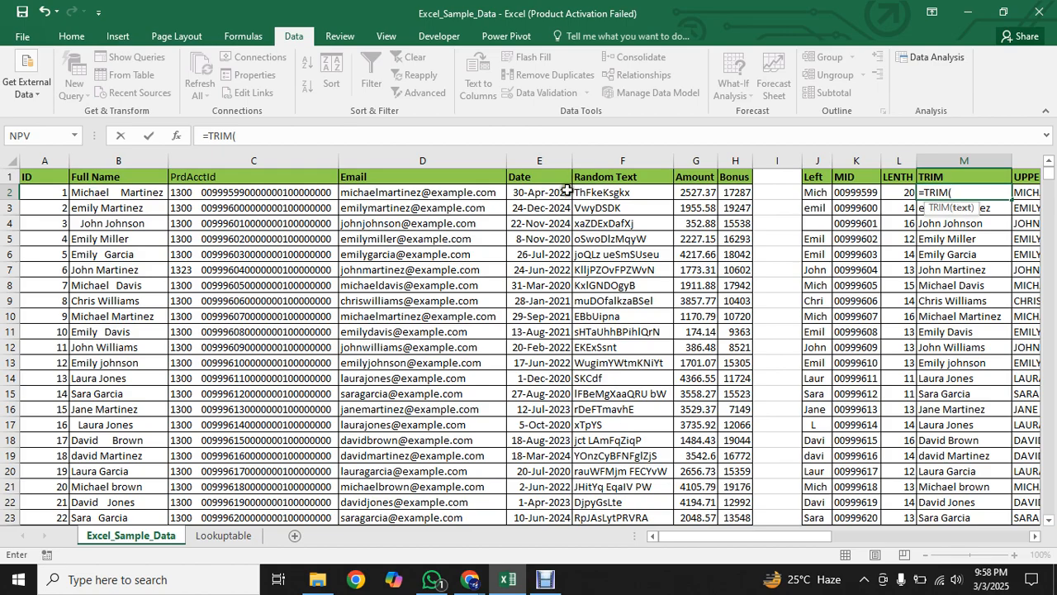
{"action": "left_click", "coordinate": [107, 192]}
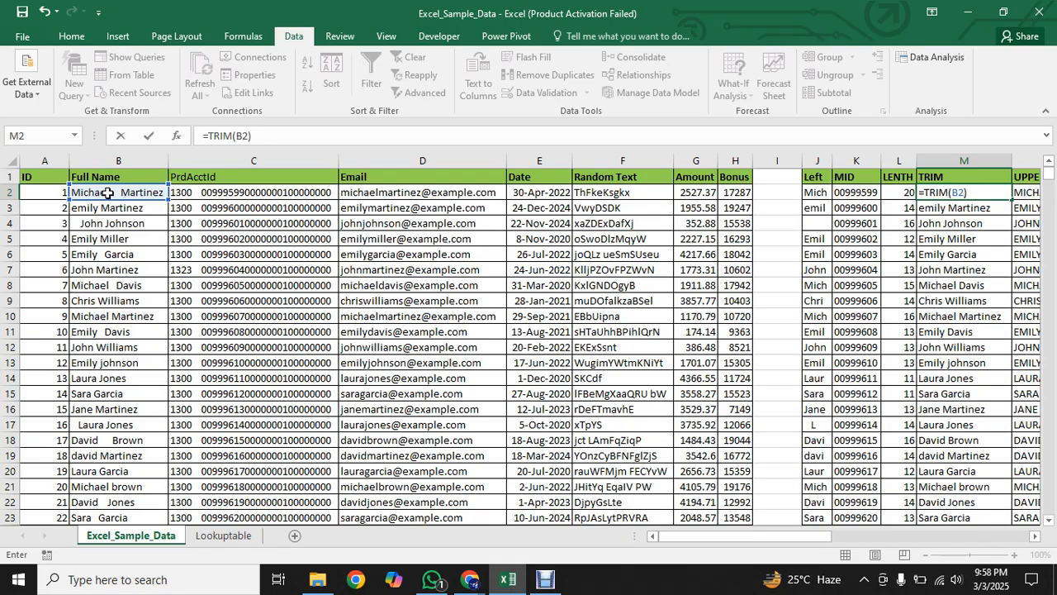
{"action": "key", "text": "Return"}
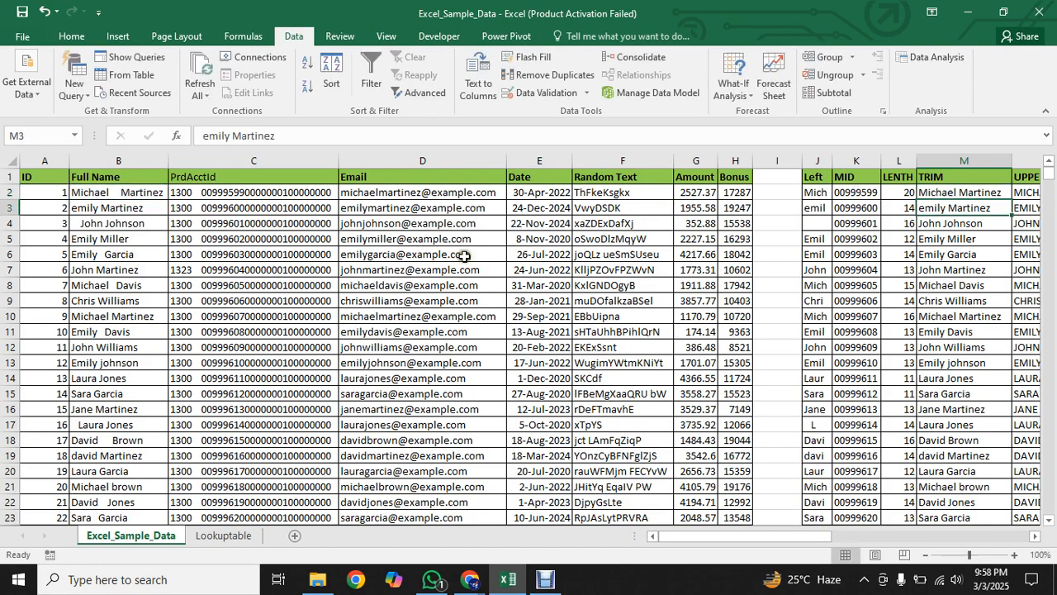
{"action": "left_click", "coordinate": [975, 193]}
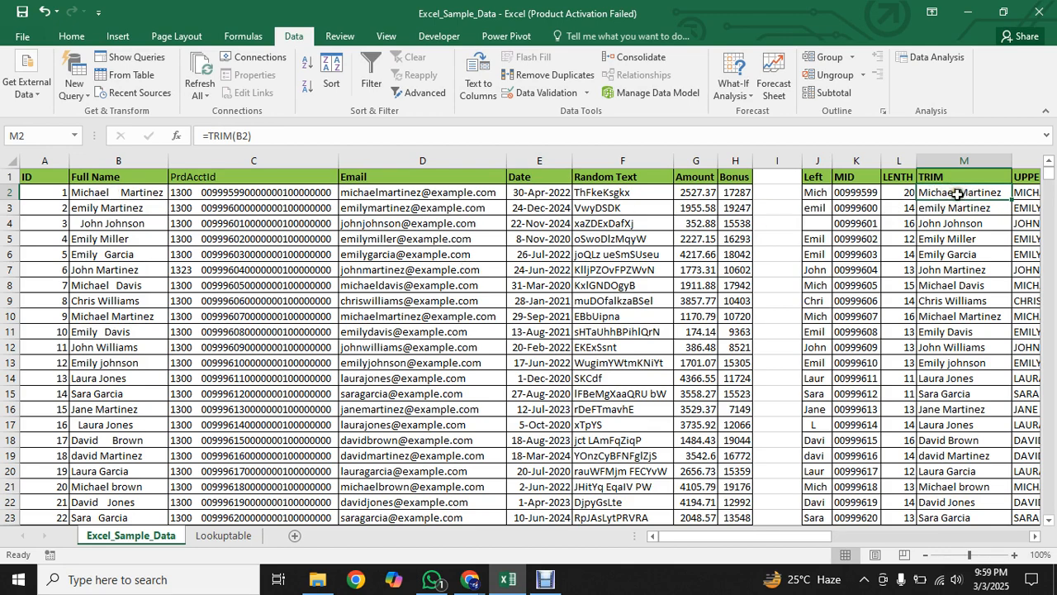
Step: Insert a new column before the TRIM column and enter Tlen as its header in M1
{"action": "left_click", "coordinate": [930, 160]}
{"action": "right_click", "coordinate": [931, 161]}
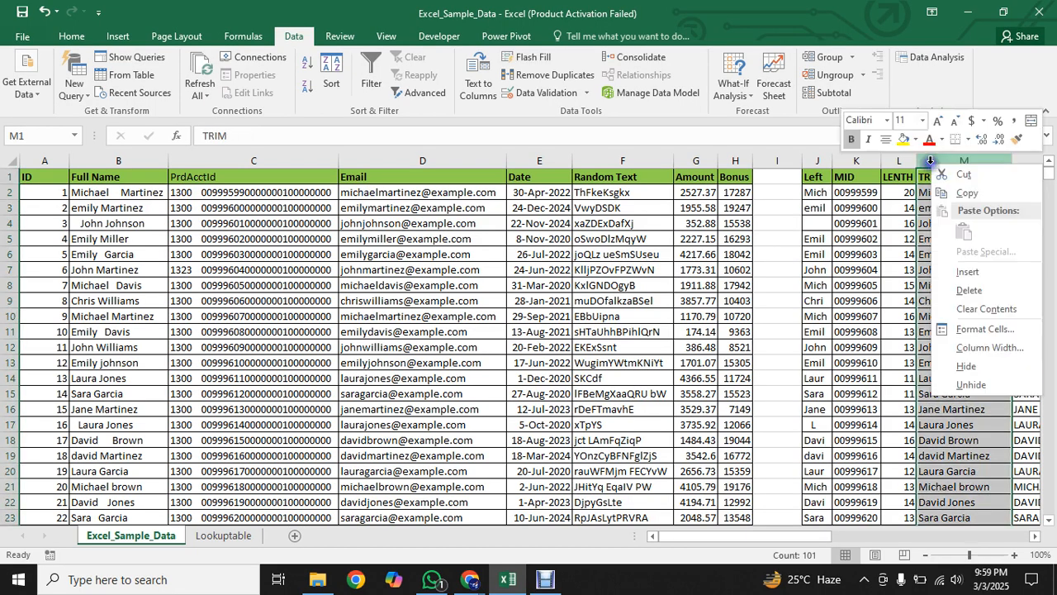
{"action": "left_click", "coordinate": [979, 272]}
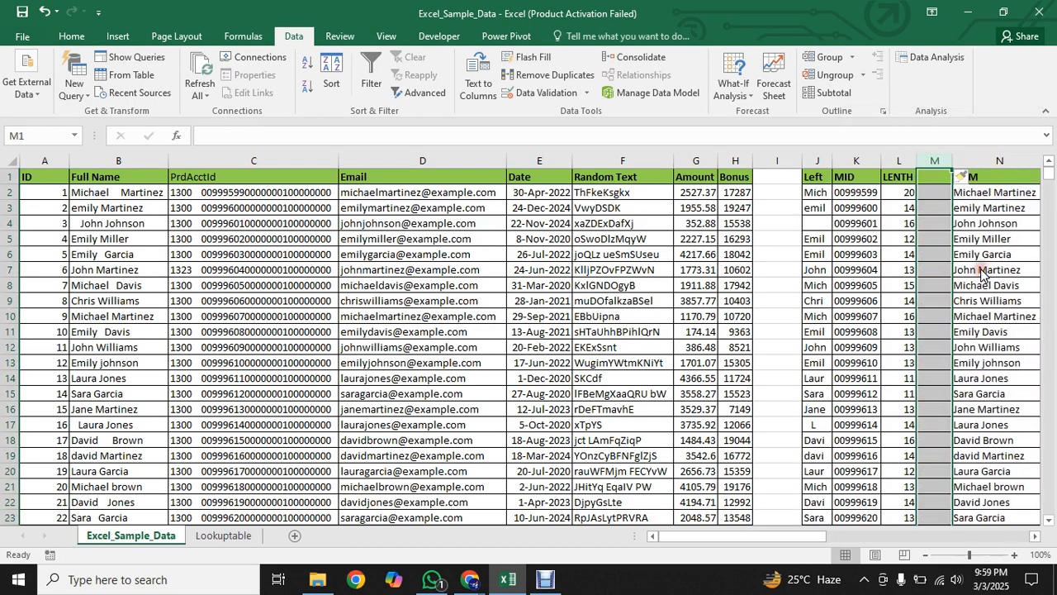
{"action": "left_click", "coordinate": [927, 179]}
{"action": "type", "text": "TLen"}
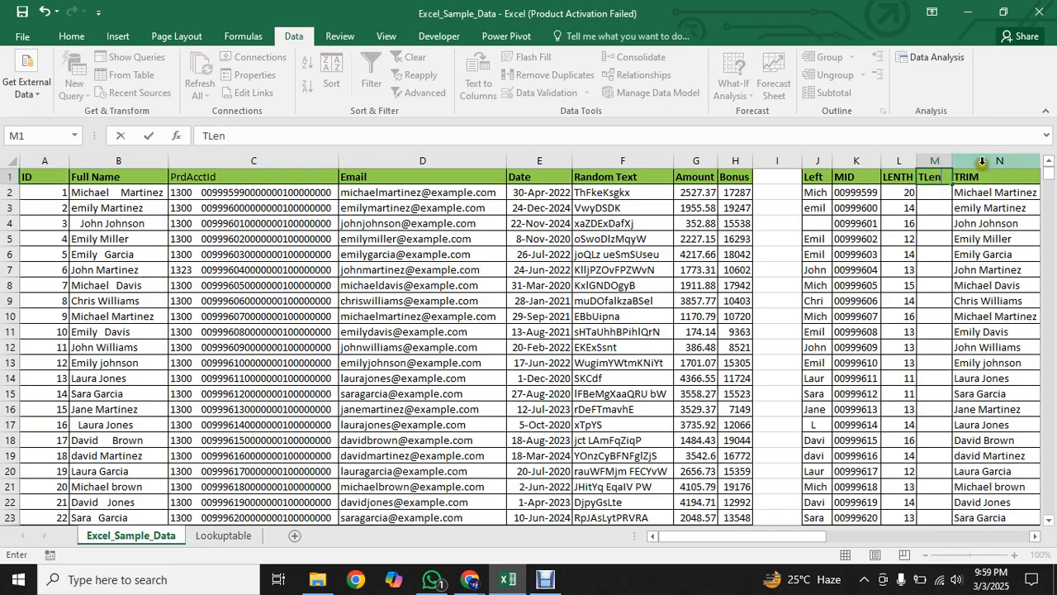
Step: Enter =LEN(N2) in M2 to count the trimmed name's characters, and fill it down the Tlen column to row 8605
{"action": "left_click", "coordinate": [933, 194]}
{"action": "type", "text": "="}
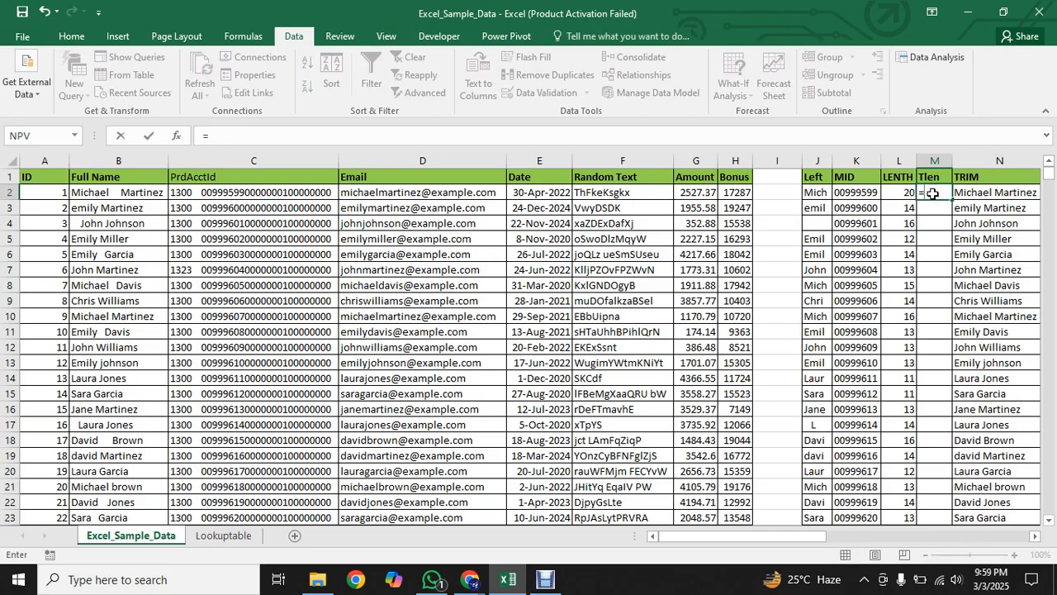
{"action": "type", "text": "len"}
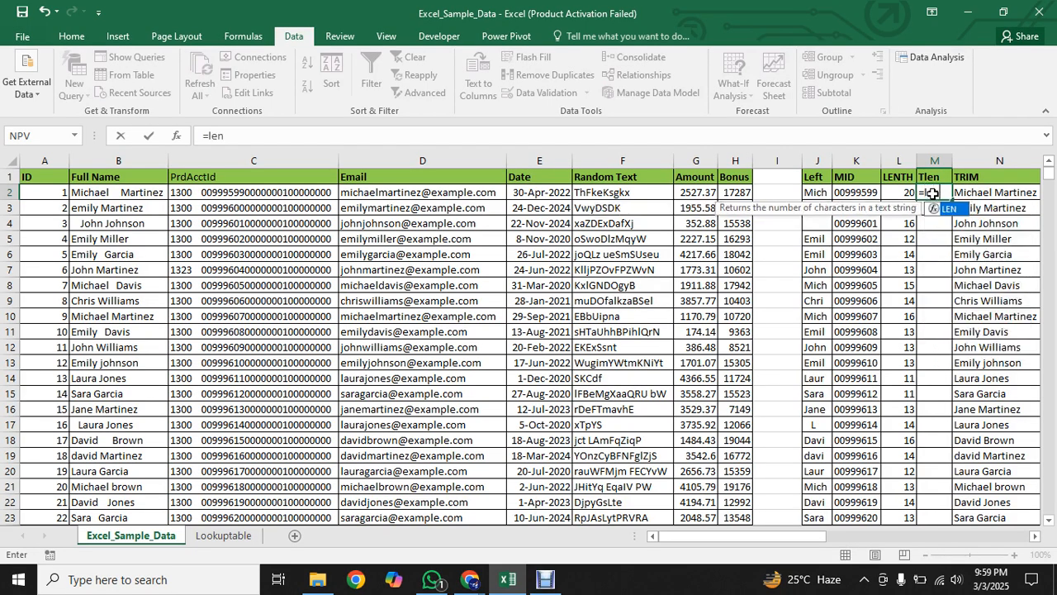
{"action": "key", "text": "Tab"}
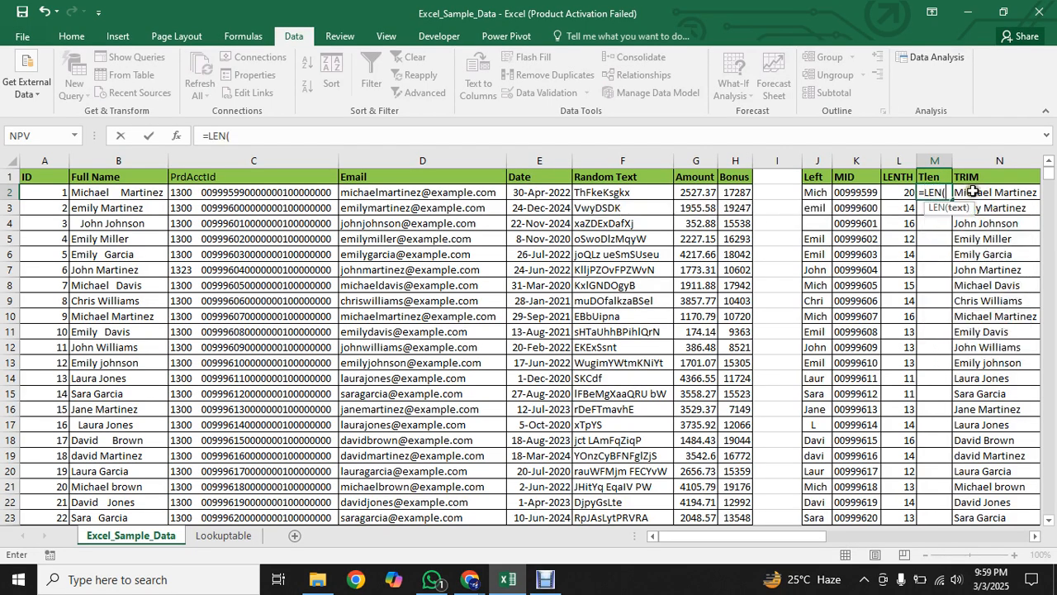
{"action": "left_click", "coordinate": [973, 192]}
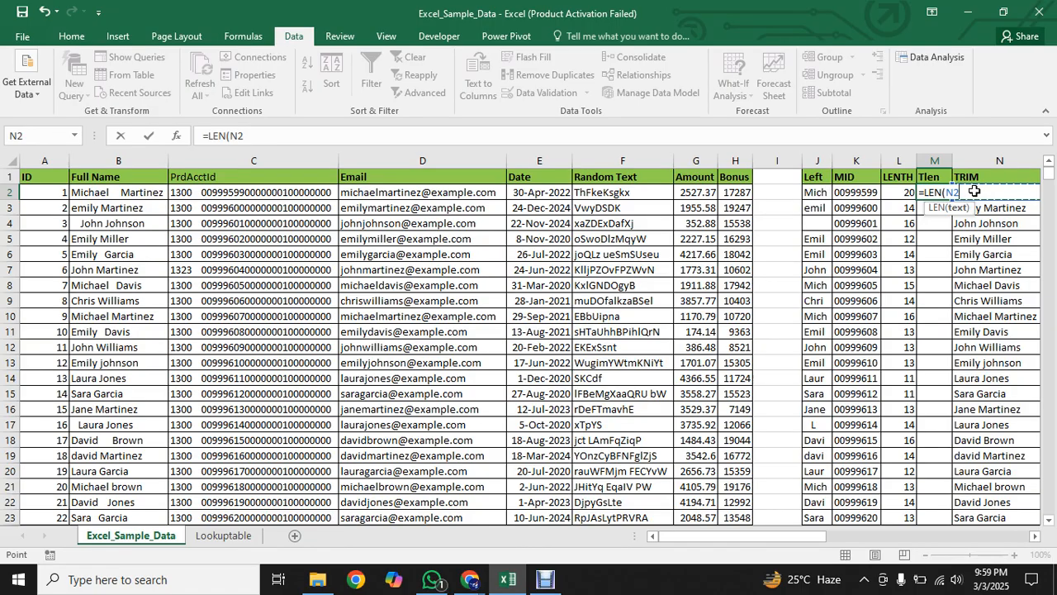
{"action": "type", "text": ")"}
{"action": "key", "text": "Return"}
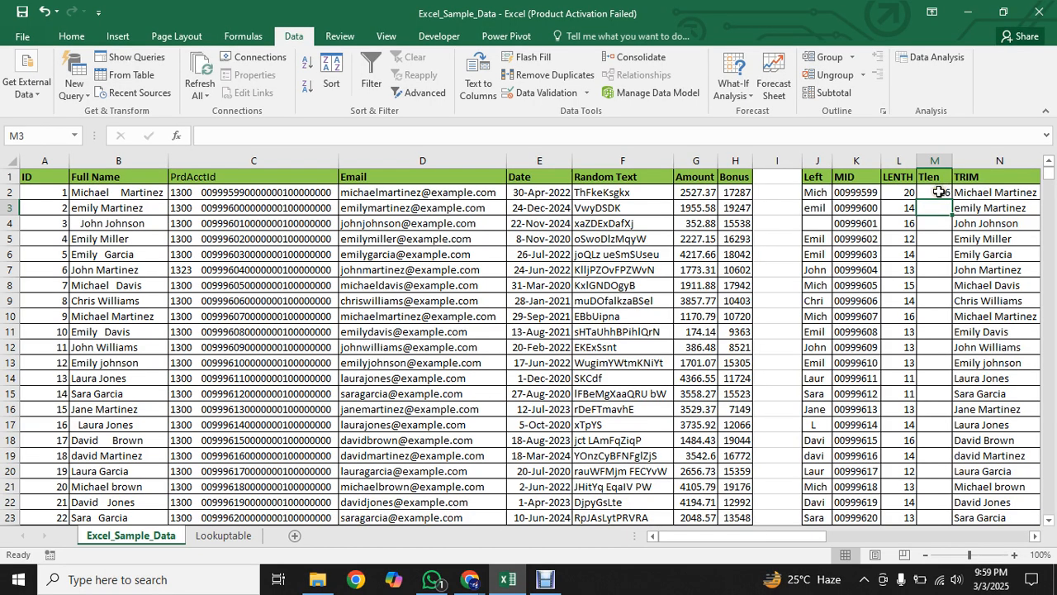
{"action": "left_click", "coordinate": [943, 191]}
{"action": "double_click", "coordinate": [954, 198]}
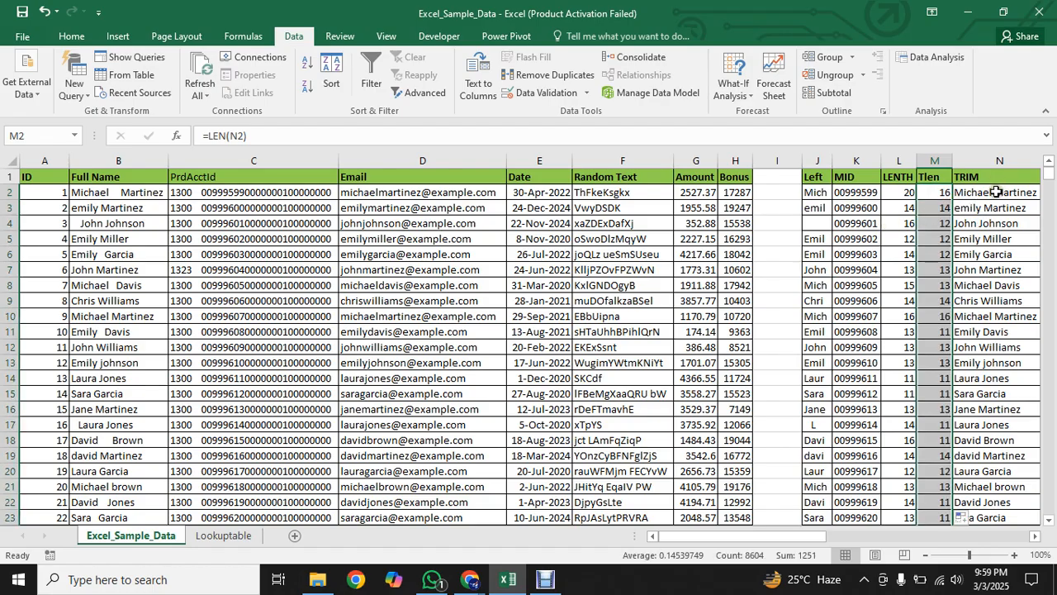
Step: Fill the TRIM formula from N2 down to row 101 and check the trimmed entry in N4
{"action": "left_click", "coordinate": [994, 190]}
{"action": "left_click_drag", "start_coordinate": [736, 532], "coordinate": [755, 535]}
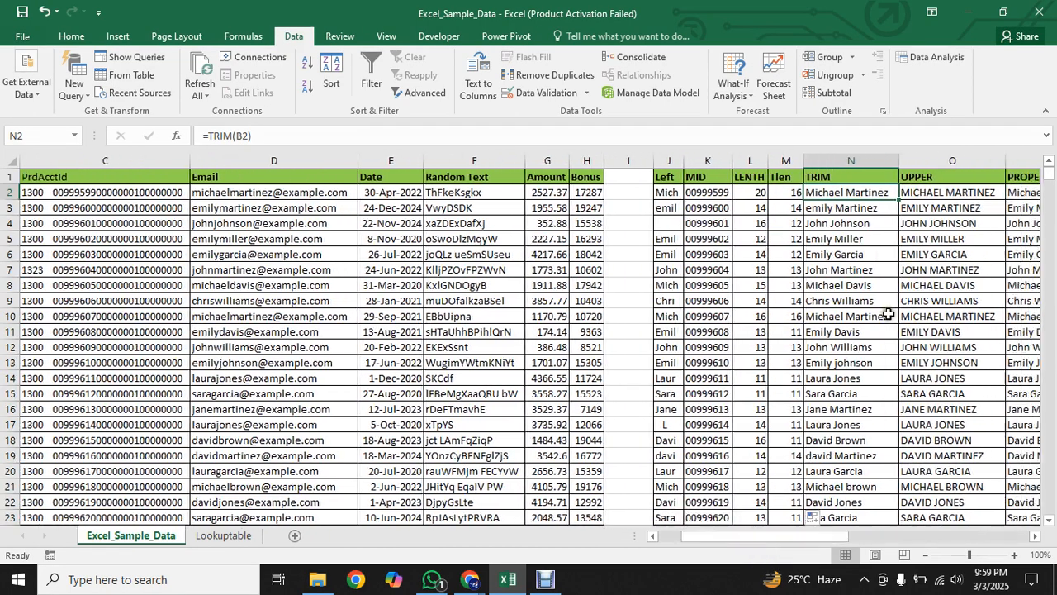
{"action": "double_click", "coordinate": [900, 200]}
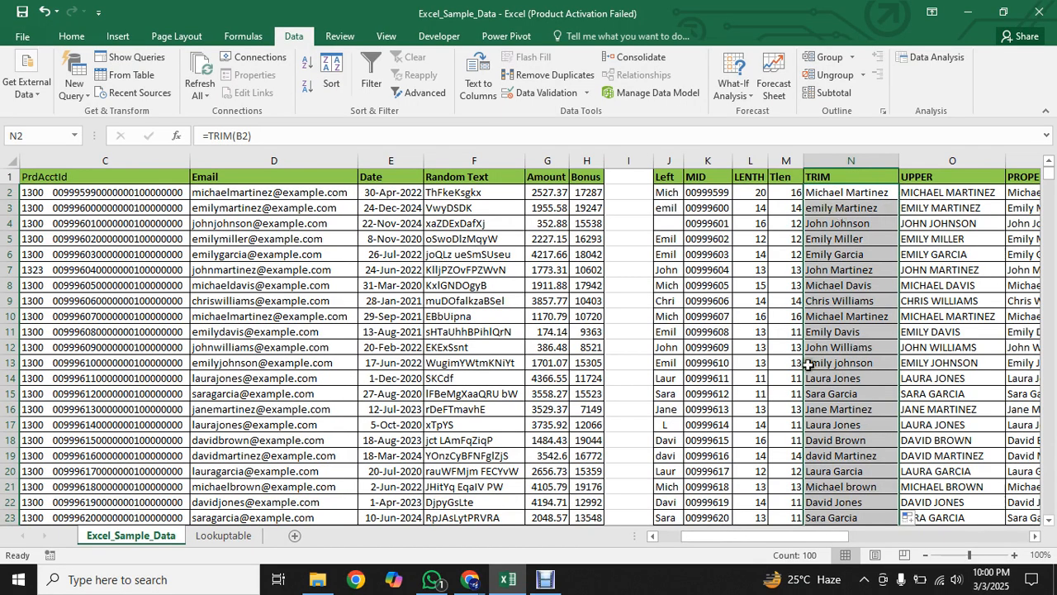
{"action": "left_click_drag", "start_coordinate": [740, 533], "coordinate": [715, 534]}
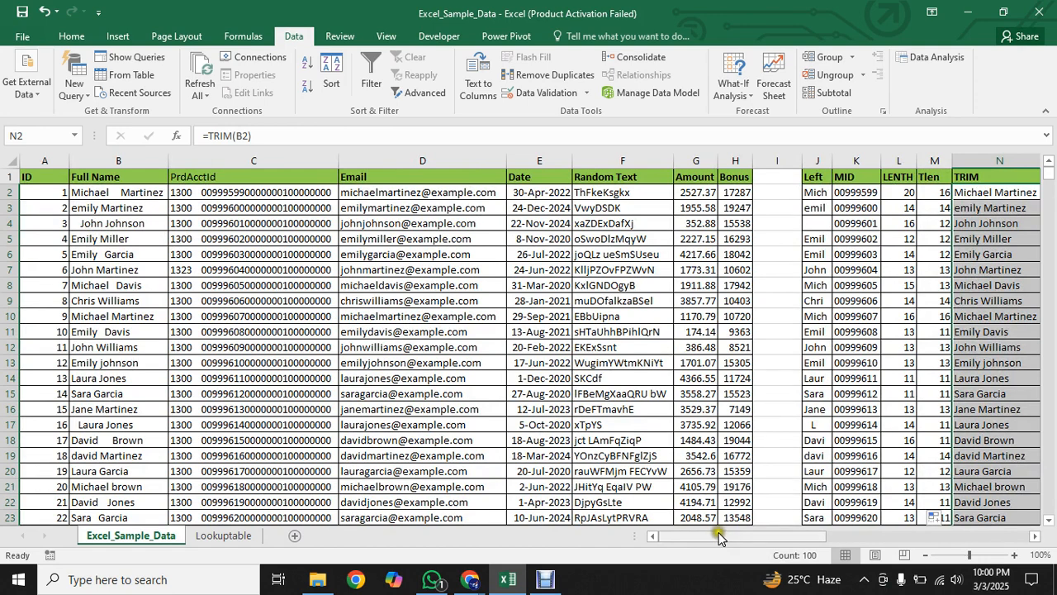
{"action": "left_click_drag", "start_coordinate": [718, 539], "coordinate": [733, 539]}
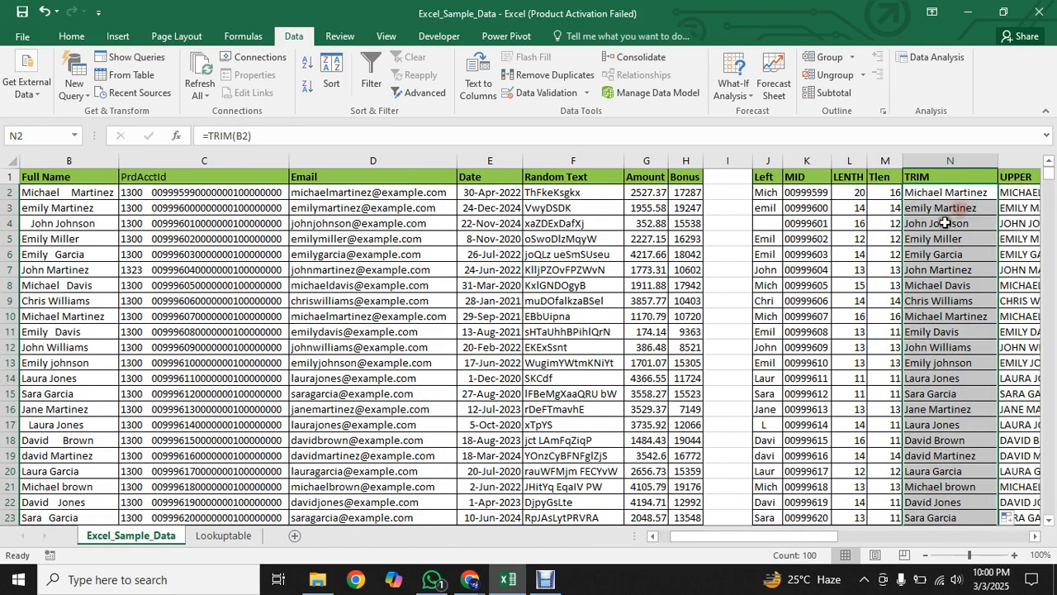
{"action": "left_click", "coordinate": [915, 229]}
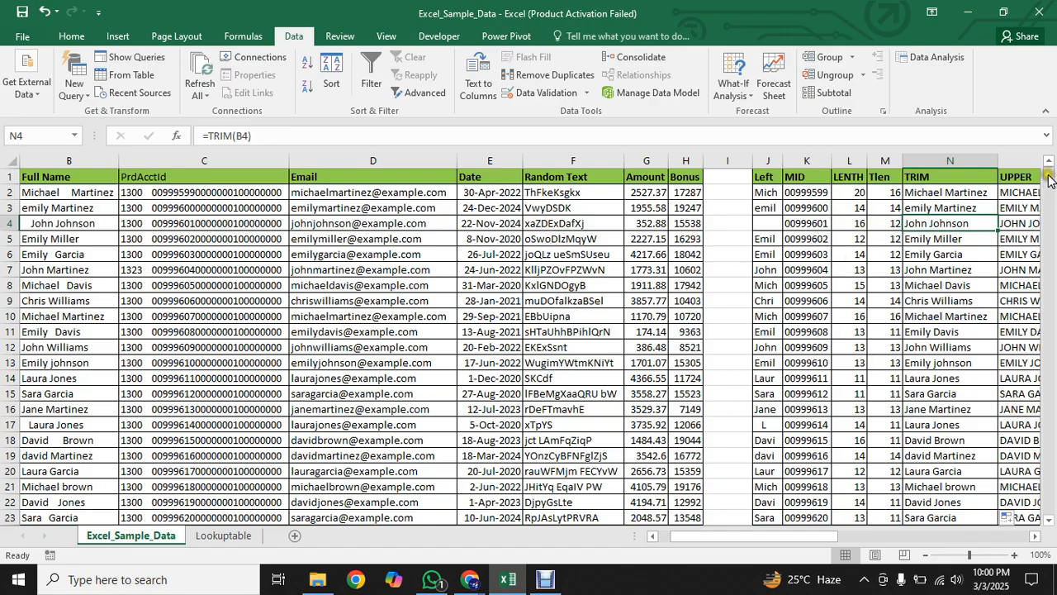
Step: Extend the TRIM formulas in N2:N101 down to row 739 and inspect the formulas in L726 and N726
{"action": "left_click", "coordinate": [927, 191]}
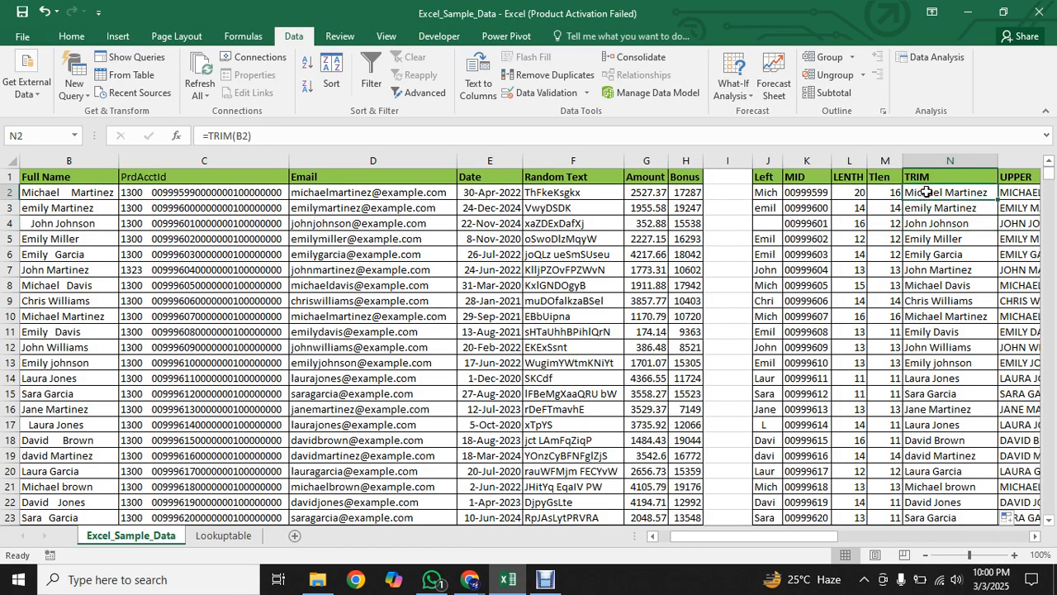
{"action": "key", "text": "ctrl+shift+Down"}
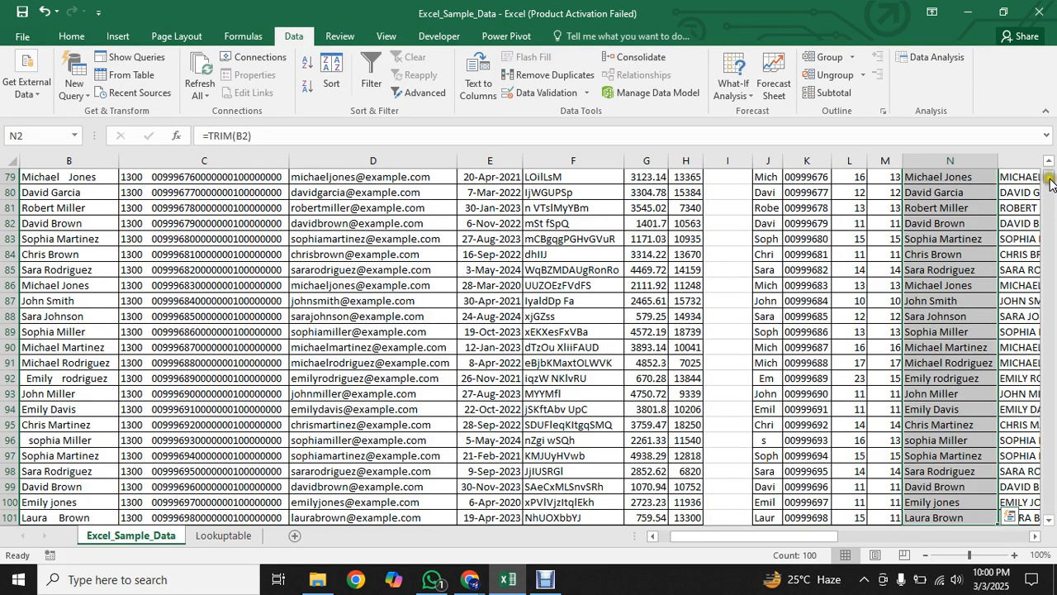
{"action": "left_click_drag", "start_coordinate": [1049, 177], "coordinate": [1052, 184]}
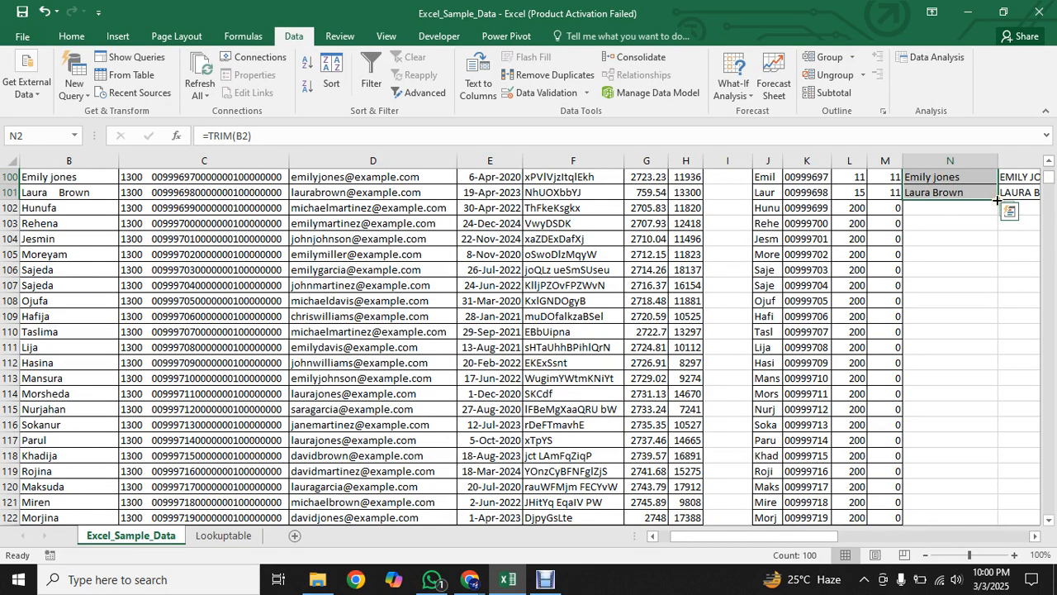
{"action": "left_click_drag", "start_coordinate": [997, 199], "coordinate": [997, 590]}
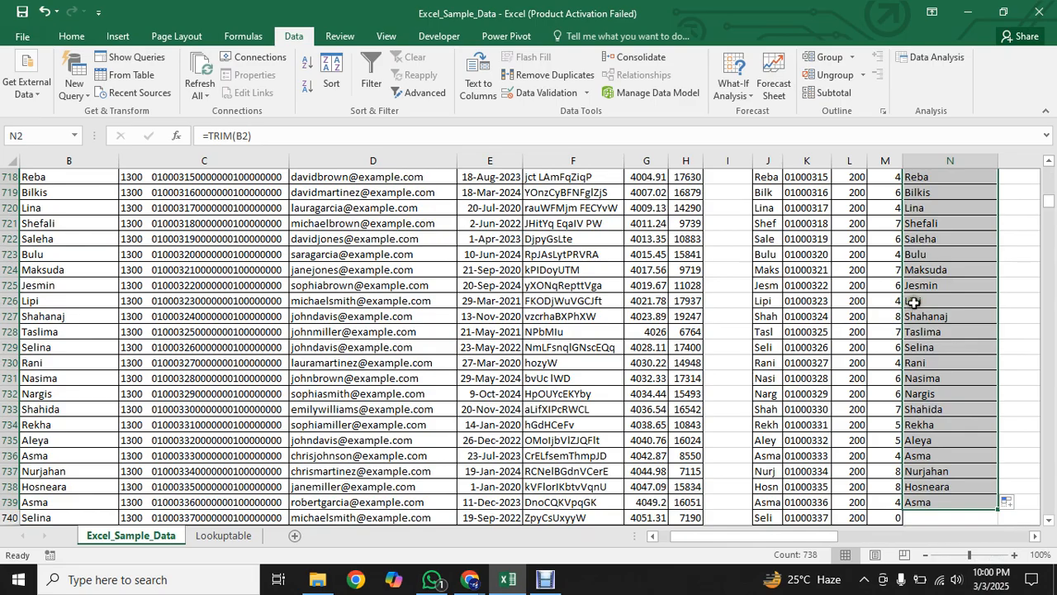
{"action": "left_click", "coordinate": [851, 302]}
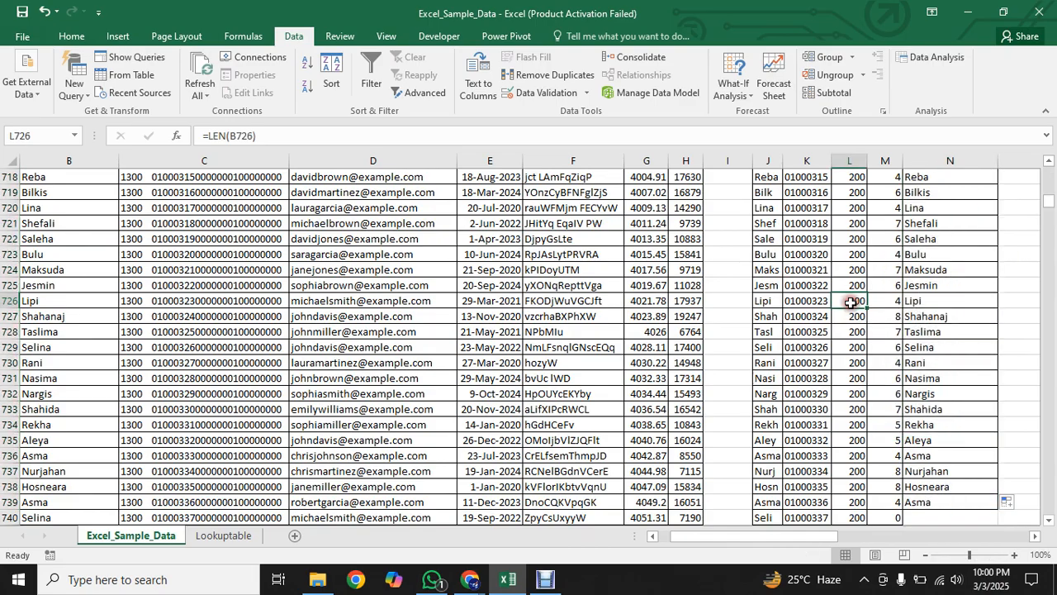
{"action": "left_click", "coordinate": [928, 303]}
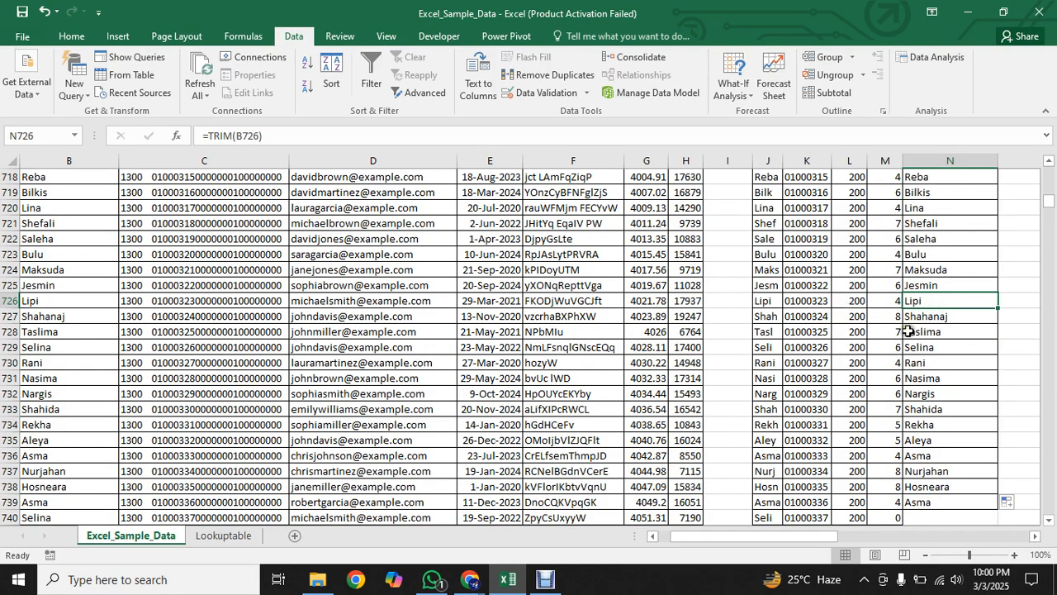
Step: Enter =TRIM(B8605) in N8605, the last data row of the TRIM column, and return to row 739
{"action": "left_click_drag", "start_coordinate": [1048, 207], "coordinate": [1047, 526]}
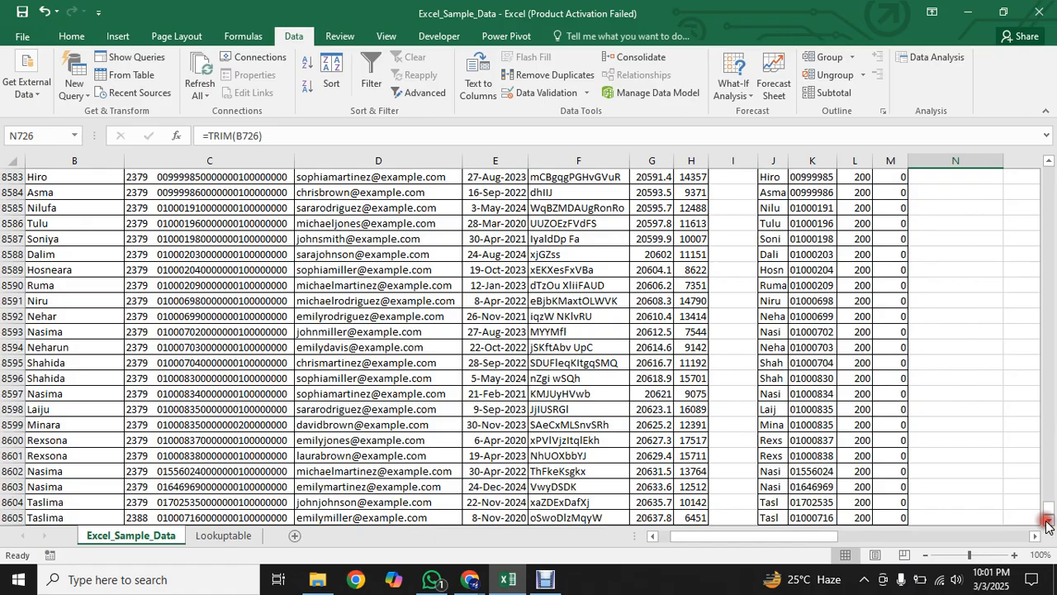
{"action": "left_click", "coordinate": [924, 519]}
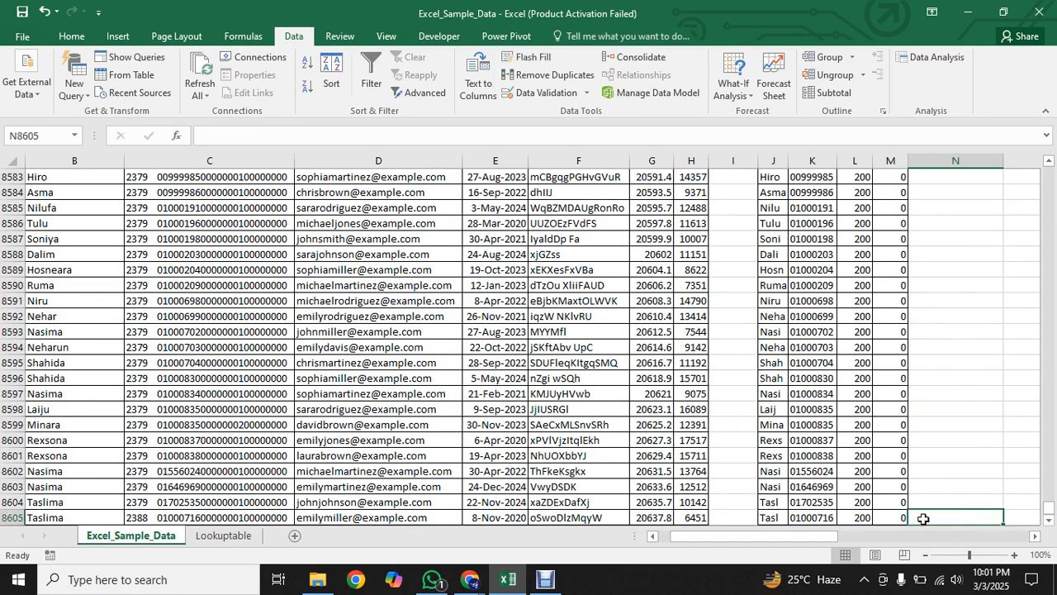
{"action": "type", "text": "="}
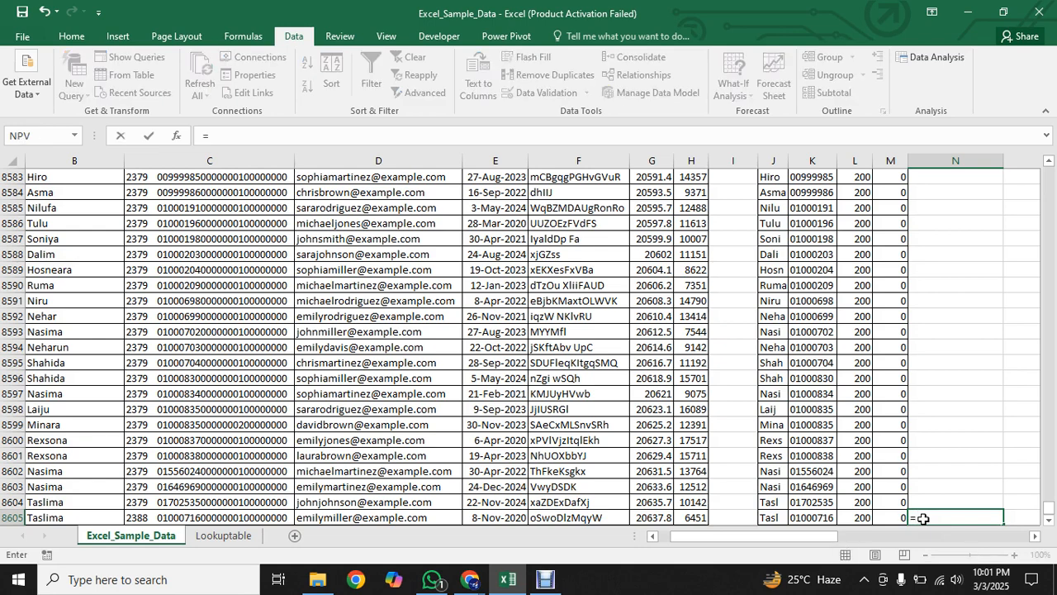
{"action": "type", "text": "trim"}
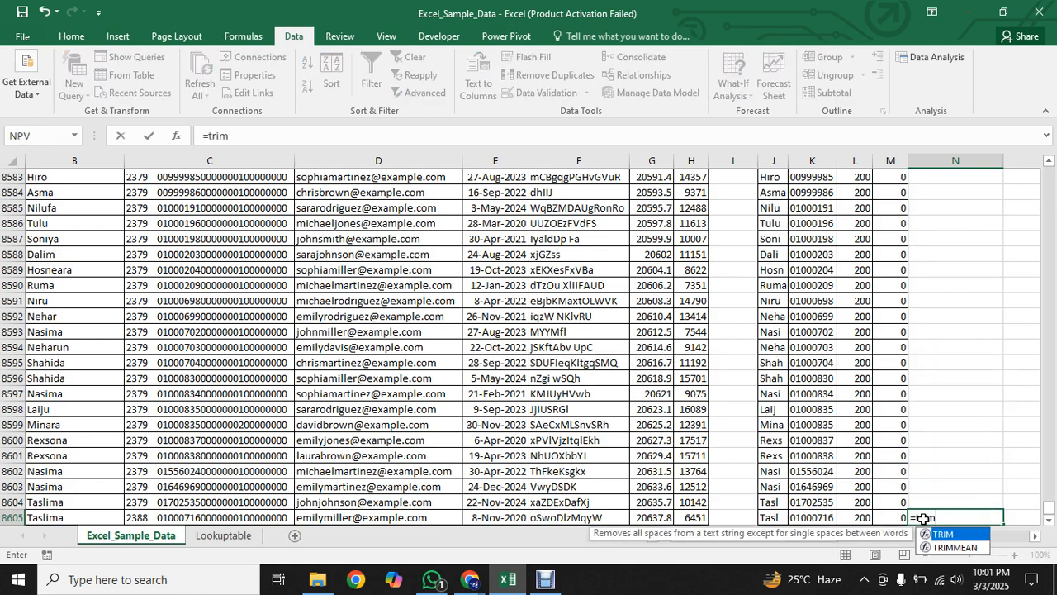
{"action": "key", "text": "Tab"}
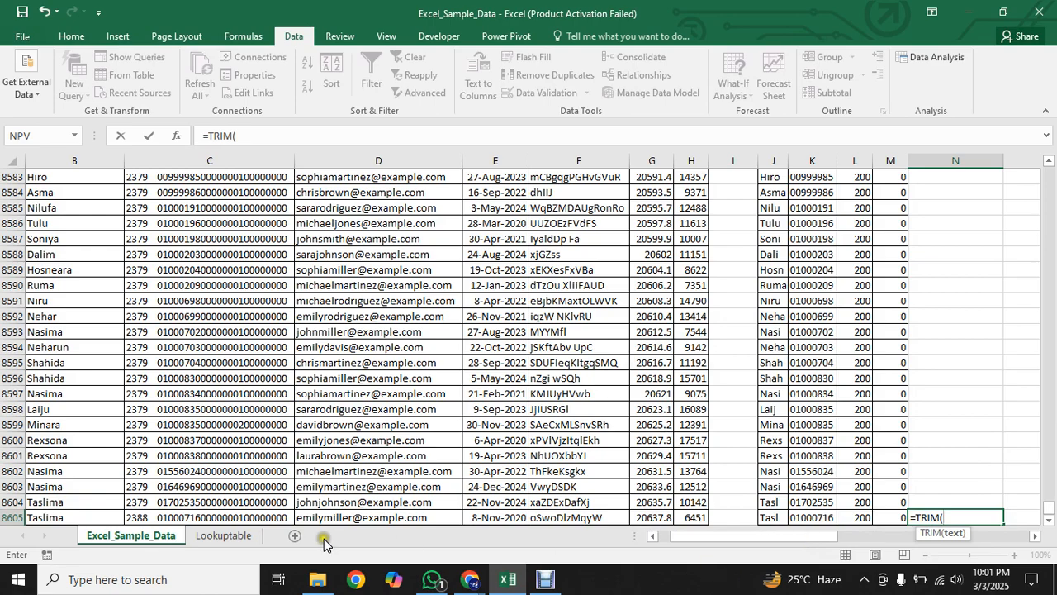
{"action": "left_click", "coordinate": [84, 517]}
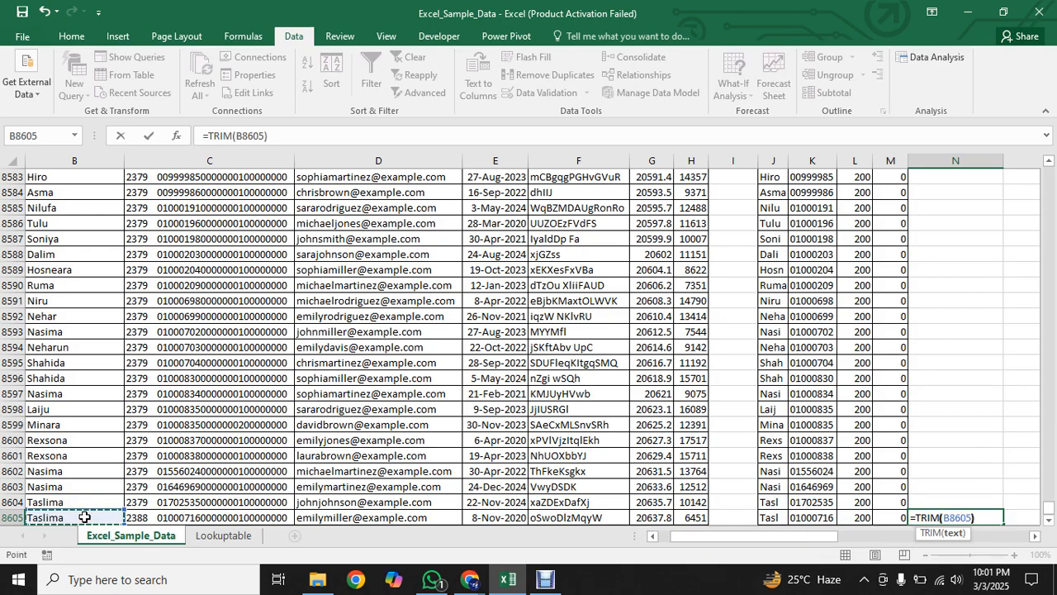
{"action": "key", "text": "Return"}
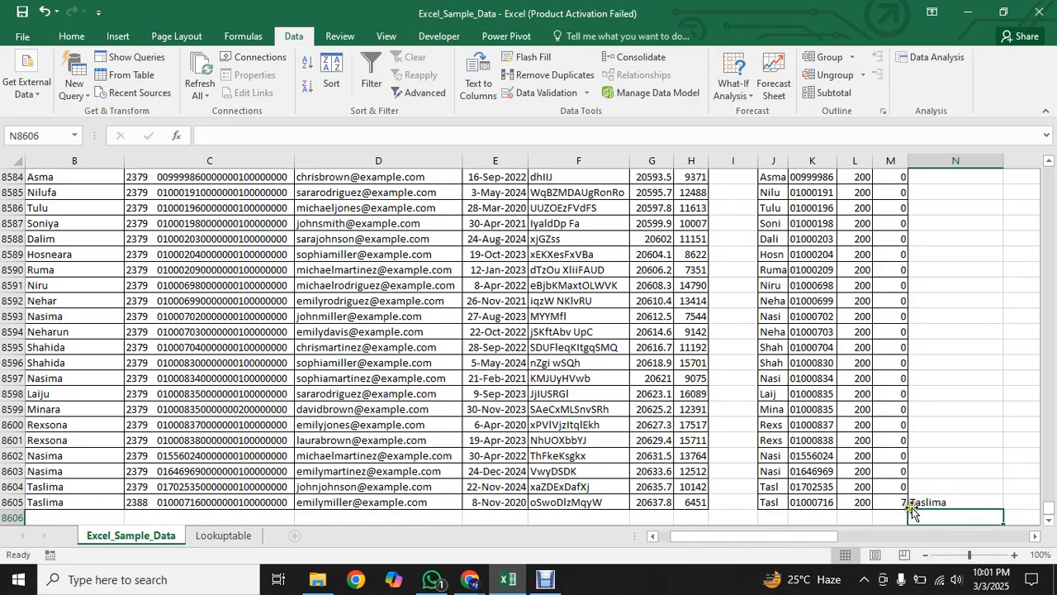
{"action": "left_click_drag", "start_coordinate": [1052, 506], "coordinate": [1048, 205]}
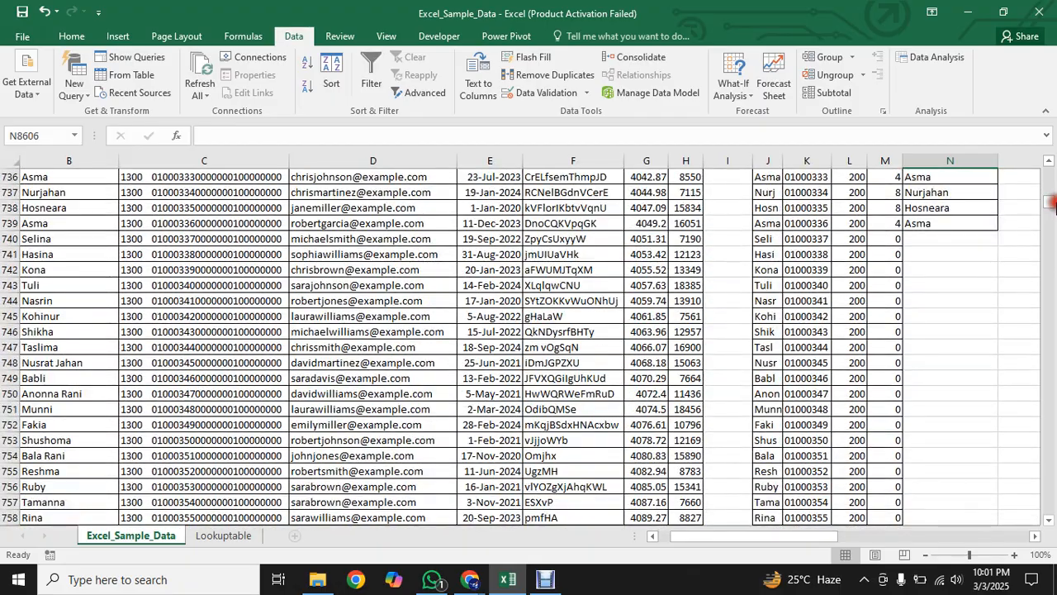
Step: Fill the TRIM formula from N739 down the remaining rows of the TRIM column and return to the header row
{"action": "left_click", "coordinate": [942, 223]}
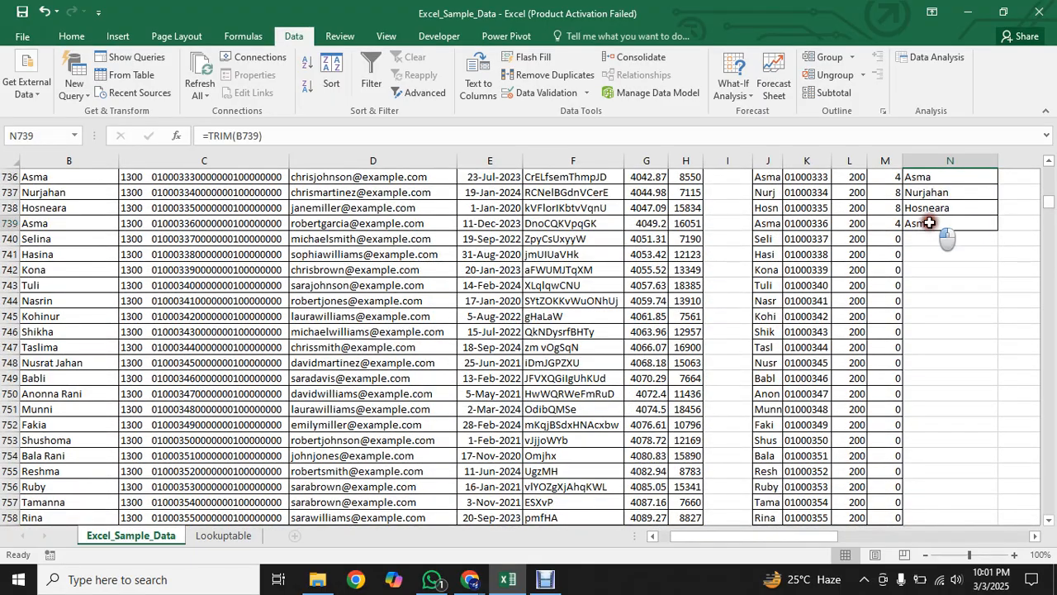
{"action": "double_click", "coordinate": [998, 229]}
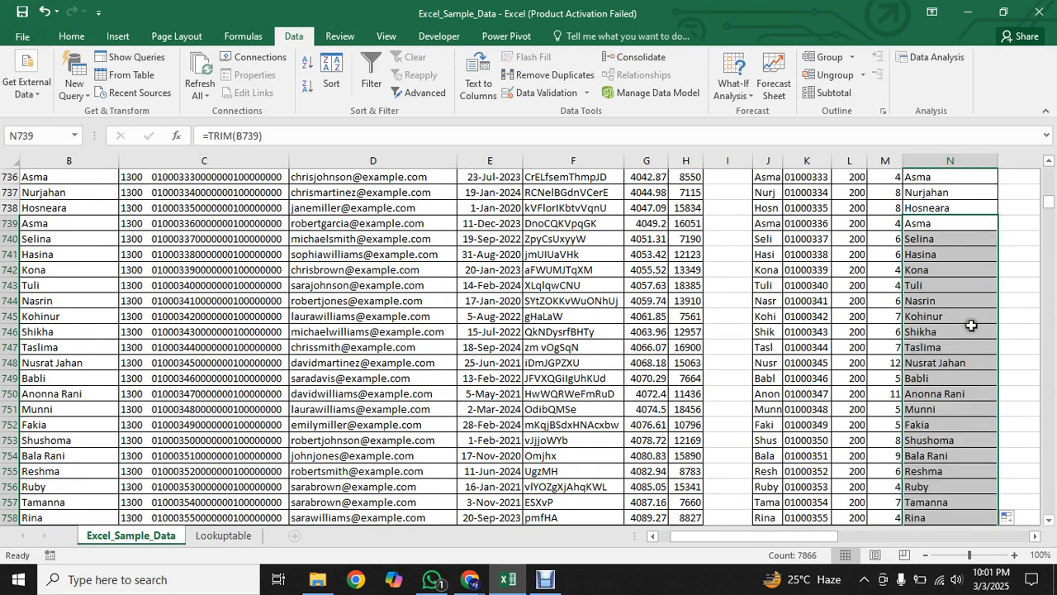
{"action": "left_click_drag", "start_coordinate": [1048, 207], "coordinate": [1050, 165]}
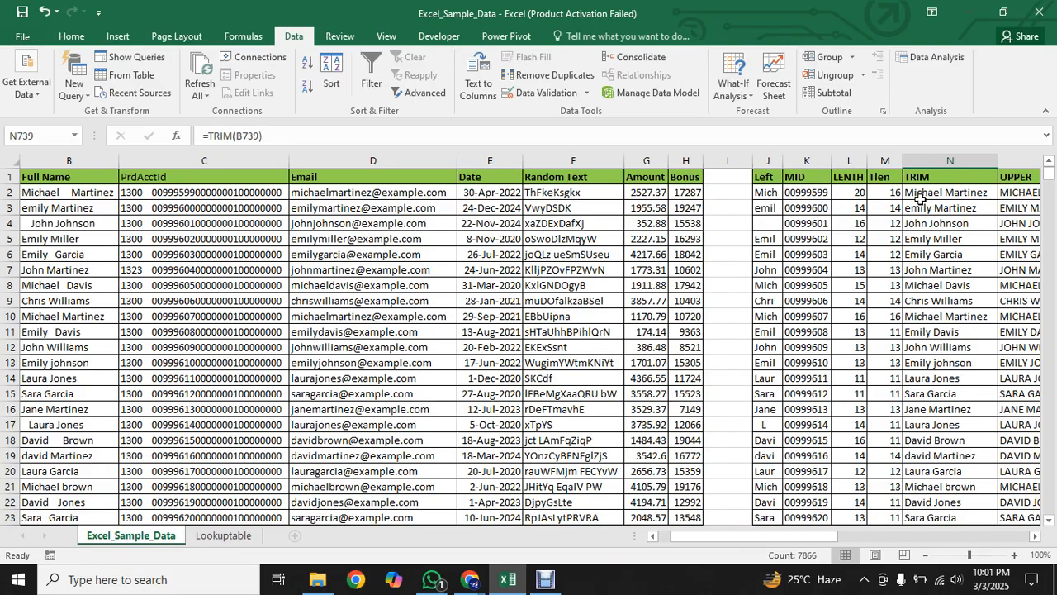
Step: Enter =UPPER(N2) in O2 to convert the trimmed name to capital letters
{"action": "left_click_drag", "start_coordinate": [729, 538], "coordinate": [754, 532]}
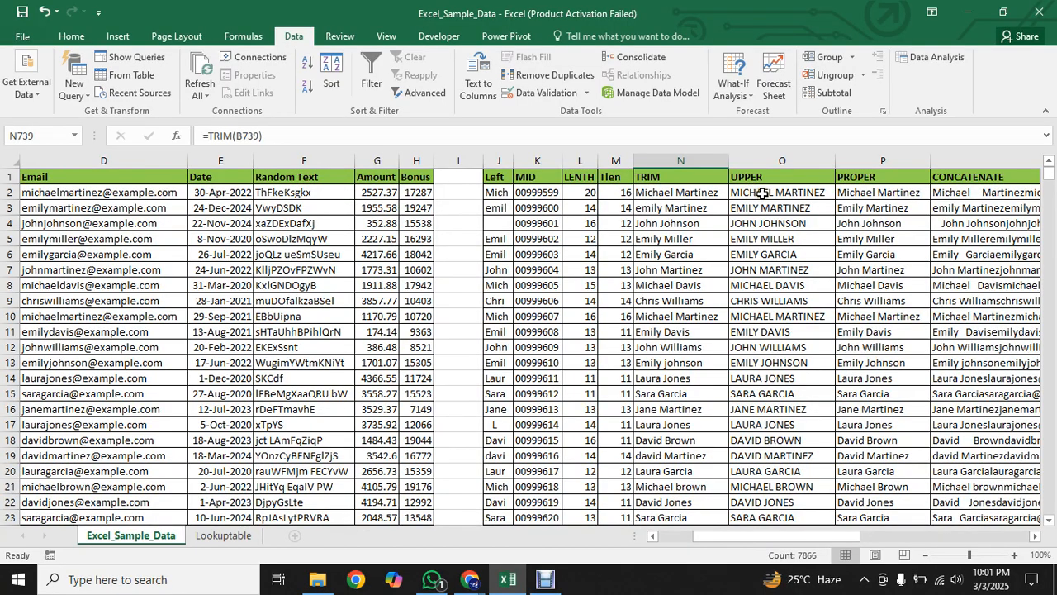
{"action": "left_click", "coordinate": [762, 194]}
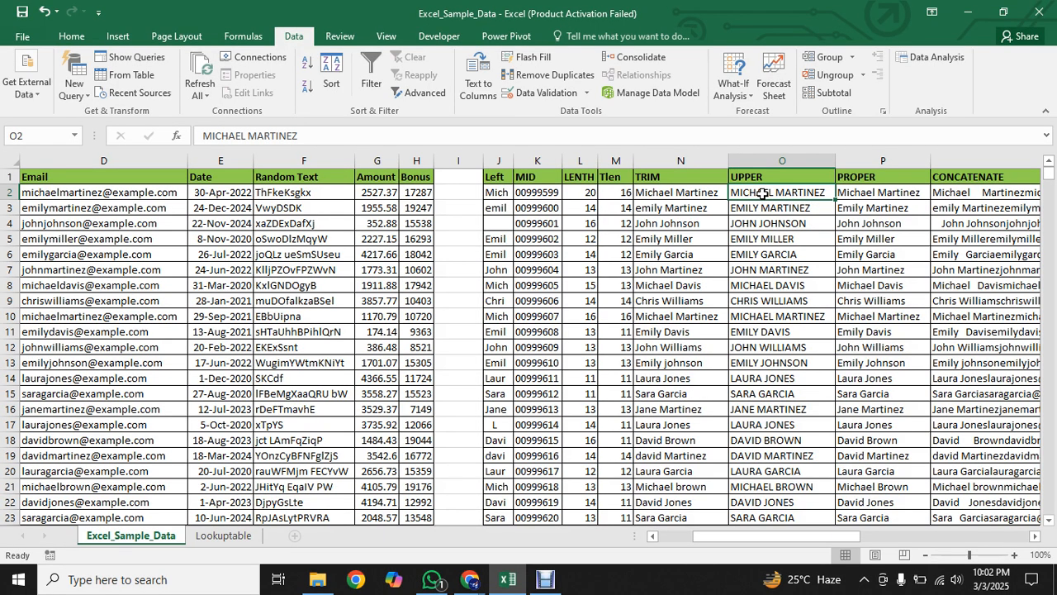
{"action": "type", "text": "=up"}
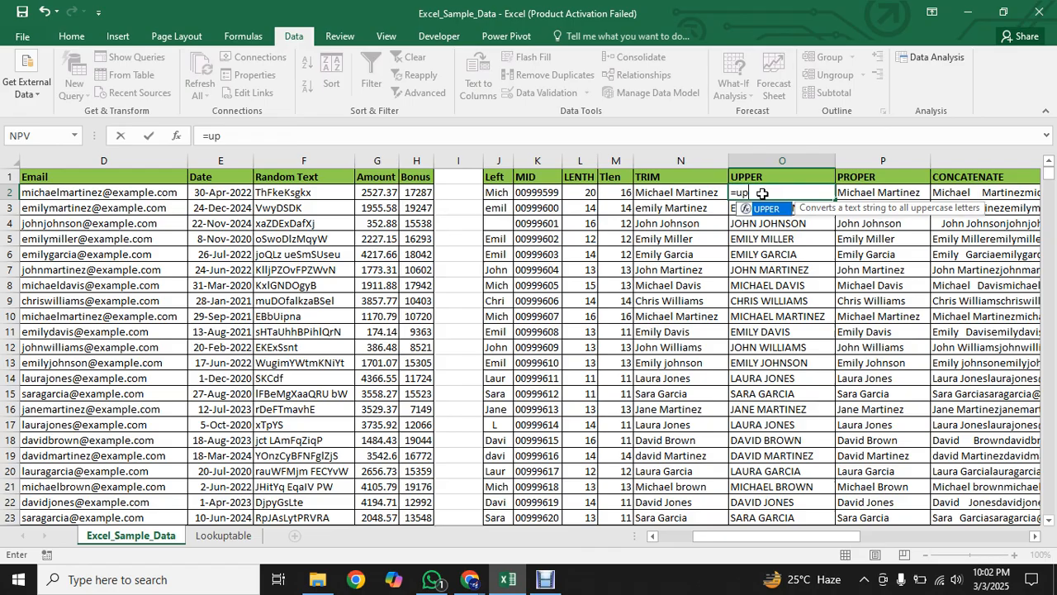
{"action": "key", "text": "Tab"}
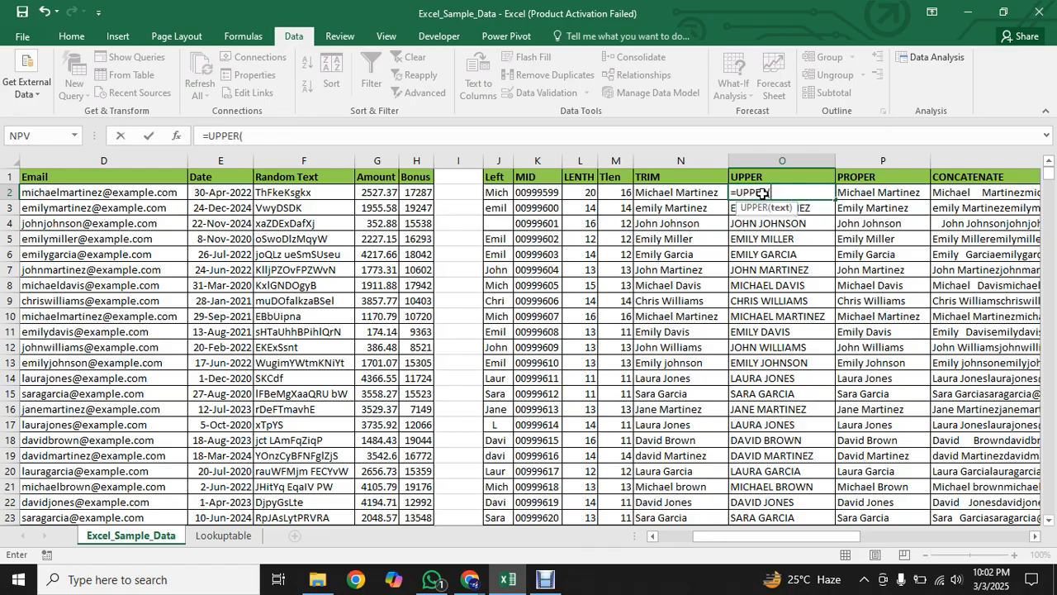
{"action": "left_click", "coordinate": [650, 192]}
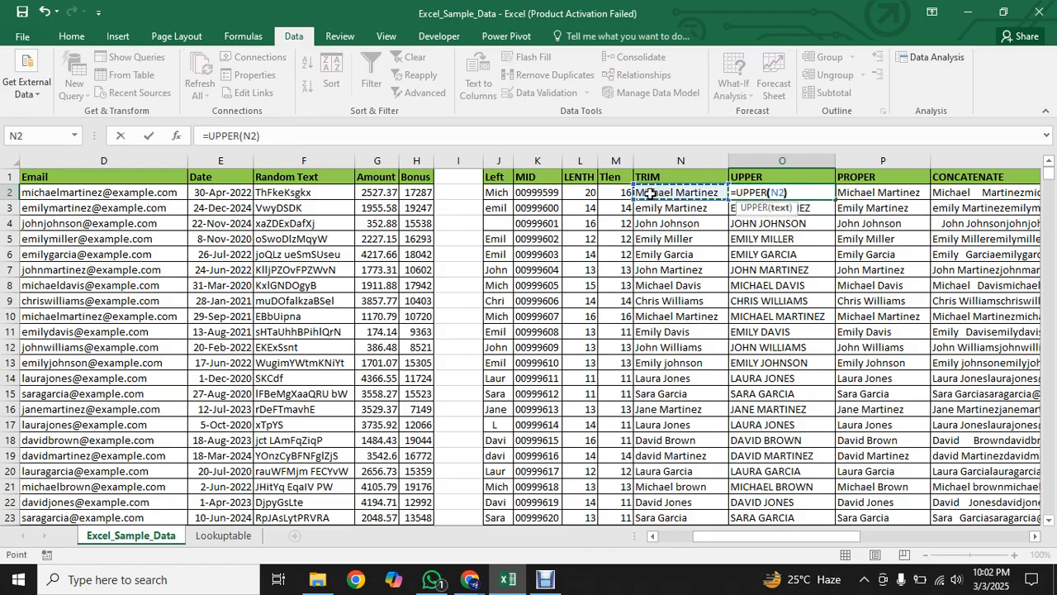
{"action": "type", "text": ")"}
{"action": "key", "text": "Return"}
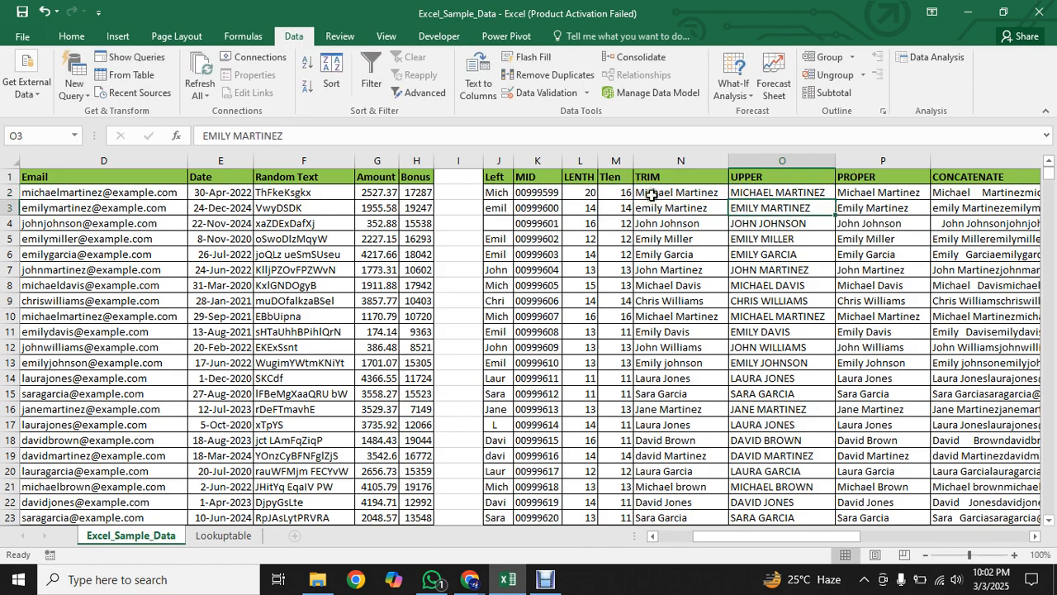
Step: Fill the UPPER formula from O2 down to row 101, and extend it to the last data row, 8605
{"action": "left_click", "coordinate": [819, 194]}
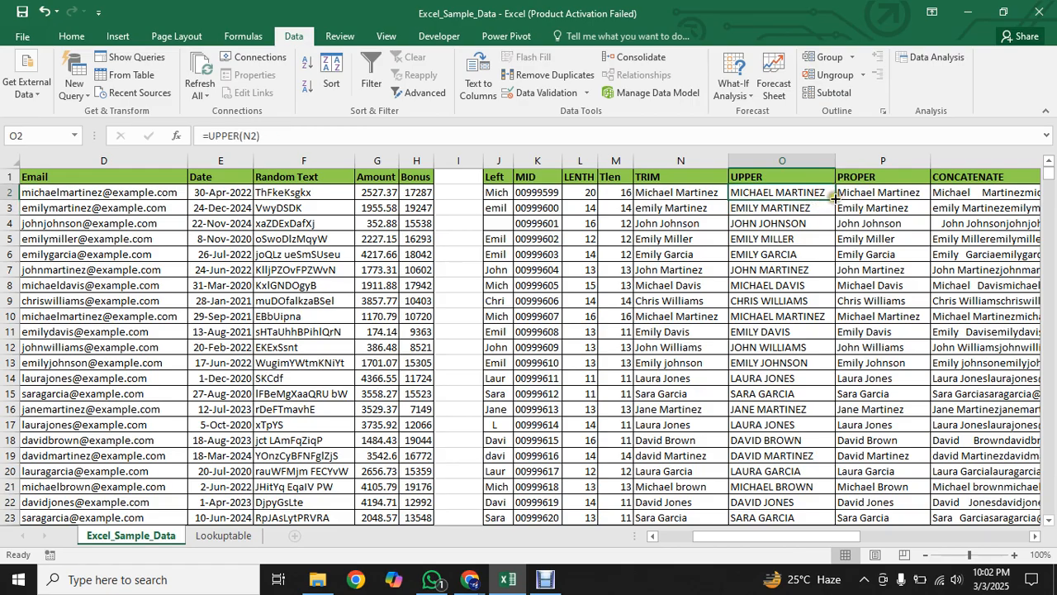
{"action": "double_click", "coordinate": [835, 199]}
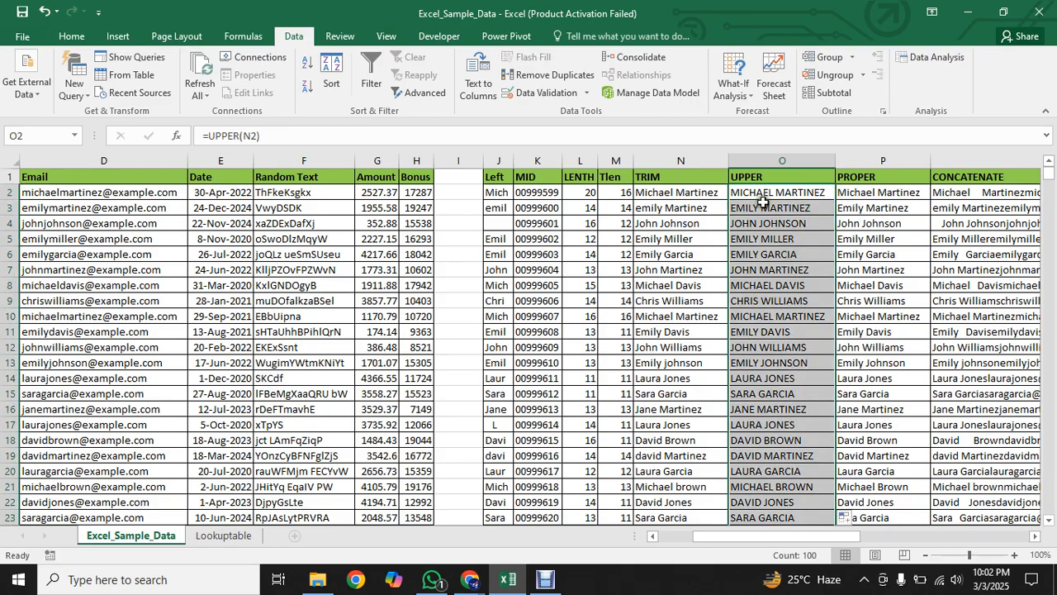
{"action": "scroll", "coordinate": [762, 193], "scroll_direction": "down", "scroll_amount": 20}
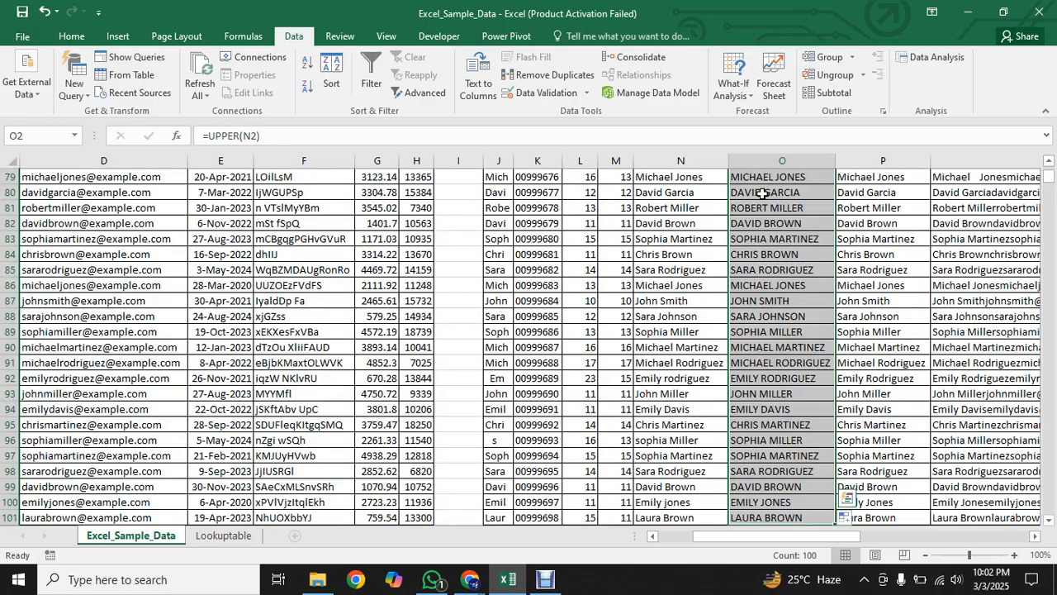
{"action": "left_click_drag", "start_coordinate": [1049, 176], "coordinate": [1050, 186]}
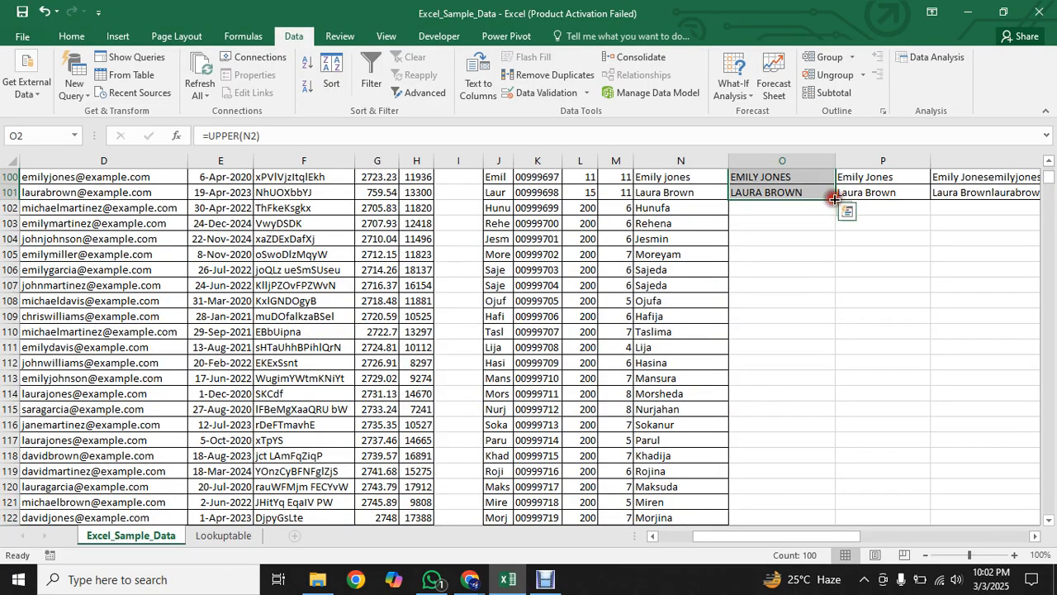
{"action": "double_click", "coordinate": [834, 198]}
{"action": "left_click_drag", "start_coordinate": [1046, 176], "coordinate": [1047, 164]}
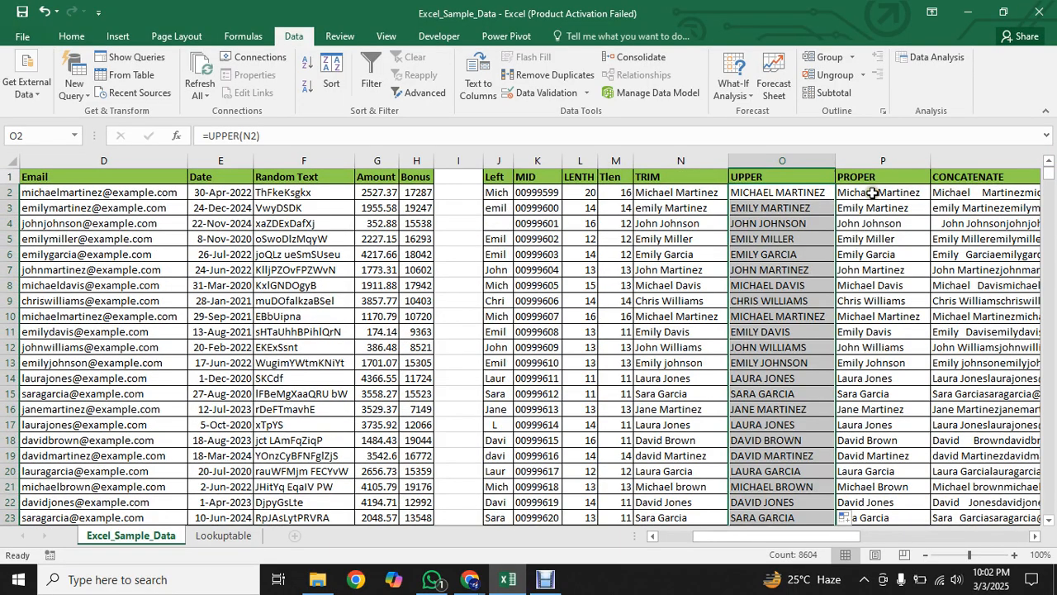
Step: Enter =PROPER(N2) in P2 to capitalize the first letter of each word in the trimmed name
{"action": "left_click", "coordinate": [873, 192]}
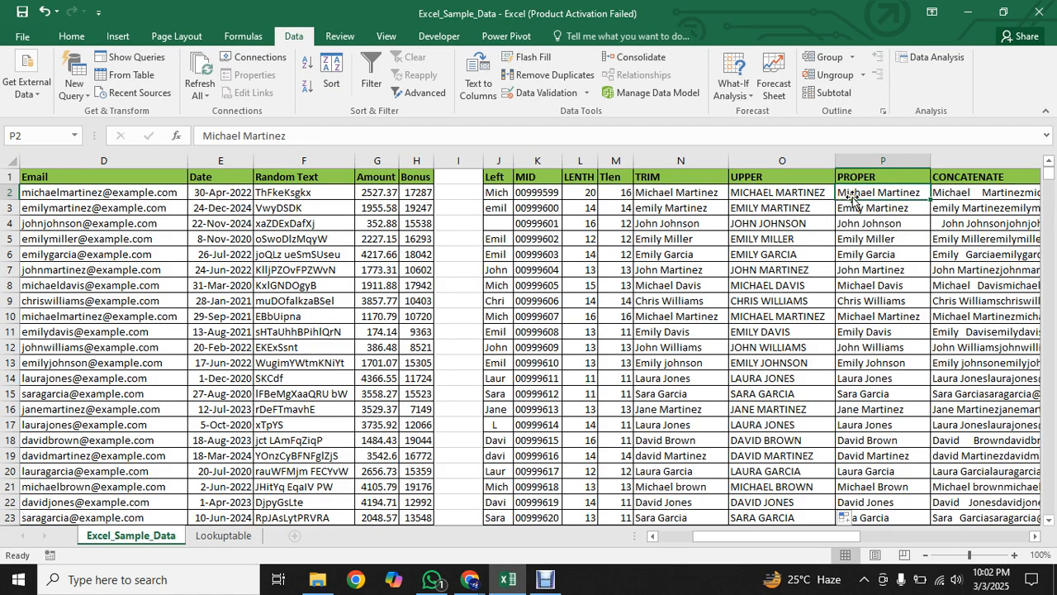
{"action": "type", "text": "="}
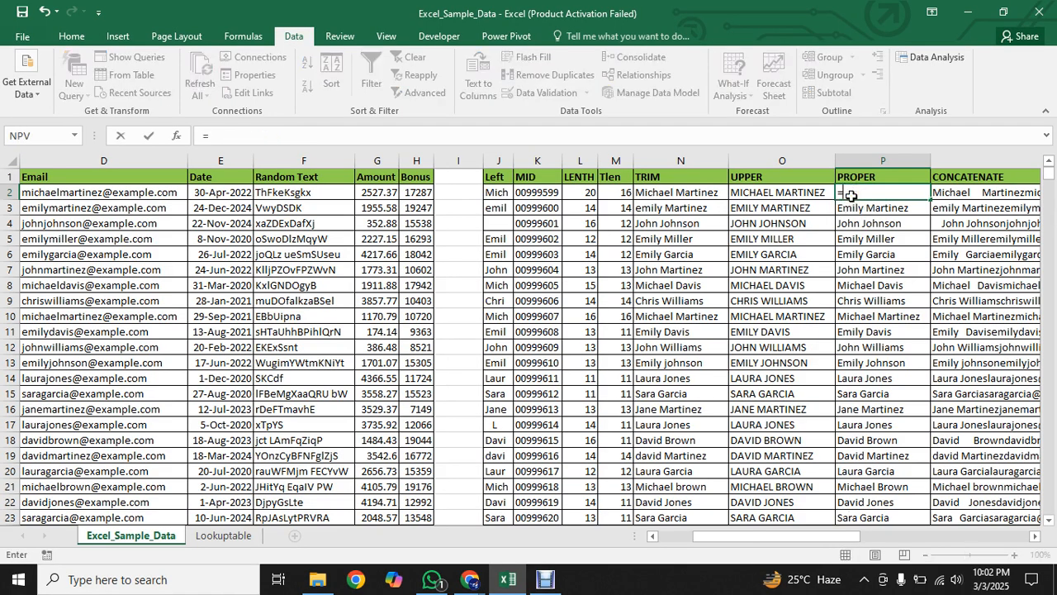
{"action": "type", "text": "pr"}
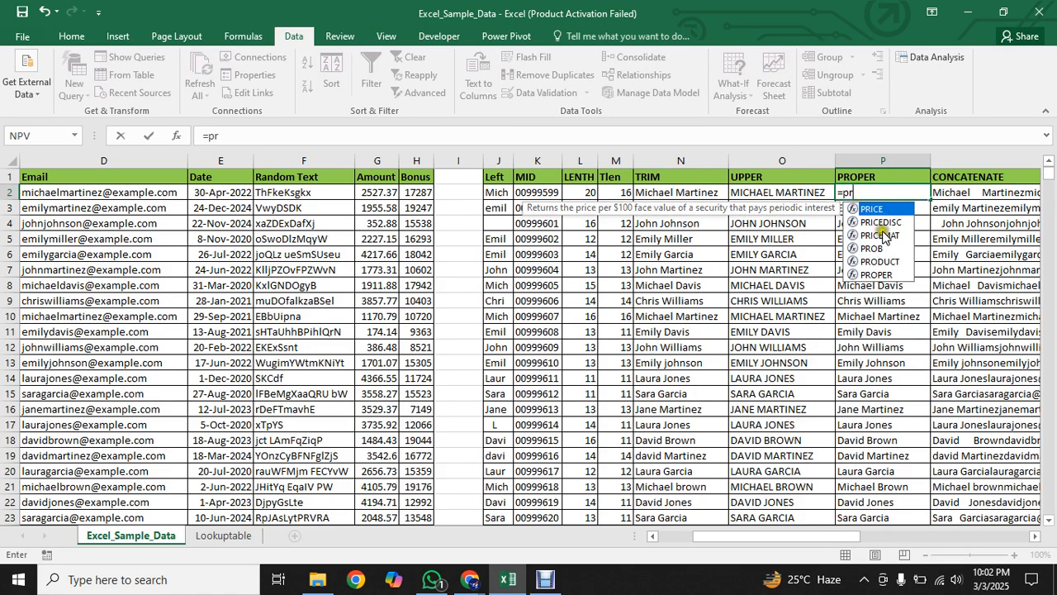
{"action": "double_click", "coordinate": [877, 275]}
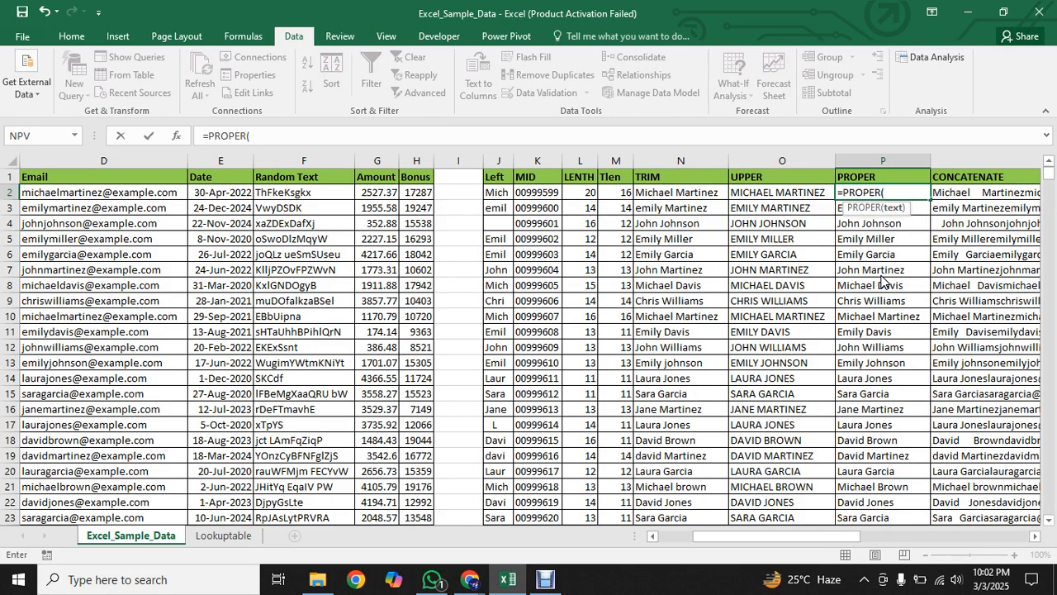
{"action": "left_click", "coordinate": [665, 195]}
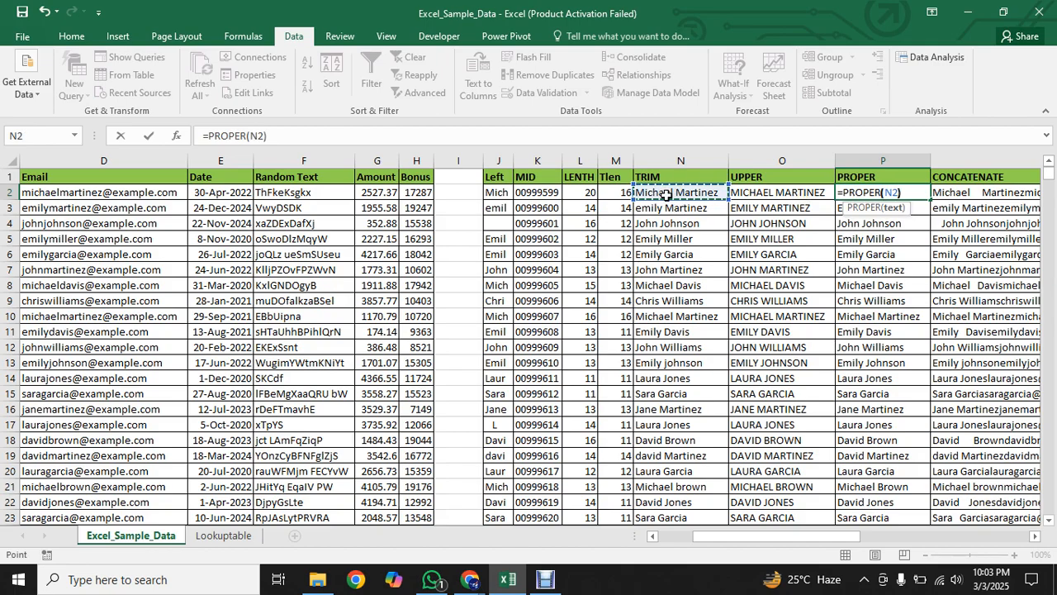
{"action": "key", "text": "Return"}
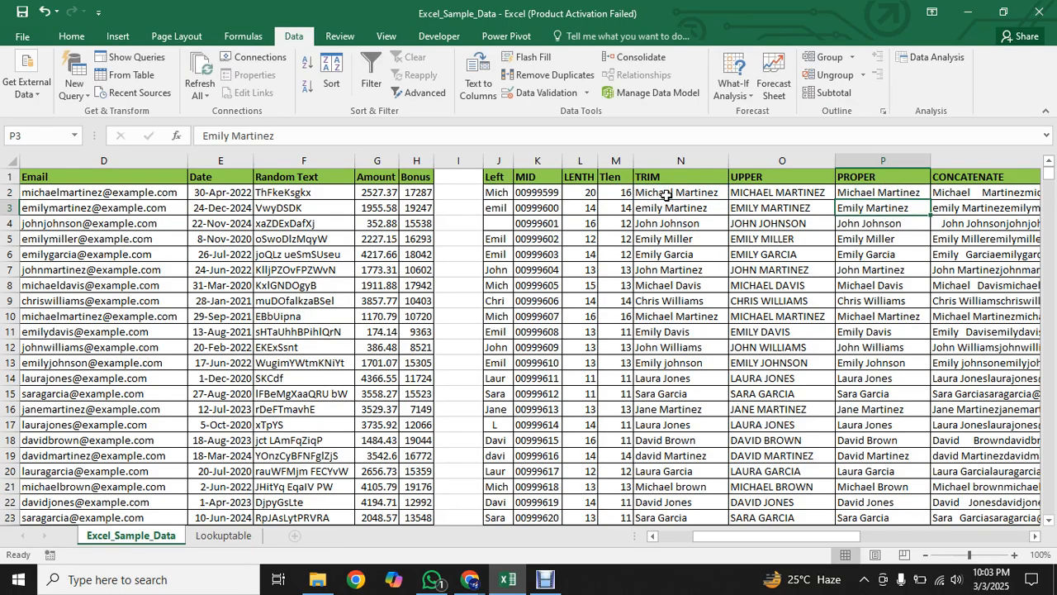
Step: Fill the PROPER formula from P2 down to row 101 and compare the entries in N3 and P3
{"action": "left_click", "coordinate": [887, 192]}
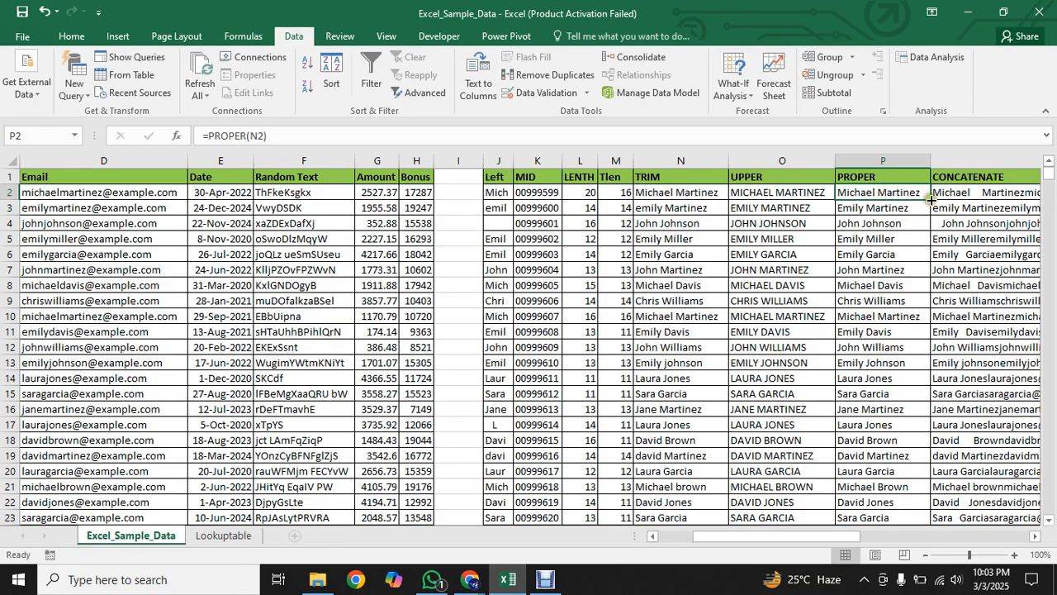
{"action": "double_click", "coordinate": [931, 200]}
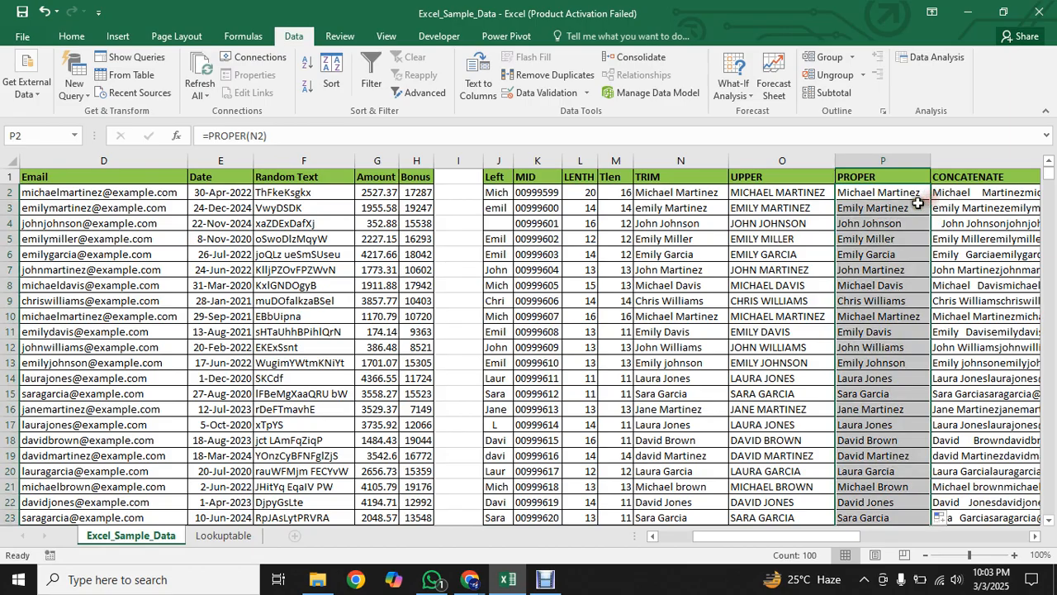
{"action": "left_click", "coordinate": [649, 213]}
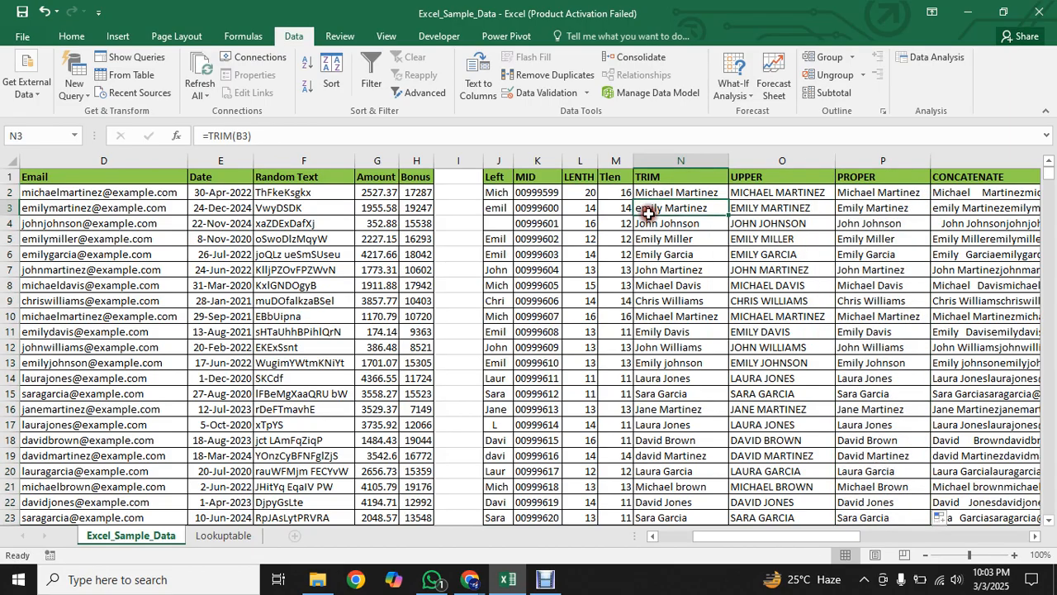
{"action": "left_click", "coordinate": [849, 210]}
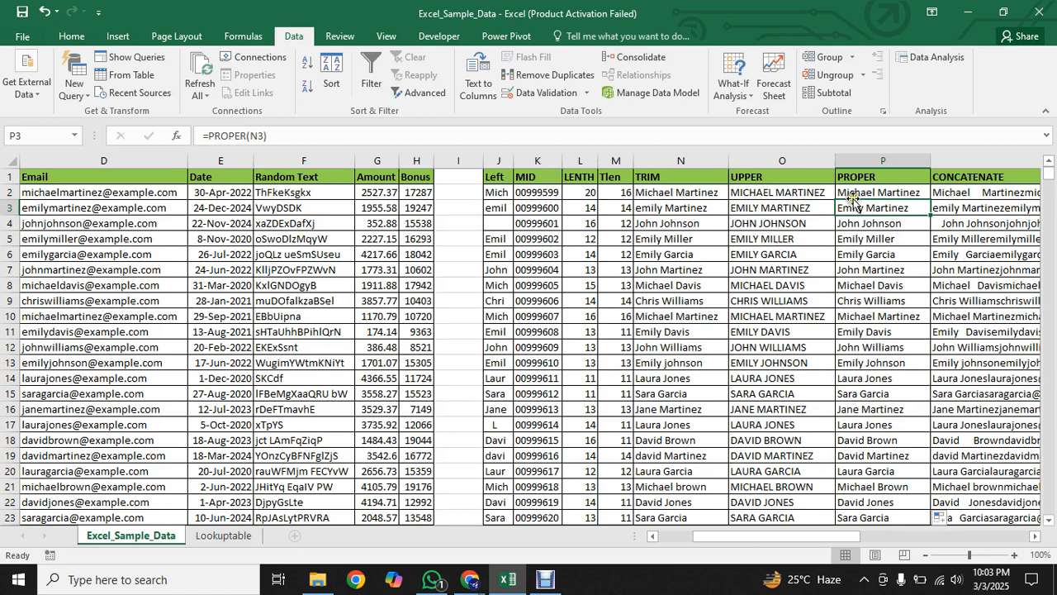
Step: Extend the PROPER formulas in P2:P101 down to row 8605 and return to the header row
{"action": "left_click", "coordinate": [852, 194]}
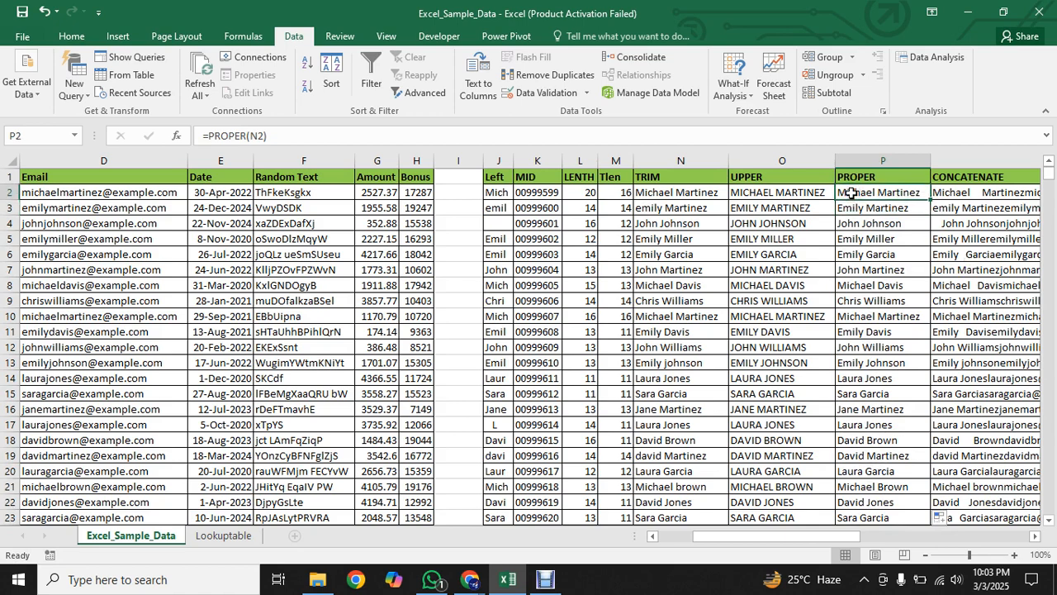
{"action": "key", "text": "ctrl+shift+Down"}
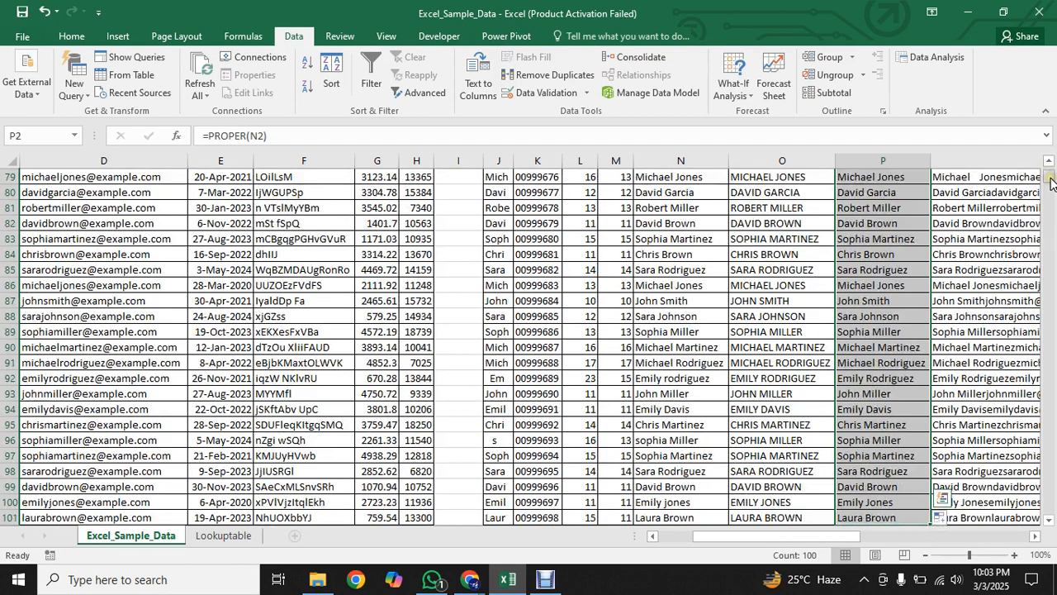
{"action": "left_click_drag", "start_coordinate": [1049, 175], "coordinate": [1051, 180]}
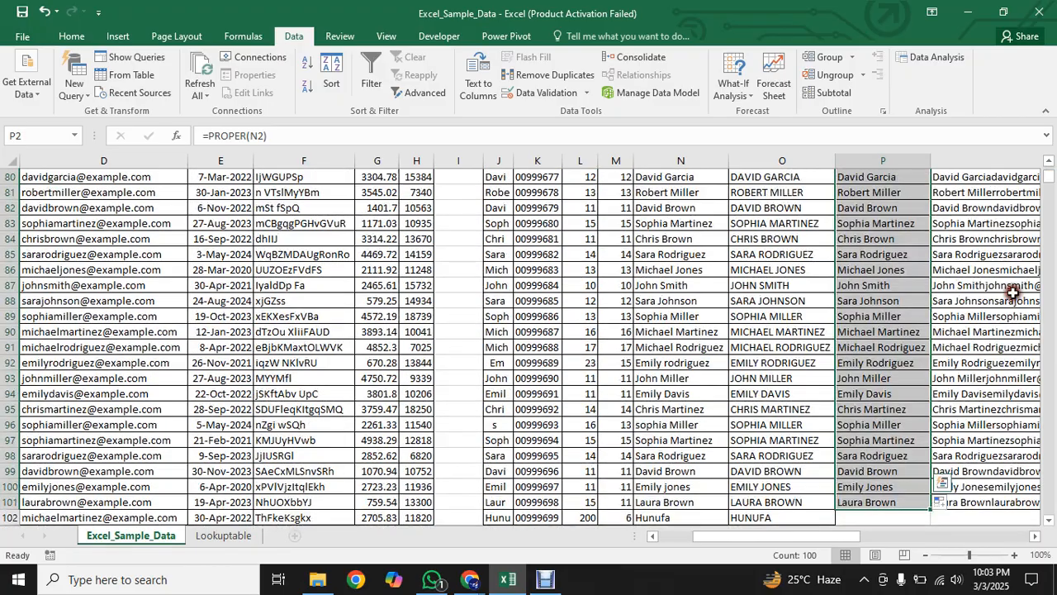
{"action": "double_click", "coordinate": [929, 508]}
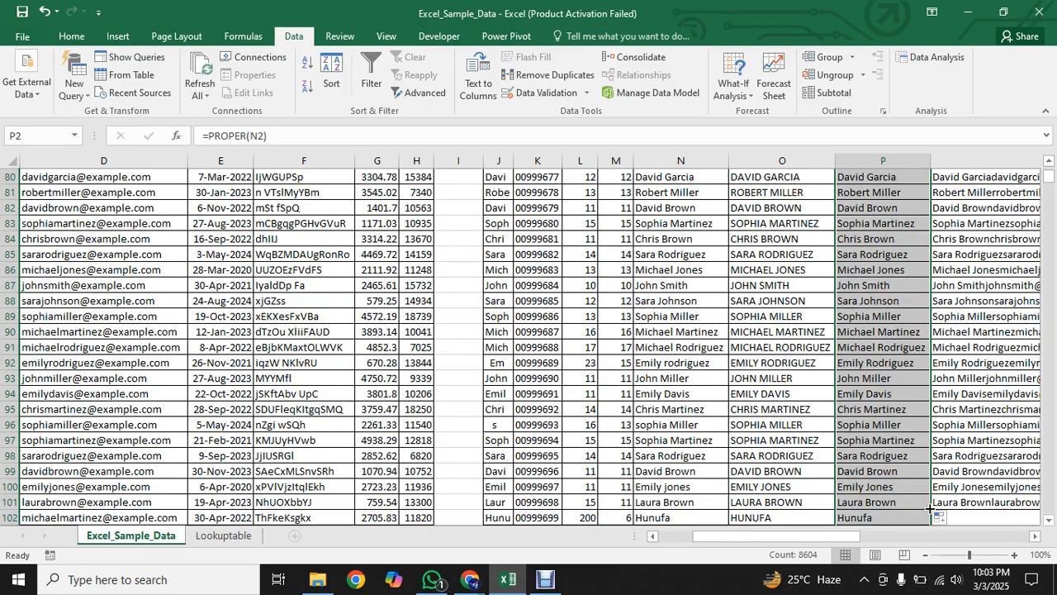
{"action": "mouse_move", "coordinate": [1051, 176]}
{"action": "left_mouse_down"}
{"action": "mouse_move", "coordinate": [1051, 508]}
{"action": "mouse_move", "coordinate": [1051, 158]}
{"action": "left_mouse_up"}
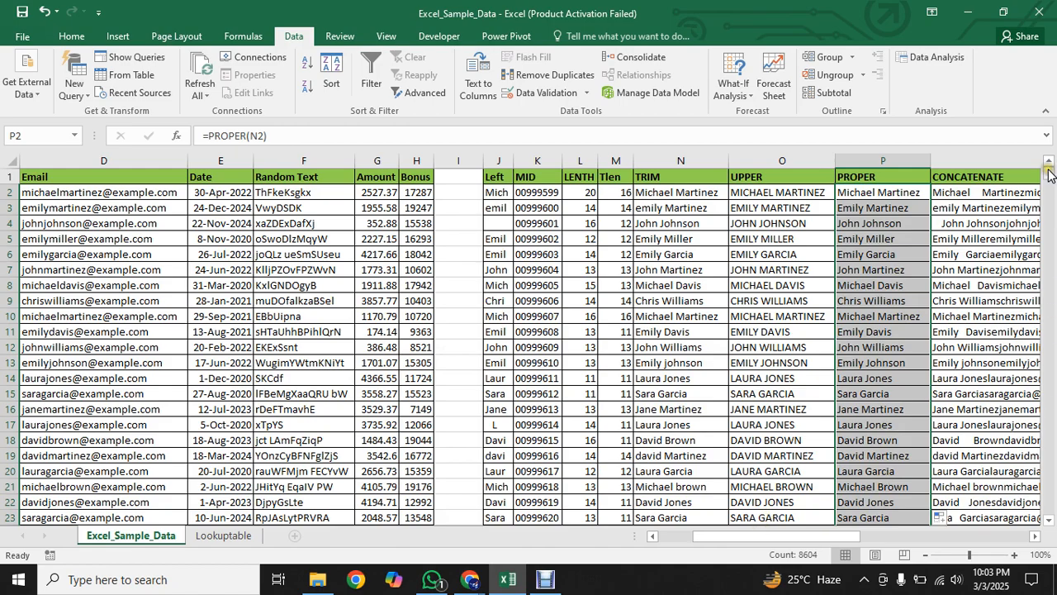
Step: Change the surname's capital initial to a lowercase g in the Full Name cell B23
{"action": "left_click_drag", "start_coordinate": [716, 537], "coordinate": [677, 538]}
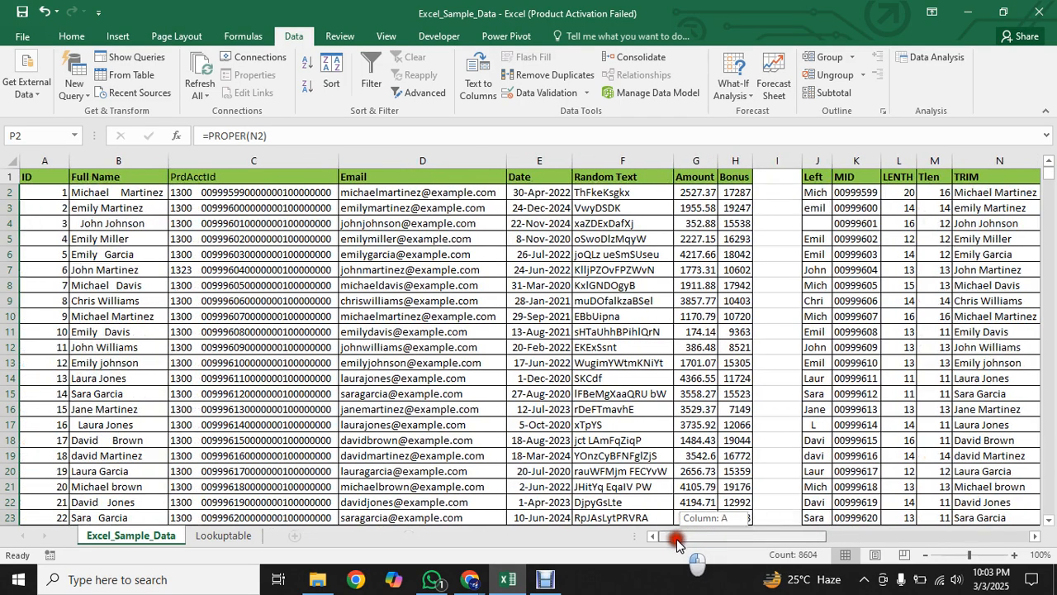
{"action": "double_click", "coordinate": [108, 517]}
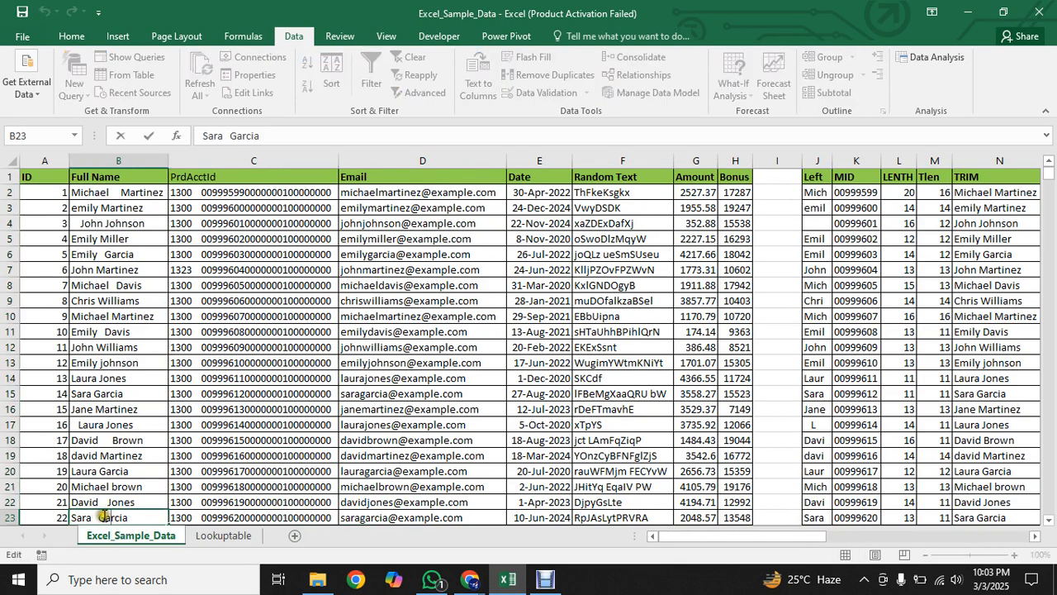
{"action": "key", "text": "BackSpace"}
{"action": "type", "text": "g"}
{"action": "left_click", "coordinate": [188, 501]}
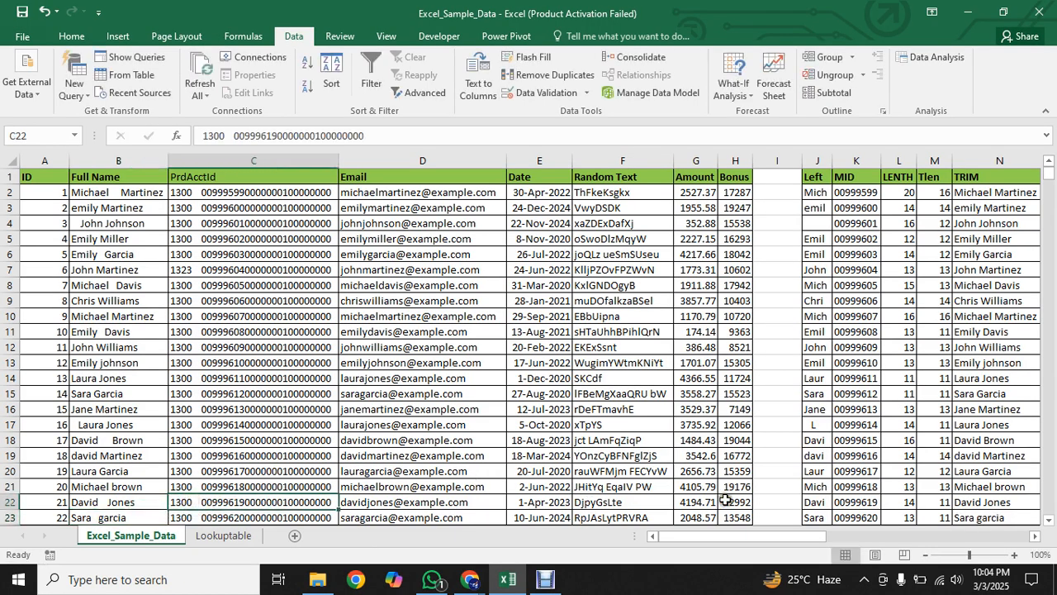
Step: Check the UPPER formula in O23 and the PROPER formula in P23 against the edited name
{"action": "left_click_drag", "start_coordinate": [760, 540], "coordinate": [783, 545]}
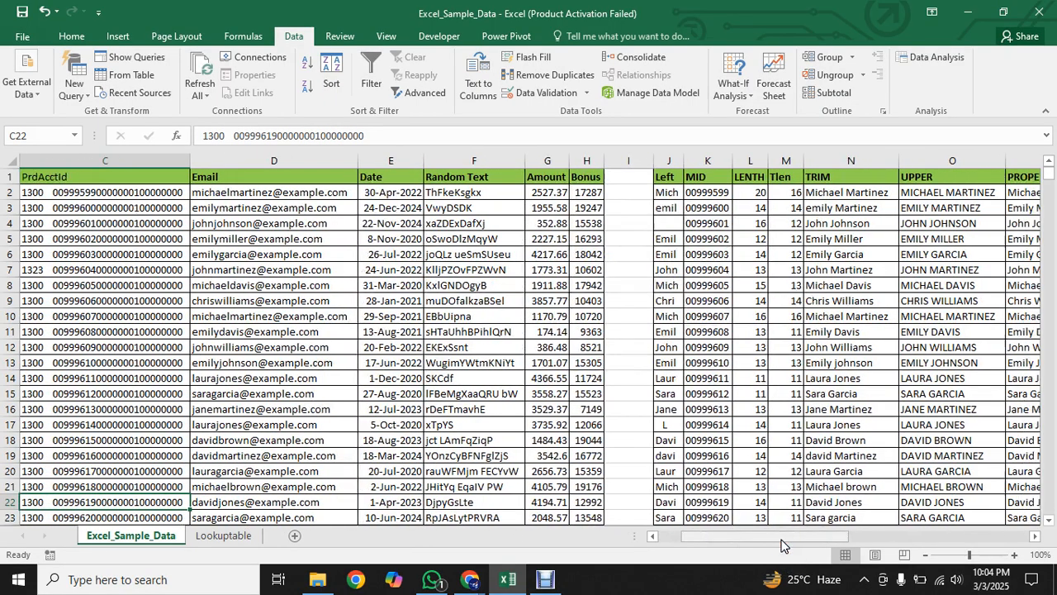
{"action": "left_click", "coordinate": [923, 517]}
{"action": "left_click_drag", "start_coordinate": [799, 535], "coordinate": [809, 541]}
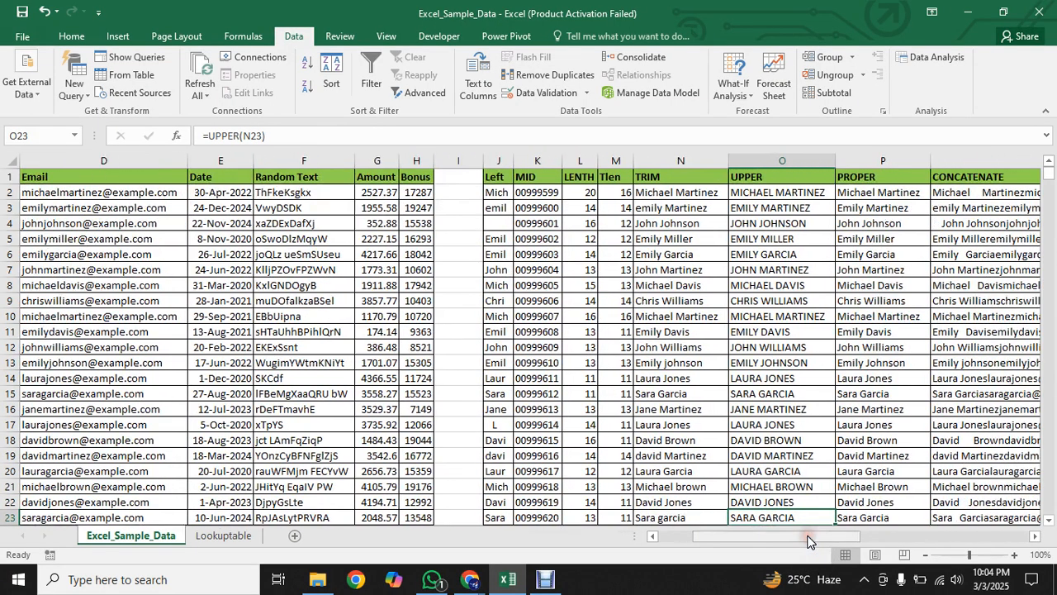
{"action": "left_click", "coordinate": [870, 516]}
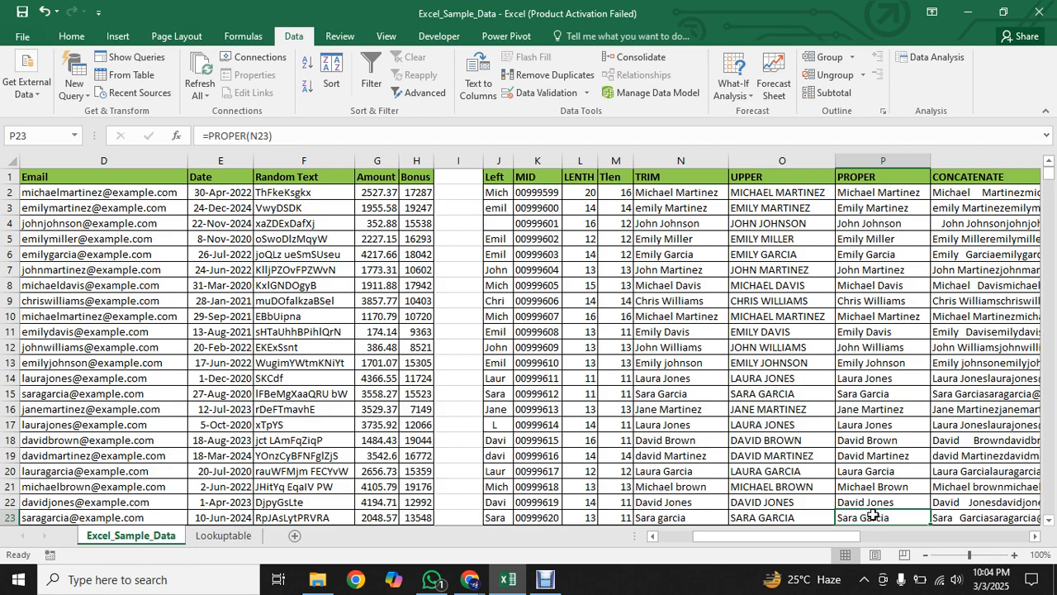
{"action": "left_click", "coordinate": [681, 176]}
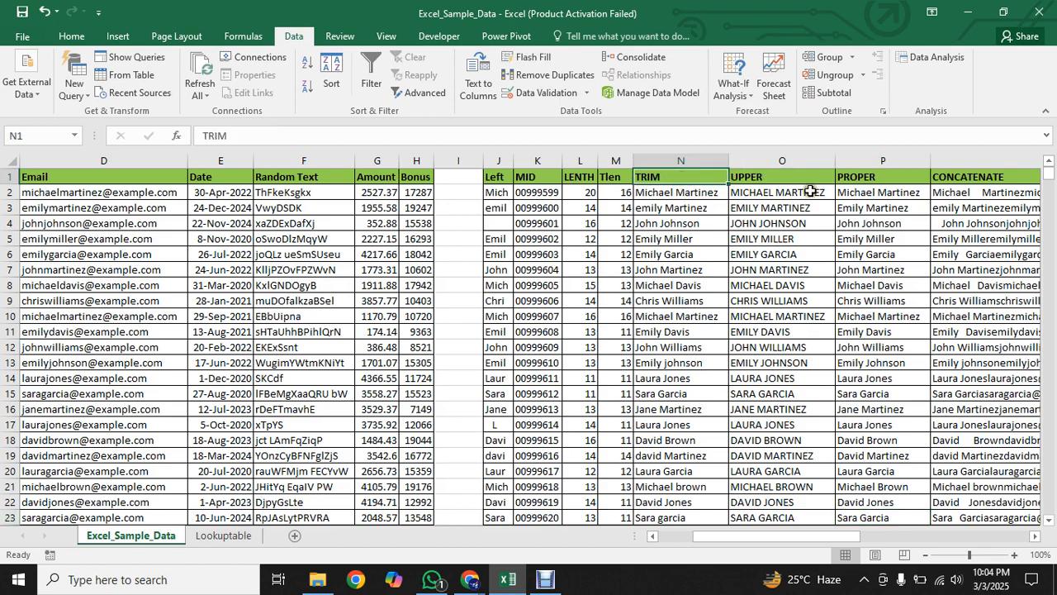
{"action": "left_click", "coordinate": [863, 174]}
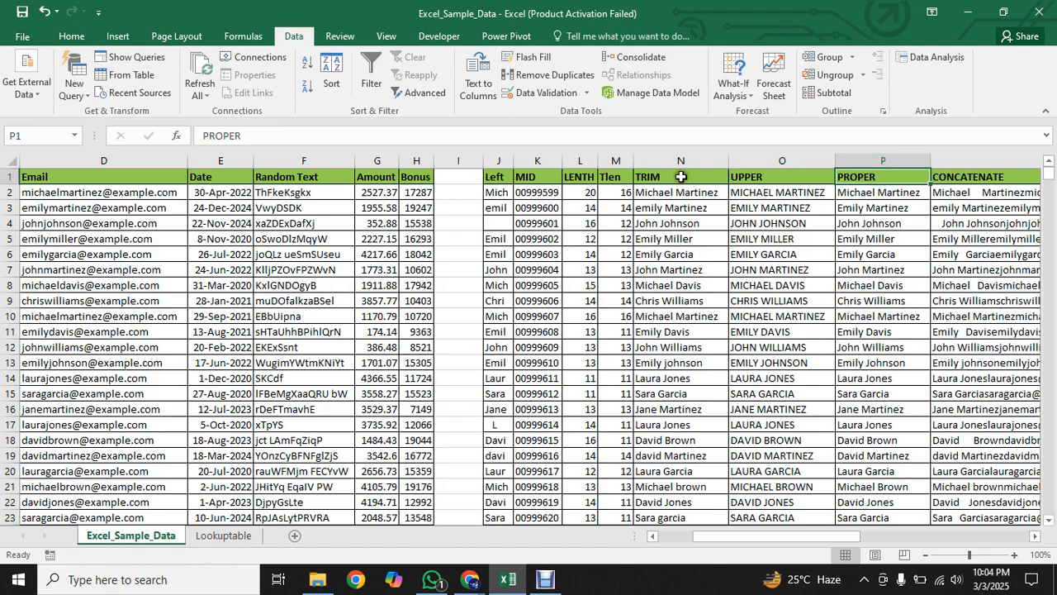
{"action": "left_click_drag", "start_coordinate": [696, 536], "coordinate": [675, 539]}
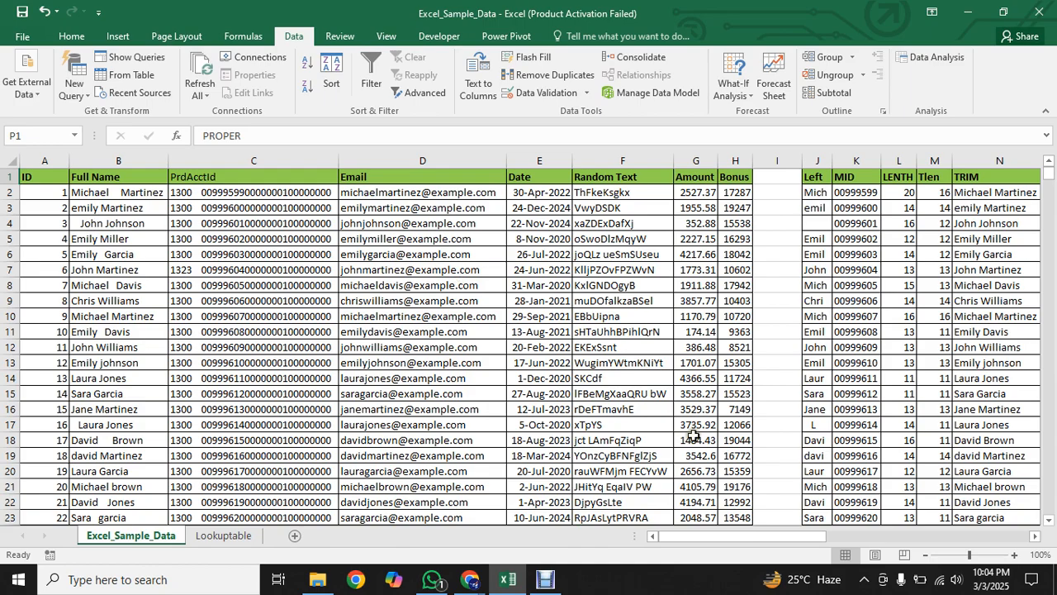
{"action": "left_click_drag", "start_coordinate": [682, 538], "coordinate": [716, 538]}
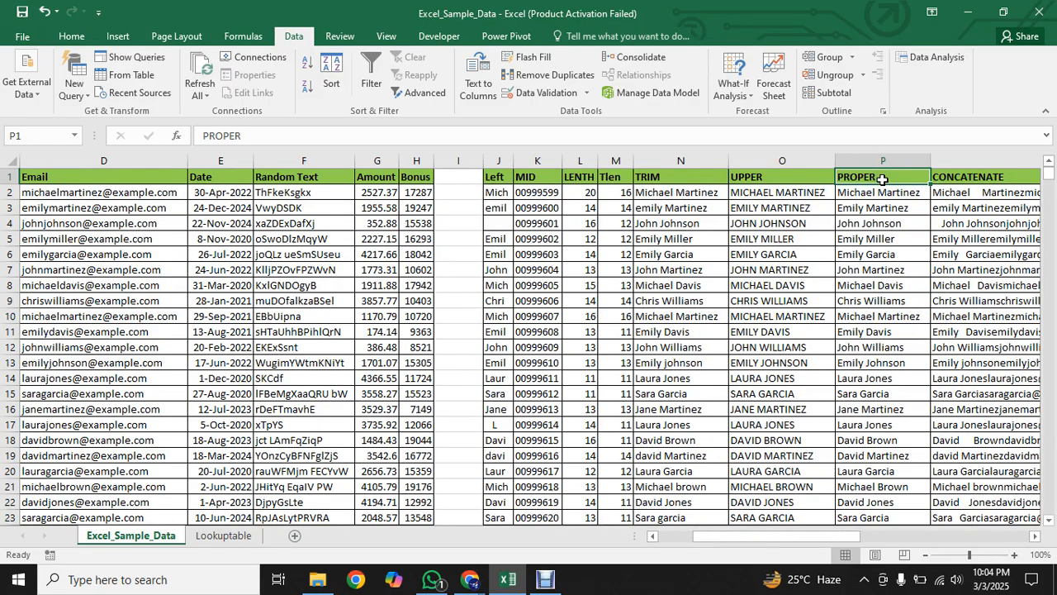
Step: Insert a blank column before the TRIM column and title it TAP in N1
{"action": "left_click", "coordinate": [654, 159]}
{"action": "right_click", "coordinate": [654, 159]}
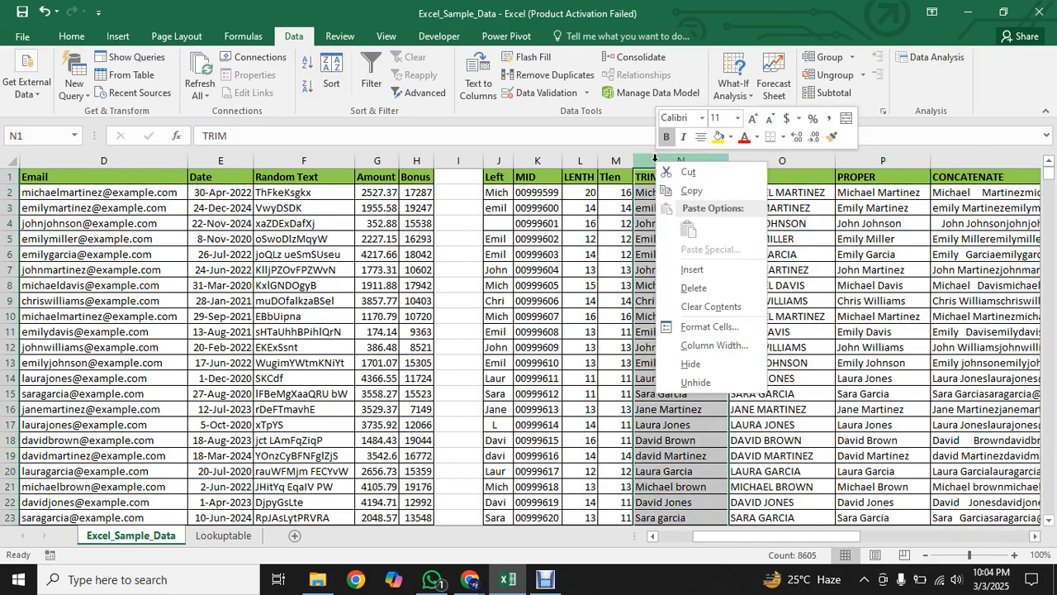
{"action": "left_click", "coordinate": [702, 271]}
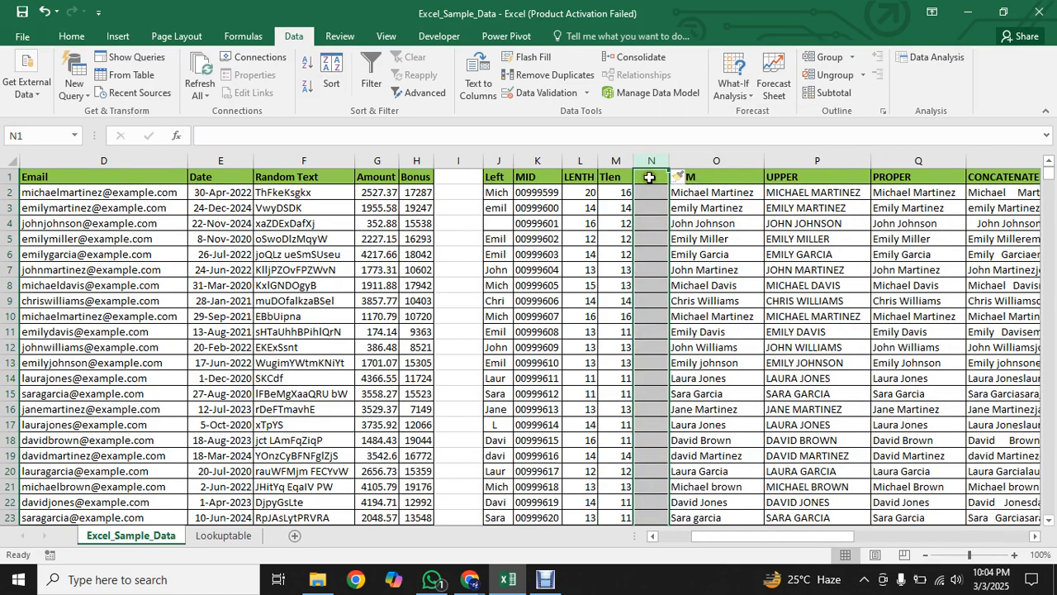
{"action": "left_click", "coordinate": [649, 177]}
{"action": "type", "text": "T"}
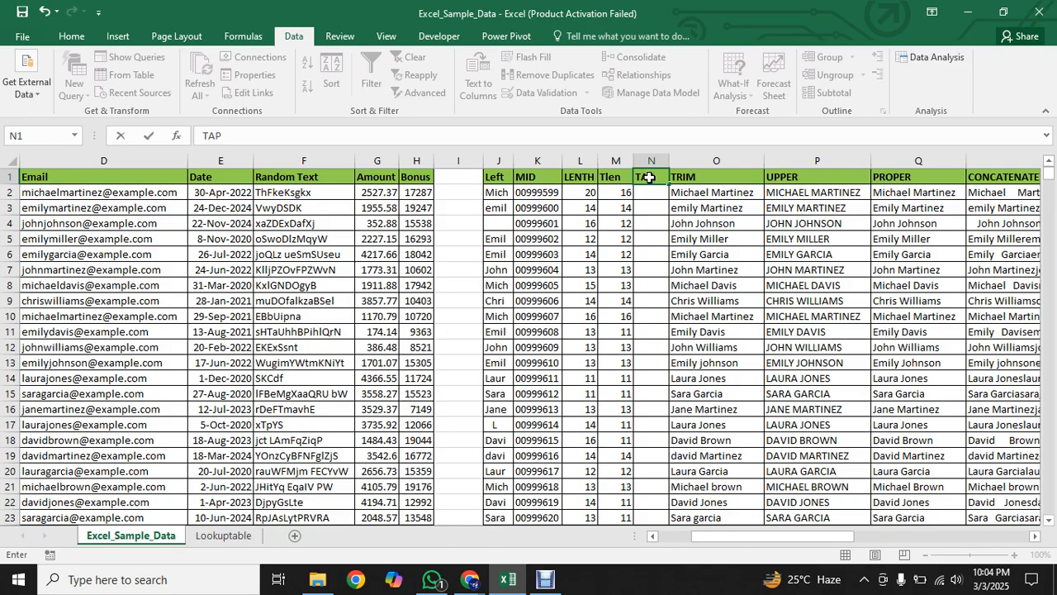
{"action": "type", "text": "AP"}
{"action": "key", "text": "Return"}
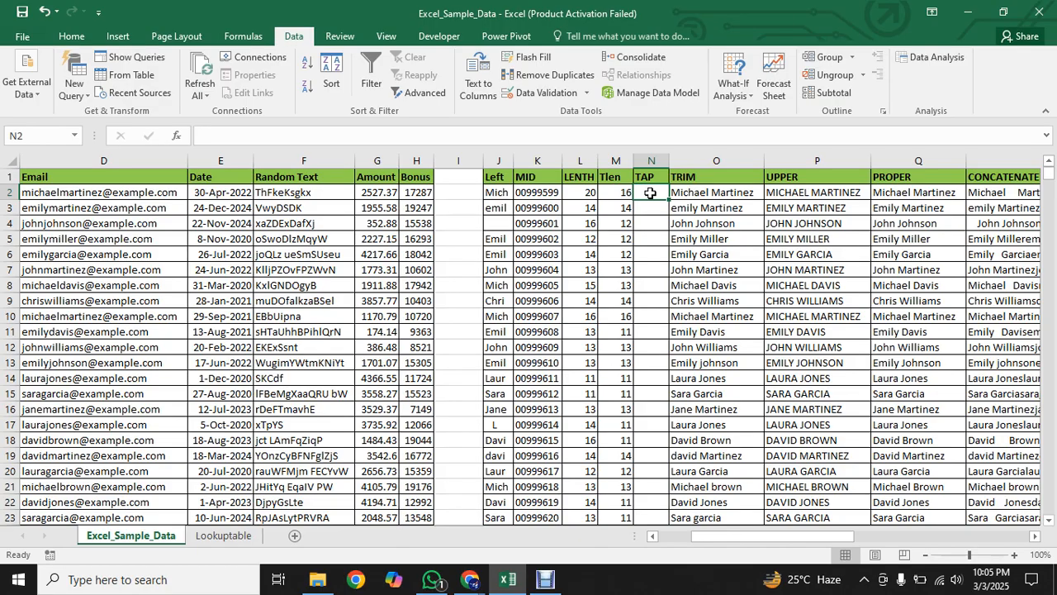
Step: Enter =TRIM(B2) in cell N2 and fit column N's width to its contents
{"action": "type", "text": "="}
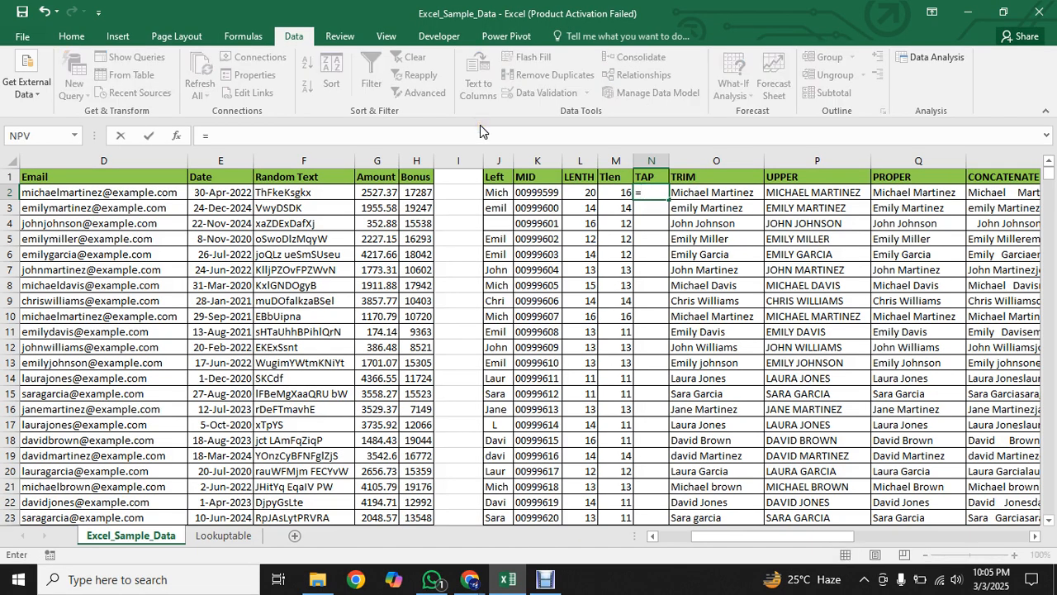
{"action": "type", "text": "tri"}
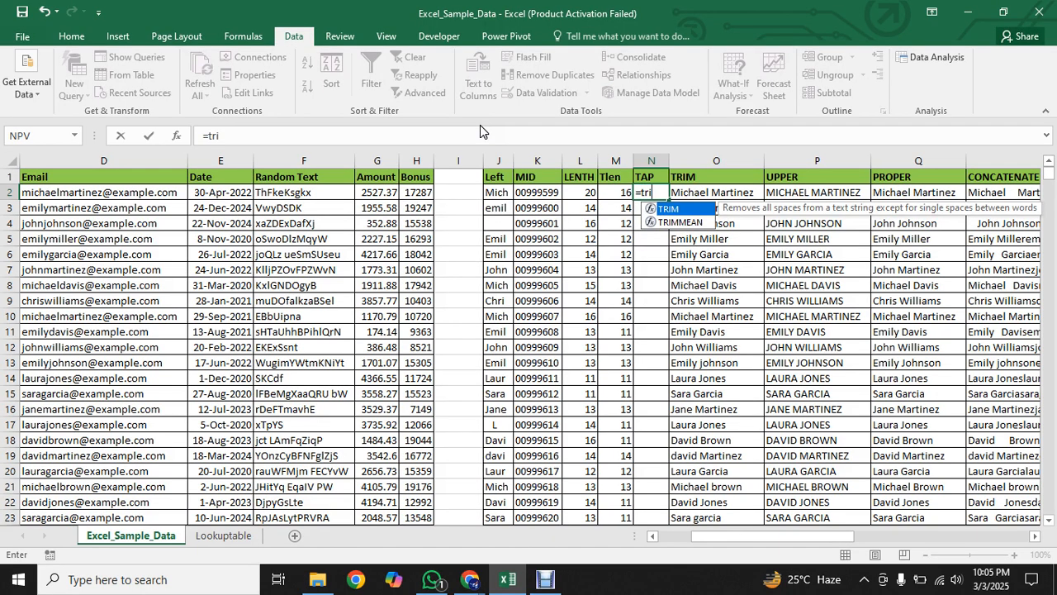
{"action": "key", "text": "Tab"}
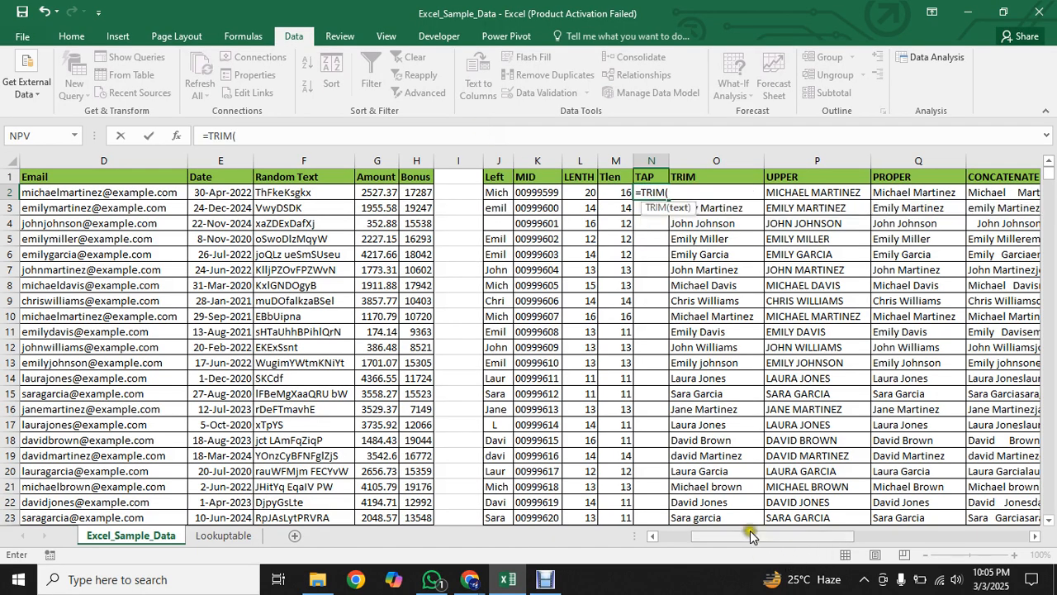
{"action": "left_click_drag", "start_coordinate": [750, 535], "coordinate": [625, 537]}
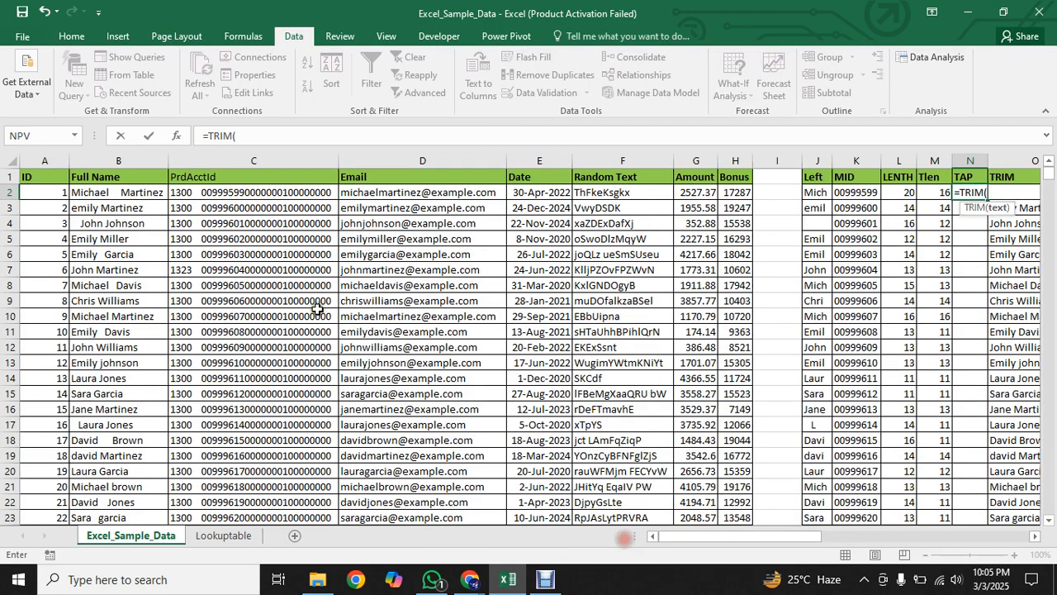
{"action": "left_click", "coordinate": [121, 192]}
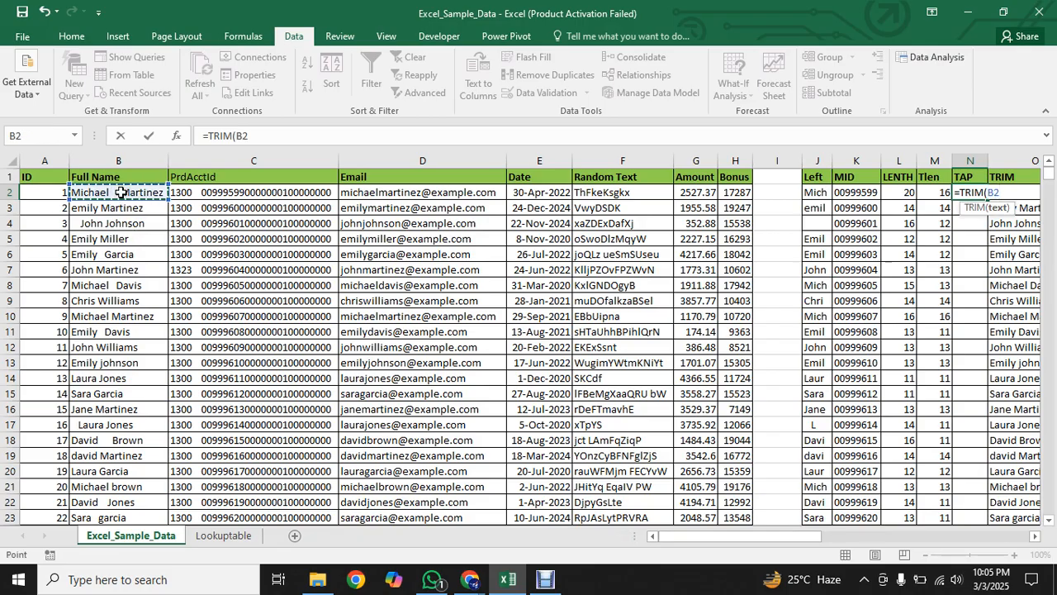
{"action": "type", "text": ")"}
{"action": "key", "text": "Return"}
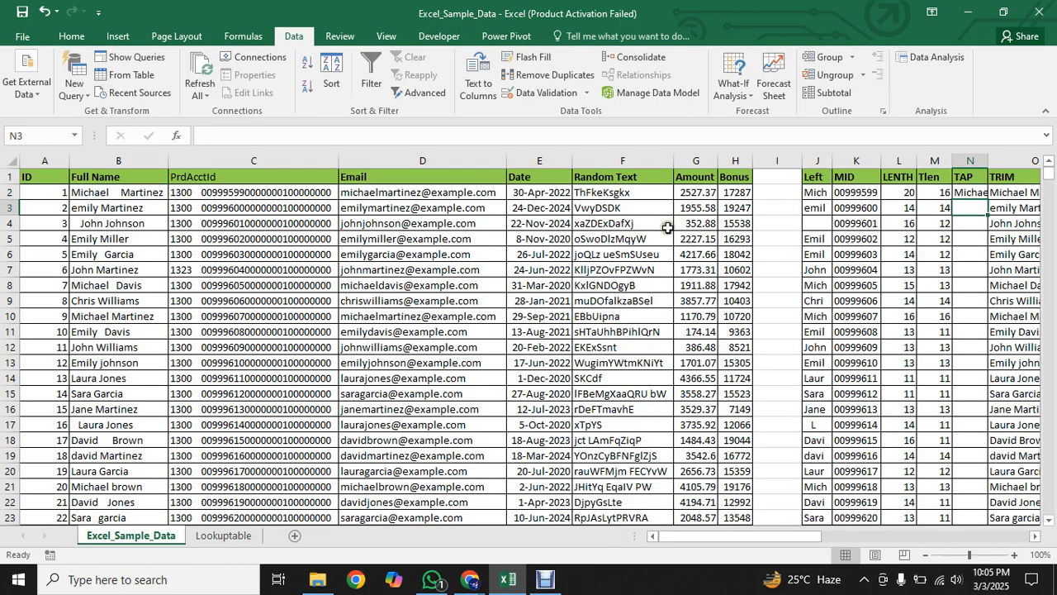
{"action": "left_click_drag", "start_coordinate": [789, 535], "coordinate": [822, 537]}
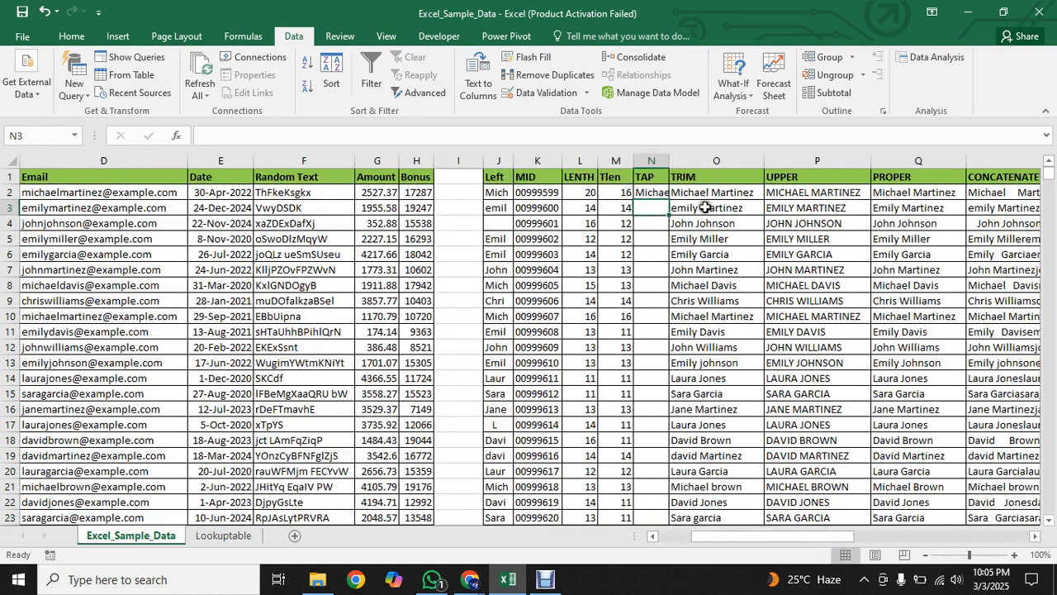
{"action": "double_click", "coordinate": [669, 160]}
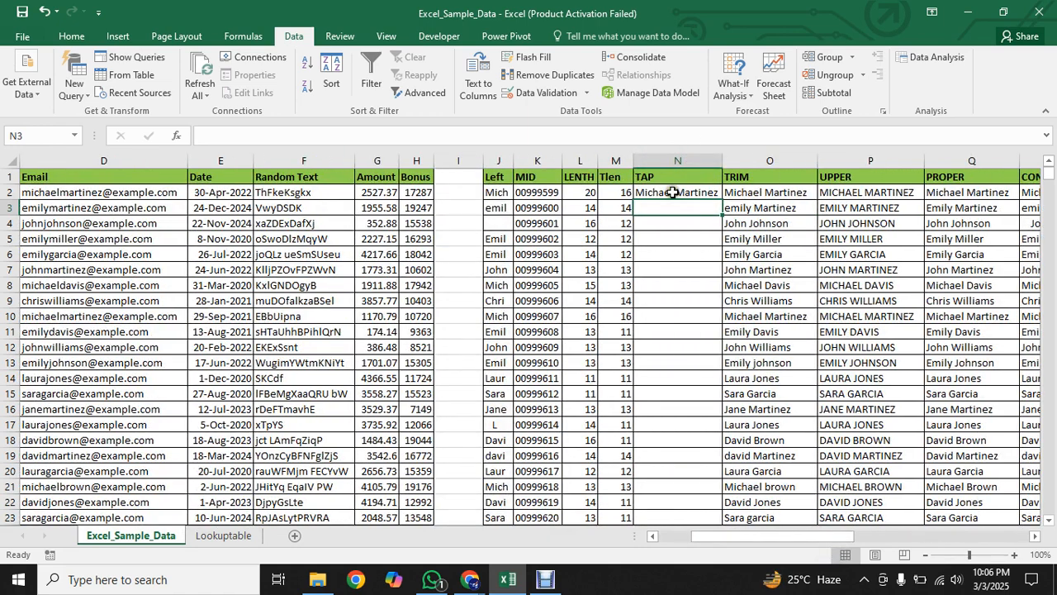
Step: Change both capital initials of the Full Name in B2 to a lowercase m
{"action": "left_click", "coordinate": [673, 191]}
{"action": "left_click_drag", "start_coordinate": [748, 535], "coordinate": [728, 537]}
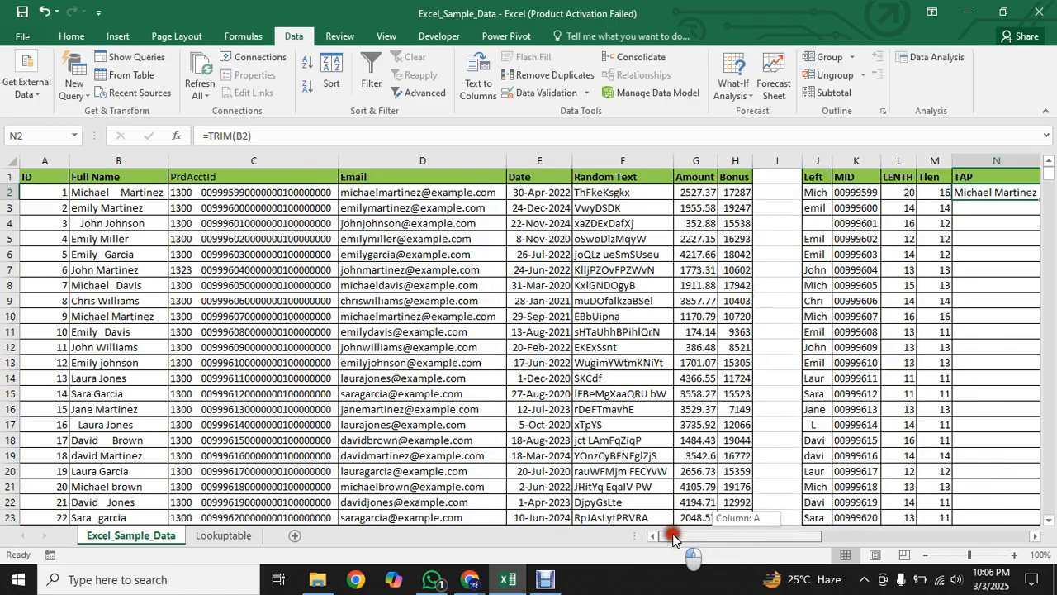
{"action": "double_click", "coordinate": [126, 192]}
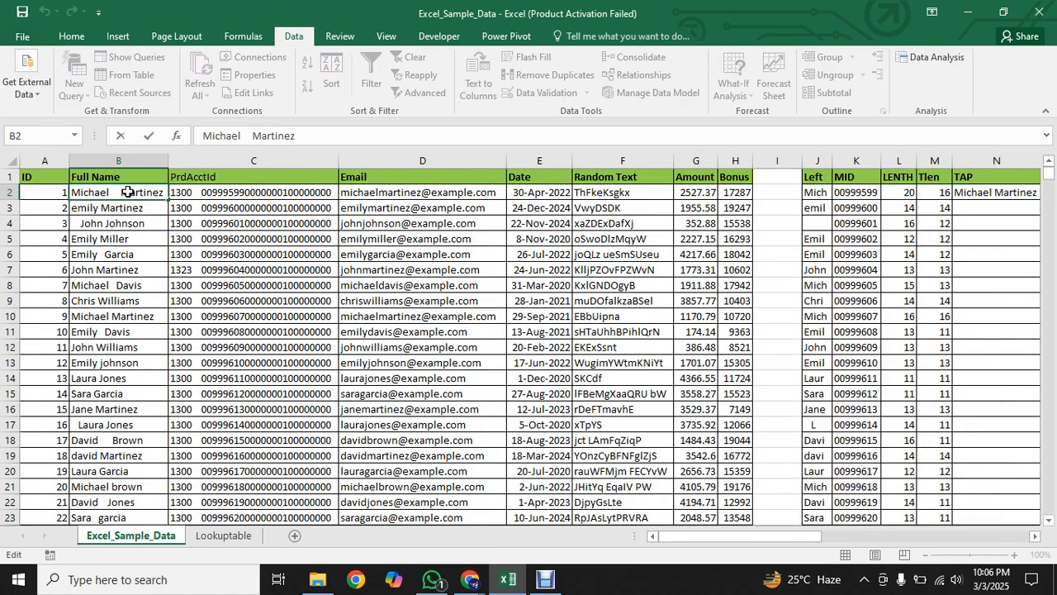
{"action": "key", "text": "Delete"}
{"action": "type", "text": "m"}
{"action": "left_click", "coordinate": [75, 190]}
{"action": "key", "text": "Delete"}
{"action": "type", "text": "m"}
{"action": "left_click", "coordinate": [122, 254]}
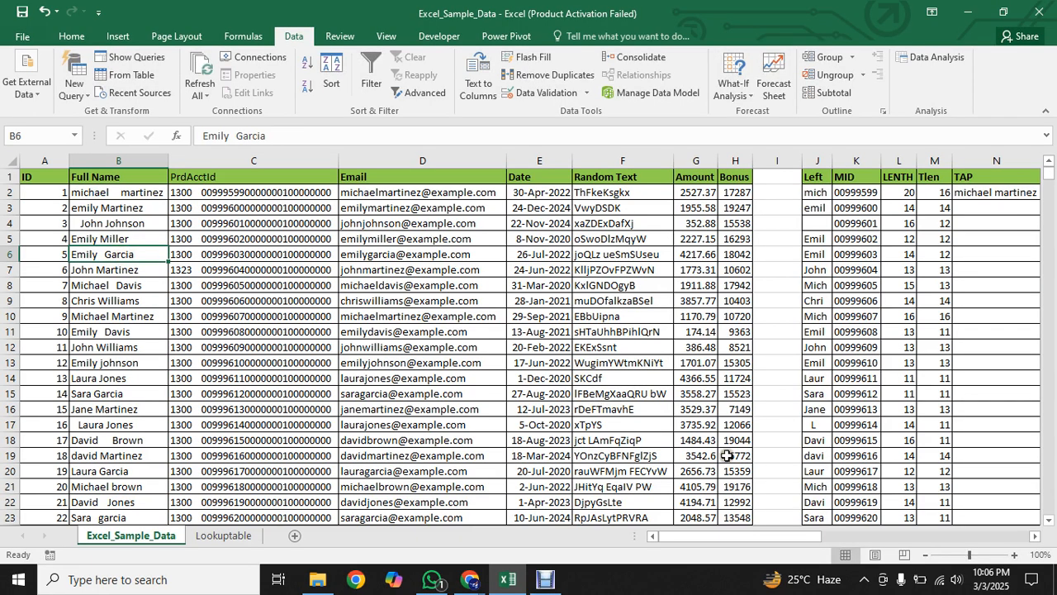
Step: Nest the TRIM formula in N2 inside PROPER so that it reads =PROPER(TRIM(B2))
{"action": "left_click_drag", "start_coordinate": [701, 535], "coordinate": [739, 533]}
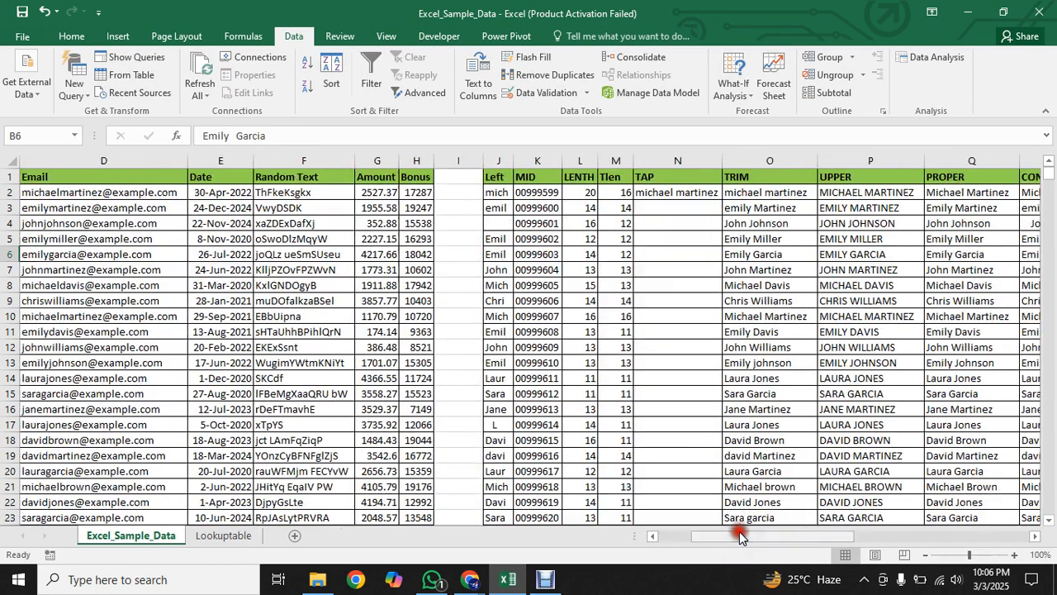
{"action": "left_click", "coordinate": [665, 192]}
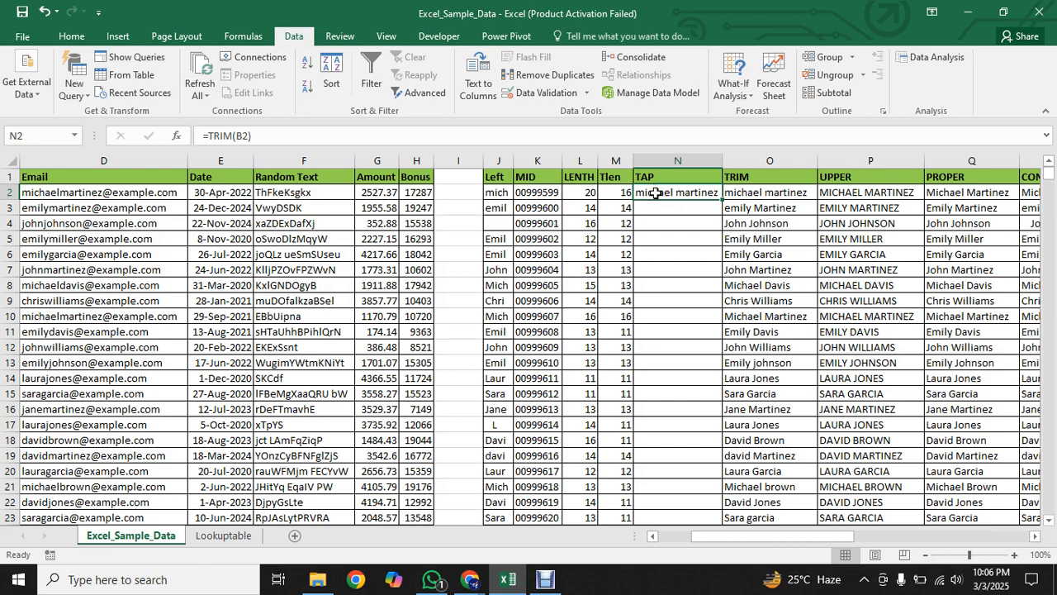
{"action": "left_click", "coordinate": [209, 136]}
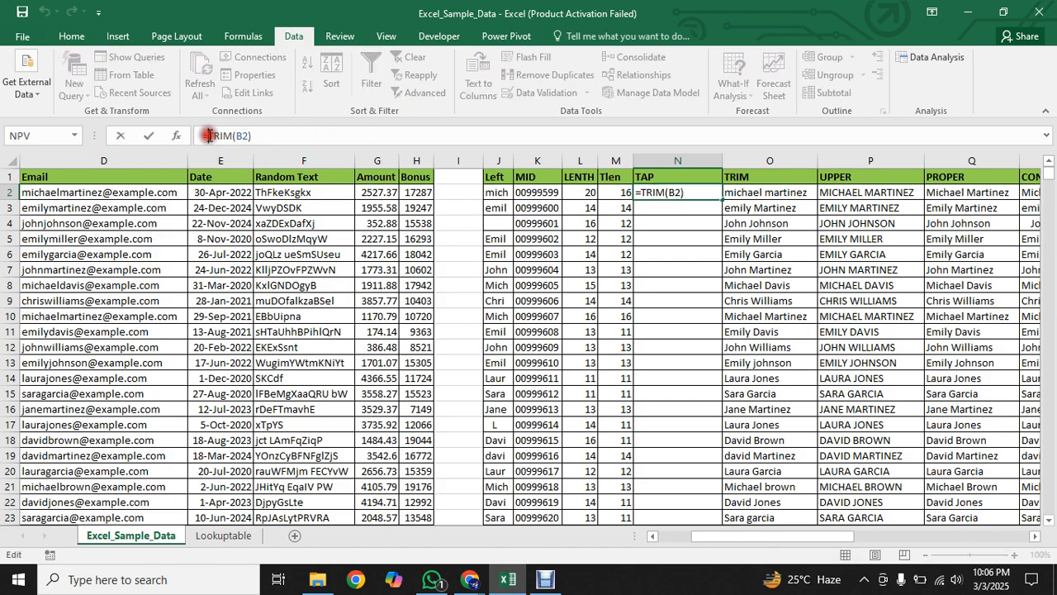
{"action": "type", "text": "pr"}
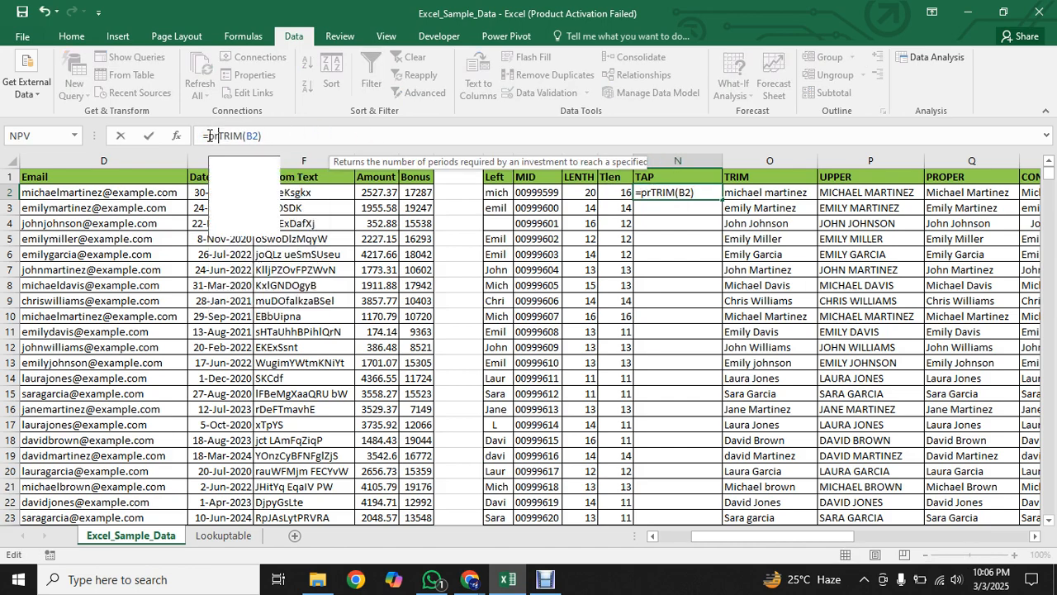
{"action": "key", "text": "Down"}
{"action": "key", "text": "Down"}
{"action": "key", "text": "Down"}
{"action": "key", "text": "Down"}
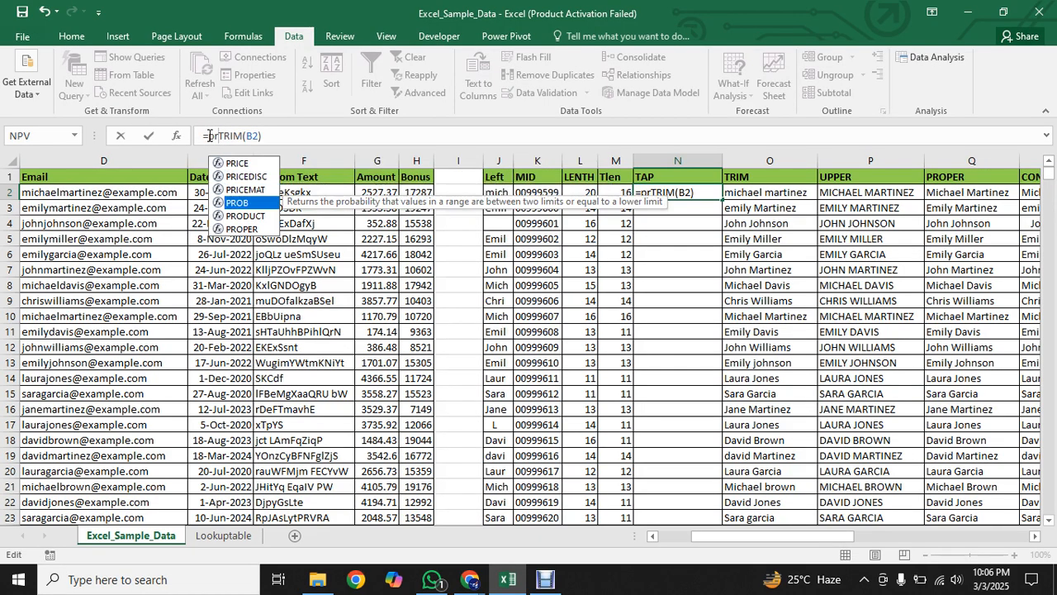
{"action": "key", "text": "Tab"}
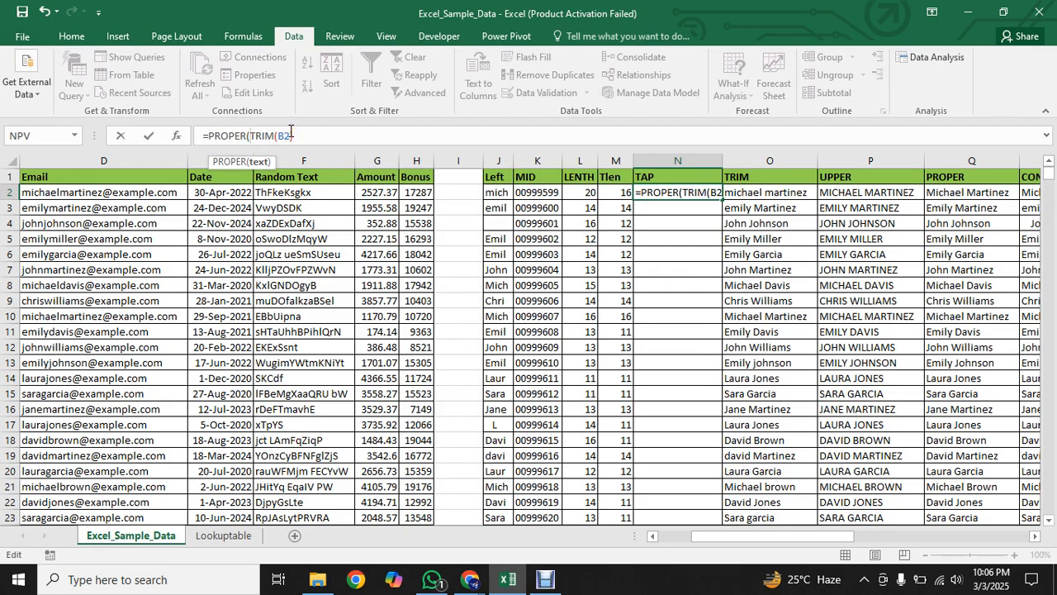
{"action": "type", "text": ")"}
{"action": "left_click", "coordinate": [308, 133]}
{"action": "type", "text": "("}
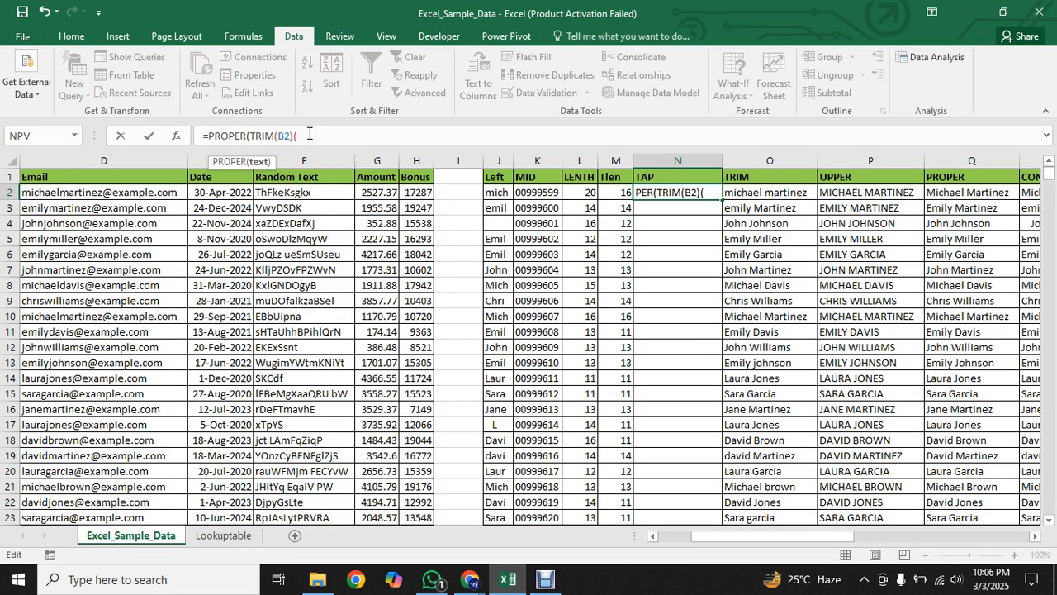
{"action": "key", "text": "BackSpace"}
{"action": "type", "text": ")"}
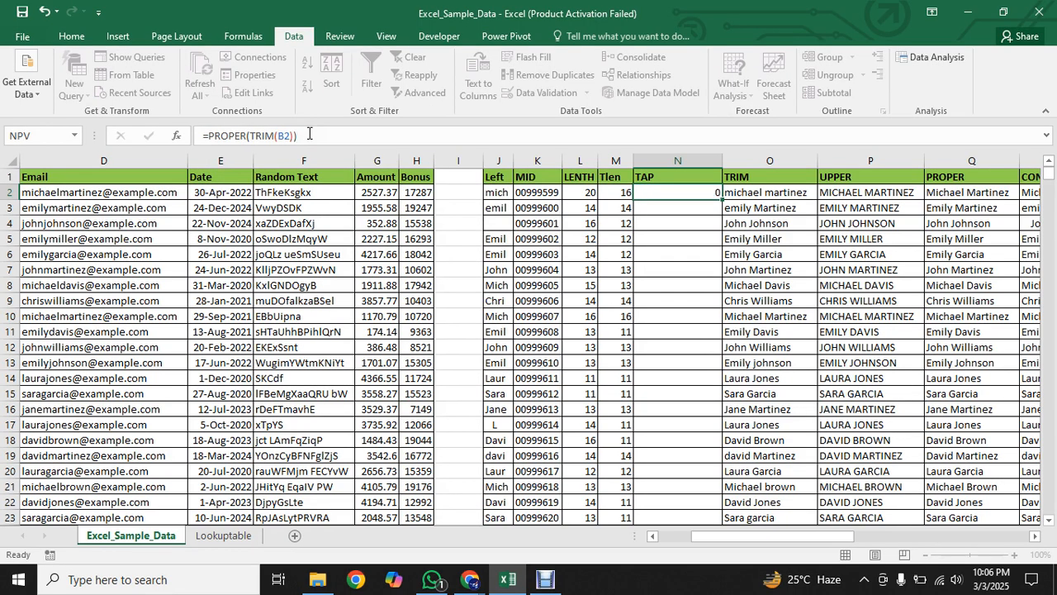
{"action": "key", "text": "Return"}
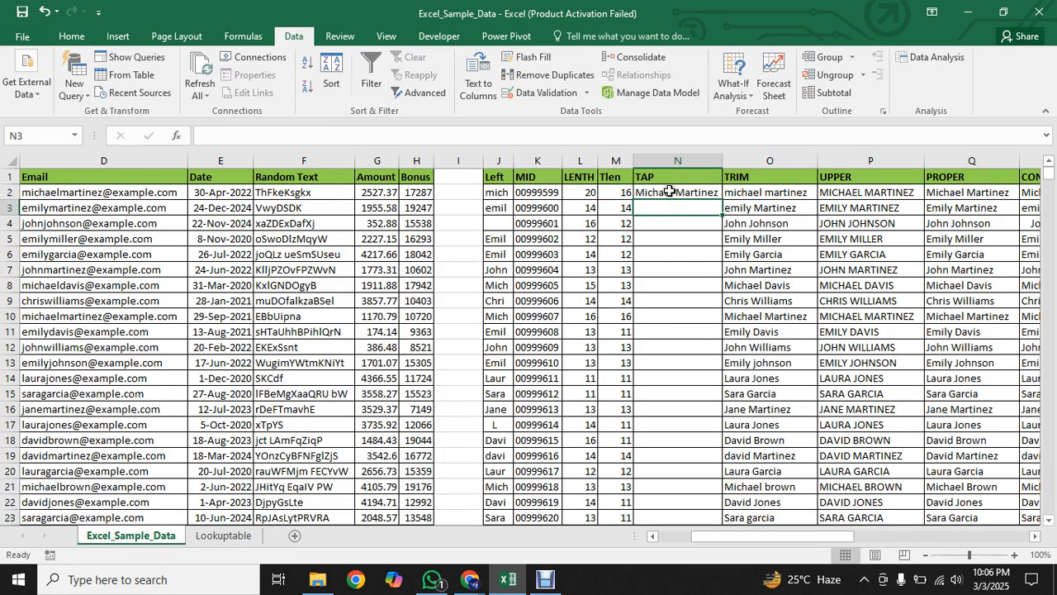
Step: Fill the combined PROPER and TRIM formula from N2 down the whole TAP column and save the workbook
{"action": "left_click", "coordinate": [670, 189]}
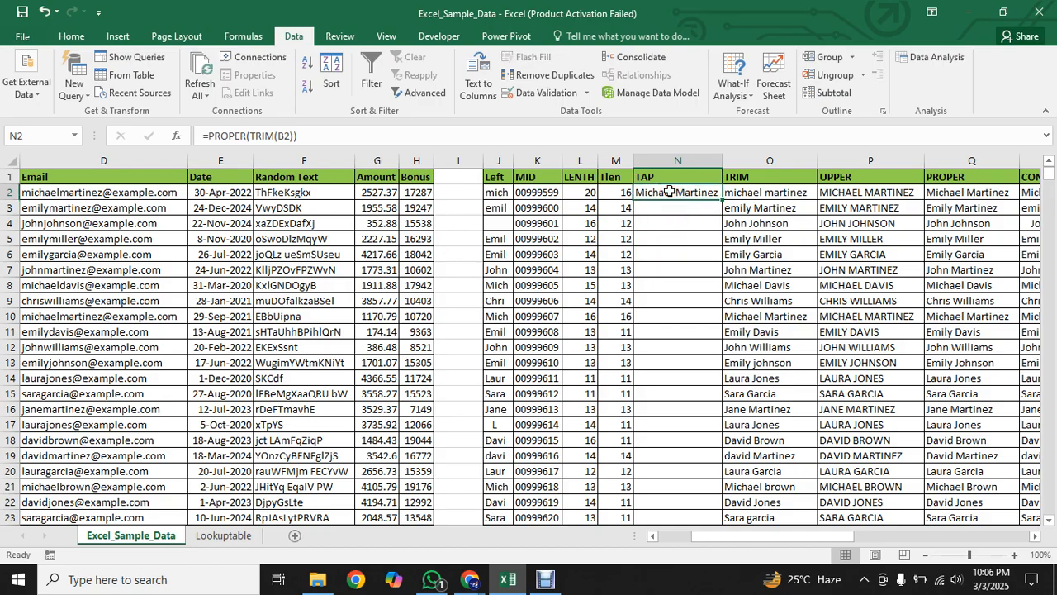
{"action": "double_click", "coordinate": [722, 199]}
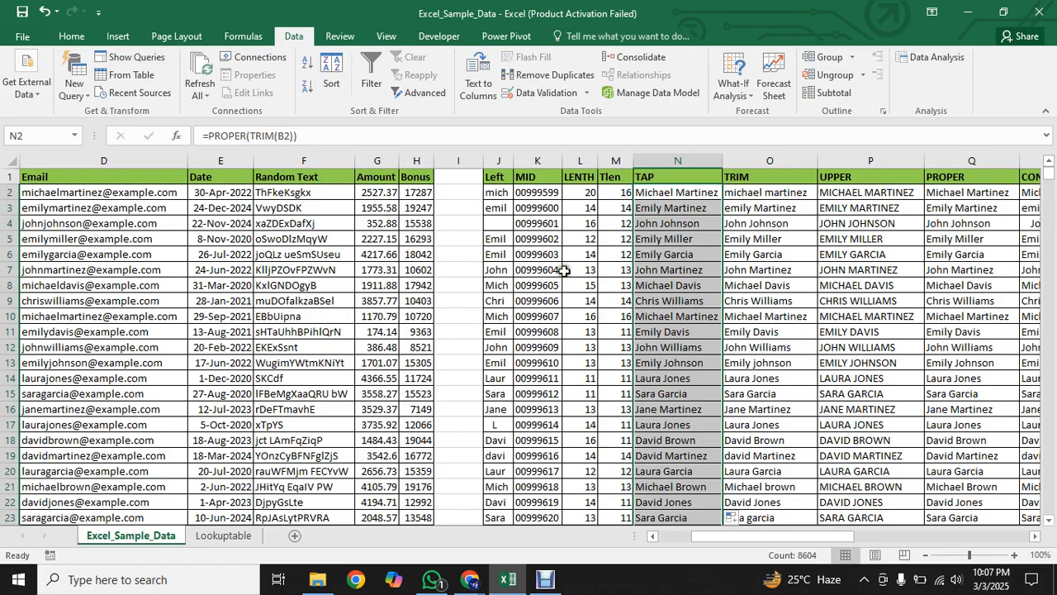
{"action": "left_click", "coordinate": [654, 193]}
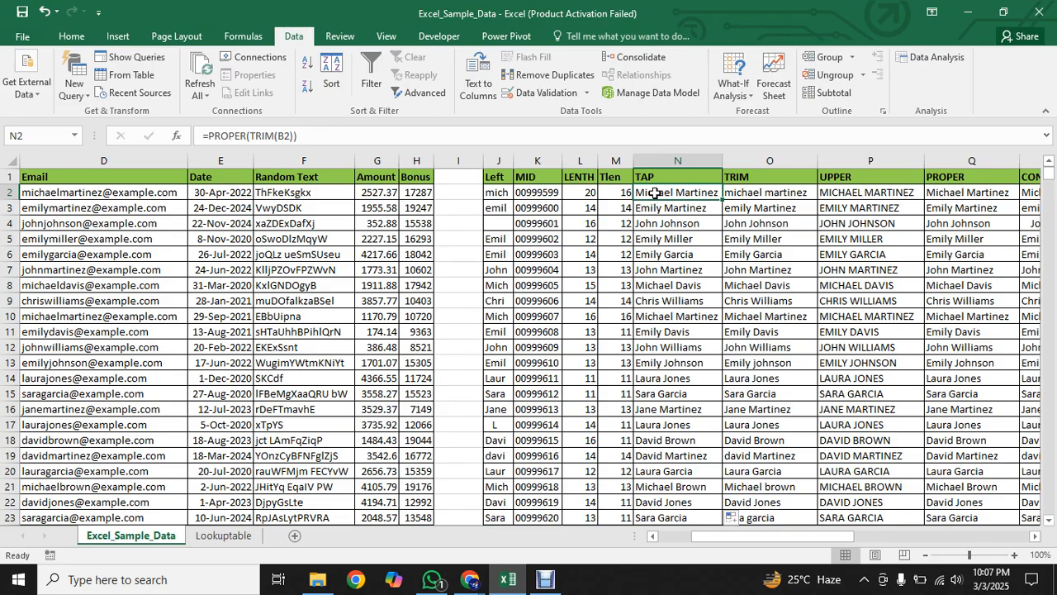
{"action": "key", "text": "ctrl+s"}
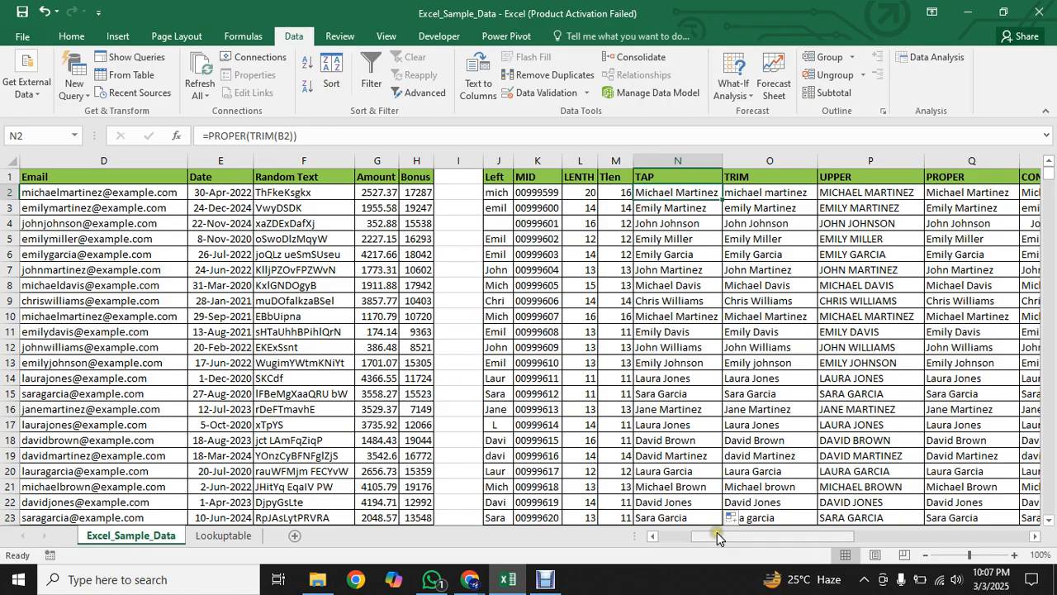
Step: Inspect the CONCATENATE entry in R2 and the PROPER formula in Q2
{"action": "left_click_drag", "start_coordinate": [717, 532], "coordinate": [753, 531]}
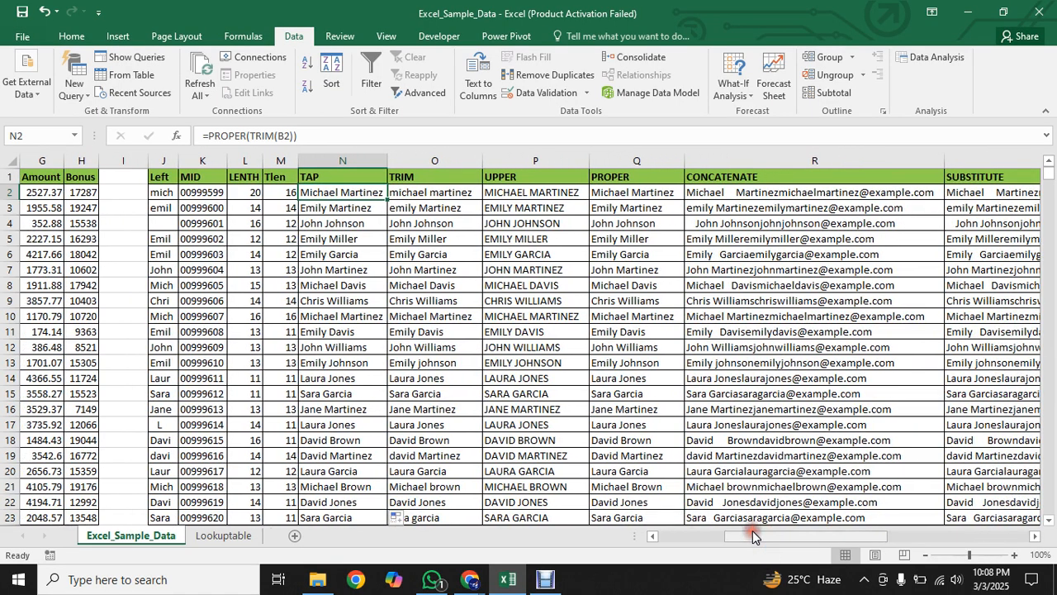
{"action": "left_click", "coordinate": [744, 193]}
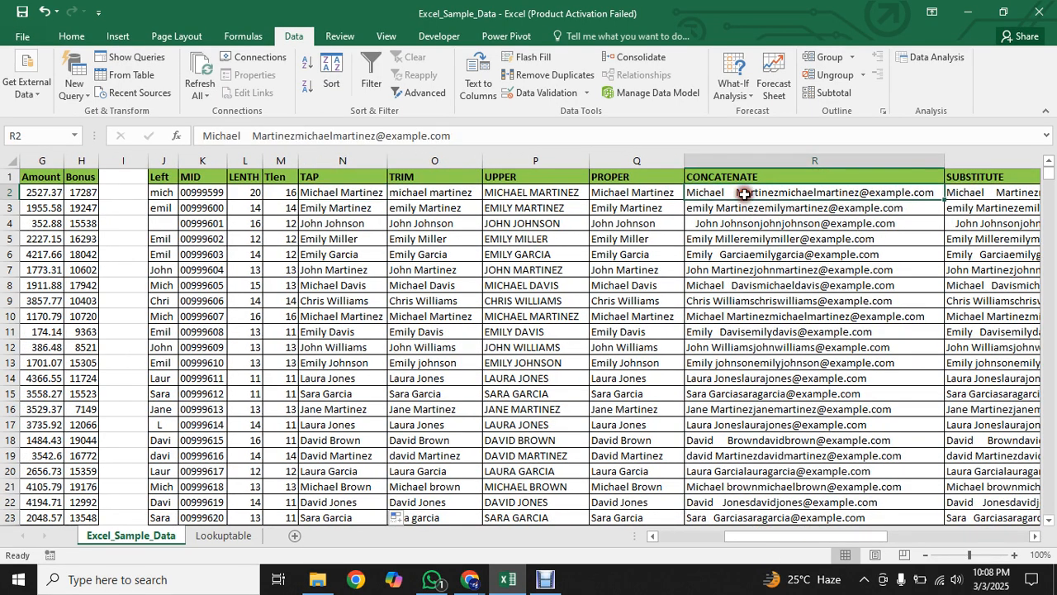
{"action": "left_click", "coordinate": [614, 191]}
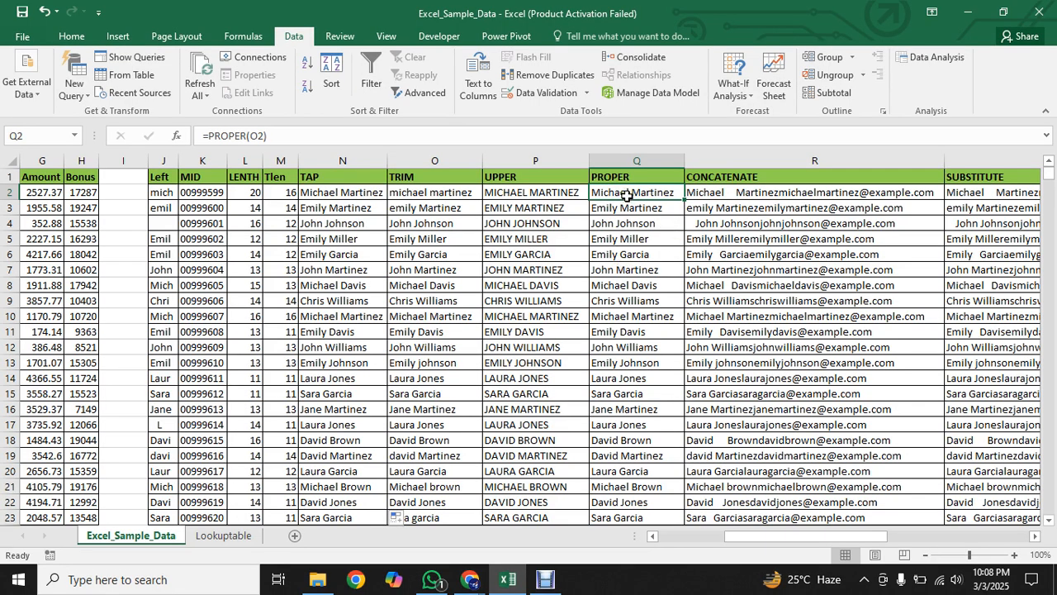
Step: Review the MID formula in K2, the PROPER formula in Q2 and the CONCATENATE entry in R2 as candidates for joining
{"action": "left_click", "coordinate": [202, 195]}
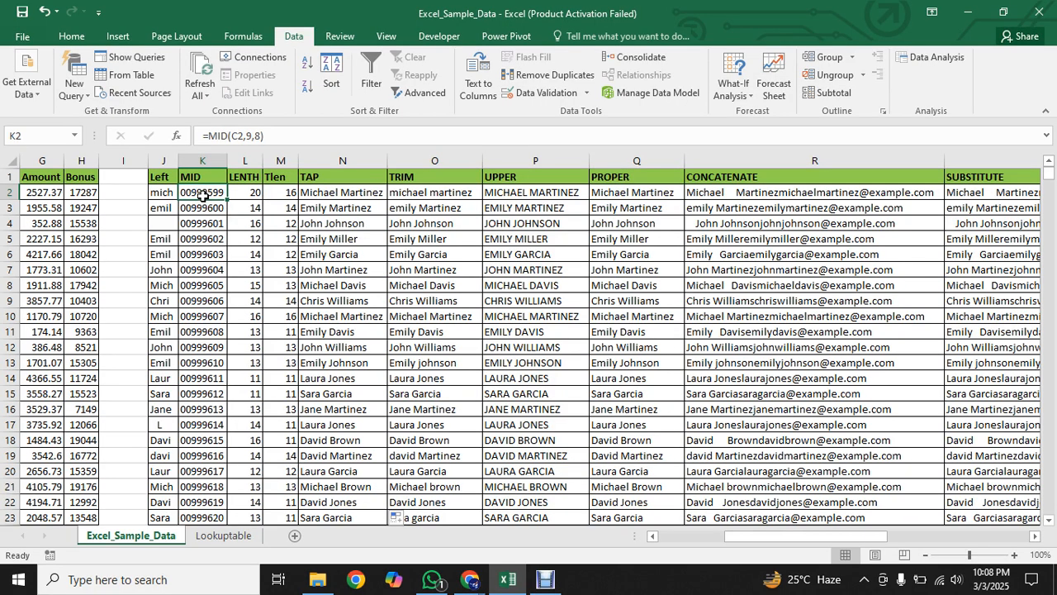
{"action": "left_click", "coordinate": [611, 193]}
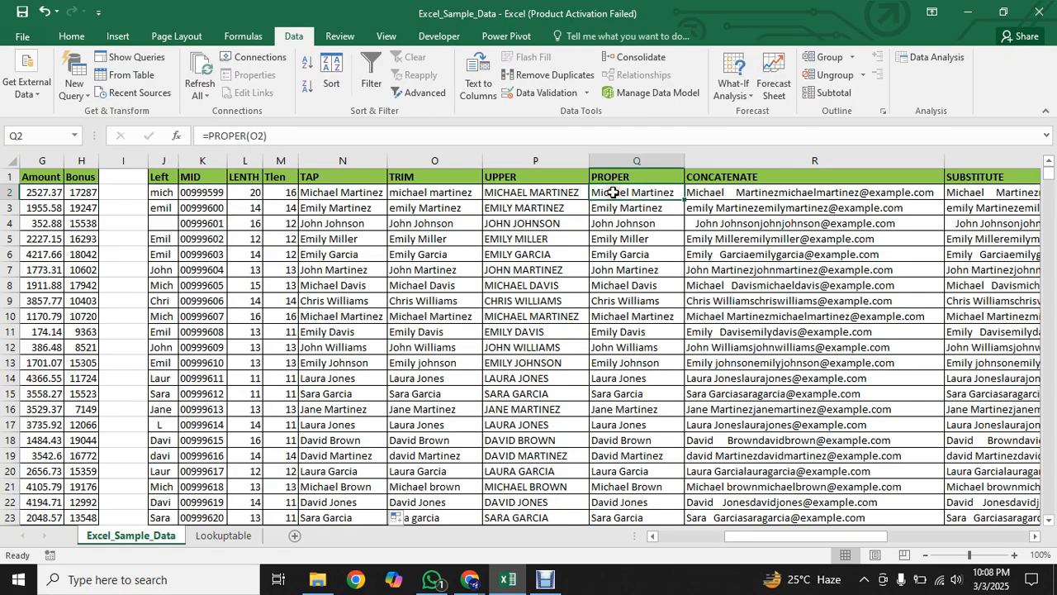
{"action": "left_click", "coordinate": [704, 195]}
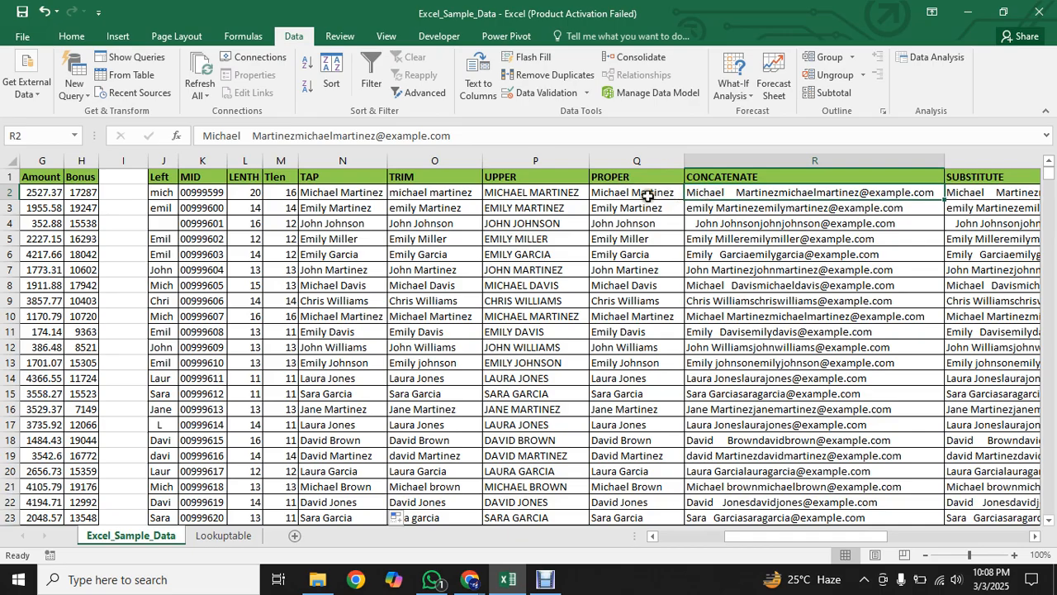
{"action": "left_click", "coordinate": [642, 194]}
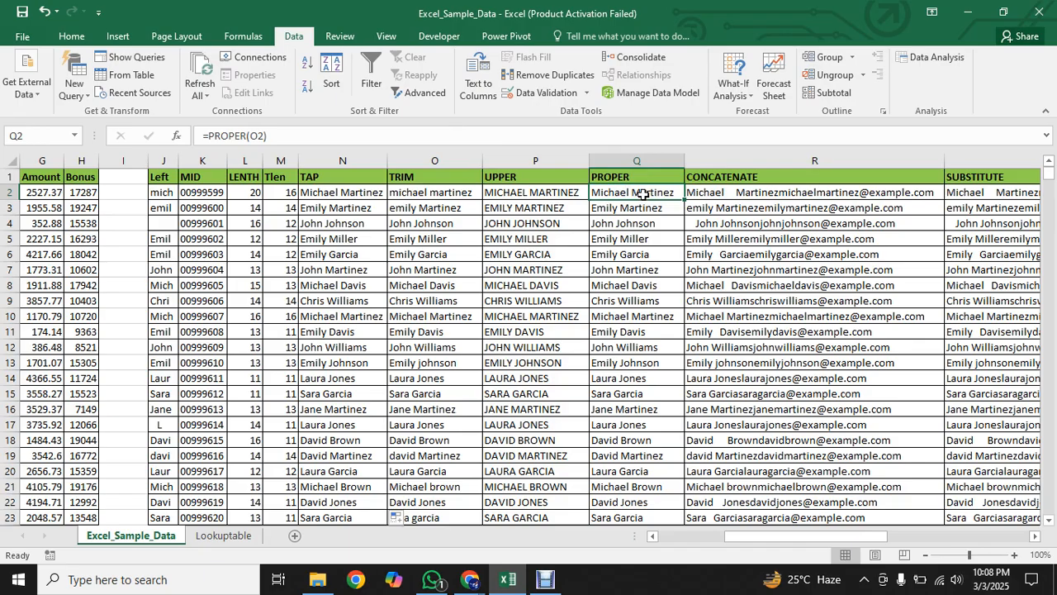
{"action": "left_click", "coordinate": [193, 194]}
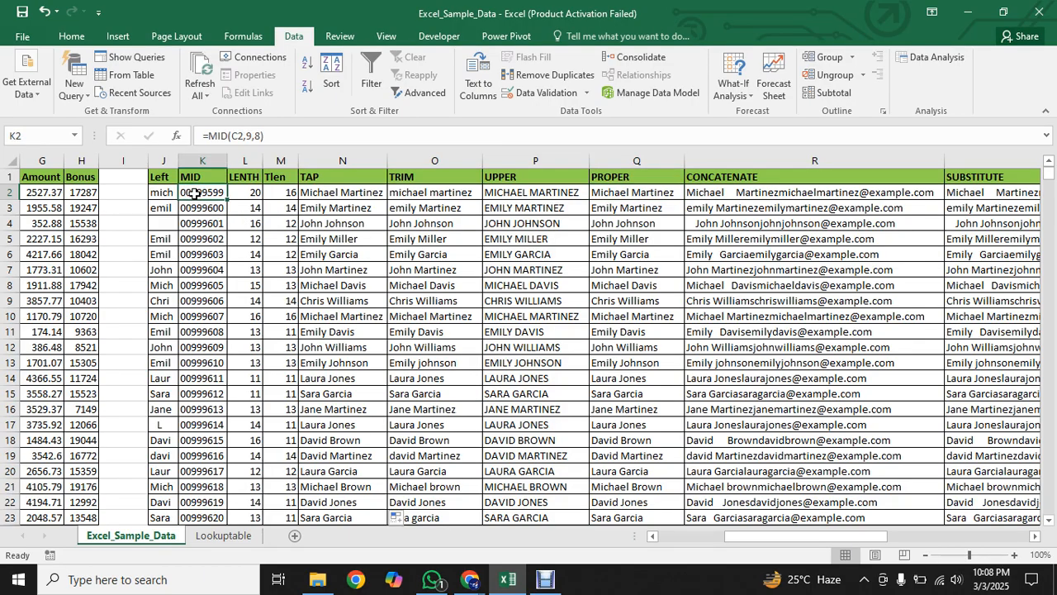
Step: Replace the entry in R2 with a CONCATENATE formula that takes Q2, K2 and J2 as its first three text arguments
{"action": "left_click", "coordinate": [725, 192]}
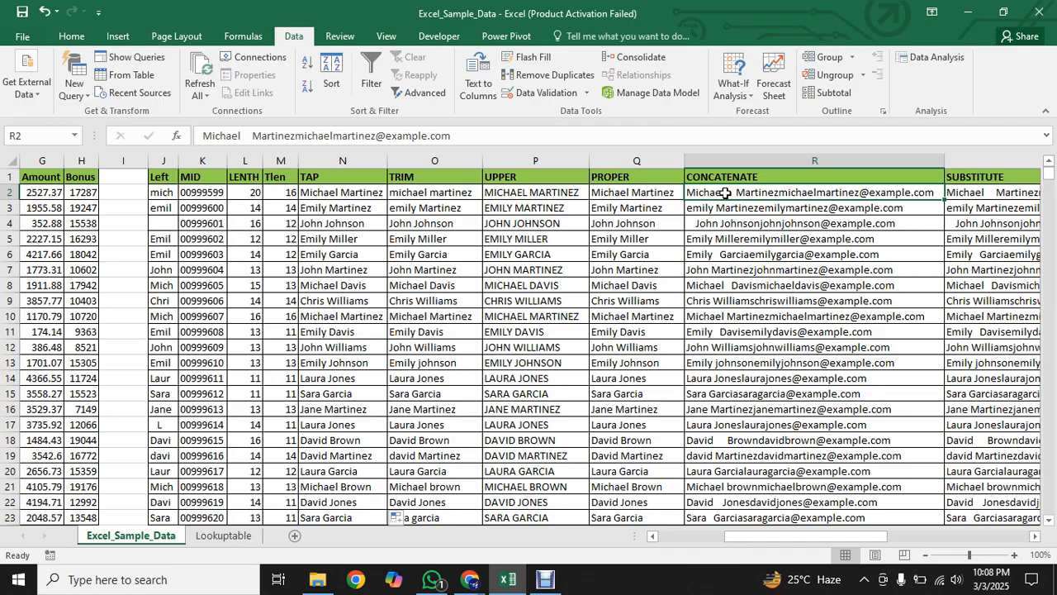
{"action": "type", "text": "="}
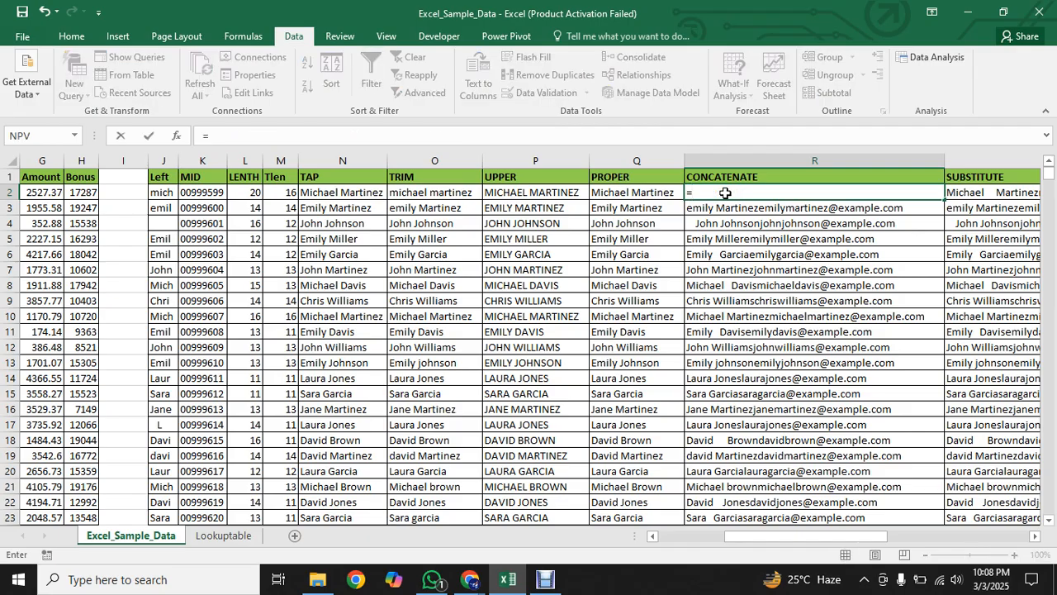
{"action": "type", "text": "co"}
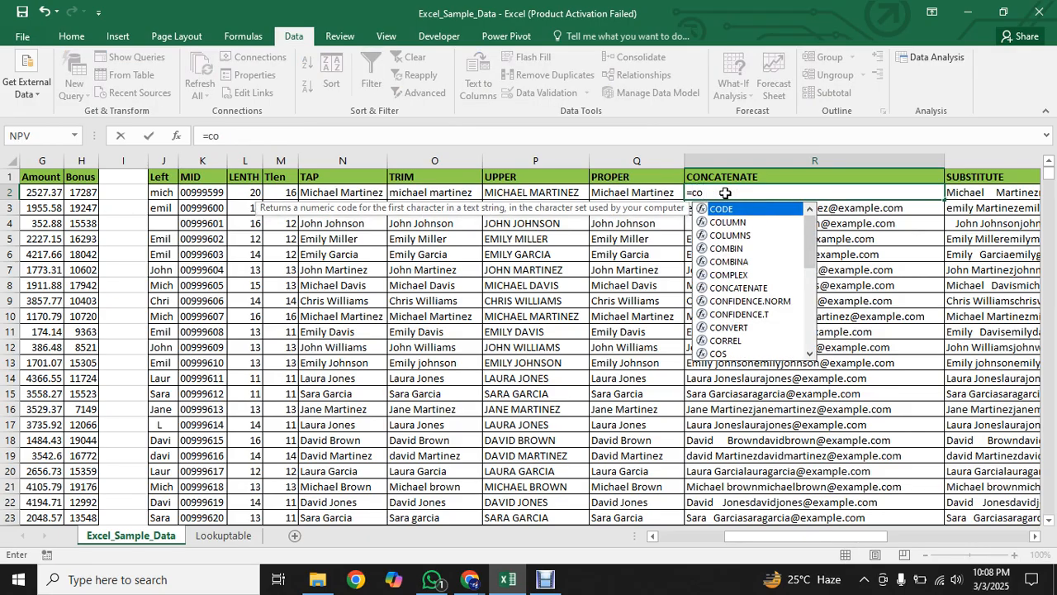
{"action": "type", "text": "n"}
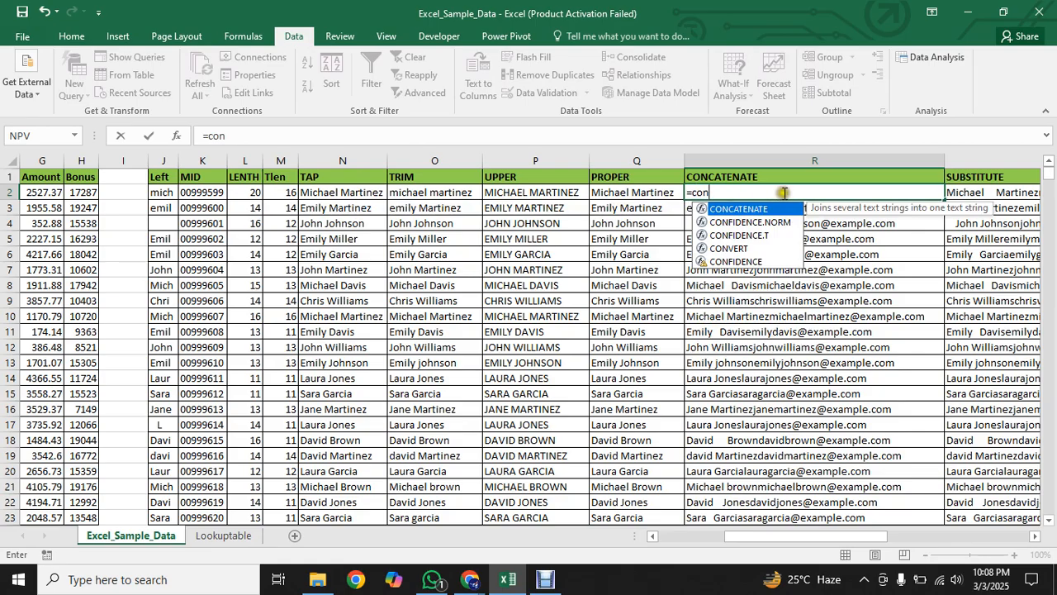
{"action": "double_click", "coordinate": [740, 211]}
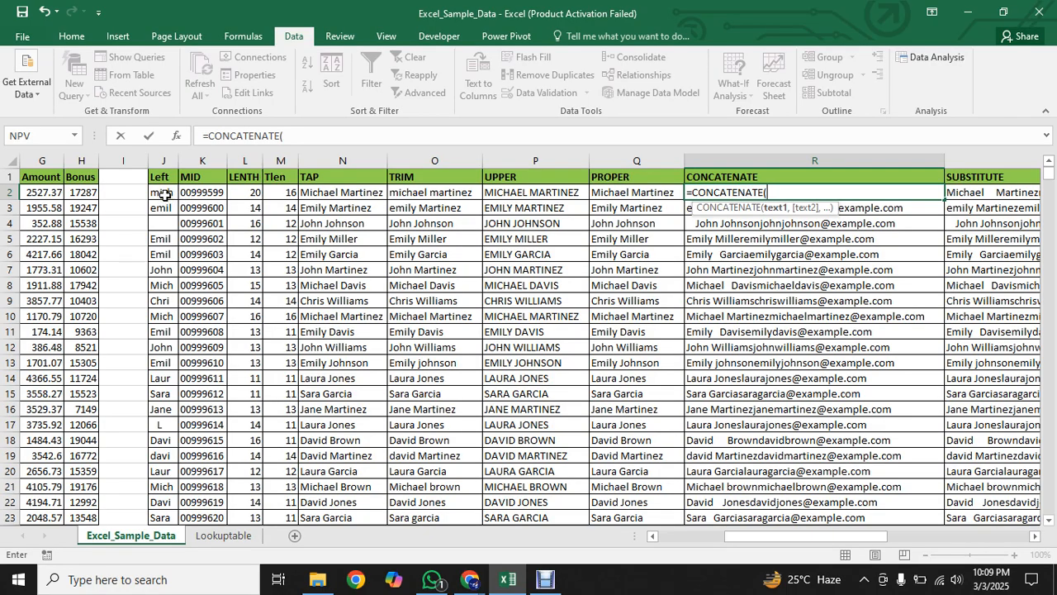
{"action": "left_click", "coordinate": [639, 192]}
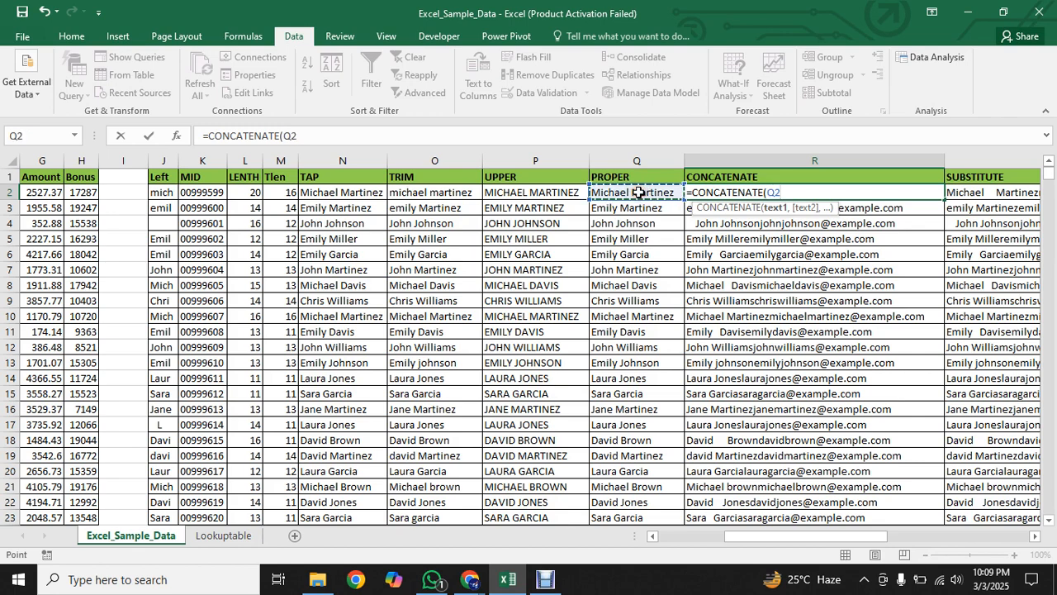
{"action": "type", "text": ","}
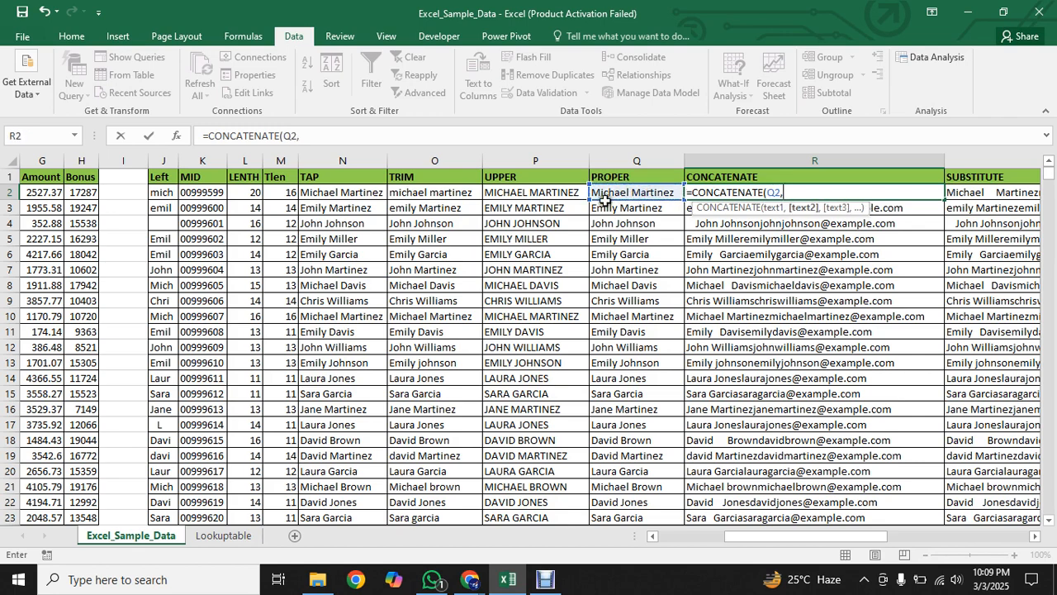
{"action": "left_click", "coordinate": [197, 192]}
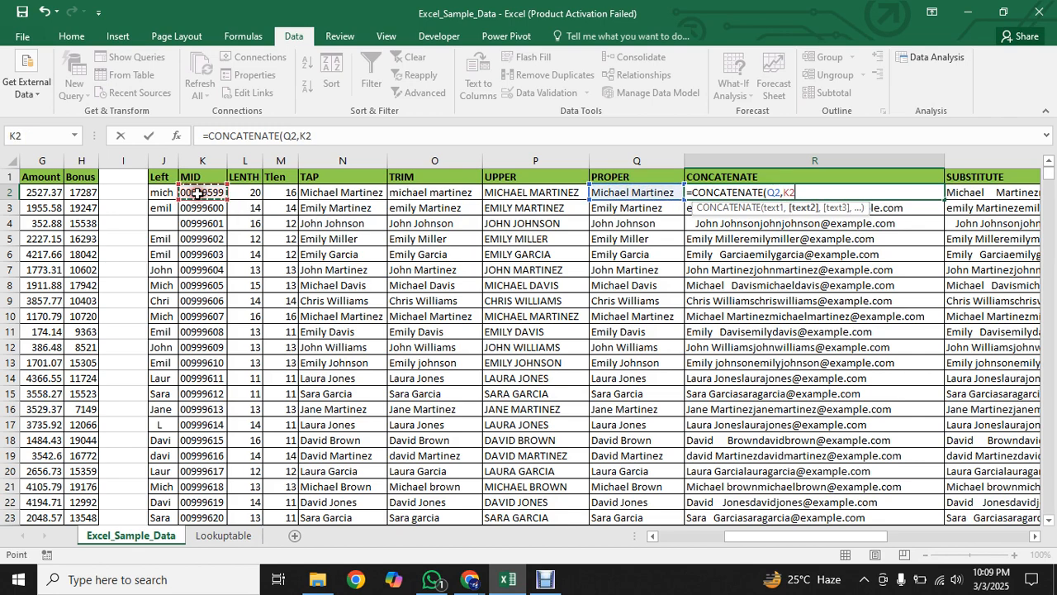
{"action": "type", "text": ","}
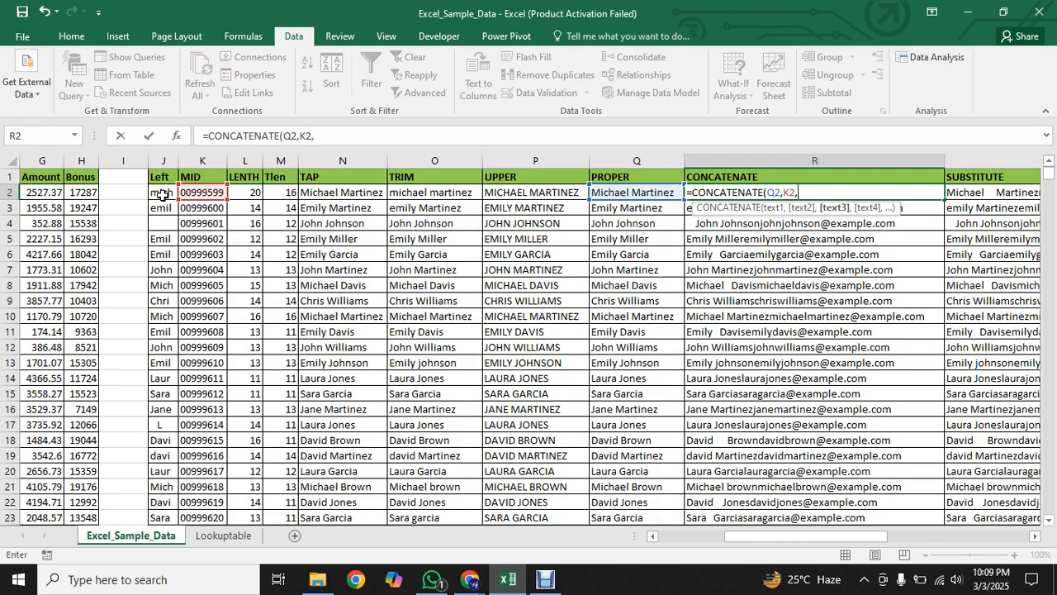
{"action": "left_click", "coordinate": [162, 194]}
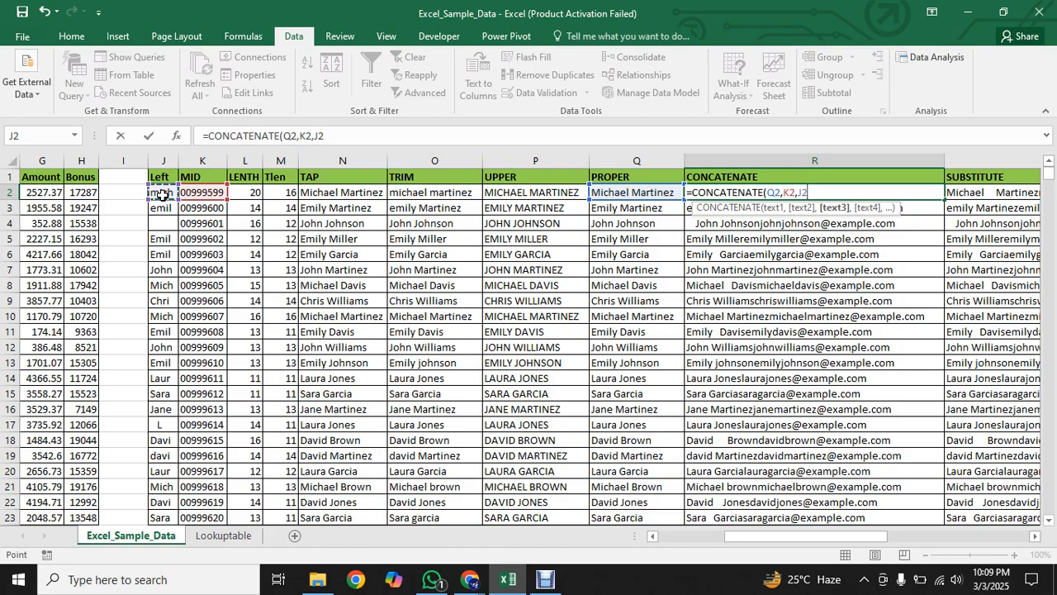
Step: Complete the formula in R2 as =CONCATENATE(Q2,K2,J2) and fill it down the CONCATENATE column
{"action": "type", "text": ")"}
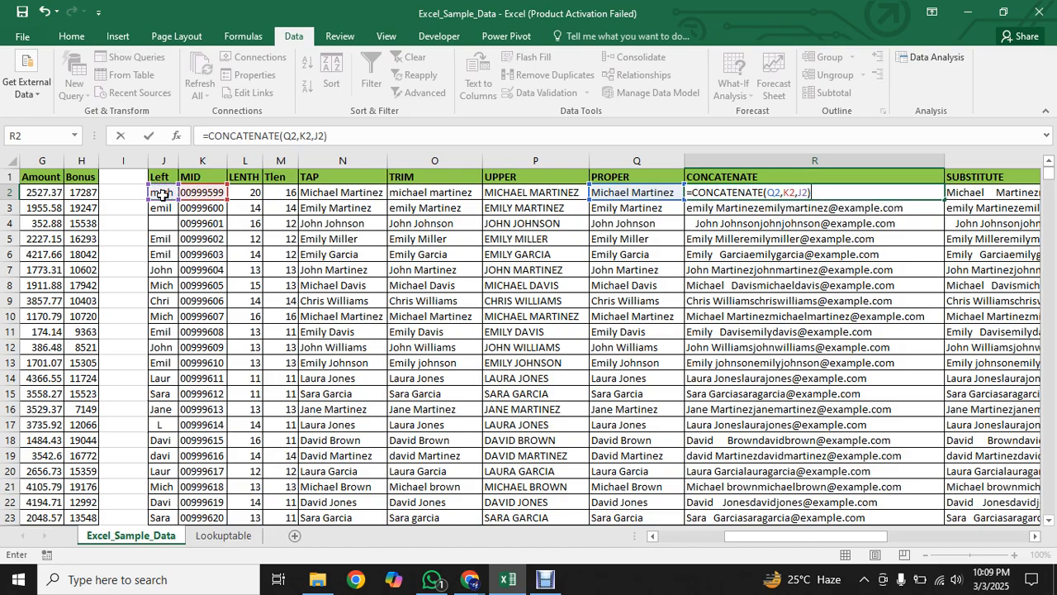
{"action": "key", "text": "Return"}
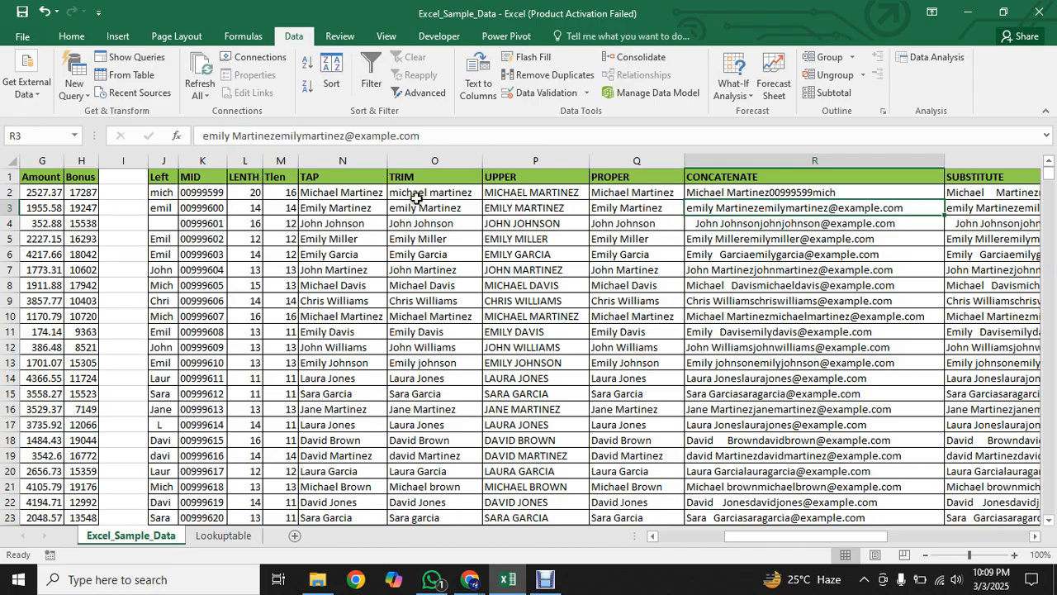
{"action": "left_click", "coordinate": [818, 192]}
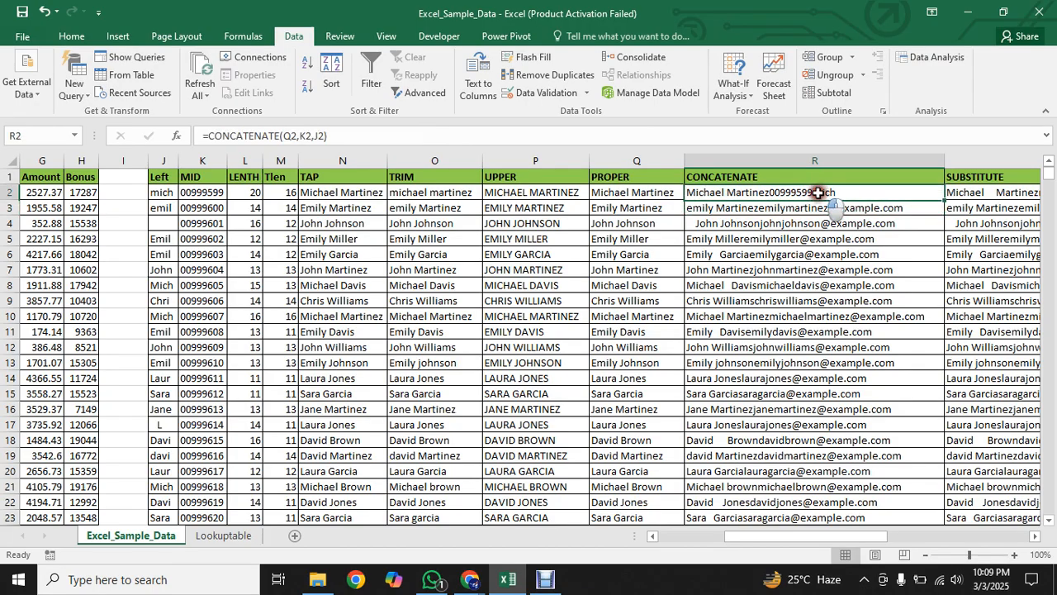
{"action": "double_click", "coordinate": [945, 201]}
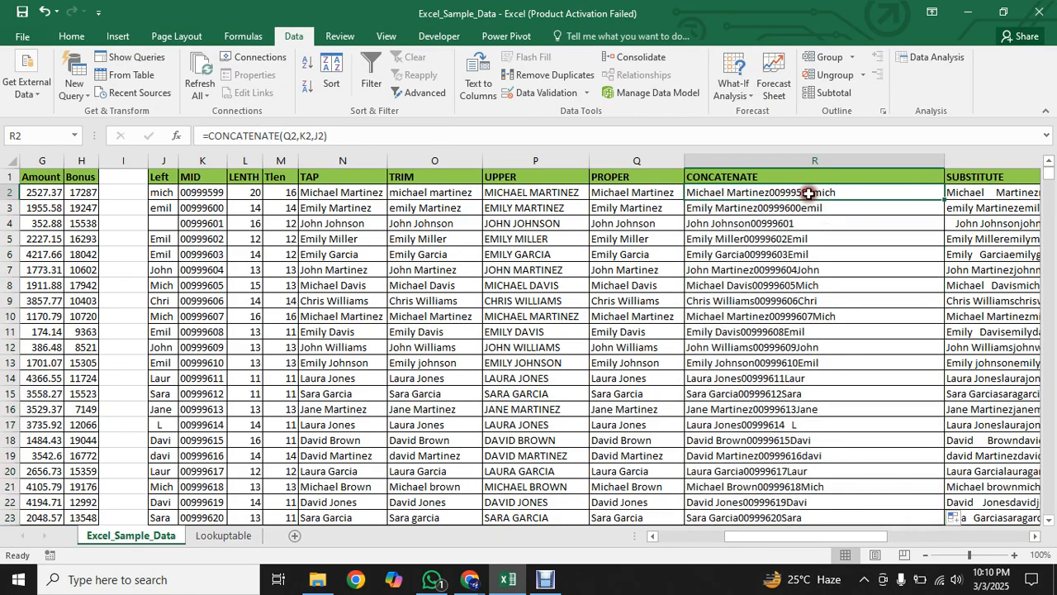
Step: Extend the CONCATENATE formula fill beyond row 101 through the remaining data rows, and return to the start of the sheet
{"action": "scroll", "coordinate": [810, 194], "scroll_direction": "down", "scroll_amount": 20}
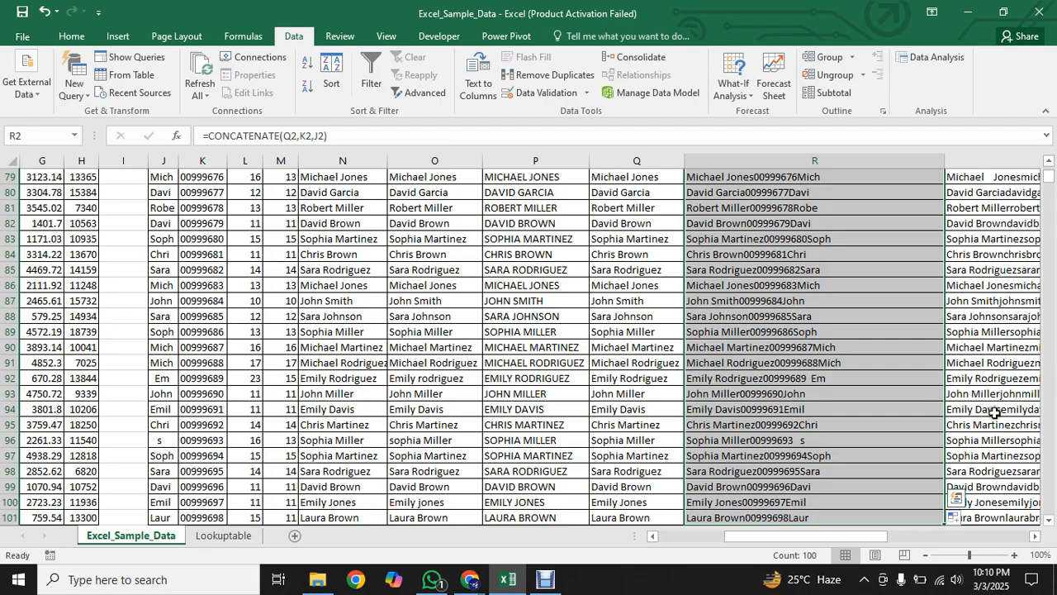
{"action": "left_click_drag", "start_coordinate": [1047, 177], "coordinate": [1045, 173]}
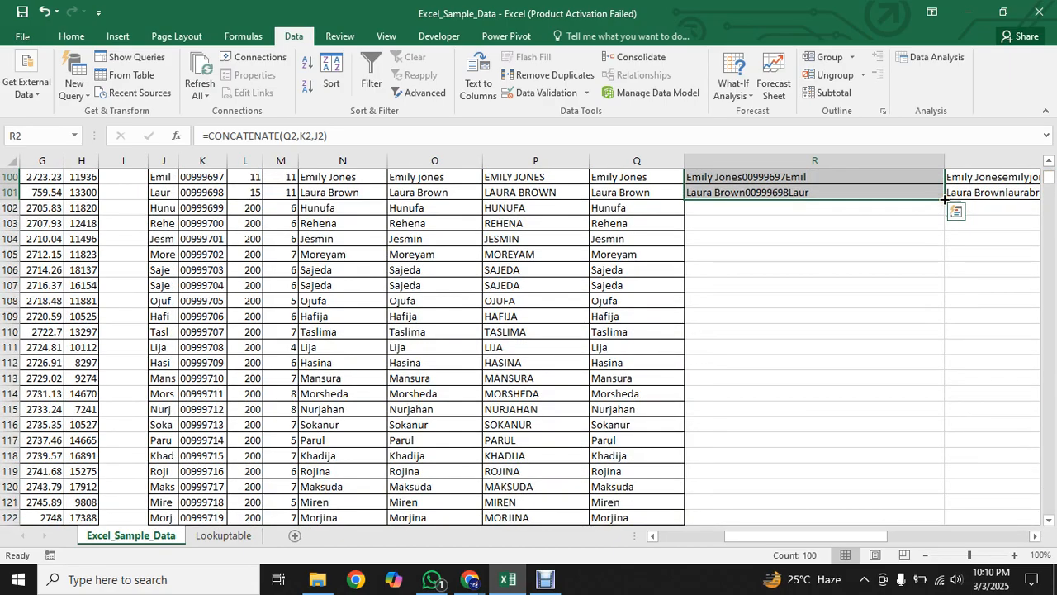
{"action": "double_click", "coordinate": [943, 198]}
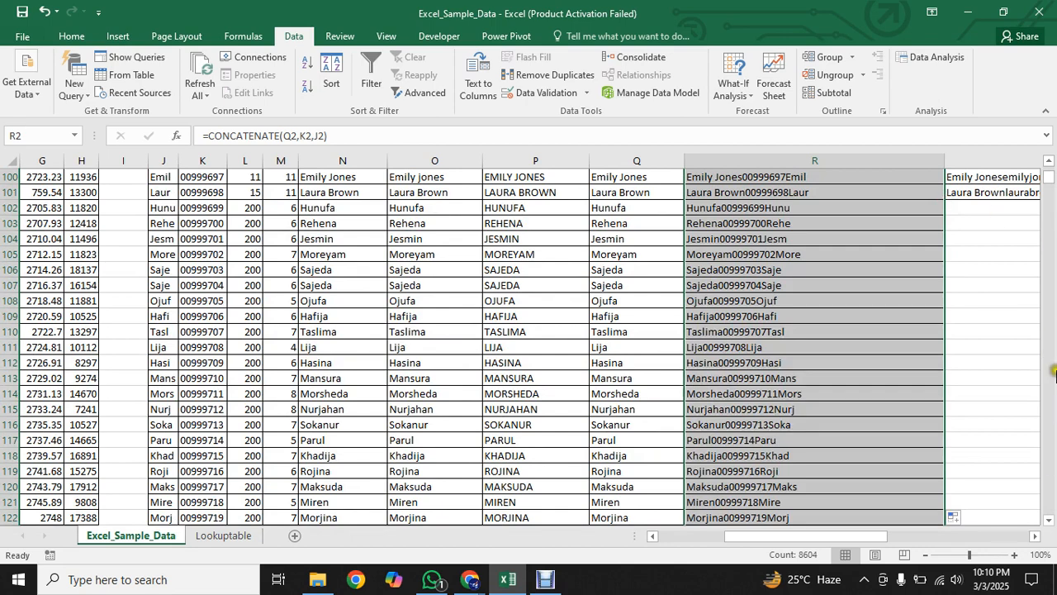
{"action": "left_click_drag", "start_coordinate": [1049, 178], "coordinate": [1049, 141]}
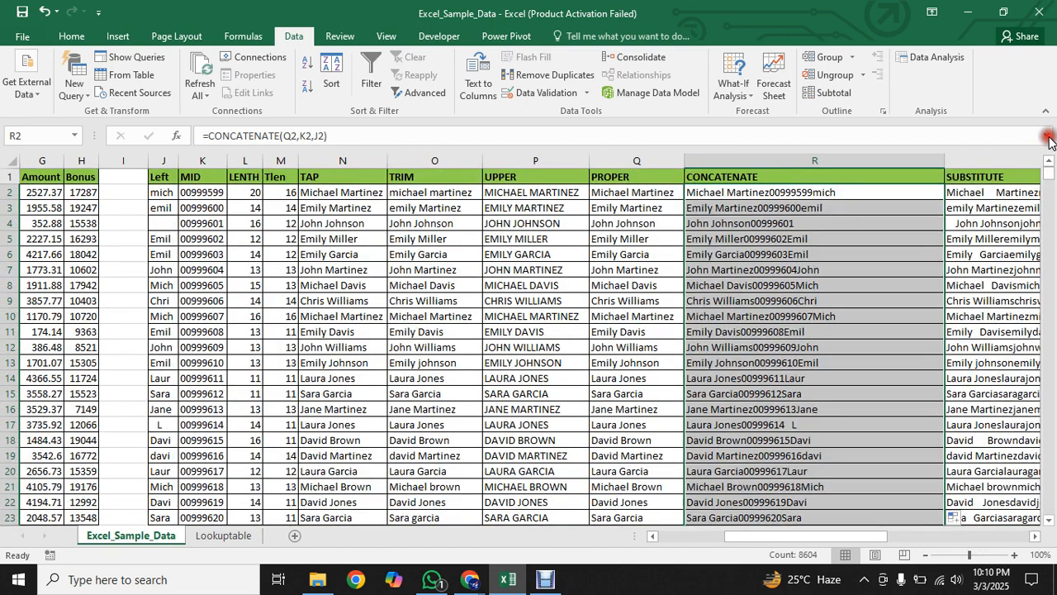
Step: Insert the text argument " Client Id:" before K2 in R2's CONCATENATE formula and fill the updated formula down the column
{"action": "left_click", "coordinate": [743, 192]}
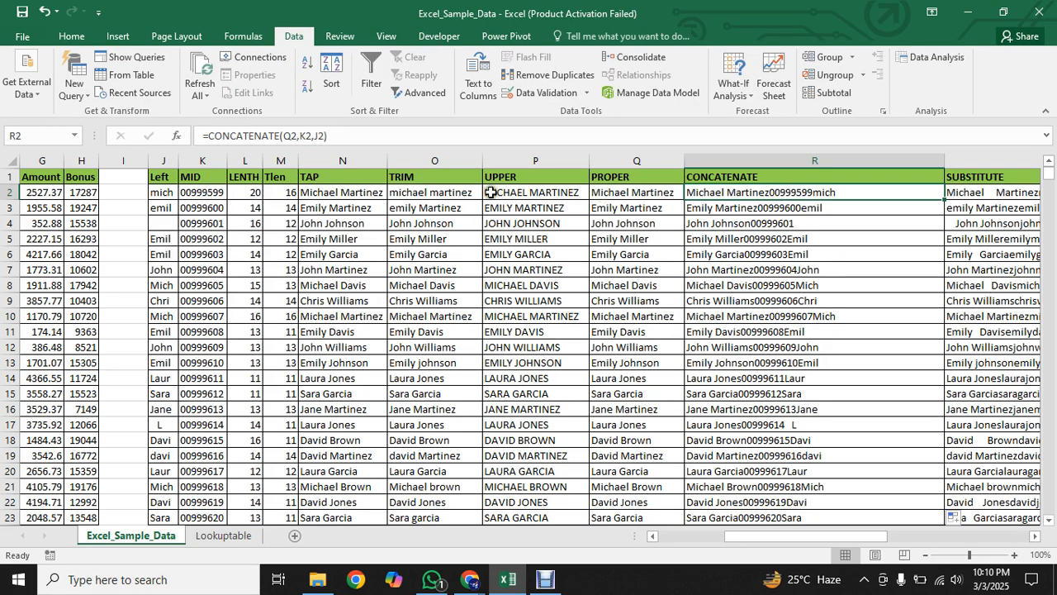
{"action": "left_click", "coordinate": [301, 138]}
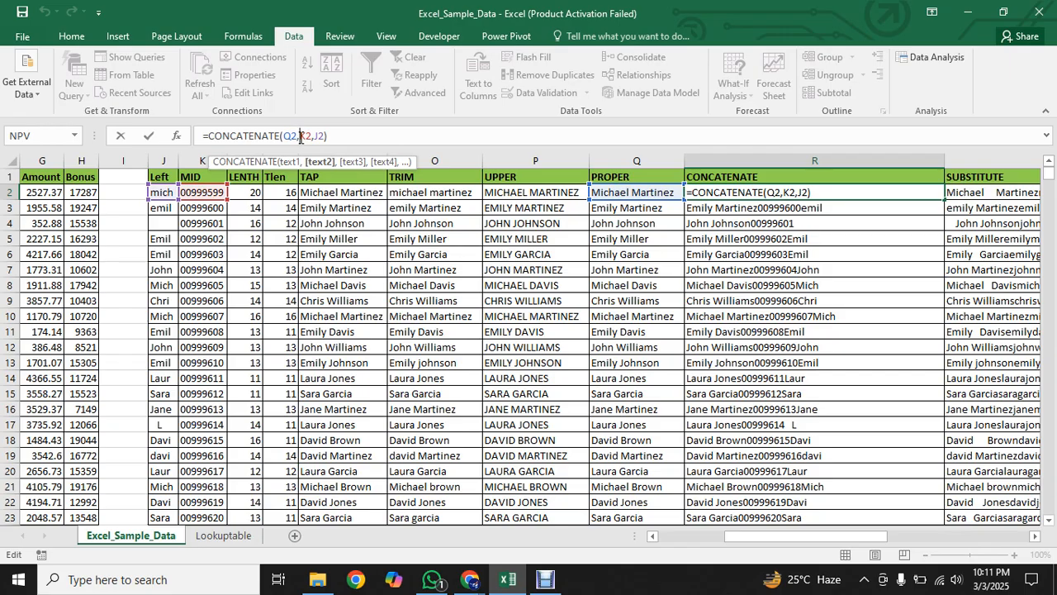
{"action": "type", "text": "\""}
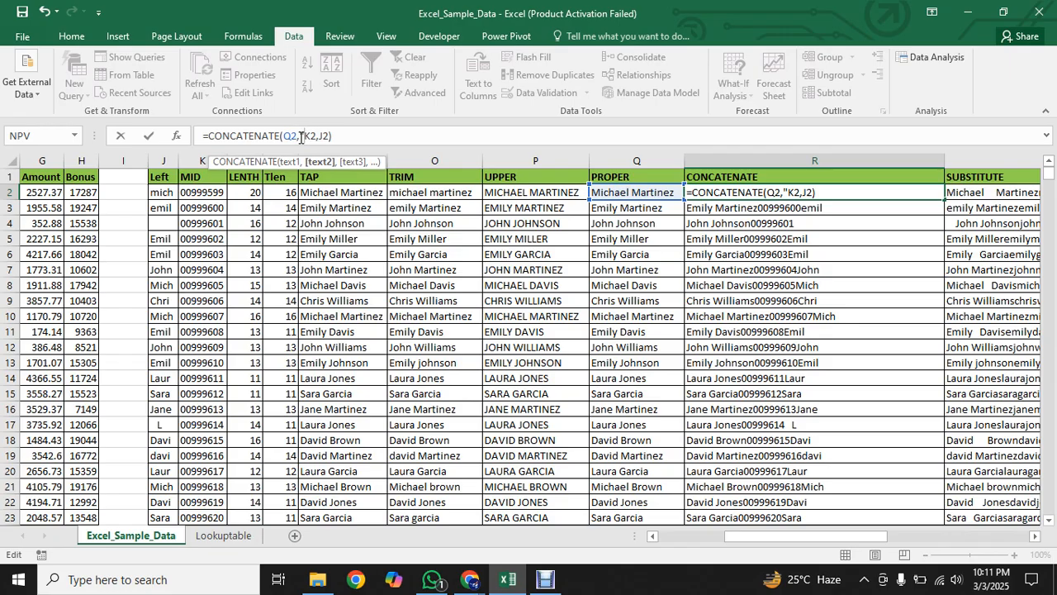
{"action": "type", "text": "Clien"}
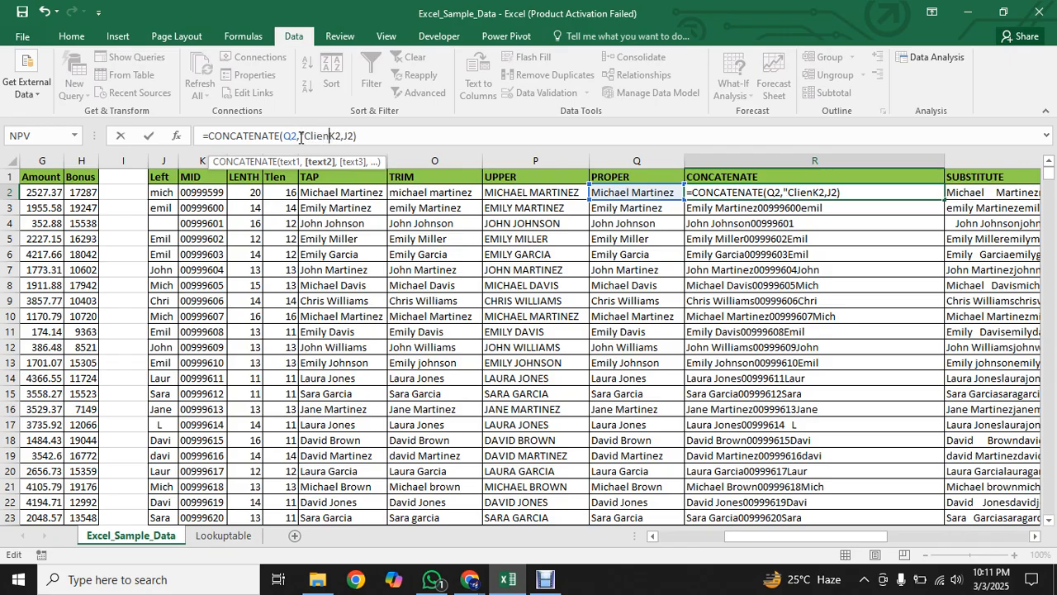
{"action": "type", "text": "t Id"}
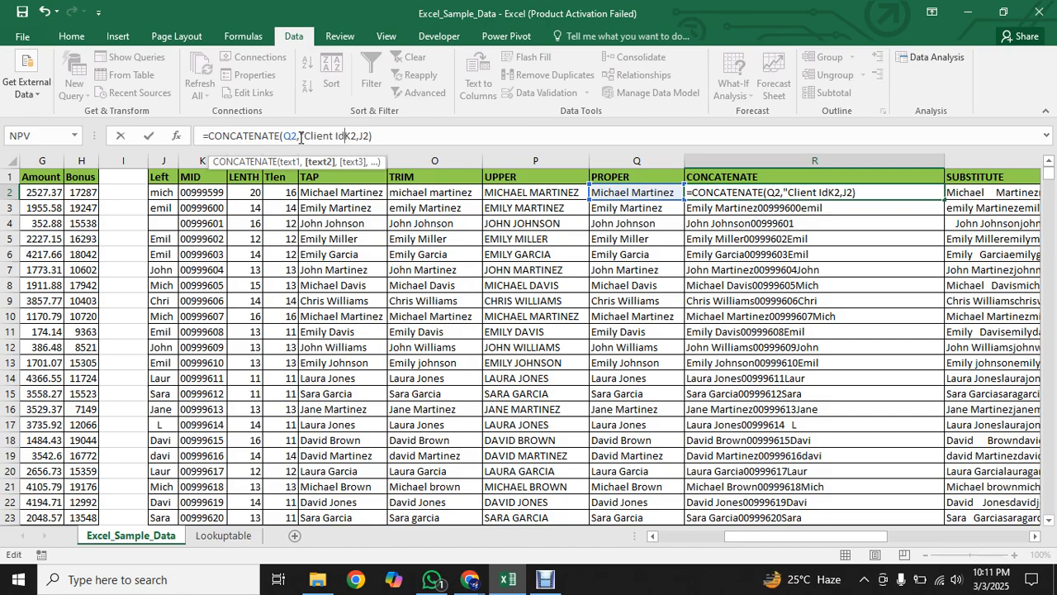
{"action": "type", "text": ":\""}
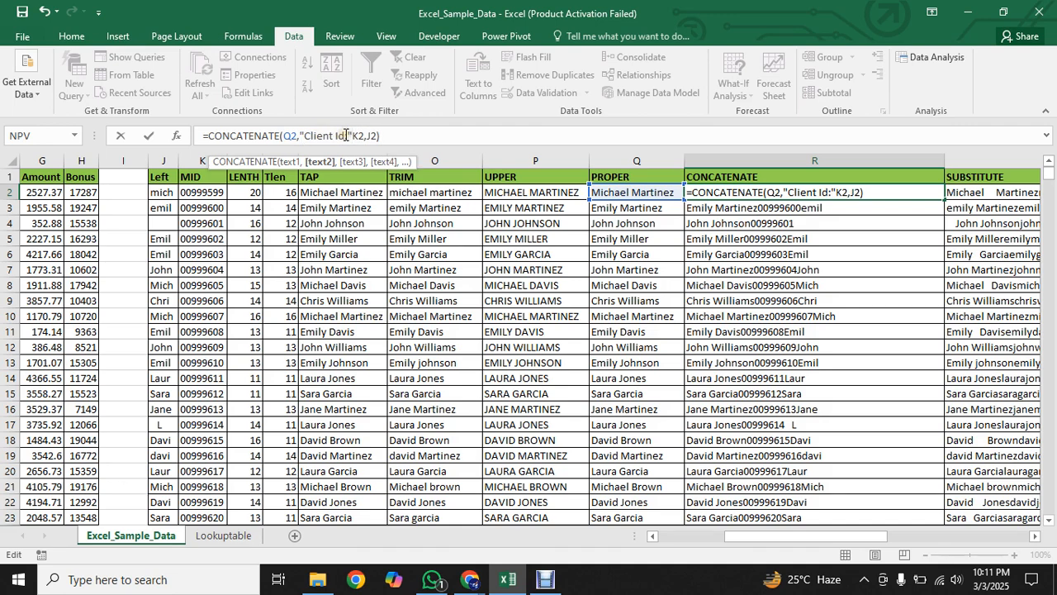
{"action": "left_click", "coordinate": [304, 135]}
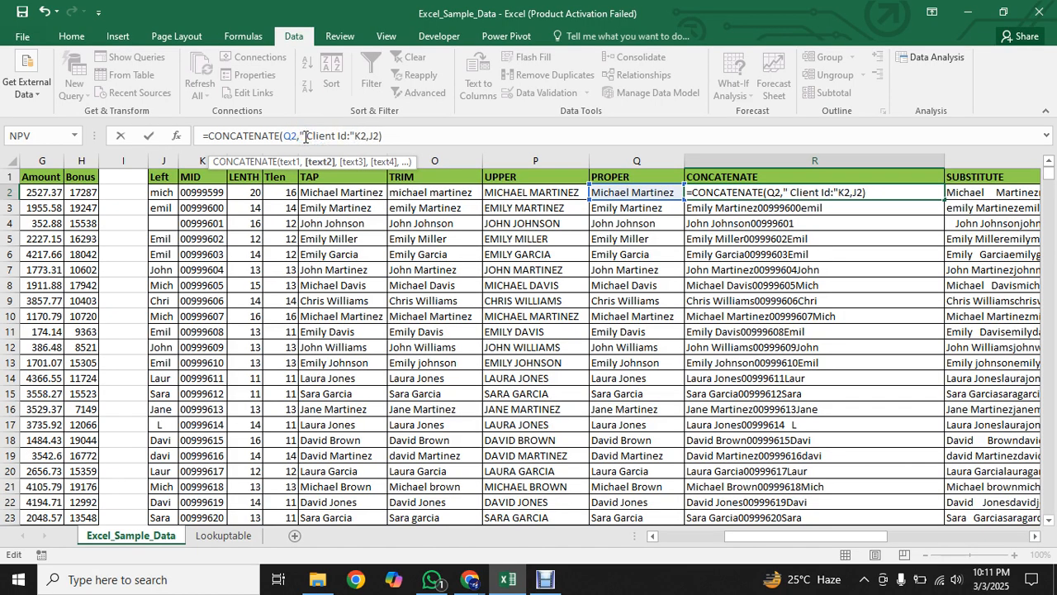
{"action": "left_click", "coordinate": [356, 136]}
{"action": "left_click", "coordinate": [354, 136]}
{"action": "type", "text": ","}
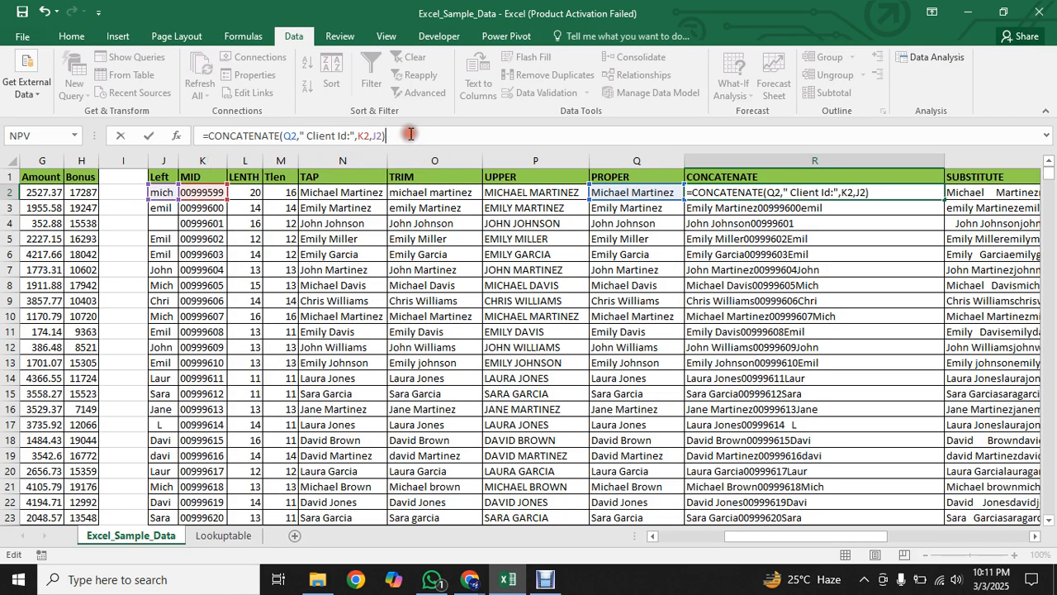
{"action": "key", "text": "Return"}
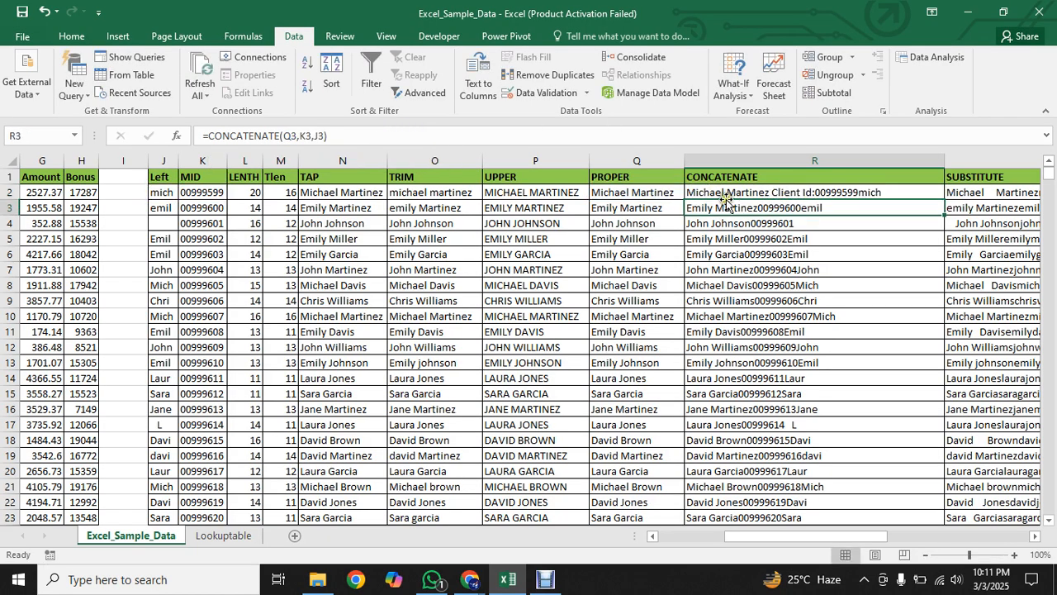
{"action": "left_click", "coordinate": [831, 194]}
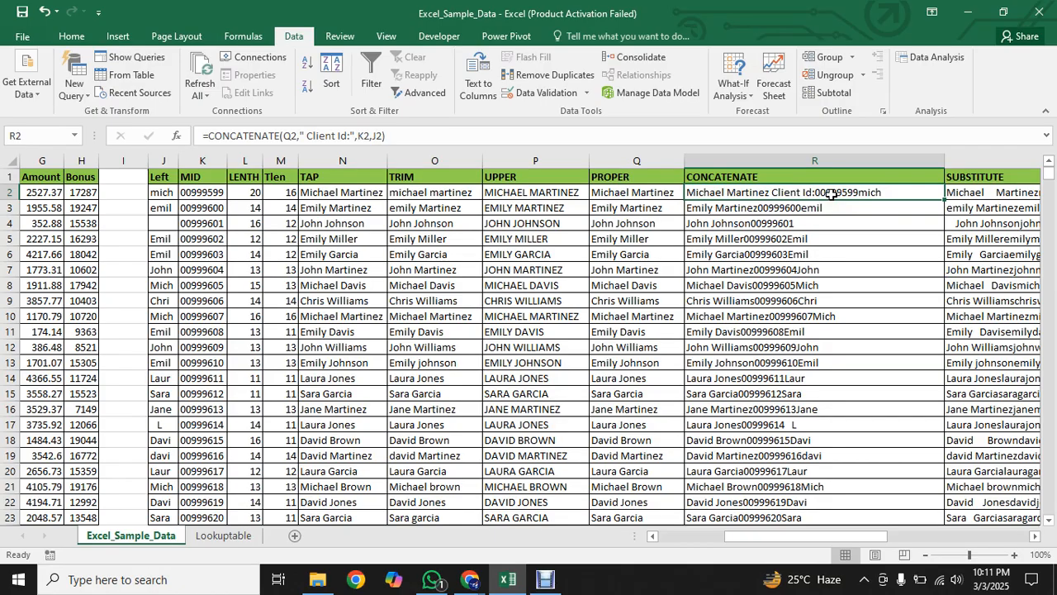
{"action": "double_click", "coordinate": [945, 200]}
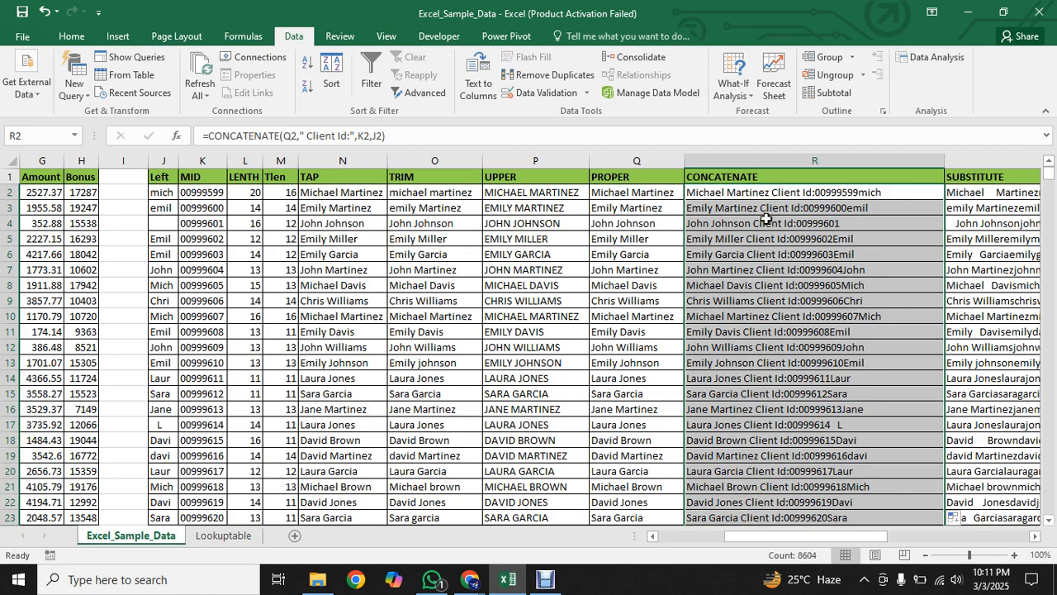
Step: Insert " Client Name: " as the first text argument before Q2 in R2's CONCATENATE formula
{"action": "left_click", "coordinate": [718, 192]}
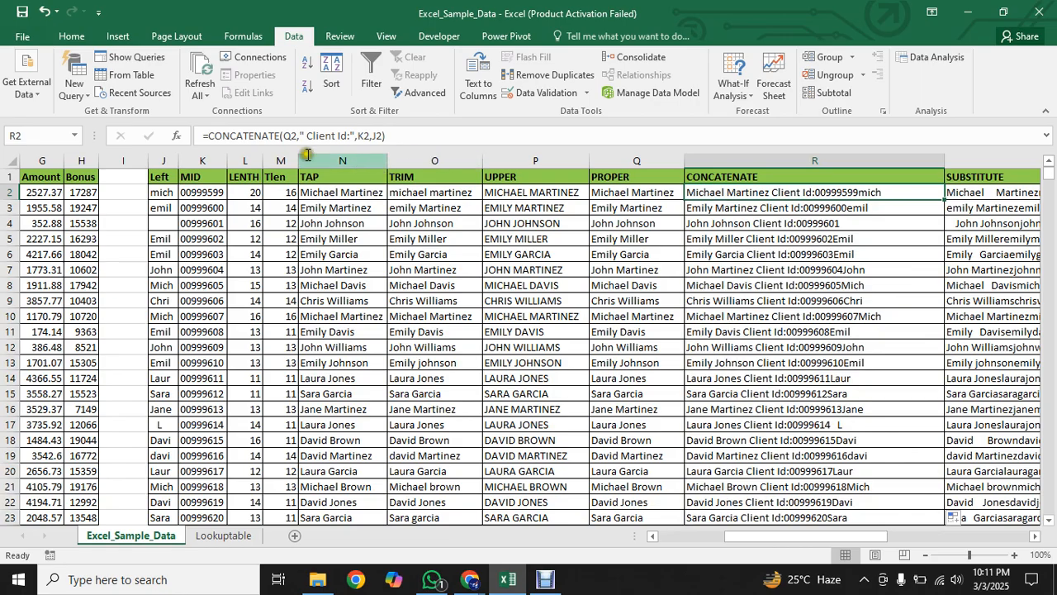
{"action": "left_click", "coordinate": [280, 135]}
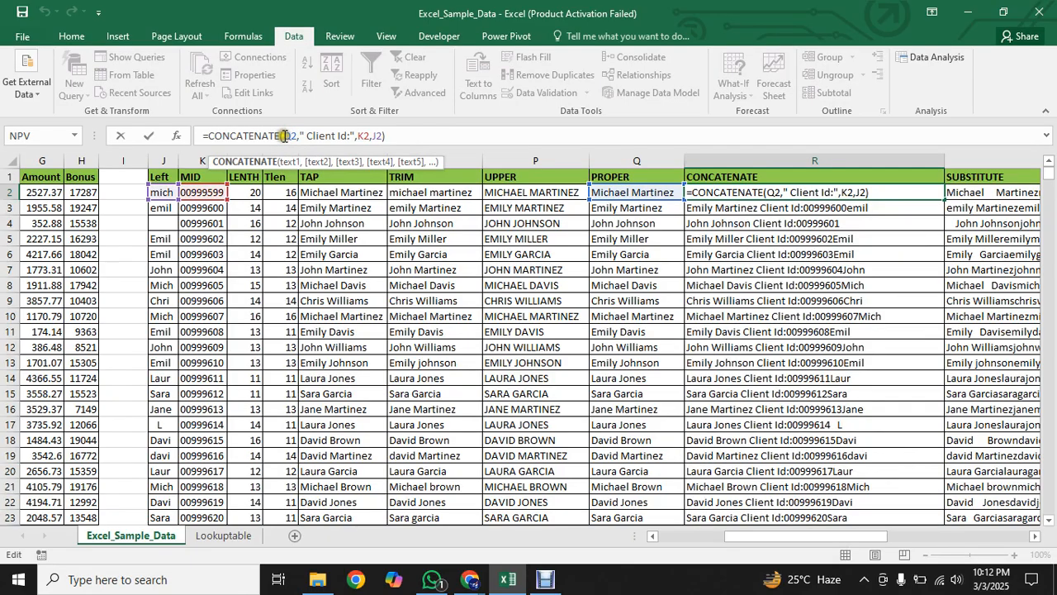
{"action": "left_click", "coordinate": [285, 135]}
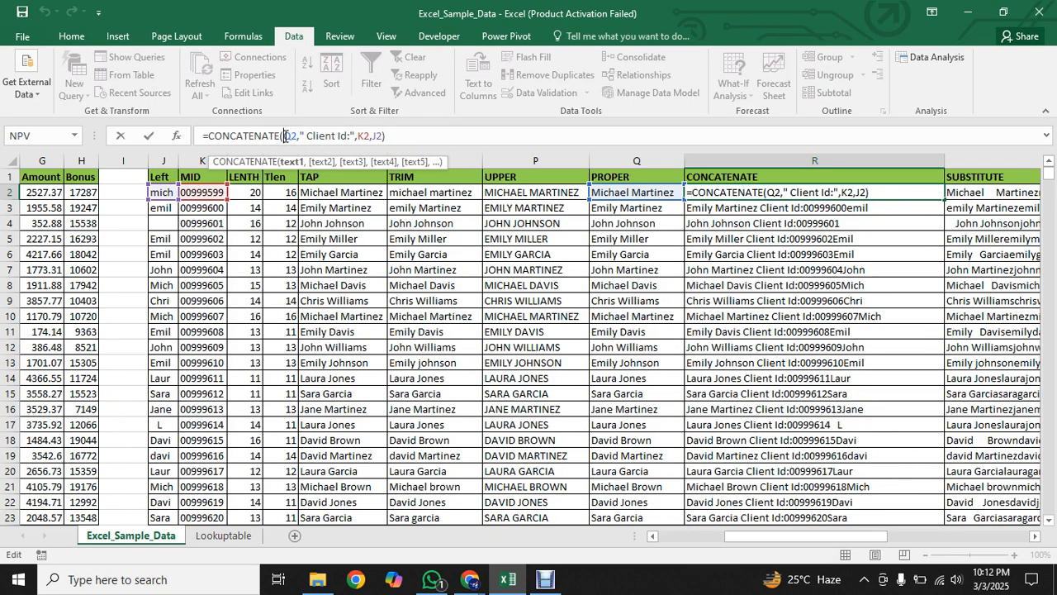
{"action": "type", "text": "\""}
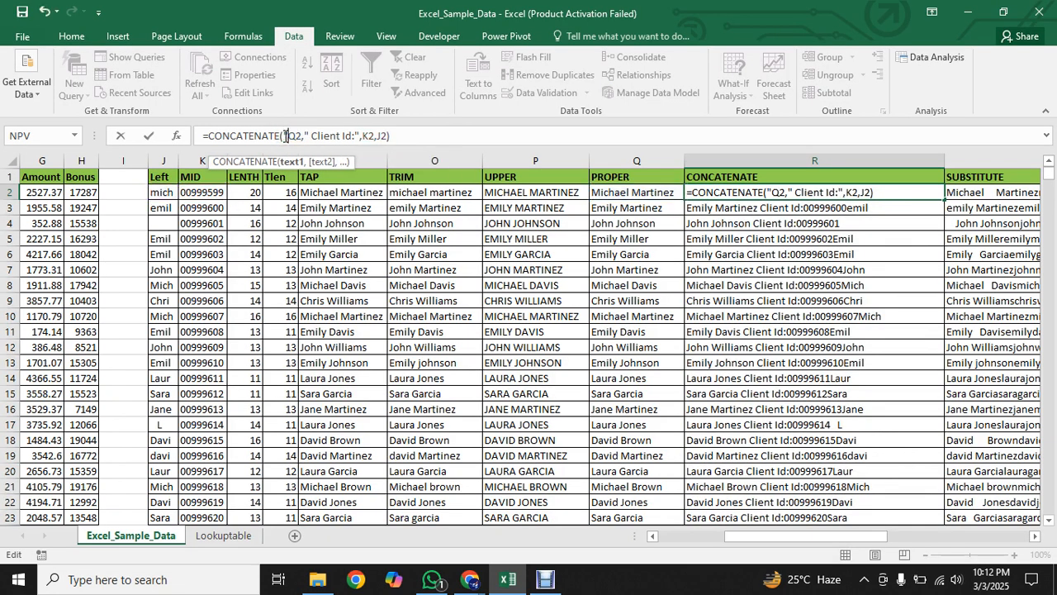
{"action": "type", "text": " C"}
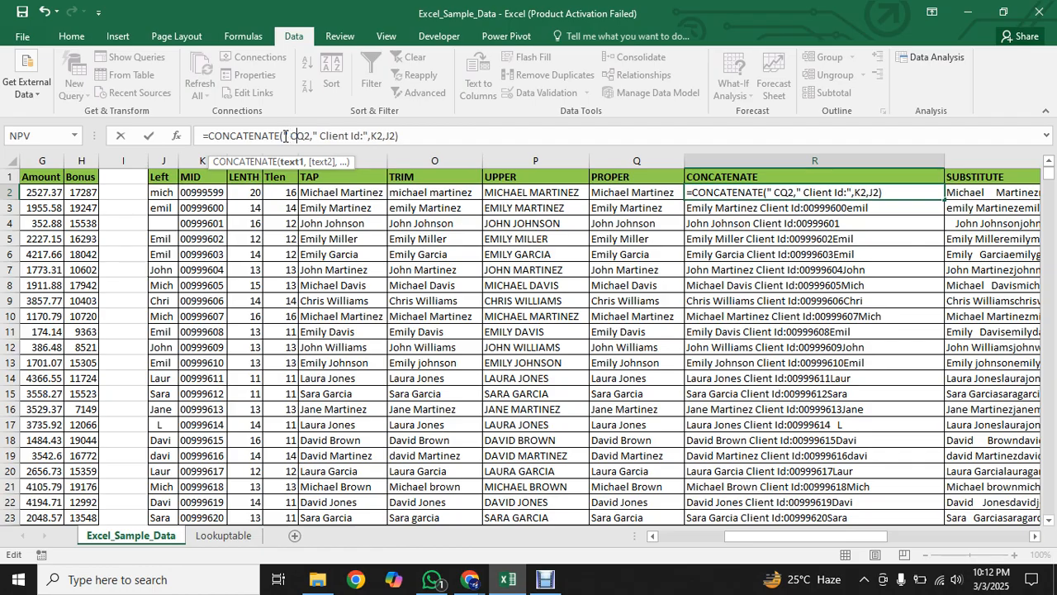
{"action": "type", "text": "lient"}
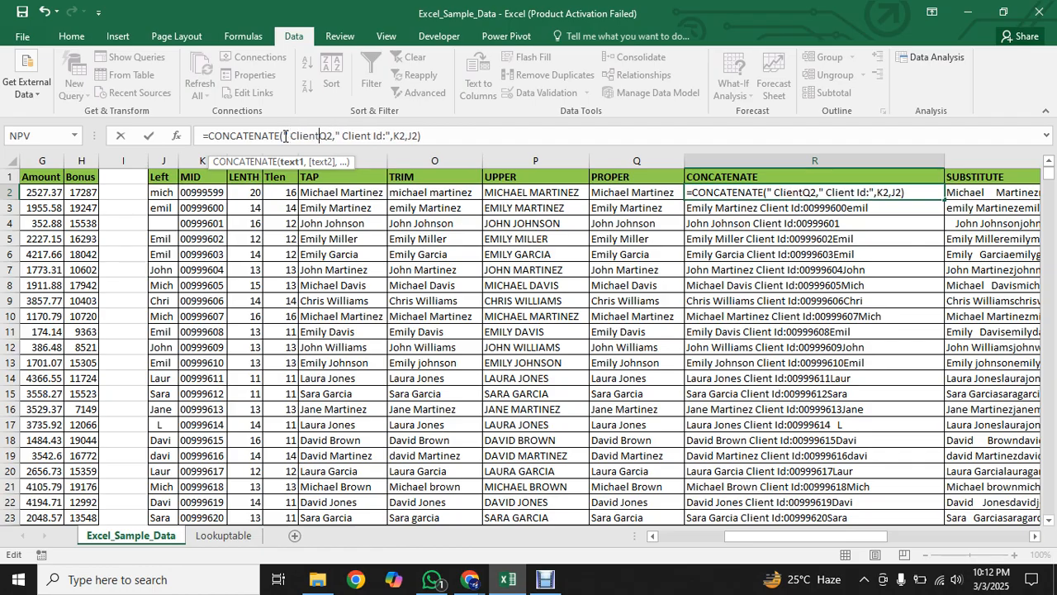
{"action": "type", "text": " Name"}
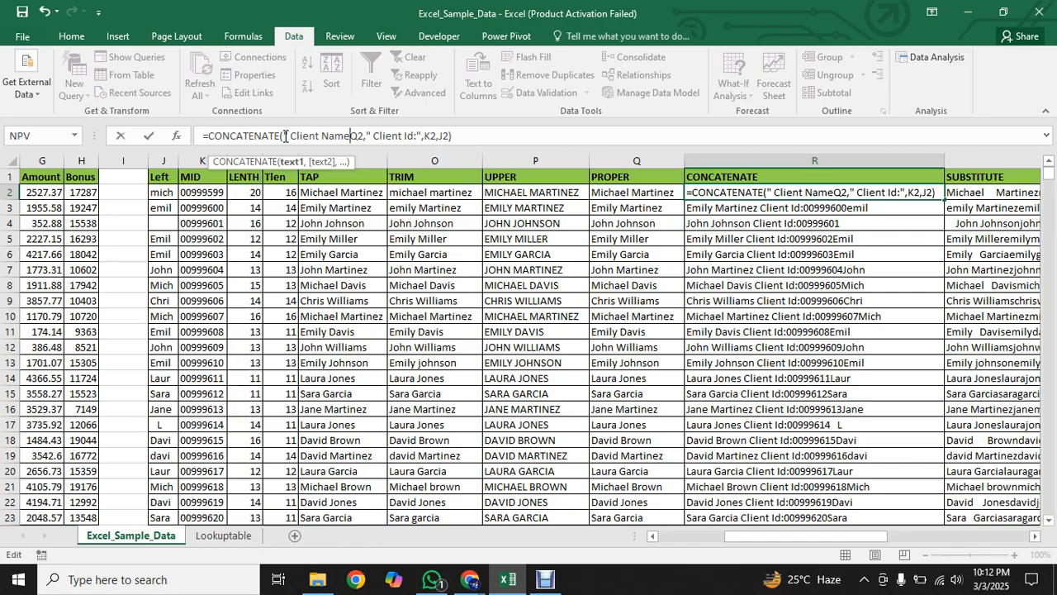
{"action": "type", "text": ":"}
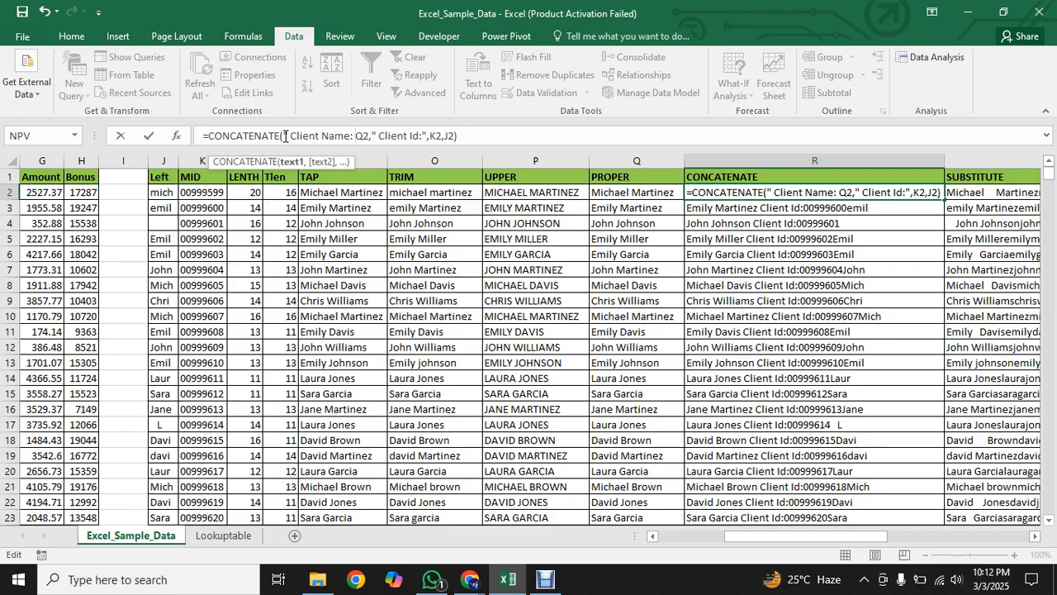
{"action": "type", "text": " \""}
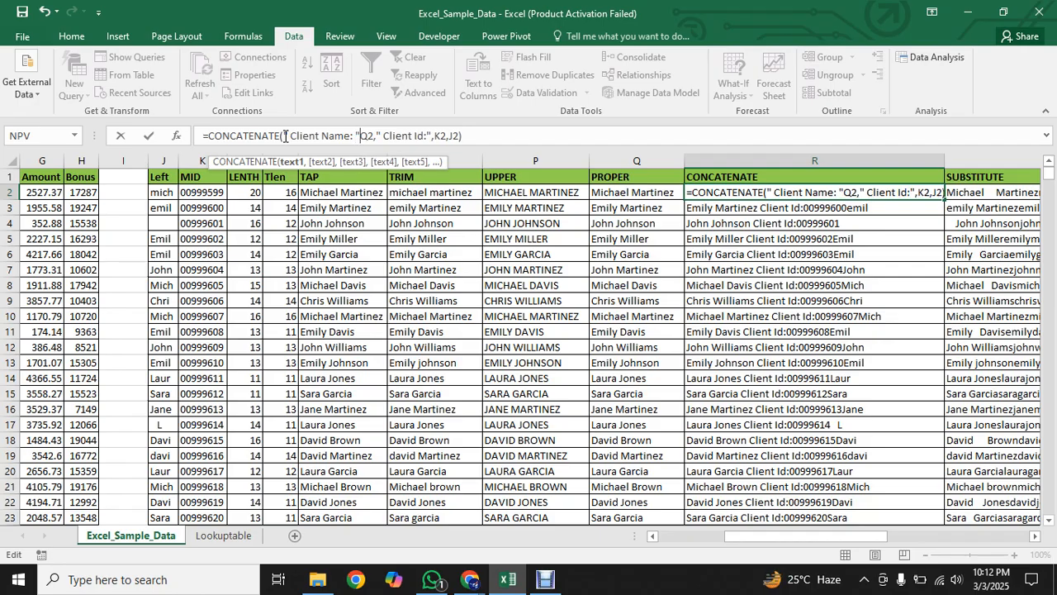
{"action": "type", "text": ","}
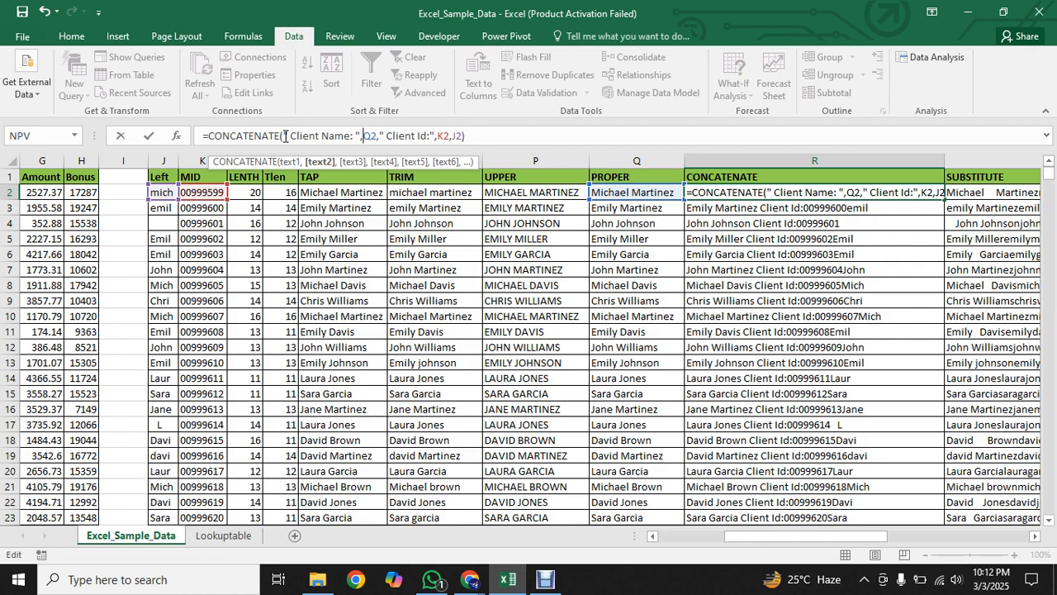
Step: Add a hyphen at the start of the Client Id text in R2's formula, making it "- Client Id:"
{"action": "left_click", "coordinate": [384, 134]}
{"action": "type", "text": "-"}
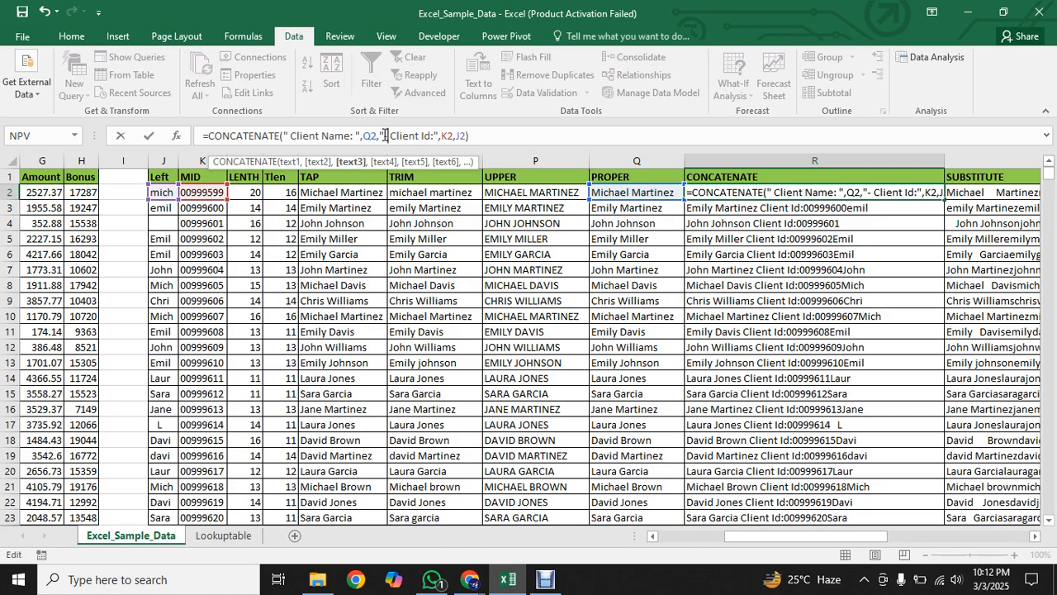
{"action": "key", "text": "Return"}
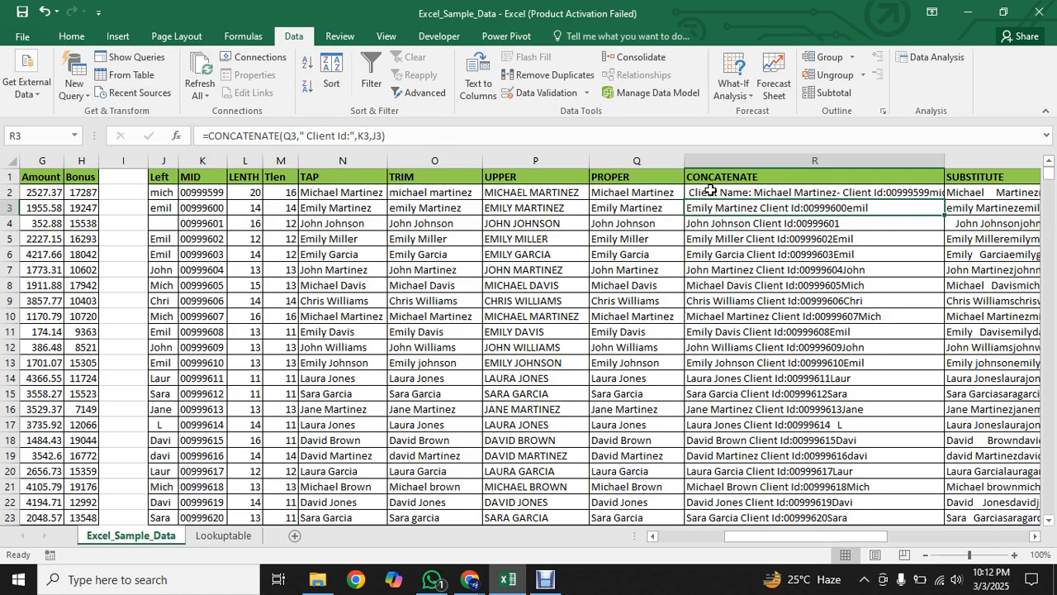
Step: Remove the leading space from the Client Name text in R2's formula so it reads "Client Name: "
{"action": "left_click", "coordinate": [706, 193]}
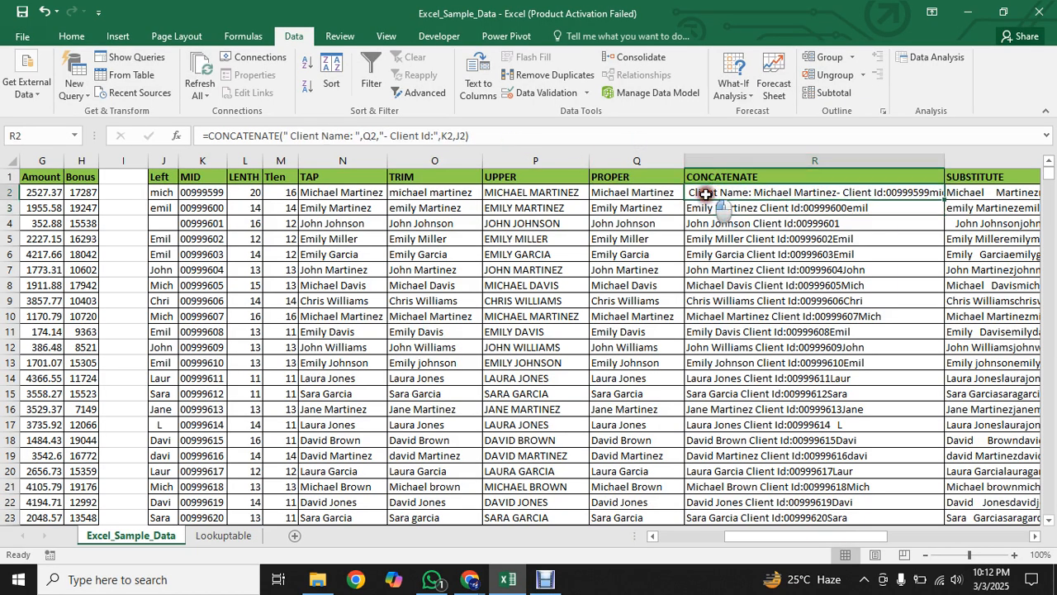
{"action": "left_click", "coordinate": [290, 135]}
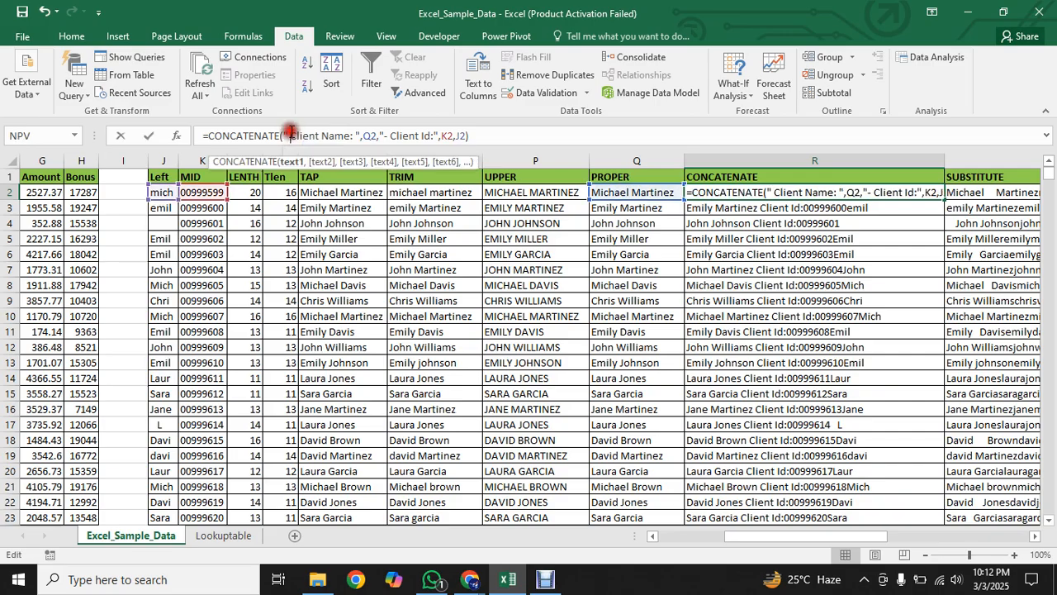
{"action": "key", "text": "BackSpace"}
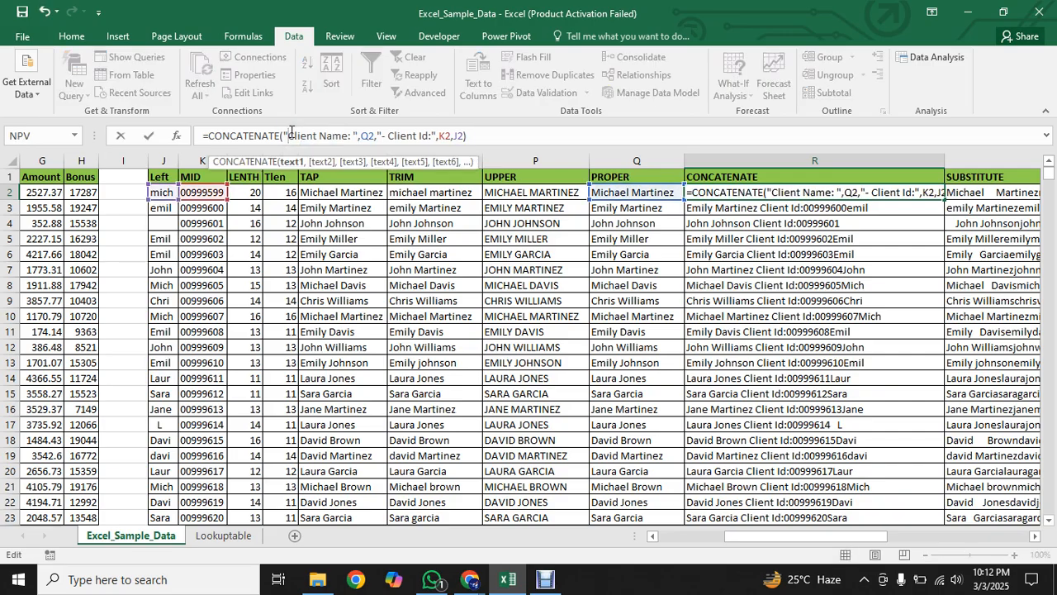
{"action": "left_click", "coordinate": [794, 241]}
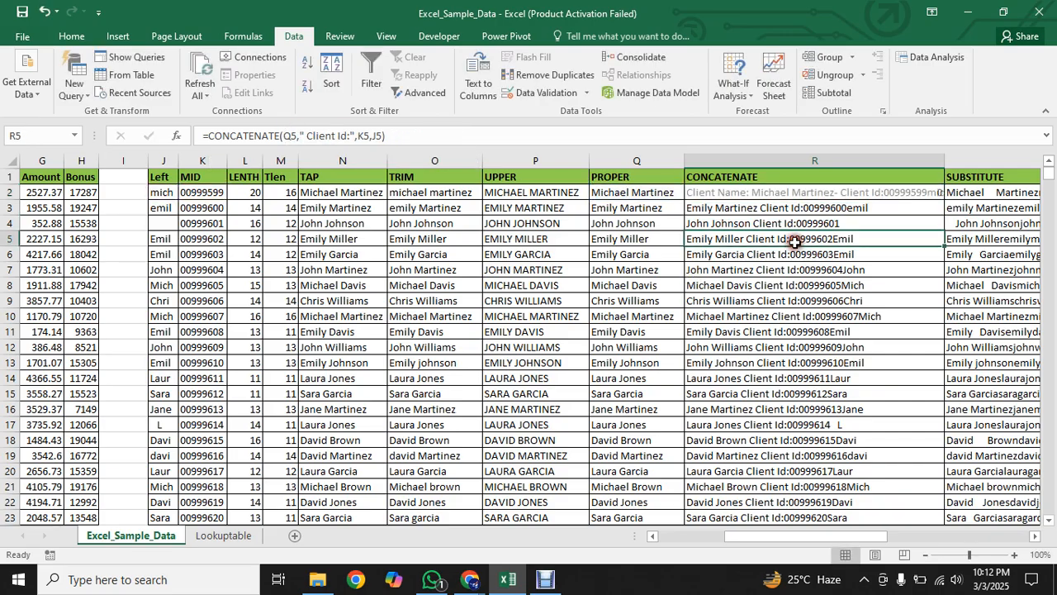
Step: Remove the J2 argument from R2's CONCATENATE formula and fill the updated formula down the column
{"action": "left_click", "coordinate": [692, 195]}
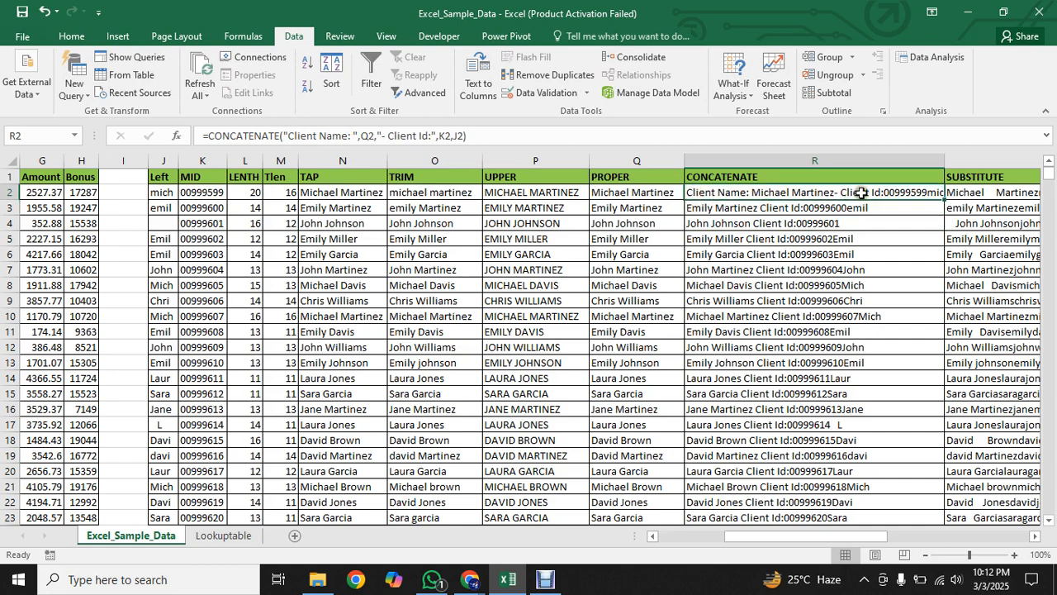
{"action": "left_click", "coordinate": [463, 134]}
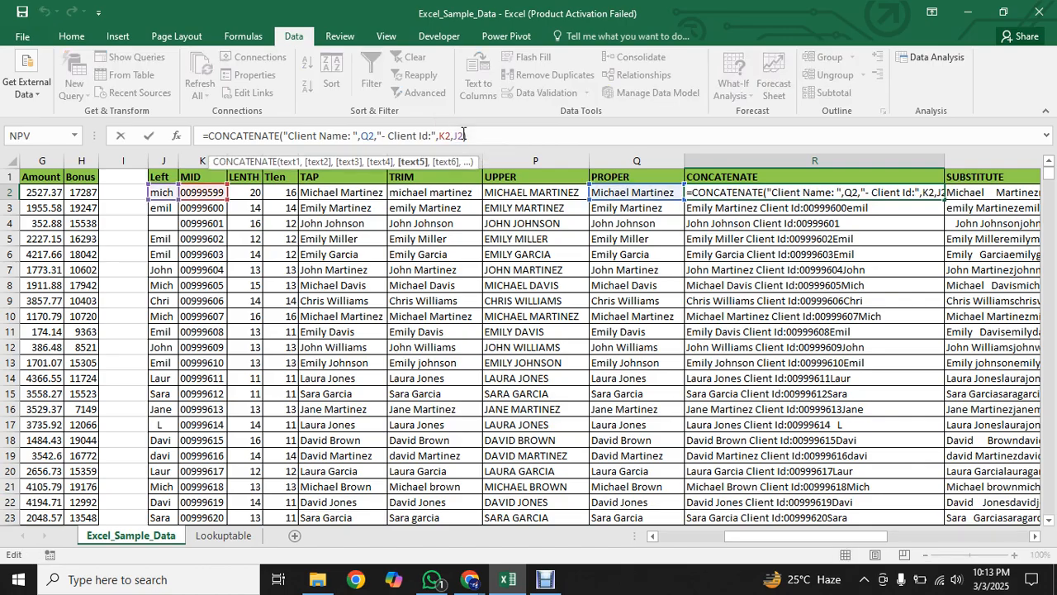
{"action": "key", "text": "BackSpace"}
{"action": "key", "text": "BackSpace"}
{"action": "key", "text": "BackSpace"}
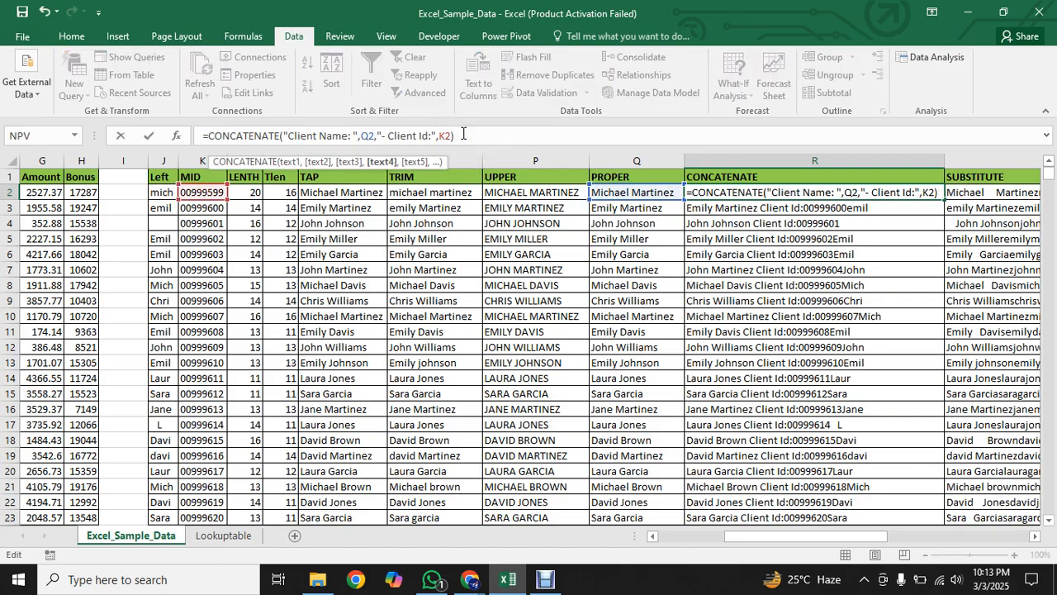
{"action": "key", "text": "Return"}
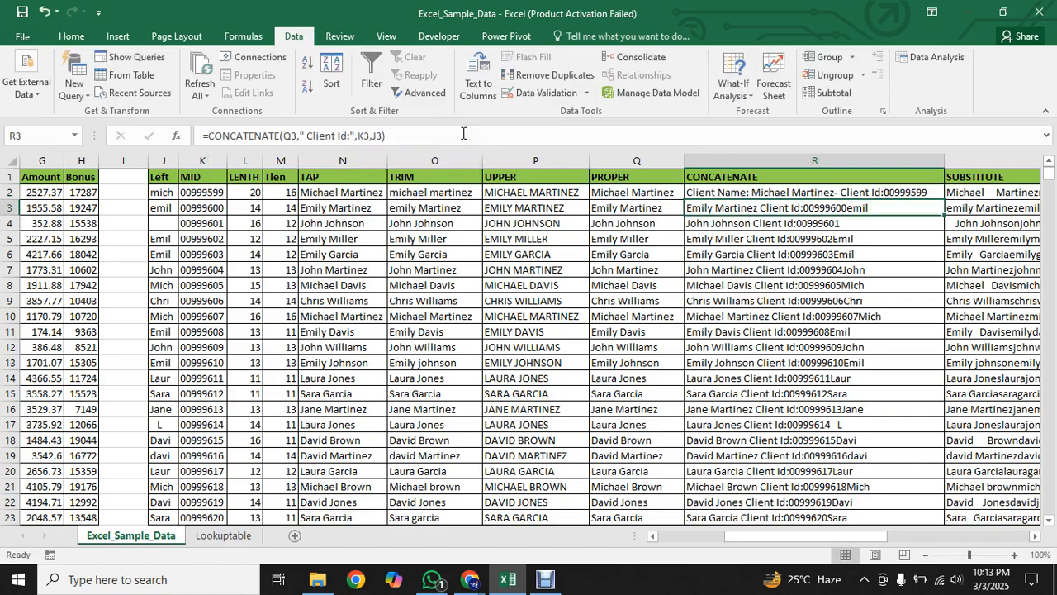
{"action": "left_click", "coordinate": [837, 191]}
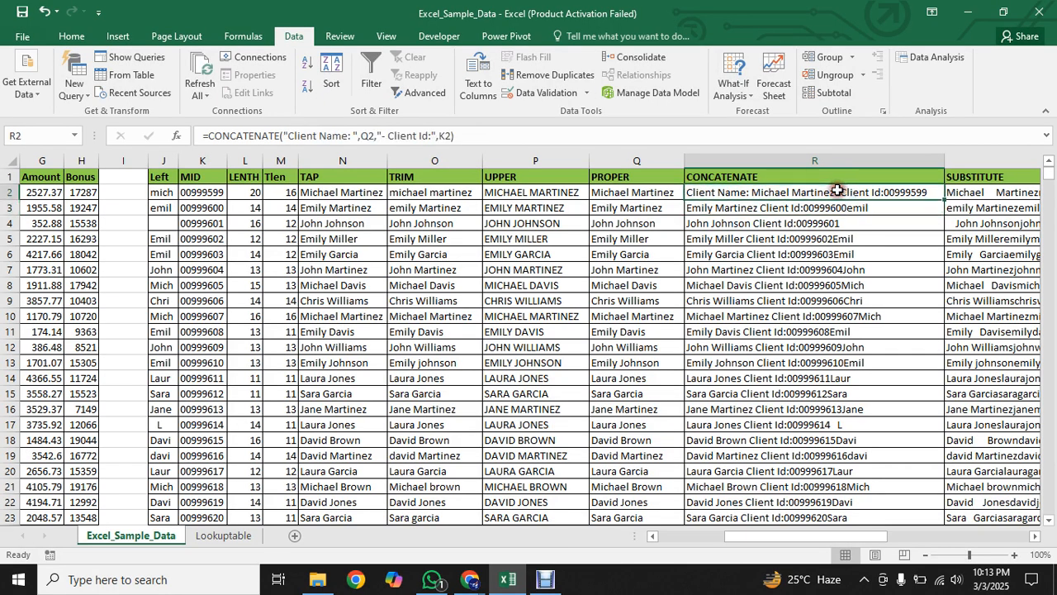
{"action": "double_click", "coordinate": [944, 200]}
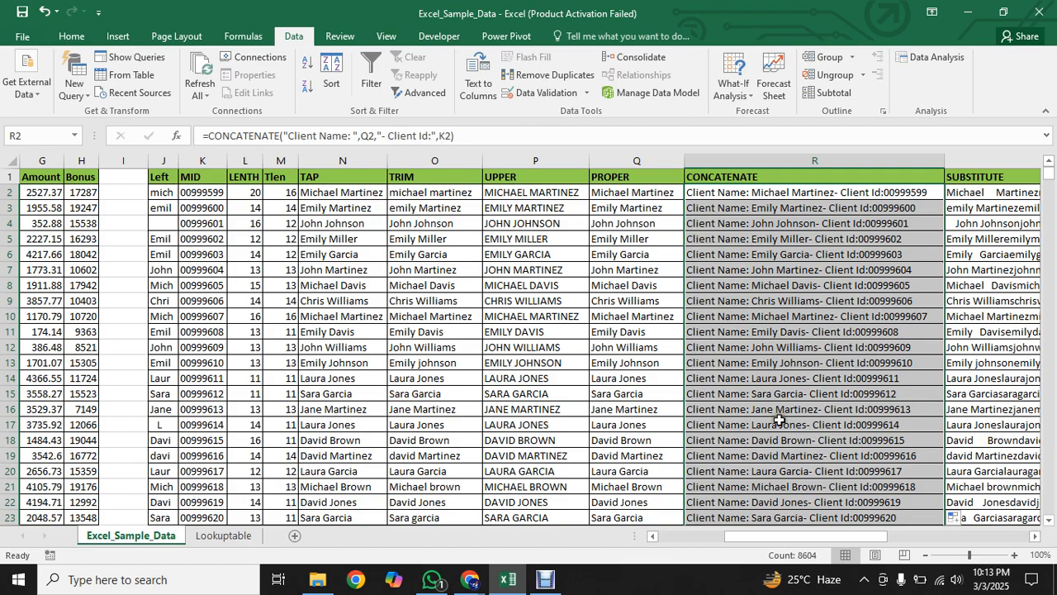
Step: Start a SUBSTITUTE formula in S2 with R2 as its text argument
{"action": "left_click_drag", "start_coordinate": [756, 537], "coordinate": [846, 535]}
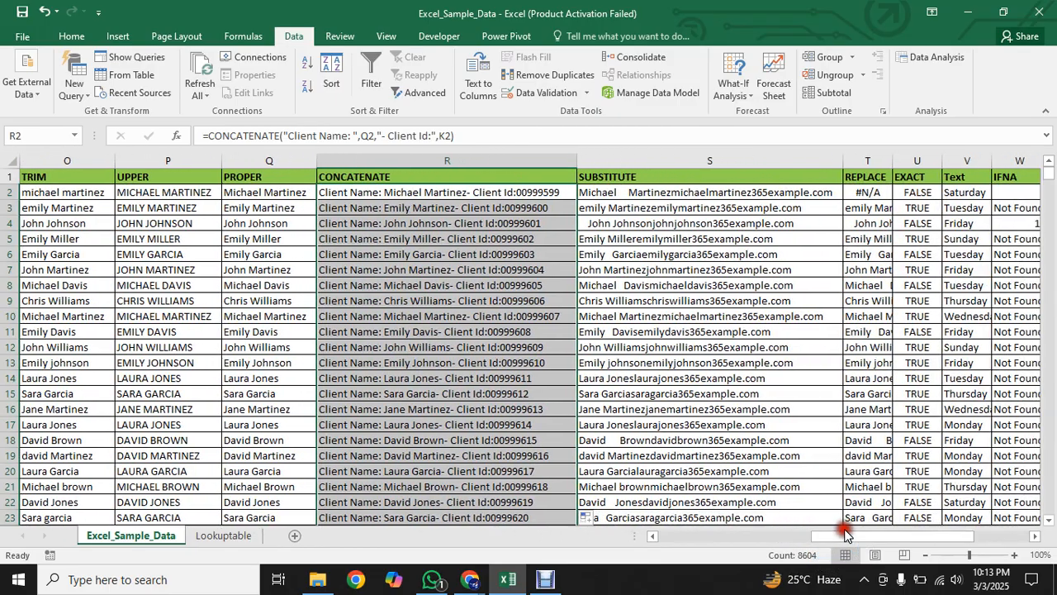
{"action": "left_click", "coordinate": [694, 193]}
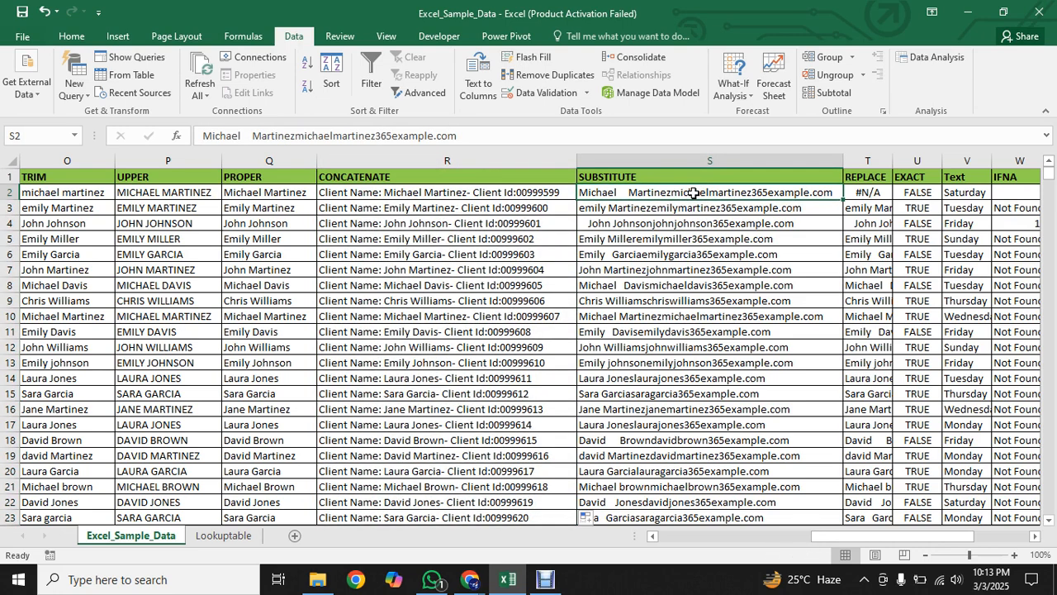
{"action": "type", "text": "="}
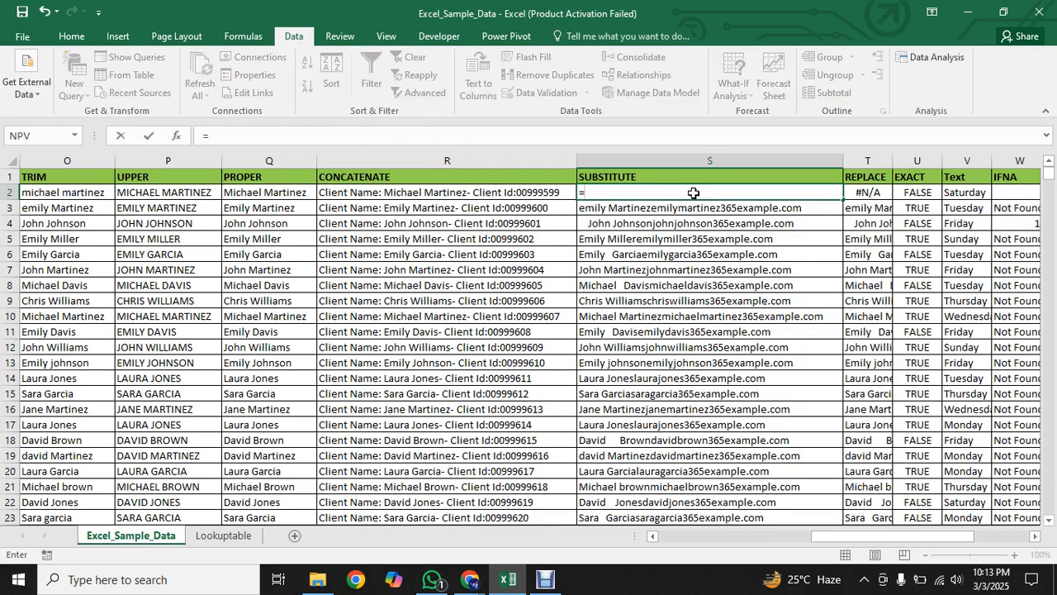
{"action": "type", "text": "sub"}
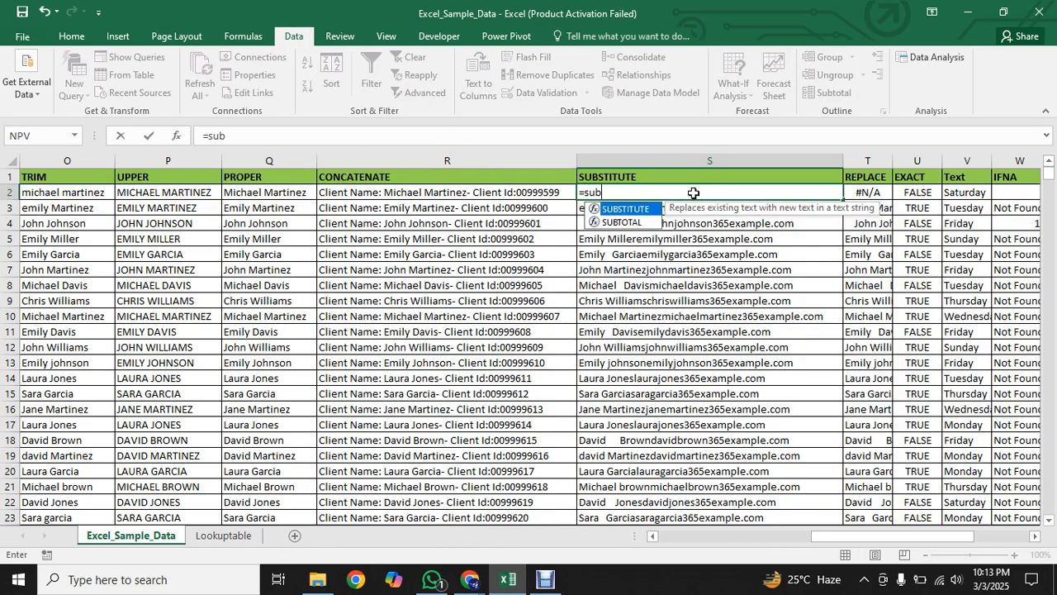
{"action": "key", "text": "Tab"}
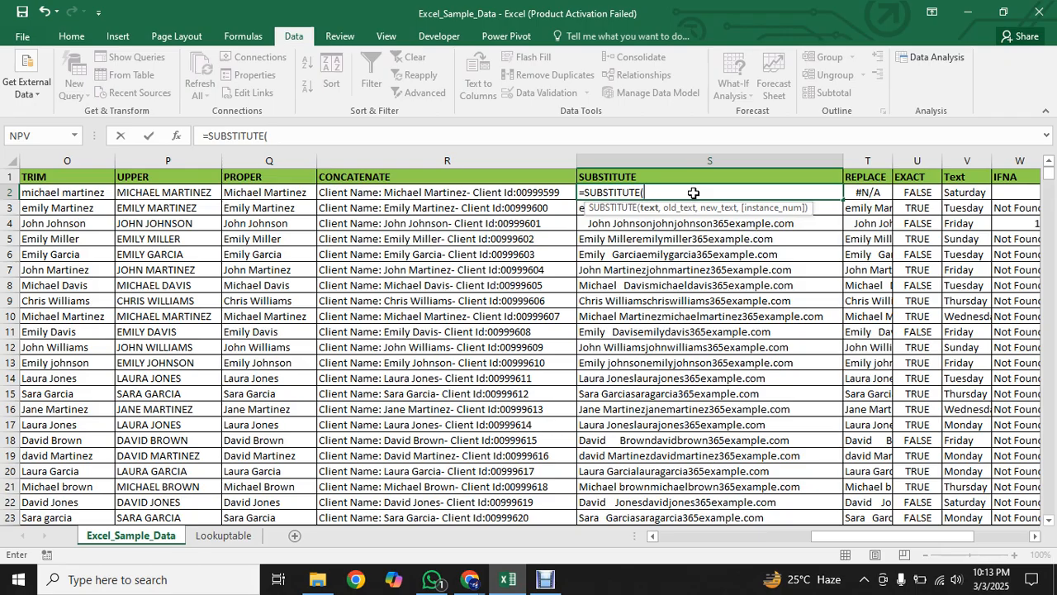
{"action": "left_click", "coordinate": [499, 193]}
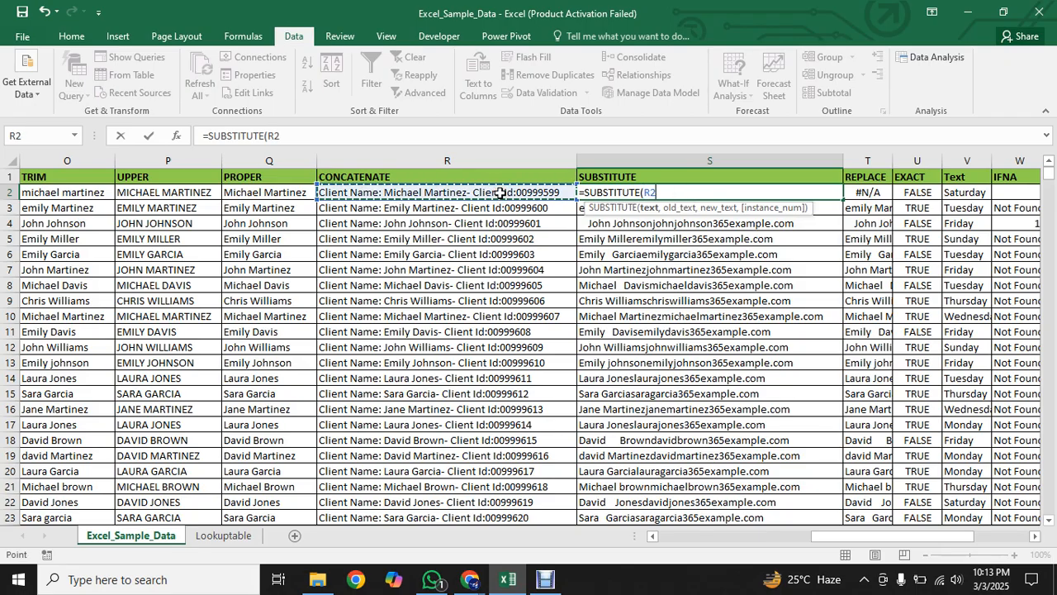
{"action": "type", "text": ","}
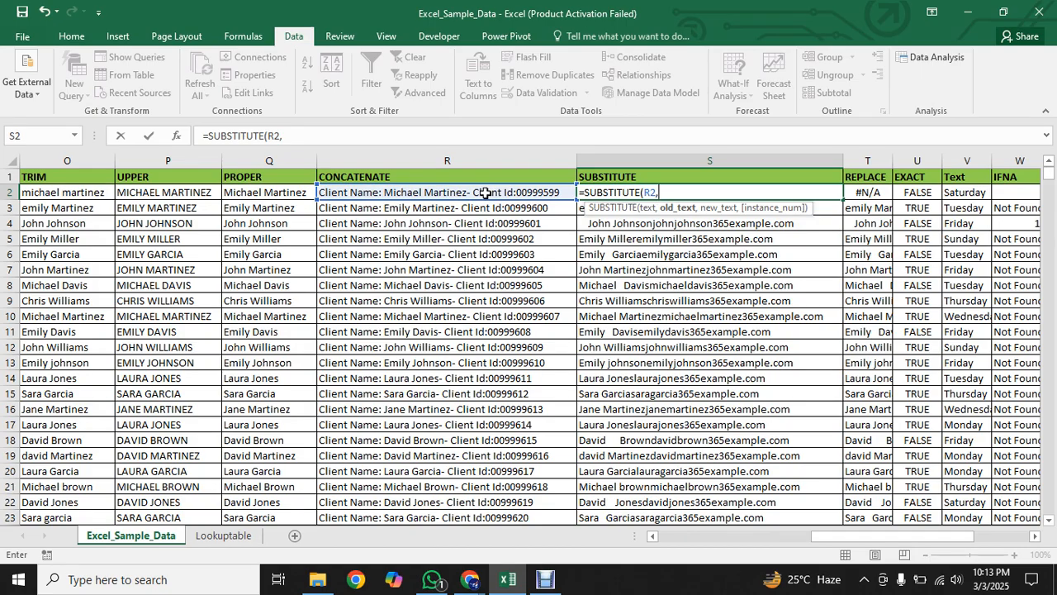
Step: Complete S2's SUBSTITUTE formula to replace "Client Id" with "Customer ID" and fill it down the column
{"action": "type", "text": "\"Client Id"}
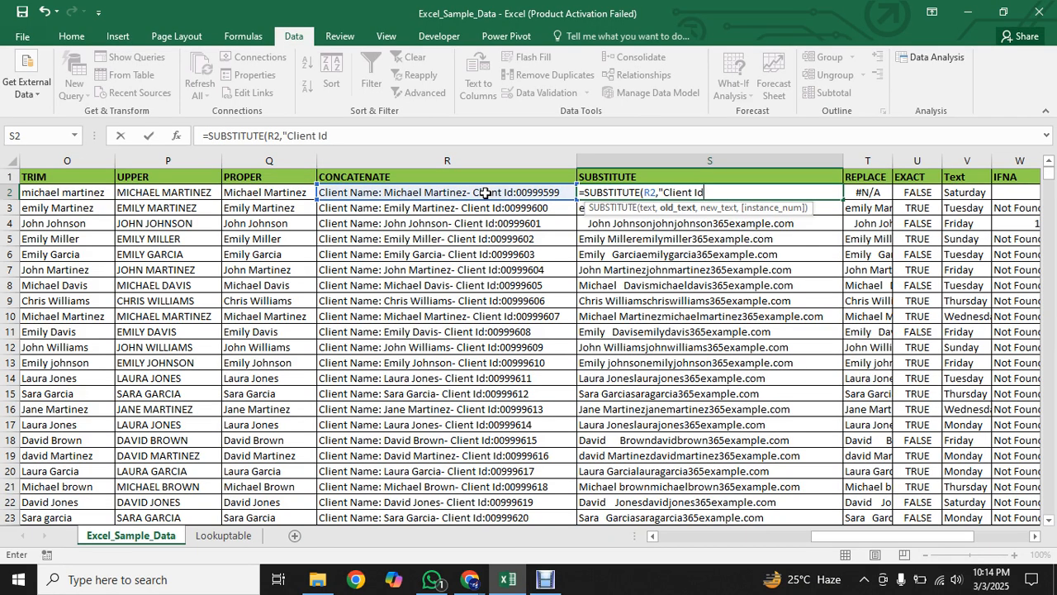
{"action": "type", "text": "\","}
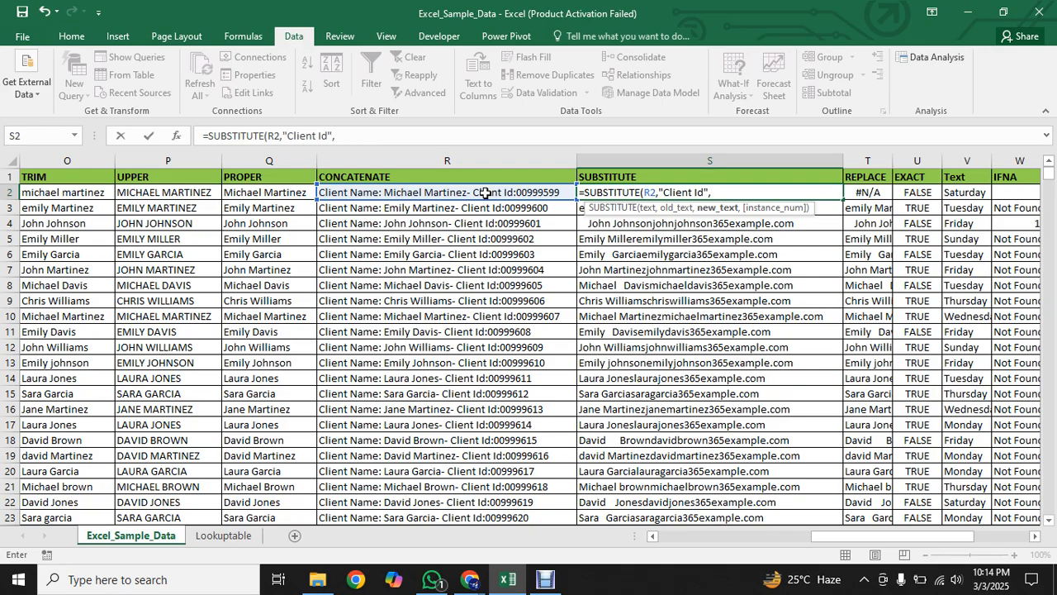
{"action": "type", "text": "\"Customker"}
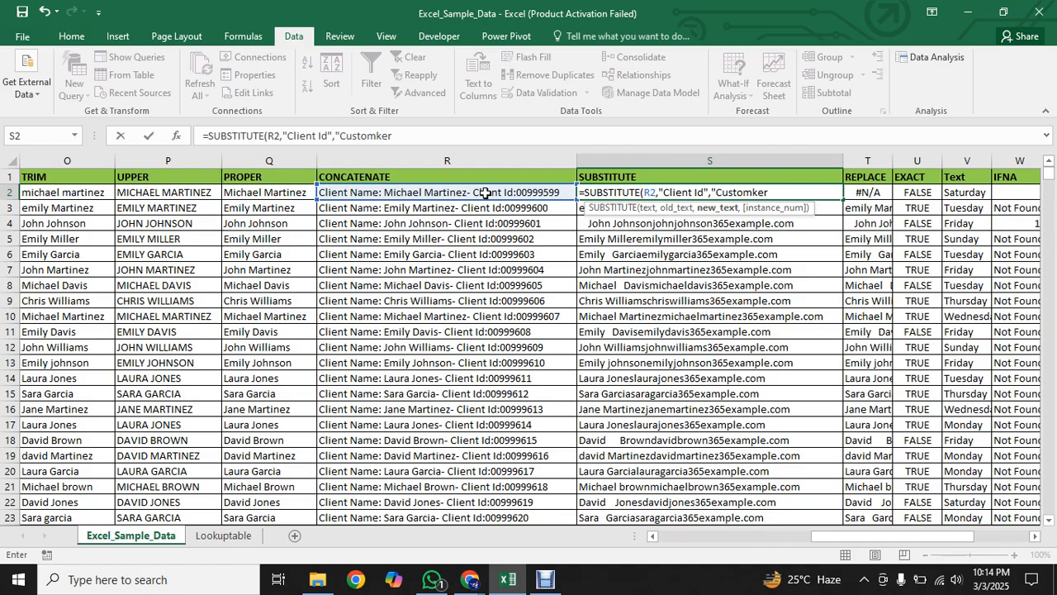
{"action": "key", "text": "BackSpace"}
{"action": "key", "text": "BackSpace"}
{"action": "key", "text": "BackSpace"}
{"action": "type", "text": "er"}
{"action": "type", "text": " ID"}
{"action": "type", "text": "\""}
{"action": "type", "text": ")"}
{"action": "key", "text": "Return"}
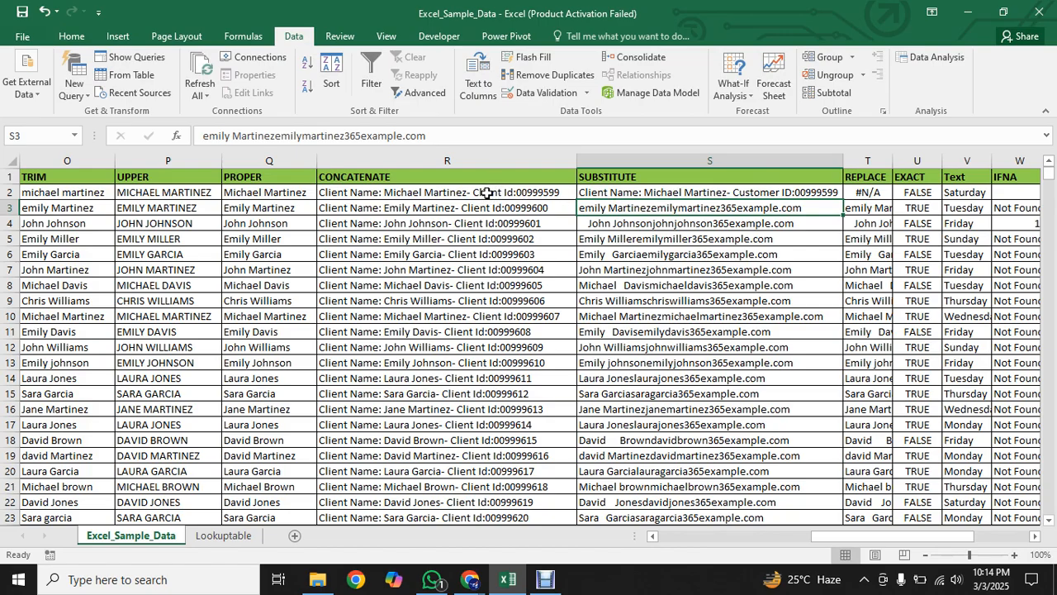
{"action": "left_click", "coordinate": [627, 191]}
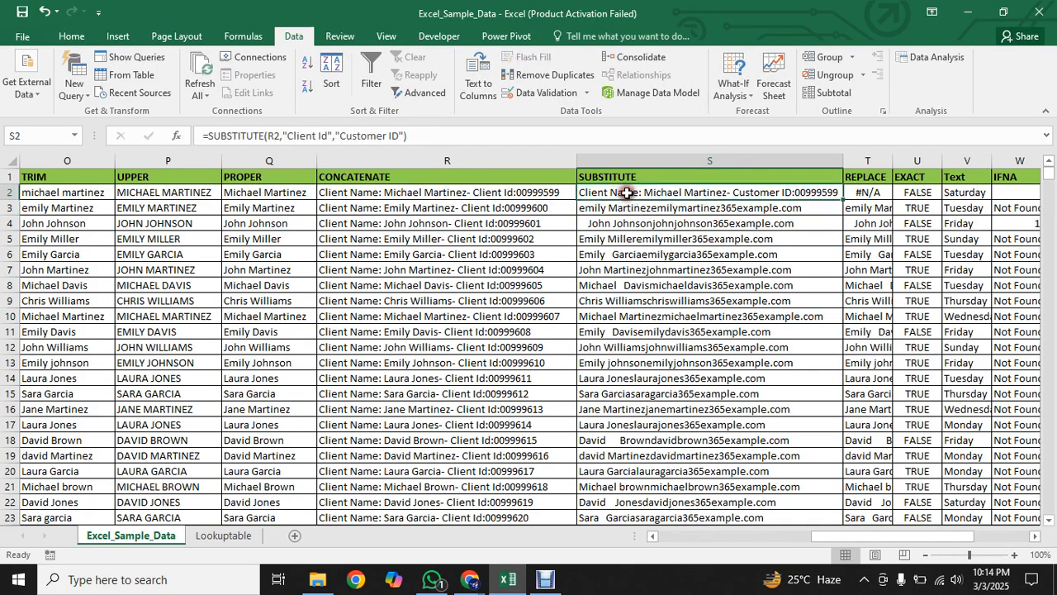
{"action": "double_click", "coordinate": [843, 199]}
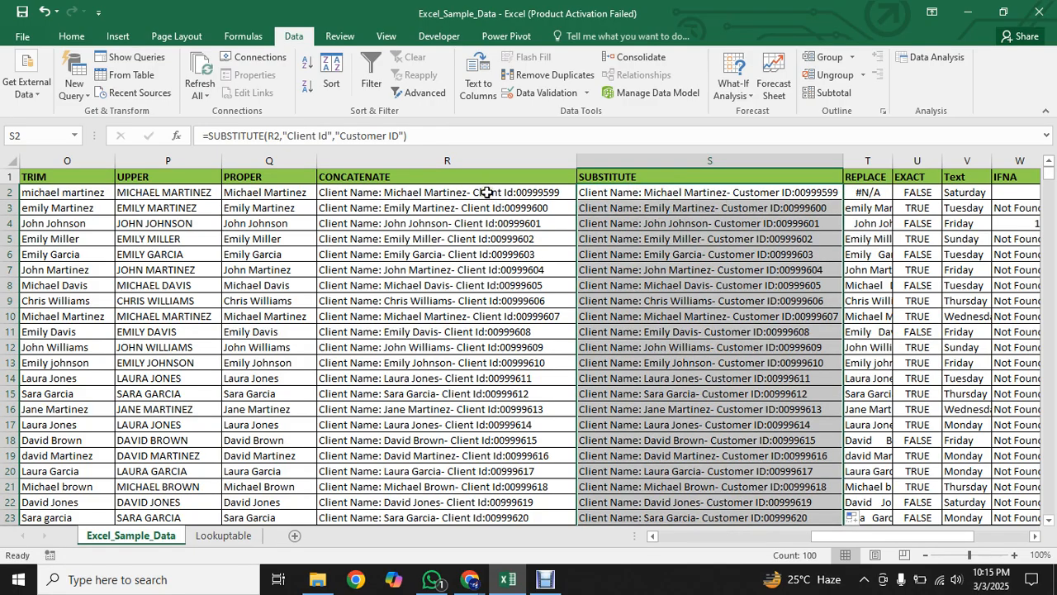
Step: Start a new SUBSTITUTE formula in S2 with R2 as the text and "Client Id" as the old text
{"action": "left_click", "coordinate": [625, 195]}
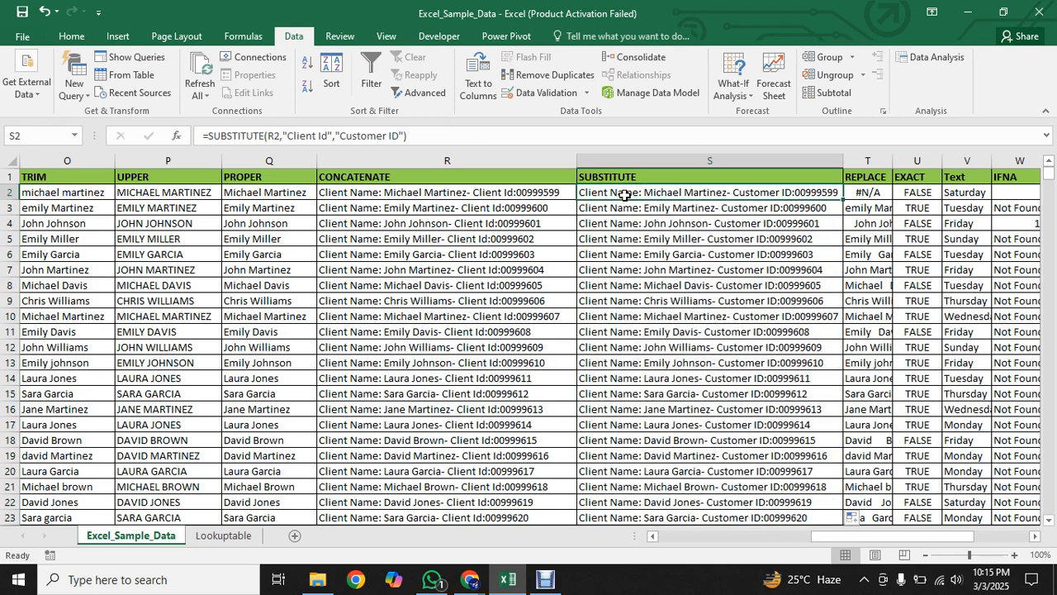
{"action": "type", "text": "="}
{"action": "type", "text": "su"}
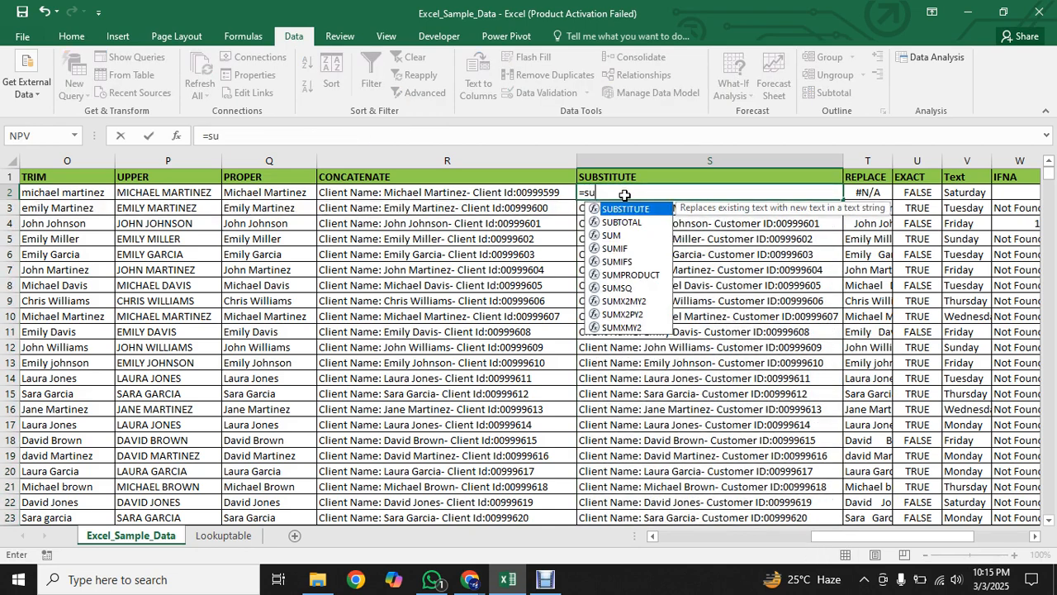
{"action": "key", "text": "Tab"}
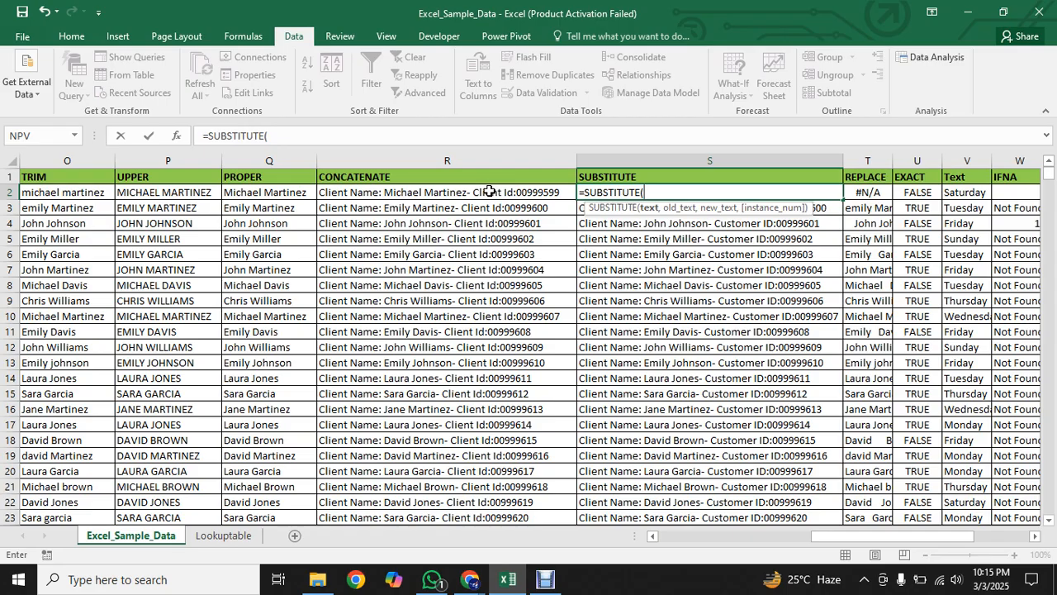
{"action": "left_click", "coordinate": [490, 190]}
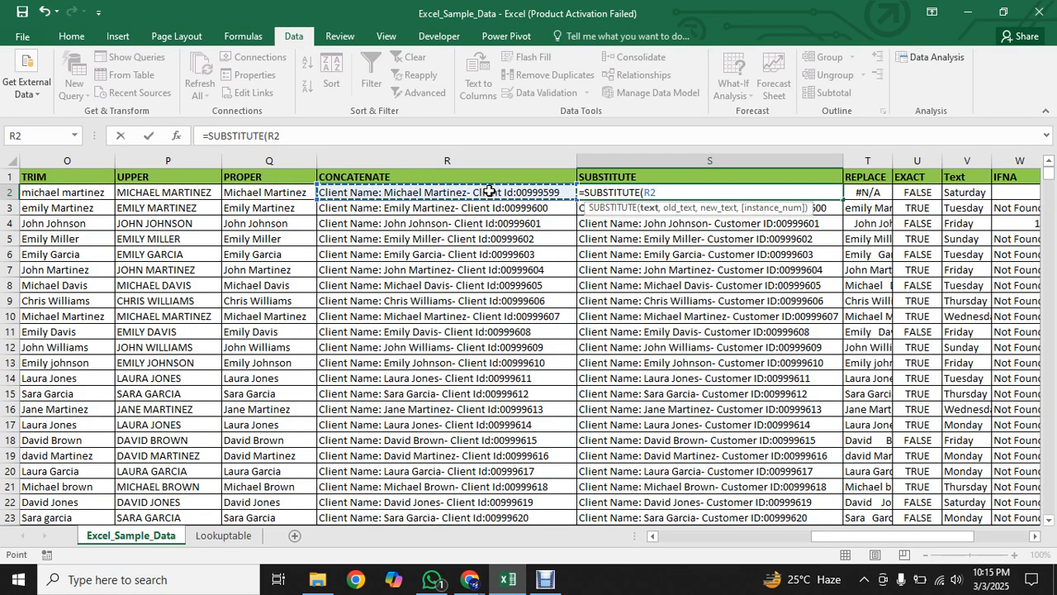
{"action": "type", "text": ","}
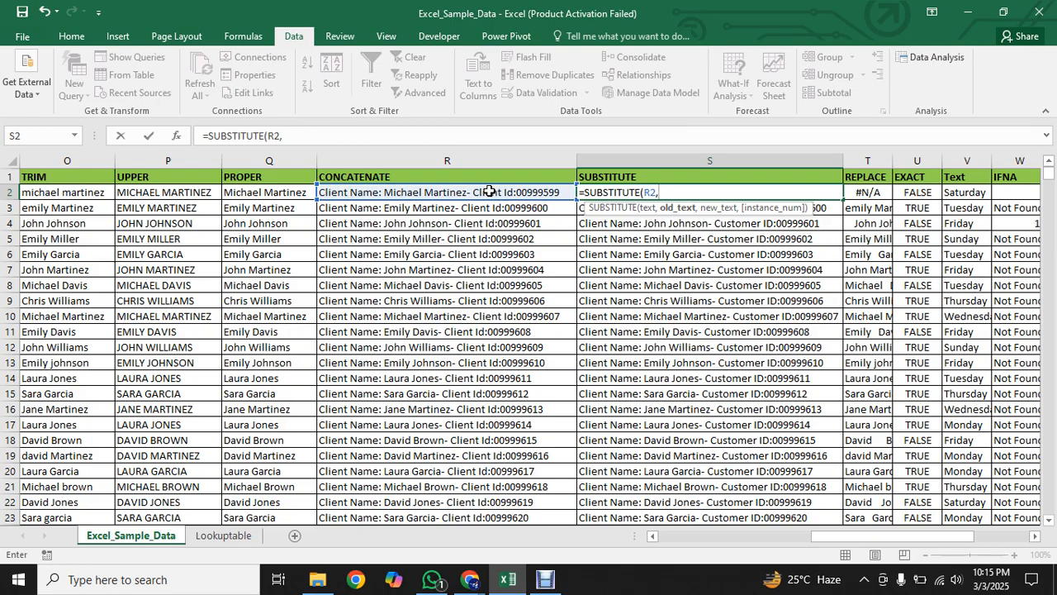
{"action": "type", "text": "\"Client"}
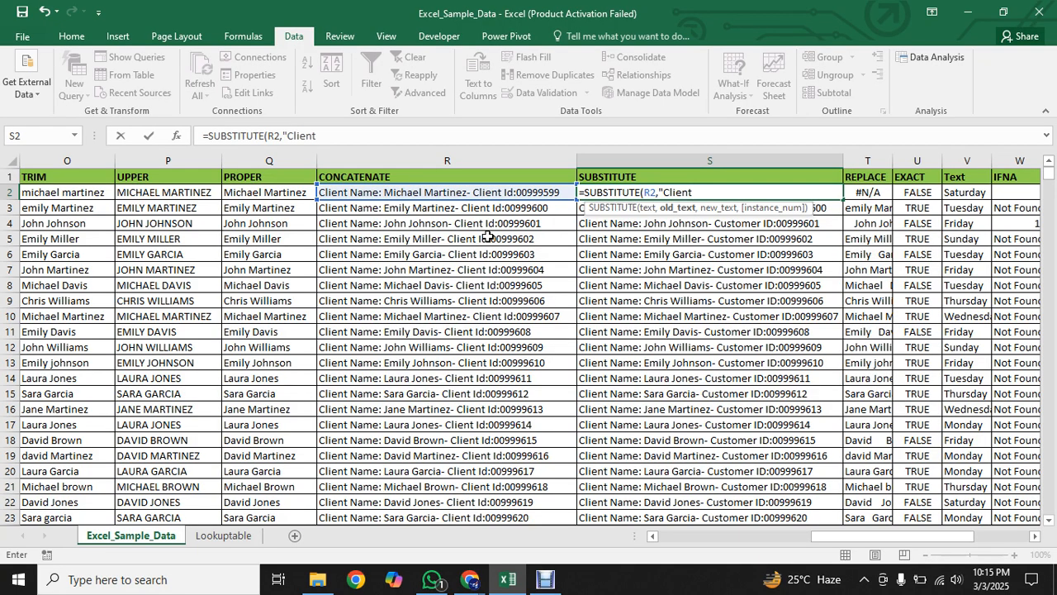
{"action": "type", "text": " Id\","}
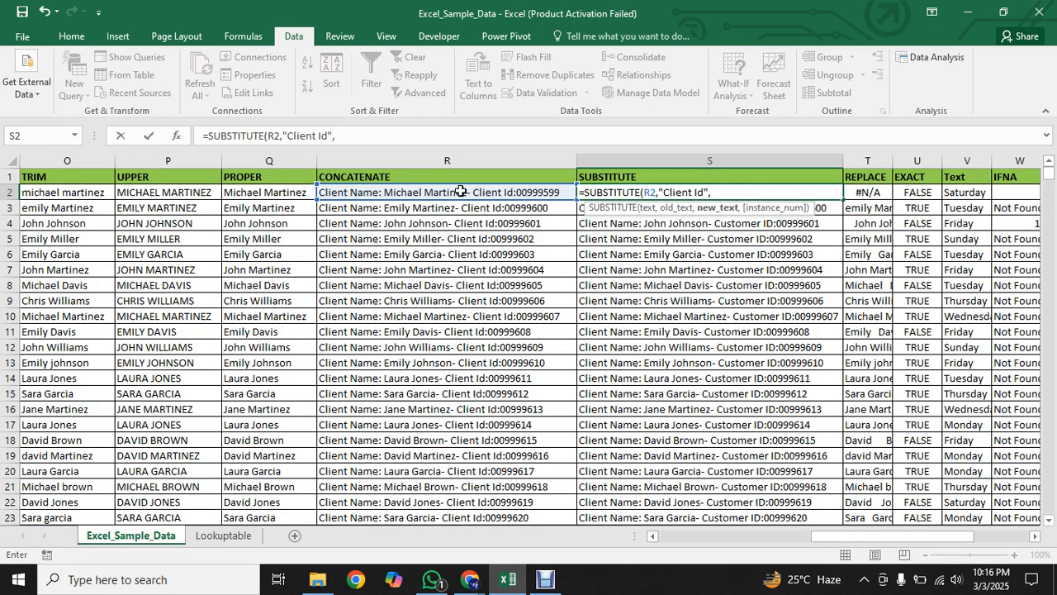
Step: Complete S2's SUBSTITUTE formula with "Corporate Client" as the new text
{"action": "type", "text": "\""}
{"action": "type", "text": "C"}
{"action": "key", "text": "BackSpace"}
{"action": "type", "text": "Corporate"}
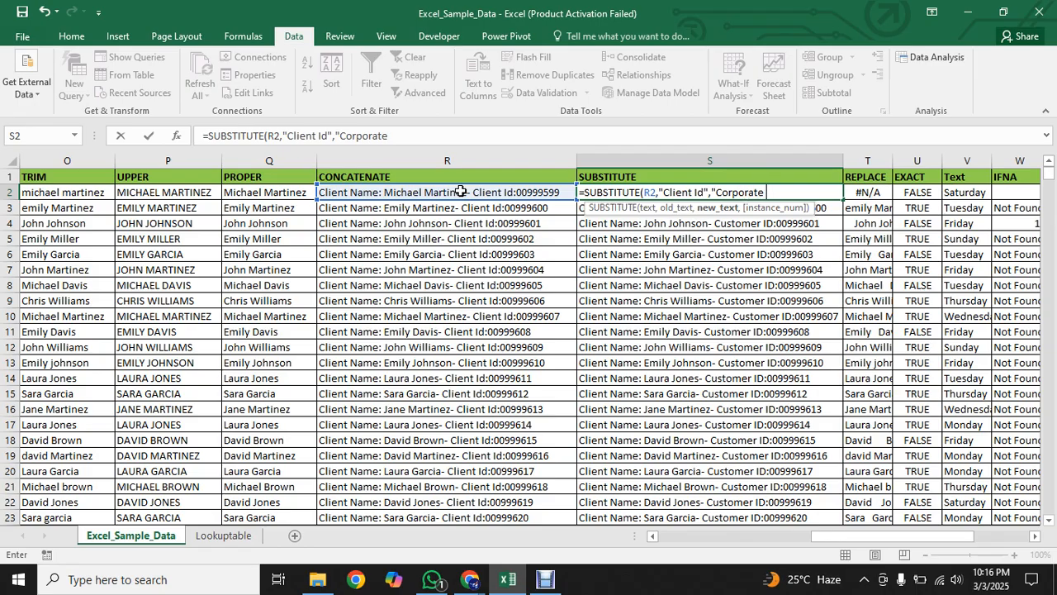
{"action": "type", "text": " Client\""}
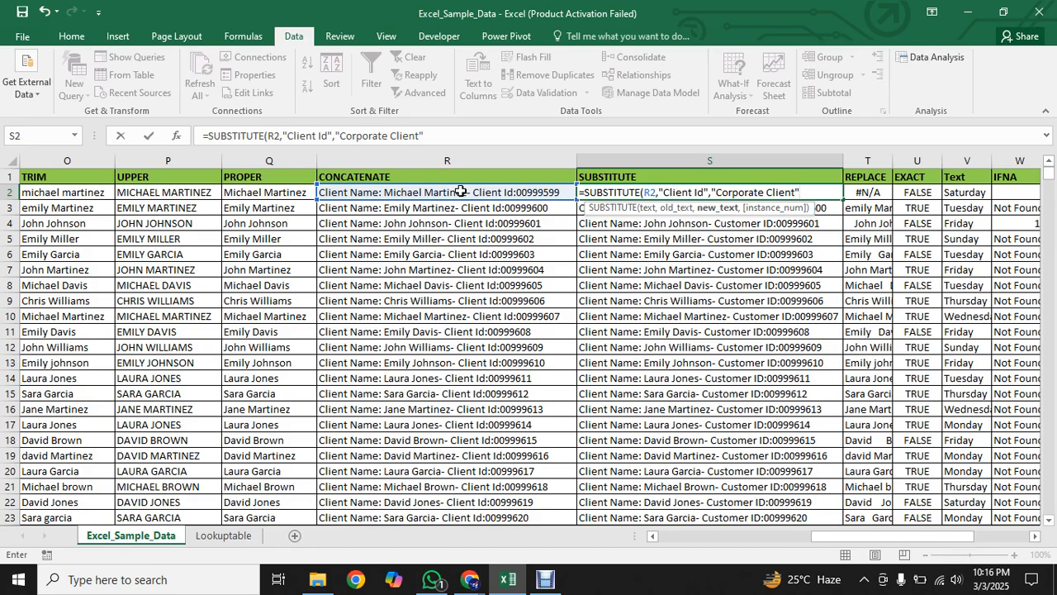
{"action": "type", "text": ")"}
{"action": "key", "text": "Return"}
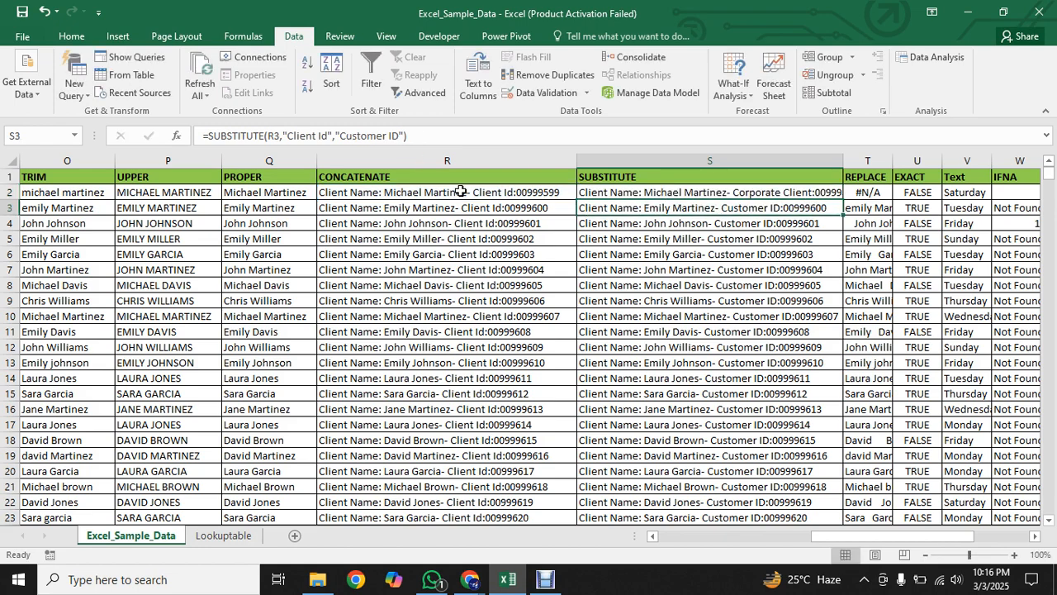
Step: Fill S2's SUBSTITUTE formula down the column and autofit the width of column S
{"action": "left_click", "coordinate": [778, 190]}
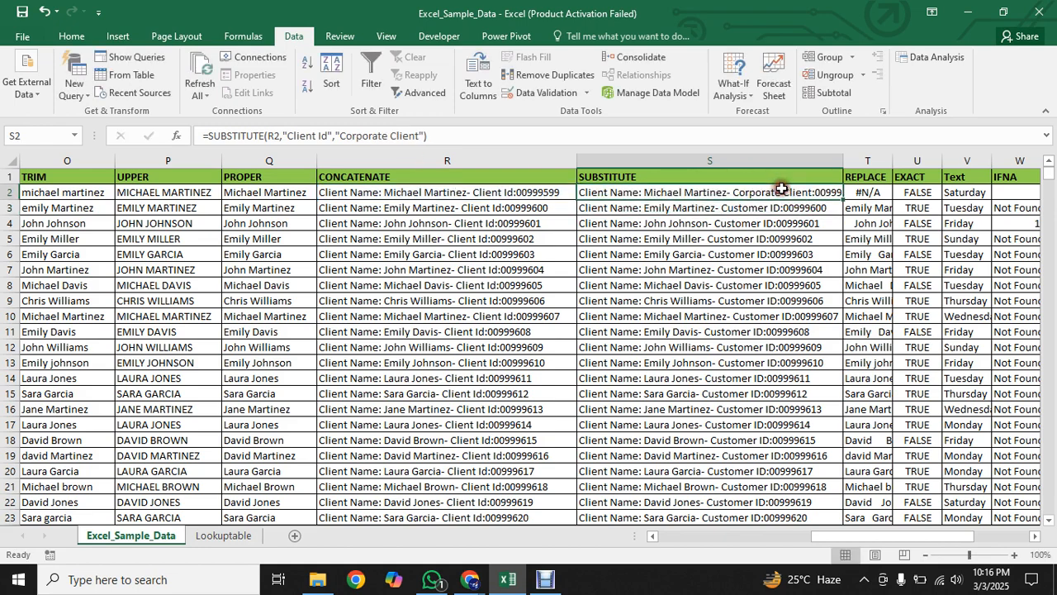
{"action": "double_click", "coordinate": [843, 198]}
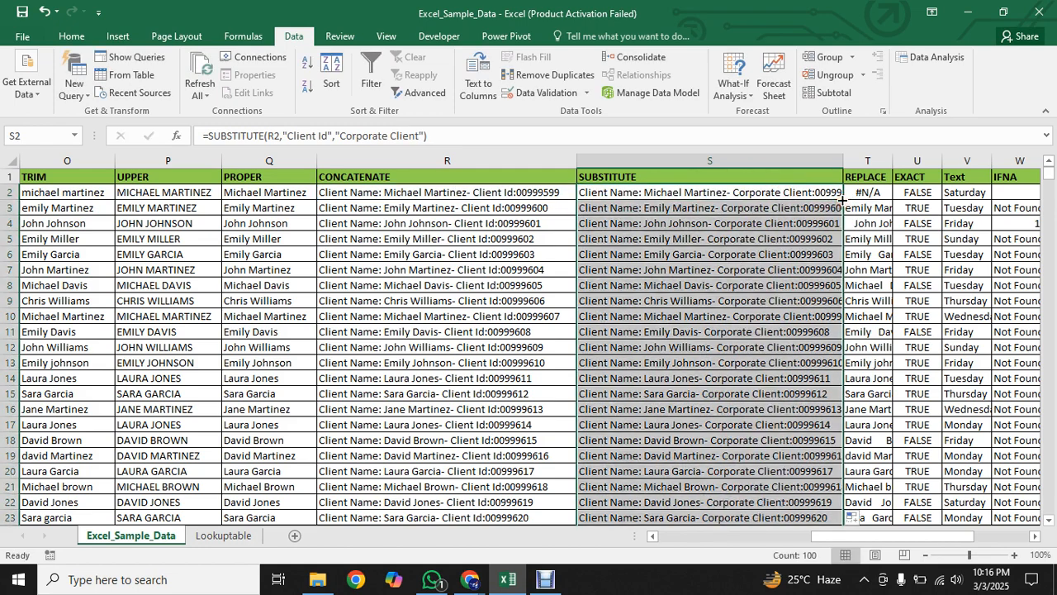
{"action": "double_click", "coordinate": [844, 159]}
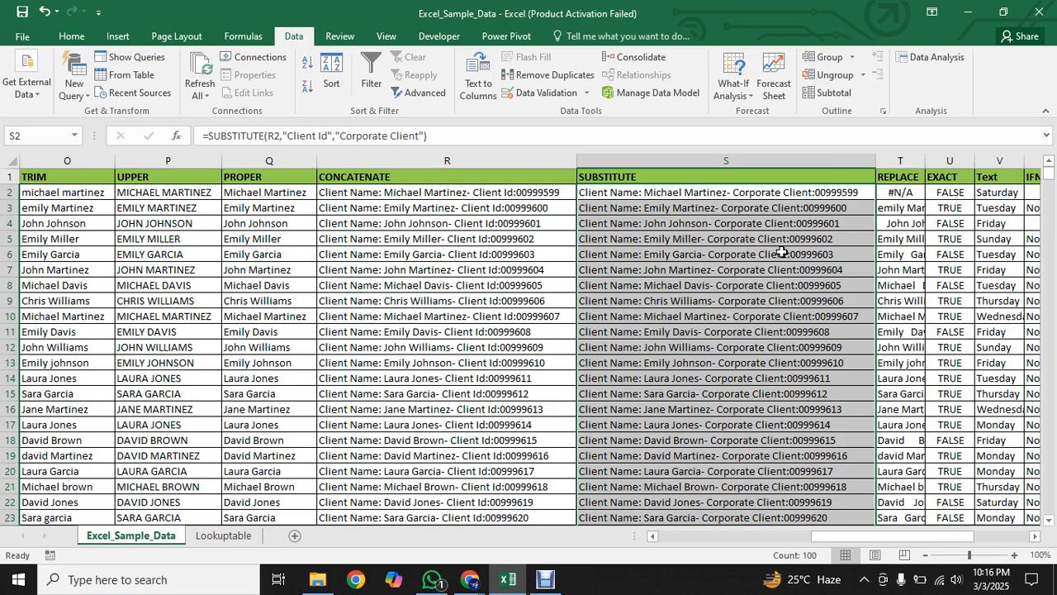
Step: Start a REPLACE formula in T2 with the PrdAcctId value in C2 as the old text
{"action": "left_click_drag", "start_coordinate": [824, 535], "coordinate": [860, 537]}
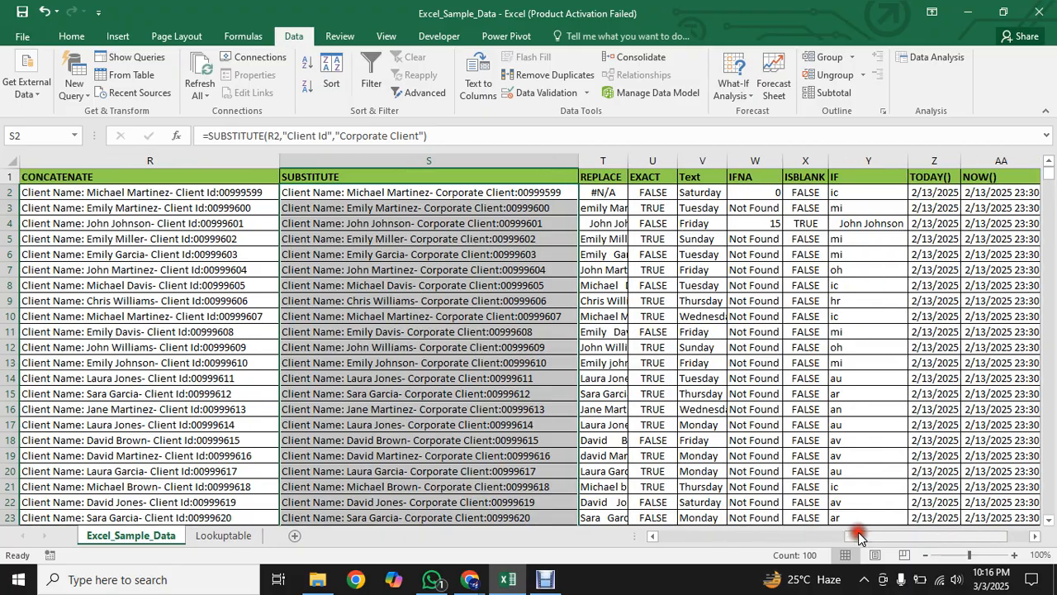
{"action": "left_click", "coordinate": [606, 194]}
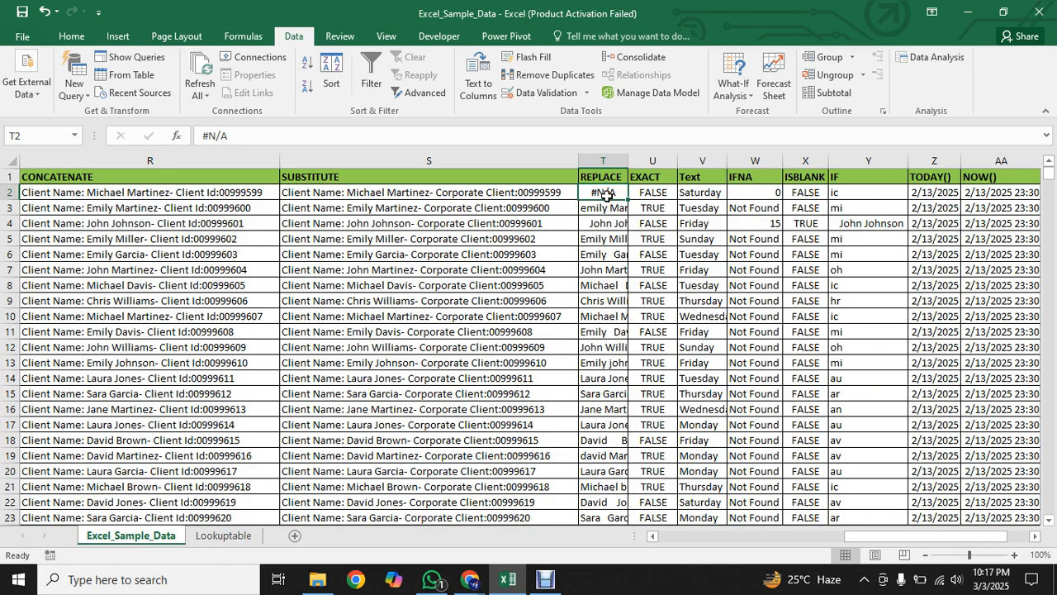
{"action": "type", "text": "="}
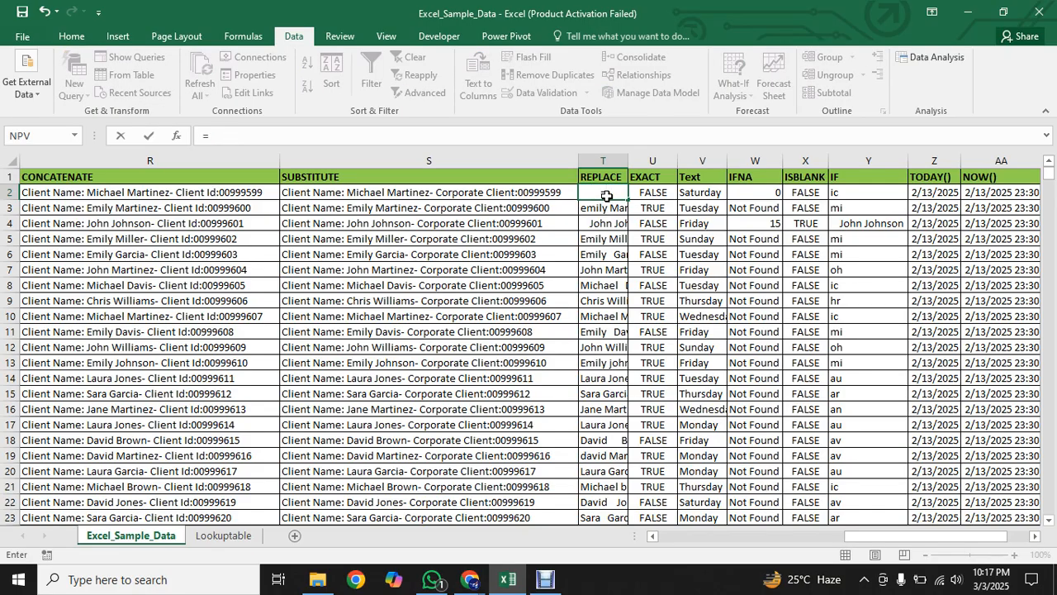
{"action": "type", "text": "re"}
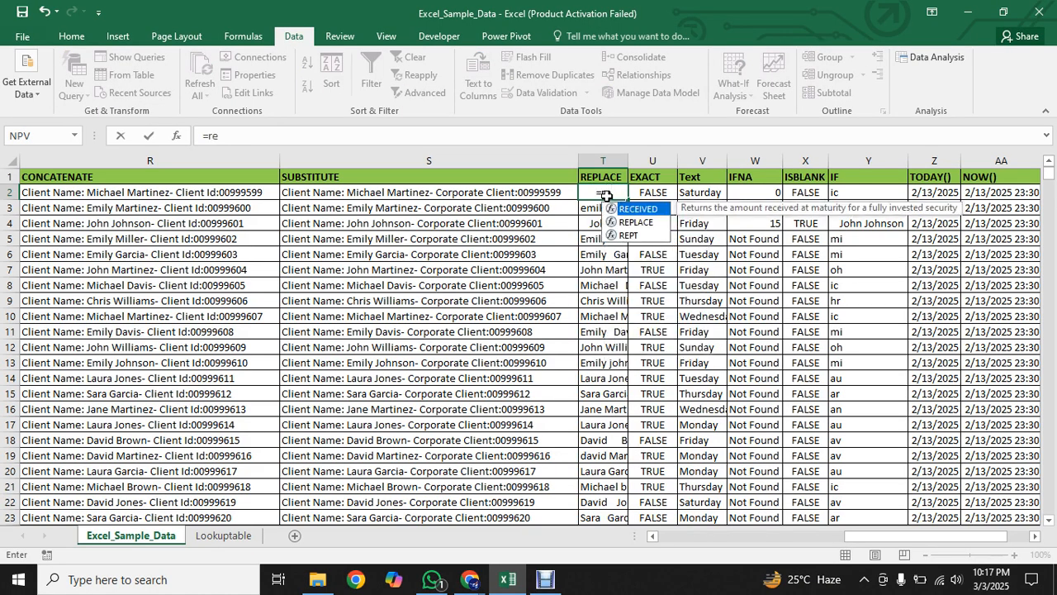
{"action": "double_click", "coordinate": [637, 221]}
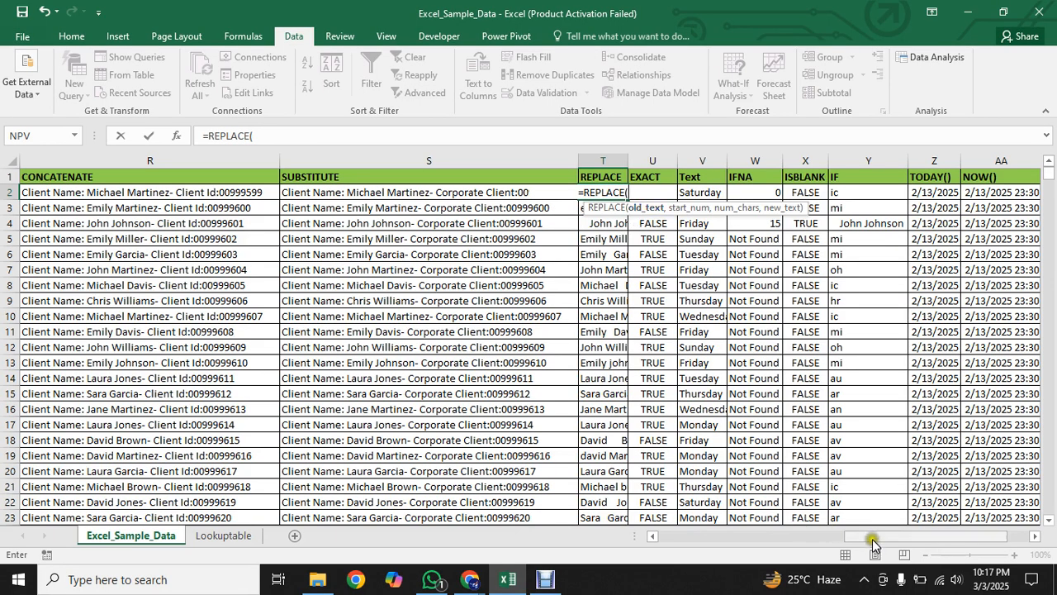
{"action": "left_click_drag", "start_coordinate": [872, 538], "coordinate": [641, 543]}
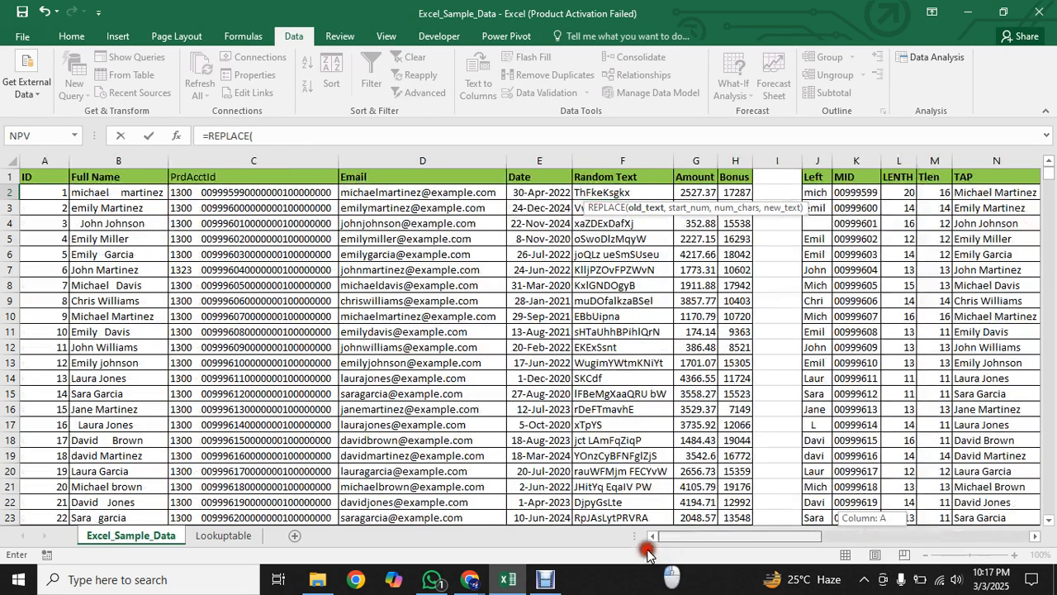
{"action": "left_click", "coordinate": [243, 192]}
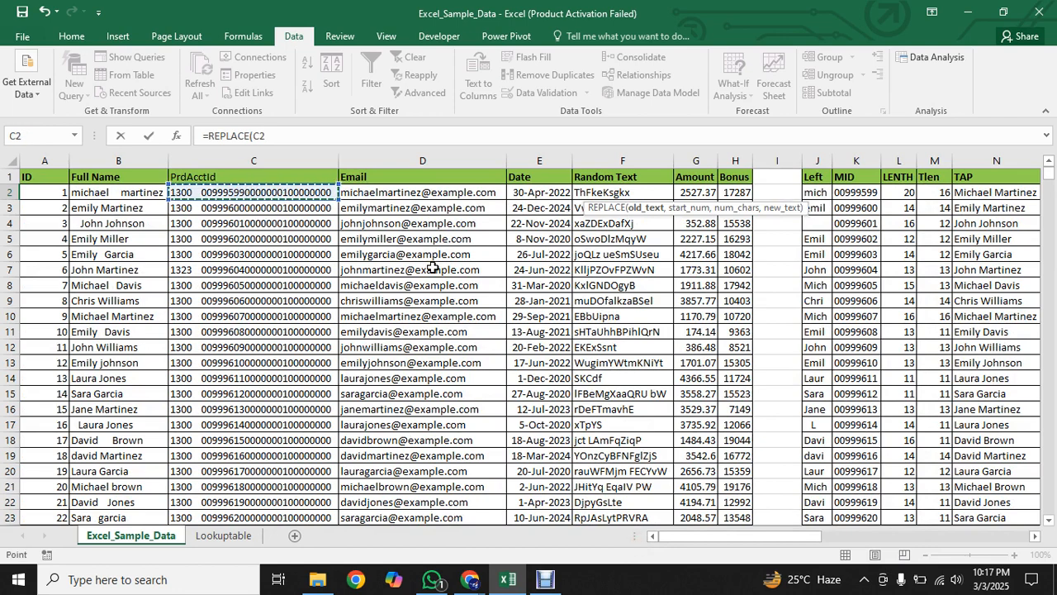
{"action": "type", "text": ","}
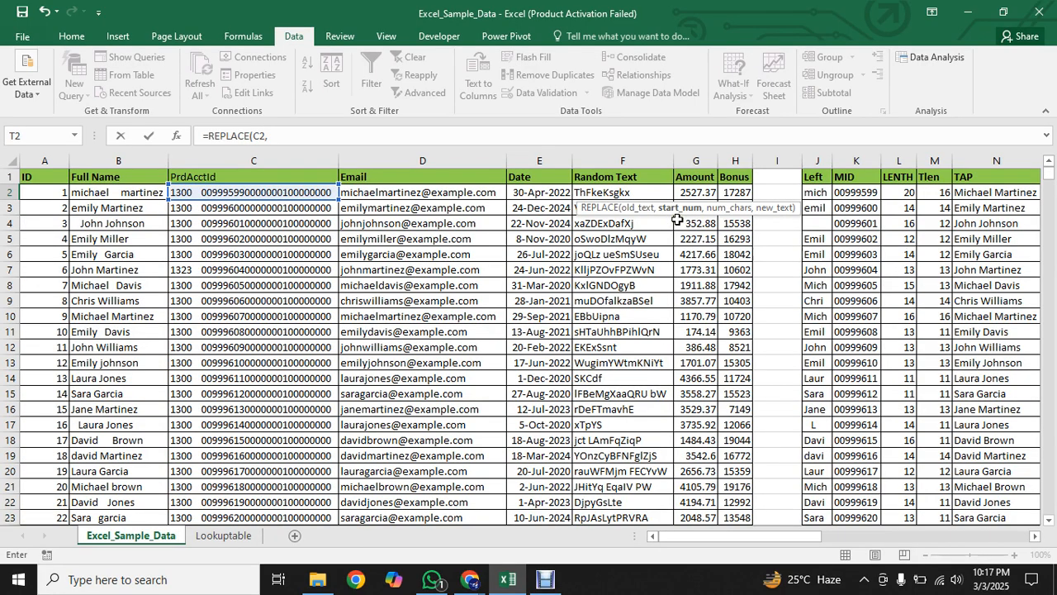
Step: Complete T2's REPLACE formula with start position 25, 8 characters and the person's name in quotes as the new text
{"action": "left_click", "coordinate": [350, 135]}
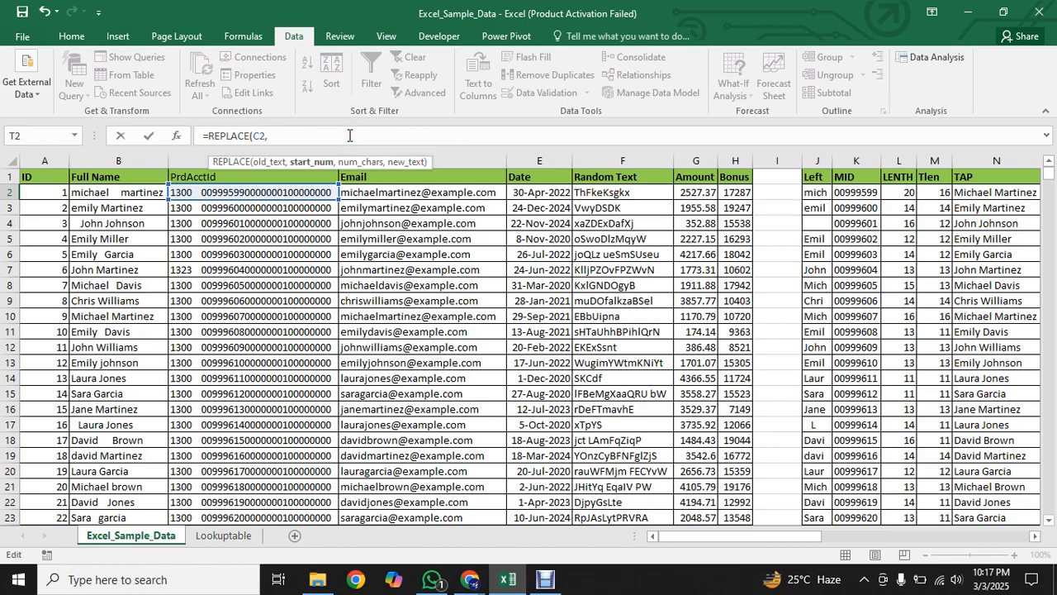
{"action": "type", "text": "25,"}
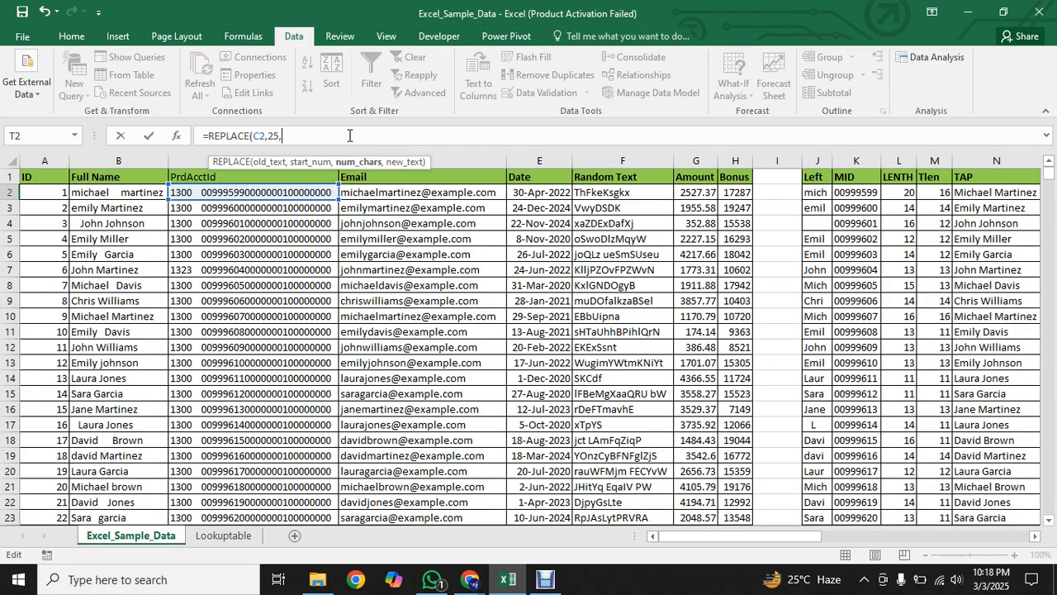
{"action": "type", "text": "8,"}
{"action": "type", "text": "\"Mamyun"}
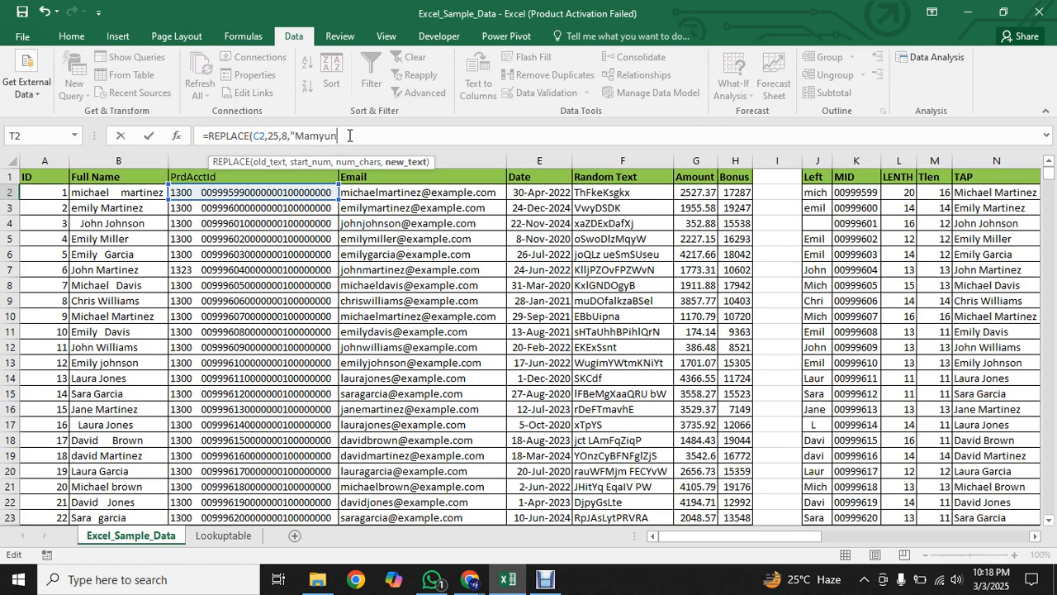
{"action": "key", "text": "BackSpace"}
{"action": "key", "text": "BackSpace"}
{"action": "key", "text": "BackSpace"}
{"action": "type", "text": "un\""}
{"action": "type", "text": ")"}
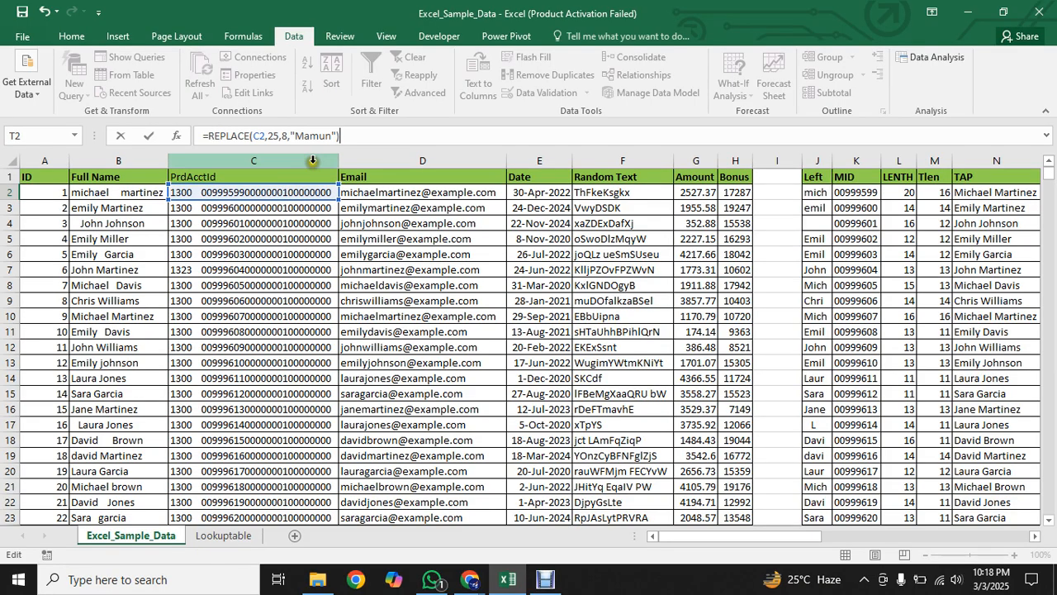
{"action": "key", "text": "Return"}
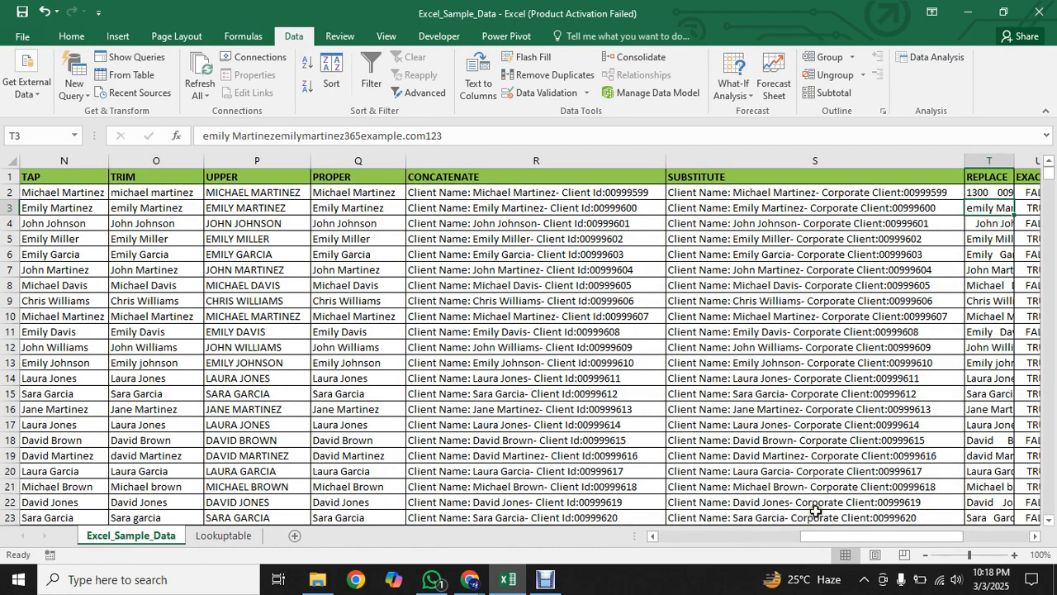
Step: Fill T2's REPLACE formula down the column and autofit the width of column T
{"action": "left_click_drag", "start_coordinate": [831, 537], "coordinate": [691, 536]}
{"action": "left_click_drag", "start_coordinate": [1056, 132], "coordinate": [1052, 4]}
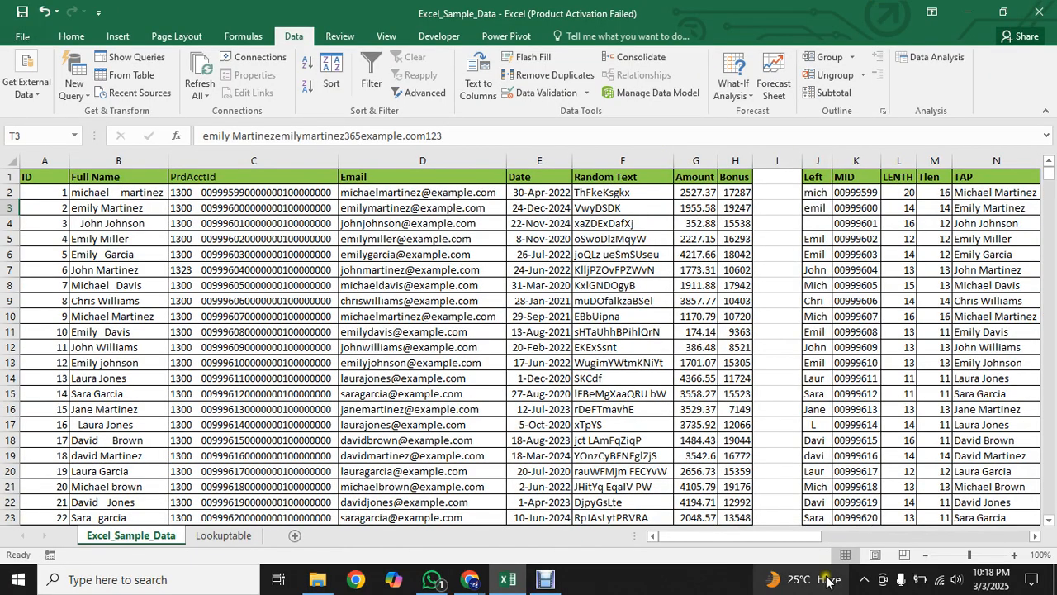
{"action": "left_click_drag", "start_coordinate": [799, 538], "coordinate": [862, 537]}
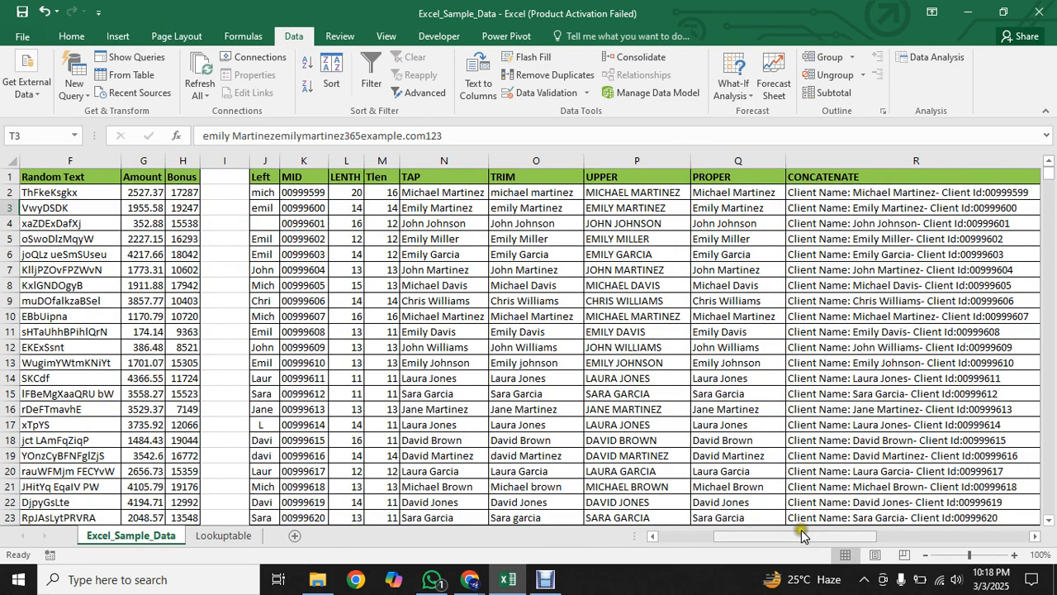
{"action": "left_click_drag", "start_coordinate": [802, 535], "coordinate": [931, 535]}
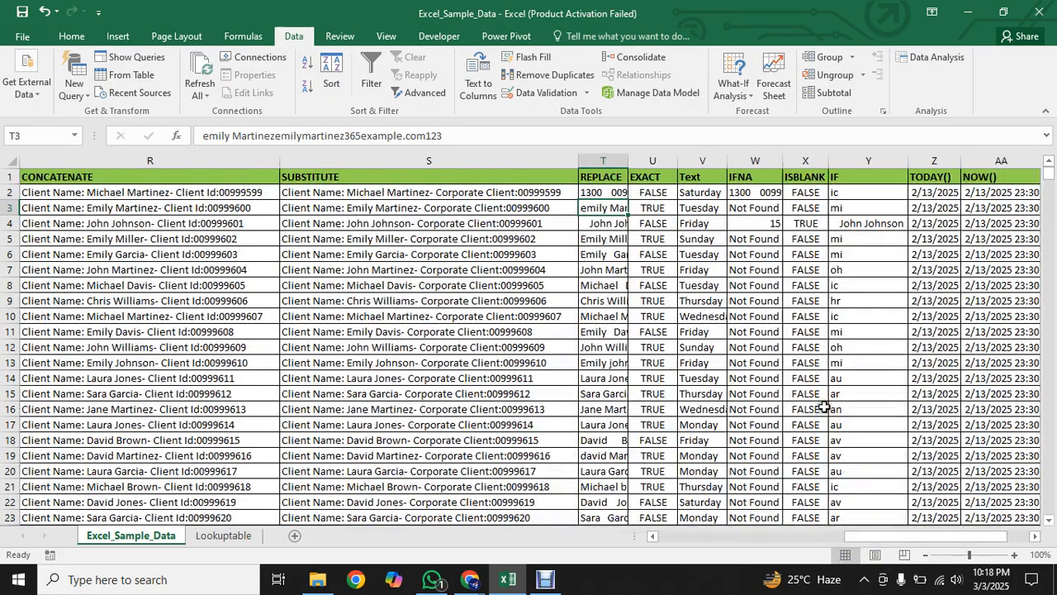
{"action": "double_click", "coordinate": [628, 161]}
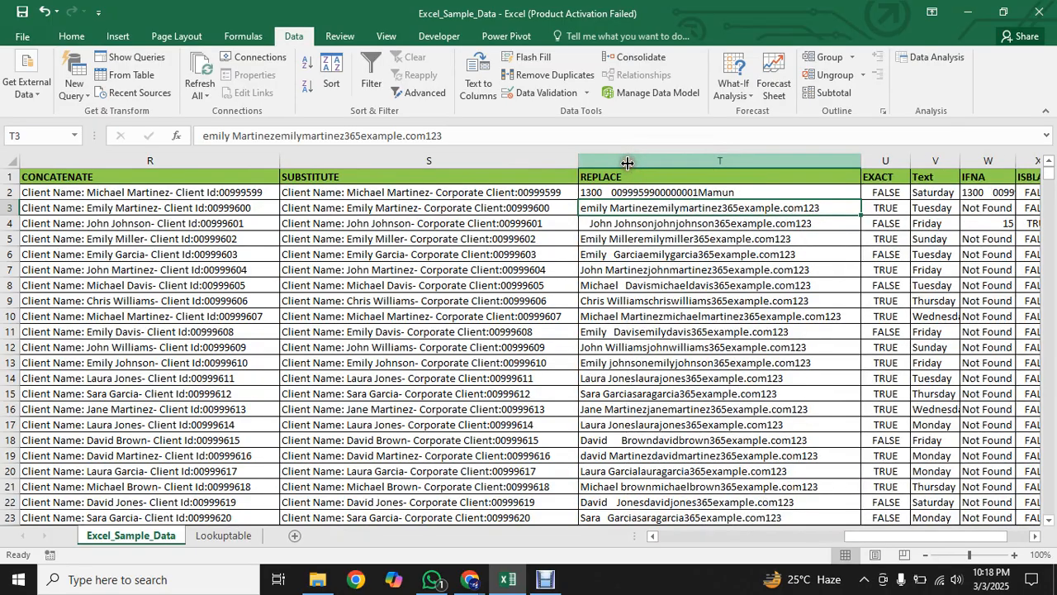
{"action": "left_click", "coordinate": [727, 191]}
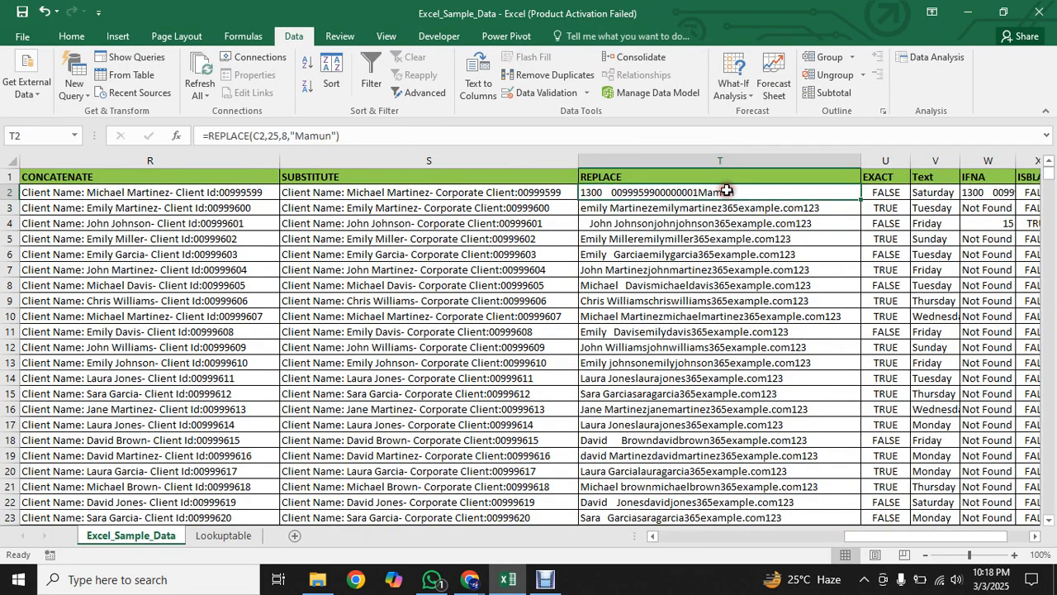
{"action": "double_click", "coordinate": [860, 199]}
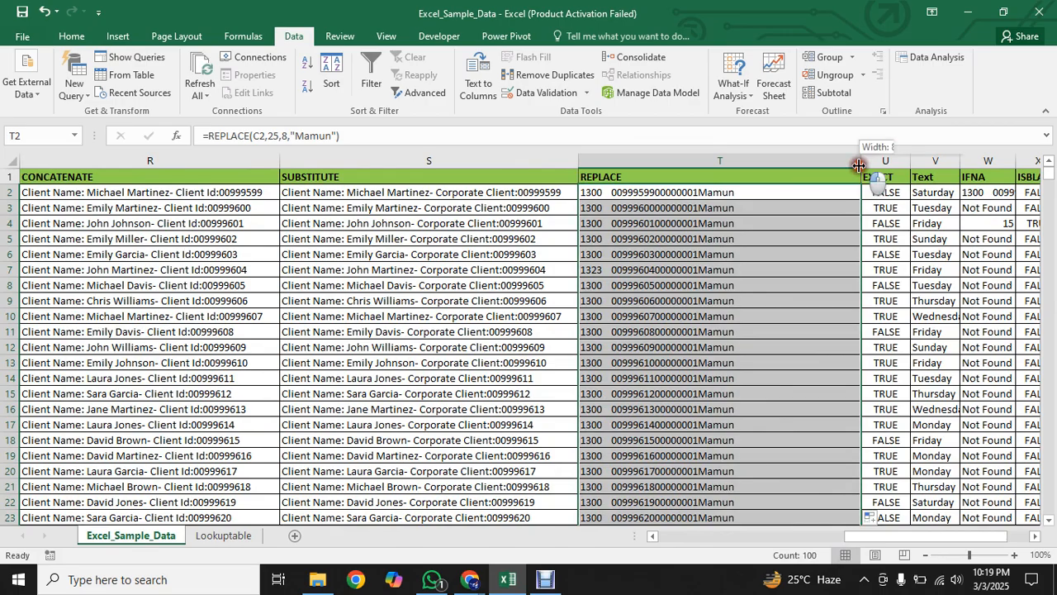
{"action": "double_click", "coordinate": [862, 162]}
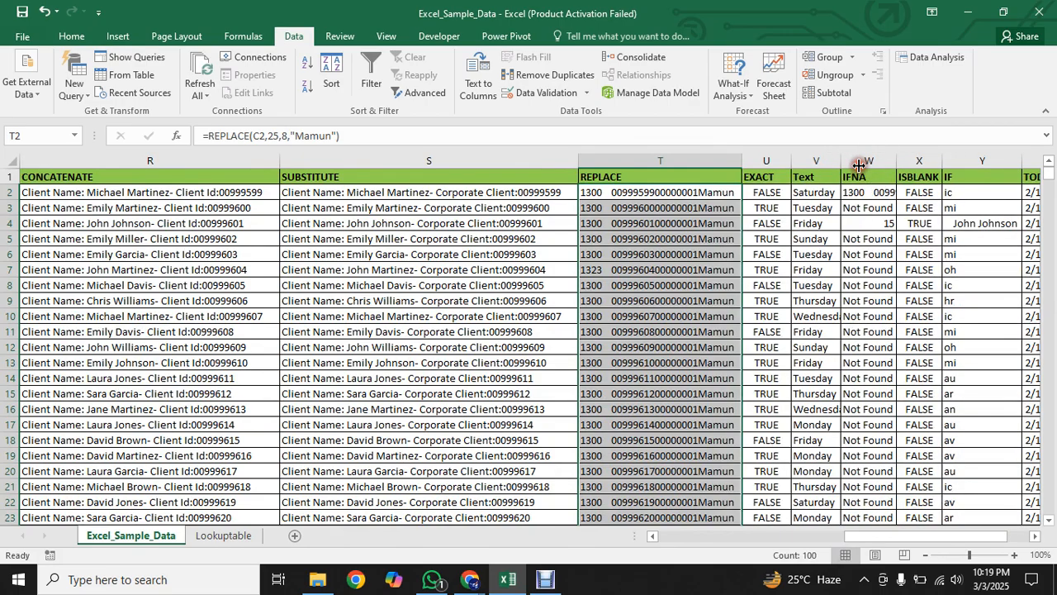
{"action": "left_click", "coordinate": [644, 192]}
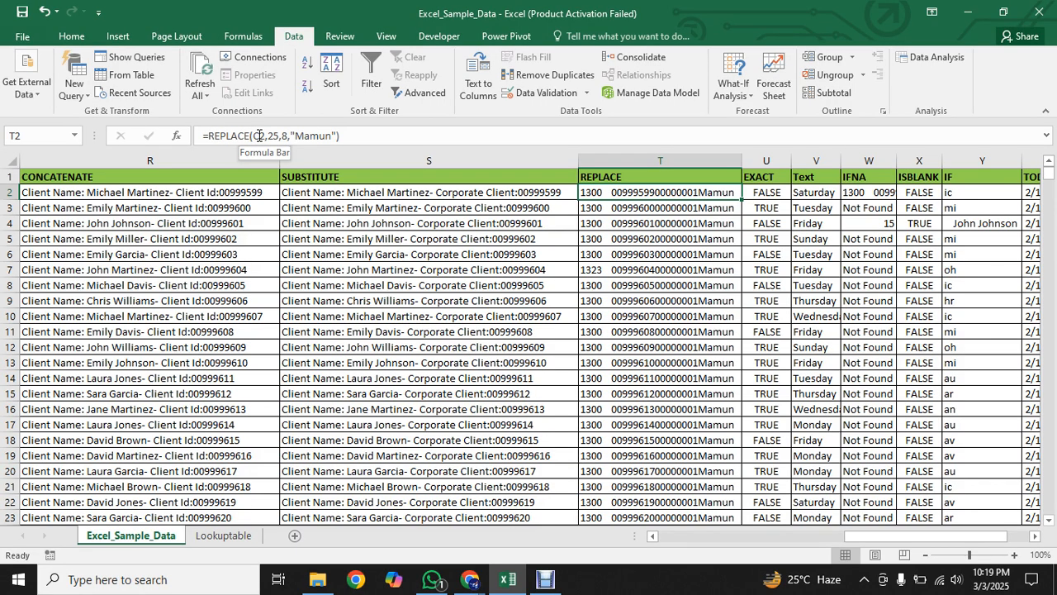
Step: Enter an EXACT formula in U2 that compares the LENTH value in L2 with the Tlen value in M2
{"action": "left_click", "coordinate": [762, 192]}
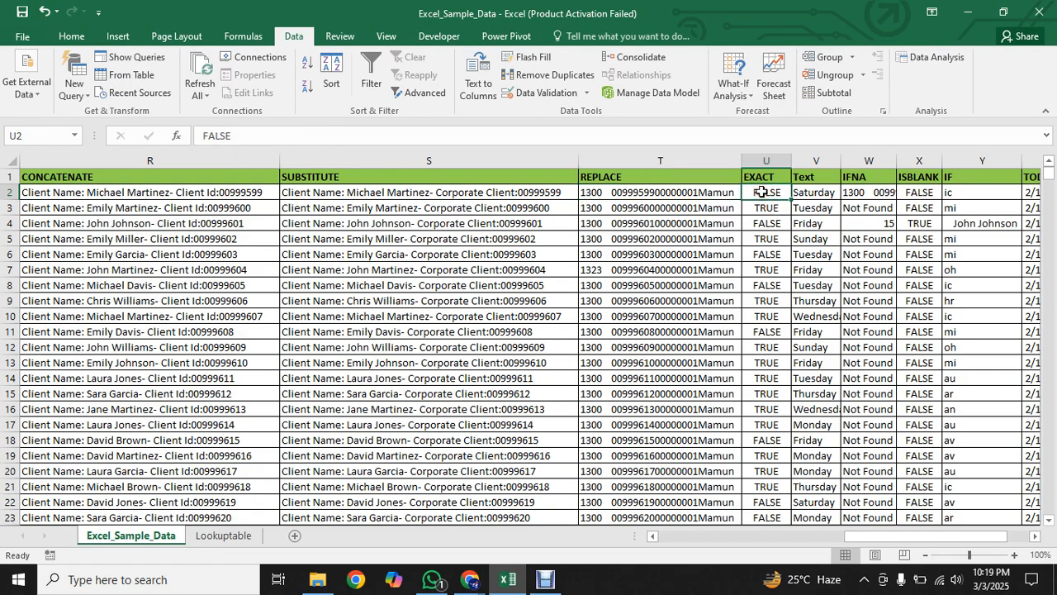
{"action": "type", "text": "="}
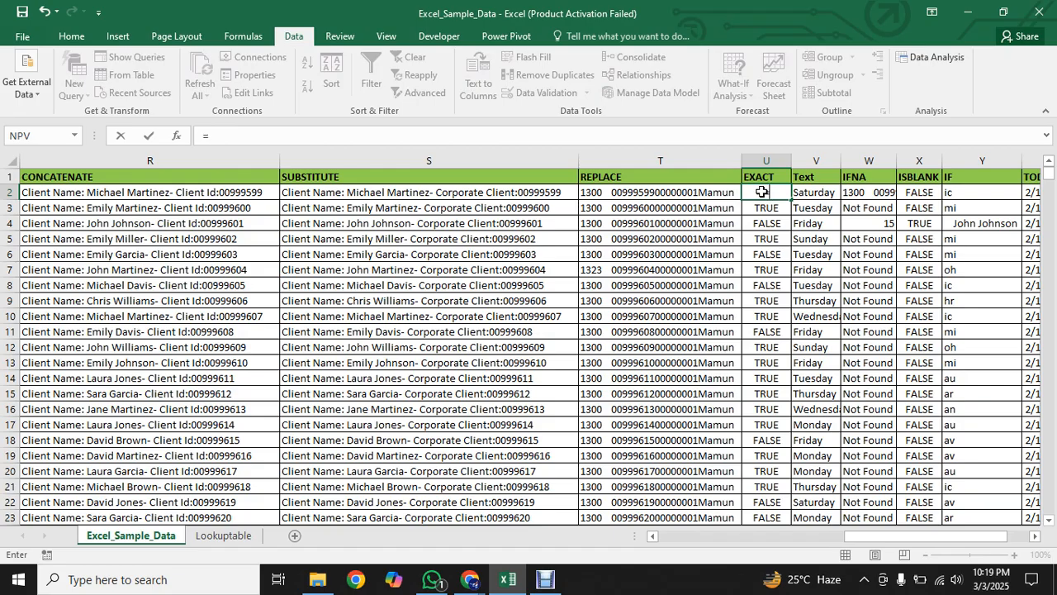
{"action": "type", "text": "ex"}
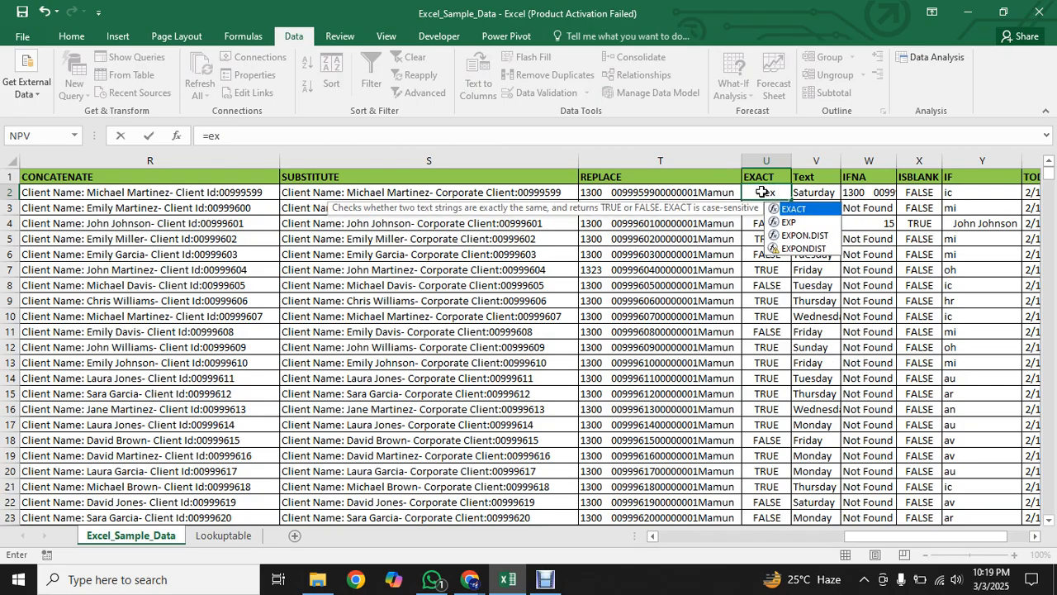
{"action": "key", "text": "Tab"}
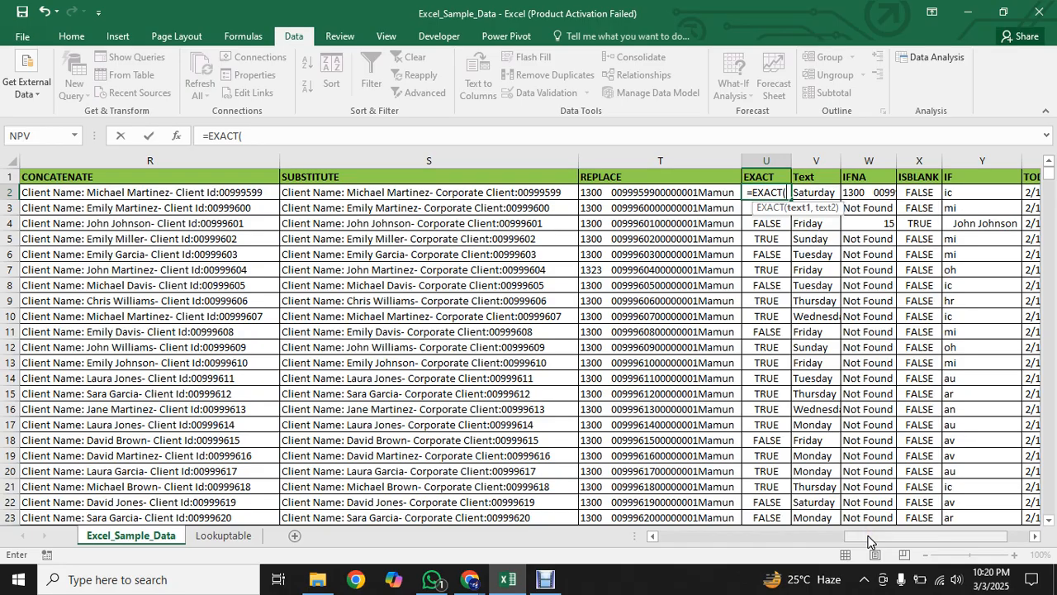
{"action": "left_click_drag", "start_coordinate": [868, 538], "coordinate": [673, 538]}
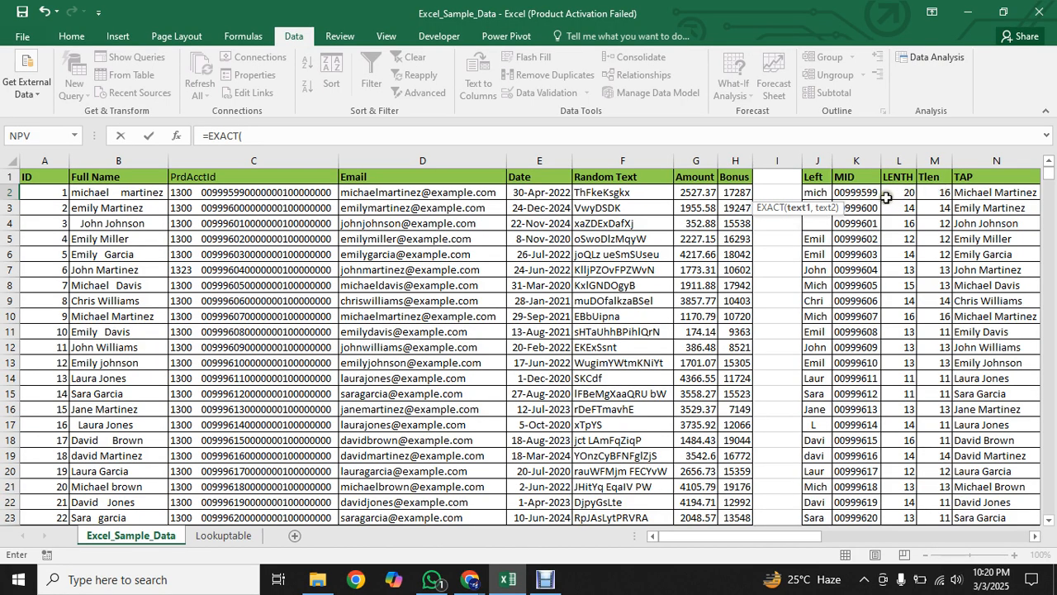
{"action": "left_click_drag", "start_coordinate": [686, 538], "coordinate": [919, 490]}
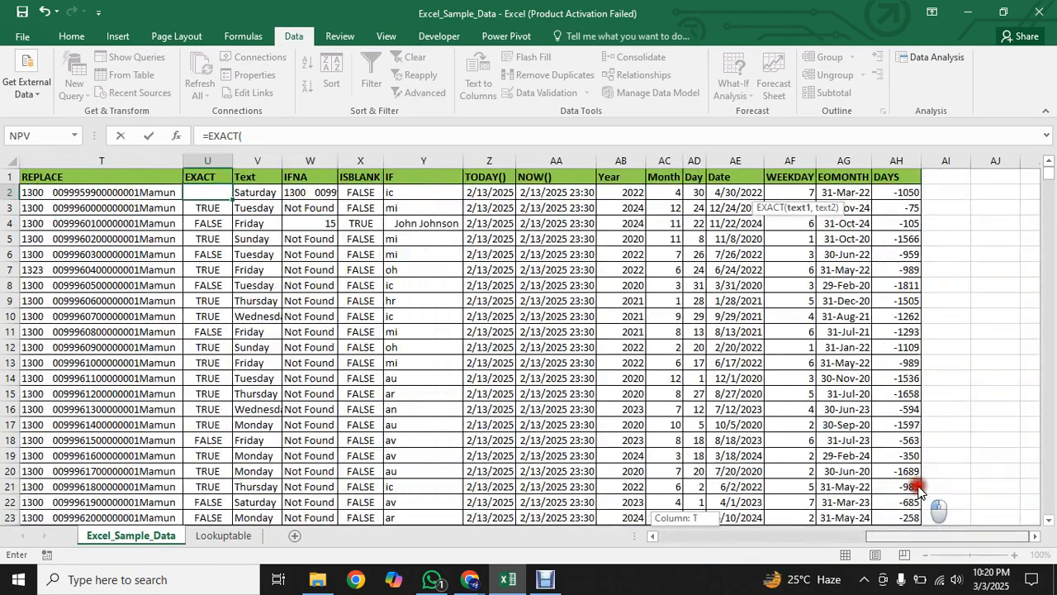
{"action": "left_click_drag", "start_coordinate": [920, 490], "coordinate": [861, 488]}
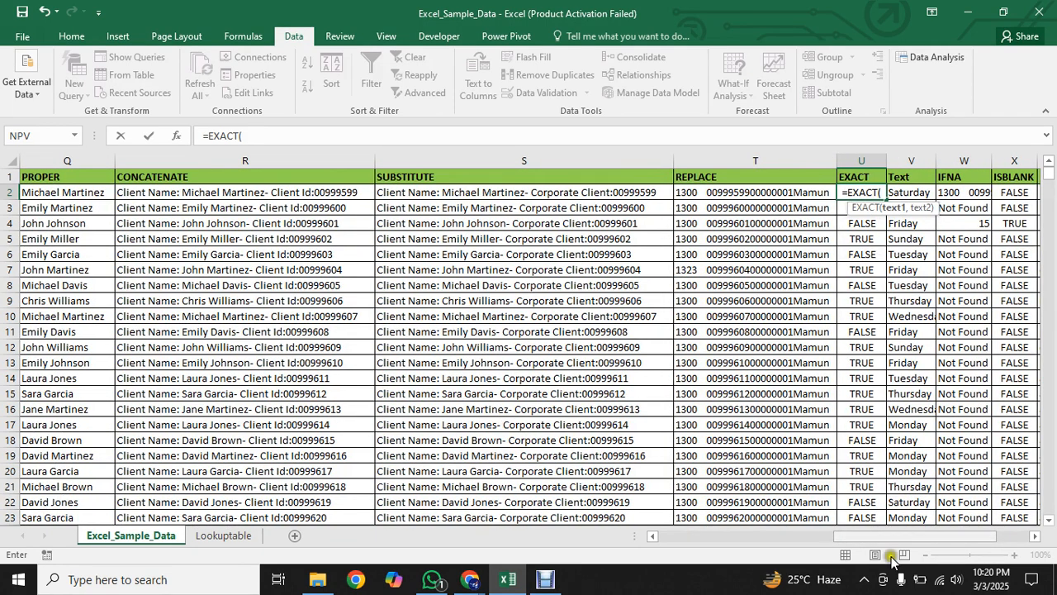
{"action": "left_click_drag", "start_coordinate": [874, 538], "coordinate": [798, 540]}
{"action": "left_click", "coordinate": [115, 193]}
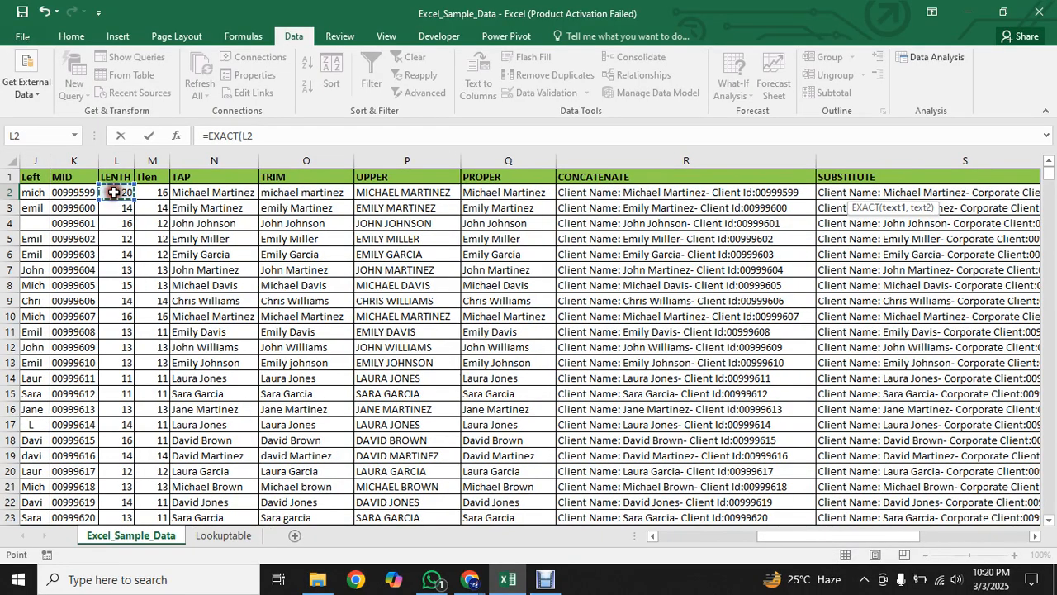
{"action": "type", "text": ","}
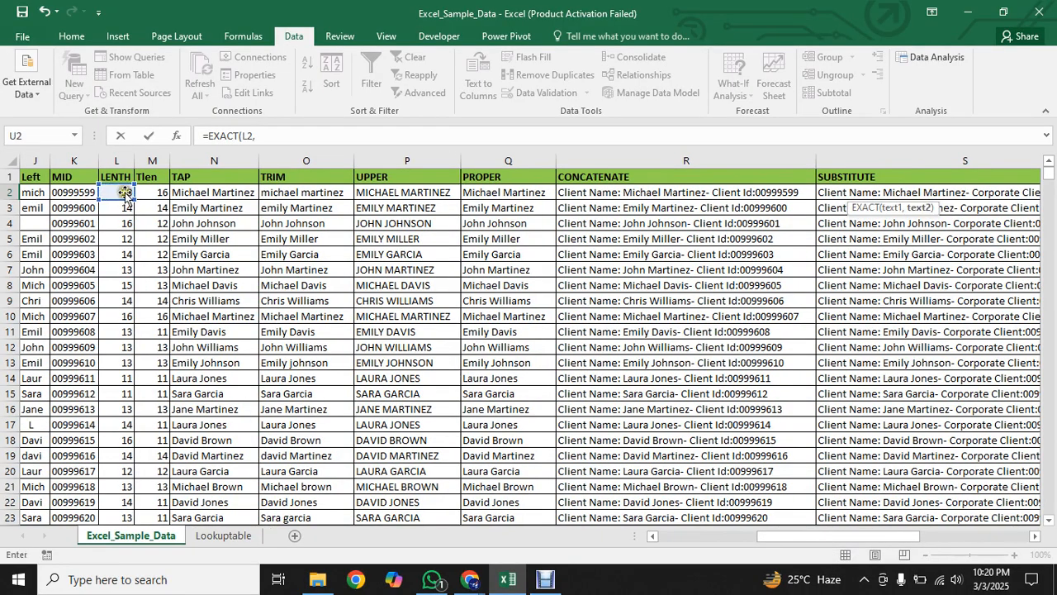
{"action": "left_click", "coordinate": [152, 193]}
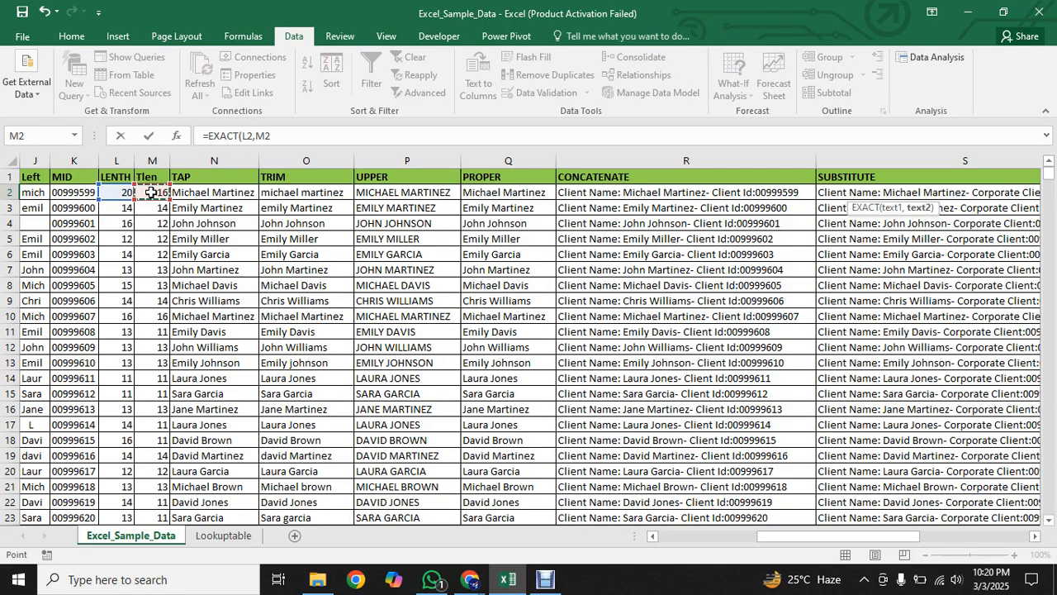
{"action": "key", "text": "Return"}
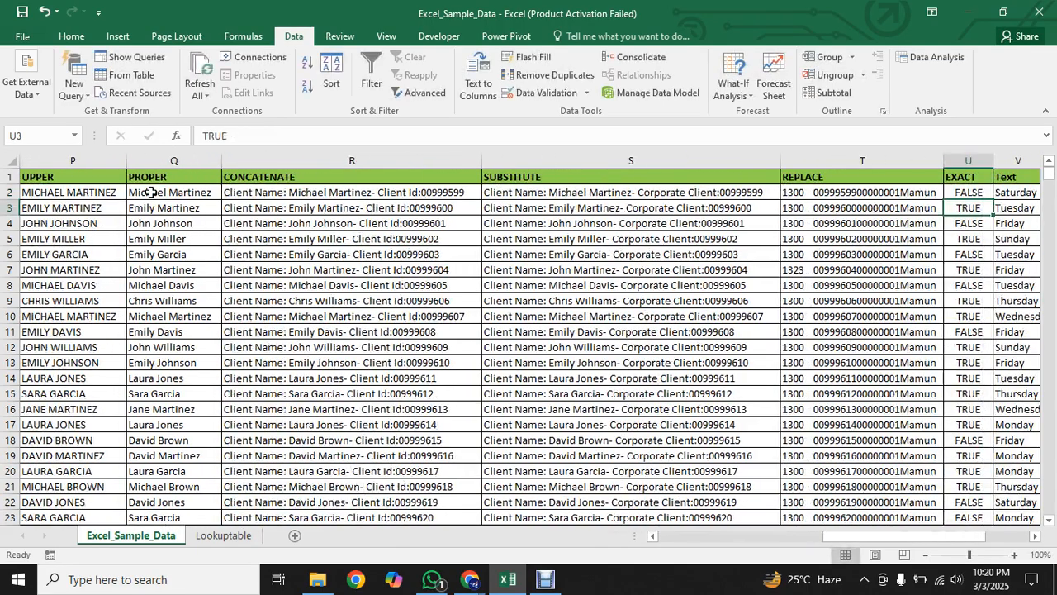
Step: Fill U2's EXACT formula down the EXACT column
{"action": "left_click", "coordinate": [957, 192]}
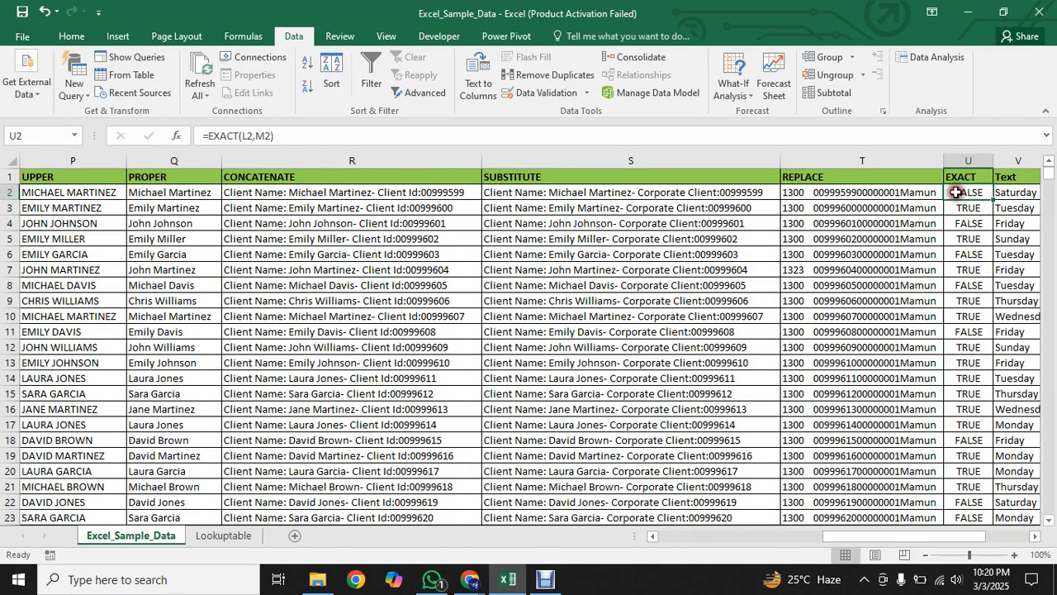
{"action": "double_click", "coordinate": [991, 200]}
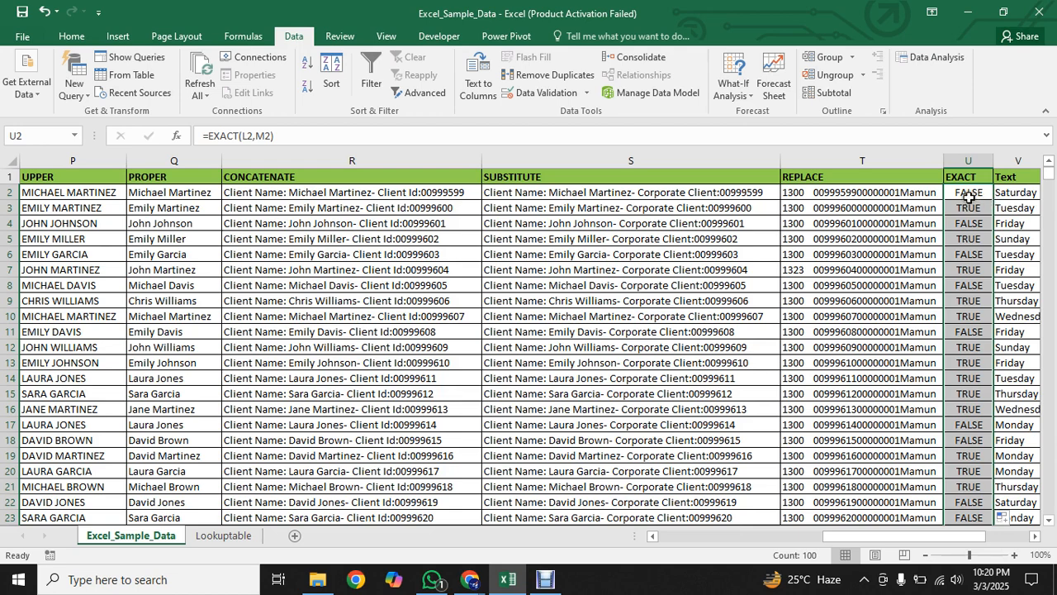
{"action": "left_click", "coordinate": [969, 195]}
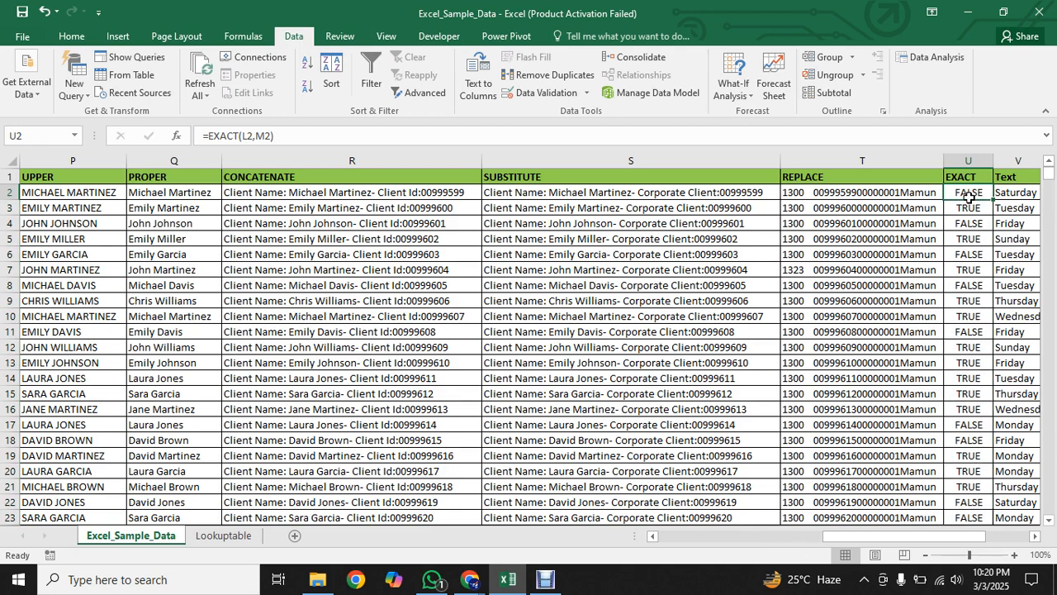
Step: Extend the SUBSTITUTE, REPLACE and EXACT formulas from row 101 down the remaining data rows
{"action": "key", "text": "ctrl+shift+Down"}
{"action": "left_click_drag", "start_coordinate": [1048, 179], "coordinate": [1049, 184]}
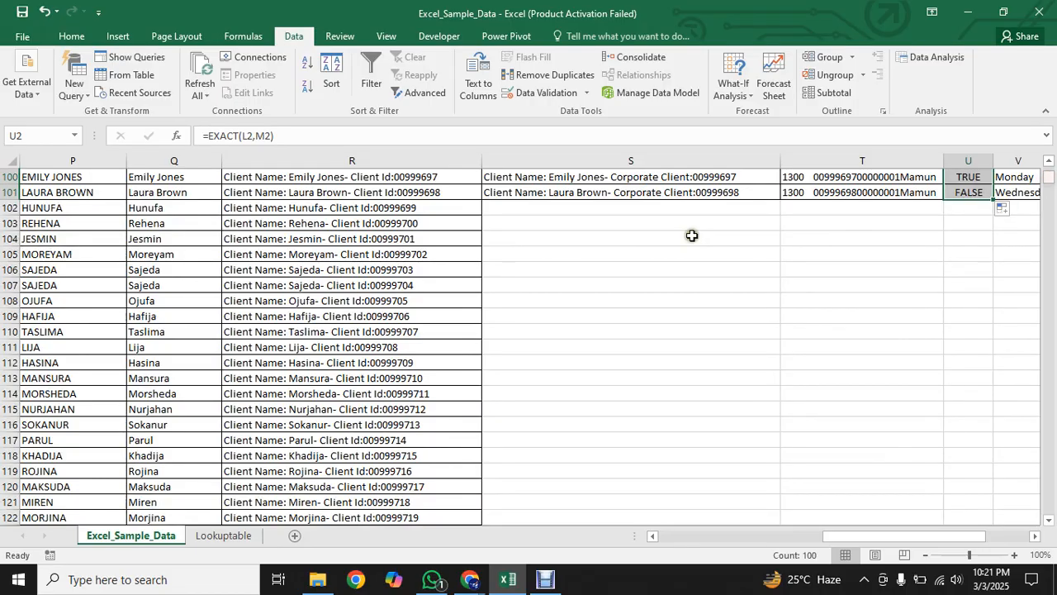
{"action": "left_click", "coordinate": [665, 194]}
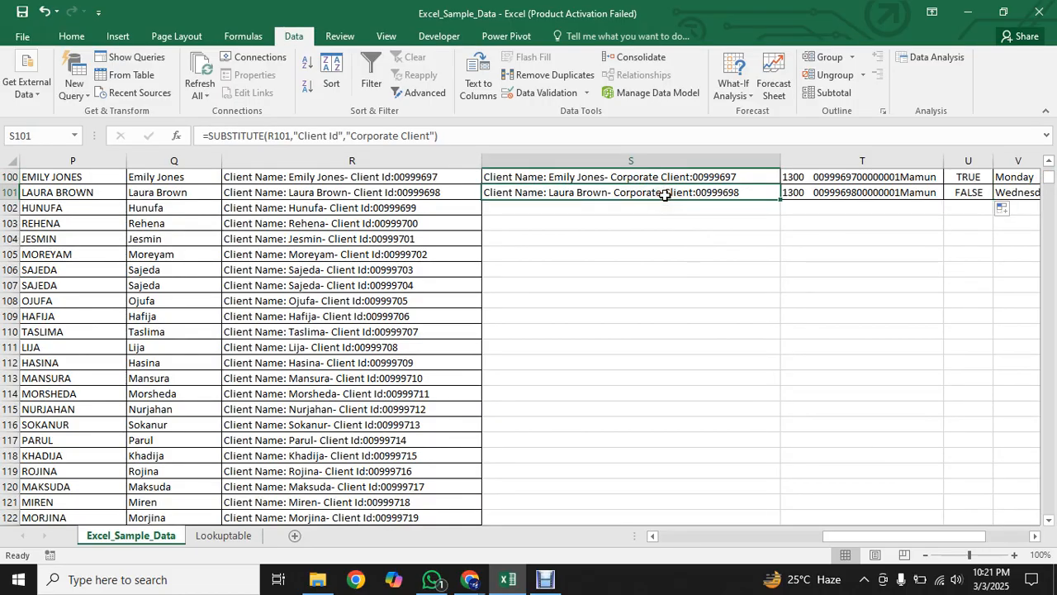
{"action": "key", "text": "shift+Right"}
{"action": "key", "text": "shift+Right"}
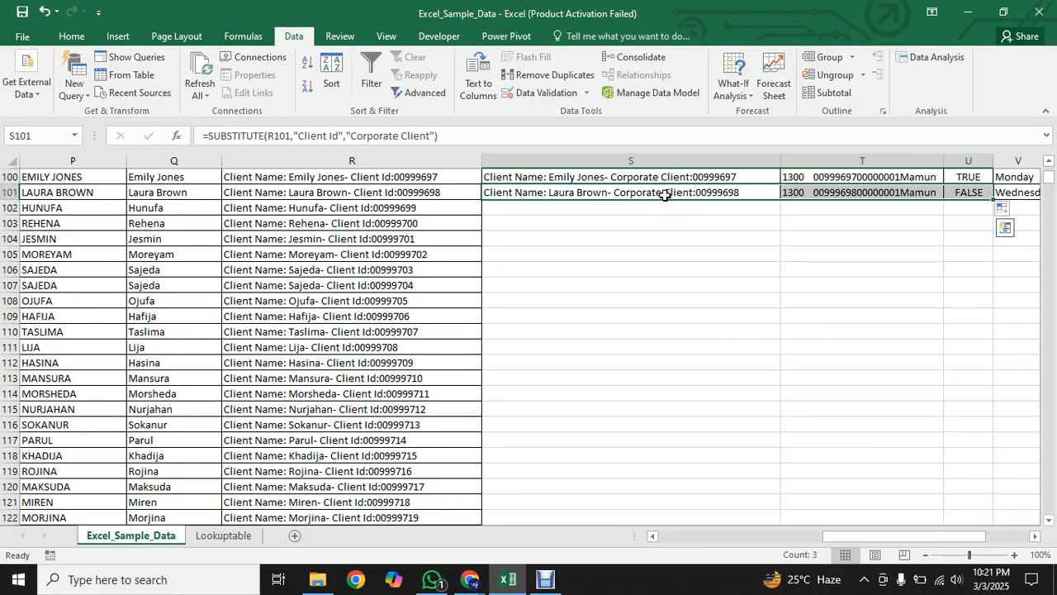
{"action": "double_click", "coordinate": [993, 199]}
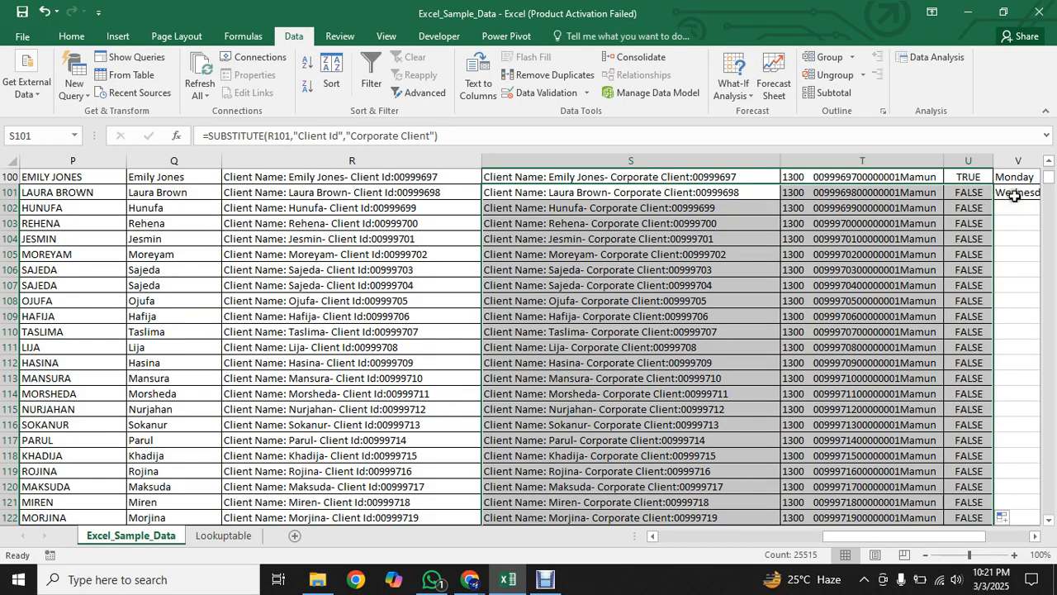
Step: Fill the row 101 cells from the Text column through the DAYS column down the remaining data rows
{"action": "left_click", "coordinate": [1014, 192]}
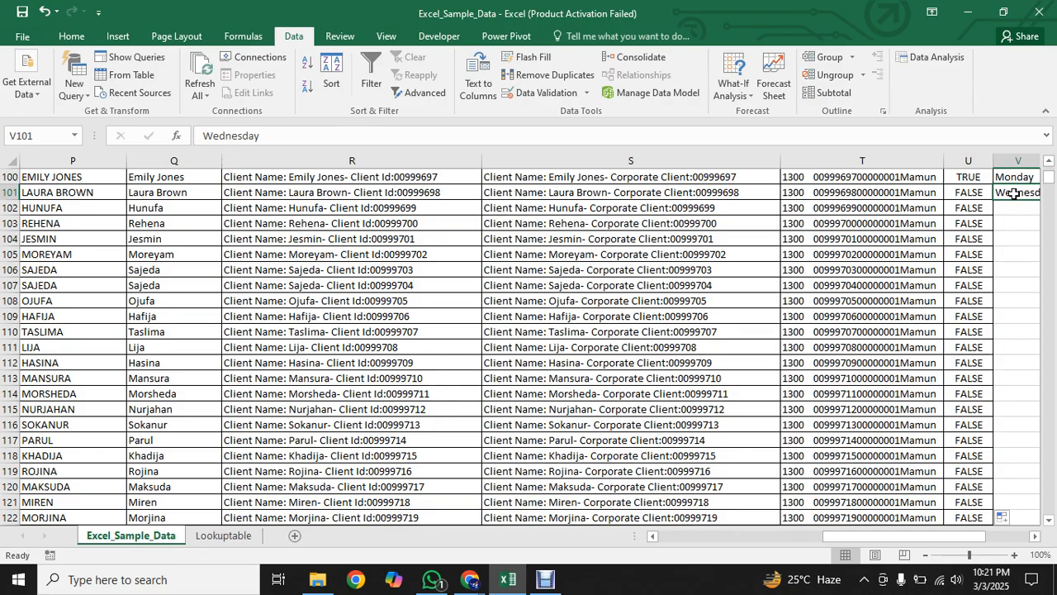
{"action": "key", "text": "ctrl+shift+Right"}
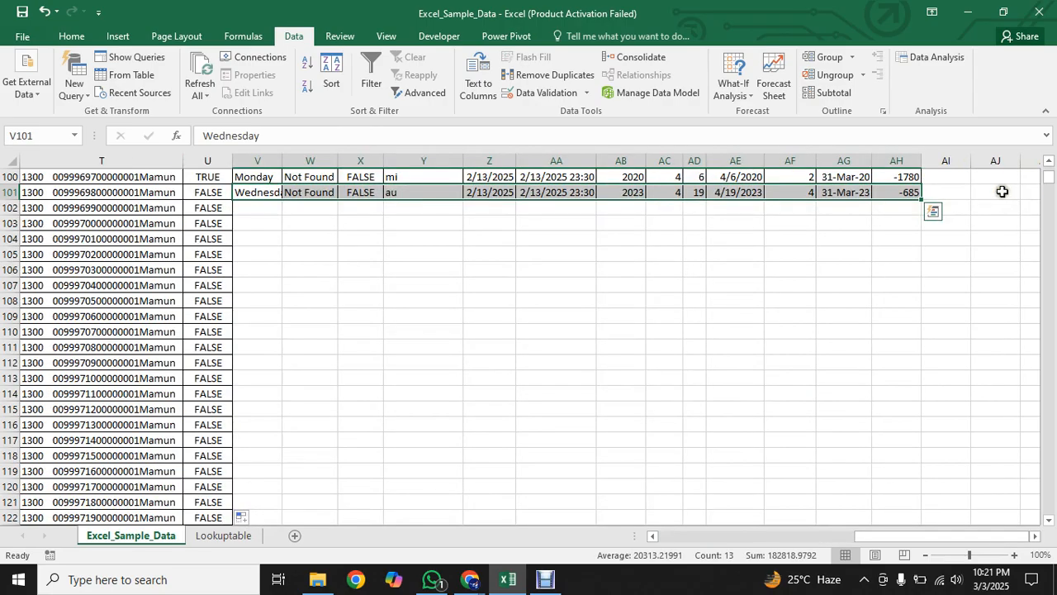
{"action": "left_click_drag", "start_coordinate": [920, 198], "coordinate": [922, 198]}
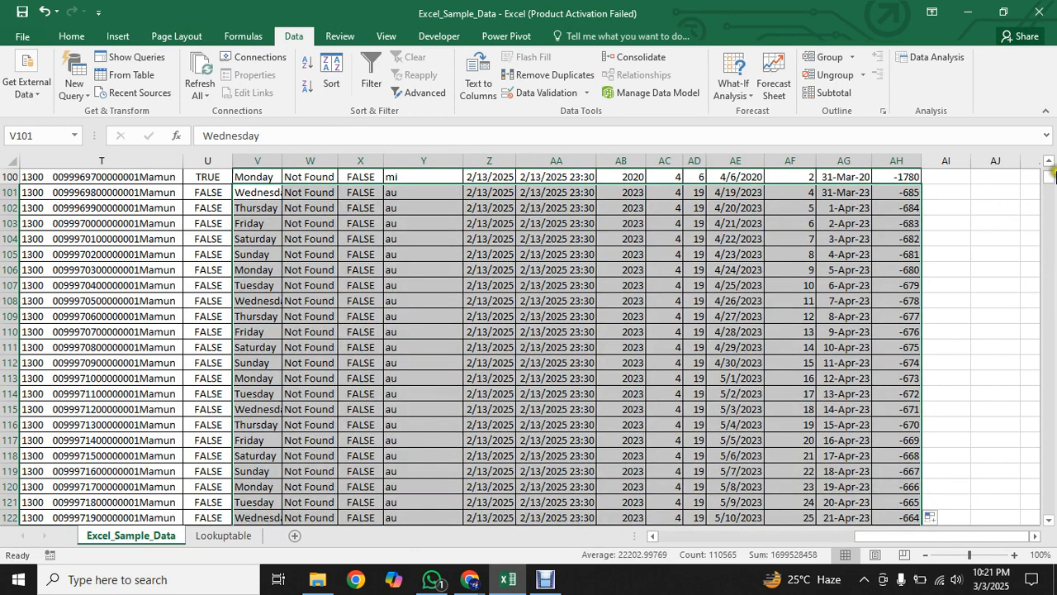
{"action": "left_click_drag", "start_coordinate": [1051, 180], "coordinate": [1047, 160]}
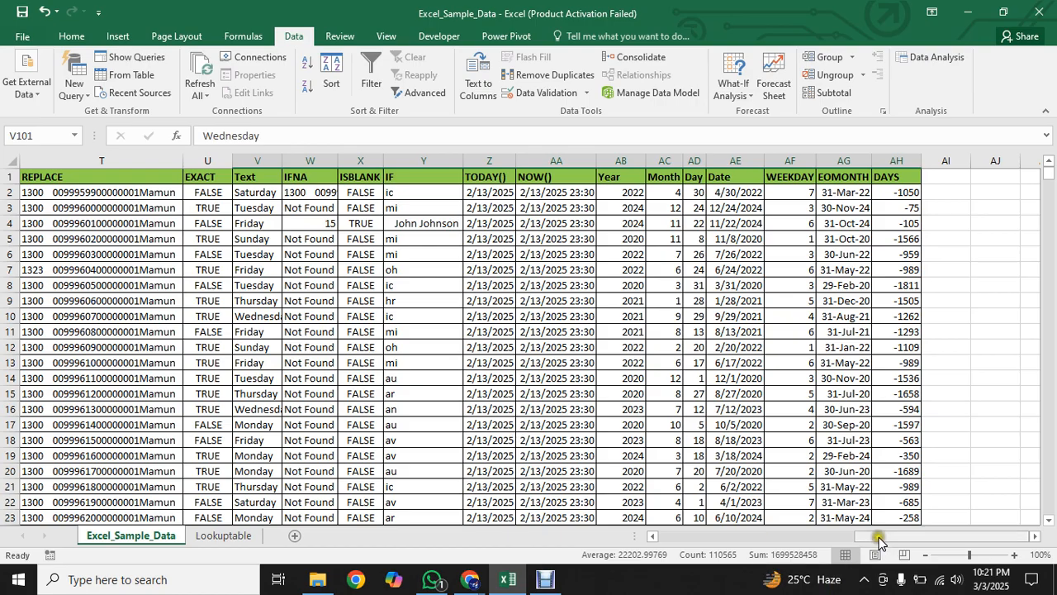
Step: Examine the REPLACE formula in T2 against its PrdAcctId source in C2, and the EXACT formulas in U2 and U3
{"action": "left_click_drag", "start_coordinate": [878, 539], "coordinate": [856, 540]}
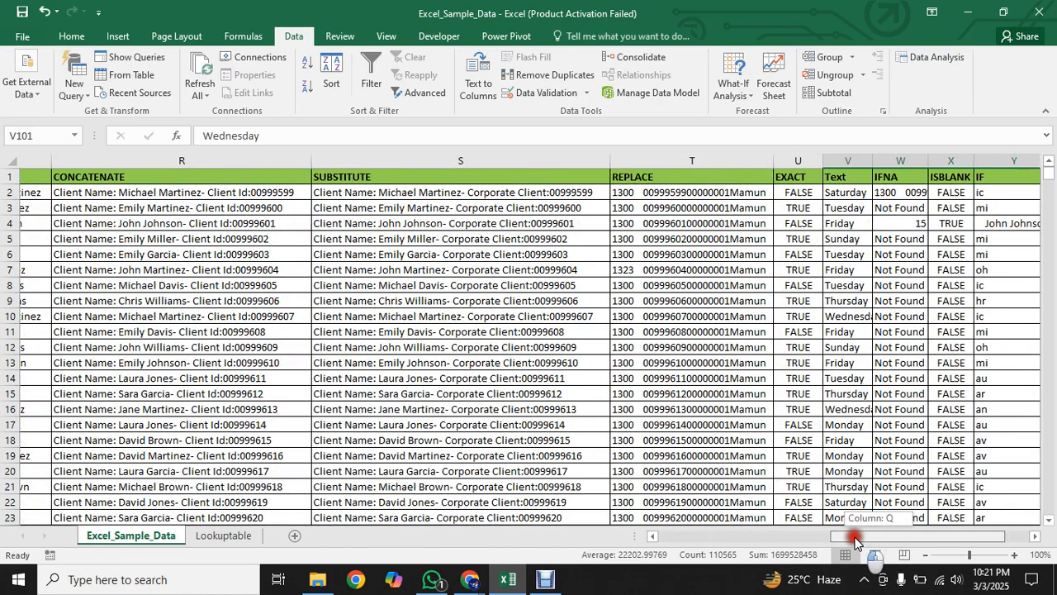
{"action": "left_click_drag", "start_coordinate": [855, 541], "coordinate": [868, 541]}
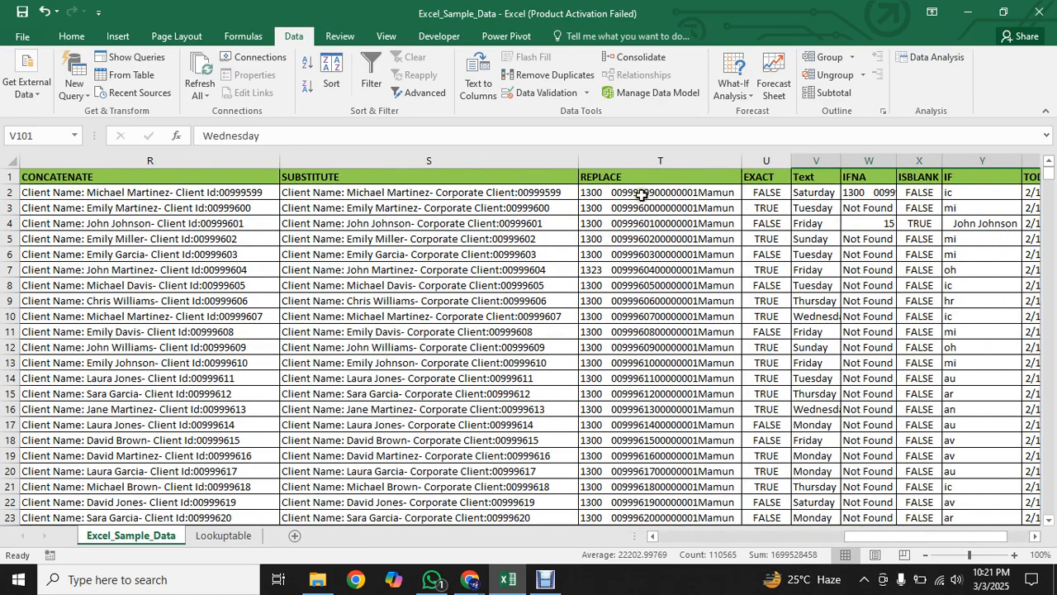
{"action": "left_click", "coordinate": [642, 194]}
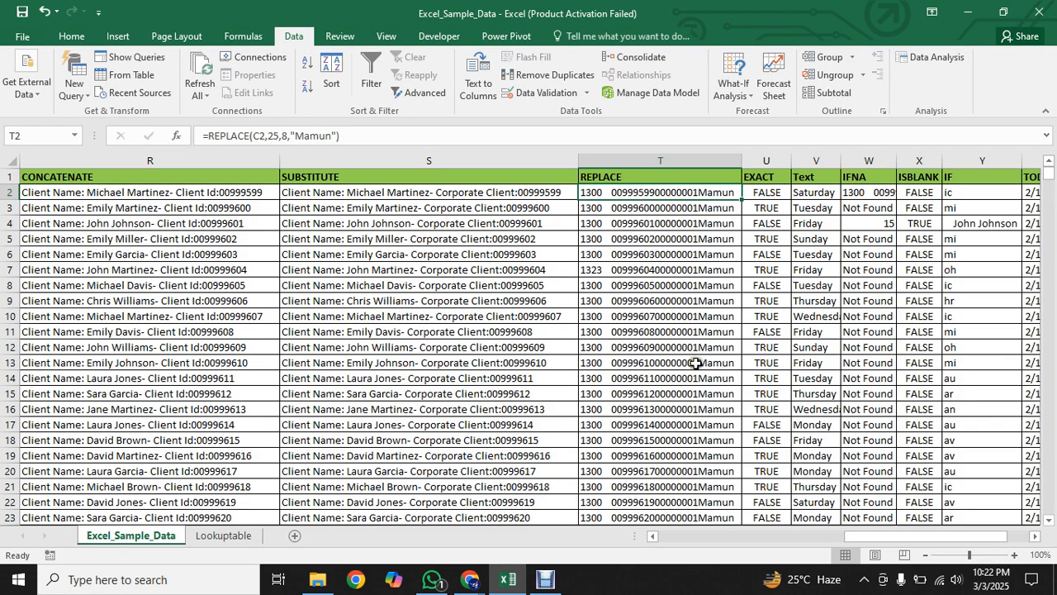
{"action": "left_click_drag", "start_coordinate": [872, 536], "coordinate": [674, 534]}
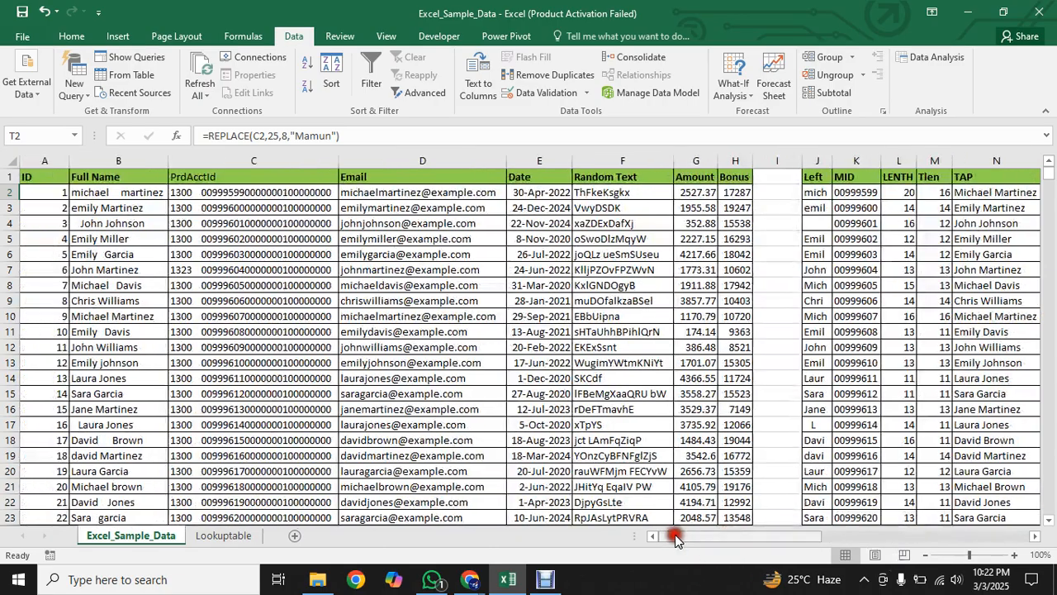
{"action": "left_click", "coordinate": [264, 192]}
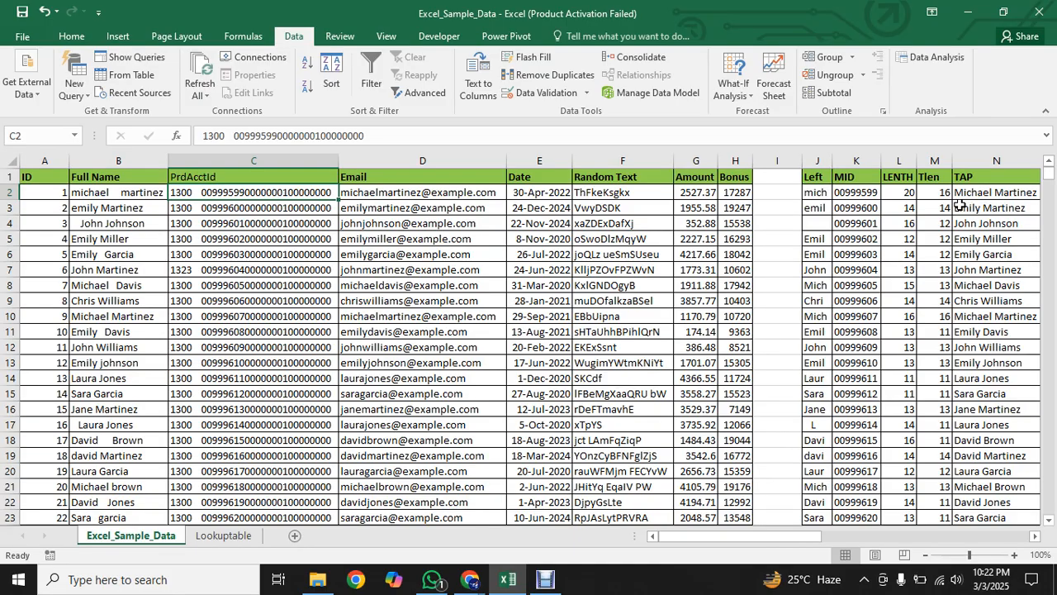
{"action": "left_click_drag", "start_coordinate": [741, 536], "coordinate": [926, 515]}
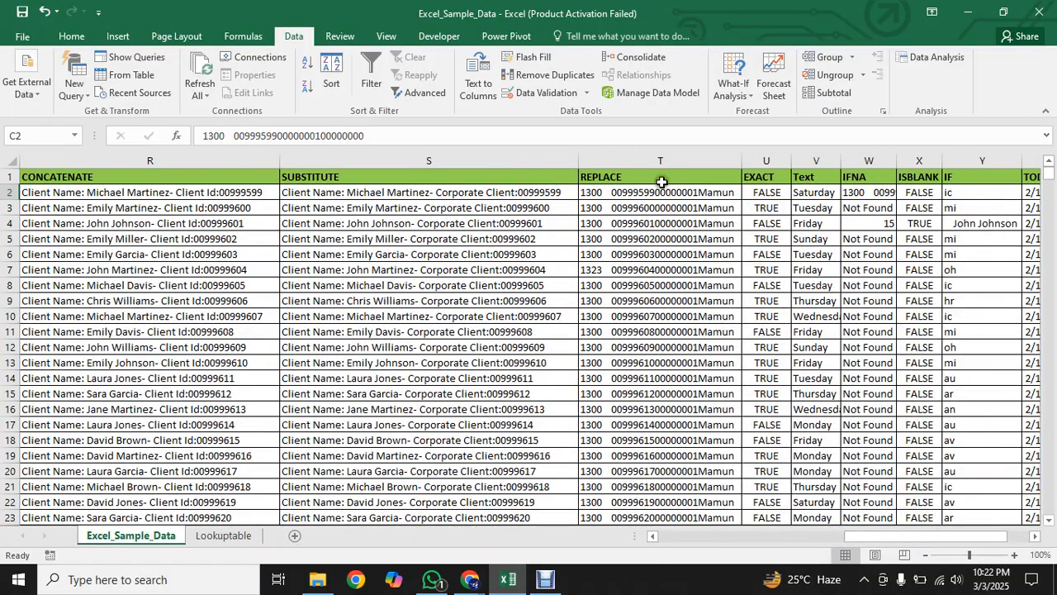
{"action": "left_click", "coordinate": [662, 193]}
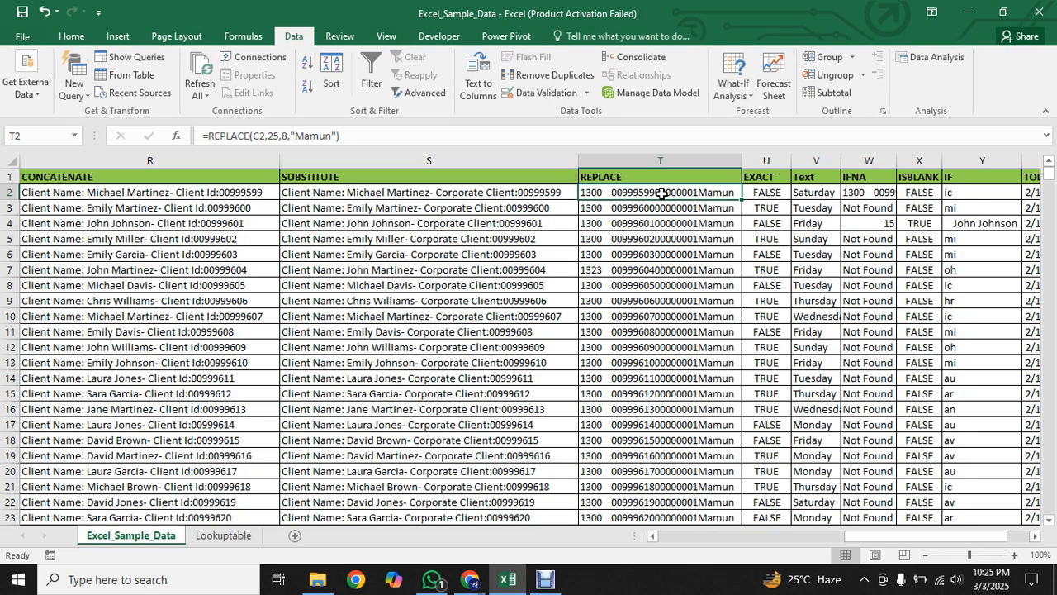
{"action": "left_click", "coordinate": [758, 195]}
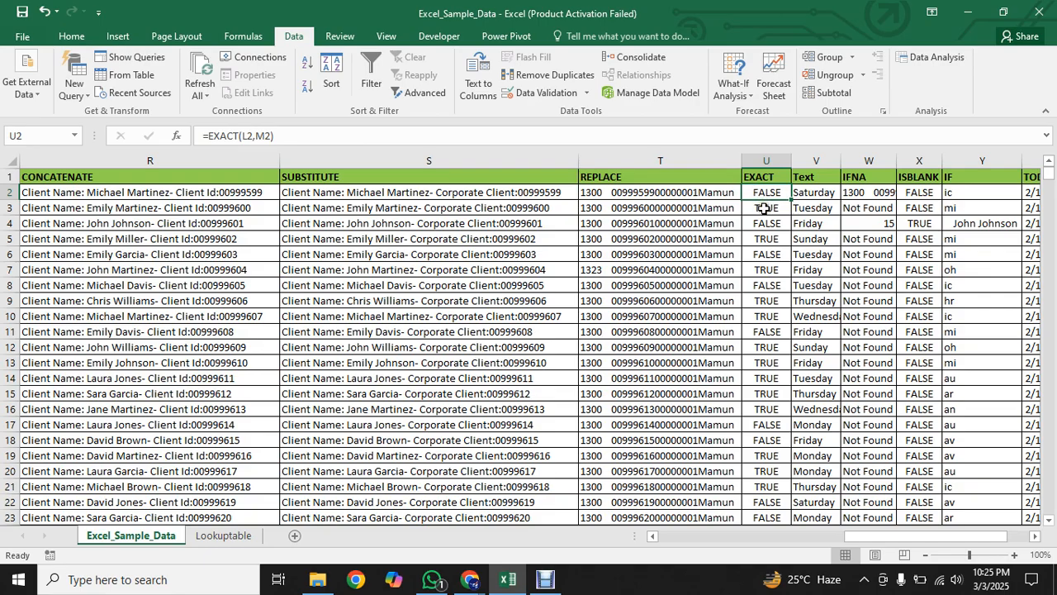
{"action": "left_click", "coordinate": [766, 207]}
Step: Wrap U2's EXACT formula in an IF that returns "R" for a match and "W" otherwise
{"action": "left_click", "coordinate": [766, 192]}
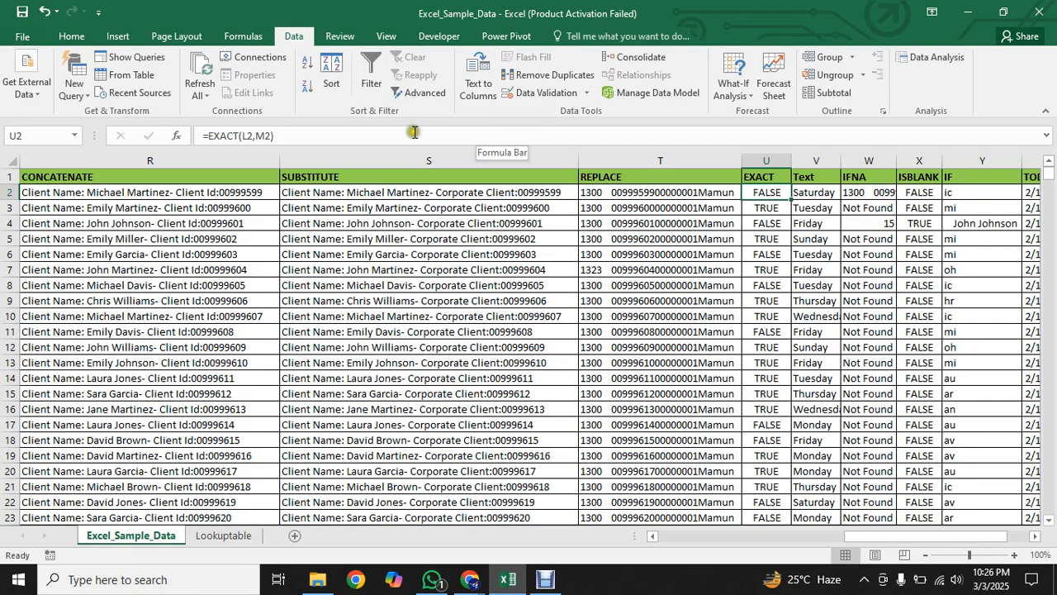
{"action": "left_click", "coordinate": [210, 136]}
{"action": "type", "text": "IF("}
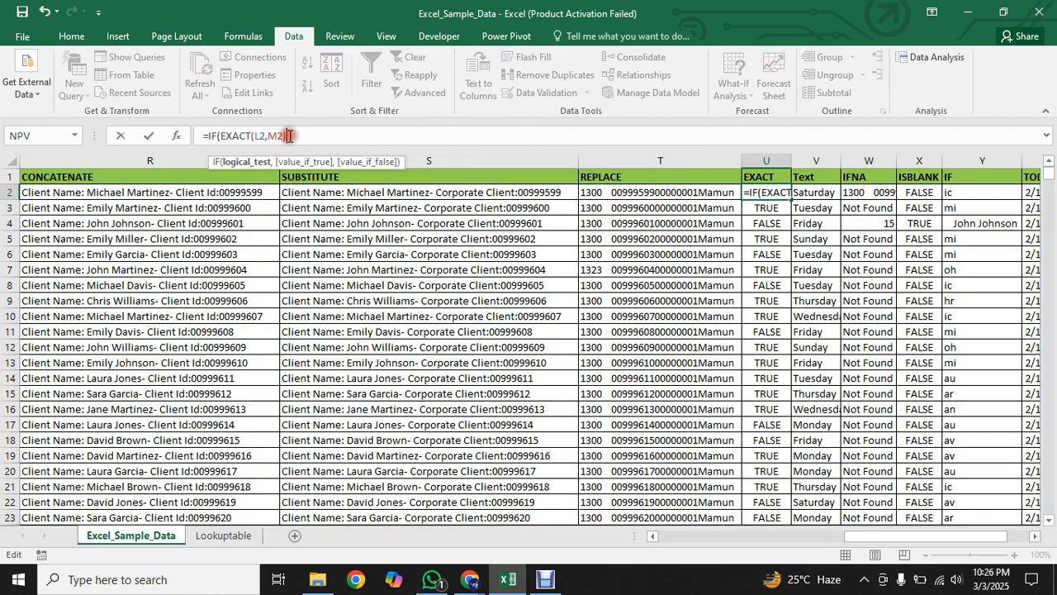
{"action": "type", "text": ","}
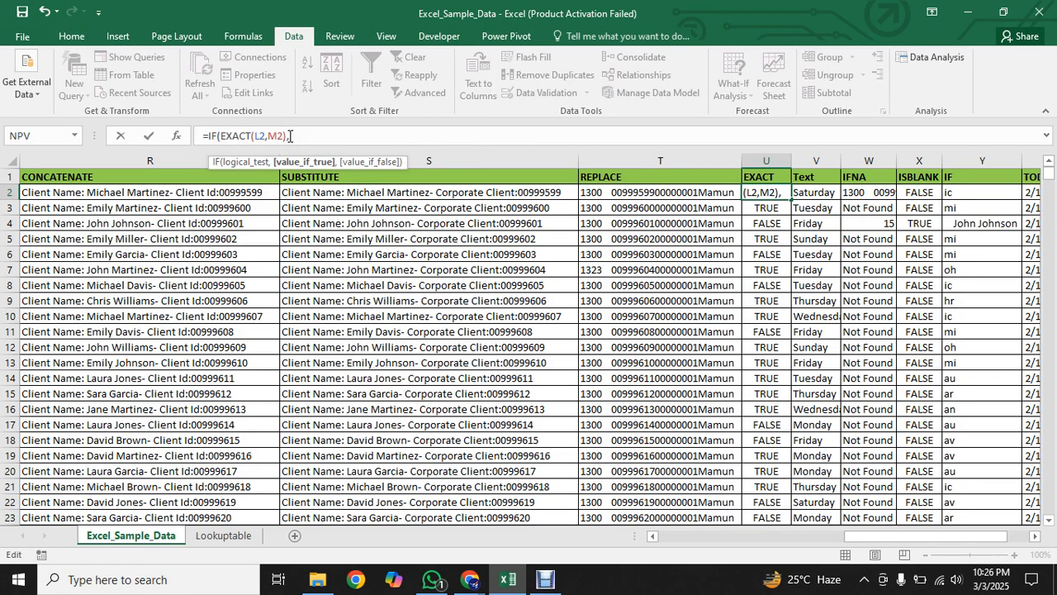
{"action": "type", "text": "\"r"}
{"action": "key", "text": "BackSpace"}
{"action": "type", "text": "R\","}
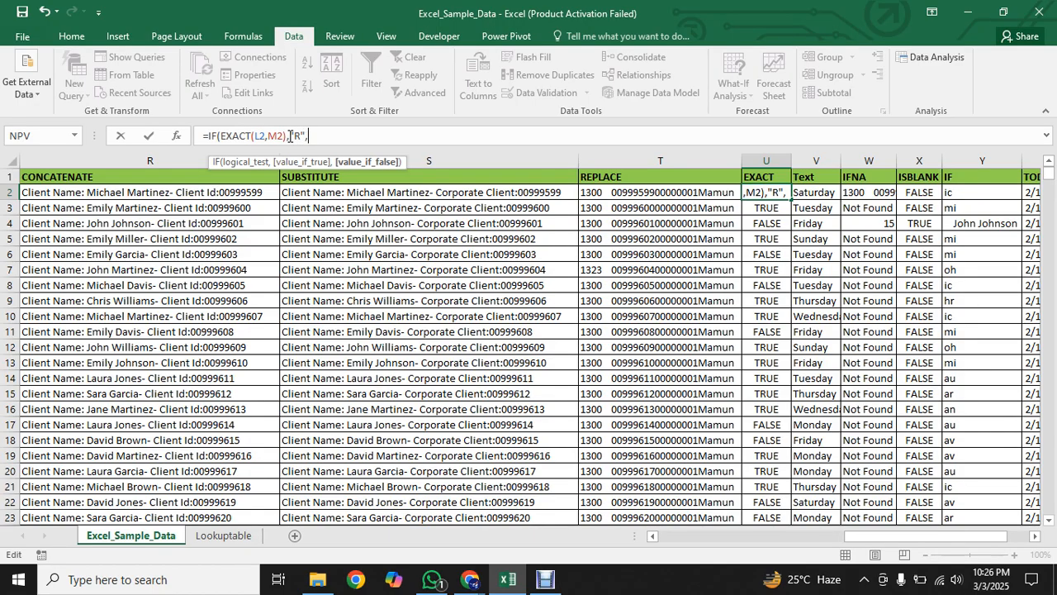
{"action": "type", "text": "\"W\")"}
{"action": "key", "text": "Return"}
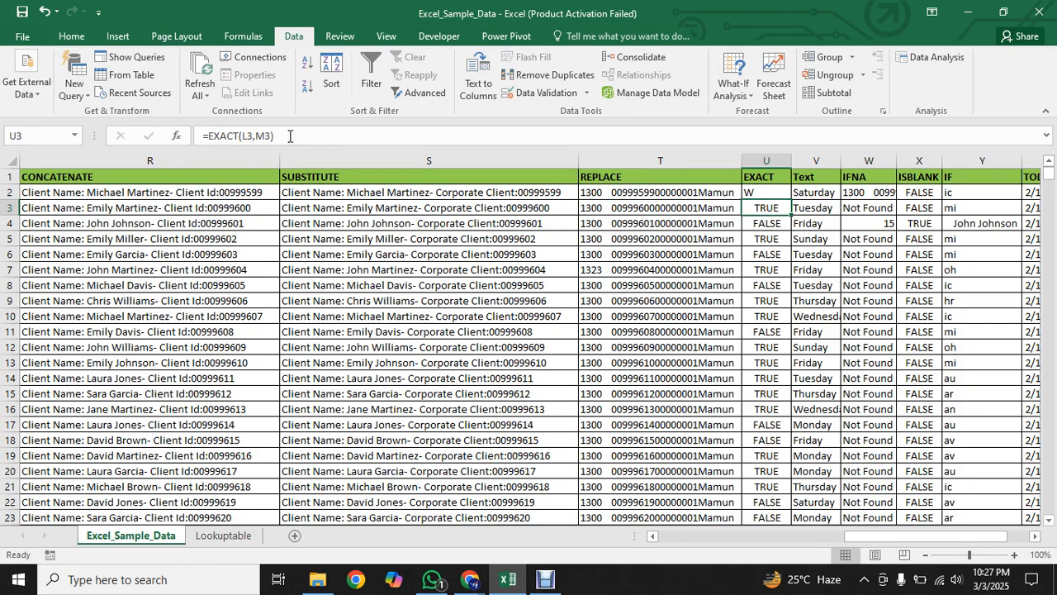
Step: Fill U2's IF and EXACT formula down the EXACT column and check the copied formula in U3
{"action": "left_click", "coordinate": [773, 193]}
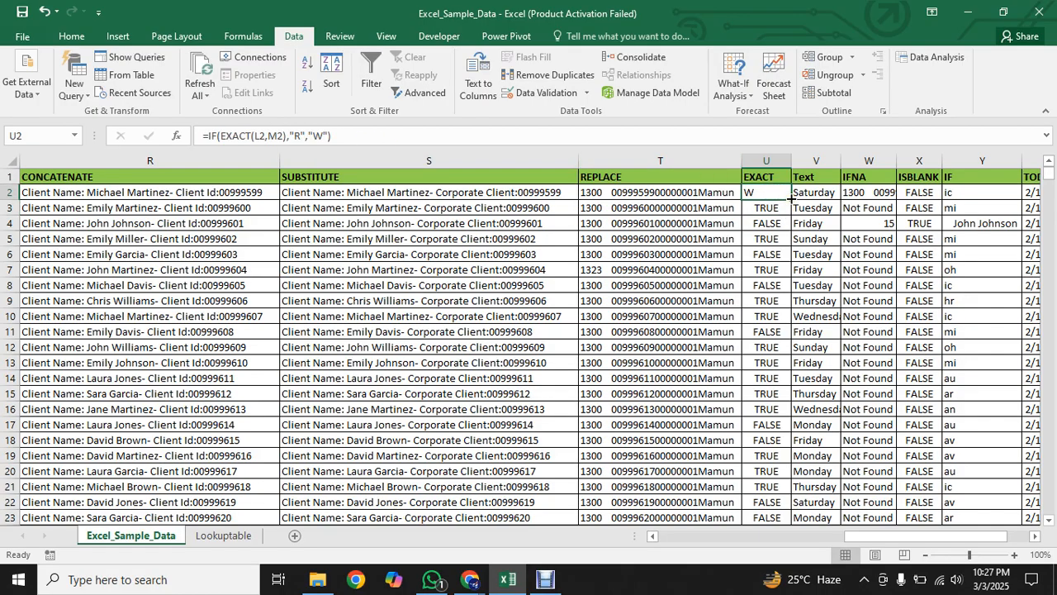
{"action": "double_click", "coordinate": [790, 199]}
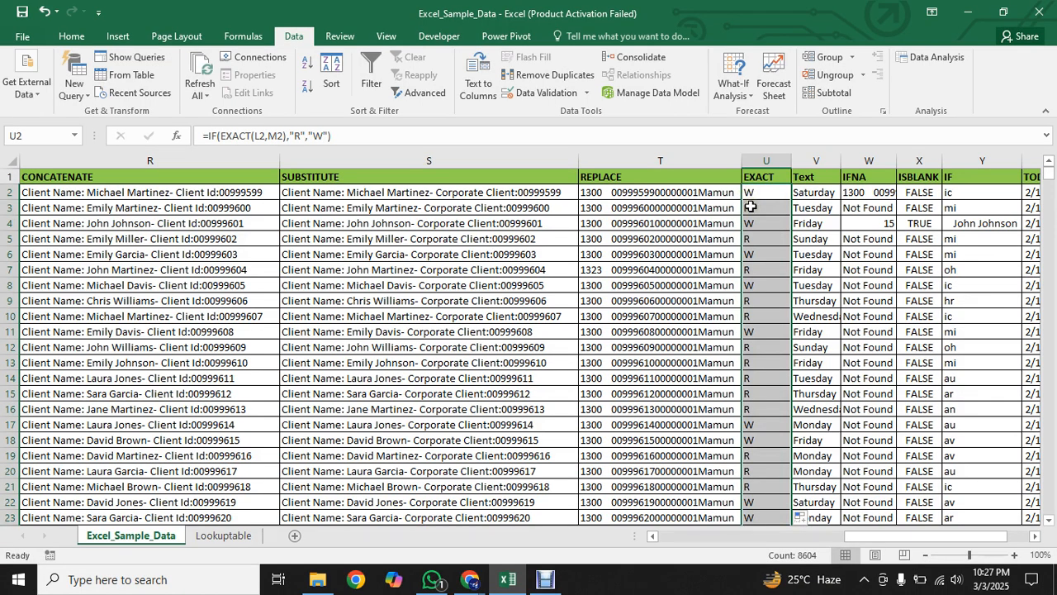
{"action": "left_click", "coordinate": [751, 206]}
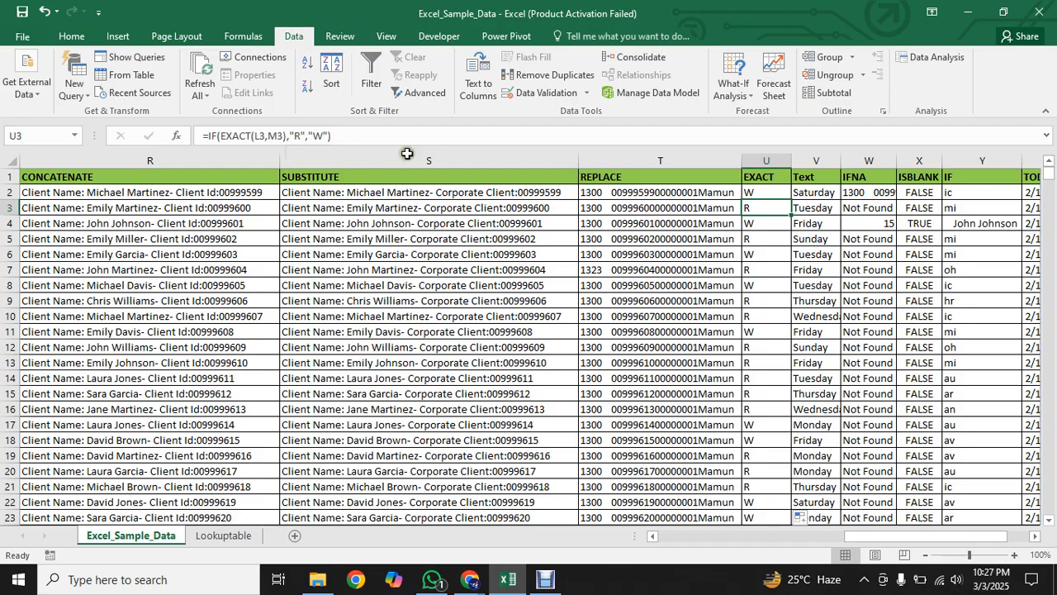
Step: Enter =TEXT(E2,"dddd") in V2 to get the weekday name of the date, and fill it down the Text column
{"action": "left_click", "coordinate": [808, 193]}
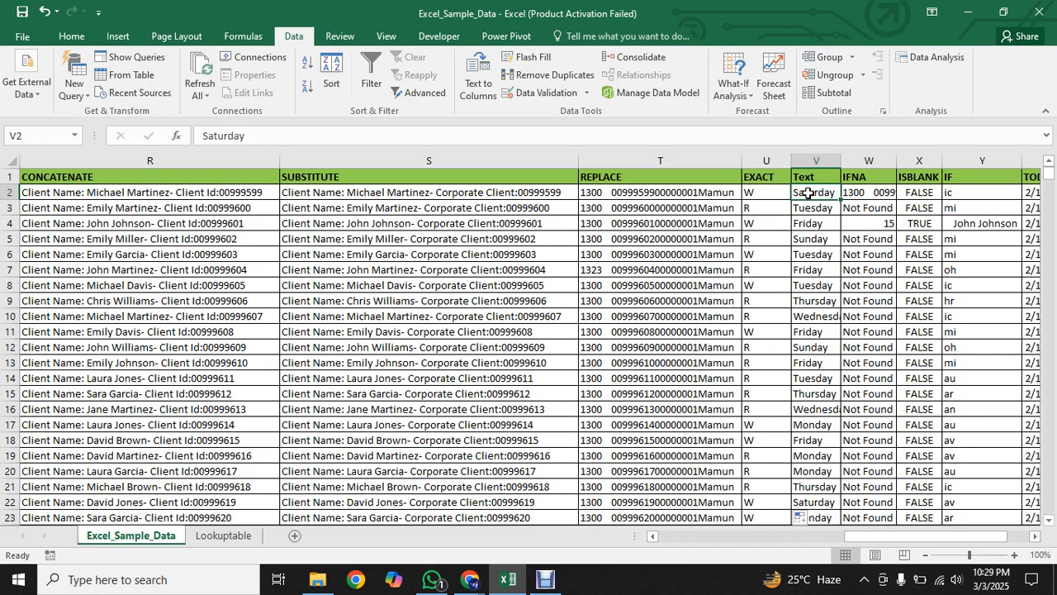
{"action": "type", "text": "="}
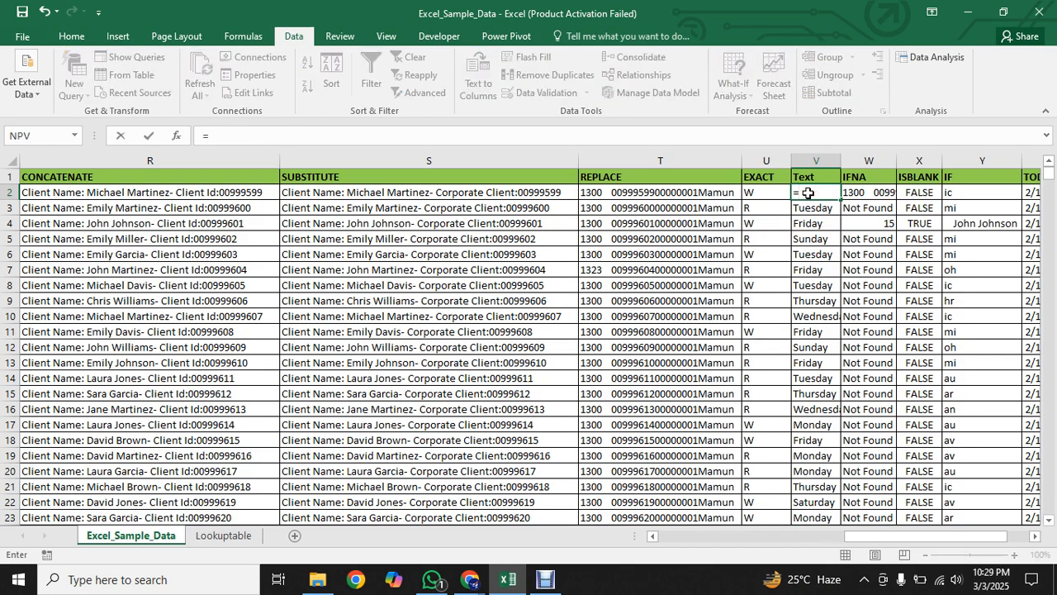
{"action": "type", "text": "text"}
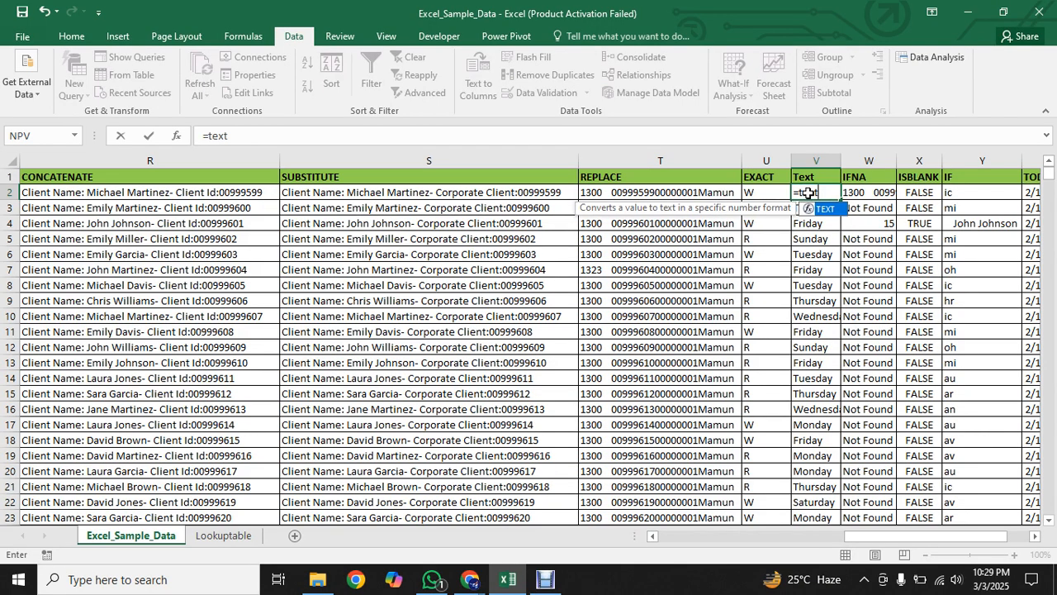
{"action": "key", "text": "Tab"}
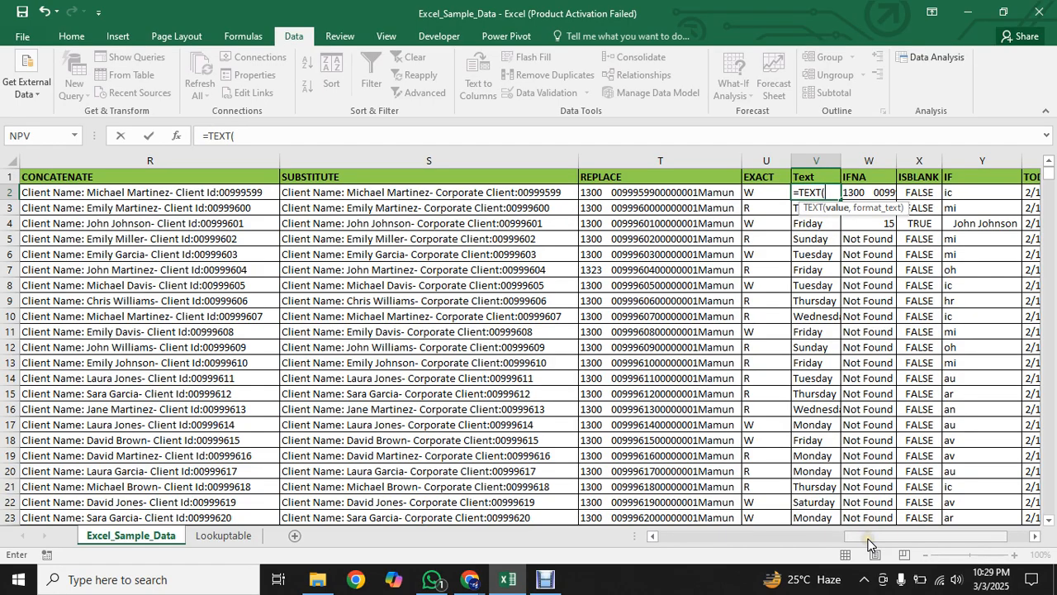
{"action": "left_click_drag", "start_coordinate": [867, 541], "coordinate": [682, 540]}
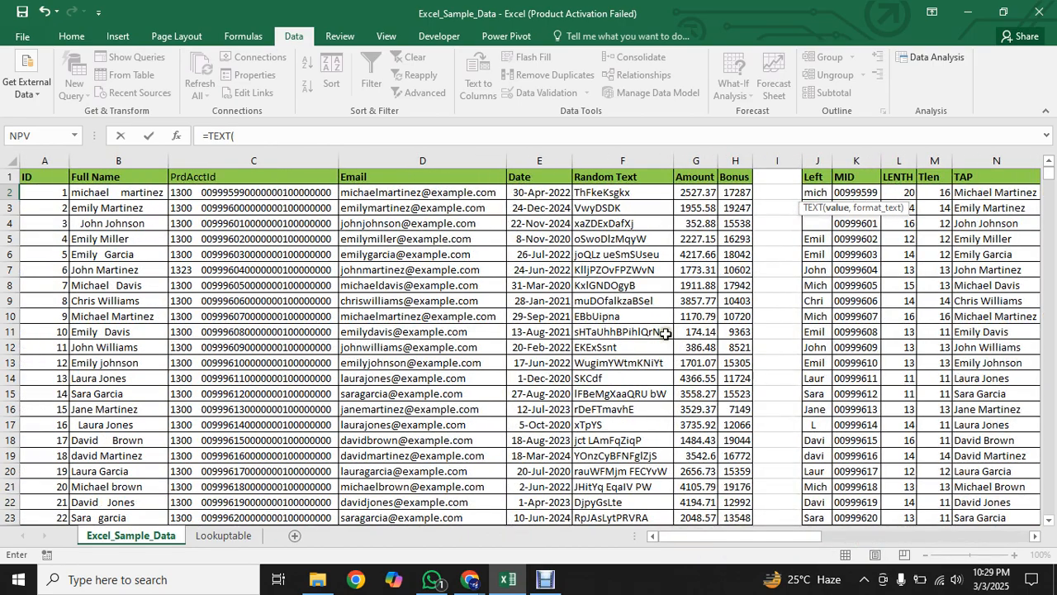
{"action": "left_click", "coordinate": [544, 192]}
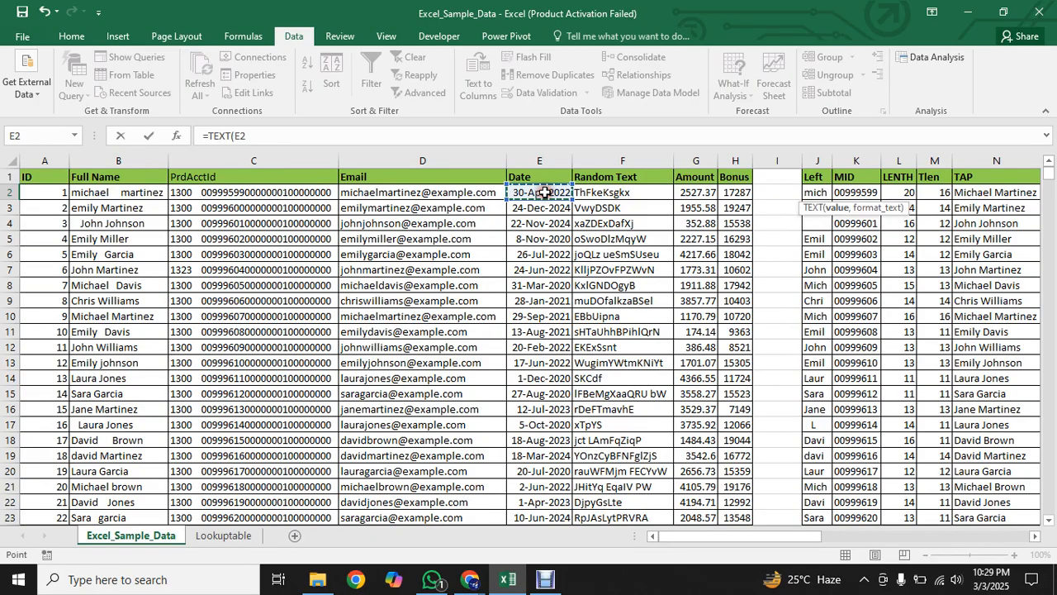
{"action": "type", "text": ","}
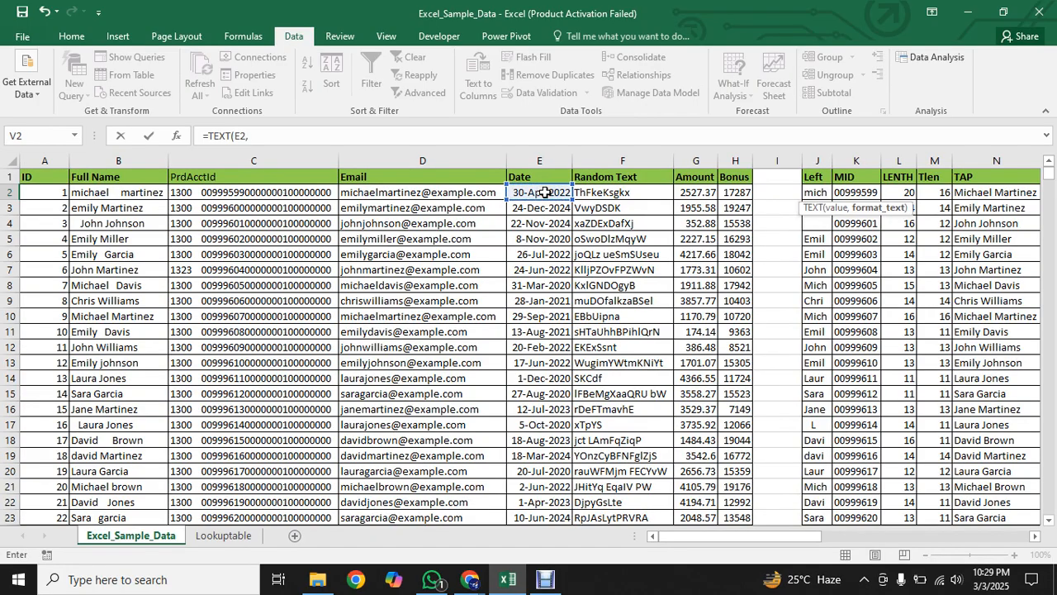
{"action": "left_click", "coordinate": [299, 137]}
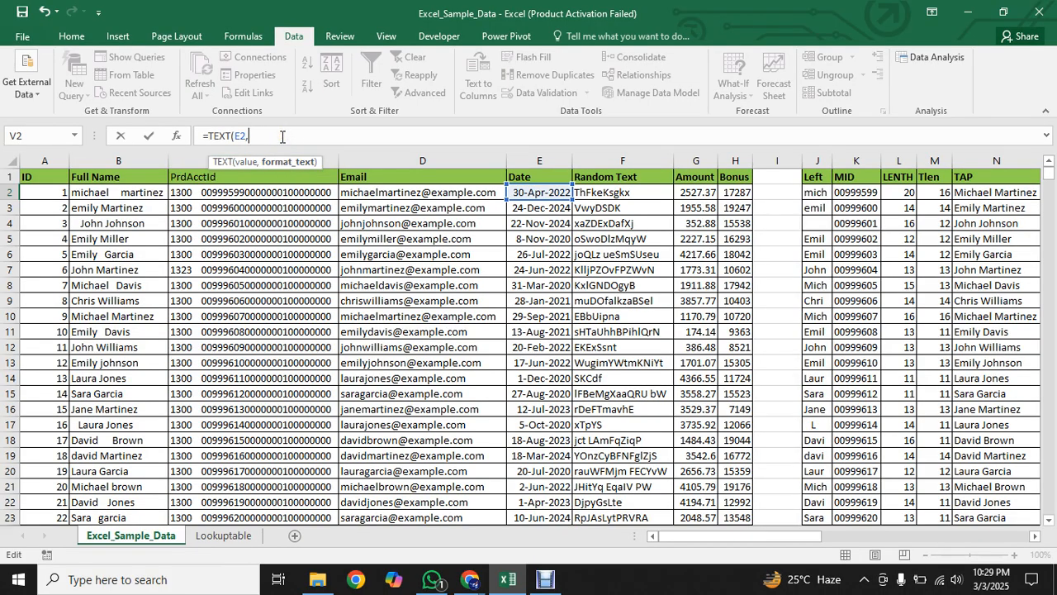
{"action": "type", "text": "\"dddd"}
{"action": "key", "text": "Return"}
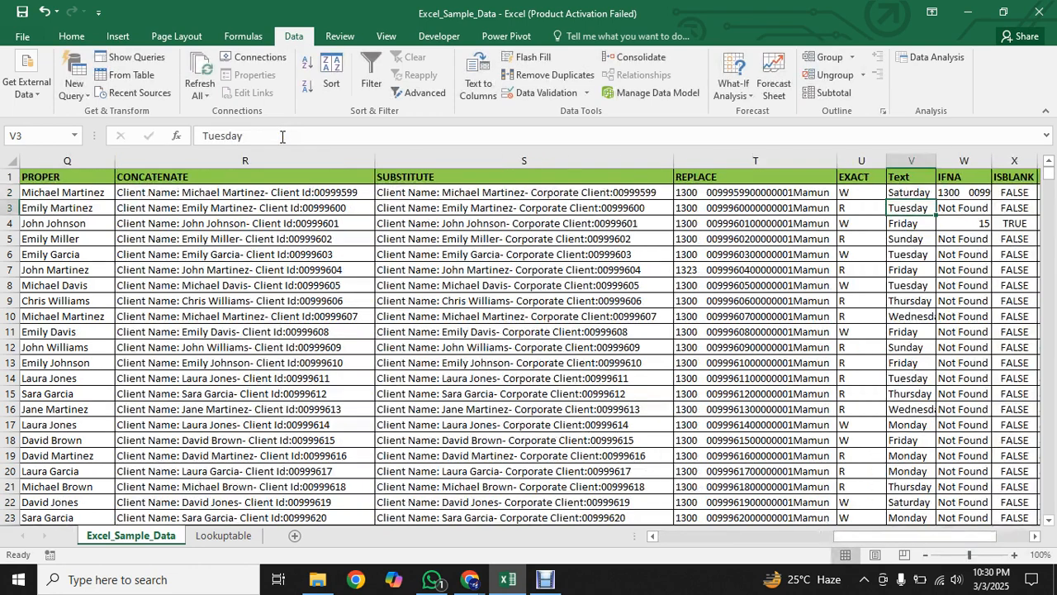
{"action": "left_click", "coordinate": [912, 193]}
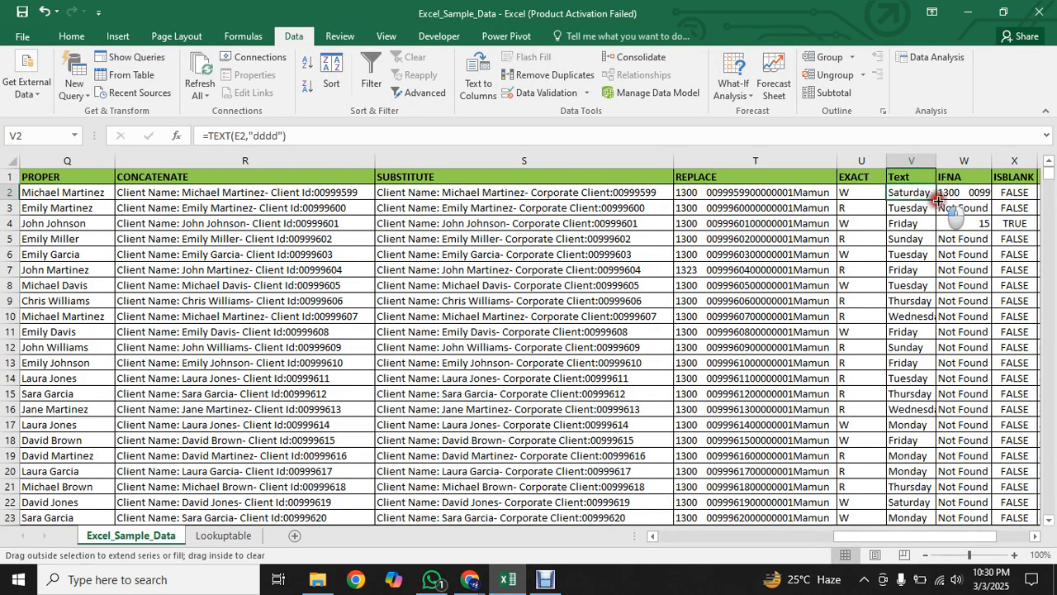
{"action": "double_click", "coordinate": [937, 199]}
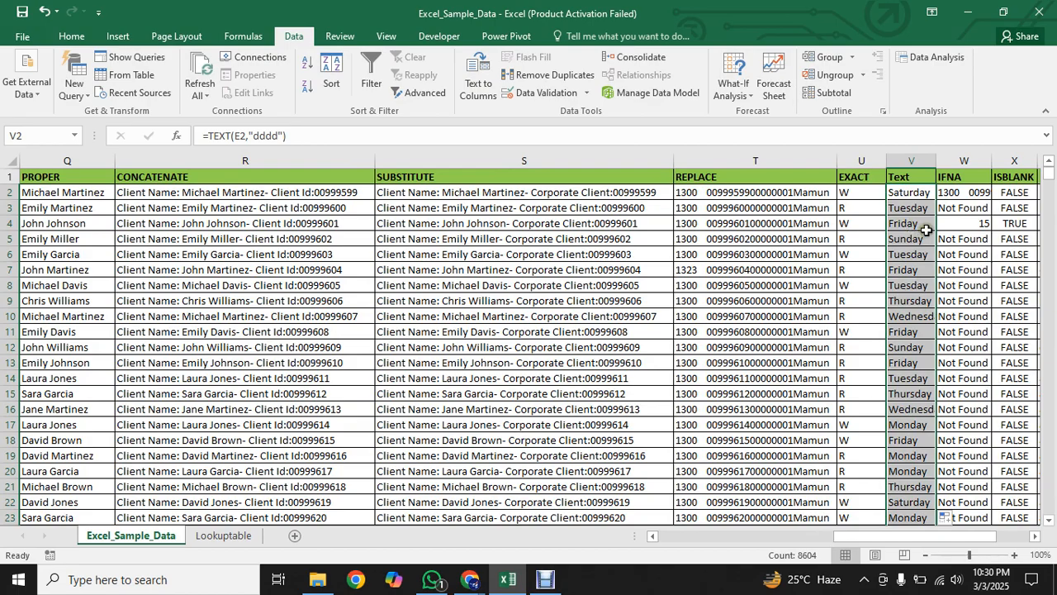
Step: Change the TEXT format in V2 to "ddd" for abbreviated weekday names and fill the formula down the Text column
{"action": "left_click", "coordinate": [912, 194]}
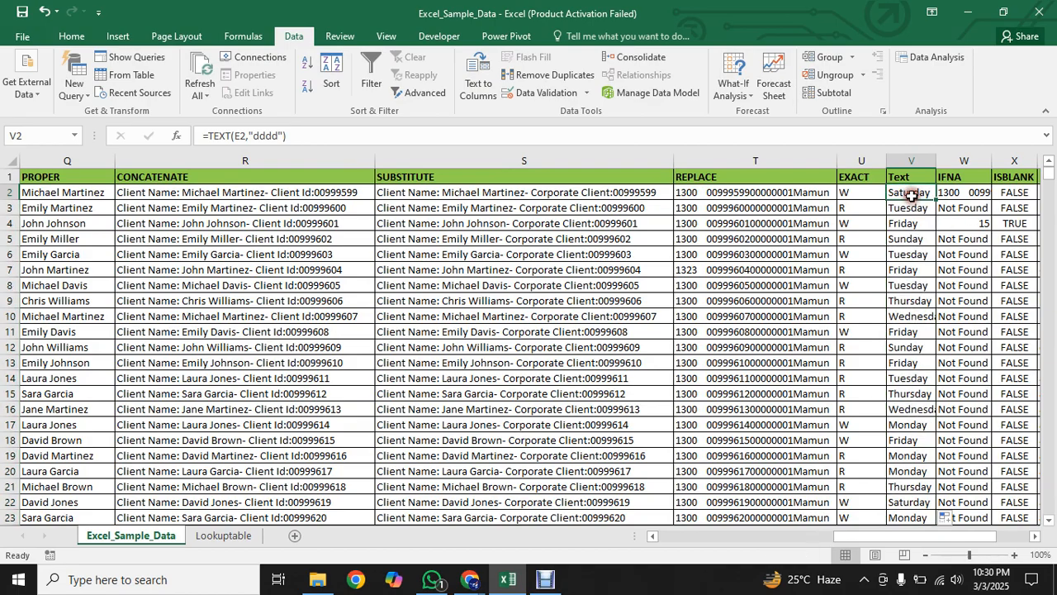
{"action": "left_click", "coordinate": [279, 135]}
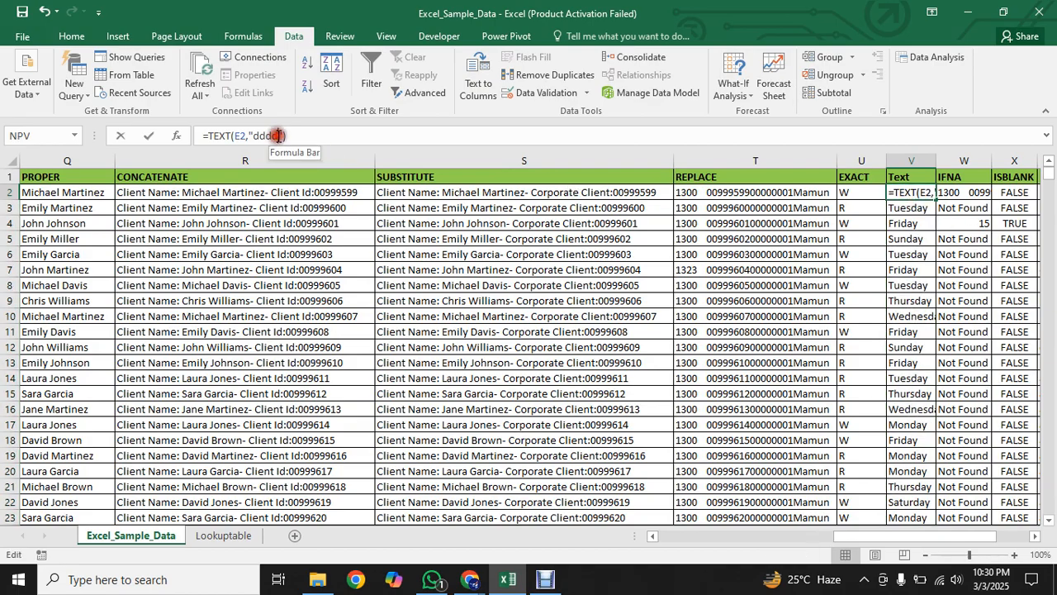
{"action": "key", "text": "BackSpace"}
{"action": "key", "text": "Return"}
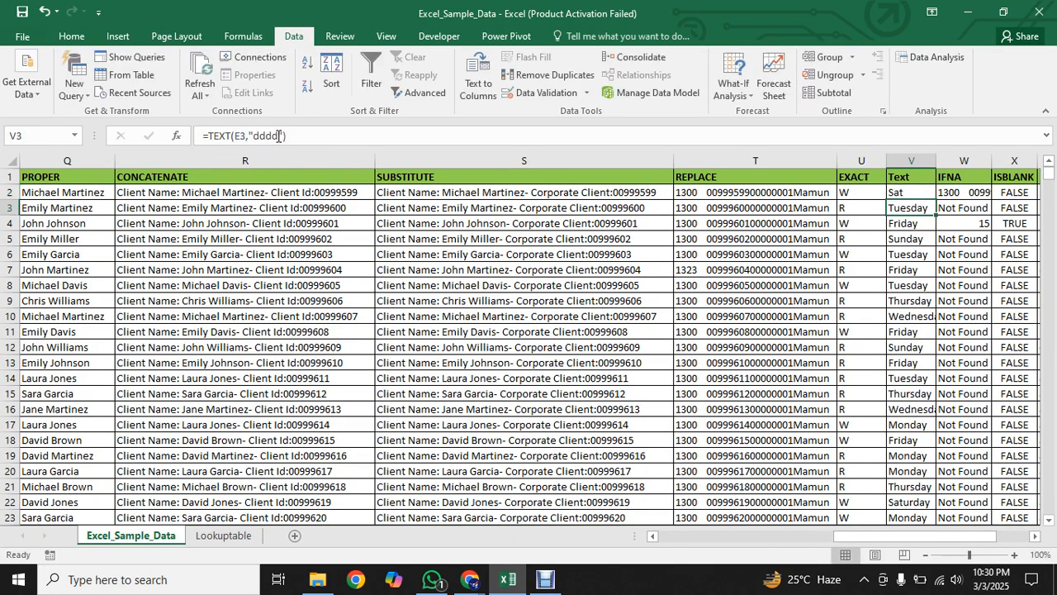
{"action": "left_click", "coordinate": [904, 193]}
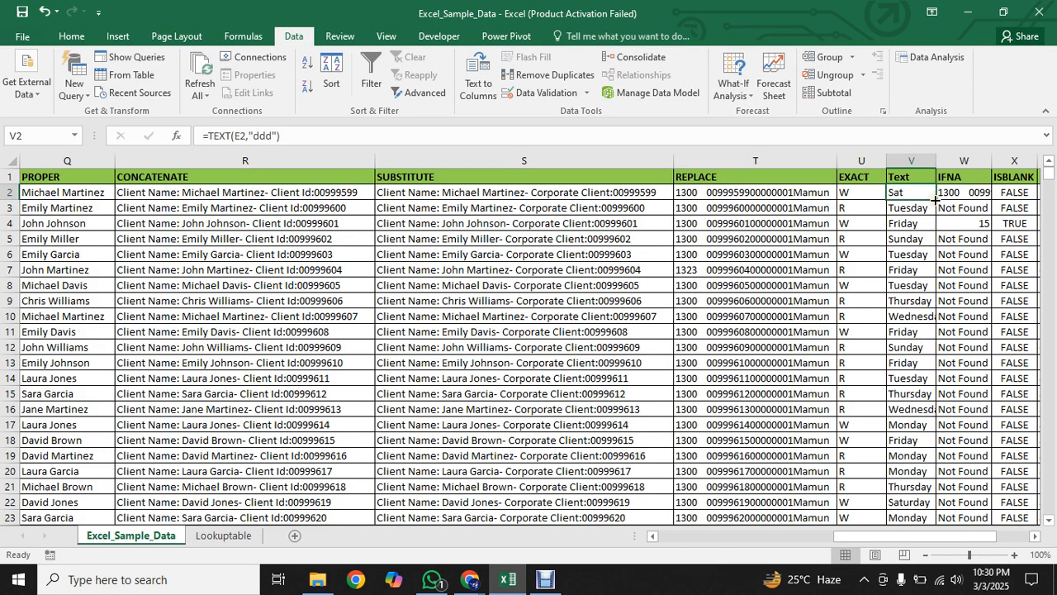
{"action": "double_click", "coordinate": [936, 200]}
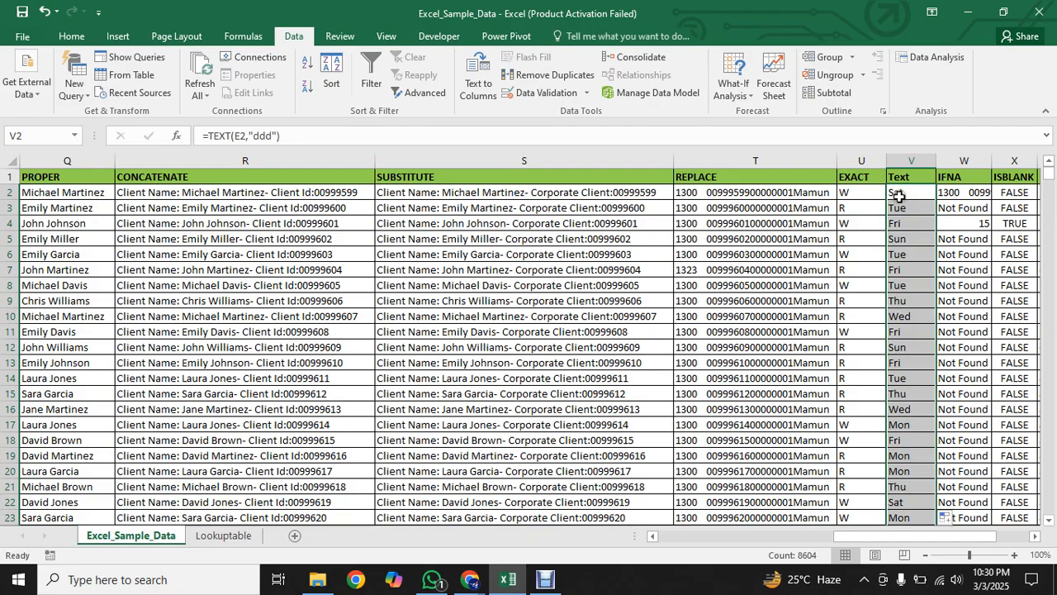
Step: Change the TEXT format in V2 to "dd" for two-digit day numbers and fill the formula down the Text column
{"action": "left_click", "coordinate": [272, 137]}
{"action": "key", "text": "BackSpace"}
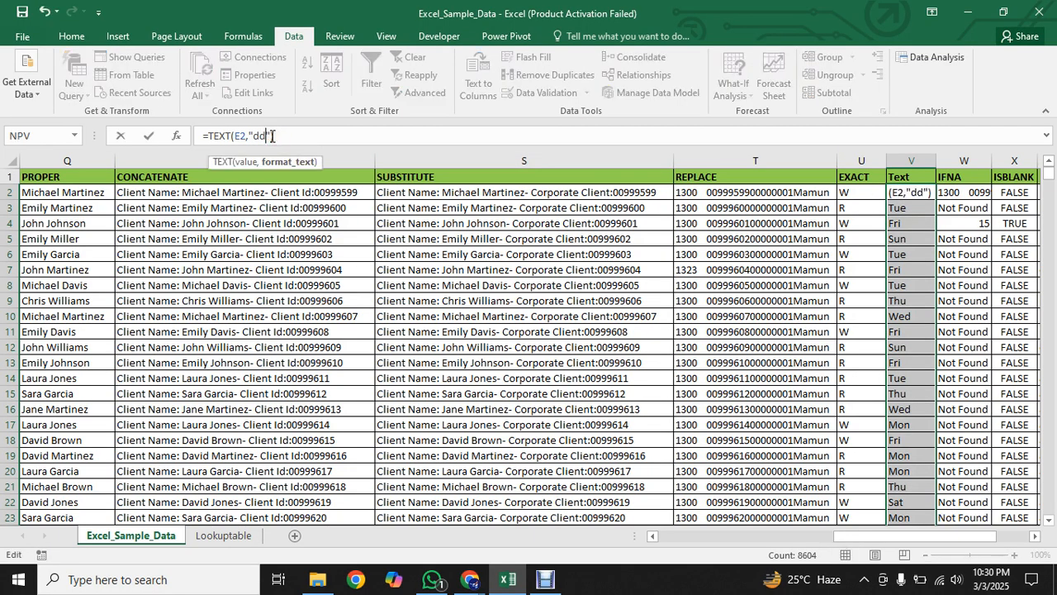
{"action": "key", "text": "Return"}
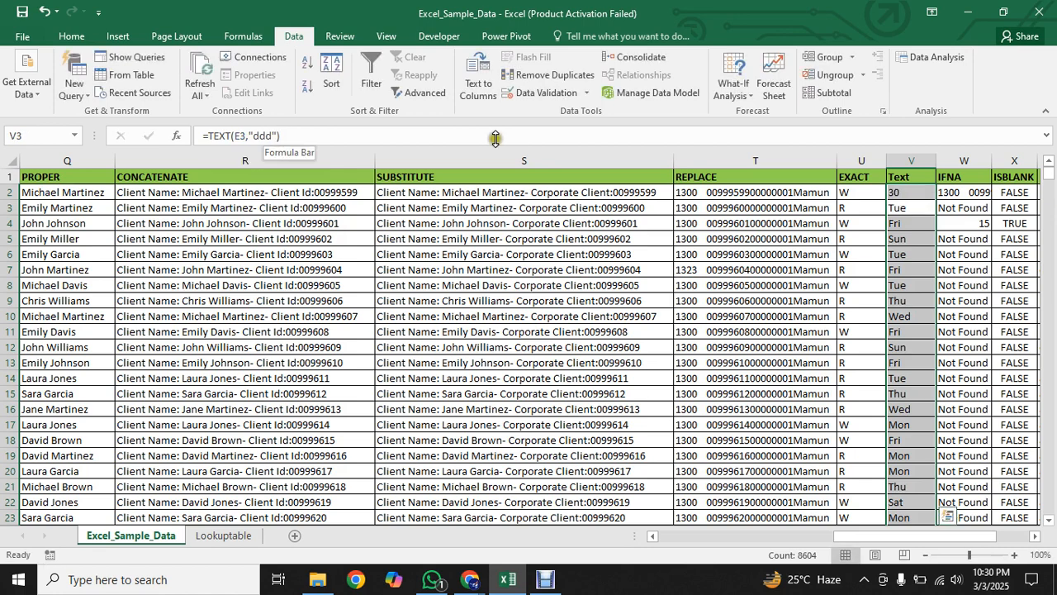
{"action": "left_click", "coordinate": [903, 192]}
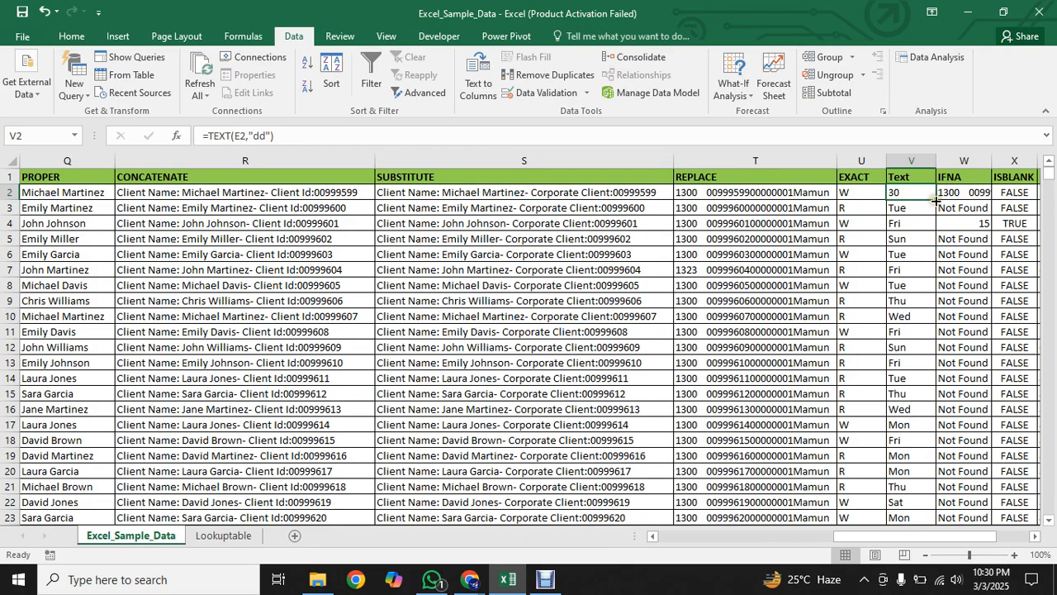
{"action": "double_click", "coordinate": [937, 200]}
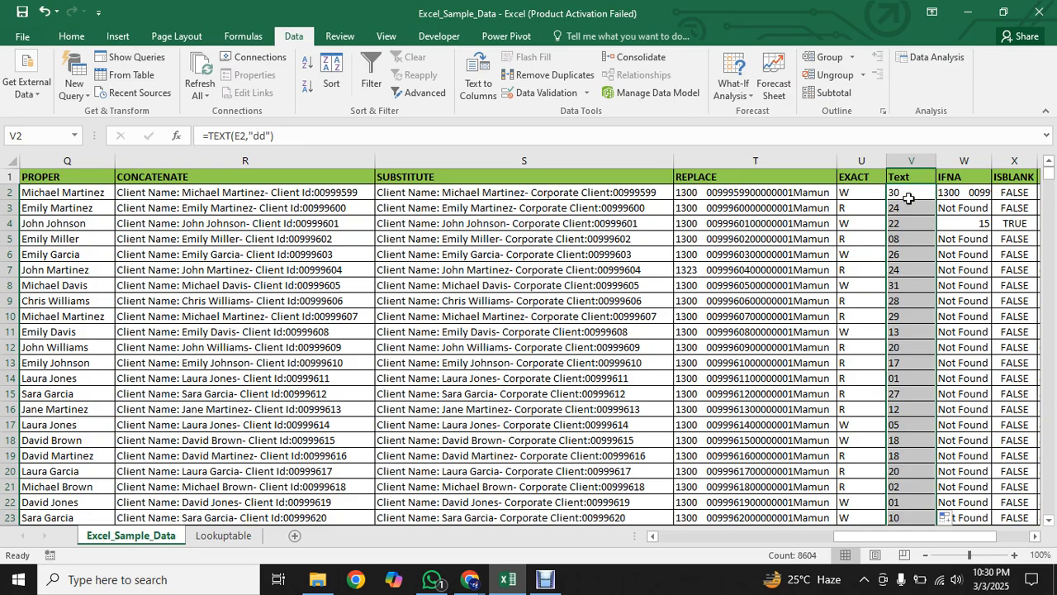
Step: Change the TEXT format in V2 to "d" for day numbers without leading zeros and fill it down the Text column
{"action": "left_click", "coordinate": [264, 134]}
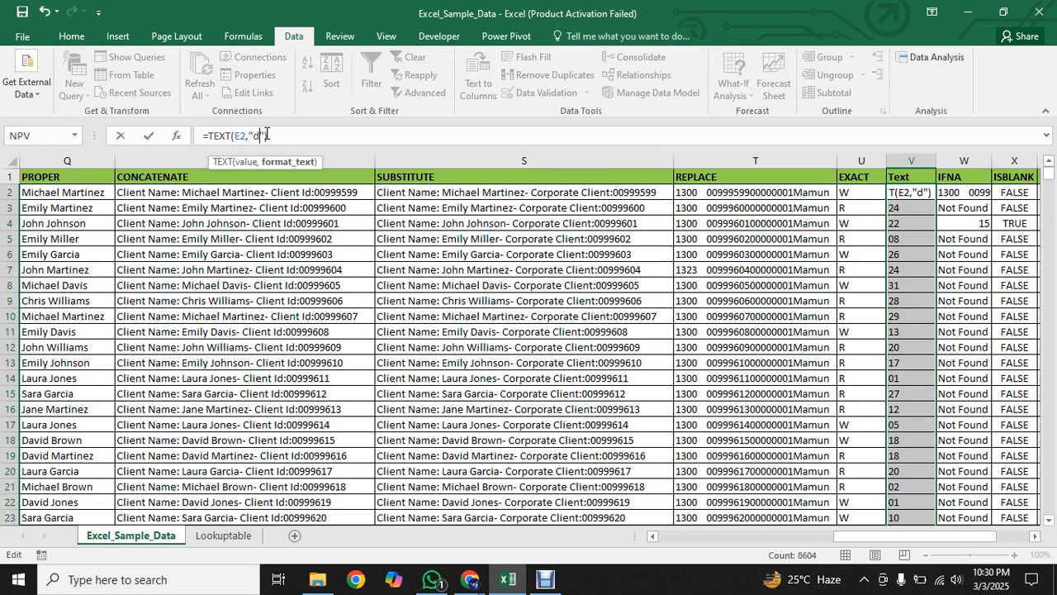
{"action": "key", "text": "Return"}
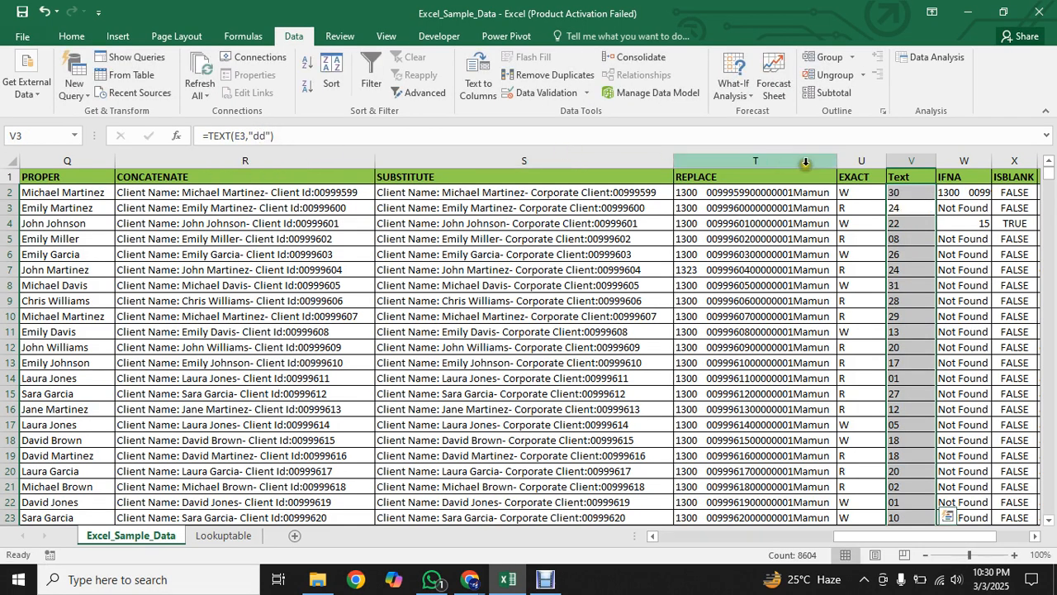
{"action": "left_click", "coordinate": [900, 193]}
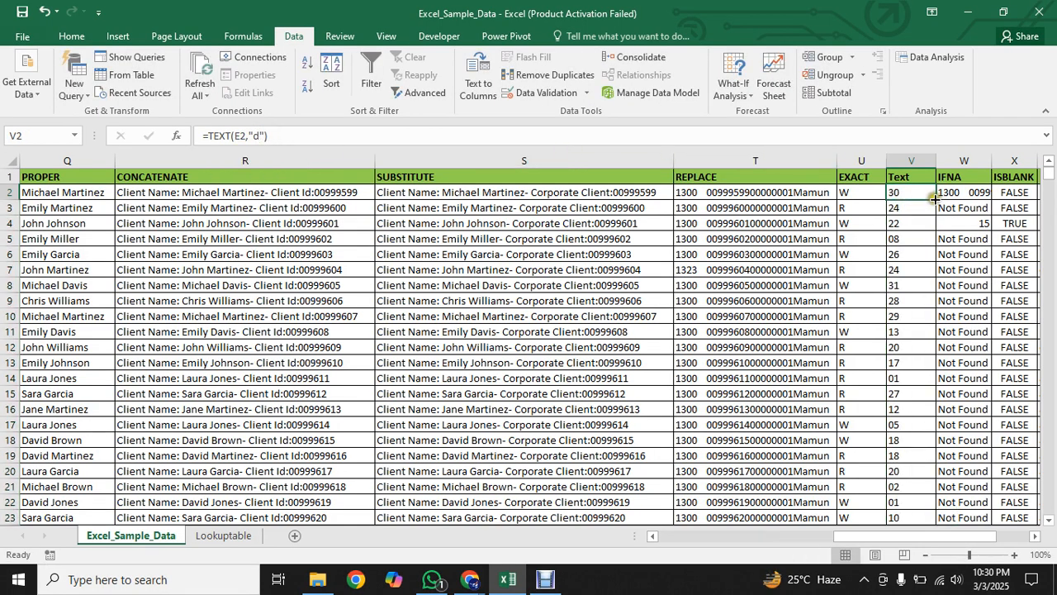
{"action": "left_click_drag", "start_coordinate": [935, 199], "coordinate": [935, 199]}
{"action": "double_click", "coordinate": [935, 199]}
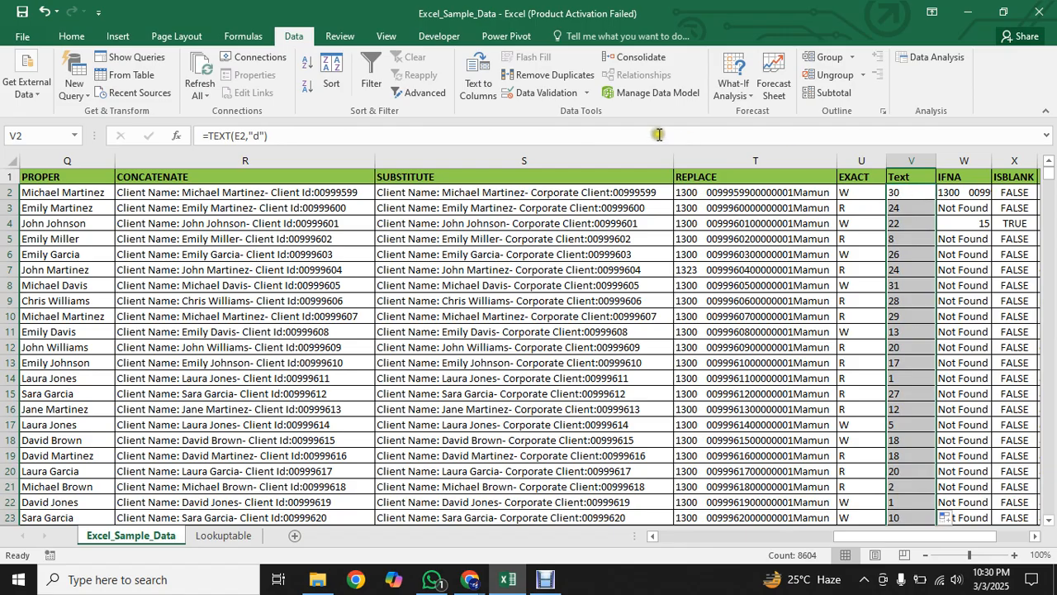
Step: Set the TEXT format in V2 back to "dddd" for full weekday names and fill it down the Text column
{"action": "left_click", "coordinate": [259, 135]}
{"action": "type", "text": "dddd"}
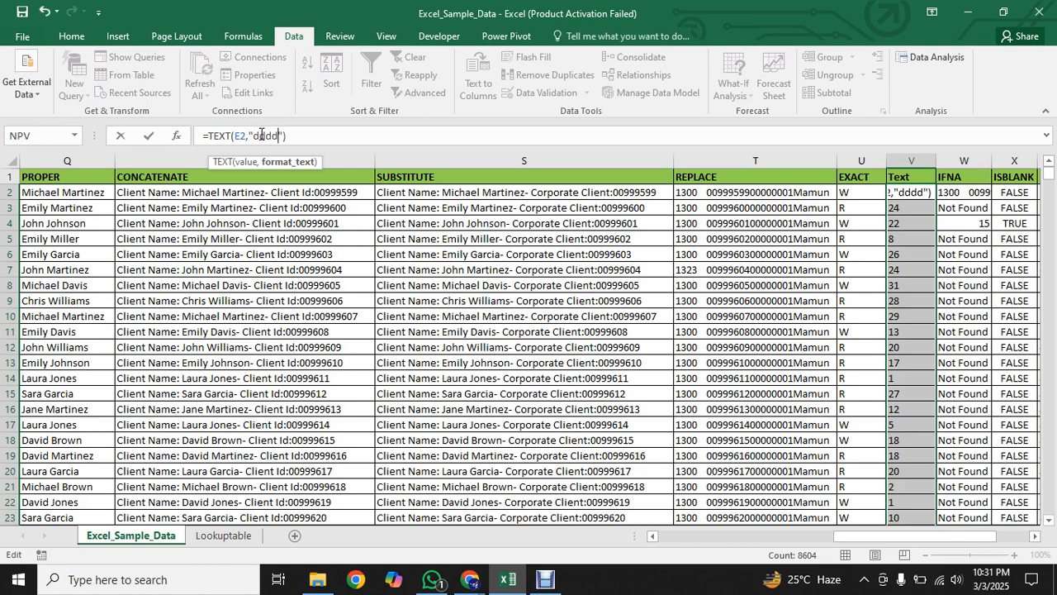
{"action": "key", "text": "Return"}
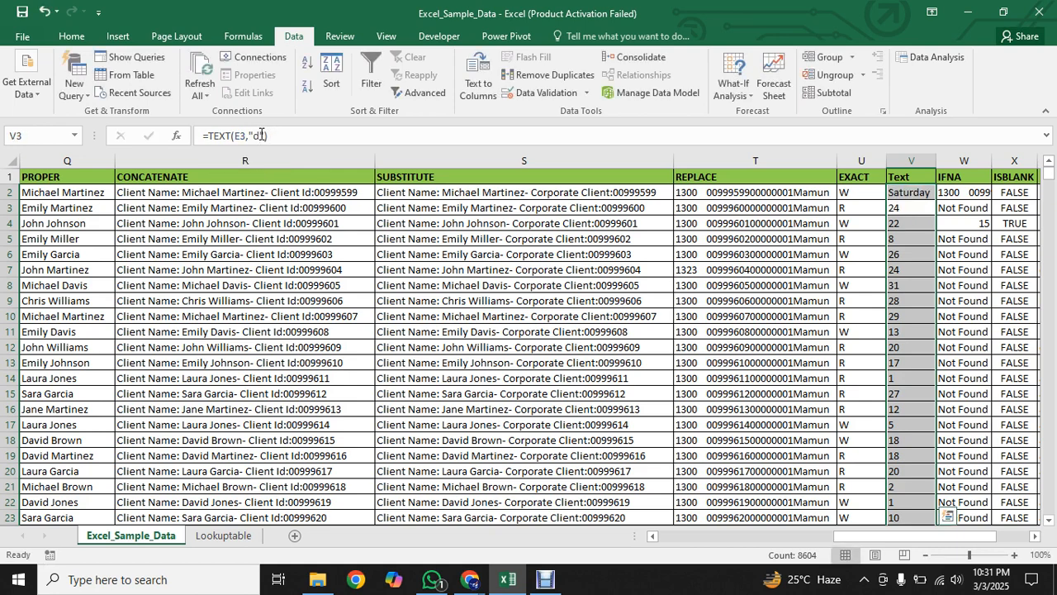
{"action": "left_click", "coordinate": [911, 194]}
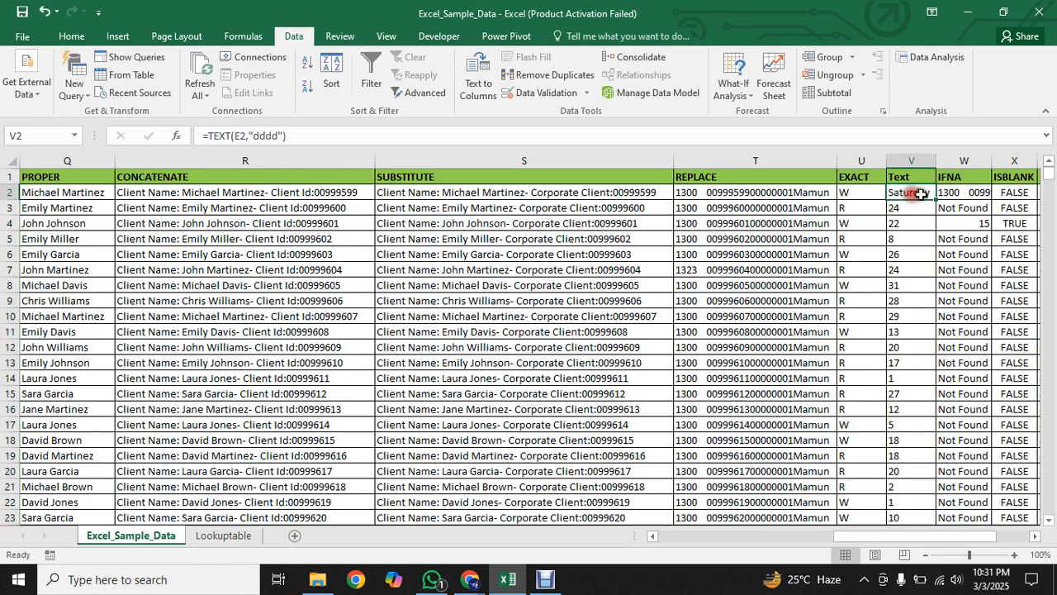
{"action": "double_click", "coordinate": [934, 199]}
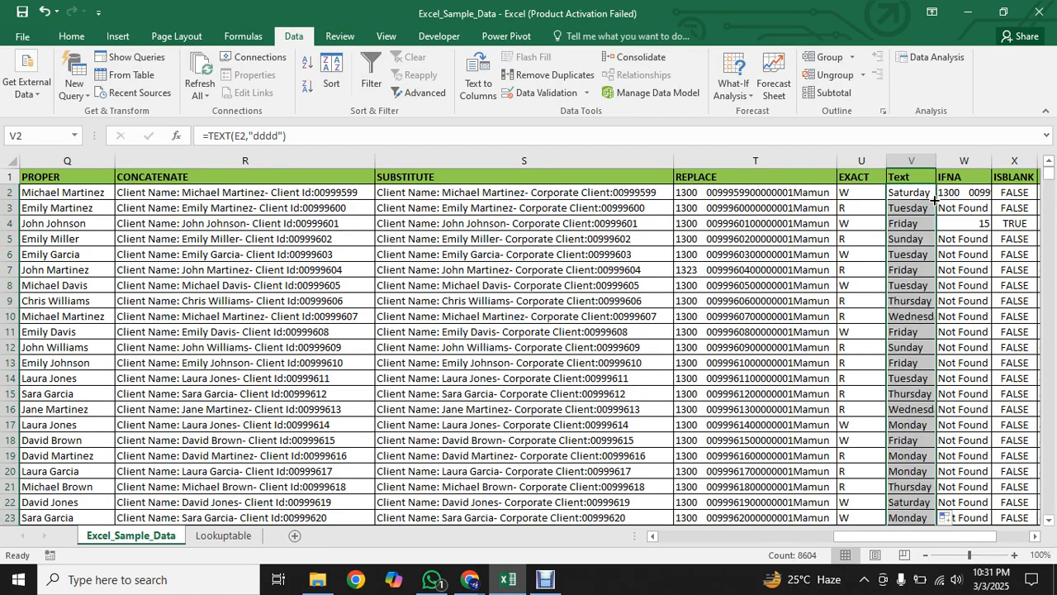
Step: Replace the day format in V2's TEXT formula with "m" for the month number and fill it down the Text column
{"action": "left_click", "coordinate": [279, 135]}
{"action": "key", "text": "BackSpace"}
{"action": "key", "text": "BackSpace"}
{"action": "key", "text": "BackSpace"}
{"action": "key", "text": "BackSpace"}
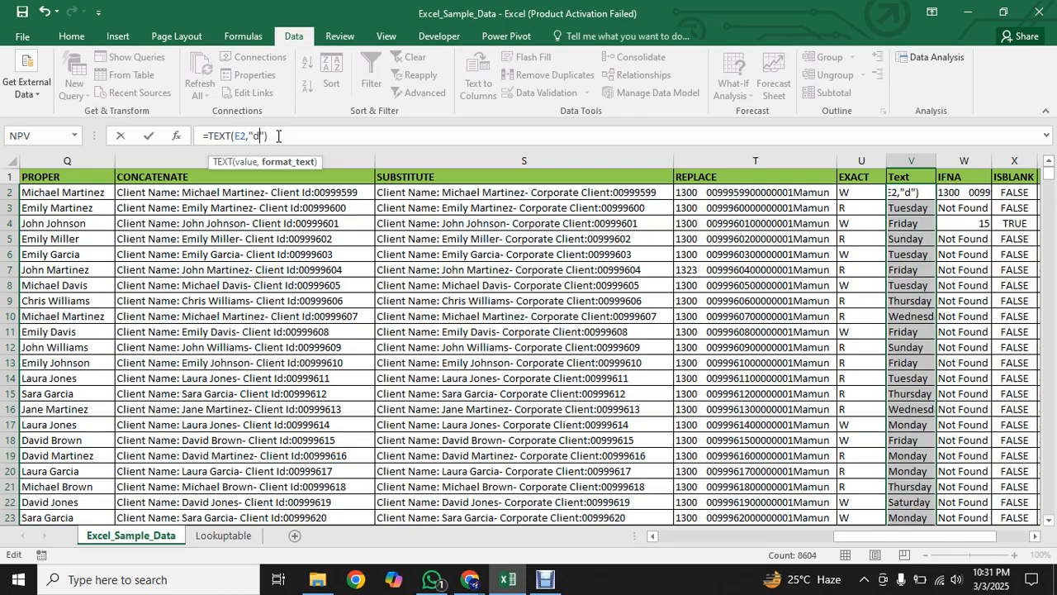
{"action": "type", "text": "m"}
{"action": "key", "text": "Return"}
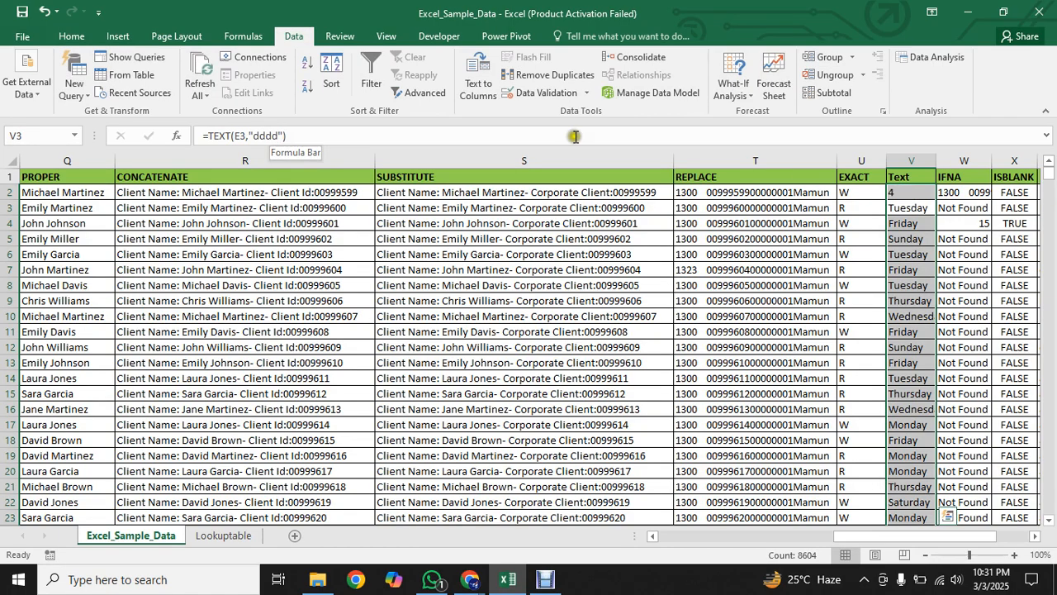
{"action": "left_click", "coordinate": [906, 191]}
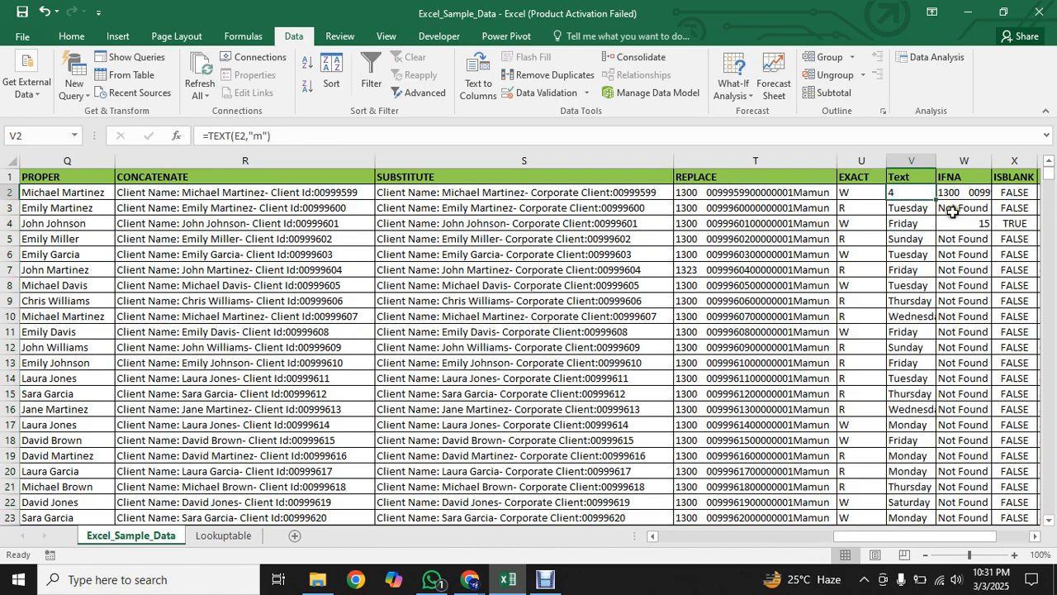
{"action": "double_click", "coordinate": [936, 197]}
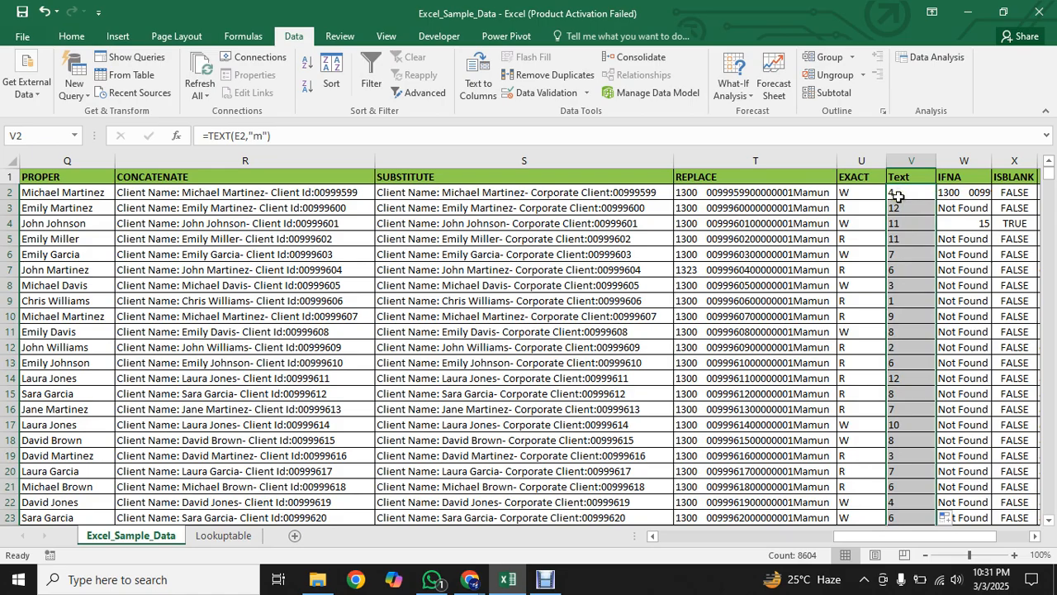
Step: Change the TEXT format in V2 to "mm" for two-digit month numbers and fill the formula down the Text column
{"action": "left_click", "coordinate": [263, 137]}
{"action": "type", "text": "m"}
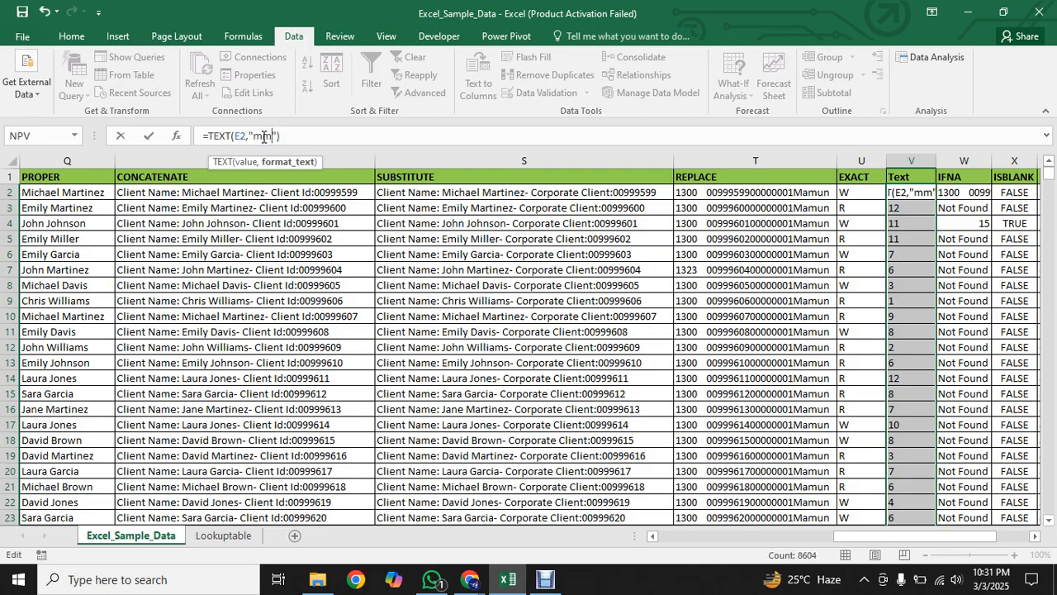
{"action": "key", "text": "Return"}
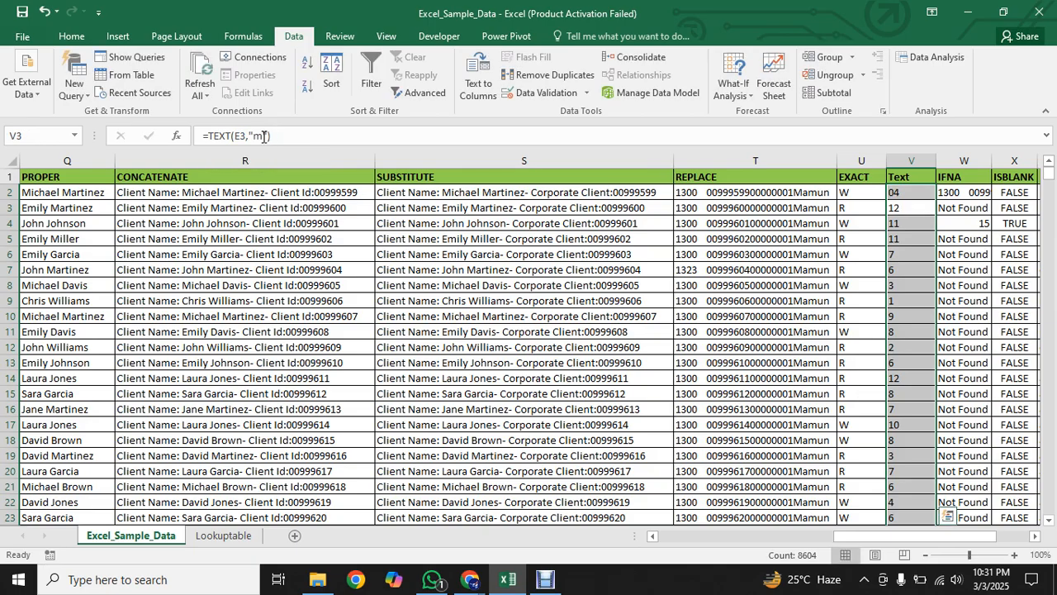
{"action": "left_click", "coordinate": [917, 193]}
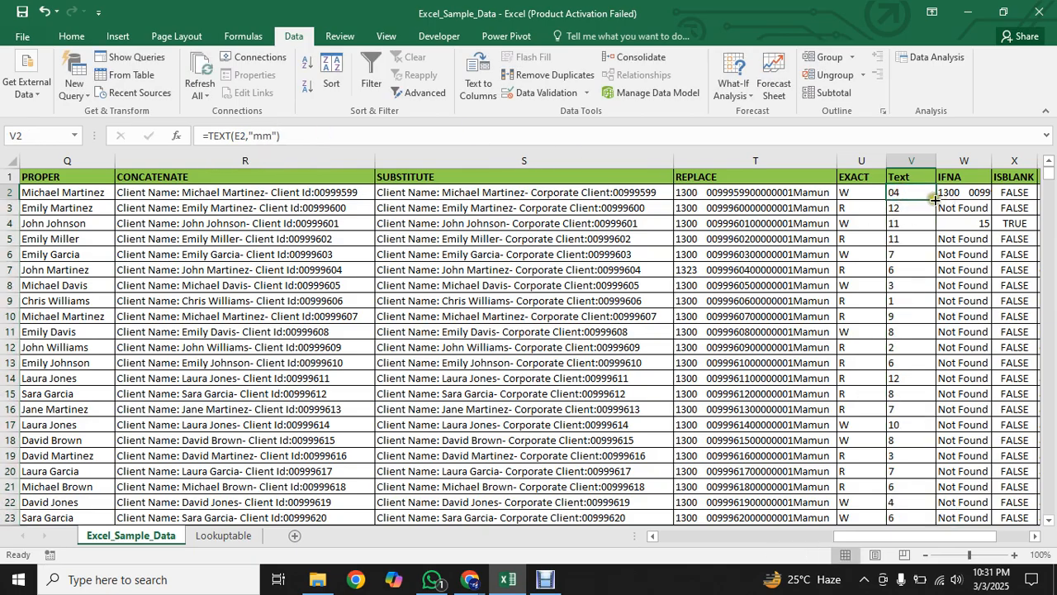
{"action": "double_click", "coordinate": [936, 199]}
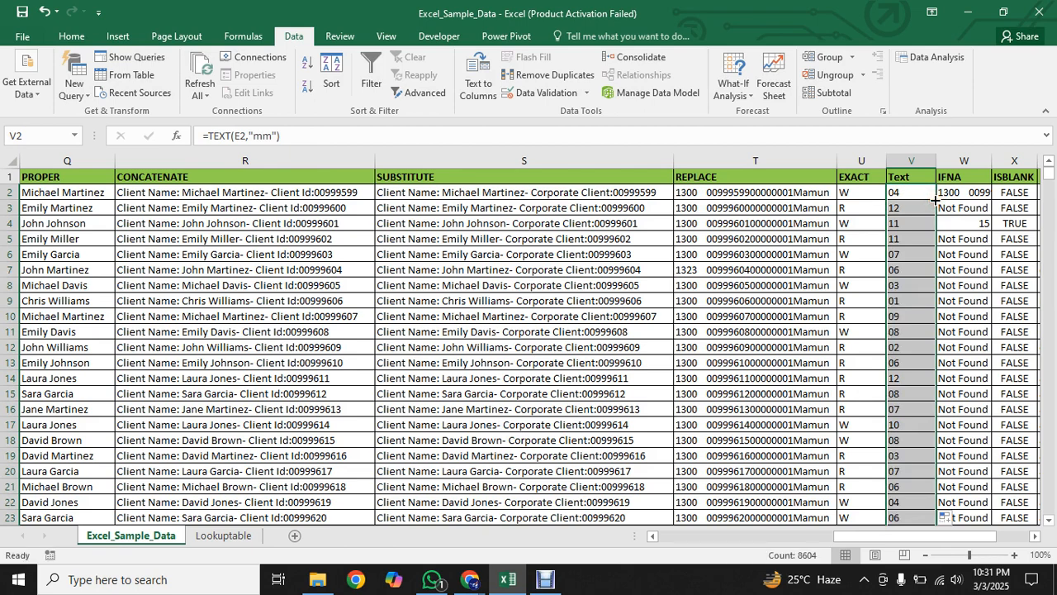
Step: Change the TEXT format in V2 to "mmm" for abbreviated month names and fill the formula down the Text column
{"action": "left_click", "coordinate": [270, 135]}
{"action": "type", "text": "m"}
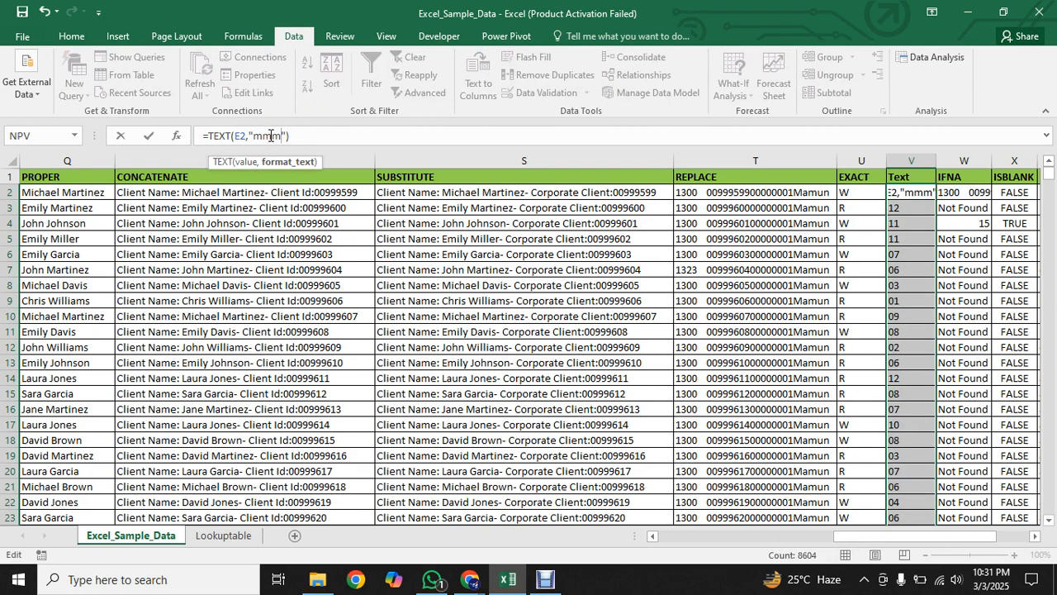
{"action": "key", "text": "Return"}
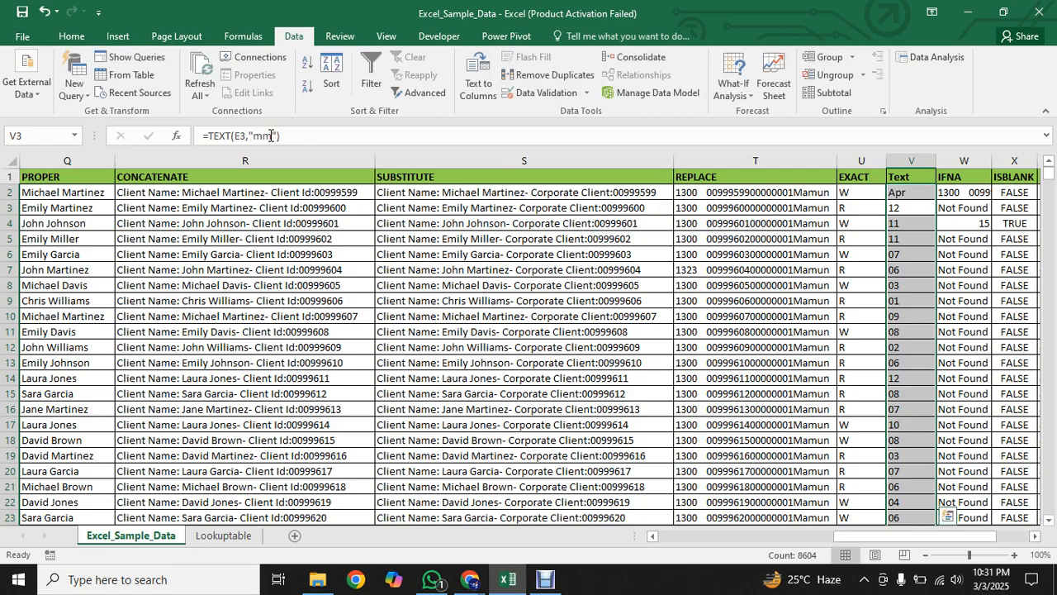
{"action": "left_click", "coordinate": [917, 193]}
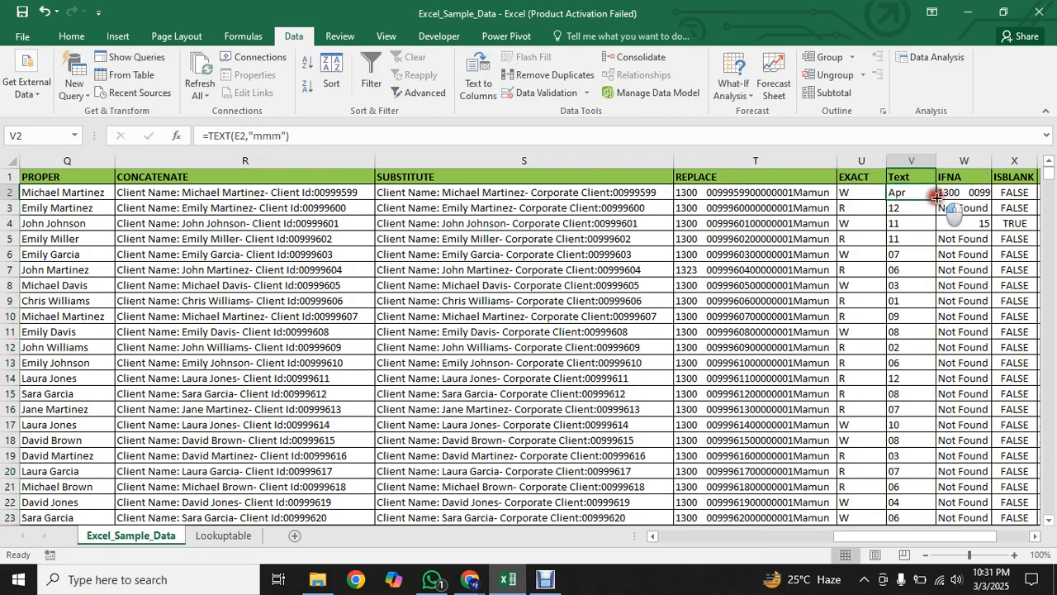
{"action": "double_click", "coordinate": [935, 196]}
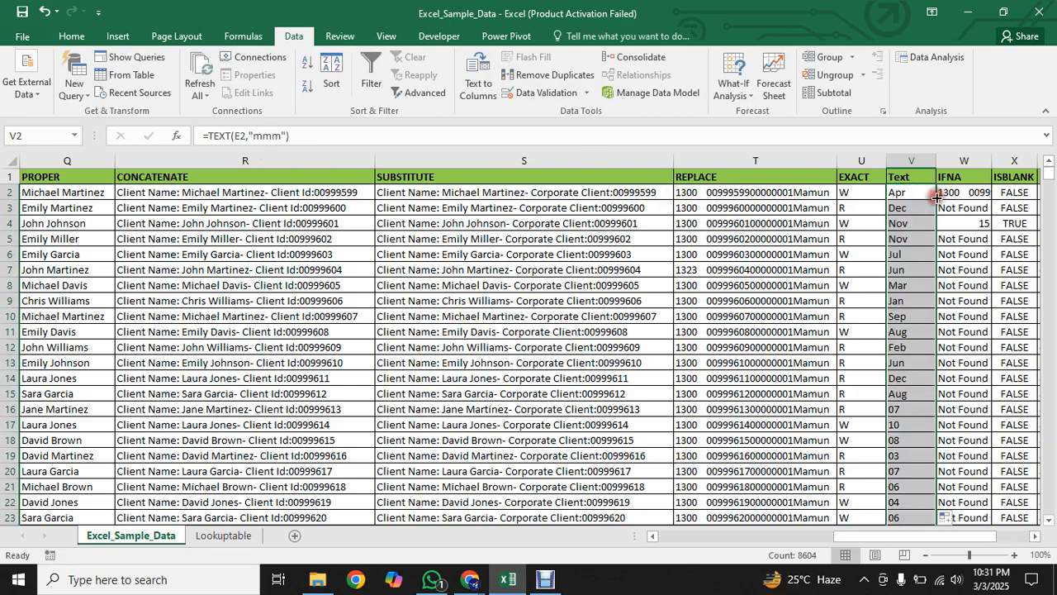
Step: Change the TEXT format in V2 to "mmmm" for full month names and fill the formula down the Text column
{"action": "left_click", "coordinate": [281, 136]}
{"action": "type", "text": "m"}
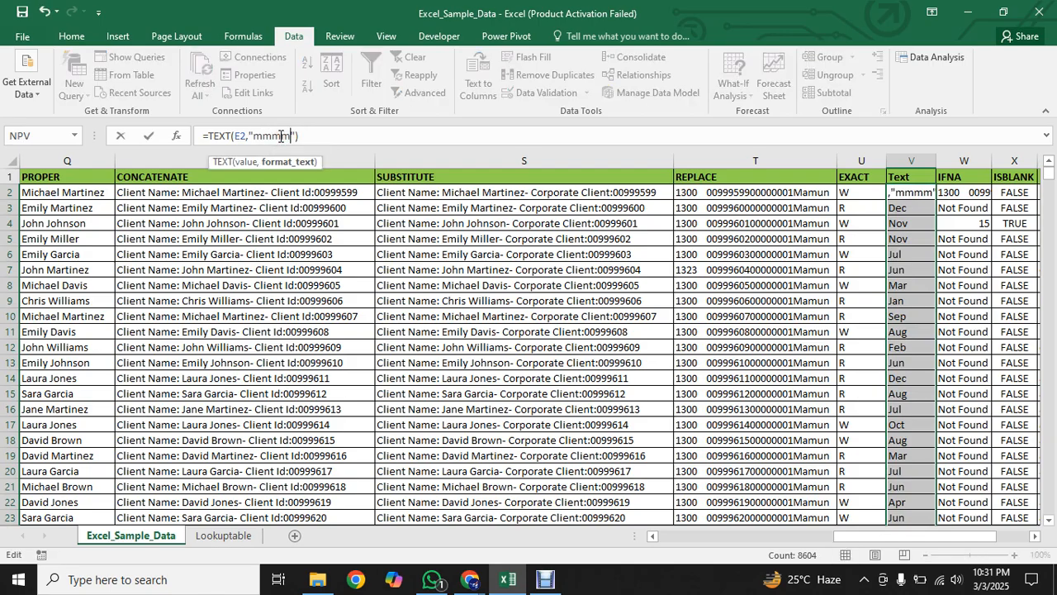
{"action": "key", "text": "Return"}
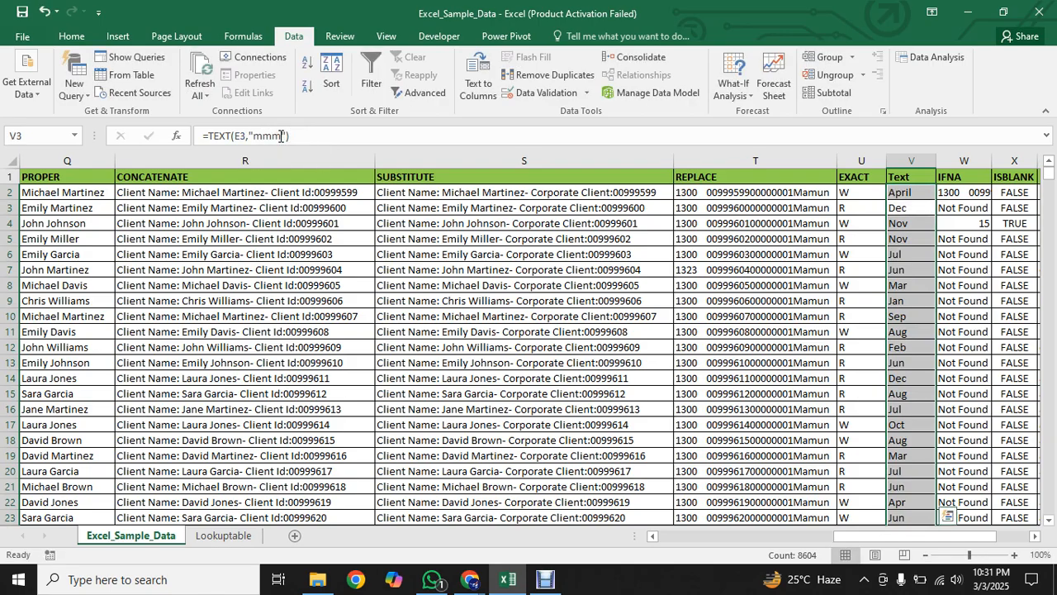
{"action": "left_click", "coordinate": [912, 193]}
{"action": "double_click", "coordinate": [937, 196]}
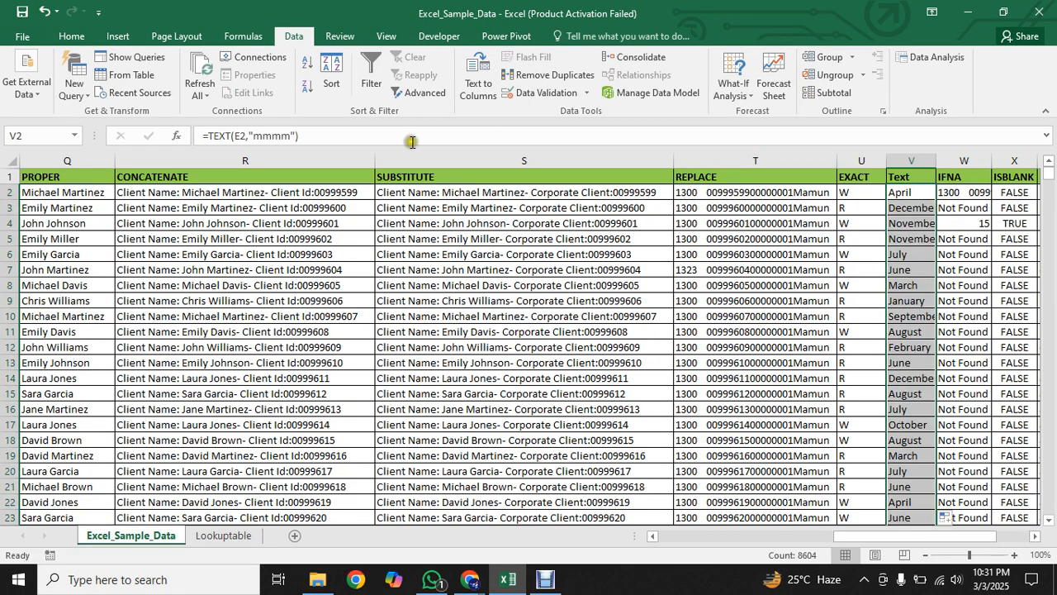
Step: Replace the month format in V2's TEXT formula with "y" to return the year of the date in E2
{"action": "left_click", "coordinate": [288, 134]}
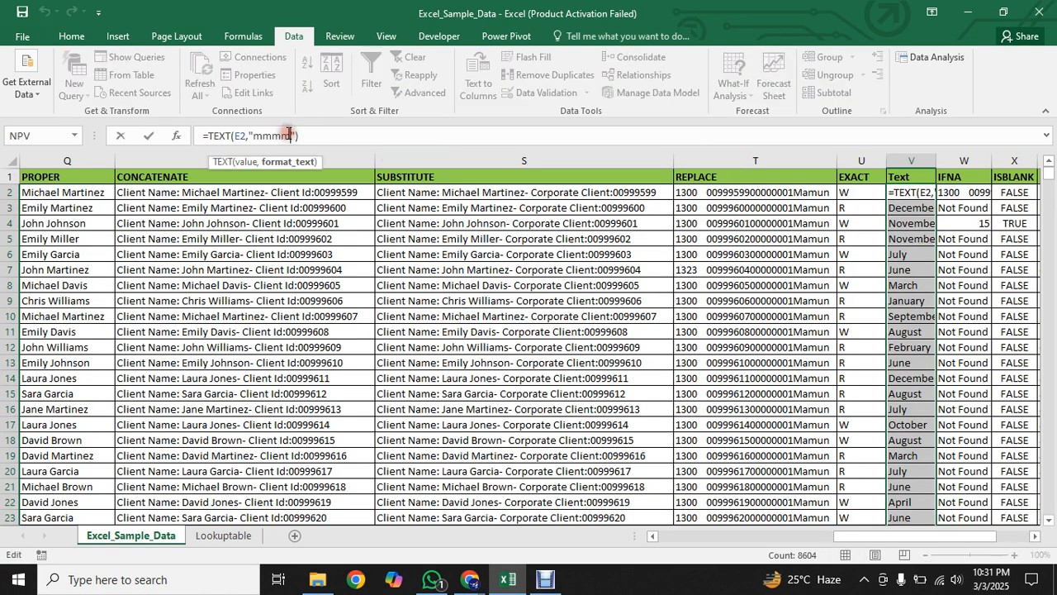
{"action": "key", "text": "BackSpace"}
{"action": "key", "text": "BackSpace"}
{"action": "key", "text": "BackSpace"}
{"action": "key", "text": "BackSpace"}
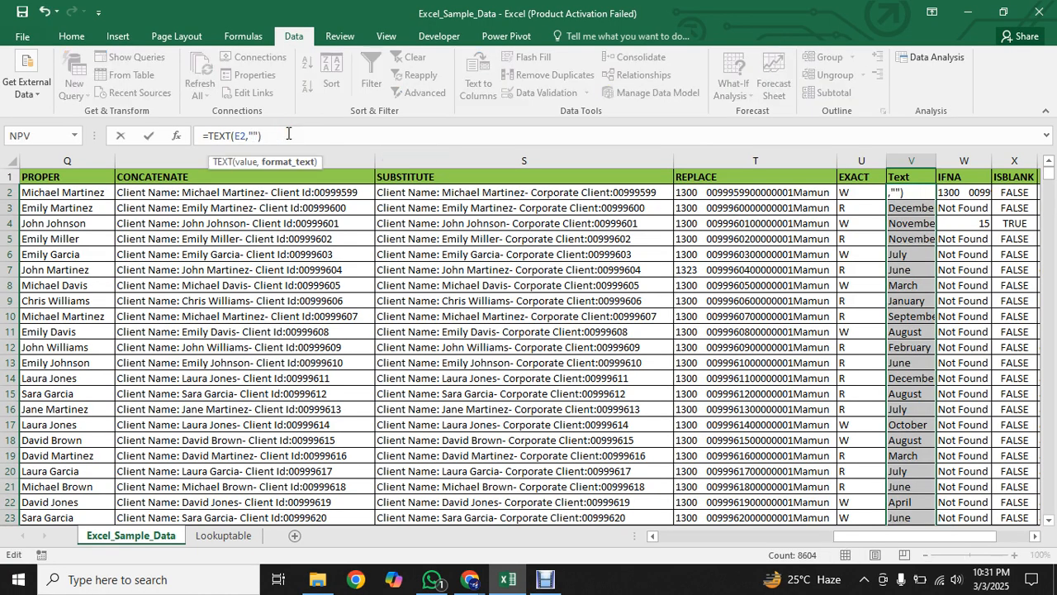
{"action": "type", "text": "y"}
{"action": "key", "text": "Return"}
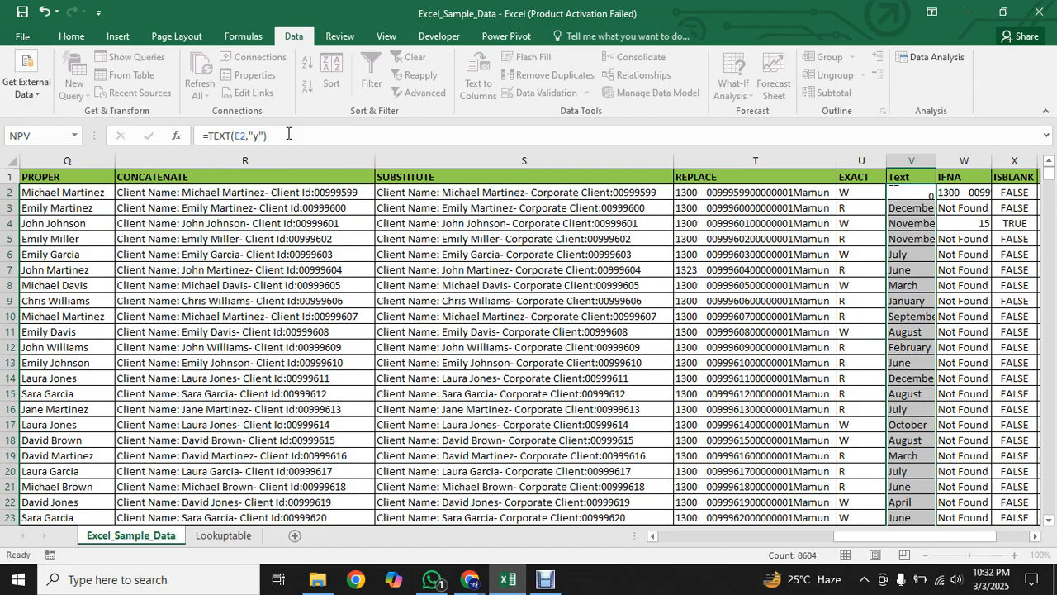
Step: Fill V2's "y" year formula down the Text column and change the TEXT format in V2 to "yy"
{"action": "left_click", "coordinate": [906, 193]}
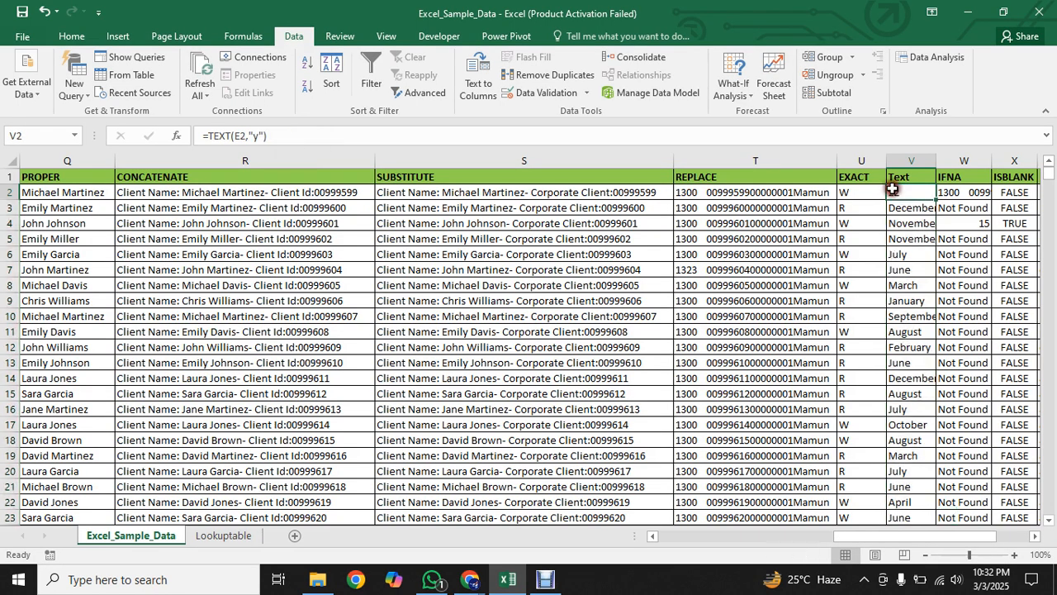
{"action": "double_click", "coordinate": [937, 199]}
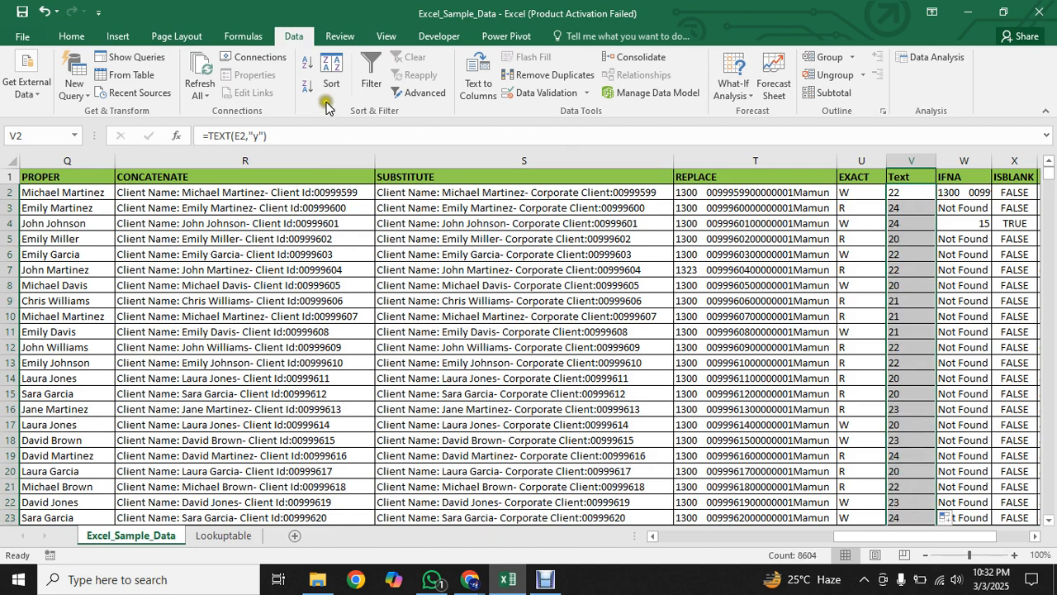
{"action": "left_click", "coordinate": [258, 135]}
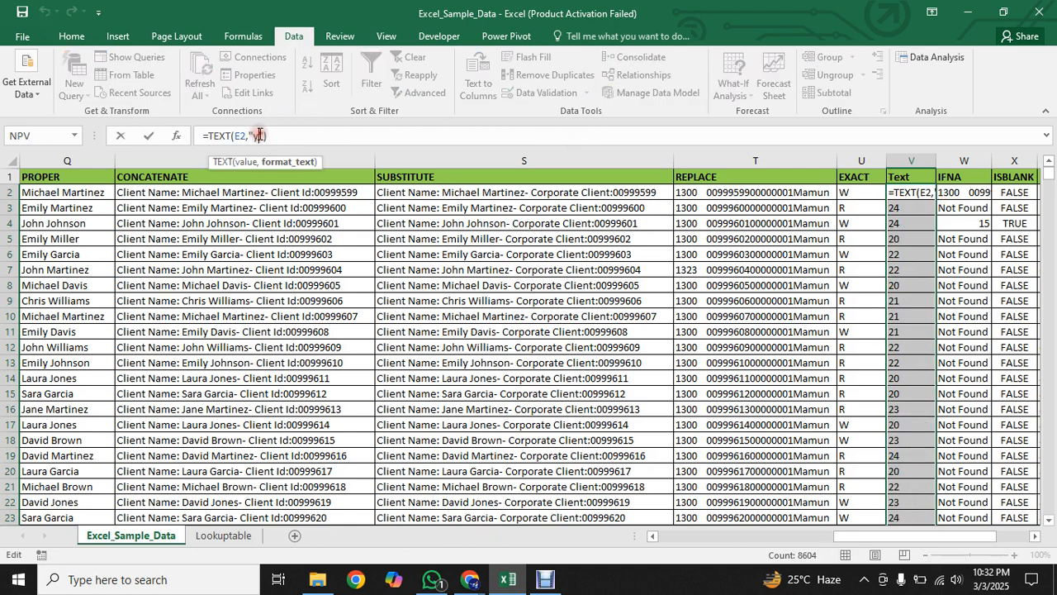
{"action": "key", "text": "Return"}
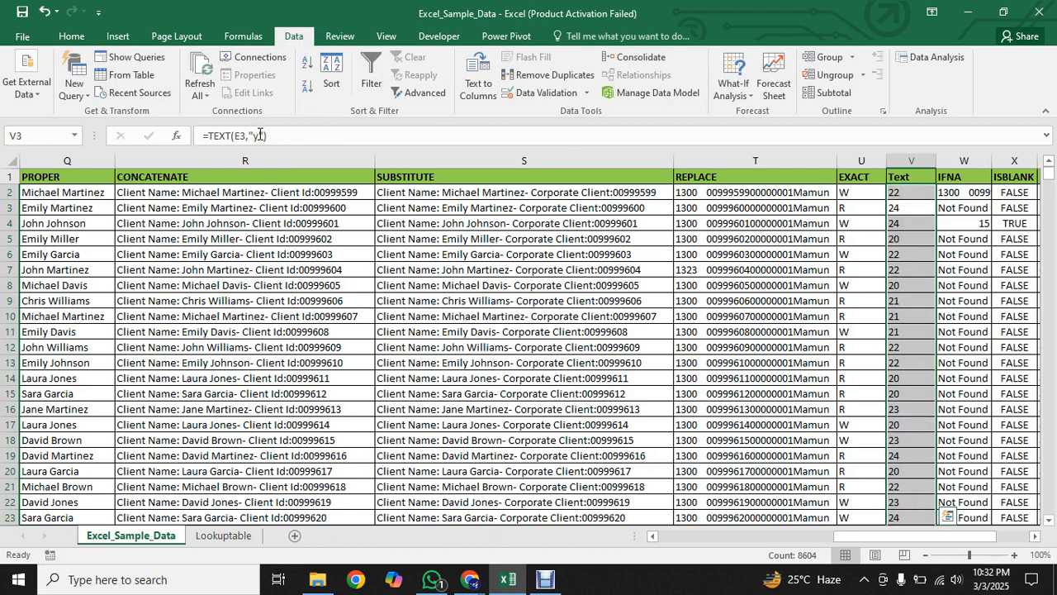
{"action": "left_click", "coordinate": [910, 192]}
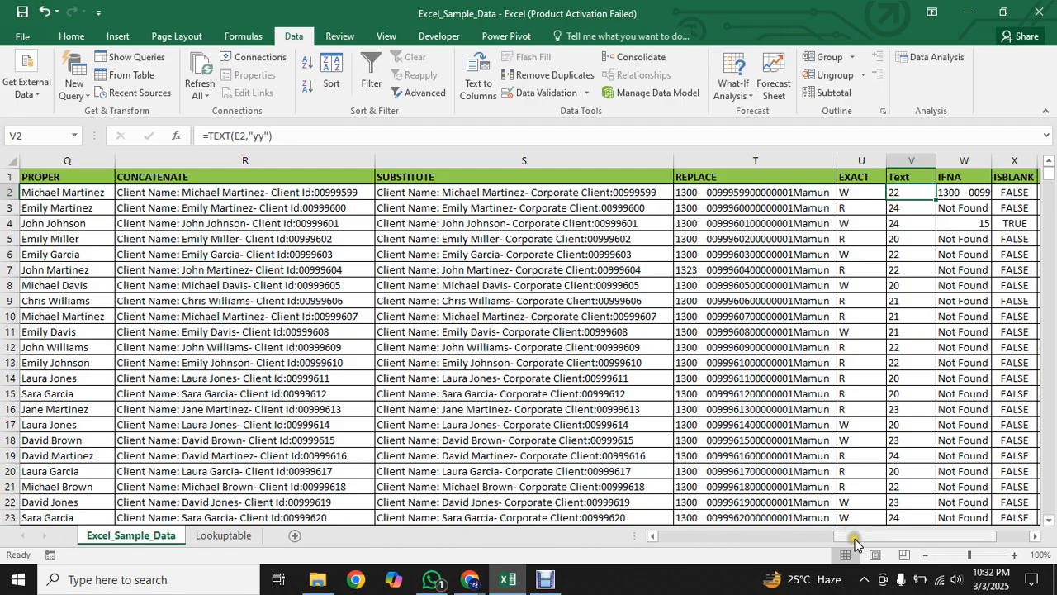
Step: Change the year of the date in E2 to 2001, keeping the day and month
{"action": "left_click_drag", "start_coordinate": [851, 537], "coordinate": [667, 538]}
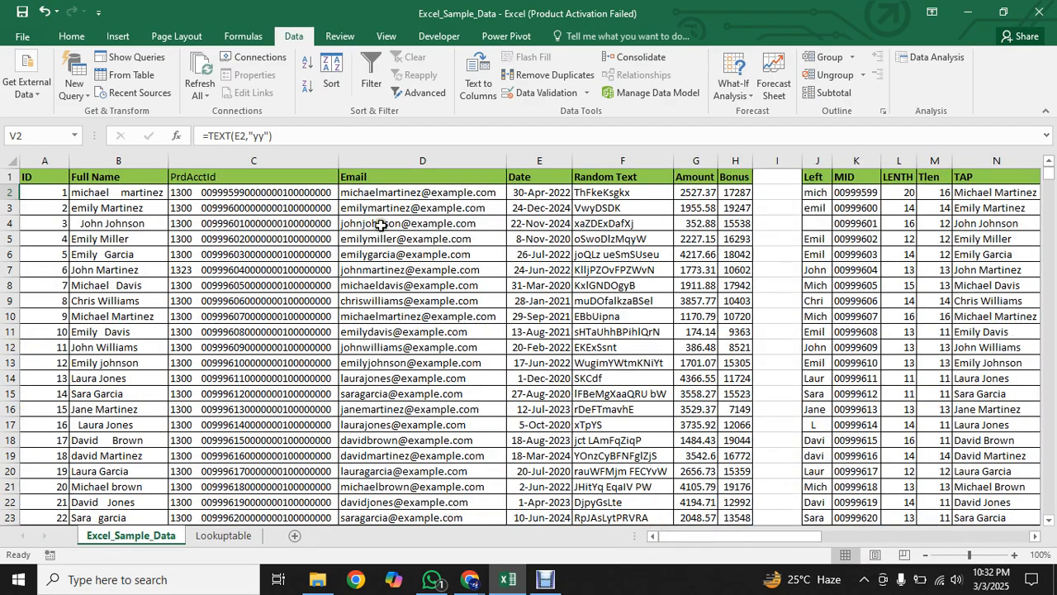
{"action": "left_click", "coordinate": [547, 194]}
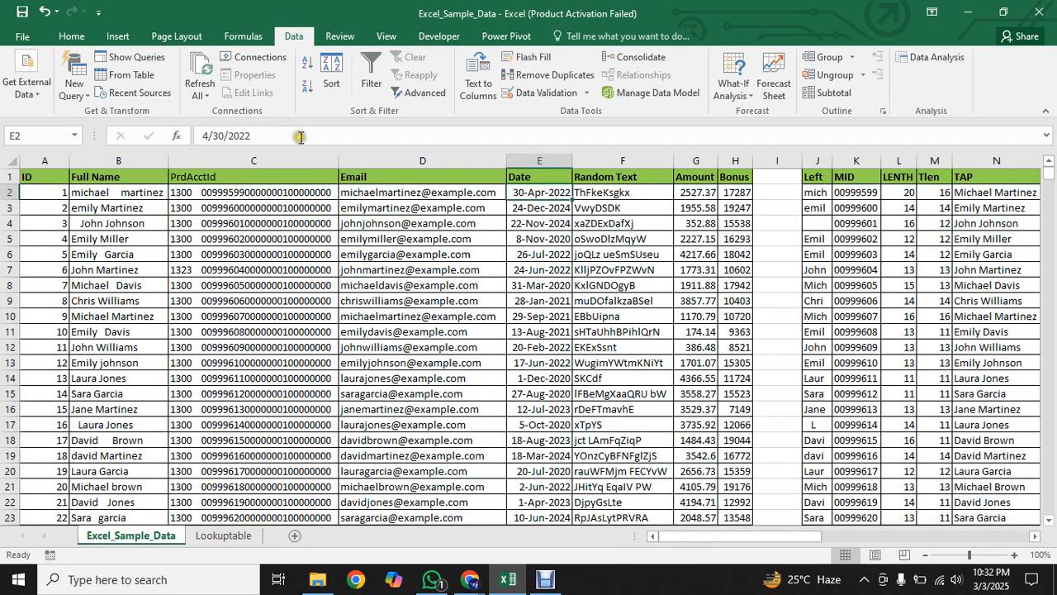
{"action": "left_click", "coordinate": [251, 136]}
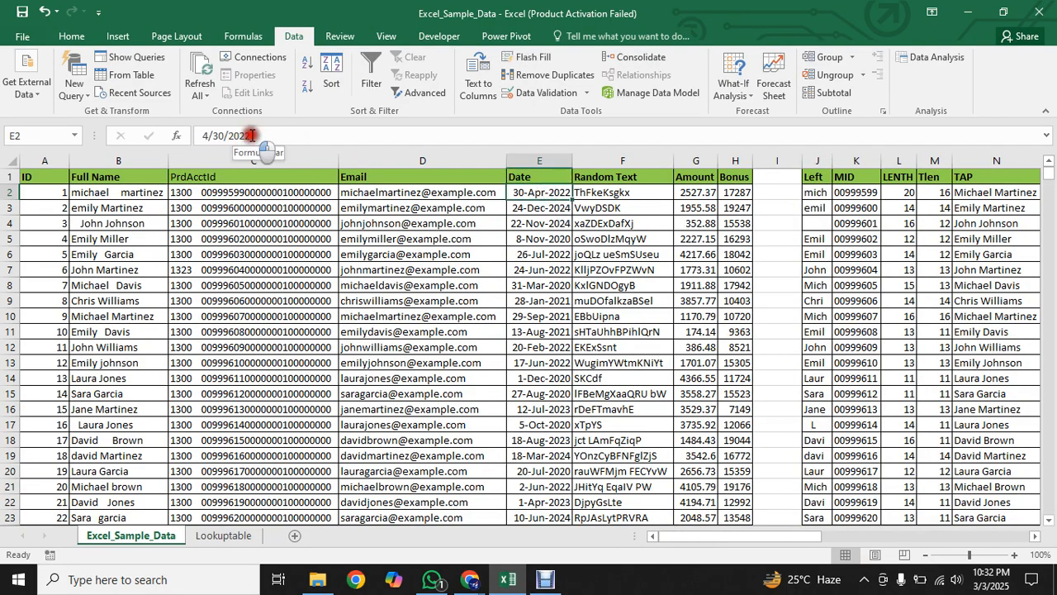
{"action": "key", "text": "BackSpace"}
{"action": "key", "text": "BackSpace"}
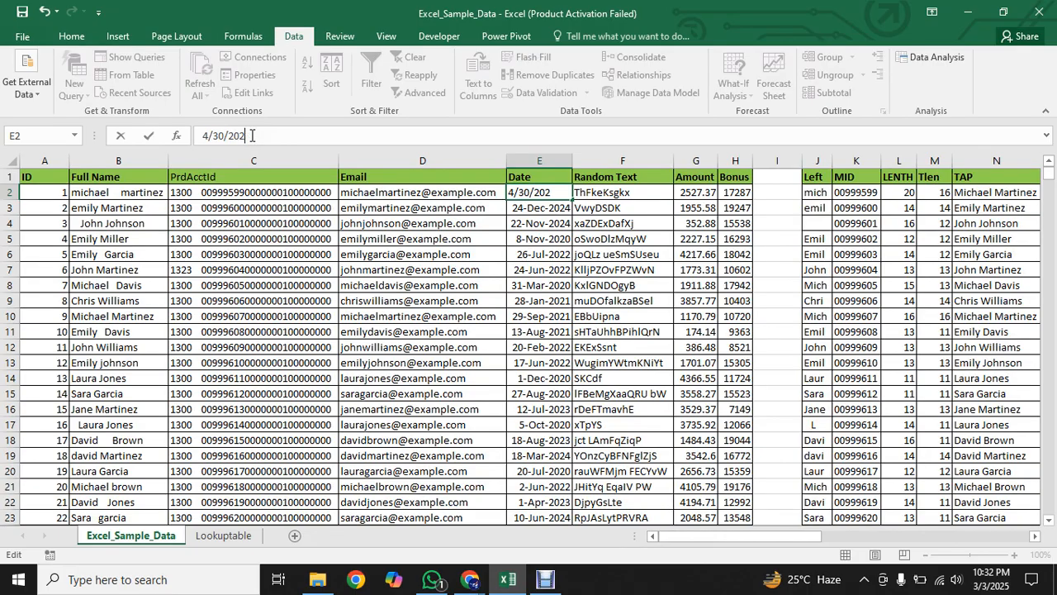
{"action": "type", "text": "01"}
{"action": "key", "text": "Return"}
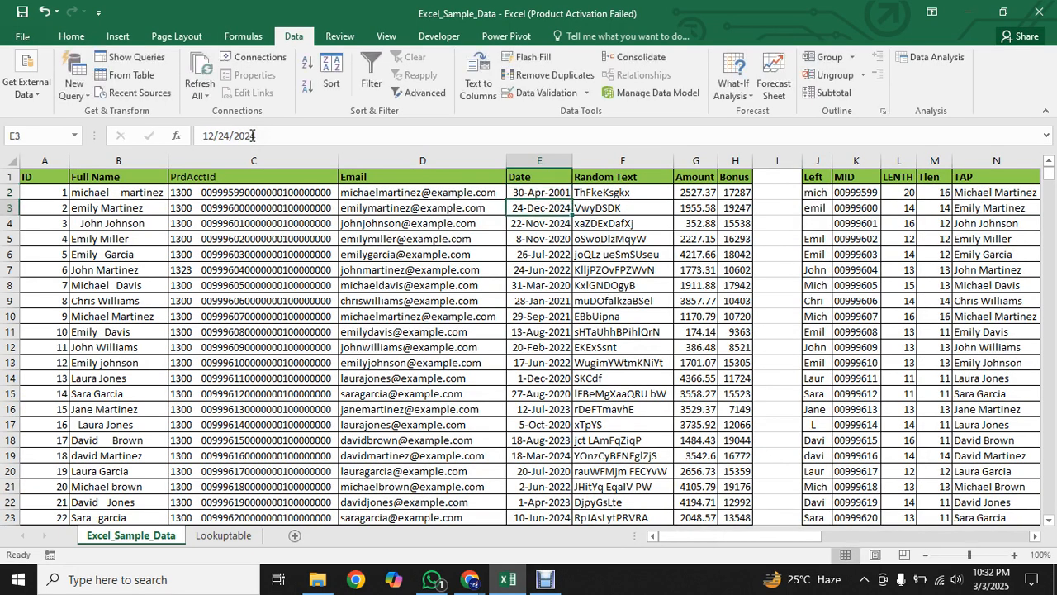
Step: Shorten the year format in V2's TEXT formula to a single "y" to test it against the edited date
{"action": "left_click", "coordinate": [535, 192]}
{"action": "left_click_drag", "start_coordinate": [785, 536], "coordinate": [967, 515]}
{"action": "left_click", "coordinate": [574, 192]}
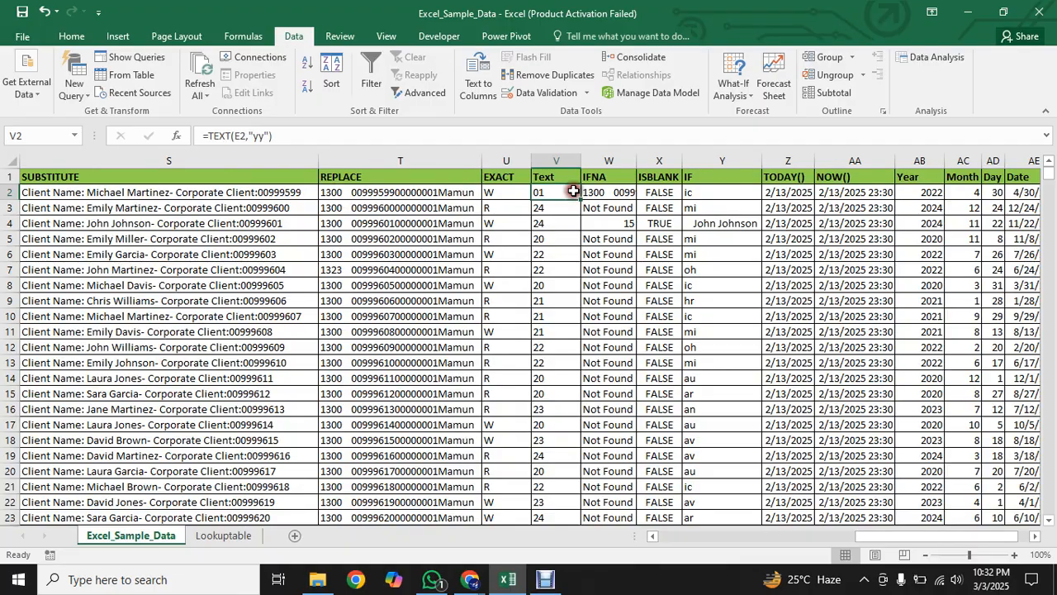
{"action": "left_click", "coordinate": [261, 134]}
{"action": "key", "text": "BackSpace"}
{"action": "key", "text": "Return"}
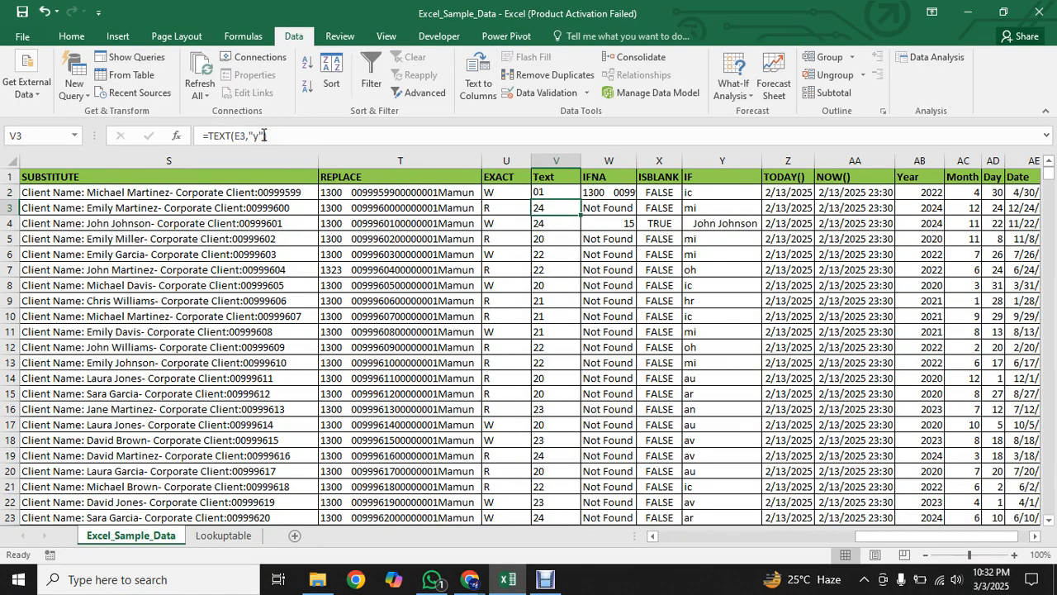
Step: Change the TEXT format in V2 to "yyyy" for four-digit years and fill the formula down the Text column
{"action": "left_click", "coordinate": [564, 191]}
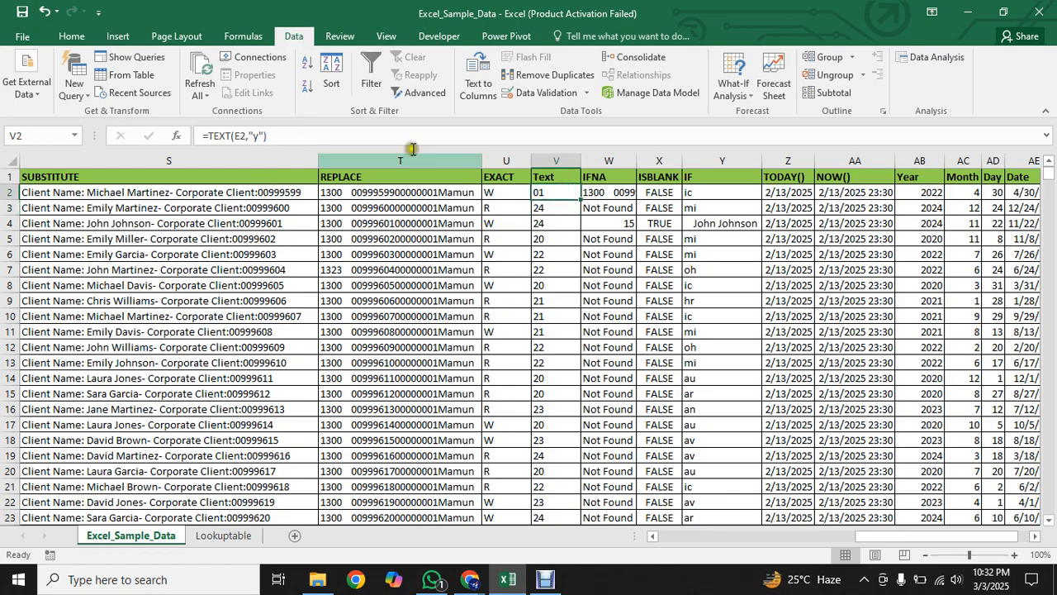
{"action": "left_click", "coordinate": [259, 136]}
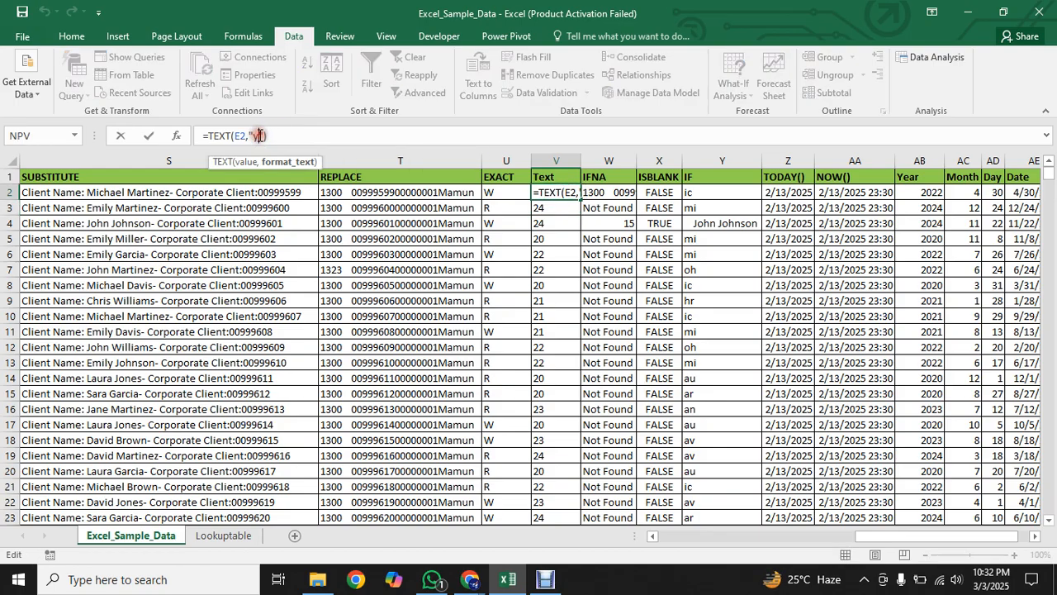
{"action": "type", "text": "yyyyy"}
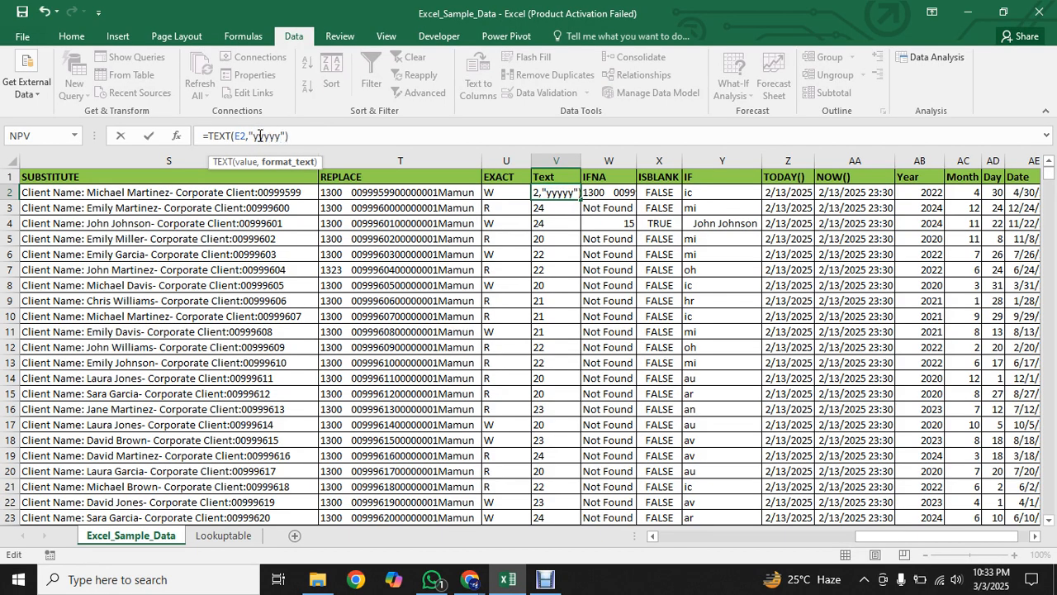
{"action": "key", "text": "BackSpace"}
{"action": "left_click", "coordinate": [312, 133]}
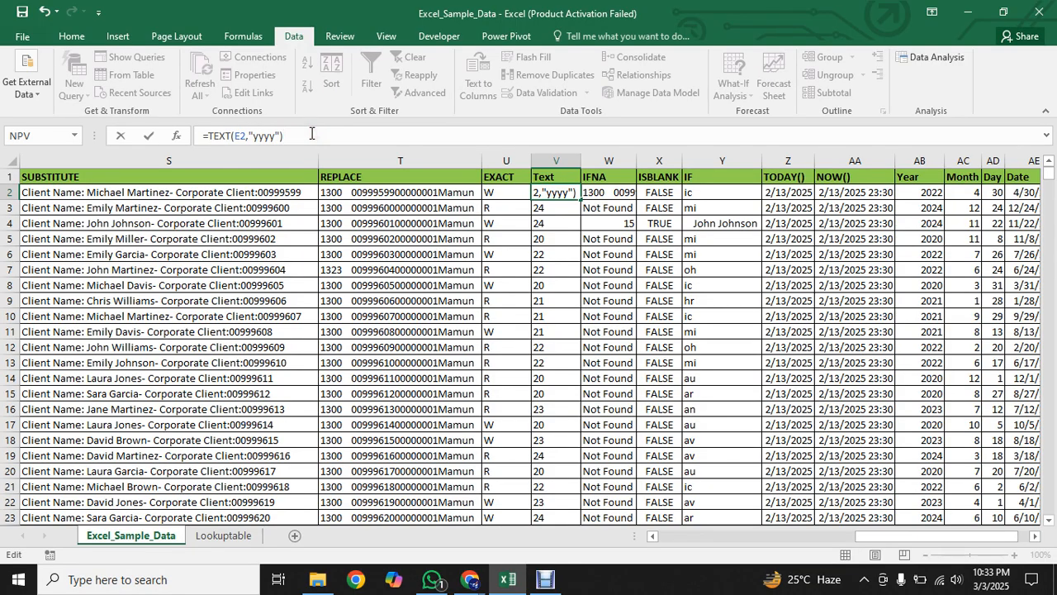
{"action": "key", "text": "Return"}
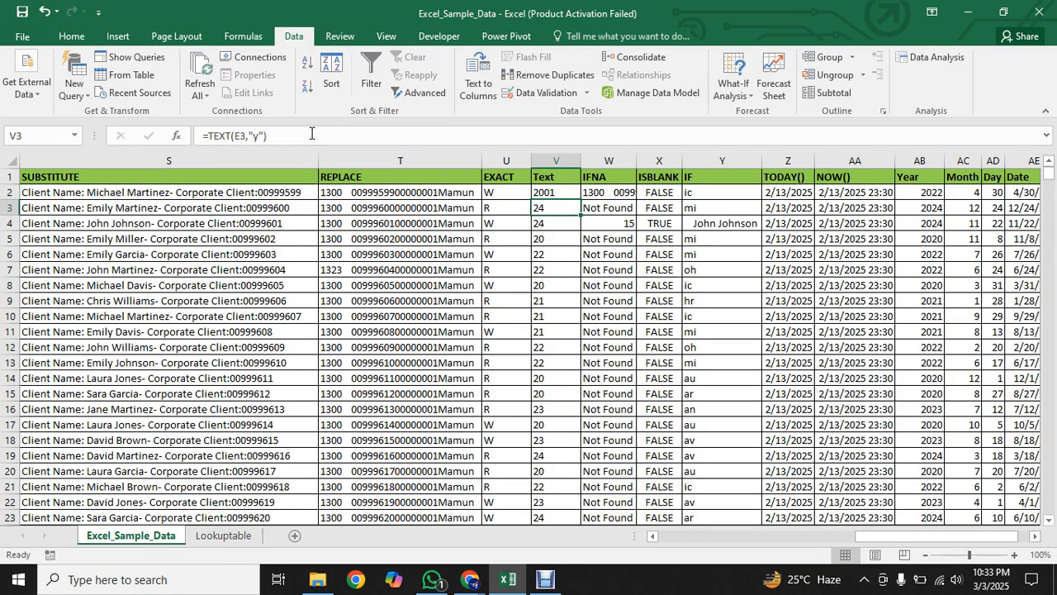
{"action": "left_click", "coordinate": [561, 194]}
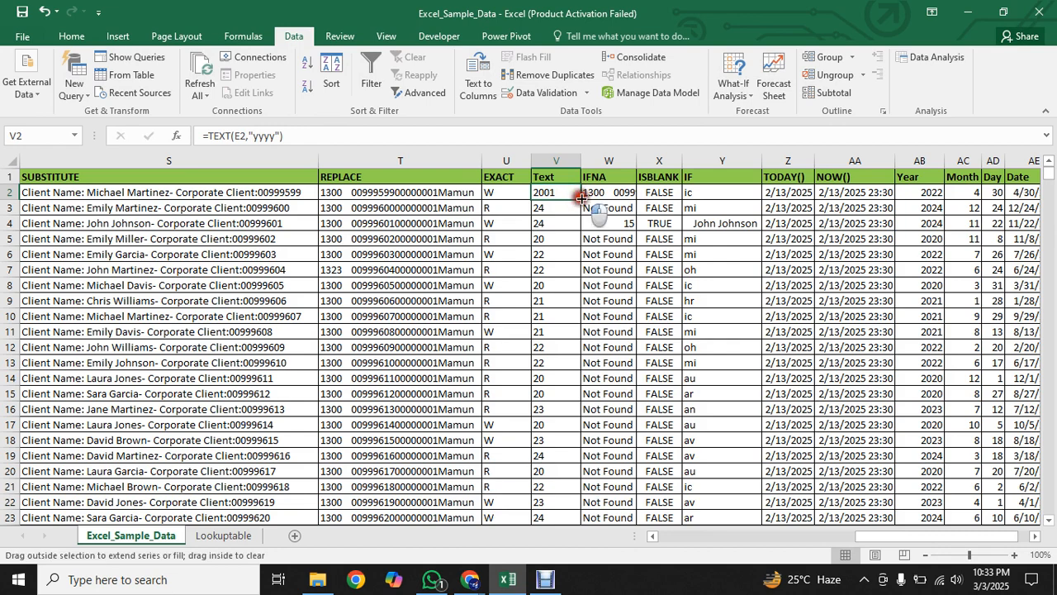
{"action": "double_click", "coordinate": [581, 199]}
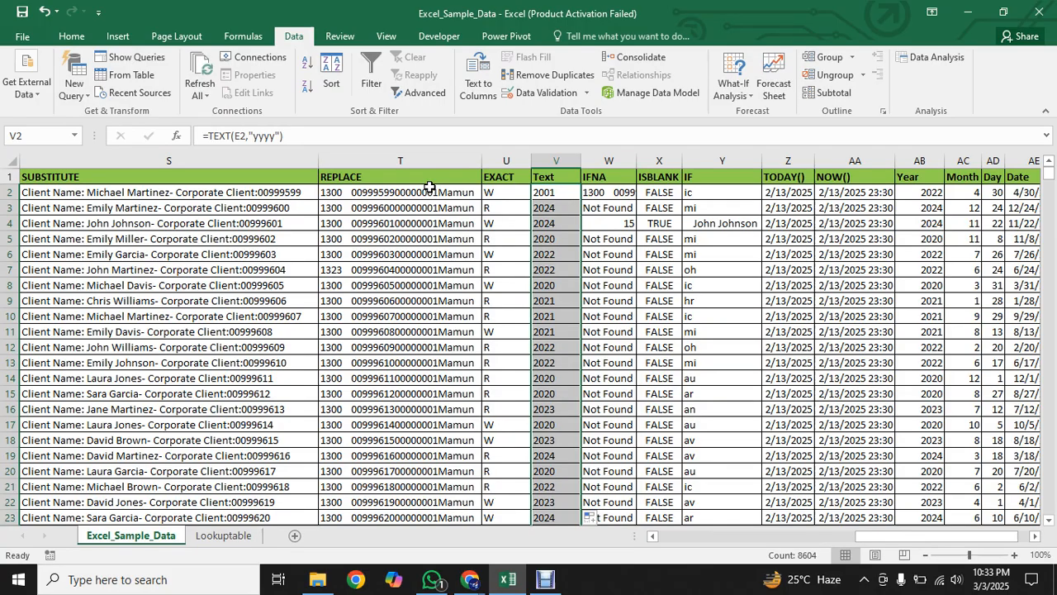
Step: Enter #N/A in F2, the first data cell of the Random Text column
{"action": "left_click", "coordinate": [600, 192]}
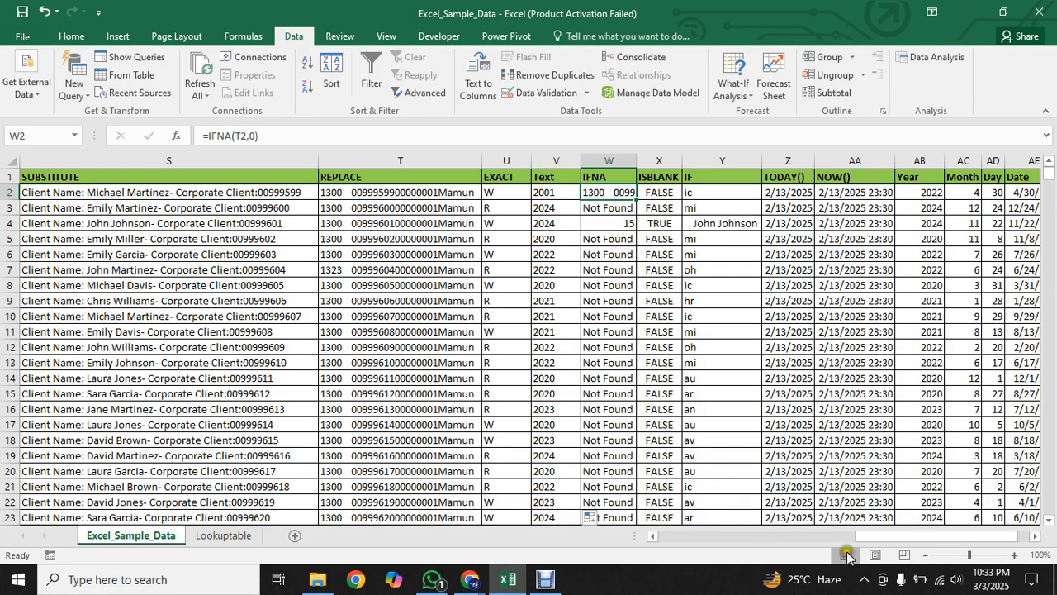
{"action": "left_click_drag", "start_coordinate": [883, 539], "coordinate": [704, 541]}
{"action": "left_click", "coordinate": [453, 191]}
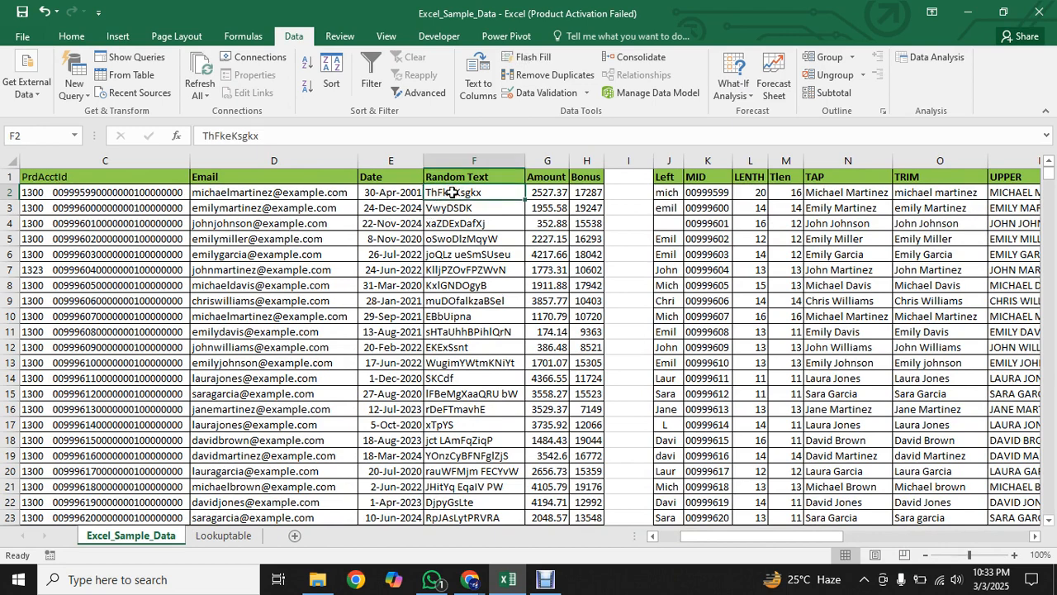
{"action": "type", "text": "#N/A"}
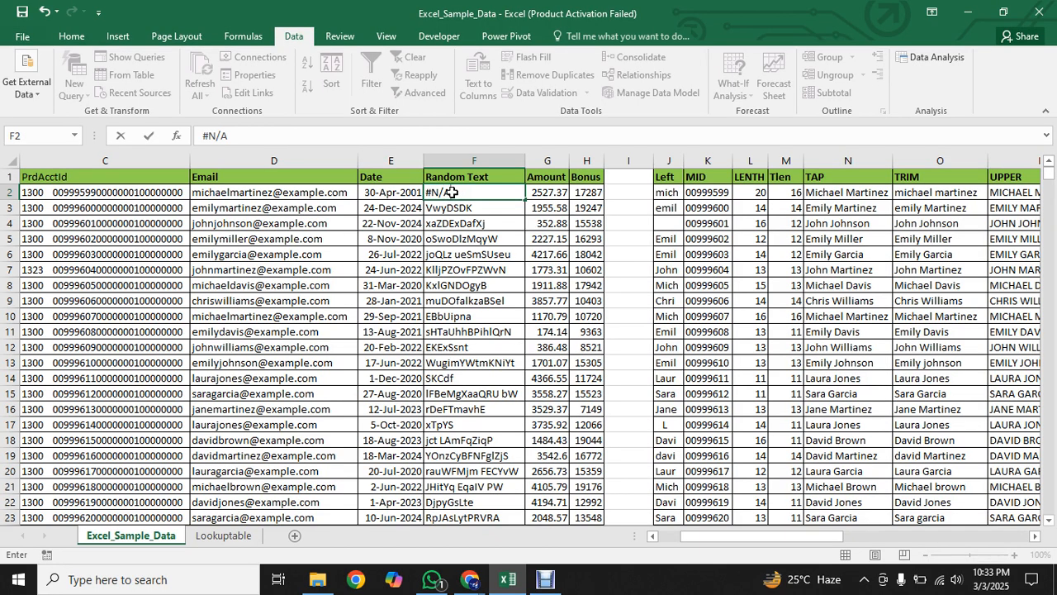
{"action": "left_click", "coordinate": [460, 253]}
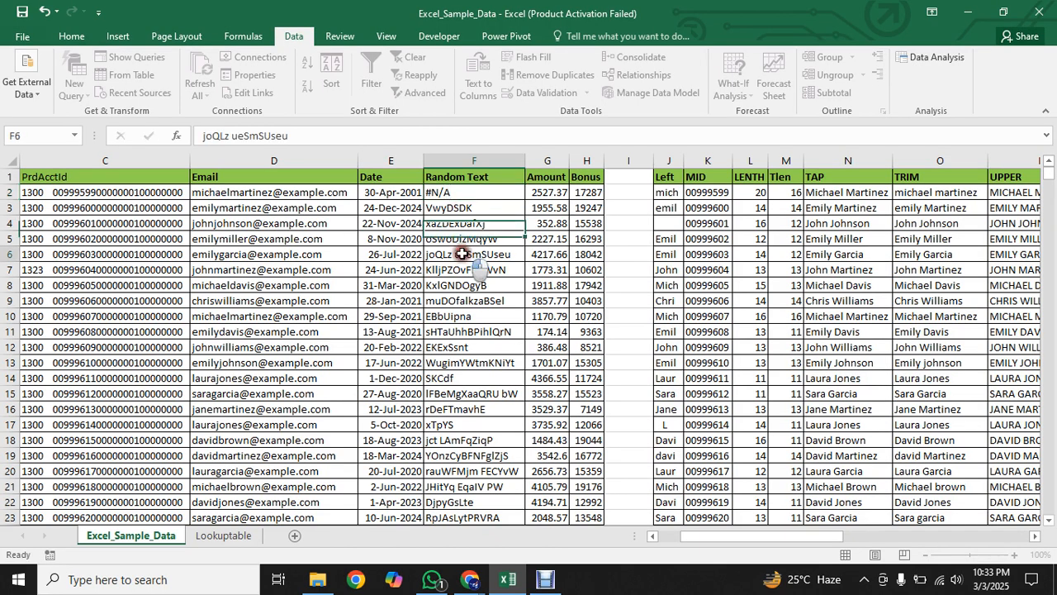
Step: Copy the #N/A value from F2 into F16 and F22, and save the workbook
{"action": "left_click", "coordinate": [467, 192]}
{"action": "key", "text": "ctrl+c"}
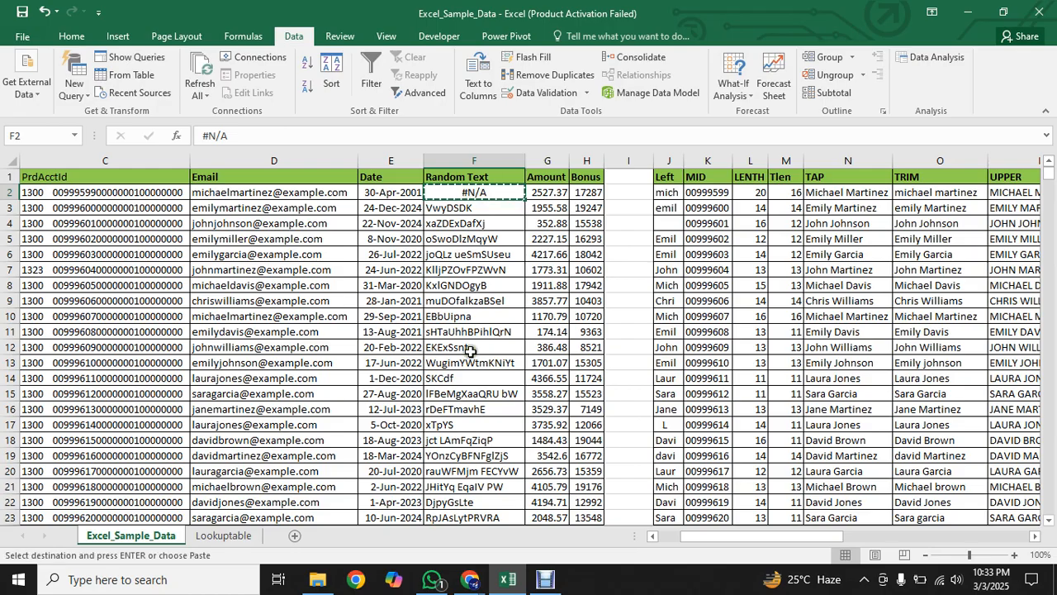
{"action": "left_click", "coordinate": [470, 409]}
{"action": "key", "text": "ctrl+v"}
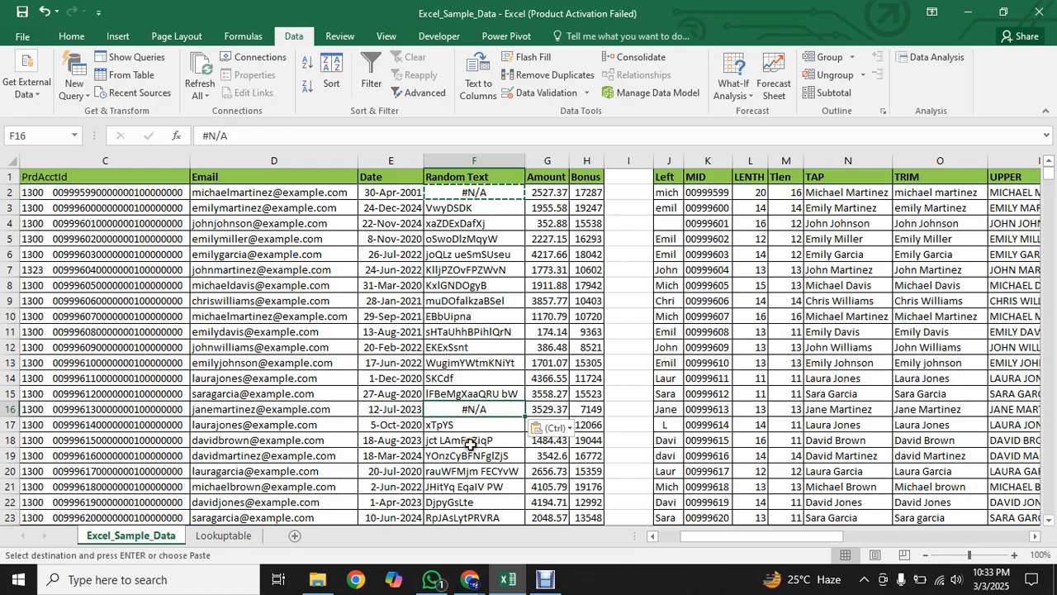
{"action": "left_click", "coordinate": [460, 502]}
{"action": "key", "text": "ctrl+v"}
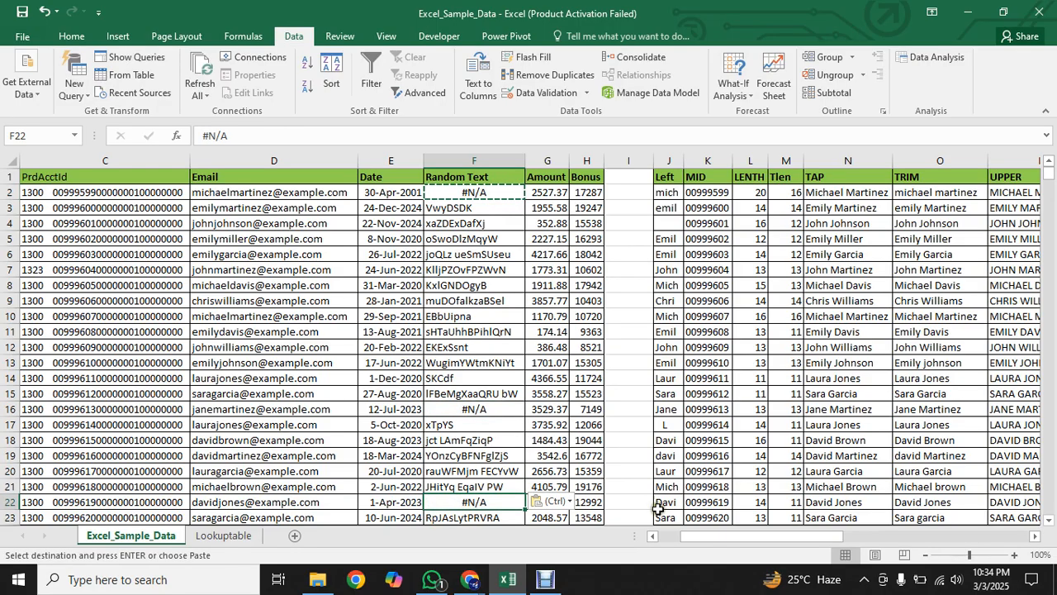
{"action": "left_click_drag", "start_coordinate": [716, 536], "coordinate": [760, 535]}
{"action": "key", "text": "ctrl+s"}
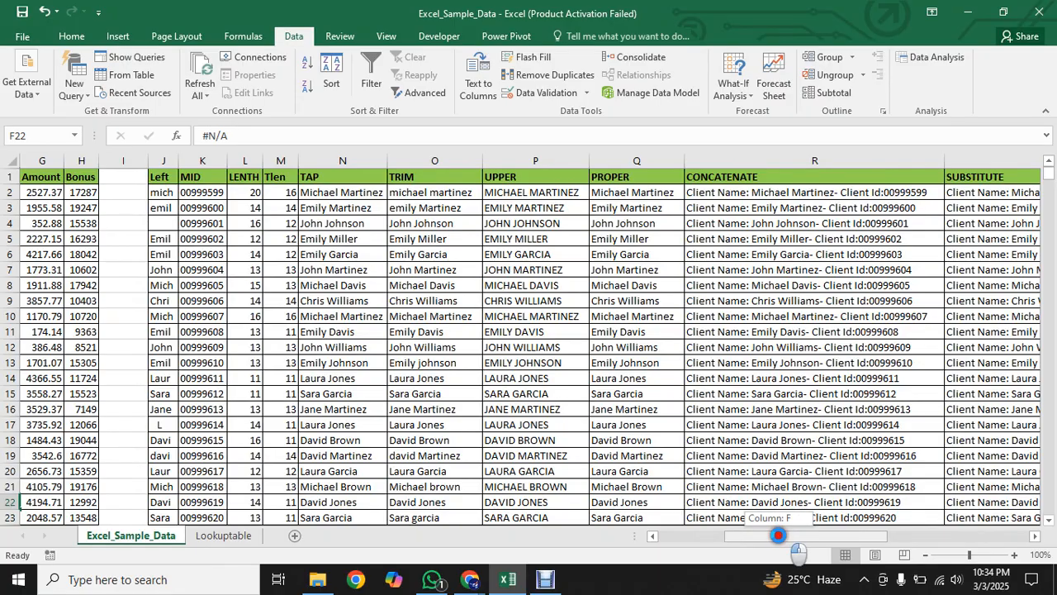
Step: Enter =IFNA(F2,"Value is not Found") in W2, the first data cell of the IFNA column
{"action": "left_click_drag", "start_coordinate": [778, 535], "coordinate": [925, 538]}
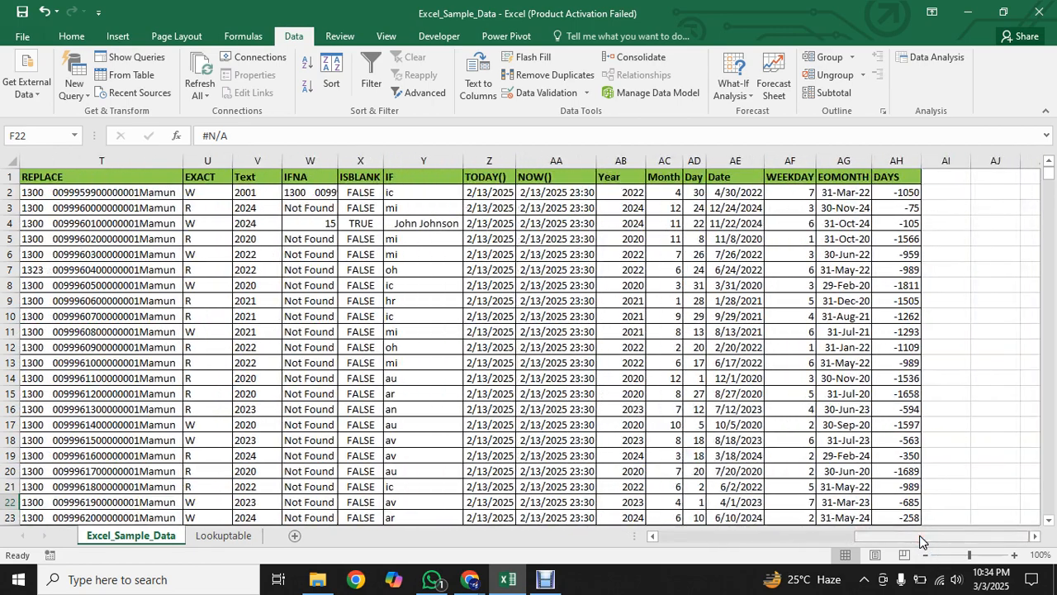
{"action": "left_click", "coordinate": [319, 192]}
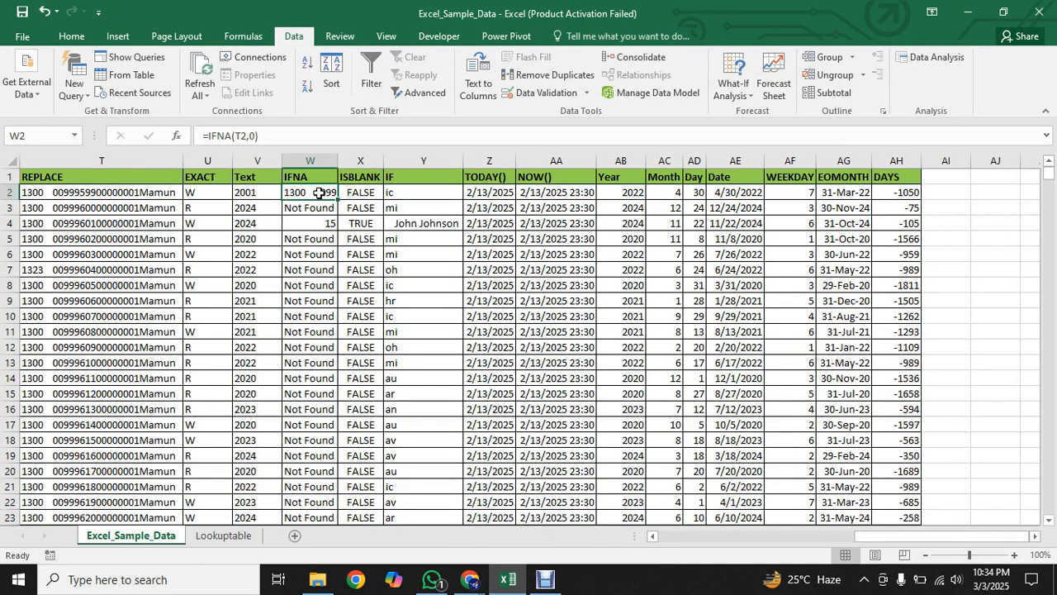
{"action": "type", "text": "="}
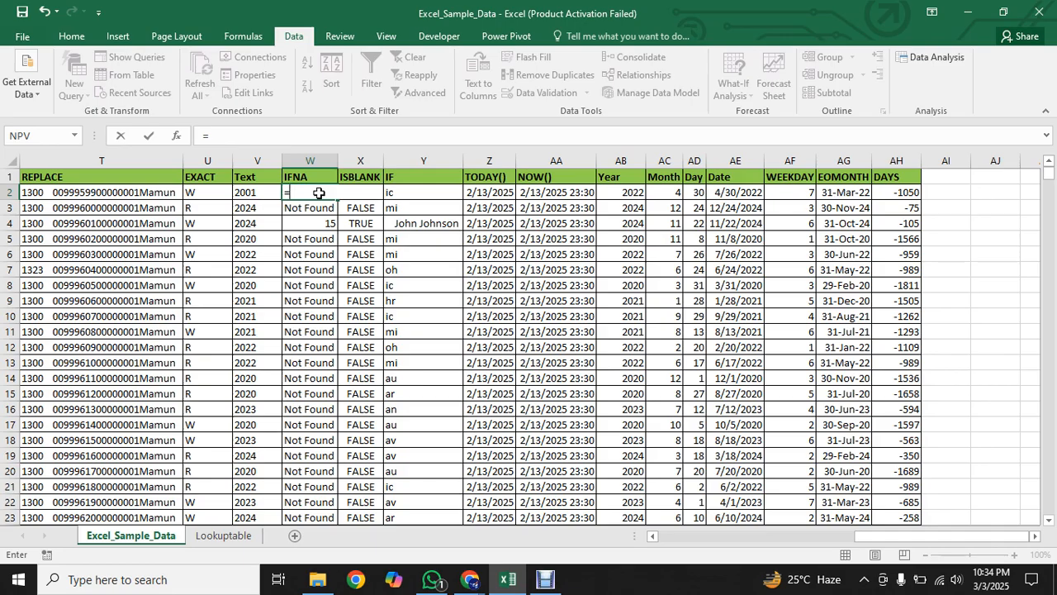
{"action": "type", "text": "if"}
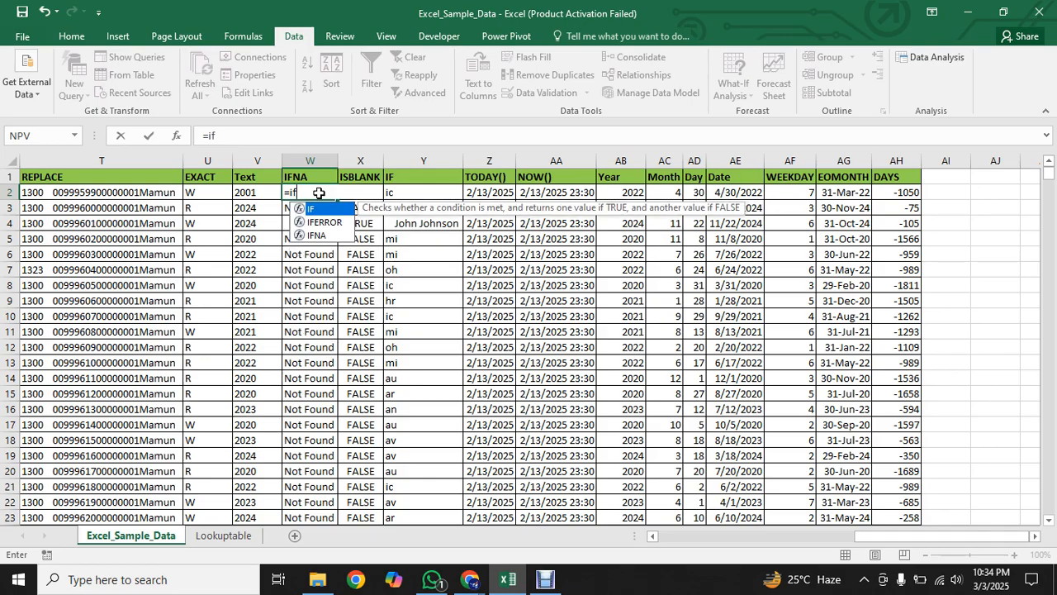
{"action": "key", "text": "Down"}
{"action": "key", "text": "Down"}
{"action": "key", "text": "Tab"}
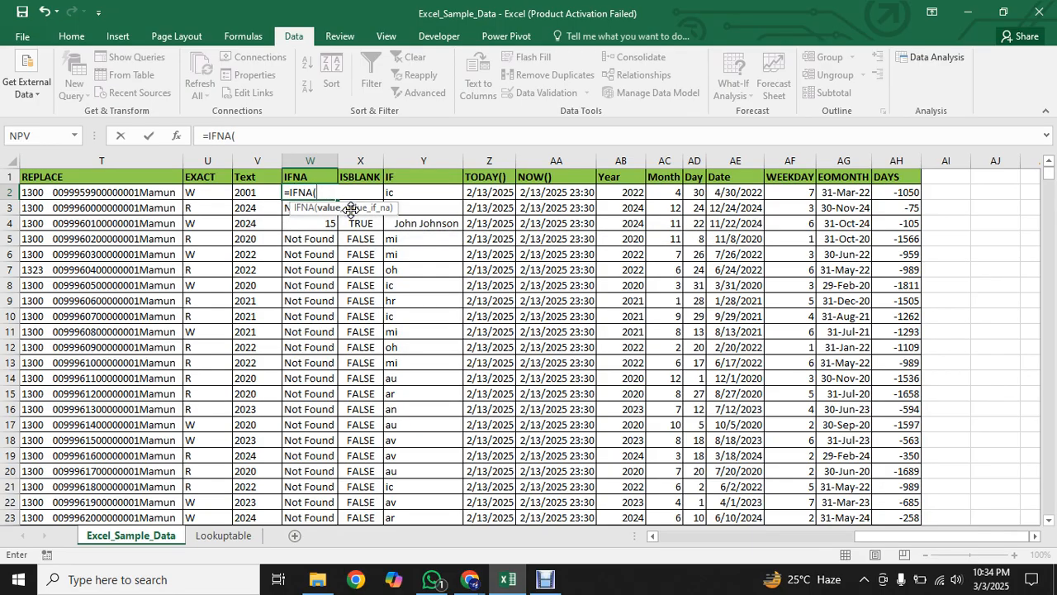
{"action": "left_click_drag", "start_coordinate": [879, 537], "coordinate": [677, 532]}
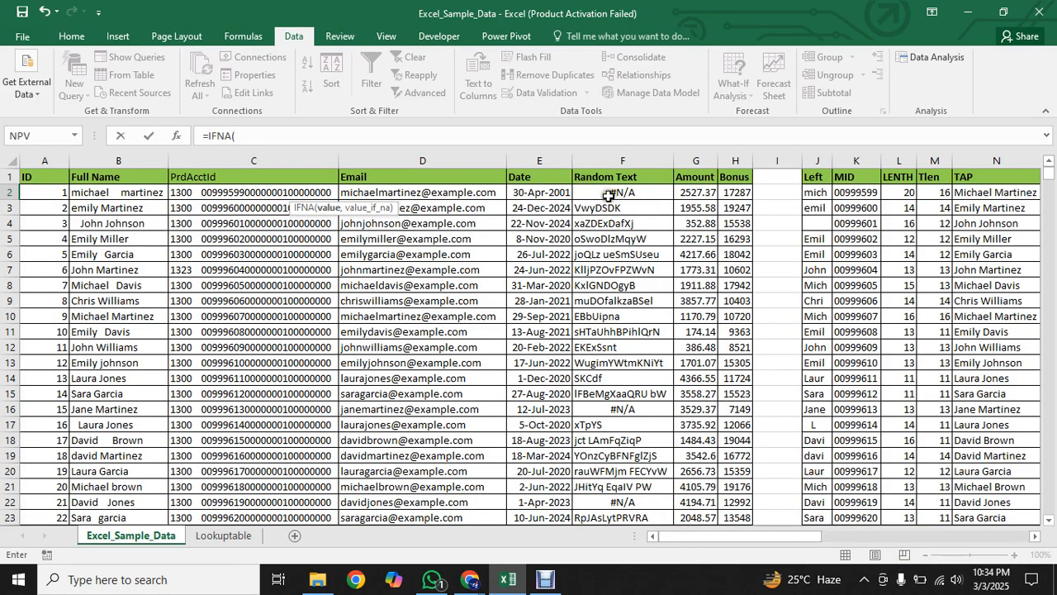
{"action": "left_click", "coordinate": [608, 193]}
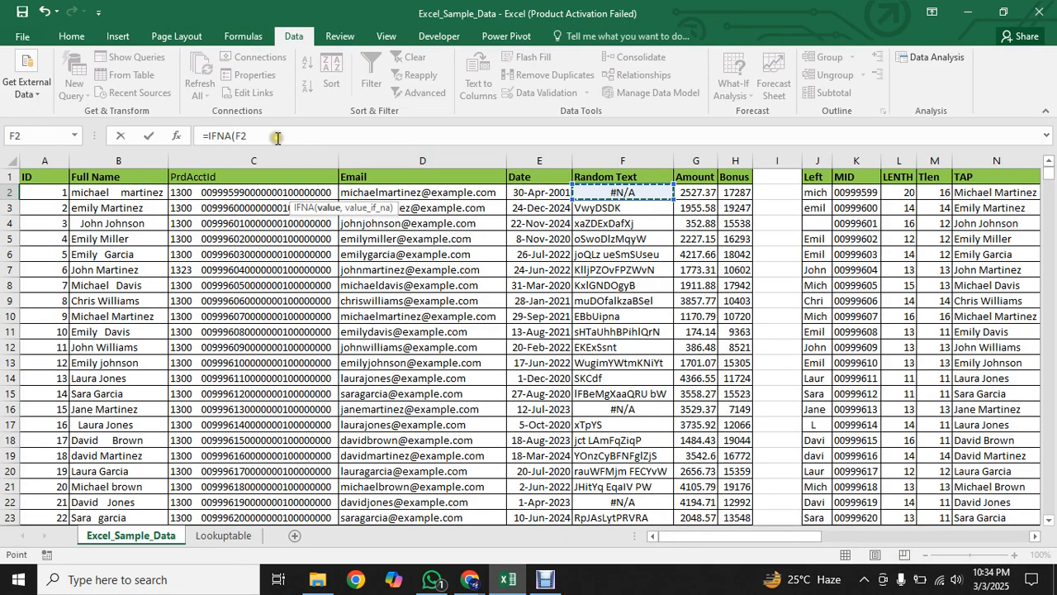
{"action": "type", "text": ","}
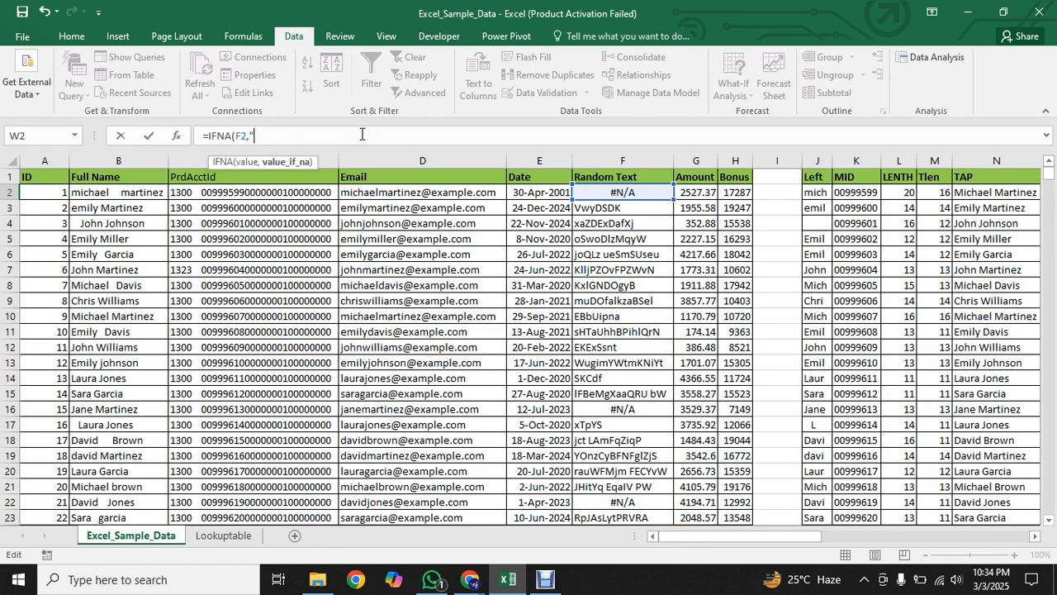
{"action": "type", "text": "Value is not Found"}
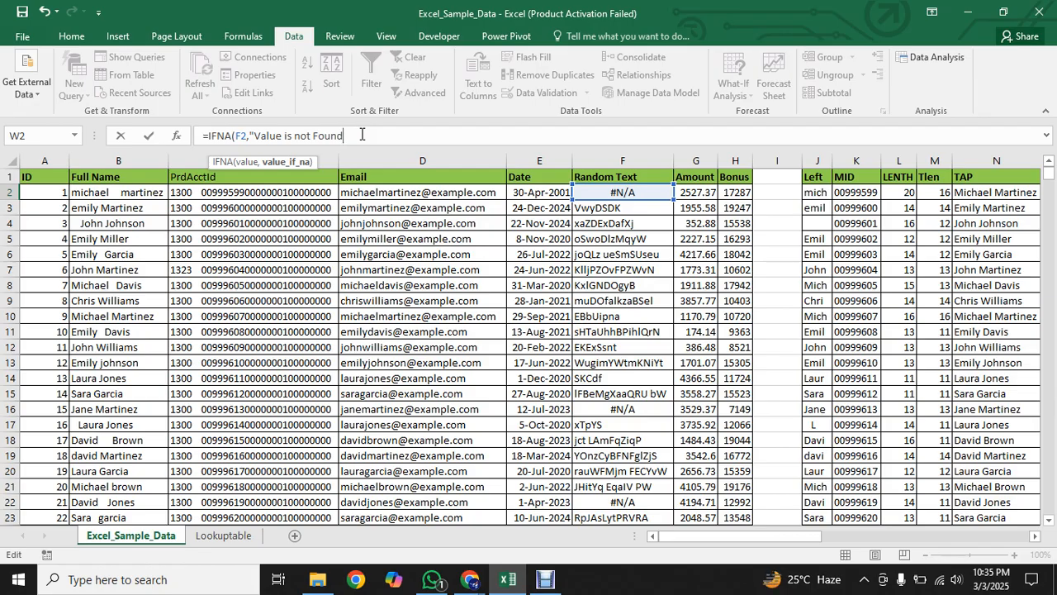
{"action": "type", "text": ")"}
{"action": "key", "text": "Return"}
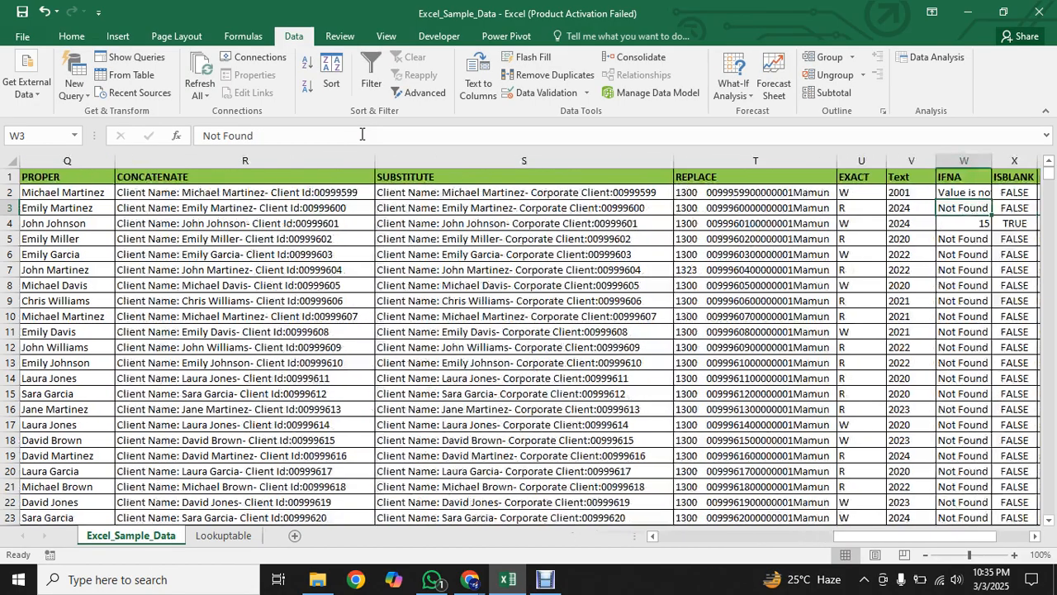
Step: Fit the IFNA column's width to its contents, fill W2's formula down the column, and check W16 and W22
{"action": "left_click_drag", "start_coordinate": [849, 536], "coordinate": [873, 538]}
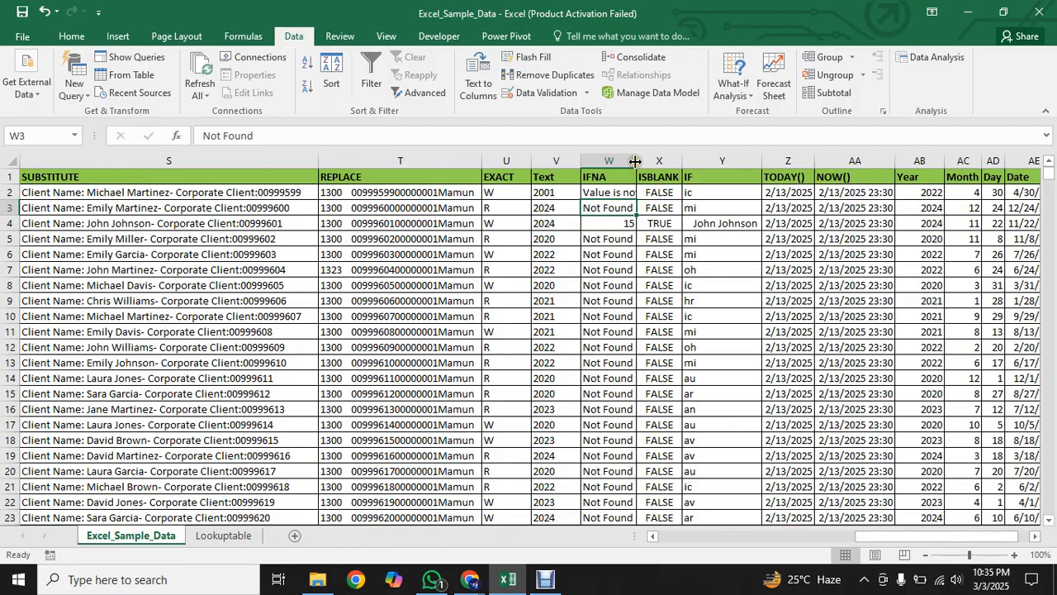
{"action": "double_click", "coordinate": [635, 161]}
{"action": "left_click", "coordinate": [646, 192]}
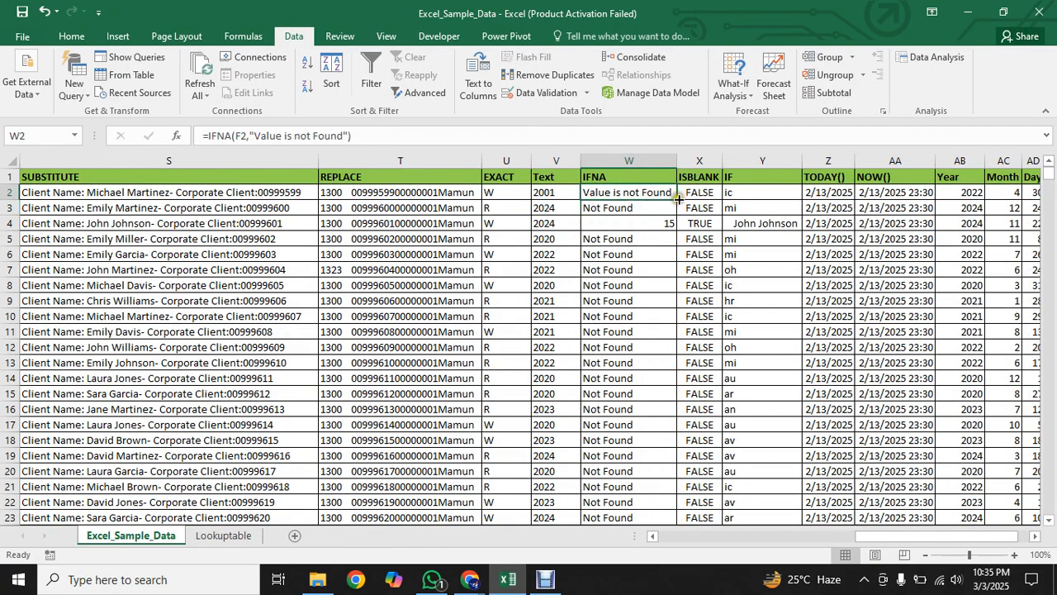
{"action": "double_click", "coordinate": [676, 199]}
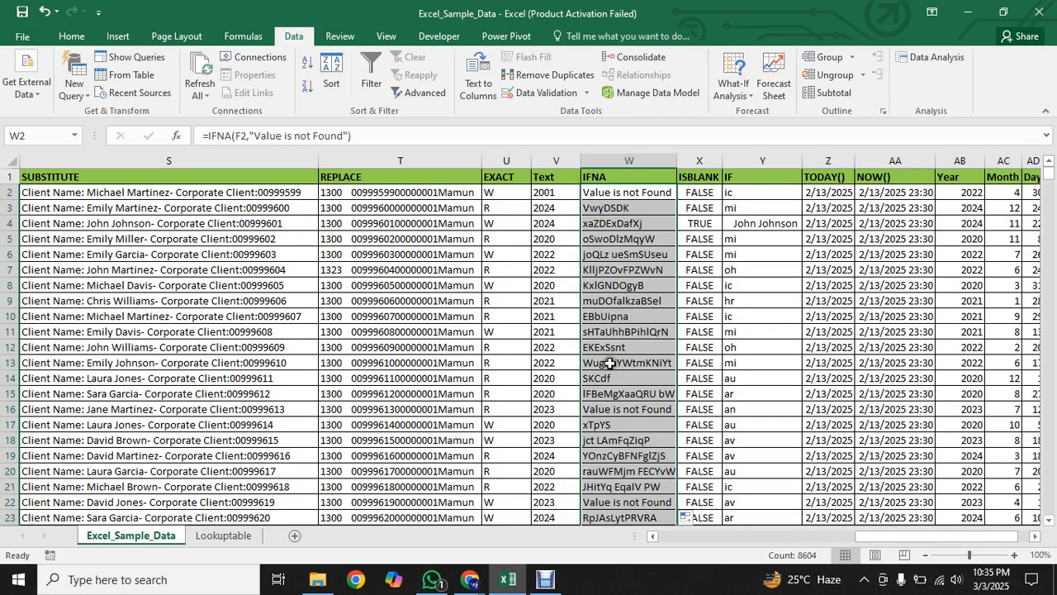
{"action": "left_click", "coordinate": [609, 411]}
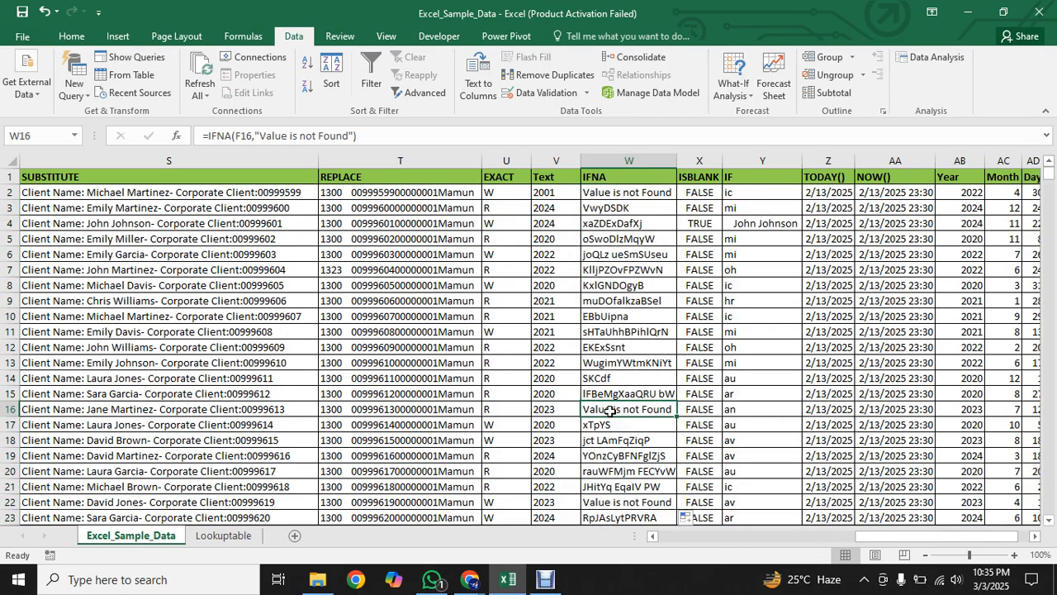
{"action": "left_click", "coordinate": [611, 504]}
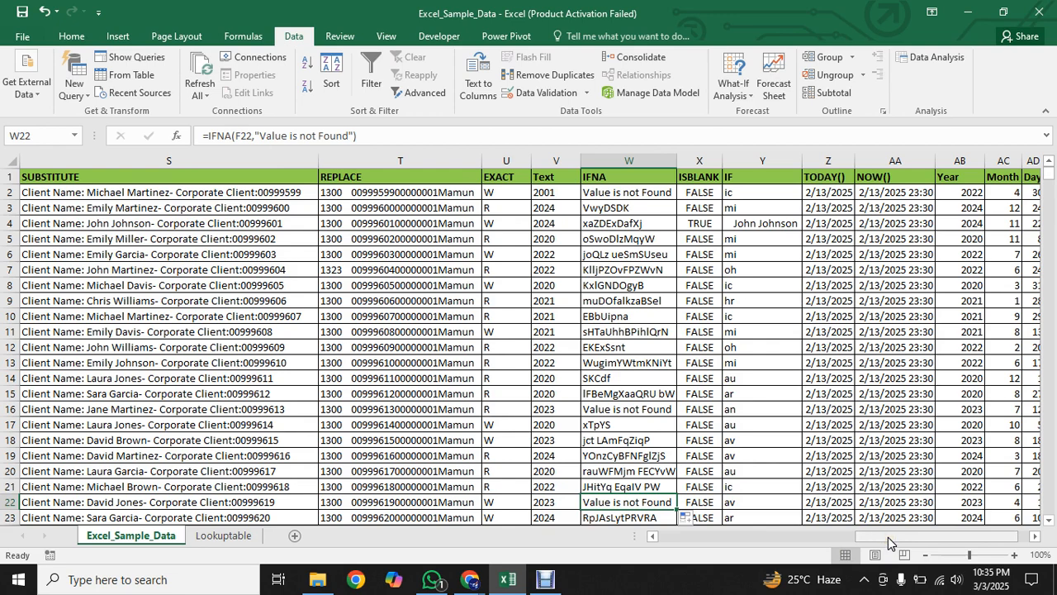
Step: Enter =ISBLANK(J2) in X2 to test the Left column for blanks, and fill it down the ISBLANK column
{"action": "left_click_drag", "start_coordinate": [888, 537], "coordinate": [750, 538]}
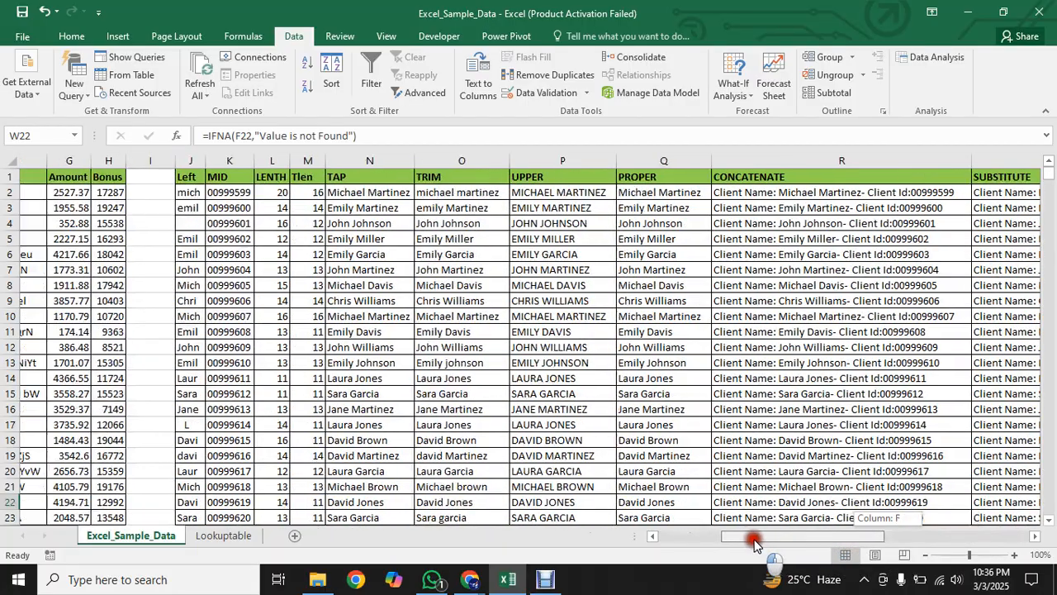
{"action": "left_click_drag", "start_coordinate": [874, 538], "coordinate": [760, 537]}
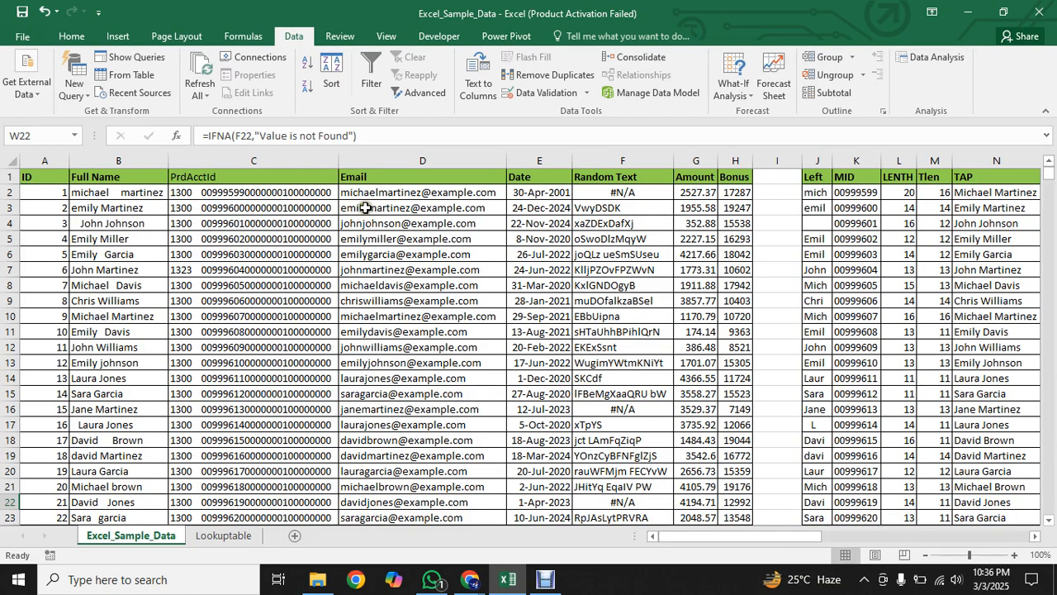
{"action": "left_click", "coordinate": [819, 191]}
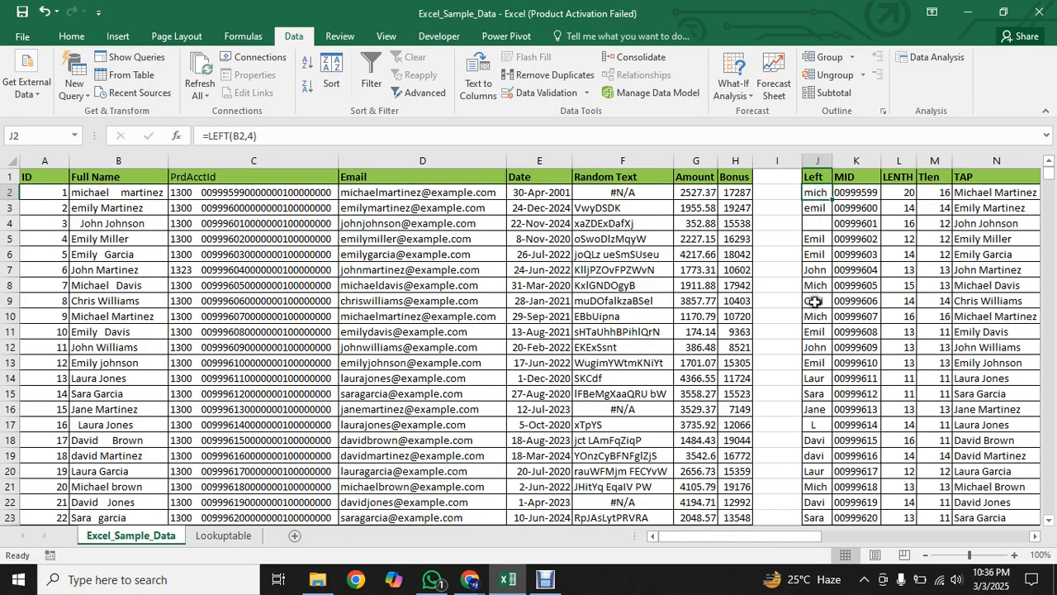
{"action": "left_click_drag", "start_coordinate": [722, 537], "coordinate": [933, 538]}
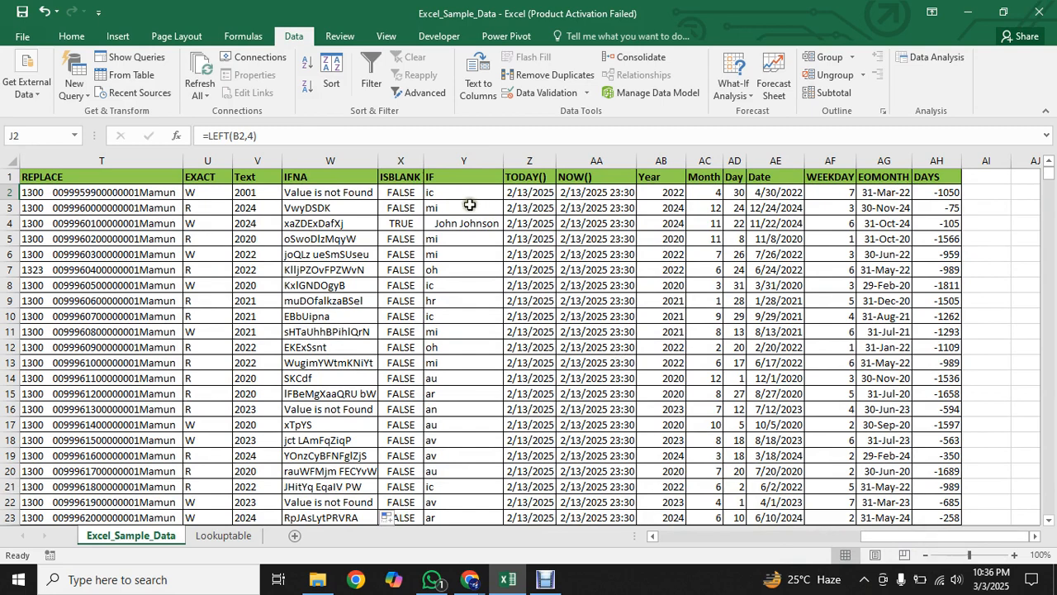
{"action": "left_click", "coordinate": [399, 192]}
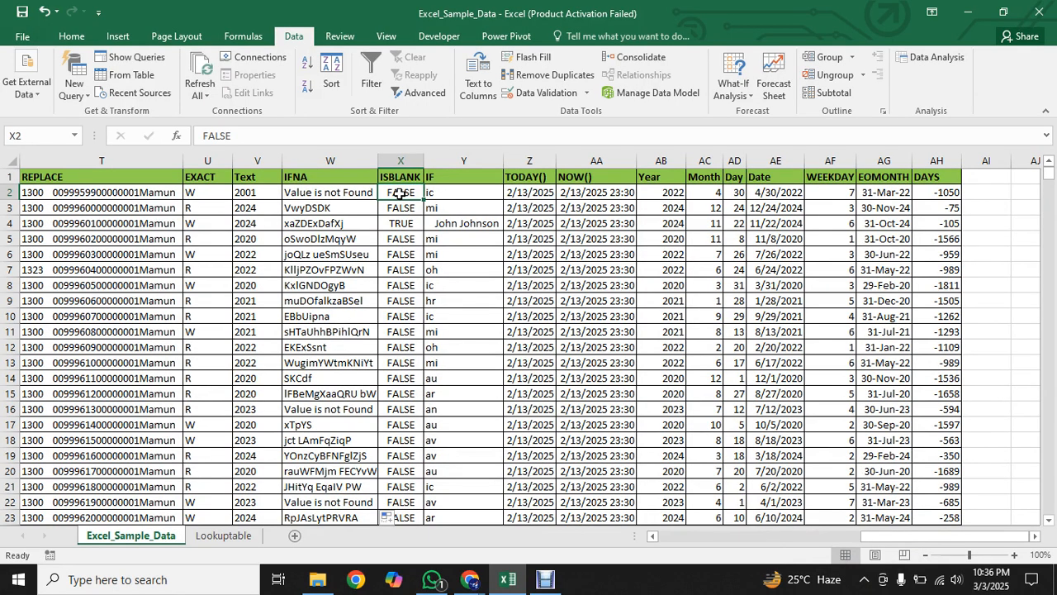
{"action": "type", "text": "="}
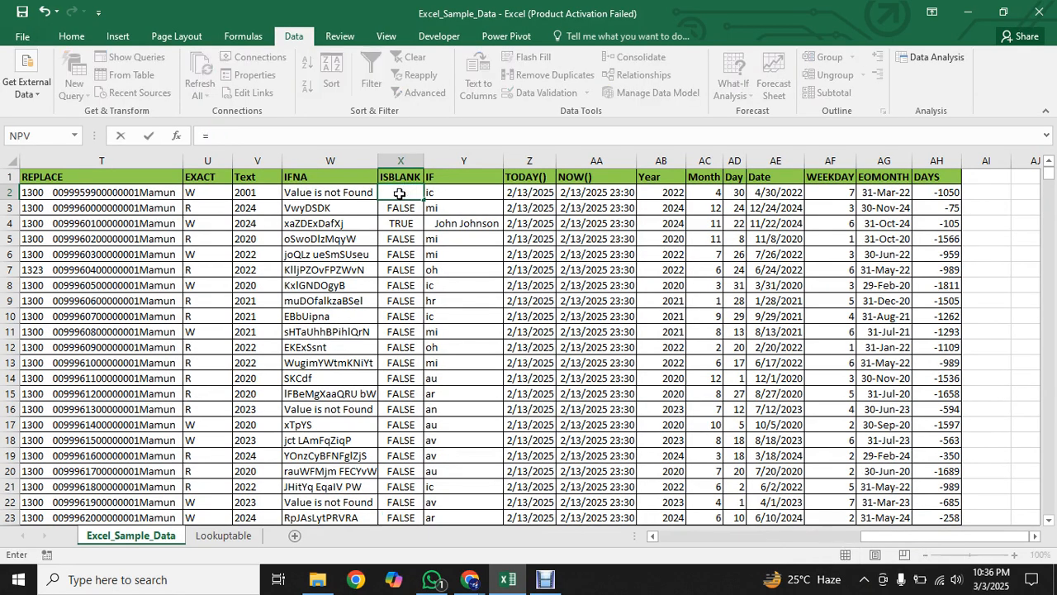
{"action": "type", "text": "is"}
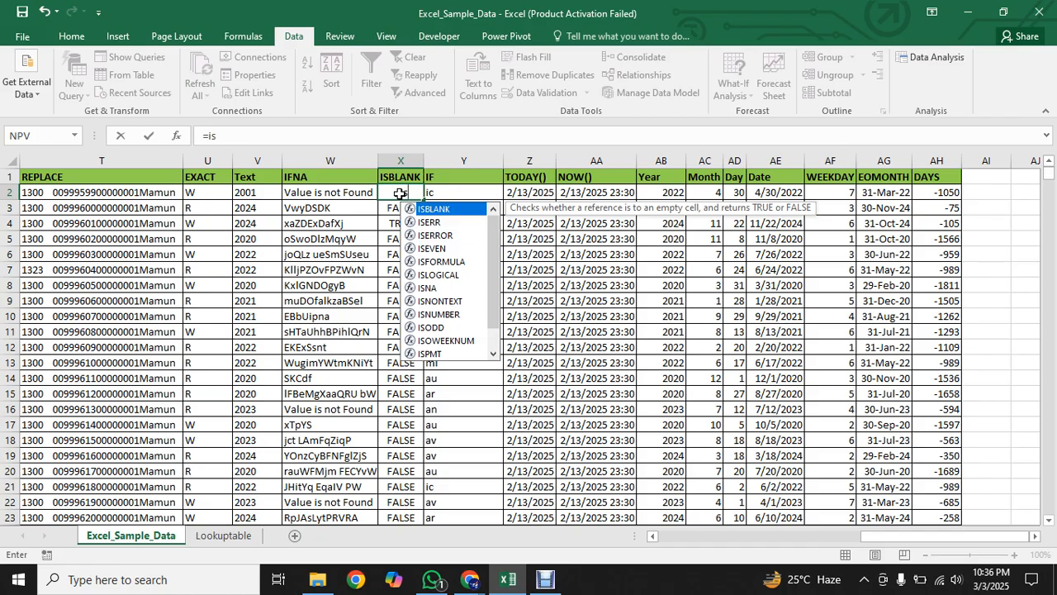
{"action": "key", "text": "Tab"}
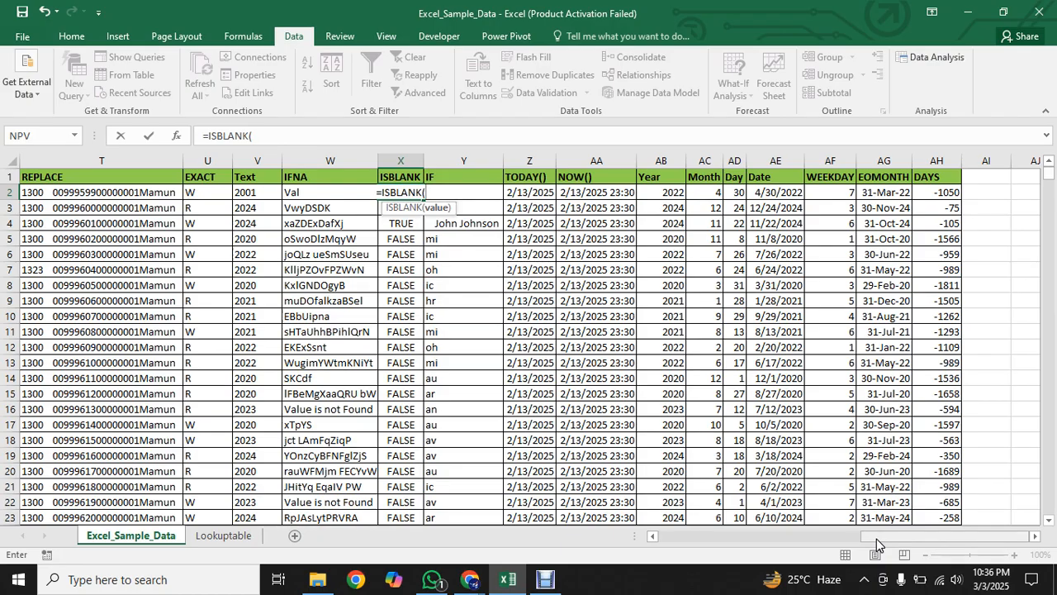
{"action": "type", "text": "J2"}
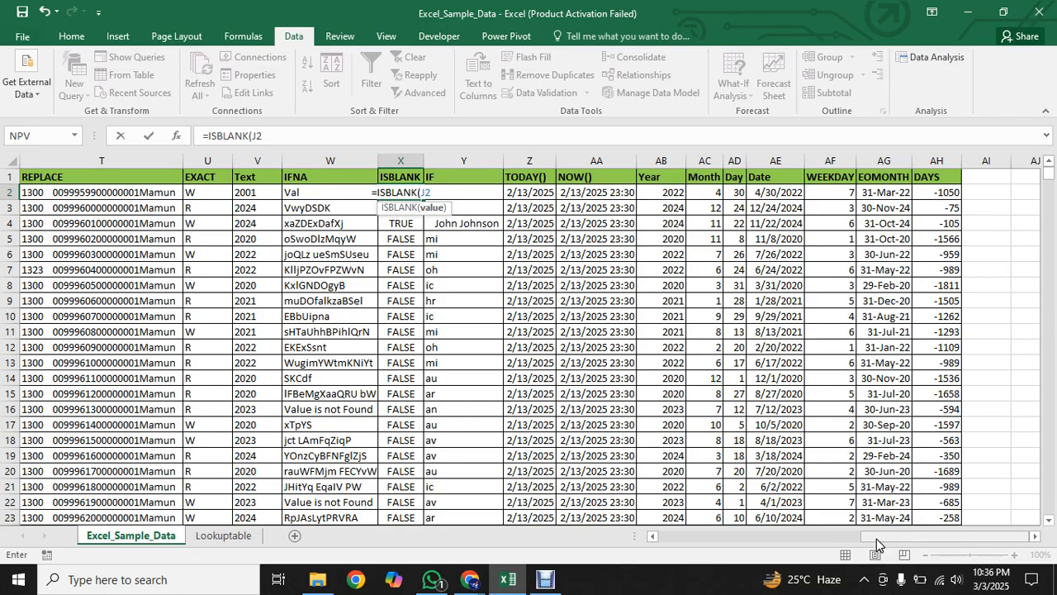
{"action": "type", "text": ")"}
{"action": "key", "text": "Return"}
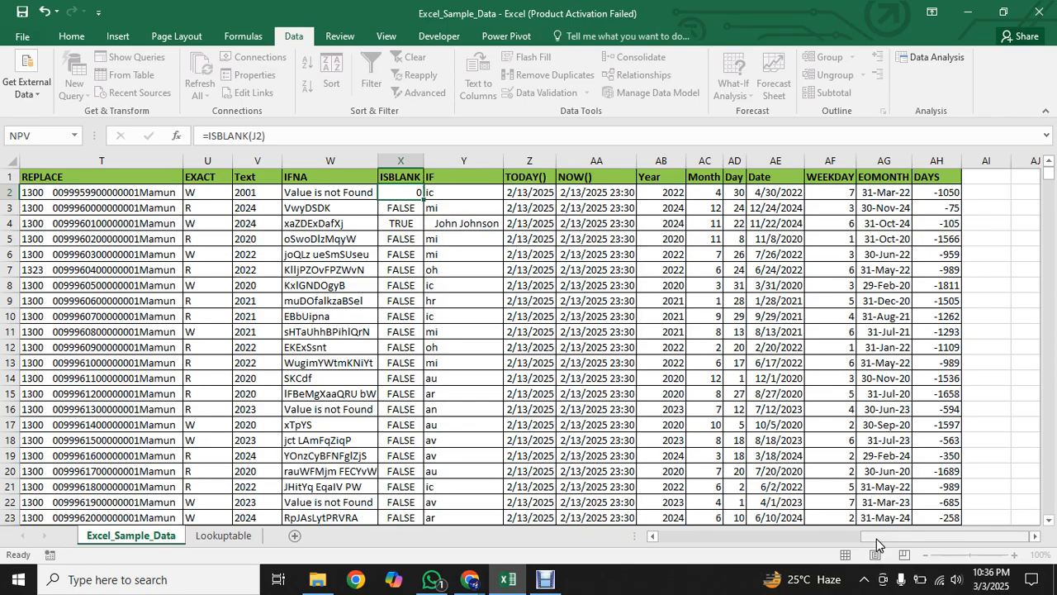
{"action": "left_click", "coordinate": [404, 190]}
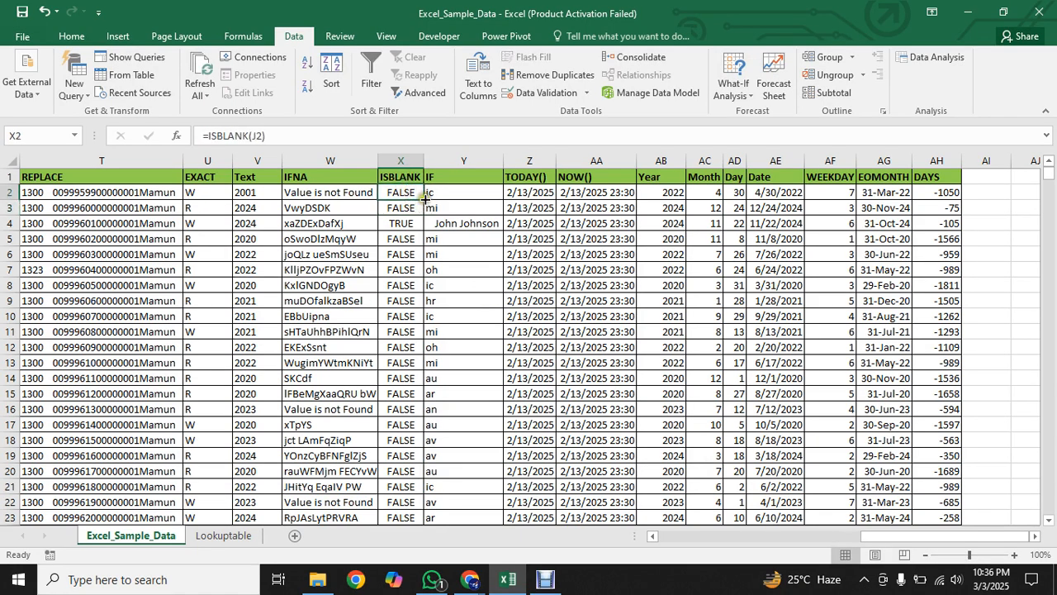
{"action": "double_click", "coordinate": [424, 198]}
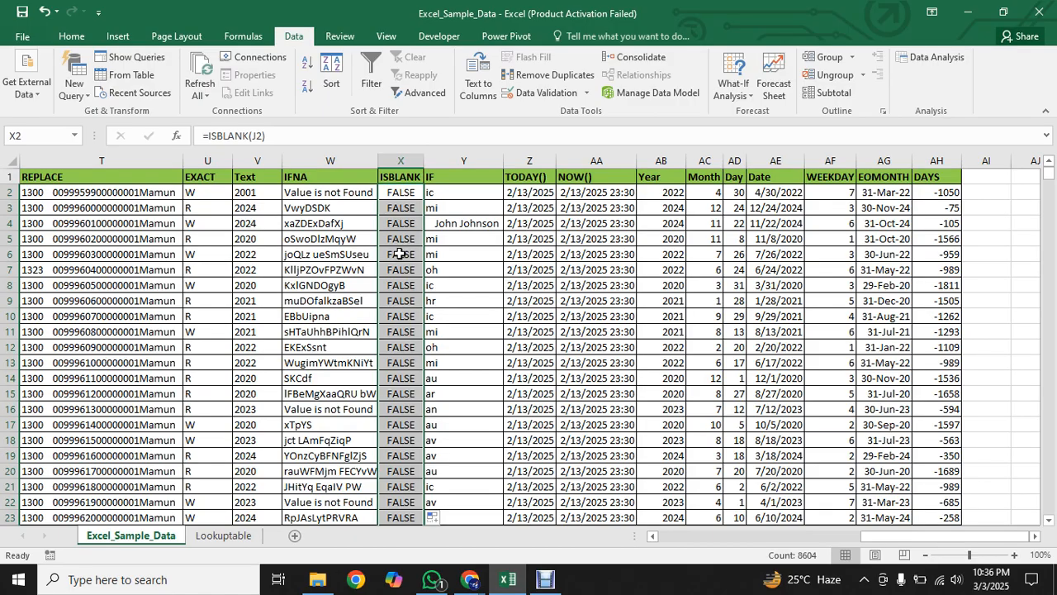
Step: Enter =TODAY() in Z2 and fill the formula down the TODAY() column
{"action": "left_click", "coordinate": [452, 193]}
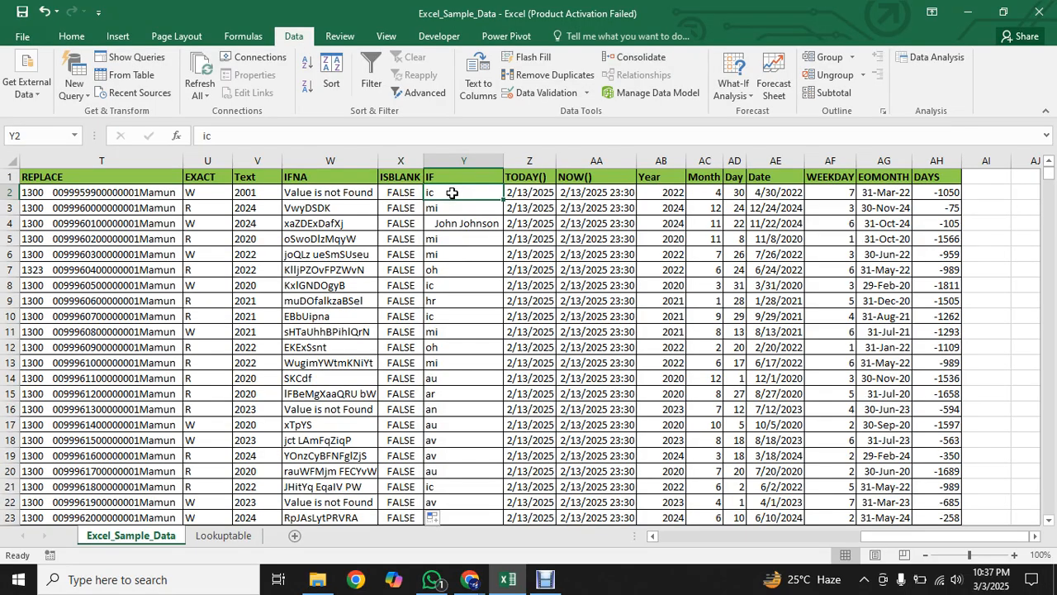
{"action": "left_click", "coordinate": [522, 192]}
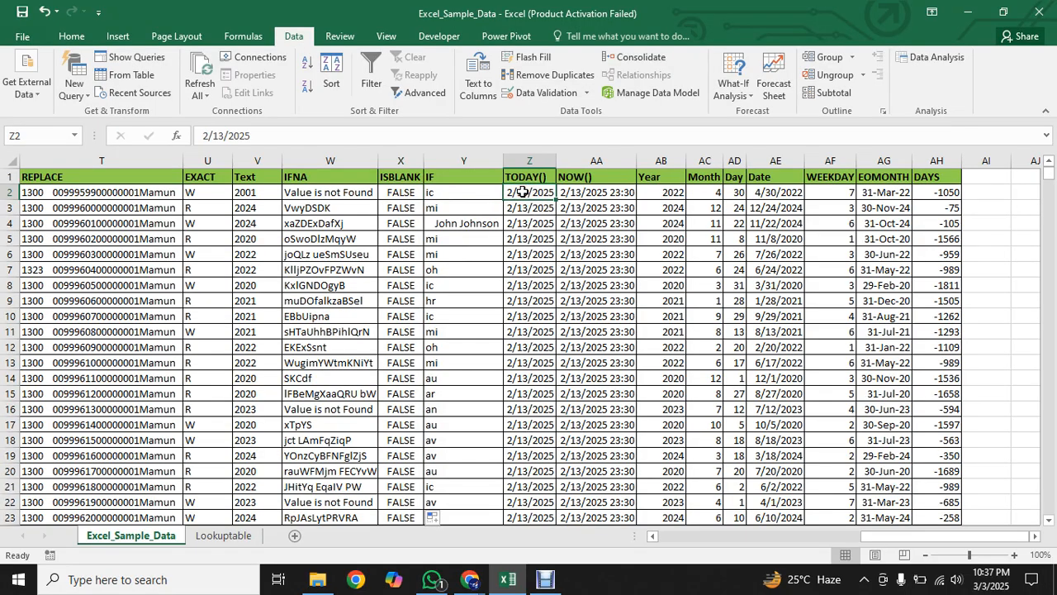
{"action": "type", "text": "="}
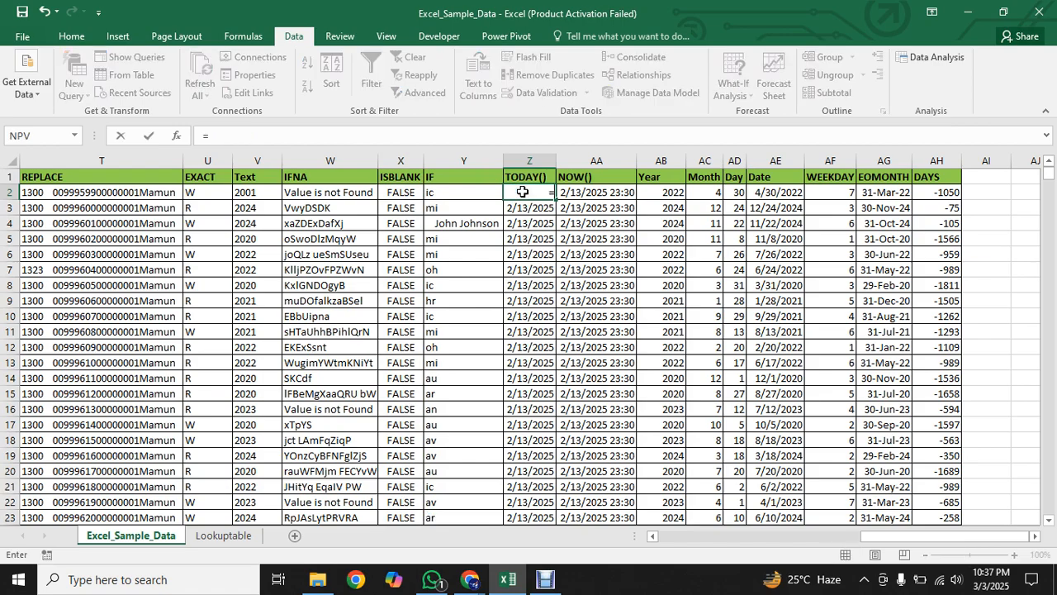
{"action": "type", "text": "toda"}
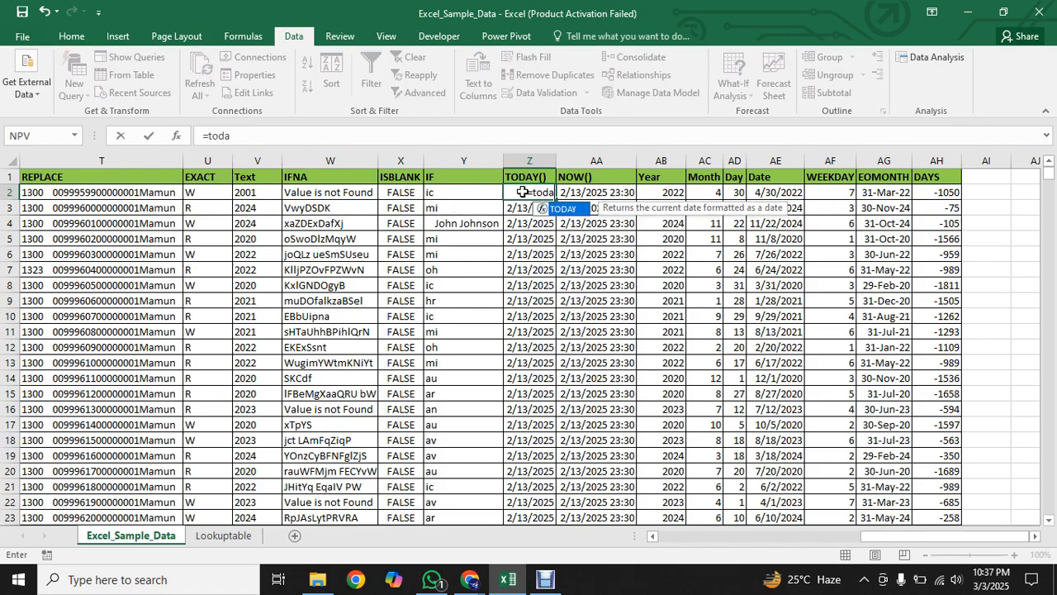
{"action": "key", "text": "Tab"}
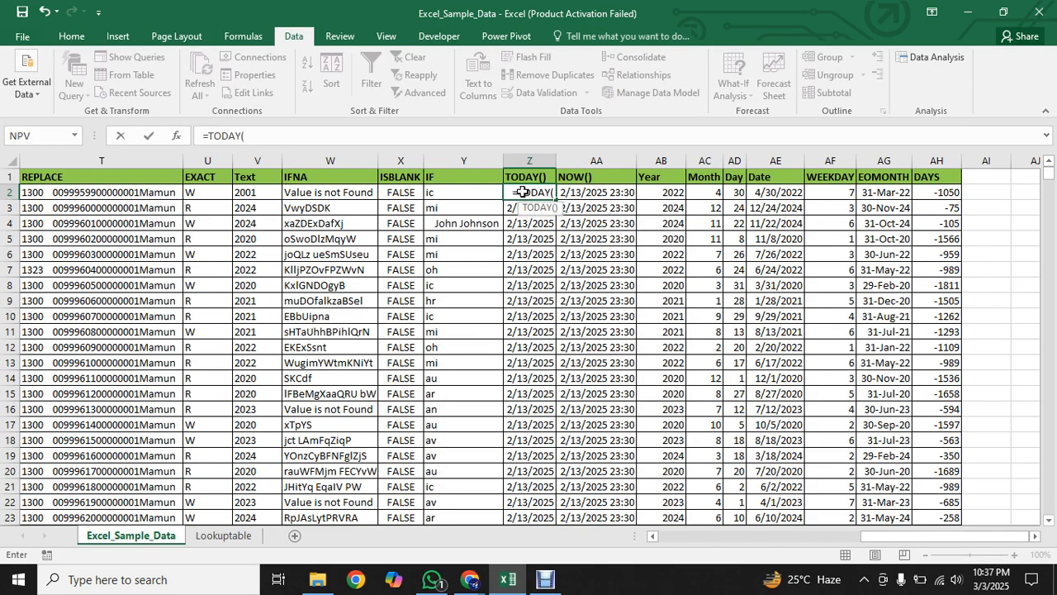
{"action": "type", "text": ")"}
{"action": "key", "text": "Return"}
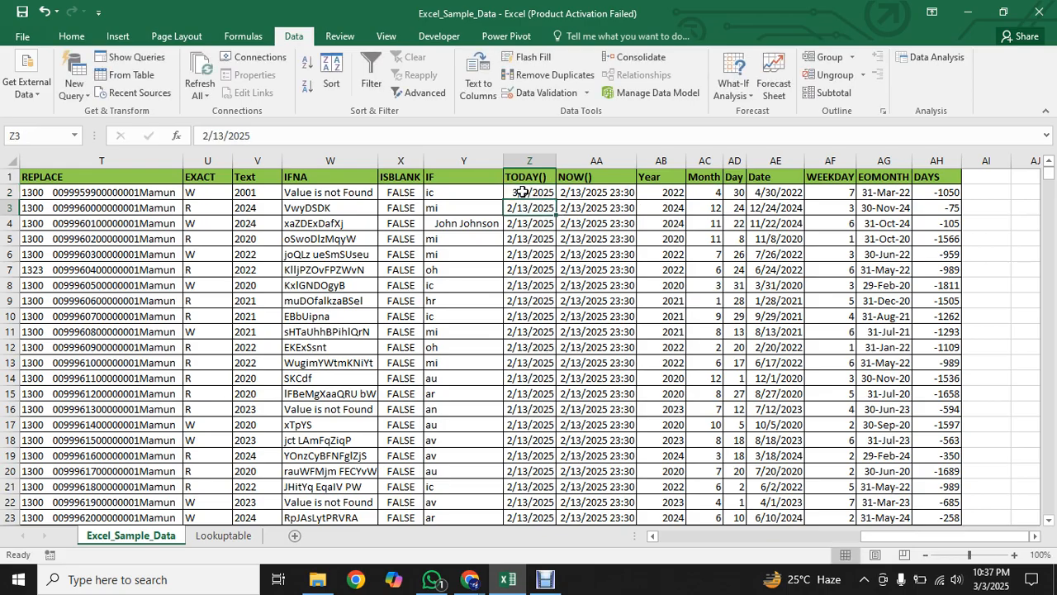
{"action": "left_click", "coordinate": [534, 192]}
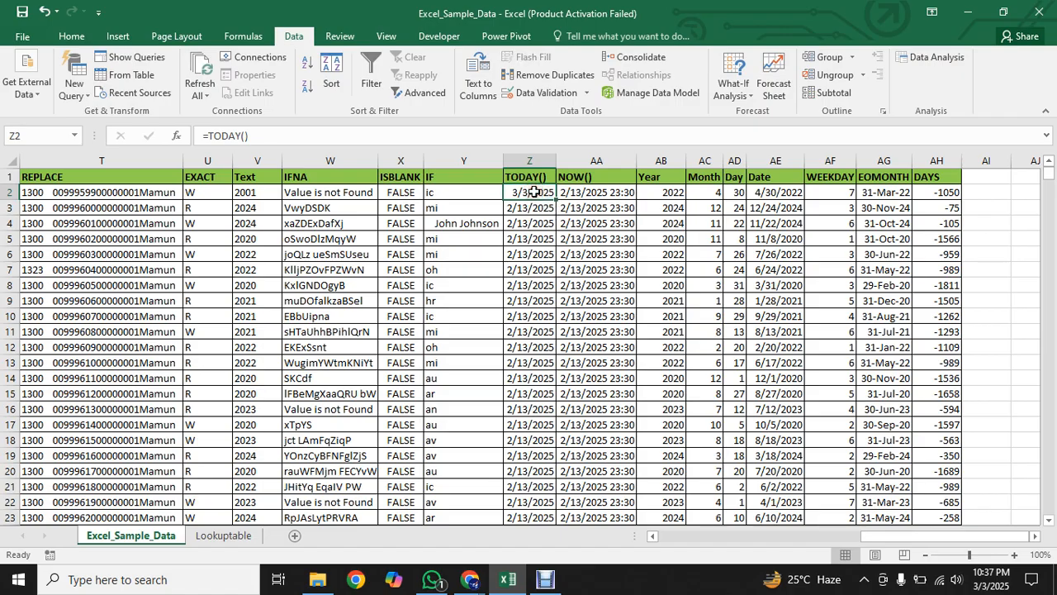
{"action": "double_click", "coordinate": [556, 200]}
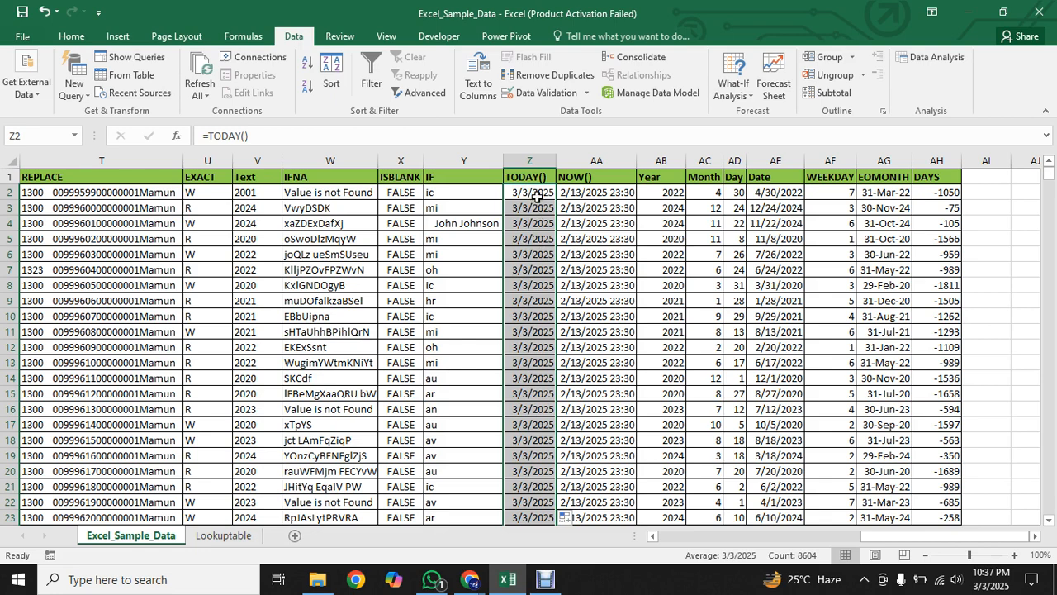
Step: Enter =NOW() in AA2, fill it down the NOW() column, and compare the result with the system clock
{"action": "left_click", "coordinate": [576, 192]}
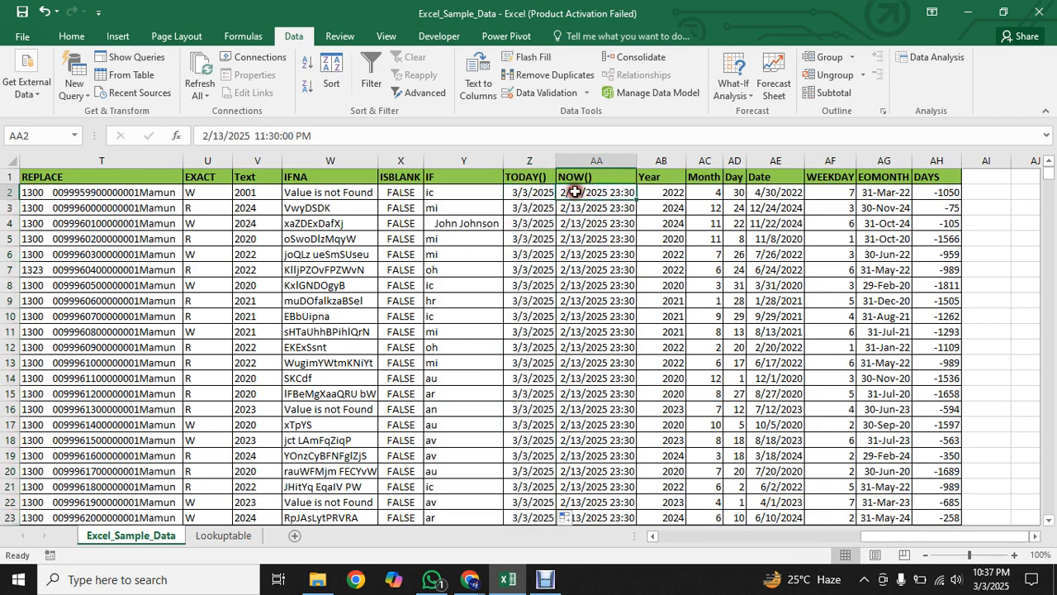
{"action": "type", "text": "="}
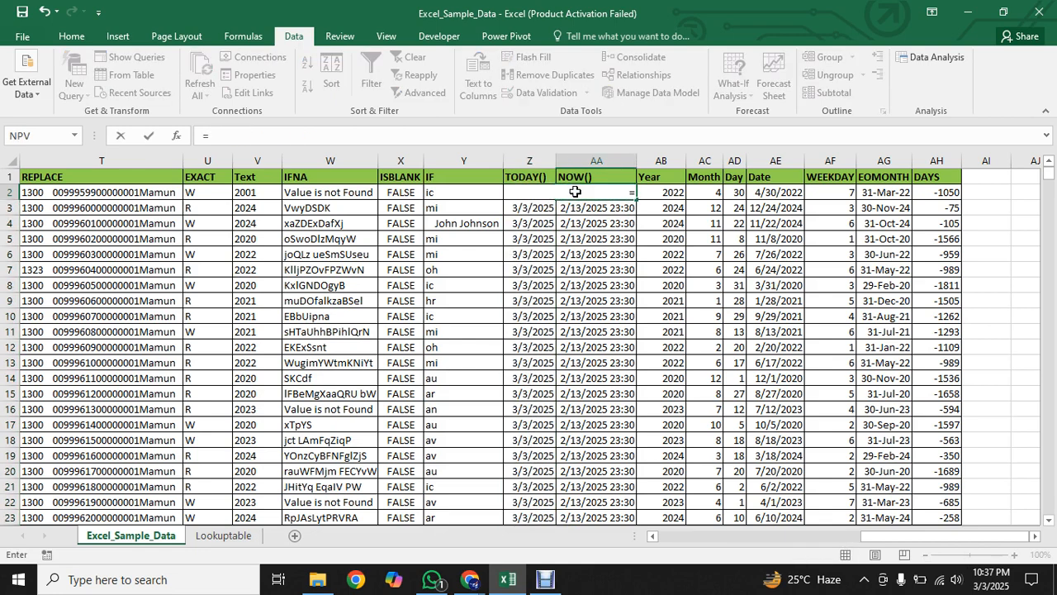
{"action": "type", "text": "now"}
{"action": "key", "text": "Tab"}
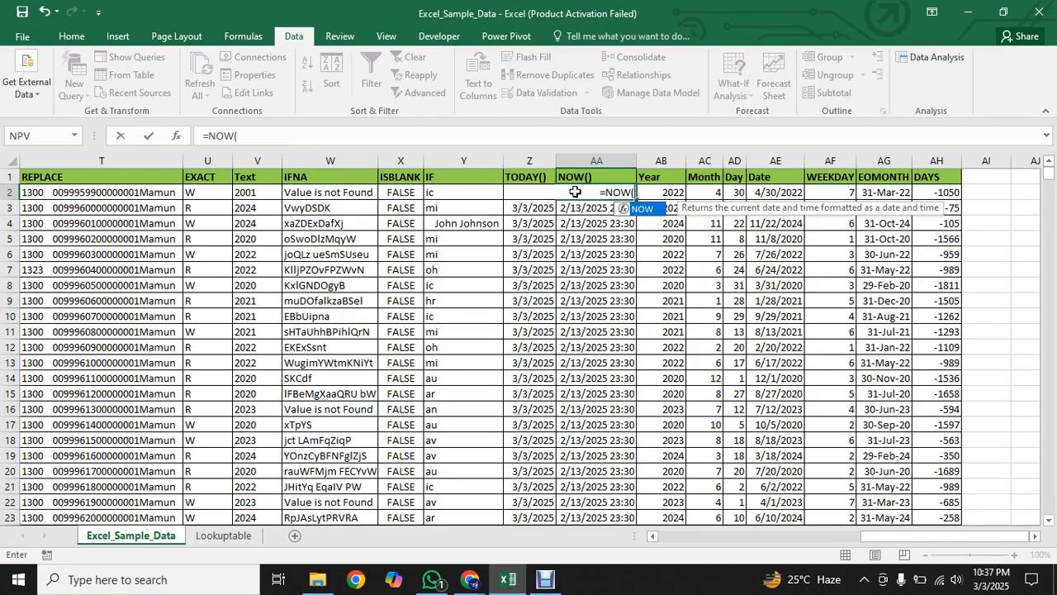
{"action": "type", "text": ")"}
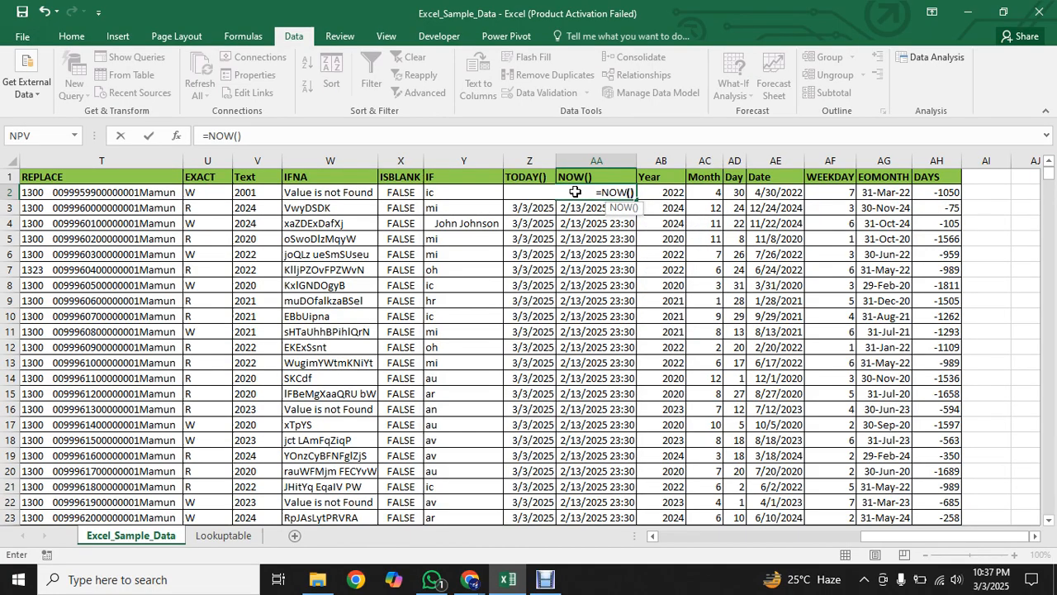
{"action": "key", "text": "Return"}
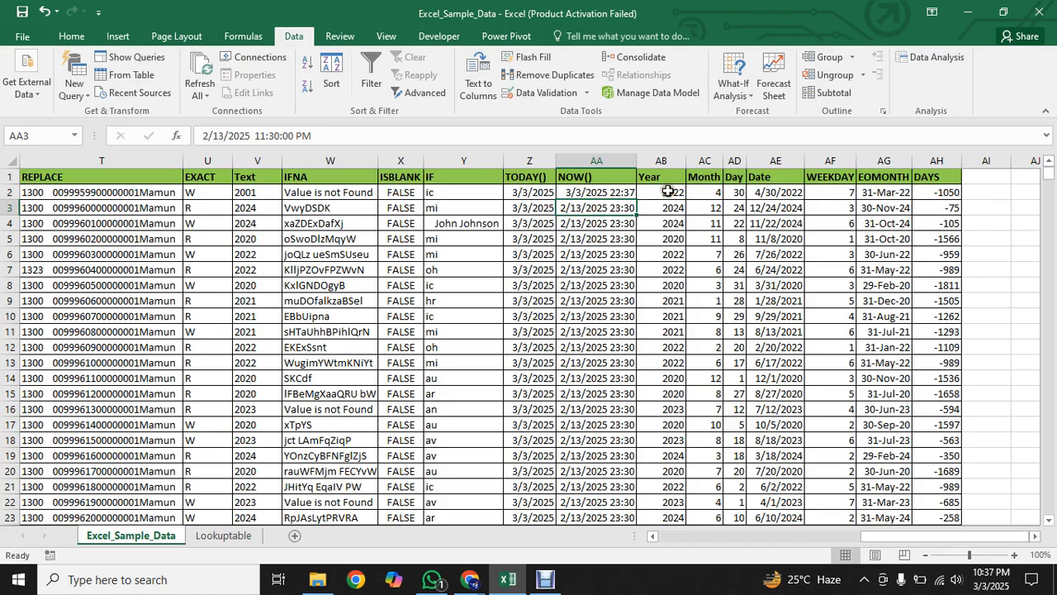
{"action": "left_click", "coordinate": [626, 191]}
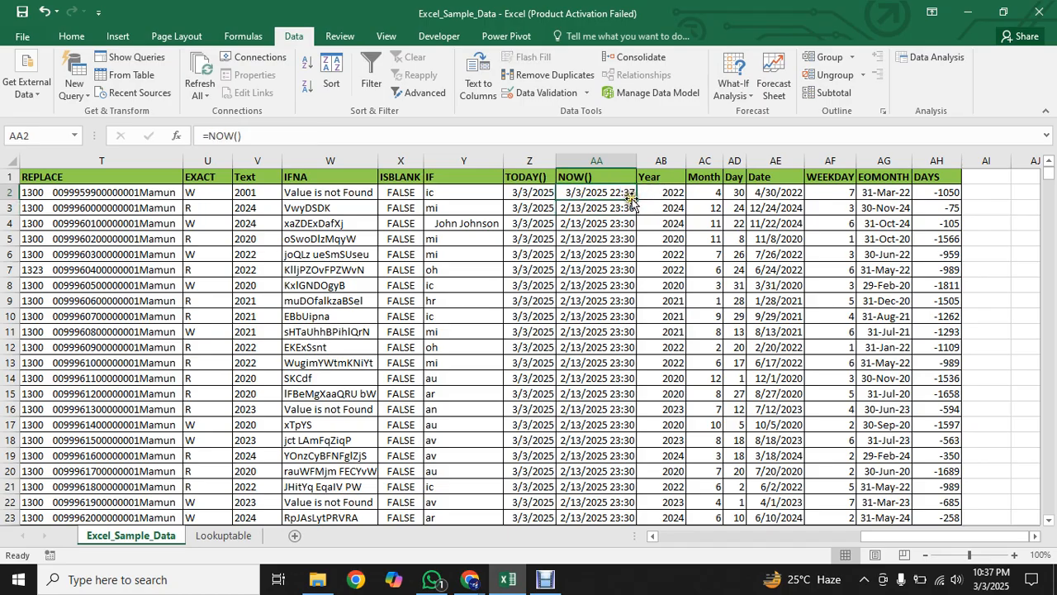
{"action": "double_click", "coordinate": [636, 199]}
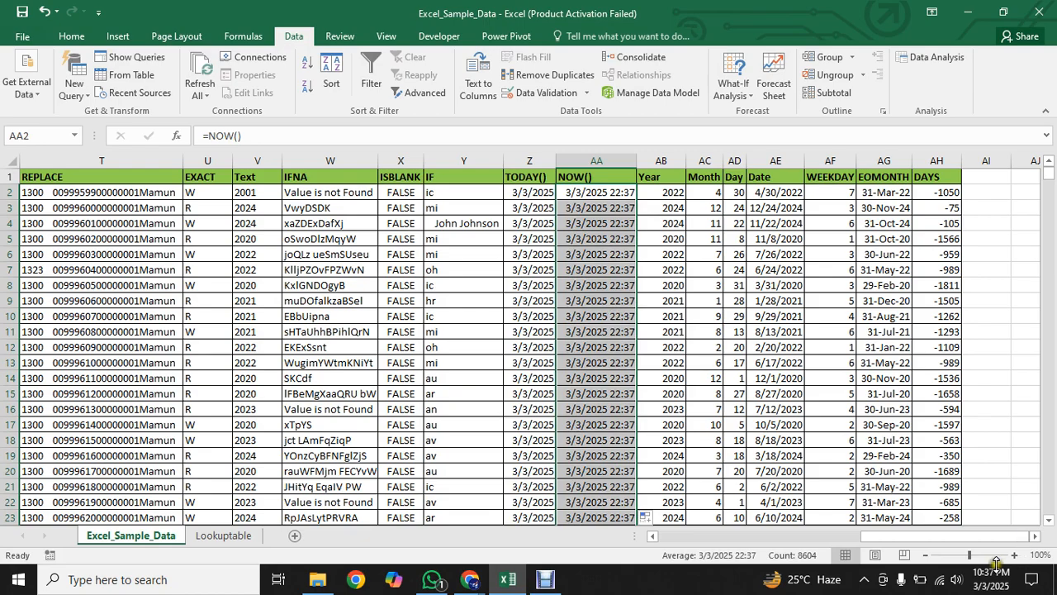
{"action": "mouse_move", "coordinate": [992, 578]}
Step: Enter =EOMONTH(E2,0) in AG2, using the Date column as the start date, and fill it down the EOMONTH column
{"action": "left_click", "coordinate": [673, 191]}
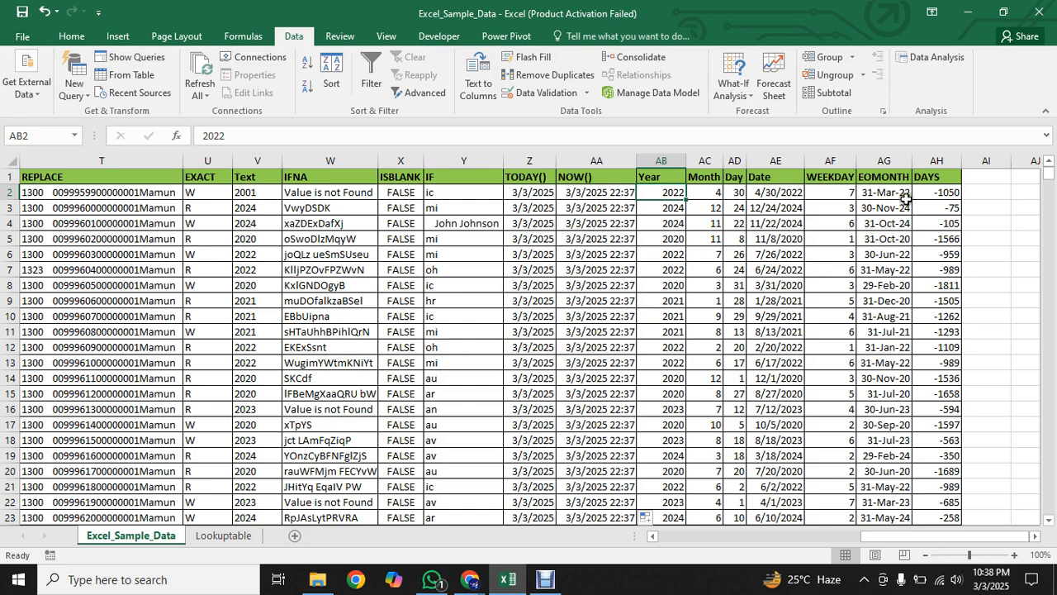
{"action": "left_click", "coordinate": [873, 191]}
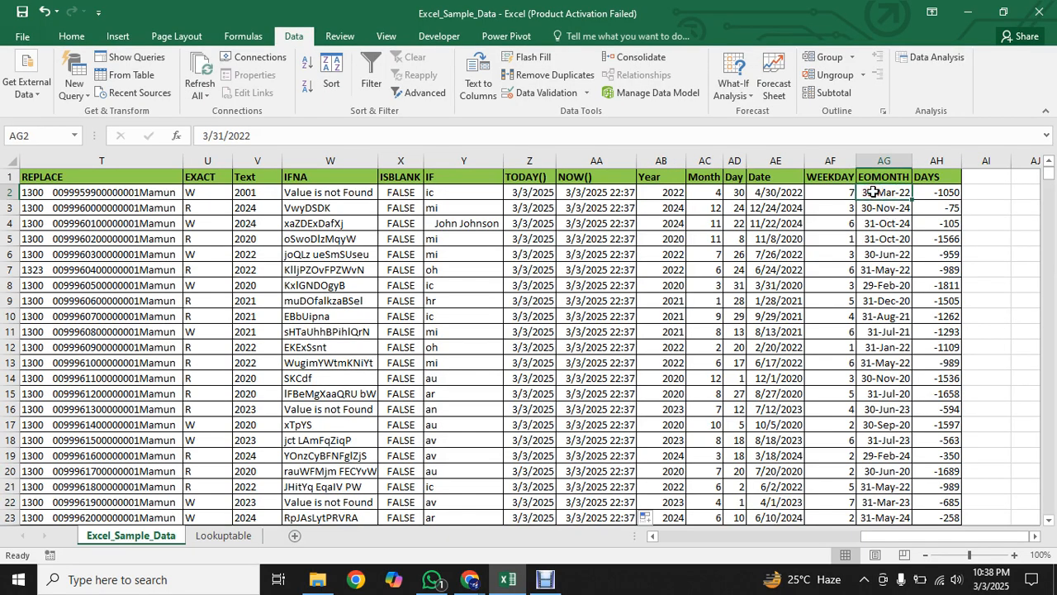
{"action": "type", "text": "-"}
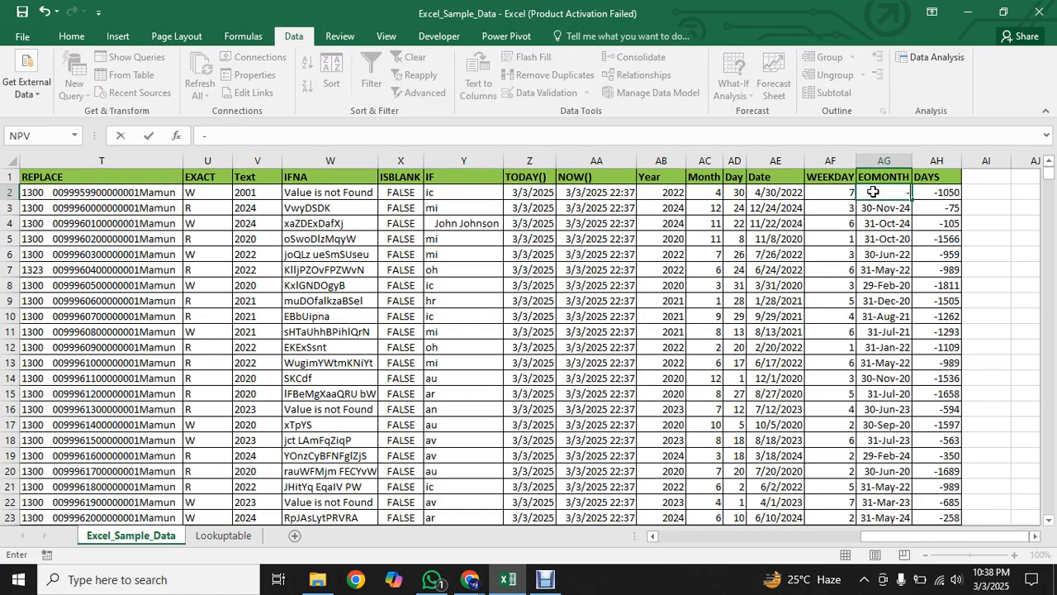
{"action": "key", "text": "BackSpace"}
{"action": "type", "text": "=eo"}
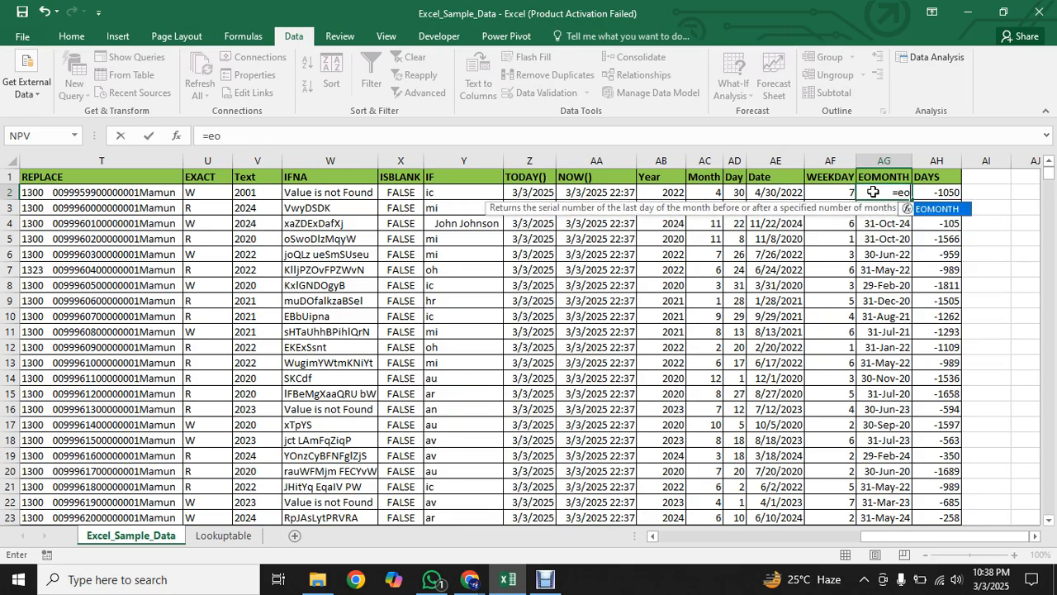
{"action": "key", "text": "Tab"}
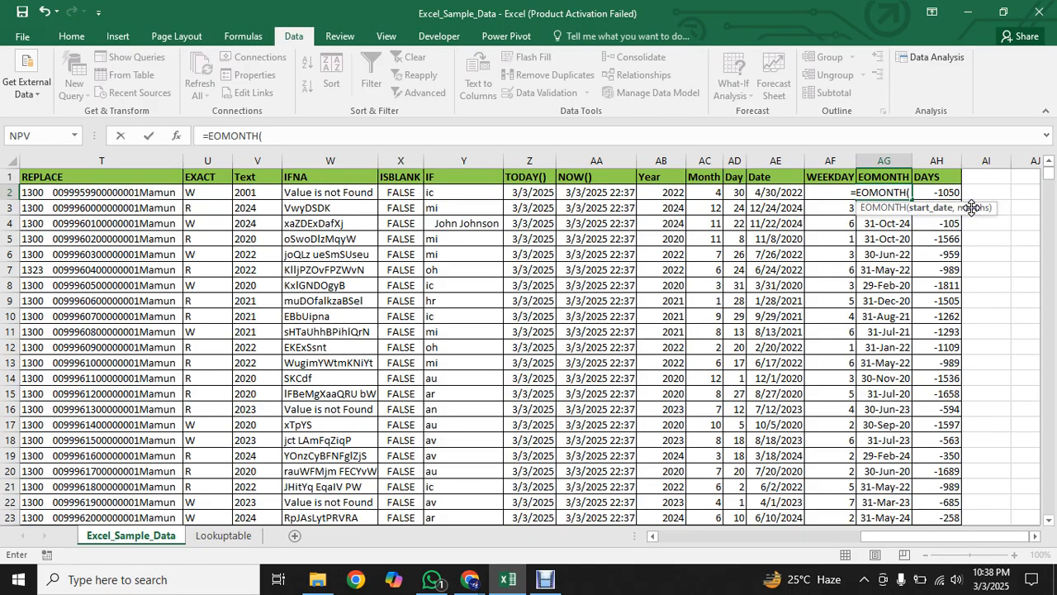
{"action": "left_click_drag", "start_coordinate": [881, 538], "coordinate": [674, 538]}
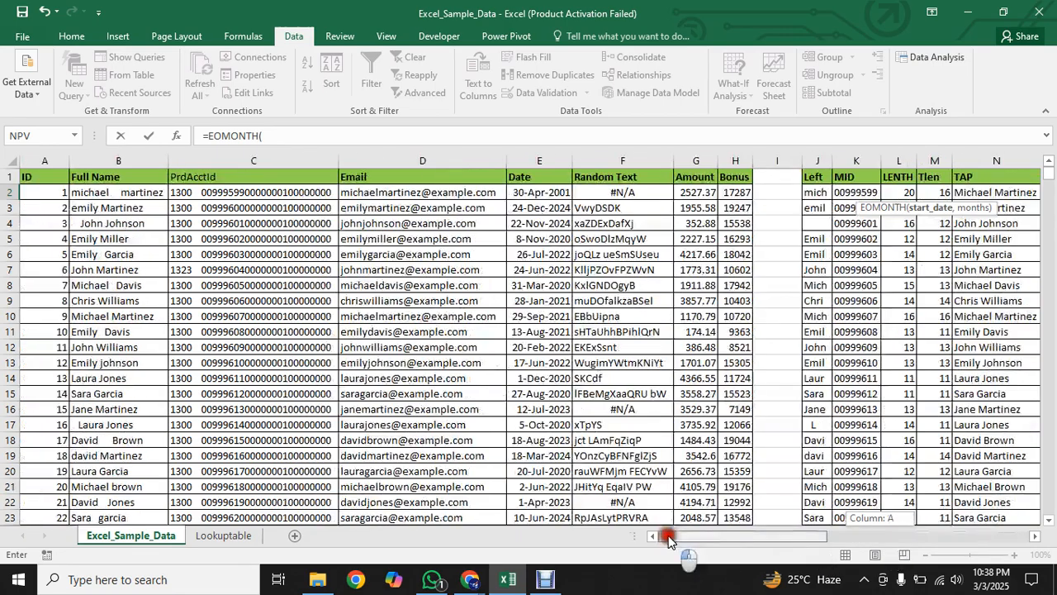
{"action": "left_click", "coordinate": [528, 192]}
{"action": "left_click", "coordinate": [305, 136]}
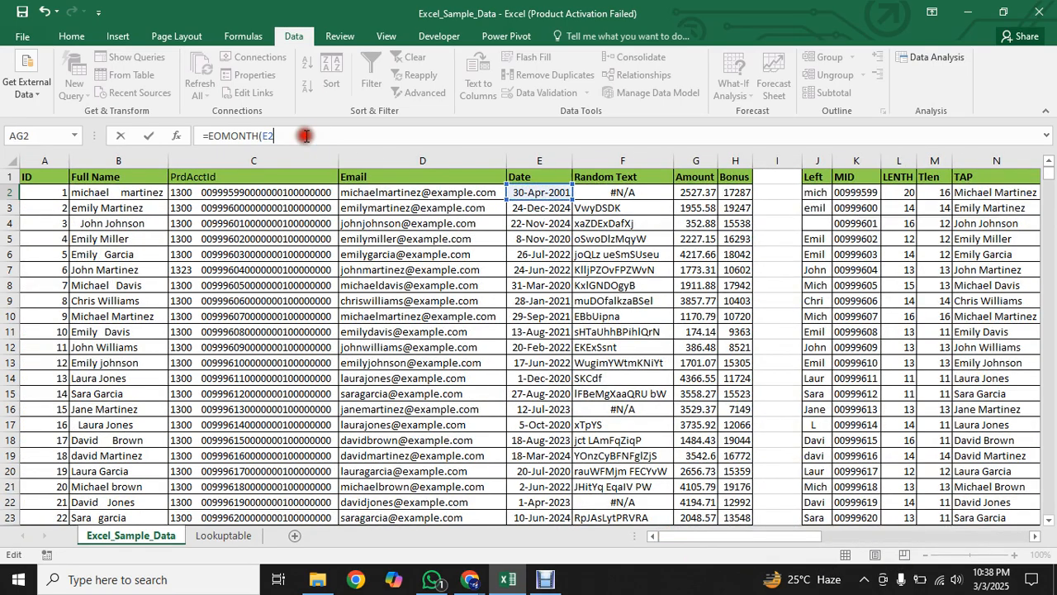
{"action": "type", "text": ",0"}
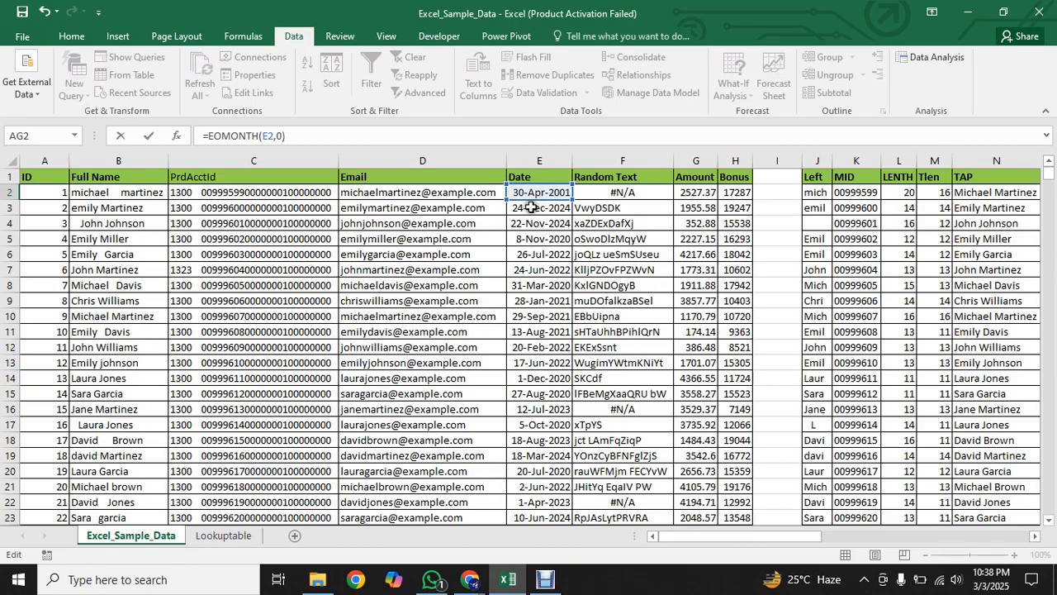
{"action": "key", "text": "Return"}
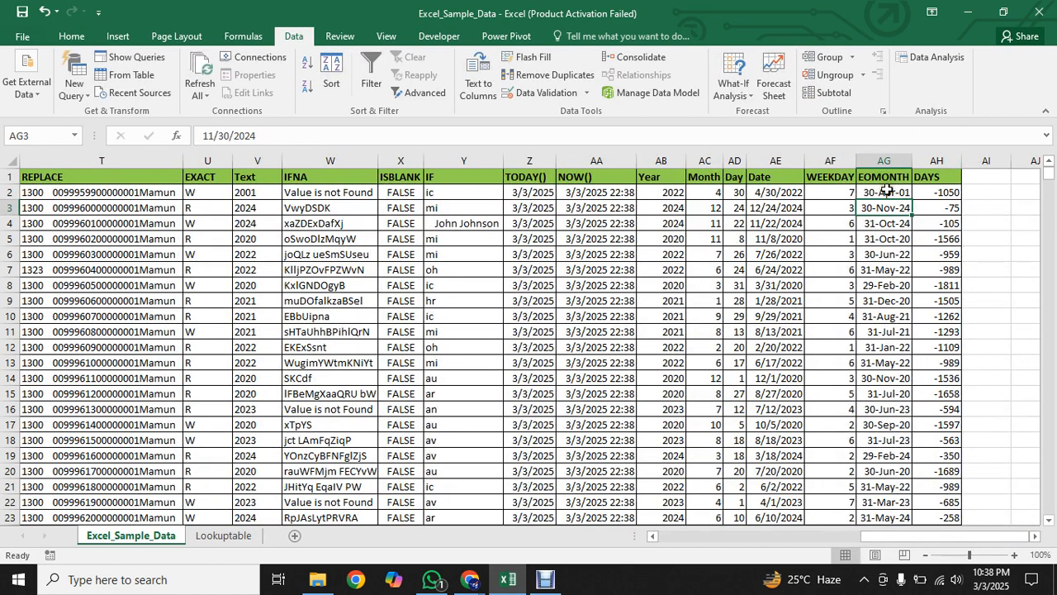
{"action": "left_click", "coordinate": [890, 191]}
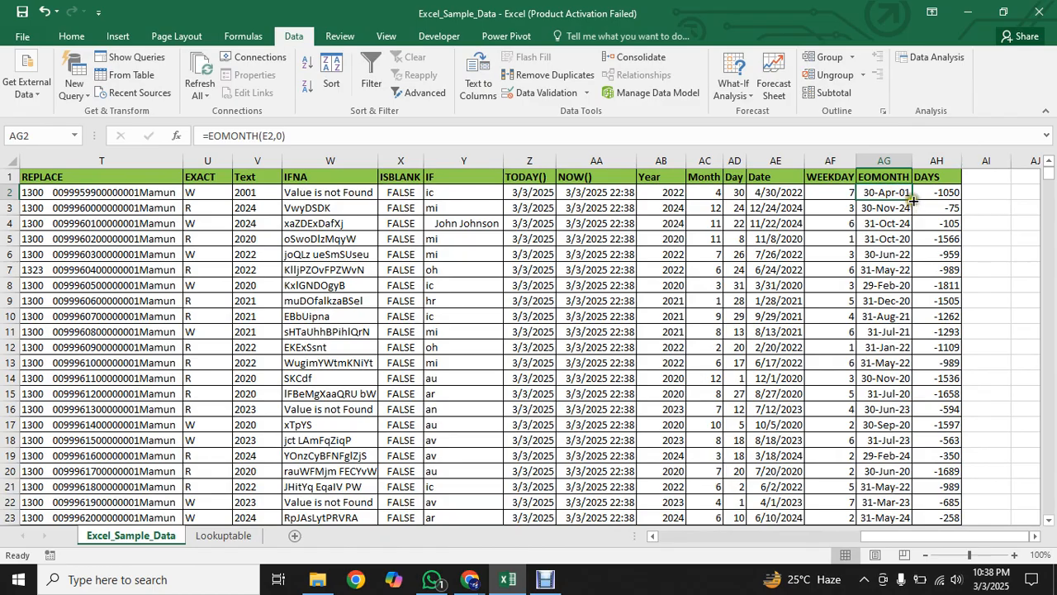
{"action": "double_click", "coordinate": [912, 199]}
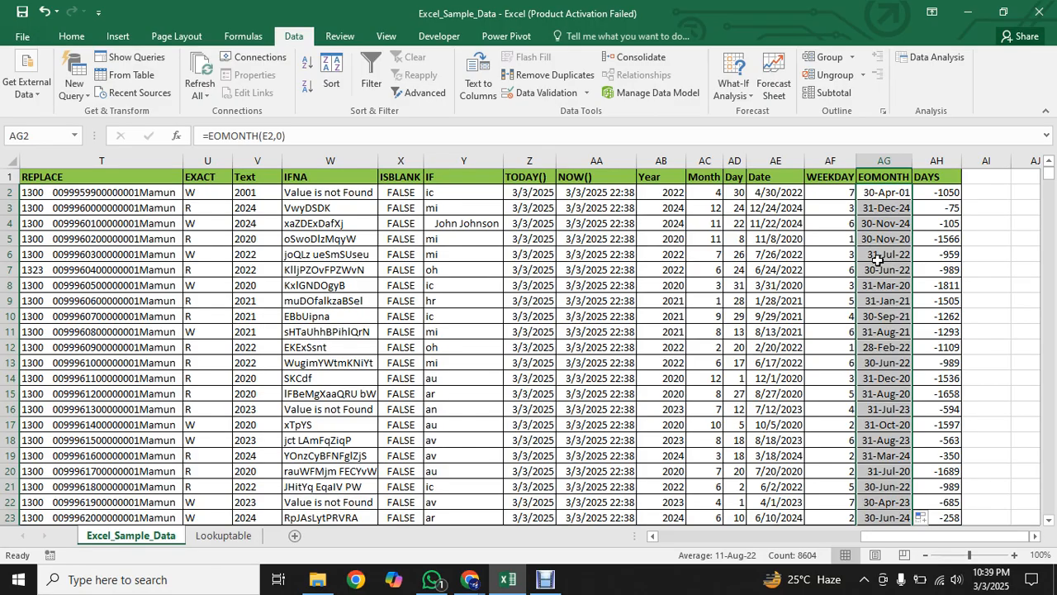
Step: Change the months argument of AG2's EOMONTH formula to 1 and fill the formula down the column
{"action": "left_click", "coordinate": [876, 194]}
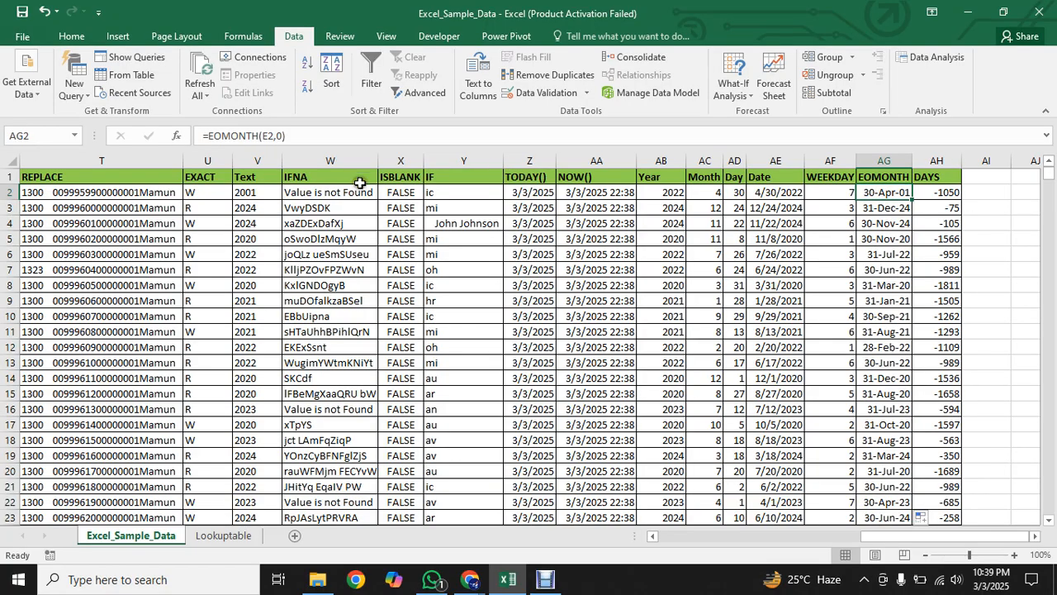
{"action": "left_click", "coordinate": [283, 135]}
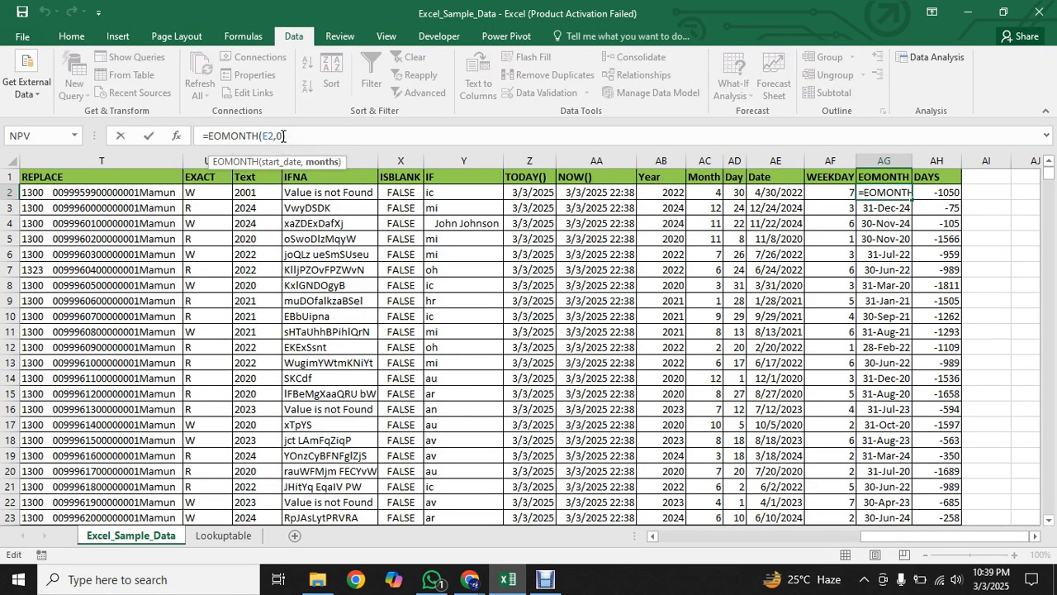
{"action": "key", "text": "BackSpace"}
{"action": "type", "text": "1"}
{"action": "key", "text": "Return"}
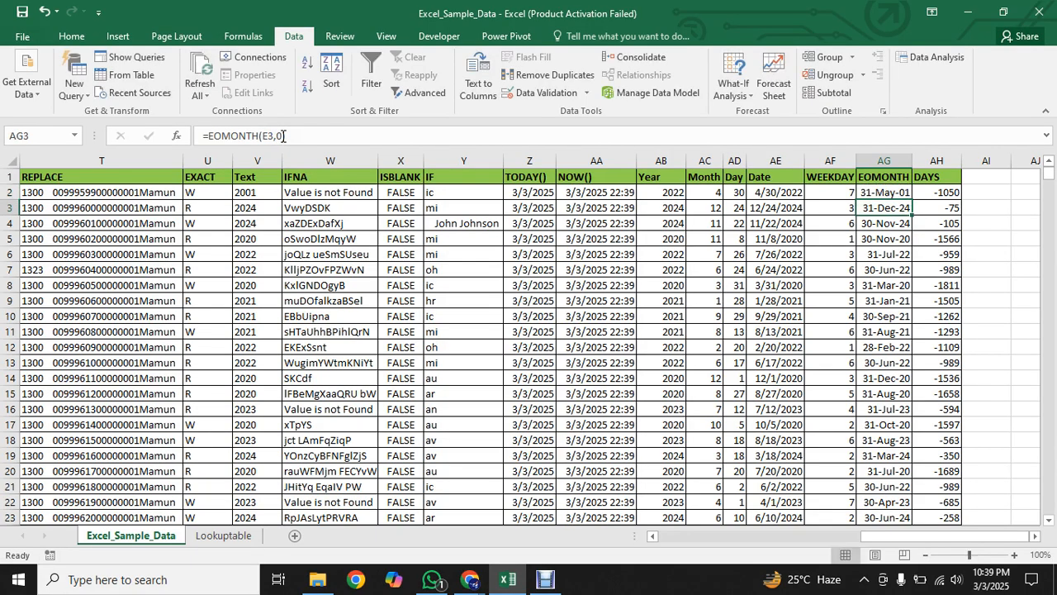
{"action": "left_click", "coordinate": [892, 192]}
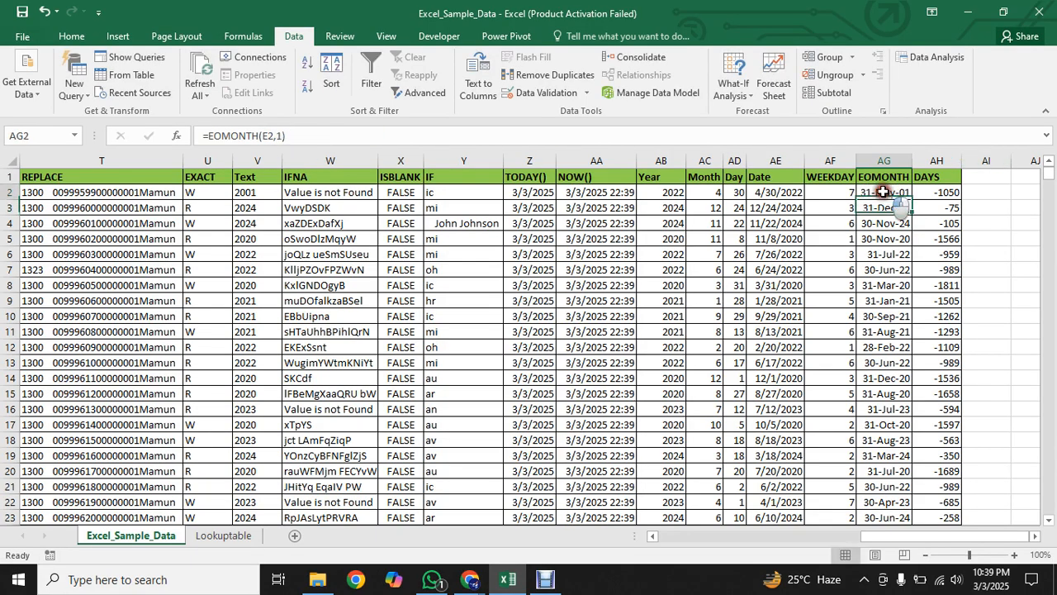
{"action": "double_click", "coordinate": [911, 199]}
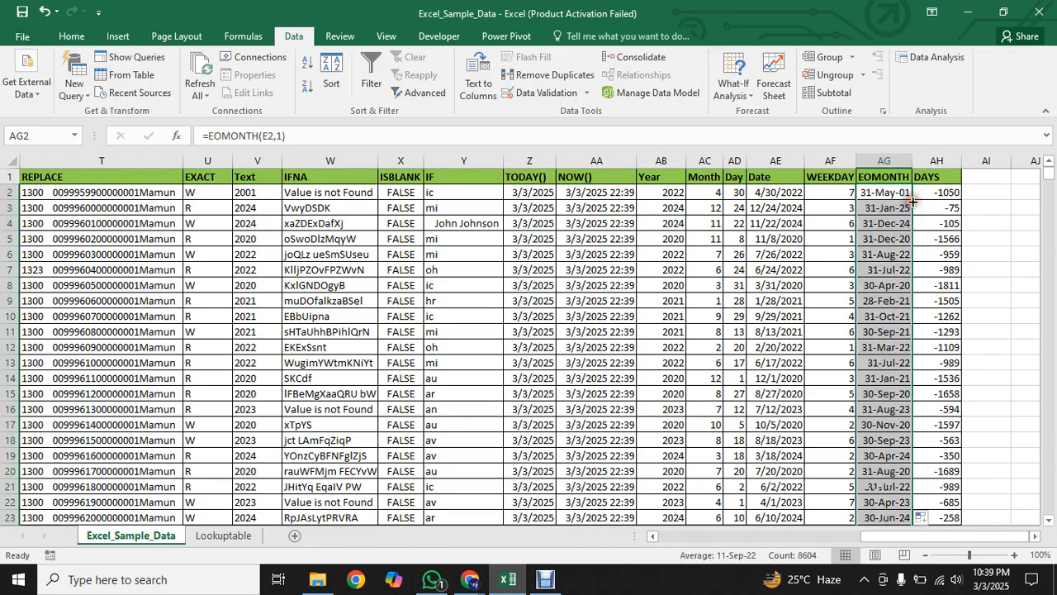
Step: Set the months argument in AG2 to 6, giving =EOMONTH(E2,6), and fill it down the EOMONTH column
{"action": "left_click", "coordinate": [279, 134]}
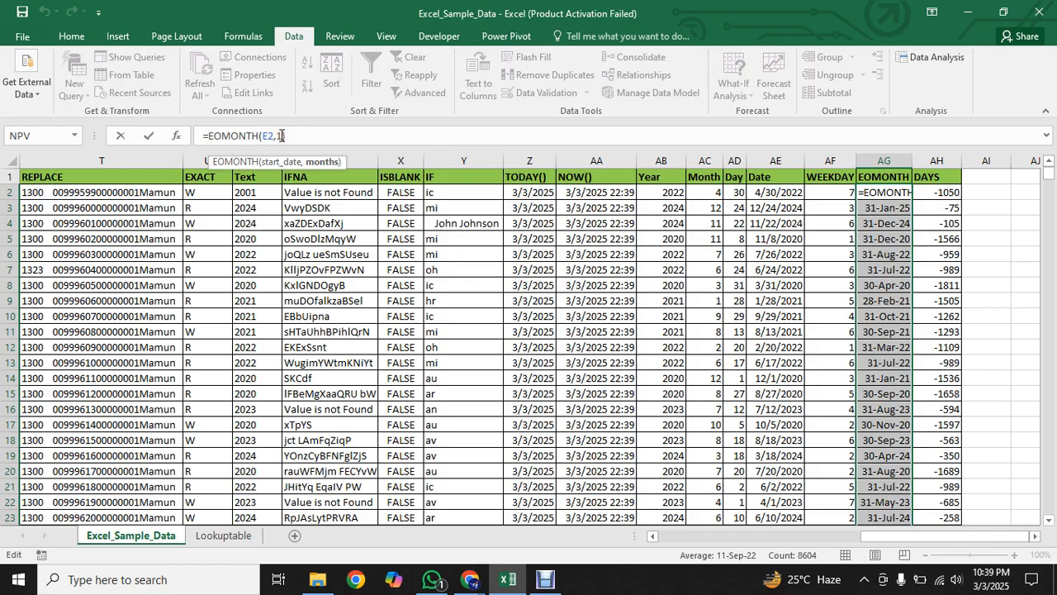
{"action": "key", "text": "BackSpace"}
{"action": "type", "text": "2"}
{"action": "key", "text": "BackSpace"}
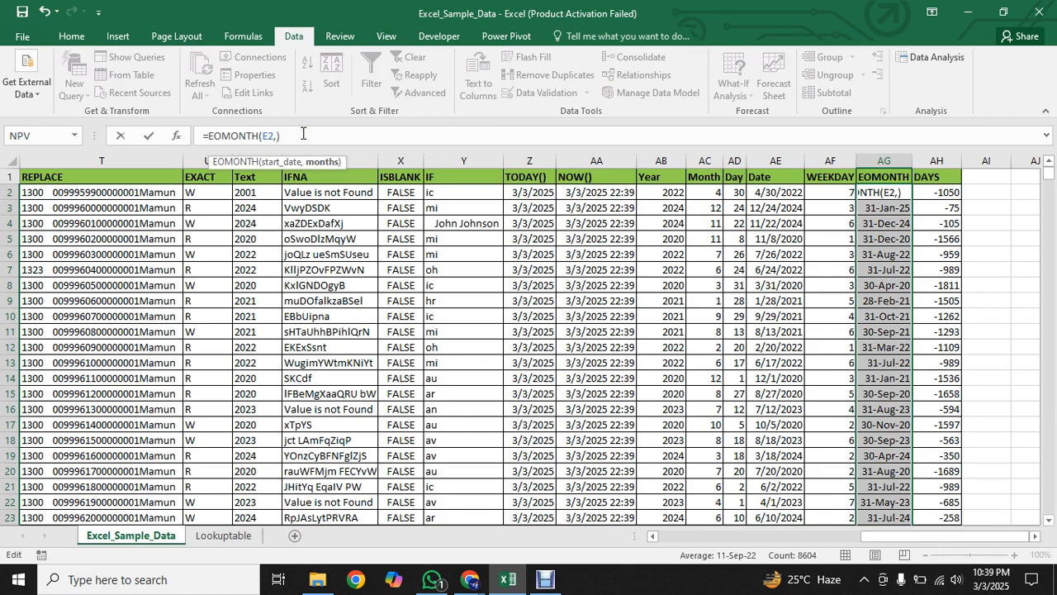
{"action": "type", "text": "6"}
{"action": "key", "text": "Return"}
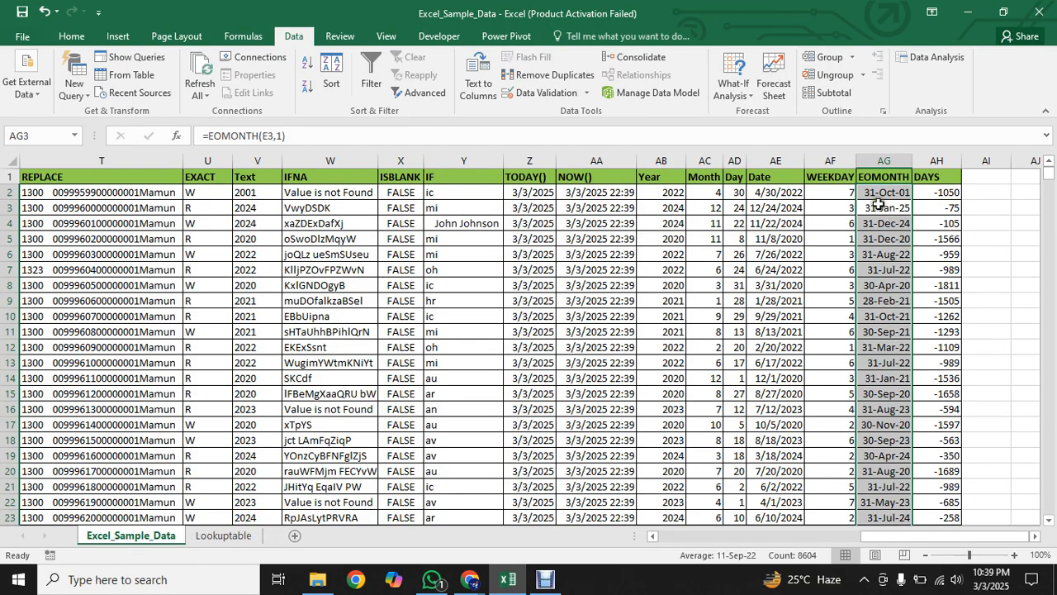
{"action": "left_click", "coordinate": [882, 194]}
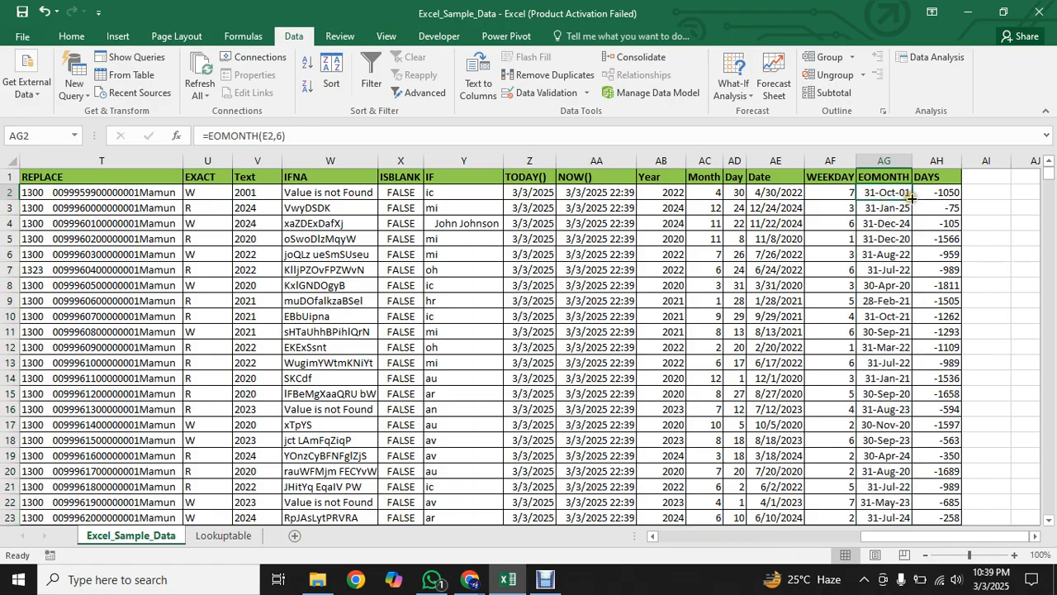
{"action": "double_click", "coordinate": [912, 199]}
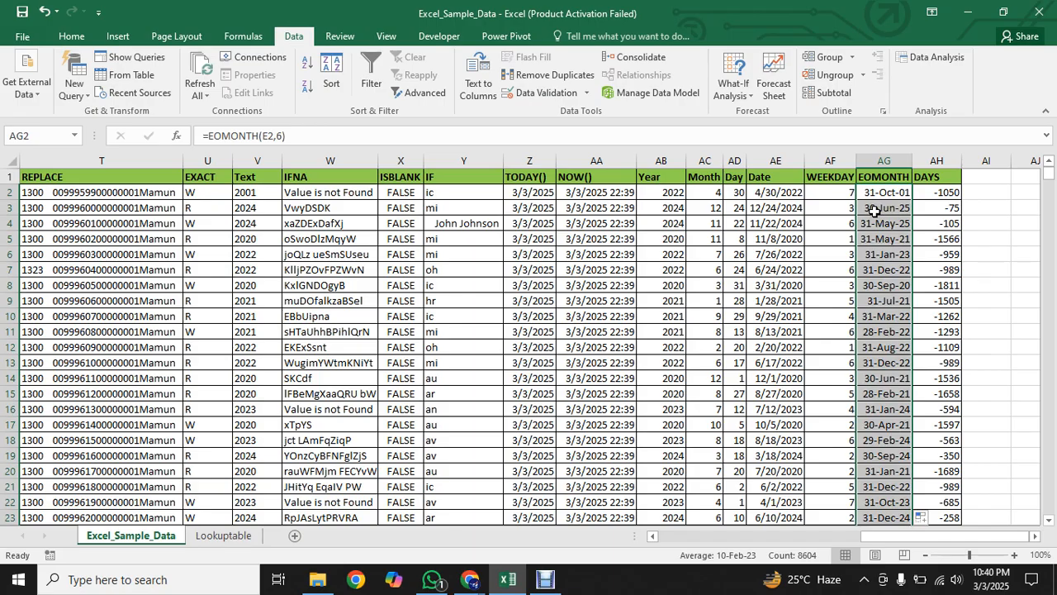
Step: Edit AG2 to =EOMONTH(E2,-1) for the previous month's end and fill it down the EOMONTH column
{"action": "left_click", "coordinate": [881, 191]}
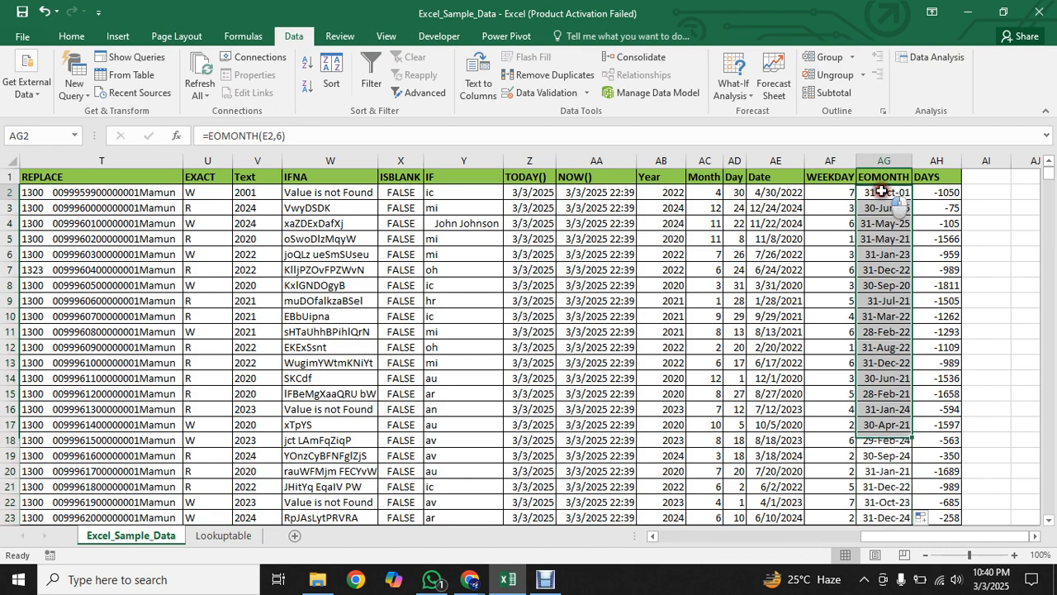
{"action": "left_click", "coordinate": [280, 135]}
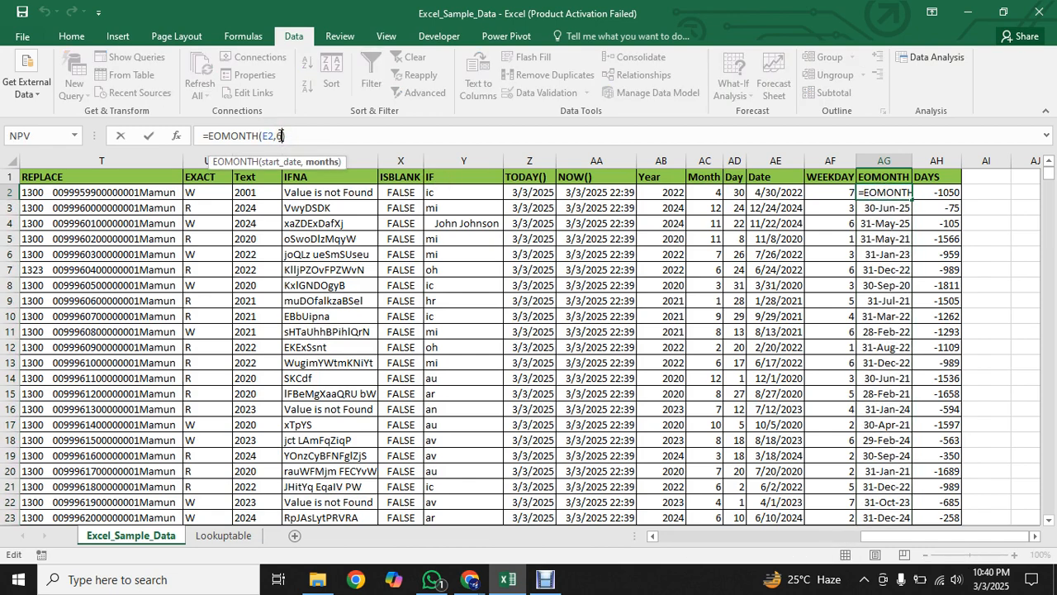
{"action": "key", "text": "BackSpace"}
{"action": "type", "text": "-1"}
{"action": "key", "text": "Return"}
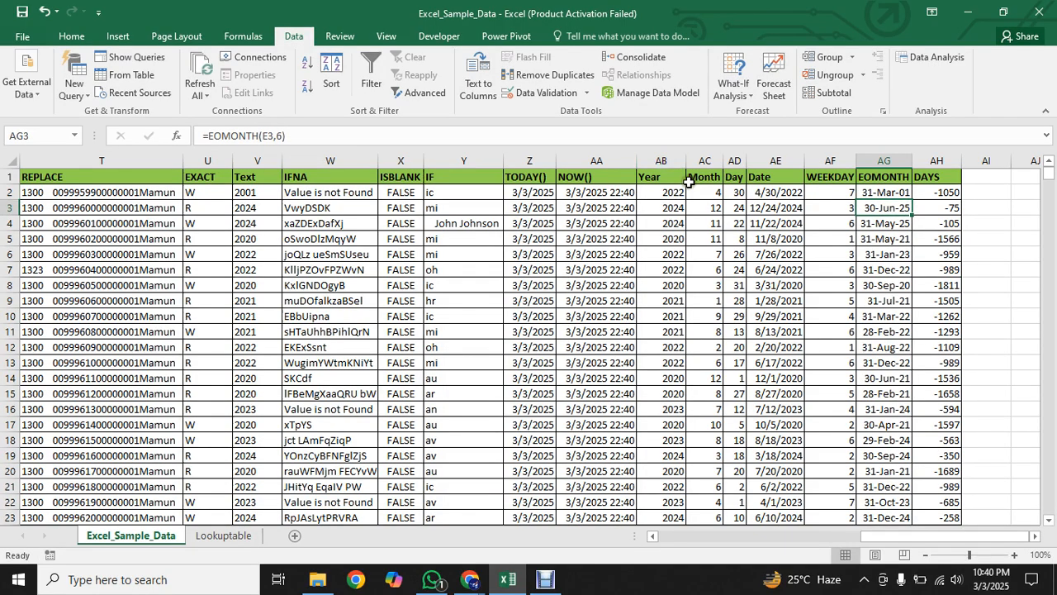
{"action": "left_click", "coordinate": [888, 192]}
{"action": "double_click", "coordinate": [911, 199]}
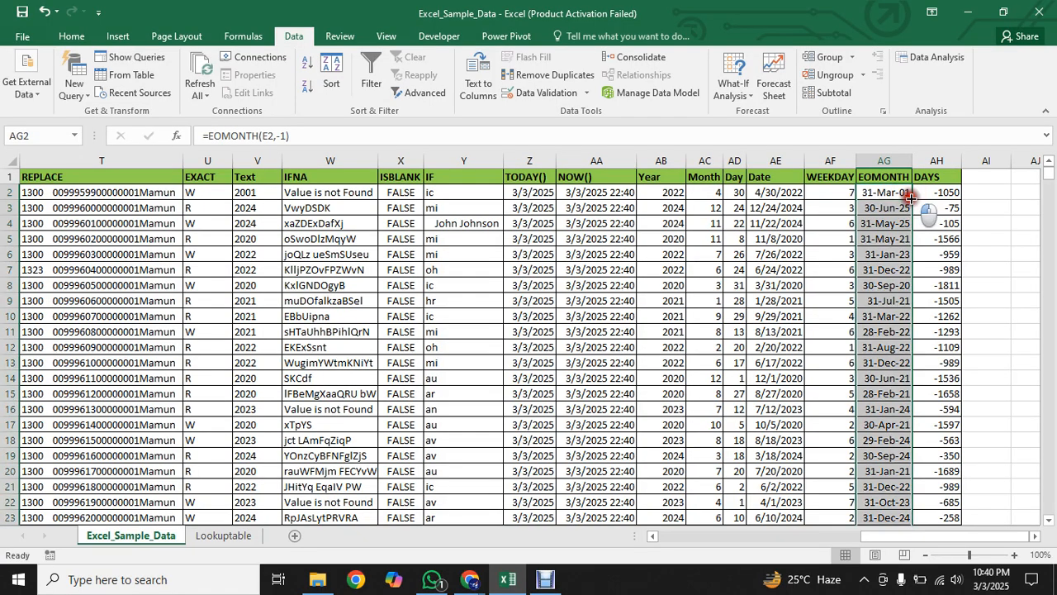
Step: Change AG2's formula to =EOMONTH(E2,-3) for the month end three months earlier, and select AG2 again
{"action": "left_click", "coordinate": [283, 136]}
{"action": "key", "text": "BackSpace"}
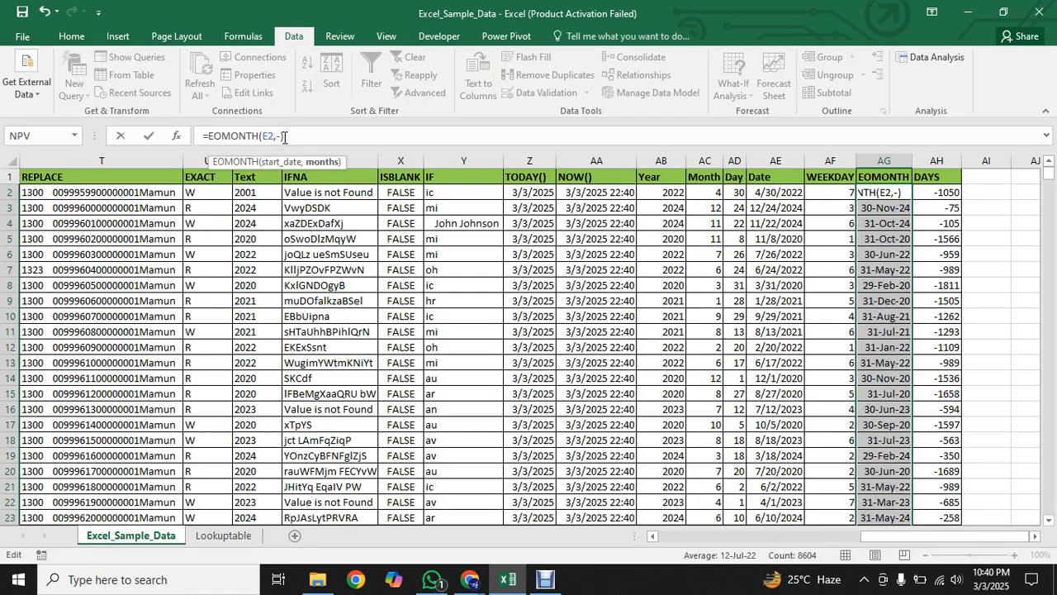
{"action": "type", "text": "3"}
{"action": "key", "text": "Return"}
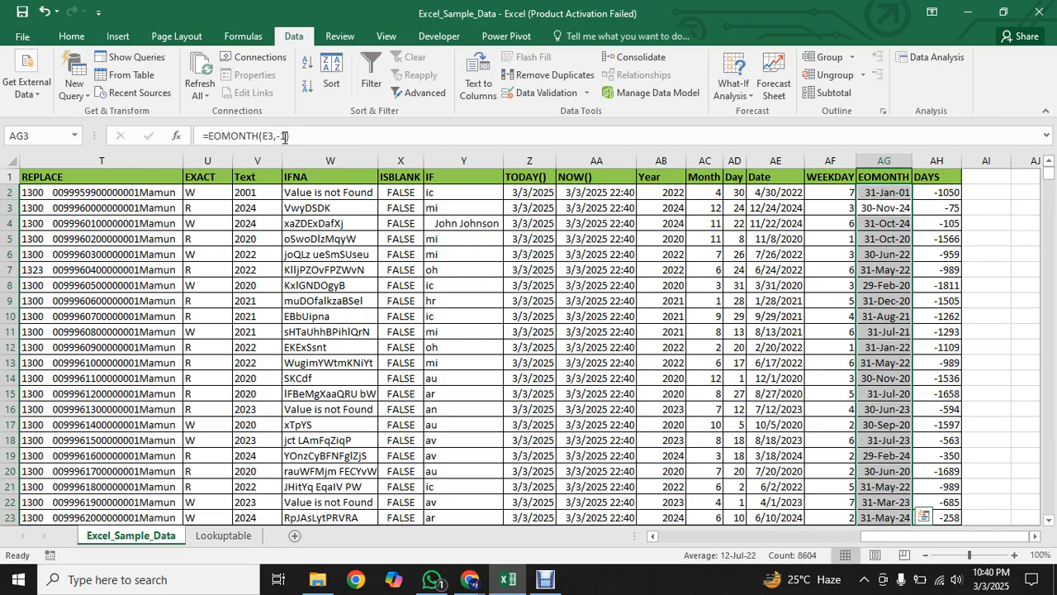
{"action": "left_click", "coordinate": [896, 192]}
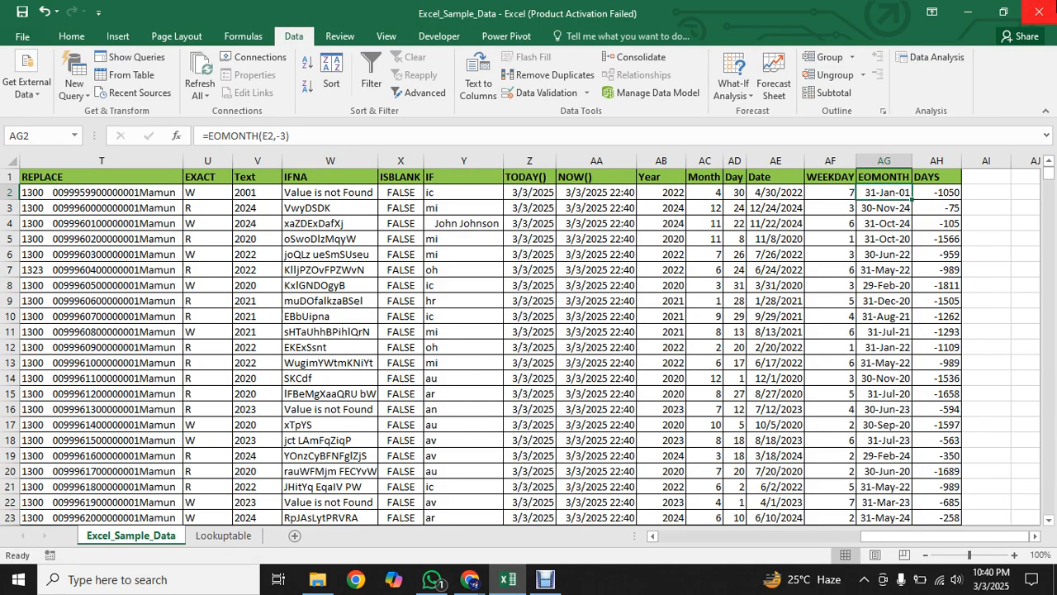
Step: Fill AG2's EOMONTH formula down the whole column and select the first NOW() cell, AA2
{"action": "double_click", "coordinate": [910, 201]}
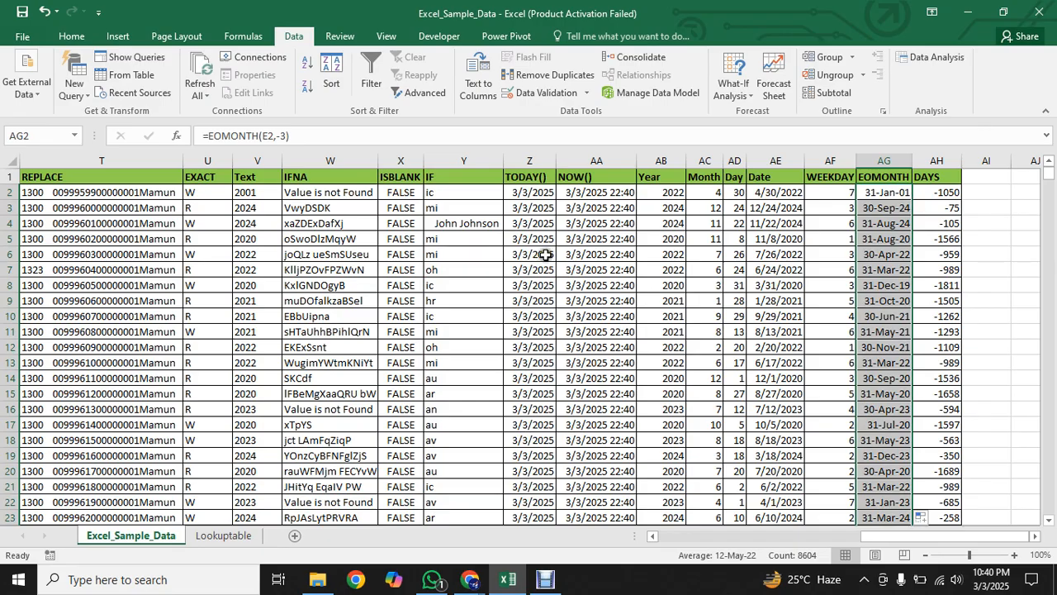
{"action": "left_click", "coordinate": [589, 196]}
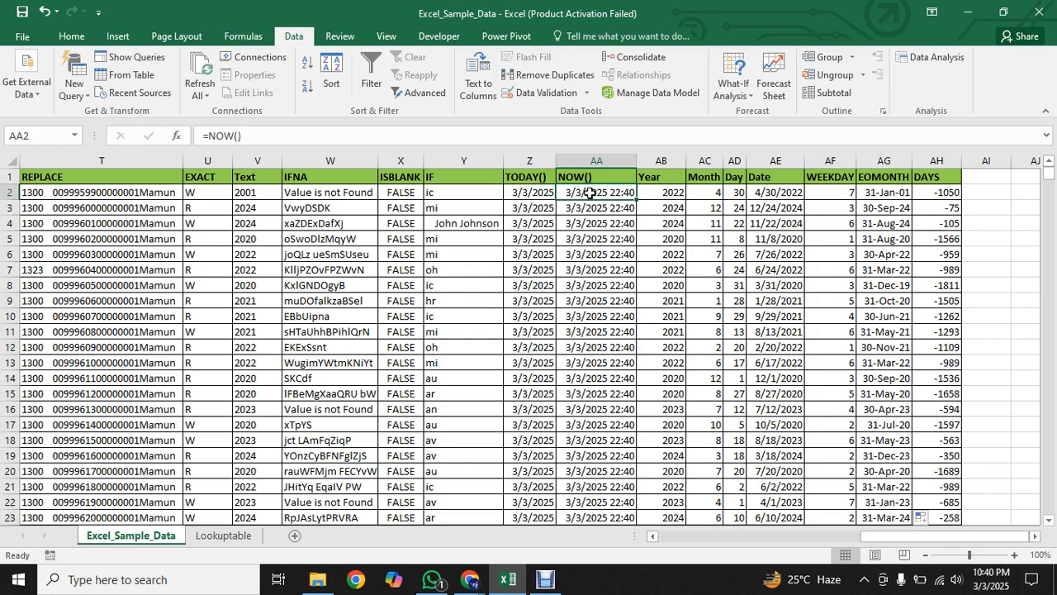
Step: Replace the value in AB2 with =YEAR(AG2) and fill the formula down the Year column
{"action": "left_click", "coordinate": [663, 193]}
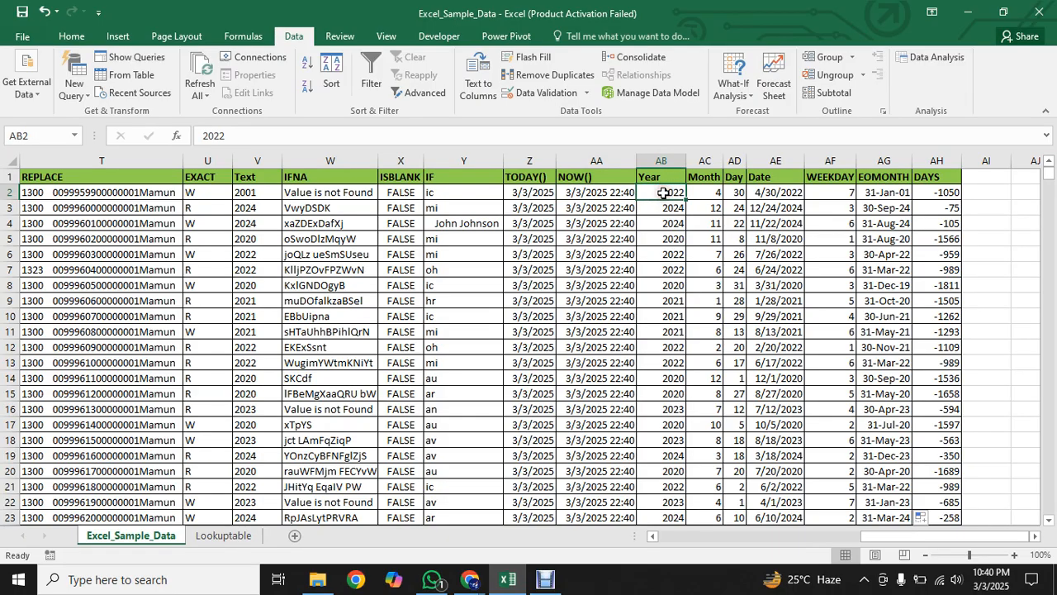
{"action": "type", "text": "-"}
{"action": "key", "text": "BackSpace"}
{"action": "type", "text": "="}
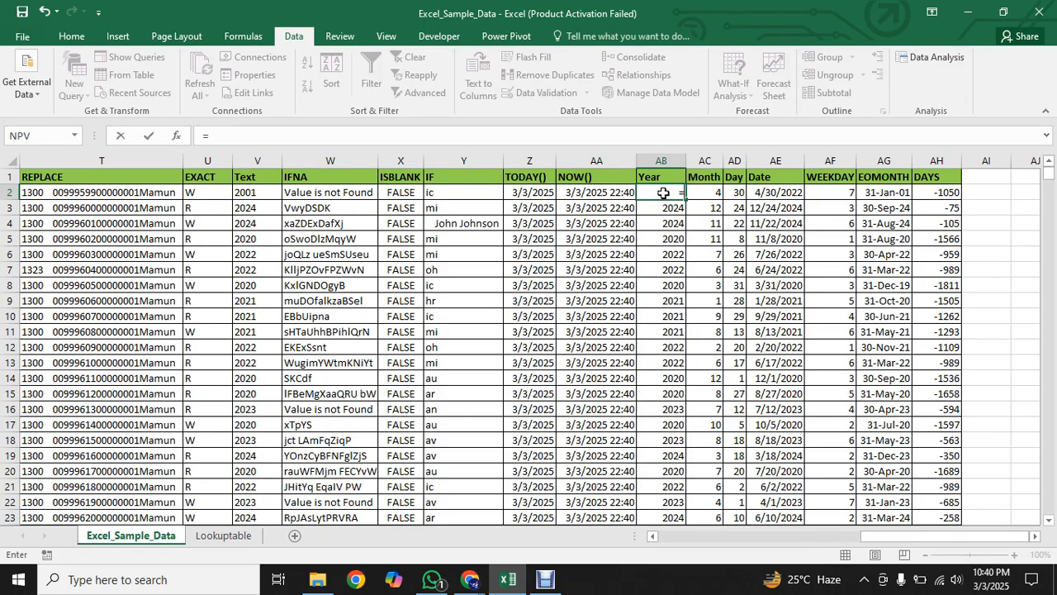
{"action": "type", "text": "year"}
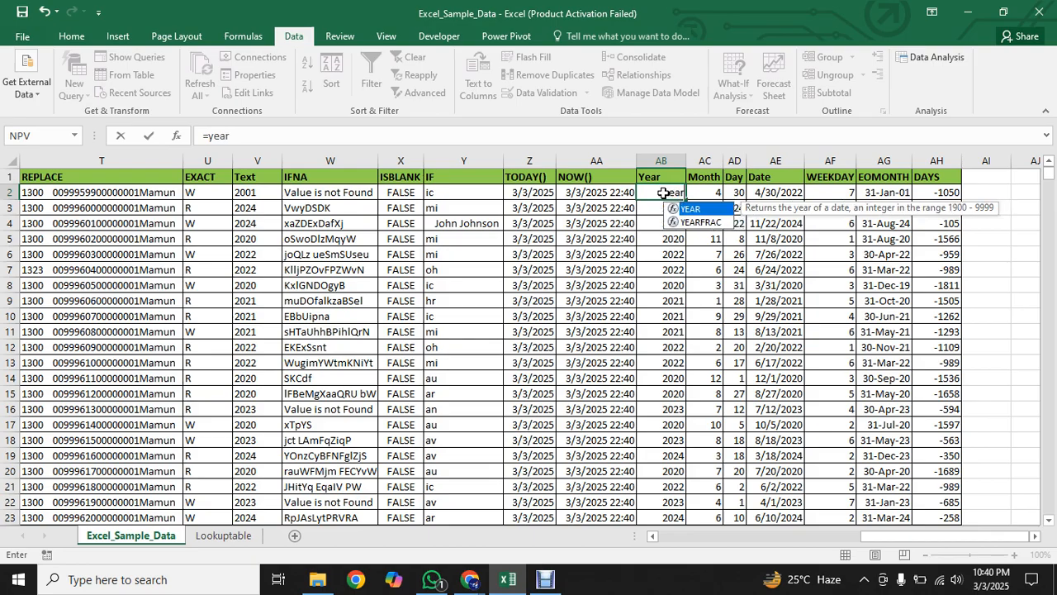
{"action": "key", "text": "Tab"}
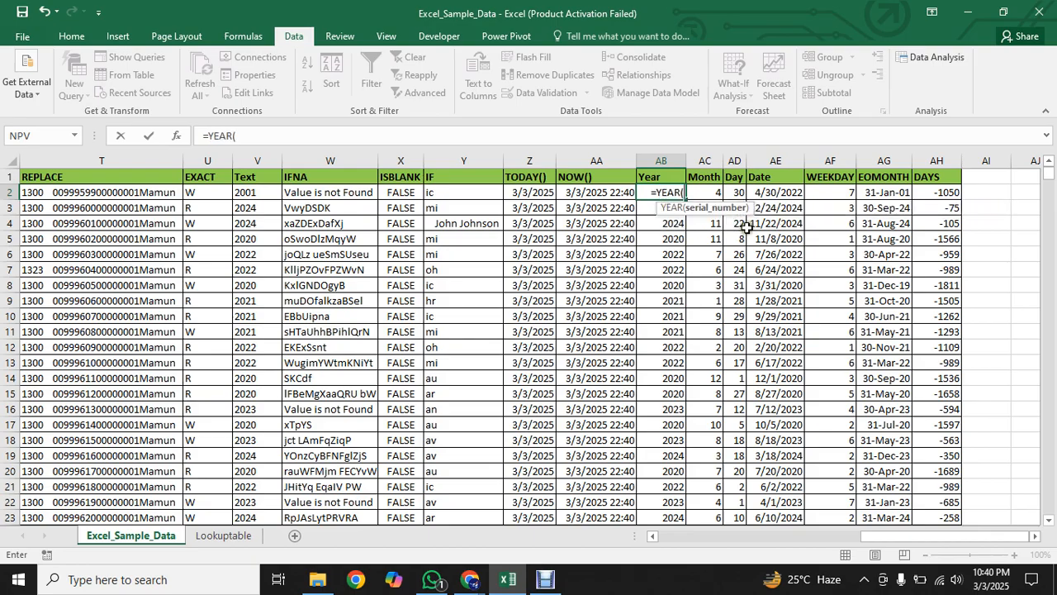
{"action": "left_click", "coordinate": [881, 193]}
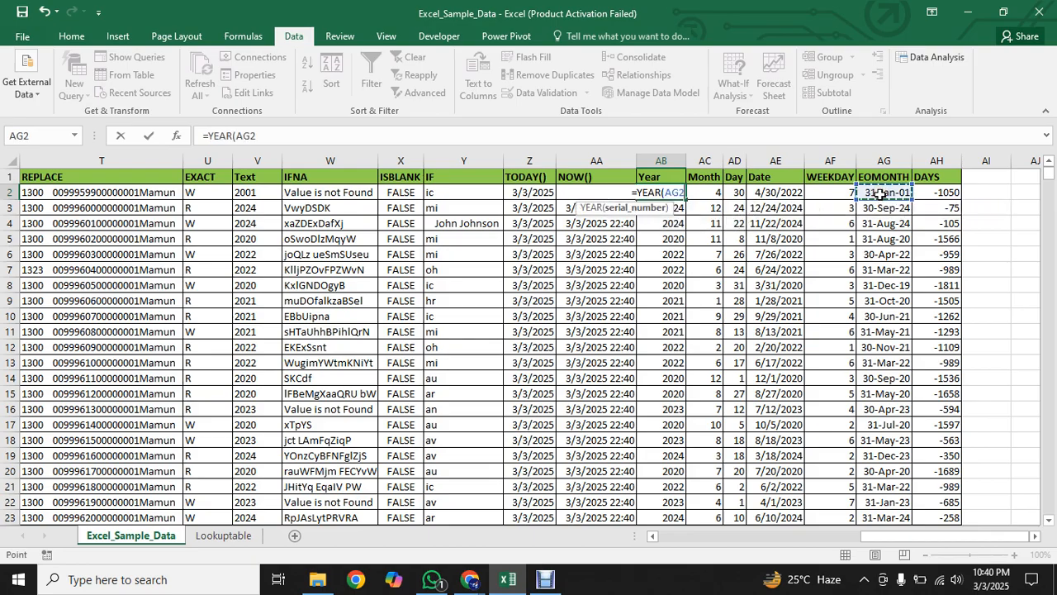
{"action": "type", "text": ")"}
{"action": "key", "text": "Return"}
{"action": "left_click", "coordinate": [662, 192]}
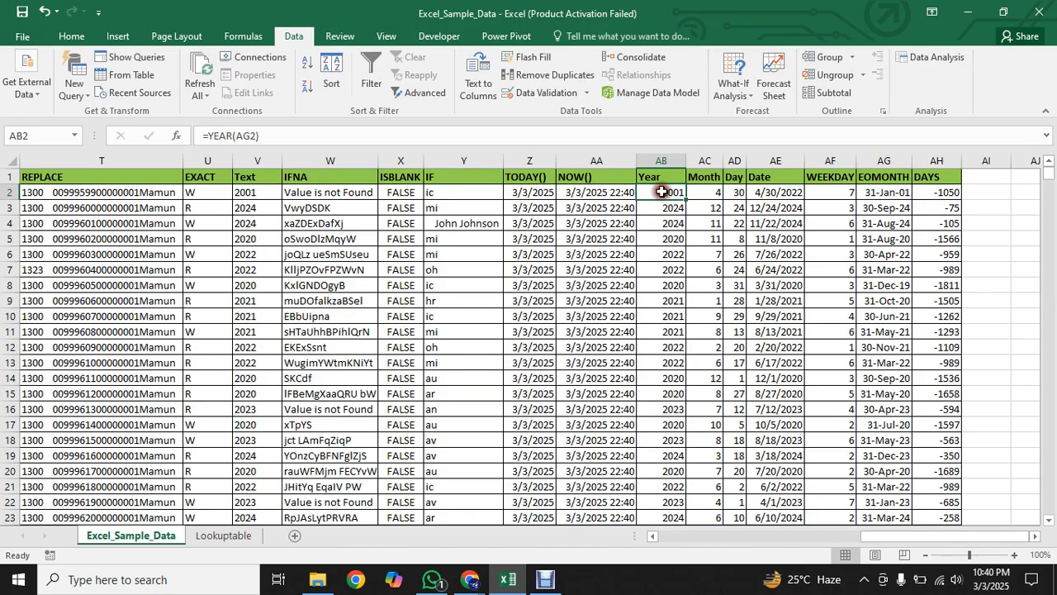
{"action": "double_click", "coordinate": [686, 199]}
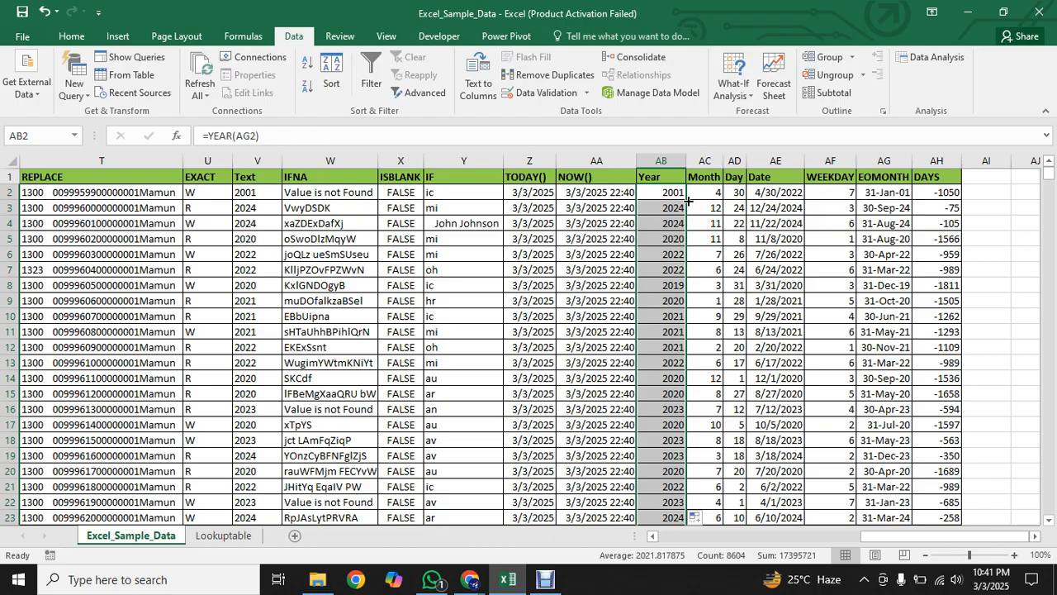
Step: Enter =WEEKDAY(AG2,1) in AF2, using the return type that numbers Sunday as 1 through Saturday as 7
{"action": "left_click", "coordinate": [714, 193]}
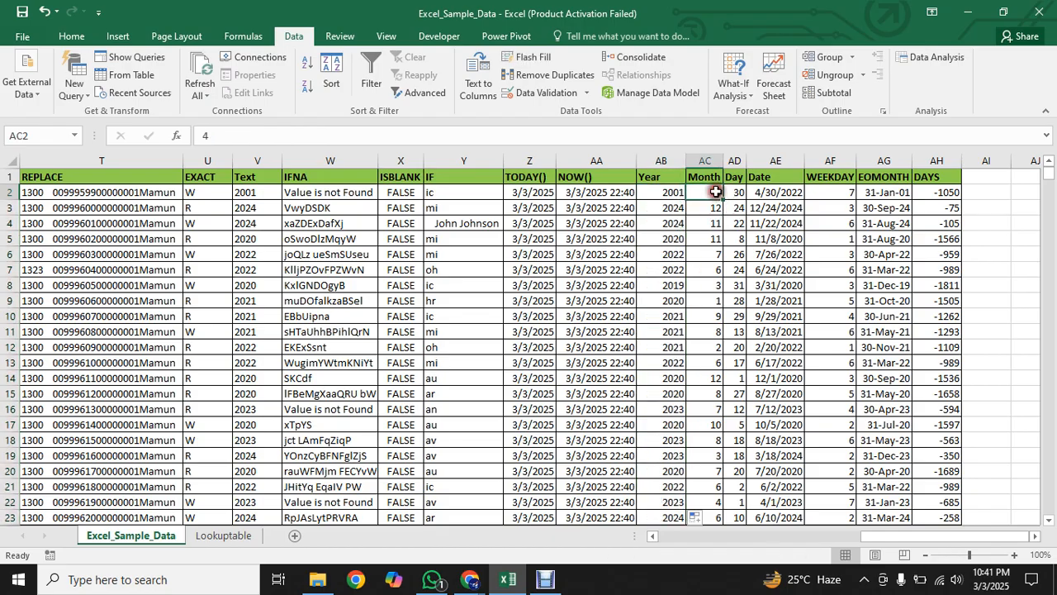
{"action": "left_click", "coordinate": [758, 193]}
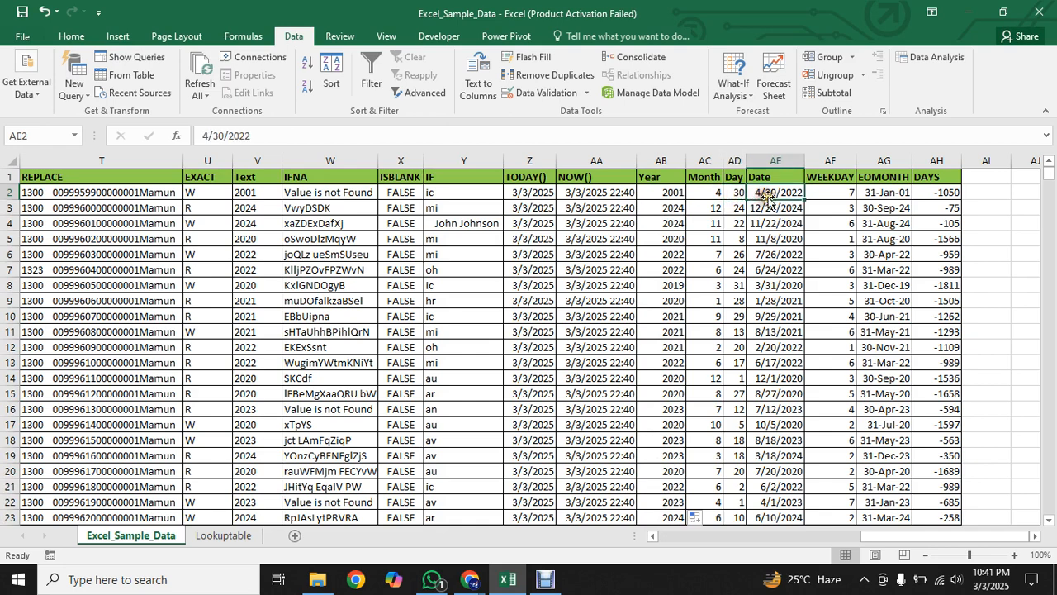
{"action": "left_click", "coordinate": [823, 195]}
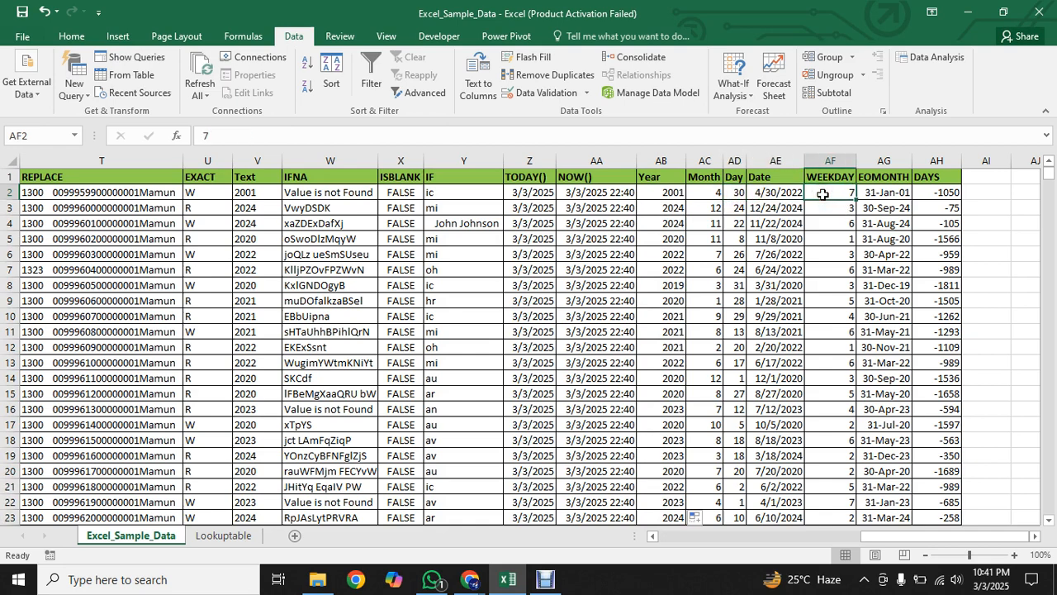
{"action": "type", "text": "="}
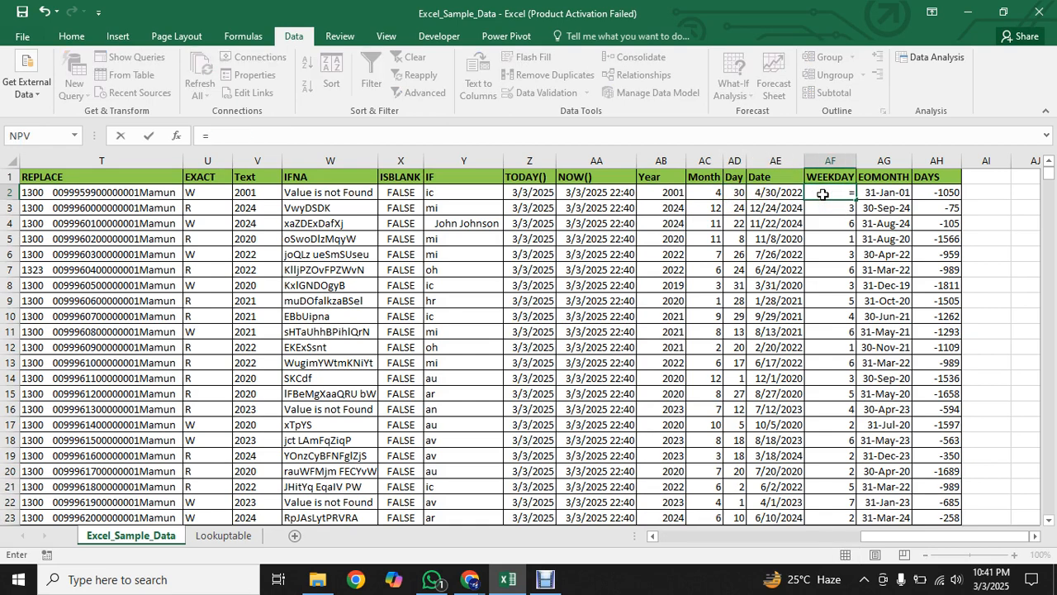
{"action": "type", "text": "w"}
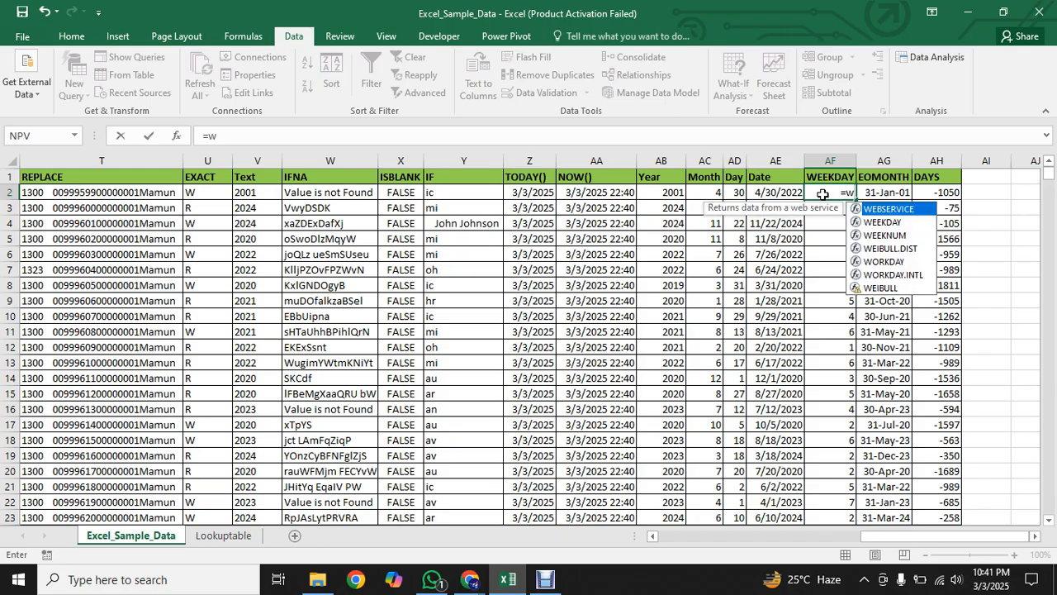
{"action": "type", "text": "e"}
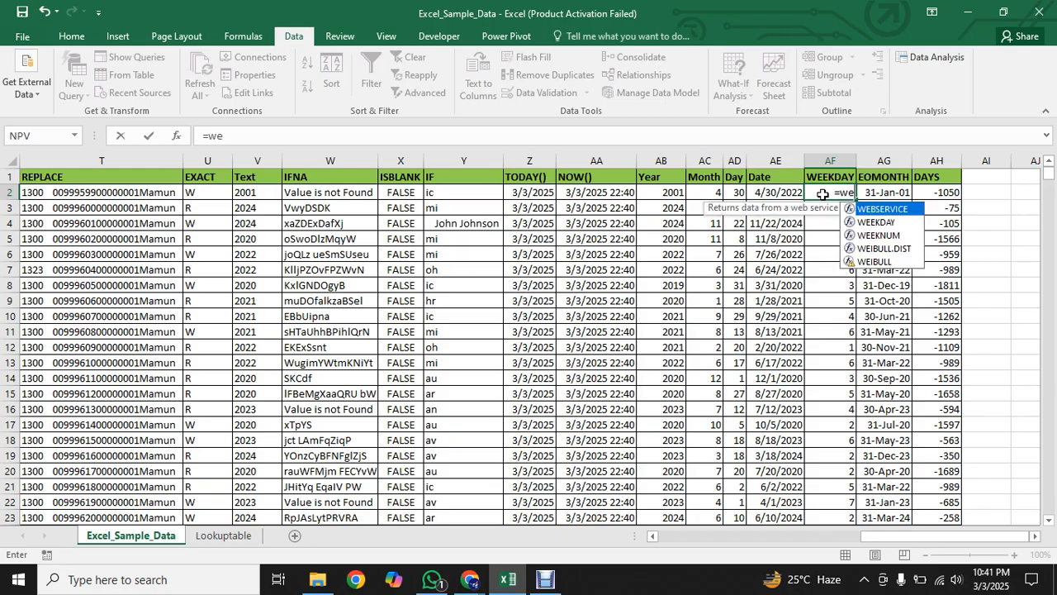
{"action": "double_click", "coordinate": [880, 223]}
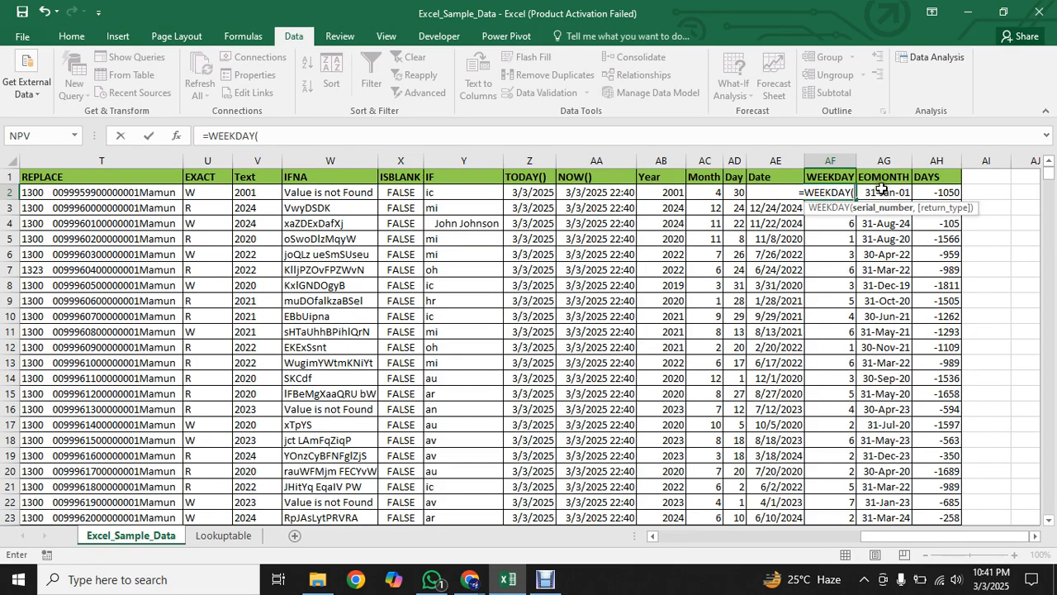
{"action": "left_click", "coordinate": [882, 190]}
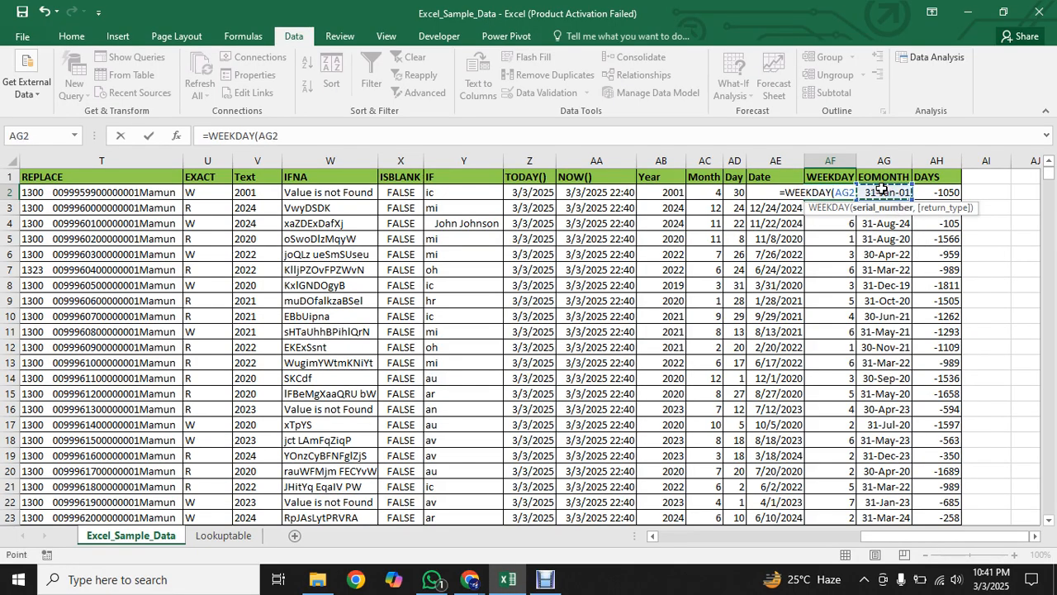
{"action": "type", "text": ","}
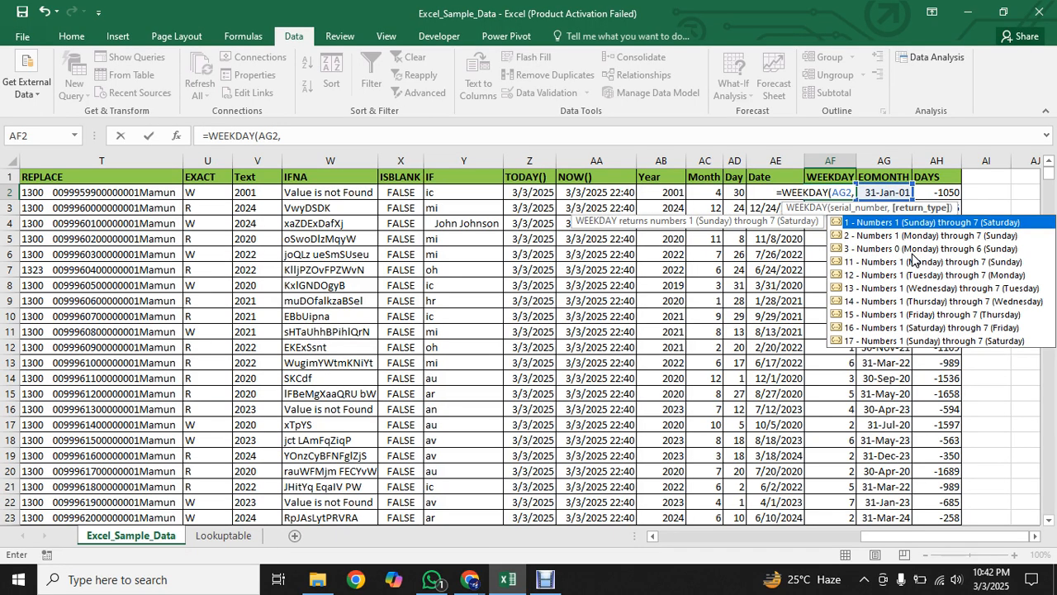
{"action": "type", "text": "1"}
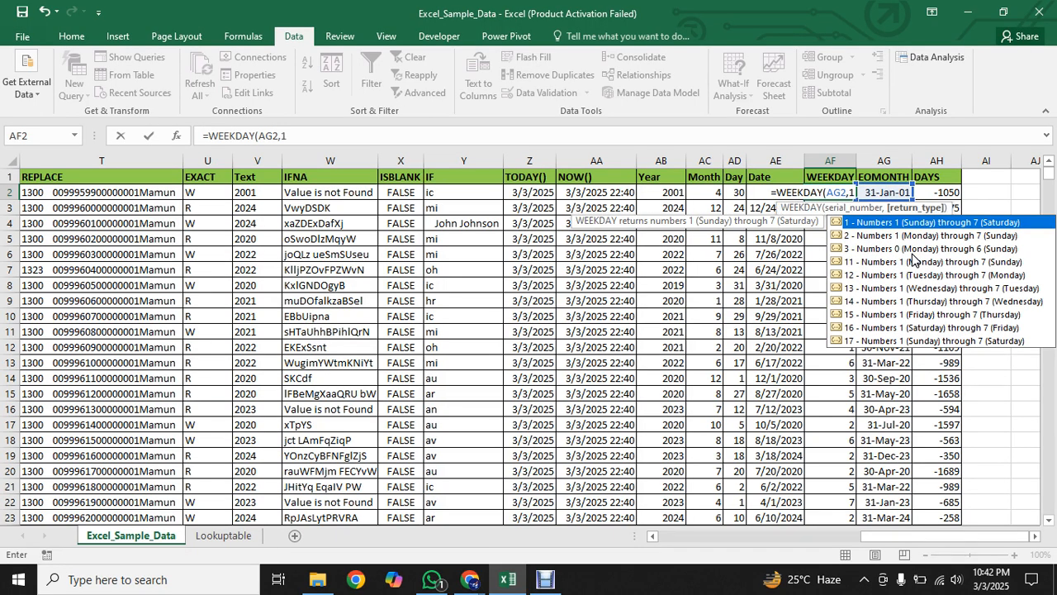
{"action": "type", "text": ")"}
{"action": "key", "text": "Return"}
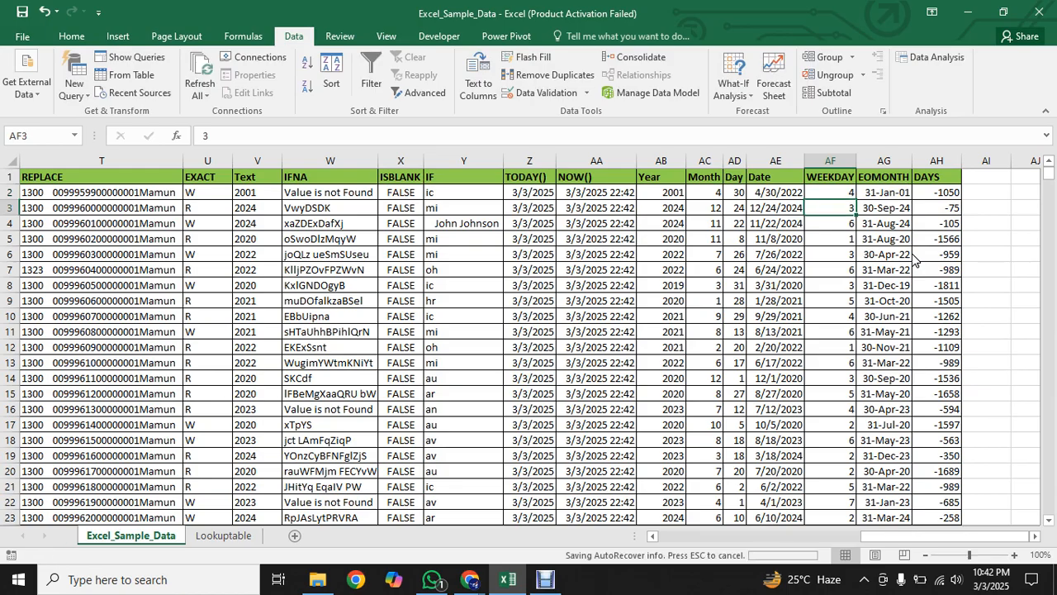
Step: Fill AF2's WEEKDAY formula down the whole WEEKDAY column
{"action": "left_click", "coordinate": [828, 191]}
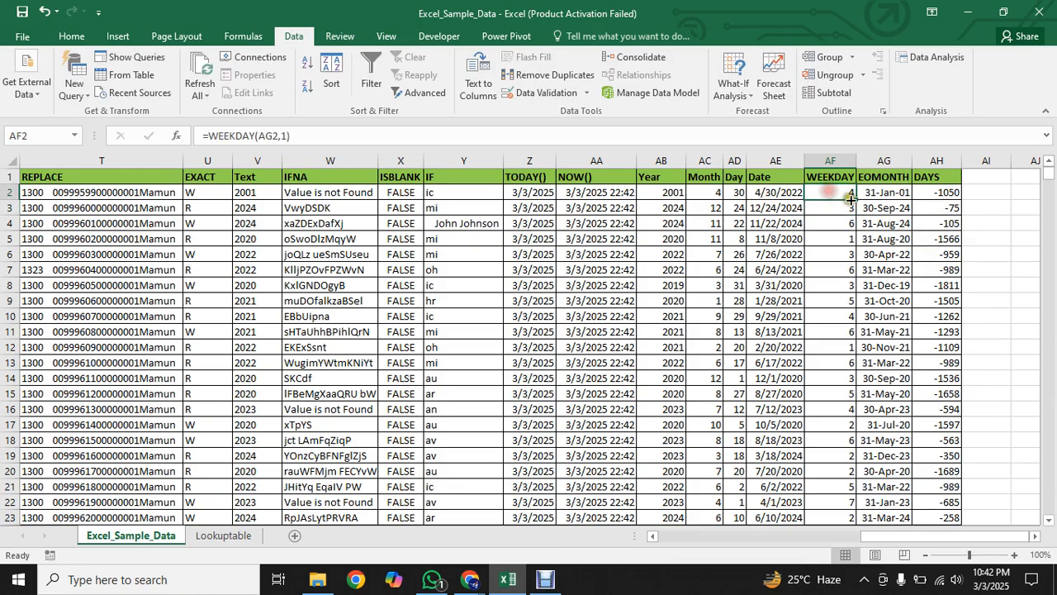
{"action": "left_click_drag", "start_coordinate": [856, 199], "coordinate": [856, 198]}
{"action": "double_click", "coordinate": [855, 198]}
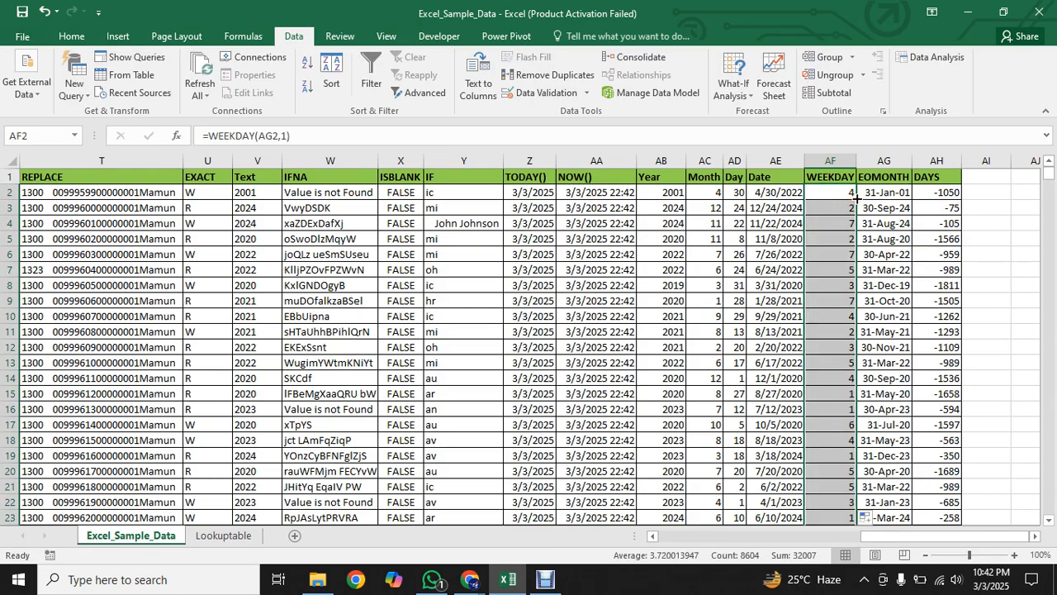
Step: Change the format in V2's TEXT formula to "dddd" for day names and fill it down the Text column
{"action": "left_click", "coordinate": [265, 193]}
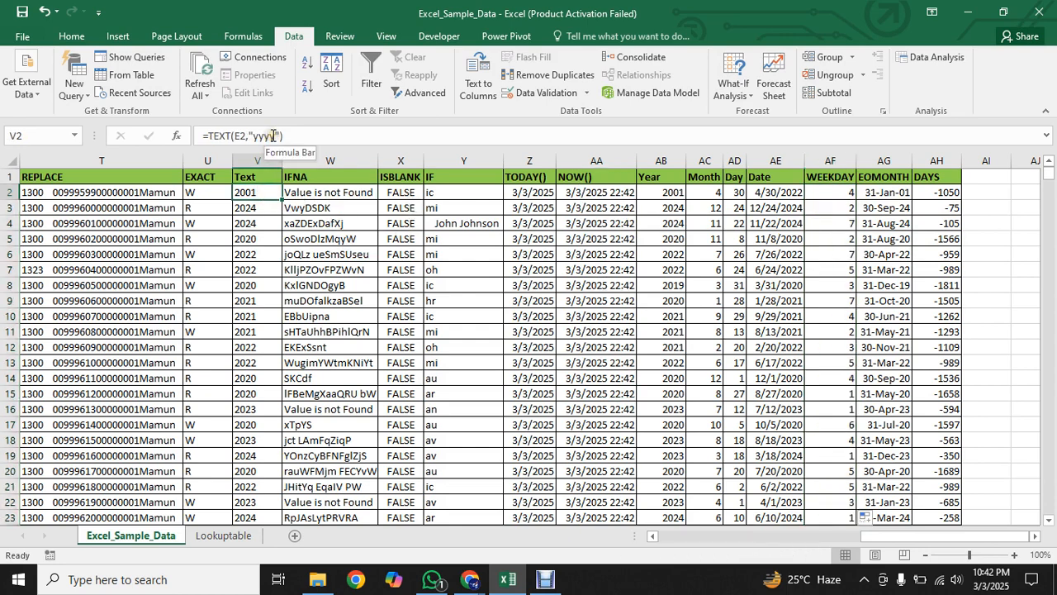
{"action": "left_click", "coordinate": [274, 136]}
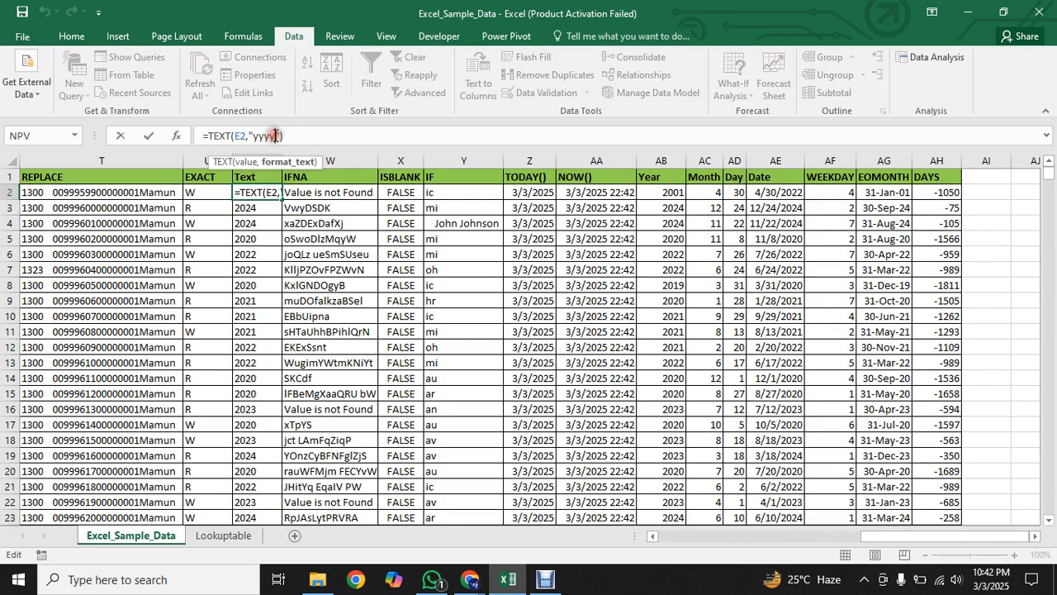
{"action": "key", "text": "BackSpace"}
{"action": "key", "text": "BackSpace"}
{"action": "key", "text": "BackSpace"}
{"action": "key", "text": "BackSpace"}
{"action": "type", "text": "dddd"}
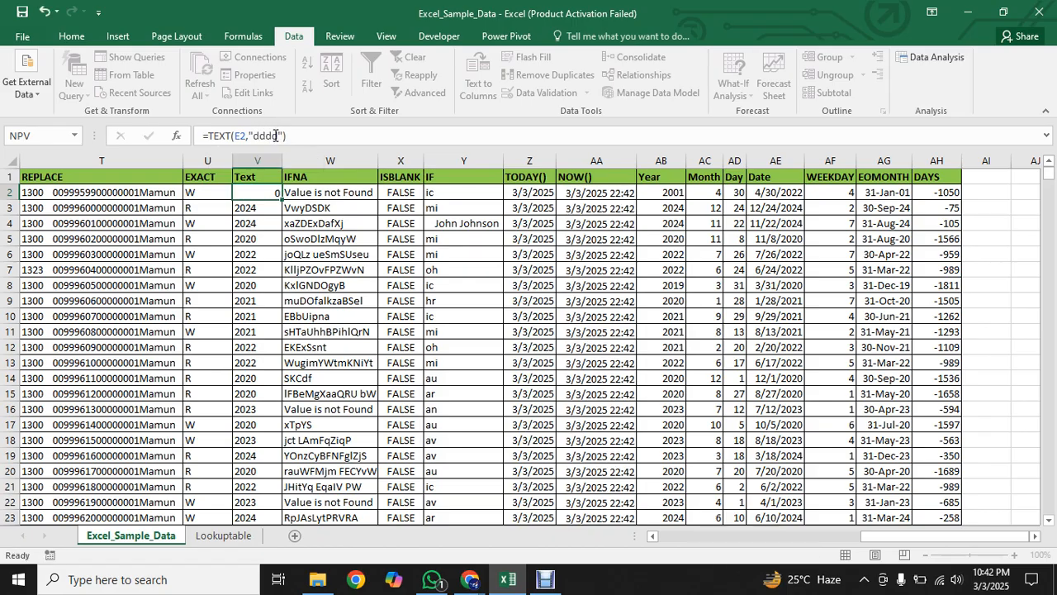
{"action": "left_click", "coordinate": [273, 207]}
{"action": "left_click", "coordinate": [254, 193]}
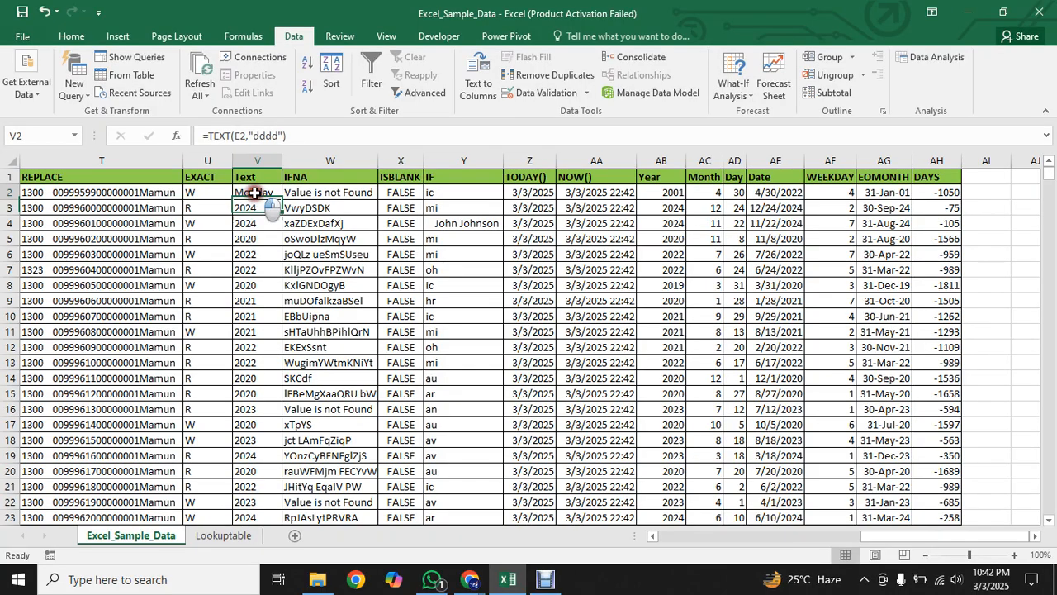
{"action": "double_click", "coordinate": [281, 199]}
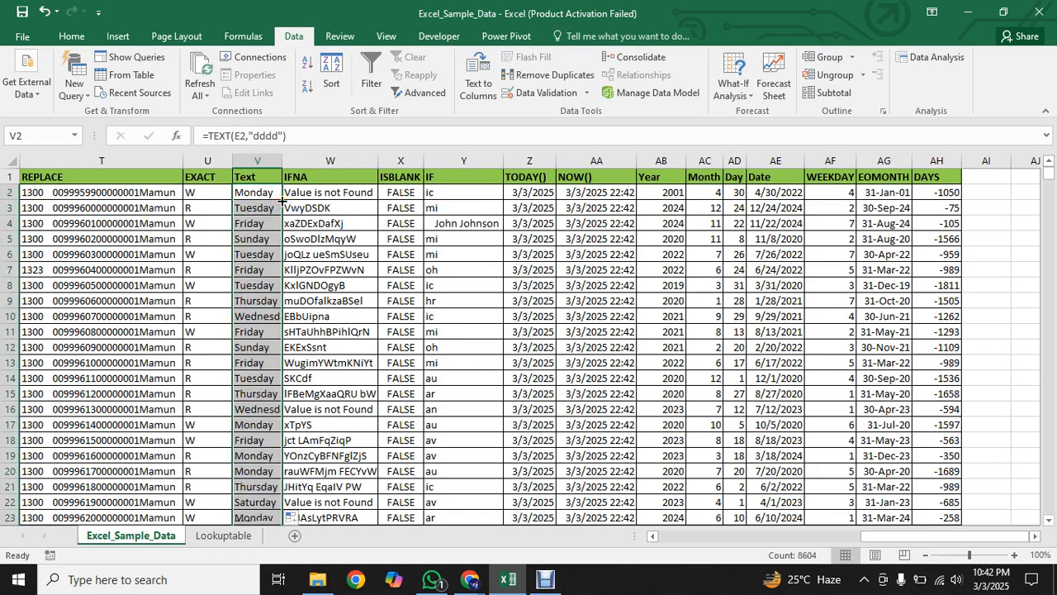
Step: Point V2's formula at the EOMONTH date, =TEXT(AG2,"dddd"), fill it down, and widen column V to fit the day names
{"action": "left_click", "coordinate": [877, 193]}
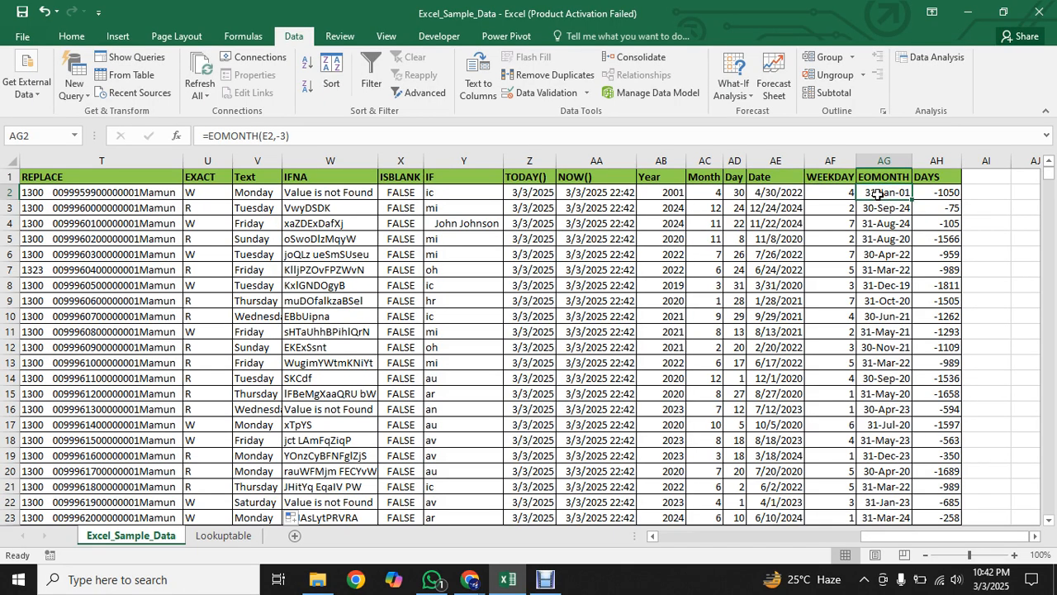
{"action": "left_click", "coordinate": [254, 193]}
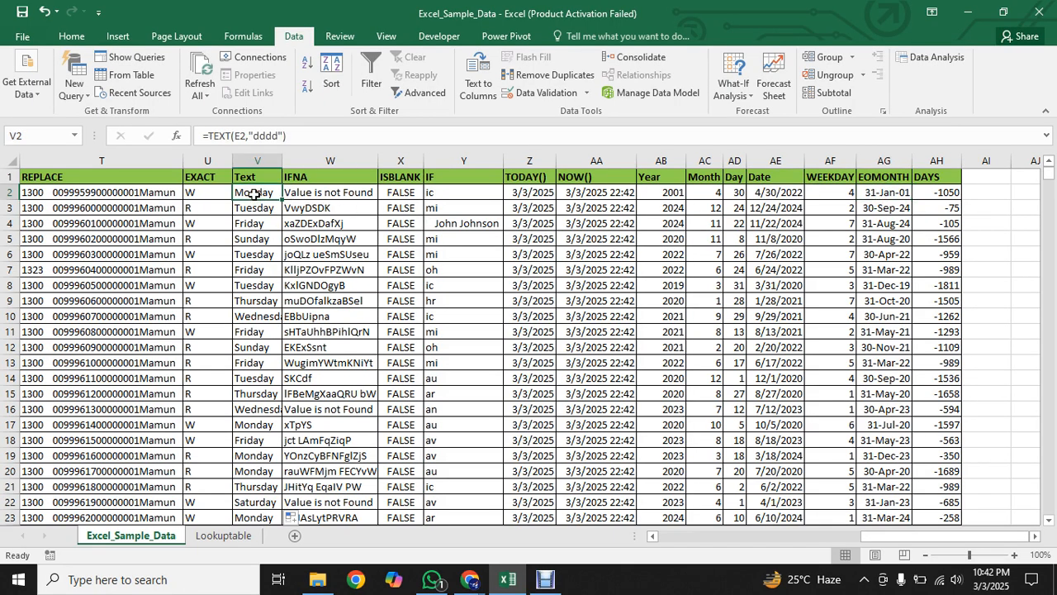
{"action": "left_click", "coordinate": [242, 137]}
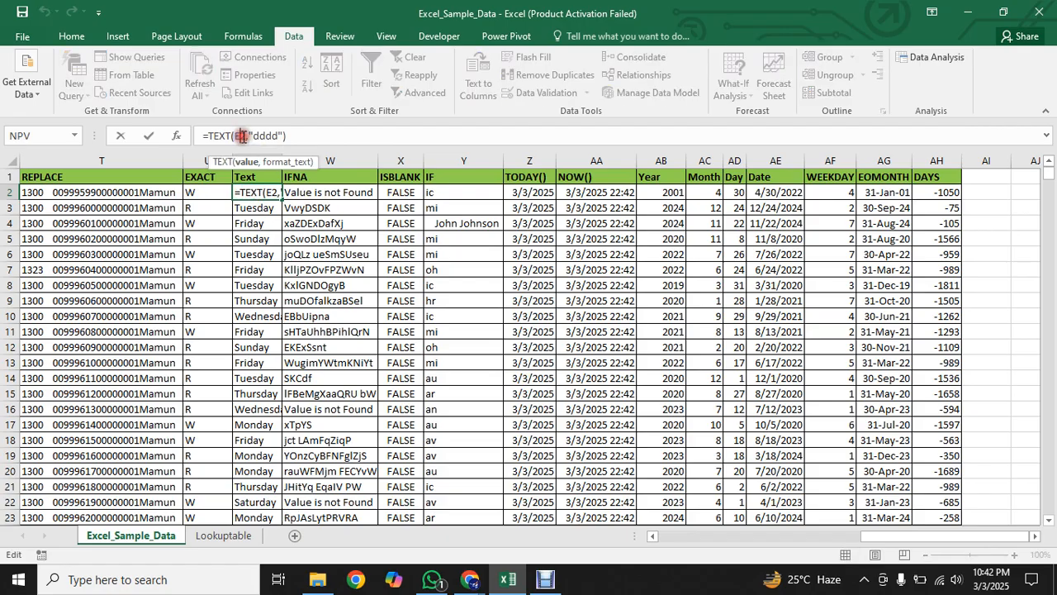
{"action": "key", "text": "BackSpace"}
{"action": "type", "text": "A"}
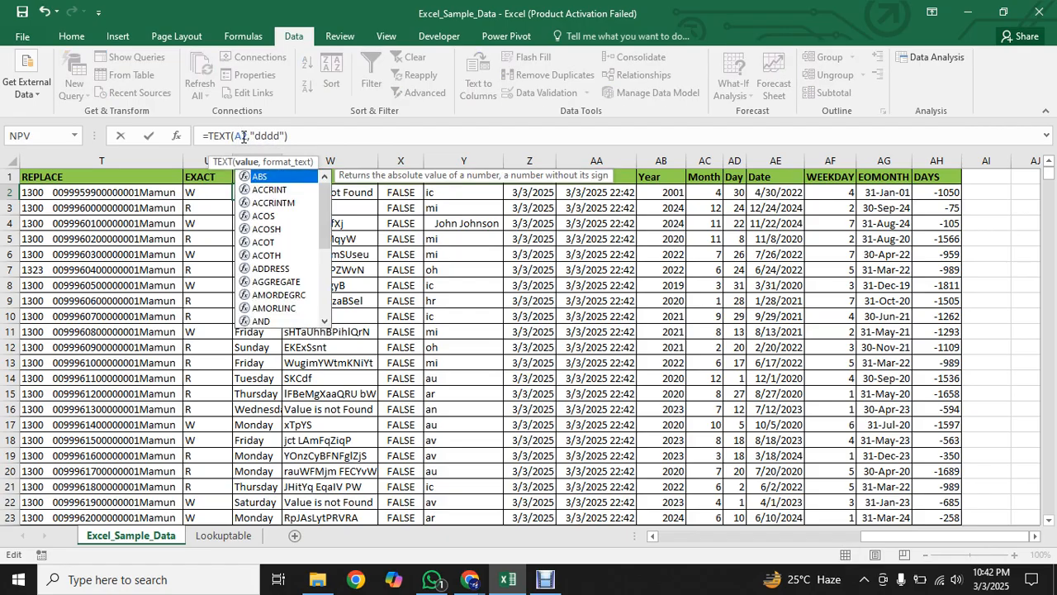
{"action": "type", "text": "G2"}
{"action": "key", "text": "Return"}
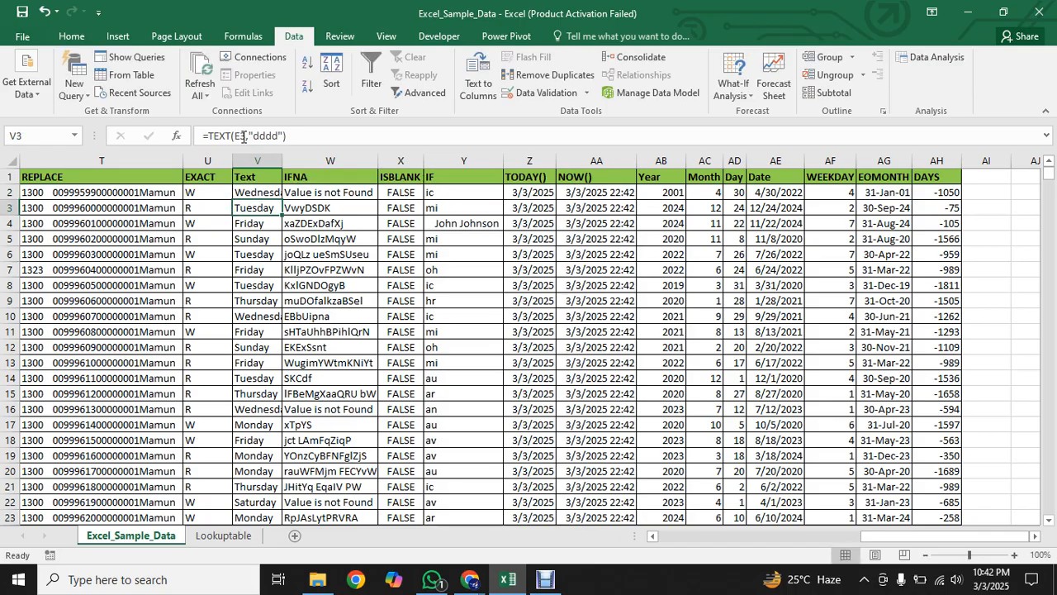
{"action": "left_click", "coordinate": [265, 189]}
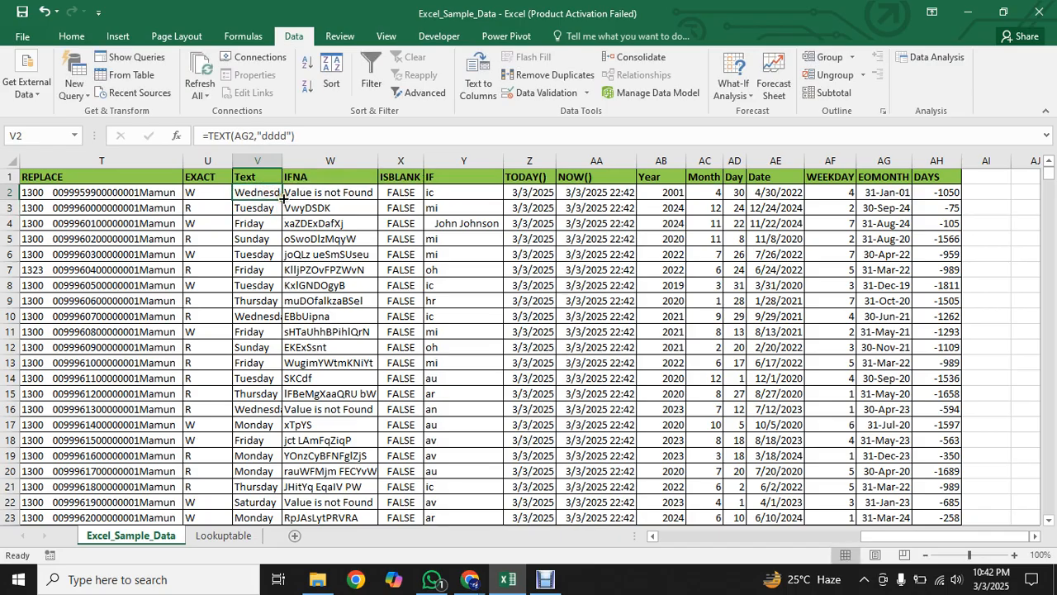
{"action": "double_click", "coordinate": [282, 199]}
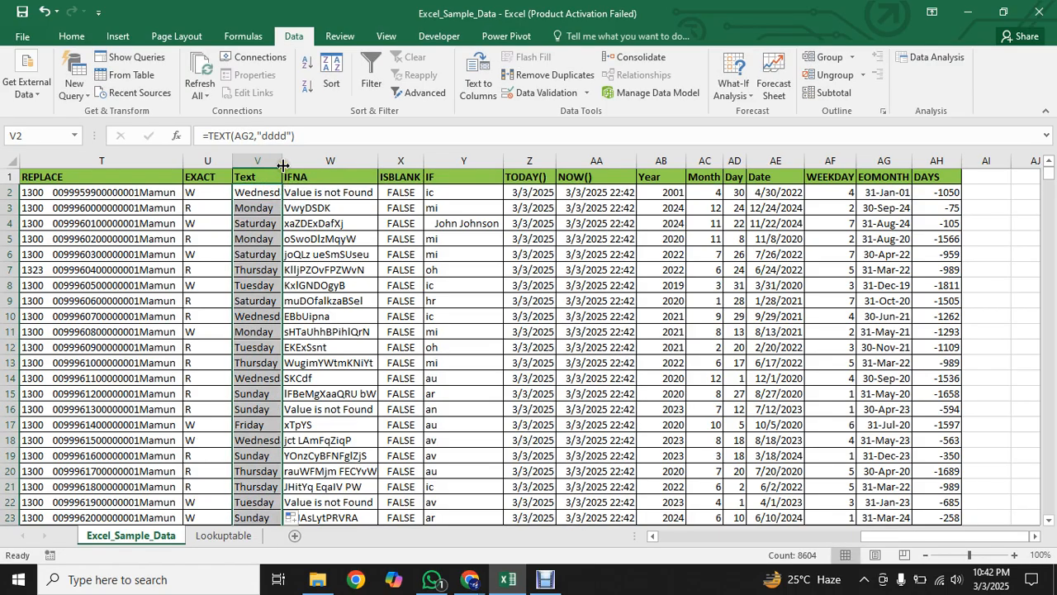
{"action": "left_click_drag", "start_coordinate": [281, 160], "coordinate": [294, 160]}
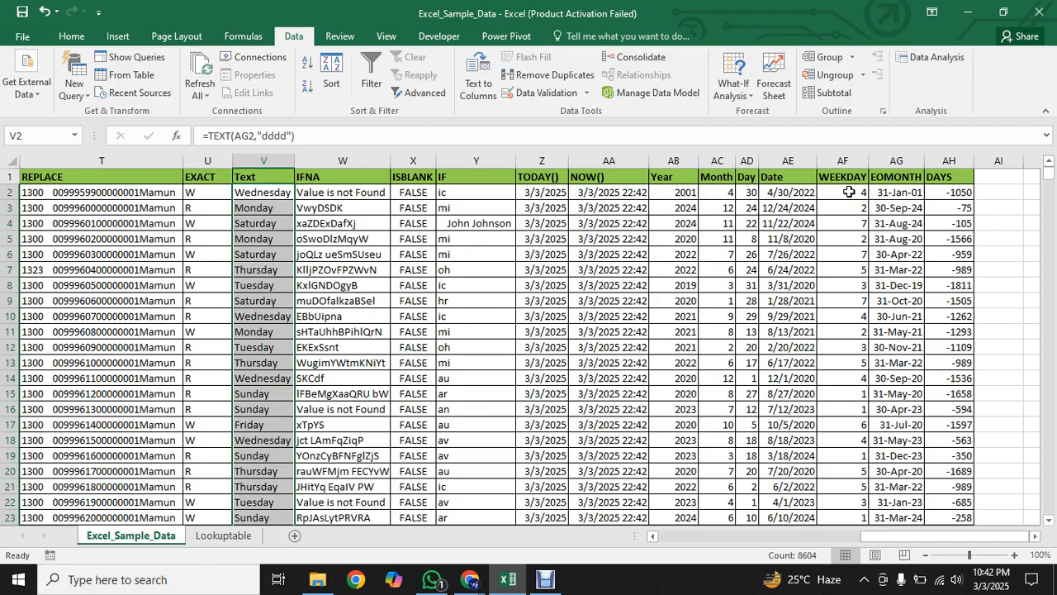
Step: Change the return type in AF2's WEEKDAY formula to 13, numbering Wednesday as 1 through Tuesday as 7, and fill it down the column
{"action": "left_click", "coordinate": [271, 195]}
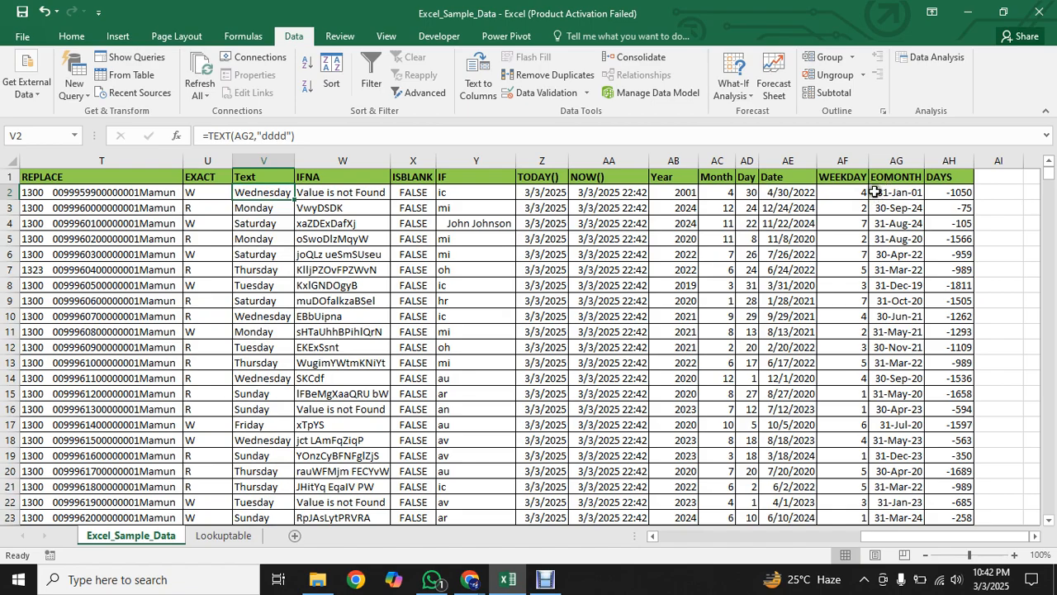
{"action": "left_click", "coordinate": [851, 192]}
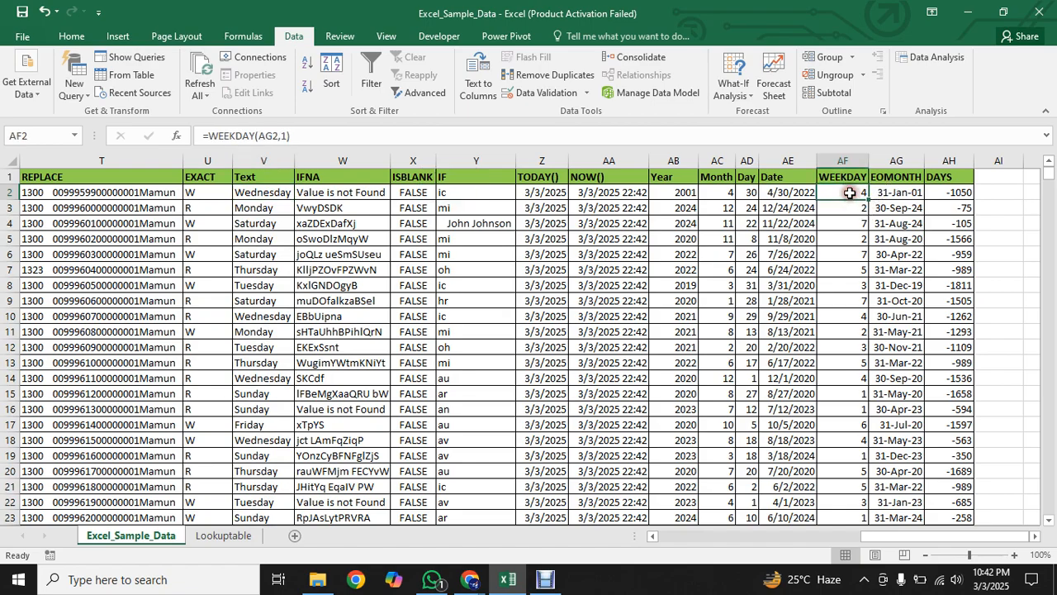
{"action": "left_click", "coordinate": [285, 136]}
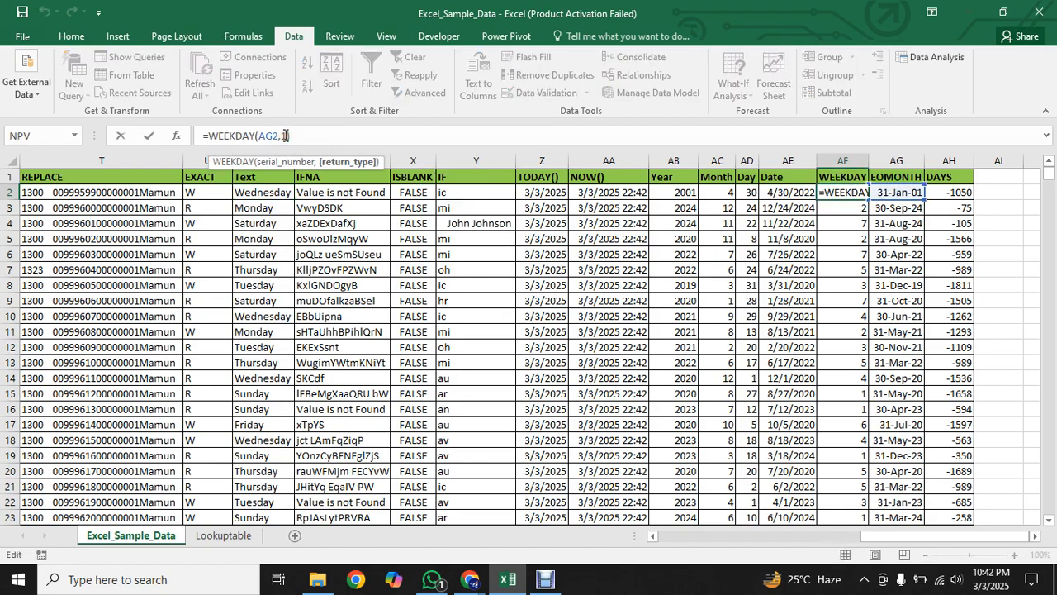
{"action": "key", "text": "BackSpace"}
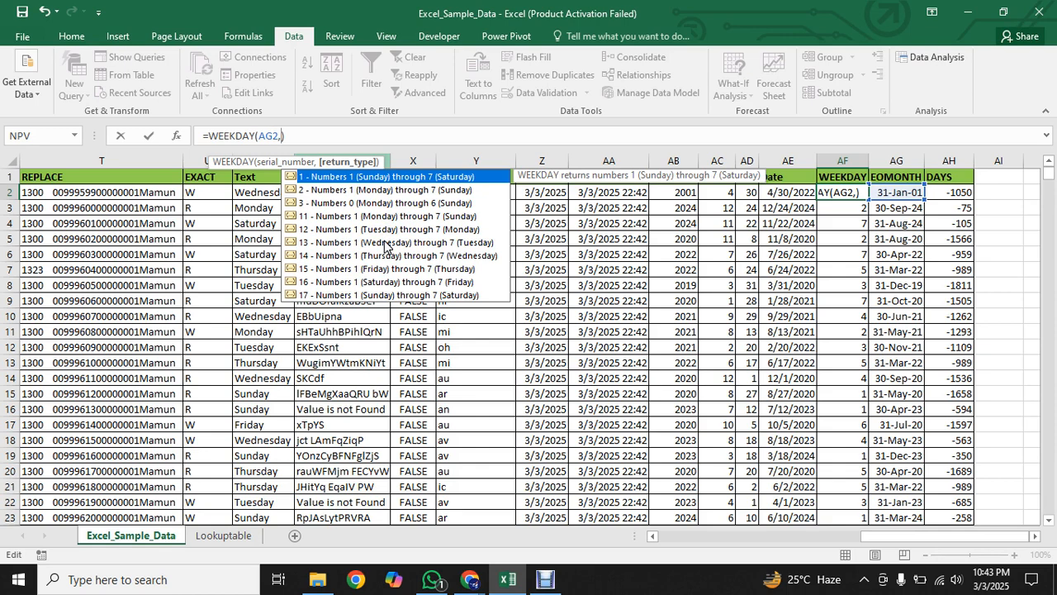
{"action": "type", "text": "13"}
{"action": "key", "text": "Return"}
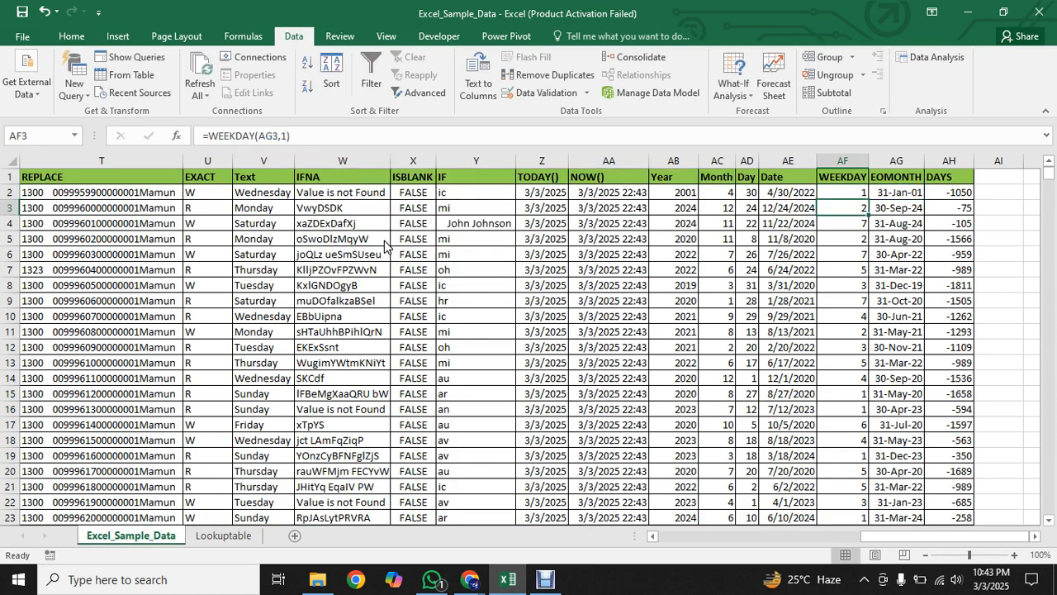
{"action": "left_click", "coordinate": [849, 187]}
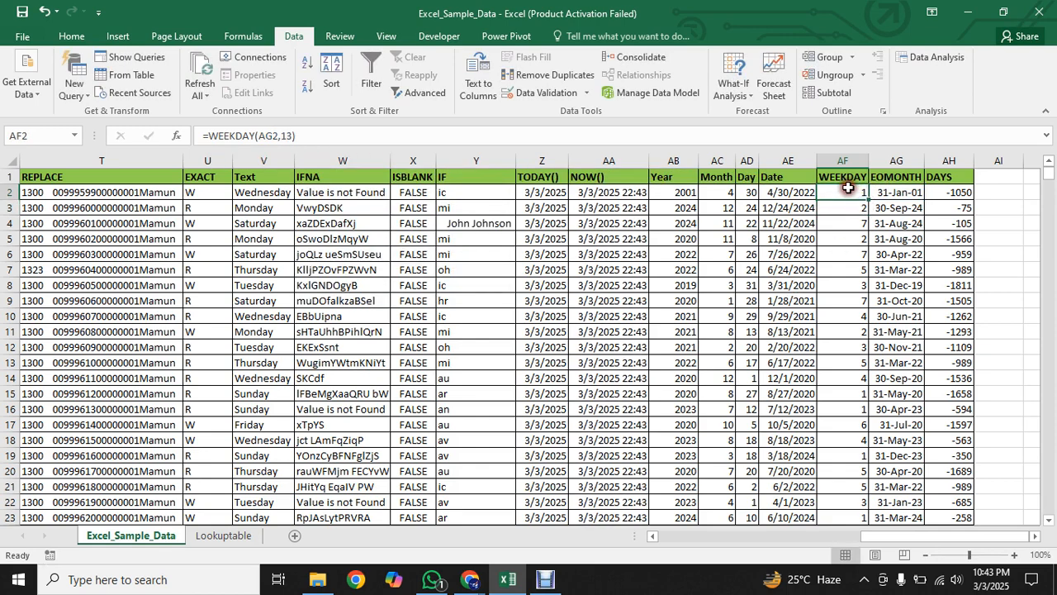
{"action": "double_click", "coordinate": [867, 199]}
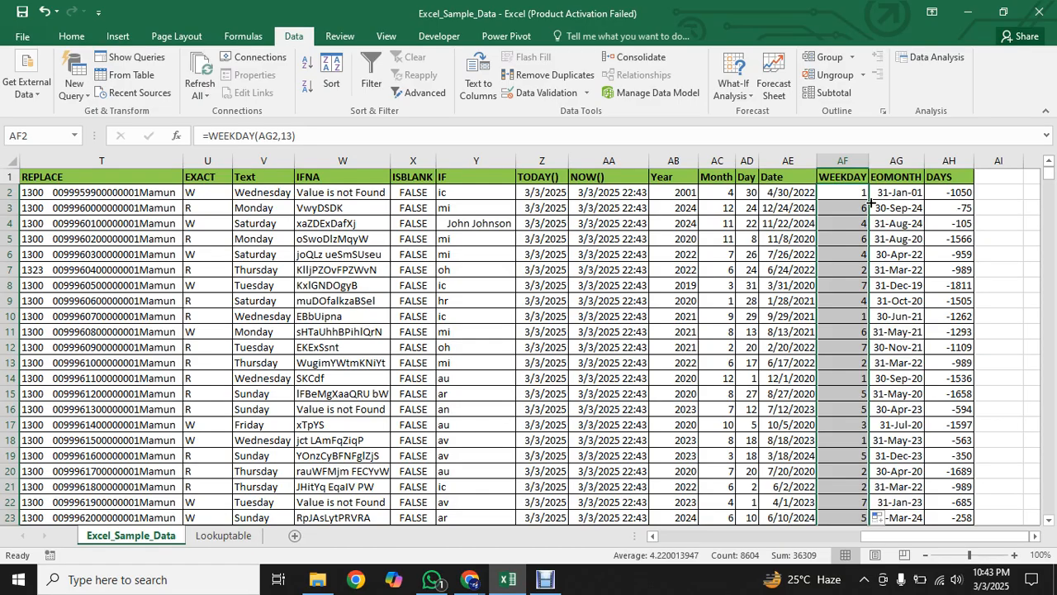
Step: Start a DAYS formula in AH2 with the date in E2 as the end date, =DAYS(E2, ready for the start date
{"action": "left_click", "coordinate": [950, 192]}
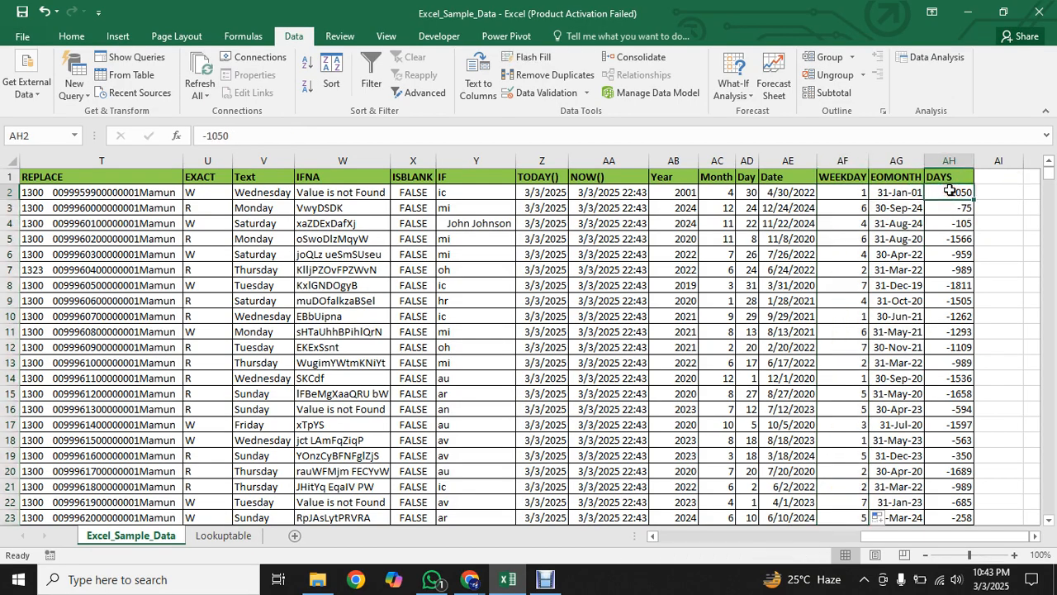
{"action": "type", "text": "="}
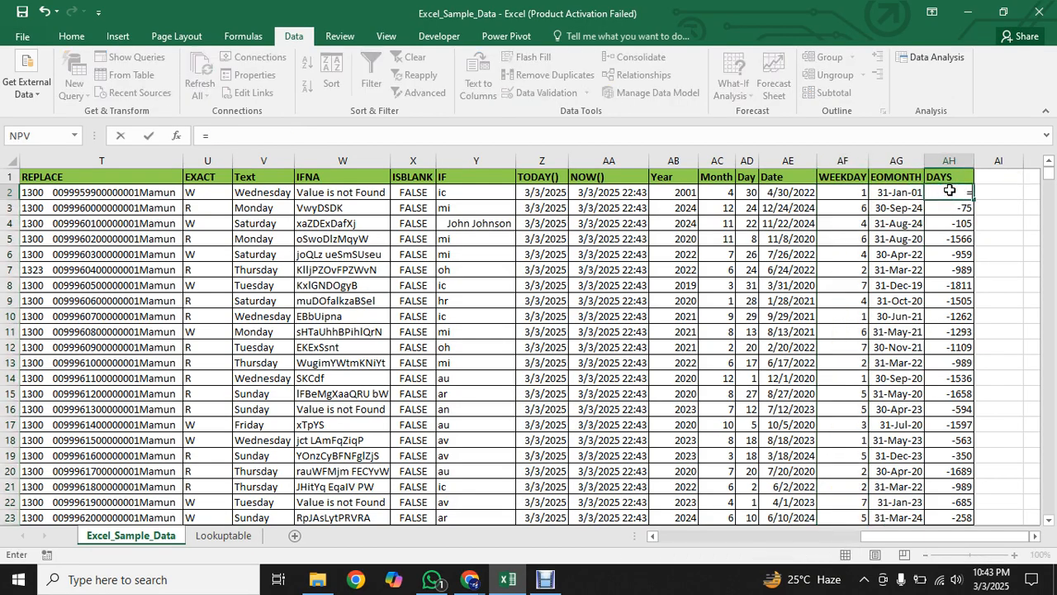
{"action": "type", "text": "days"}
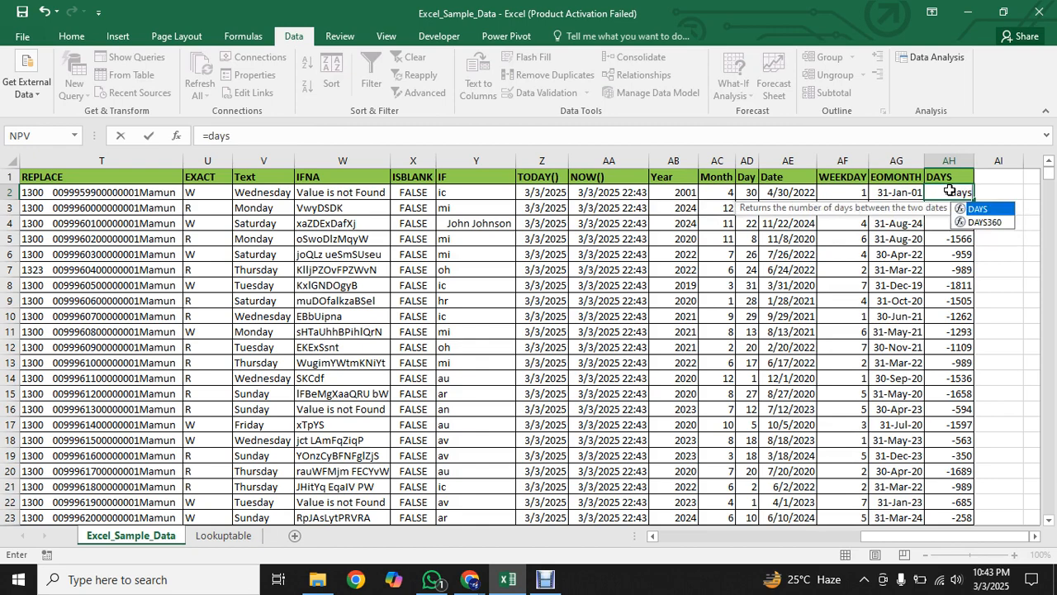
{"action": "key", "text": "Tab"}
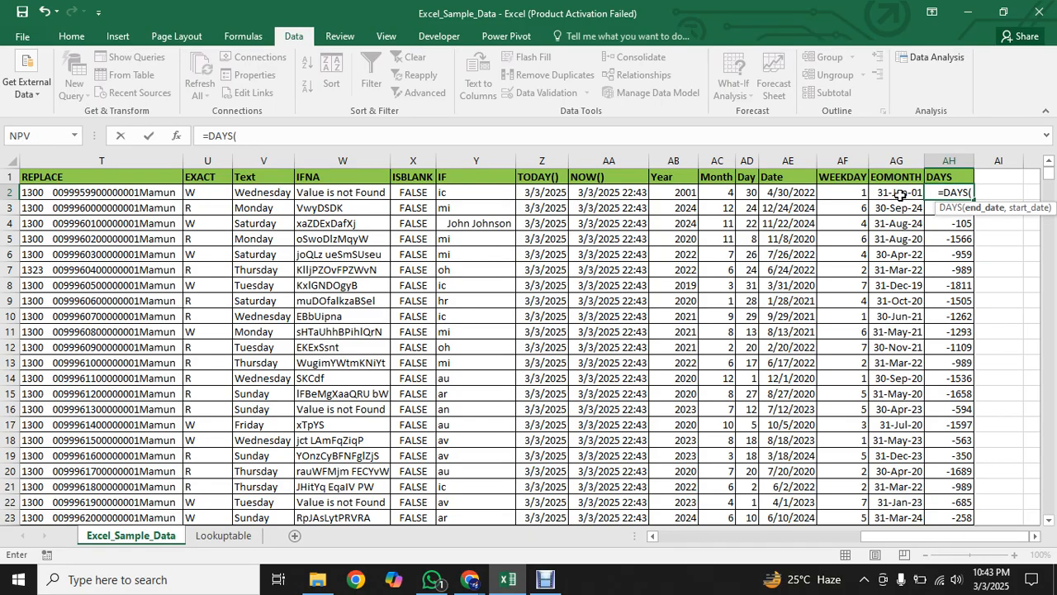
{"action": "left_click_drag", "start_coordinate": [887, 533], "coordinate": [669, 532]}
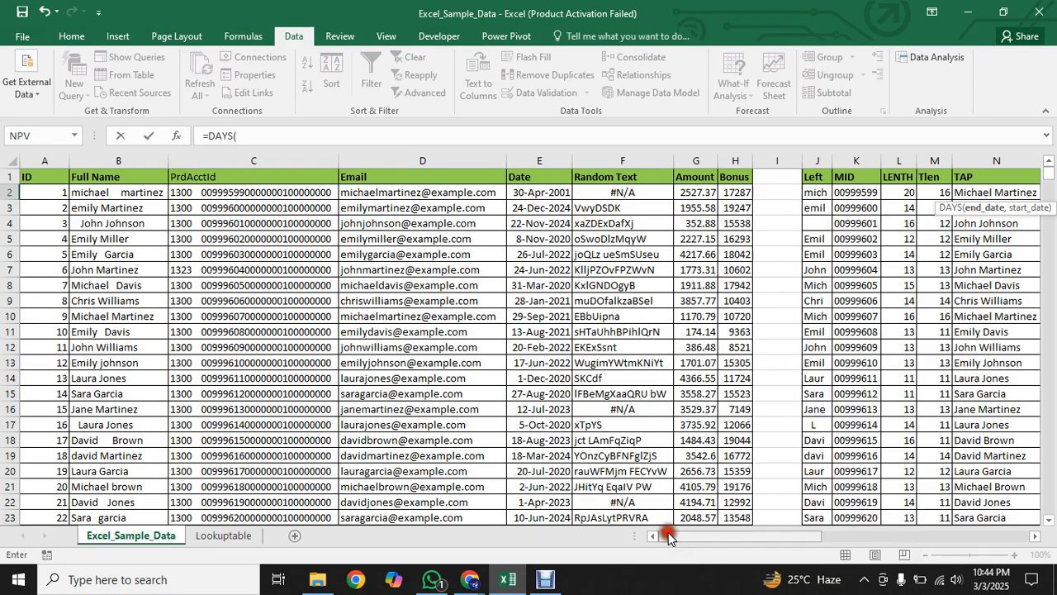
{"action": "left_click", "coordinate": [539, 192]}
{"action": "type", "text": ","}
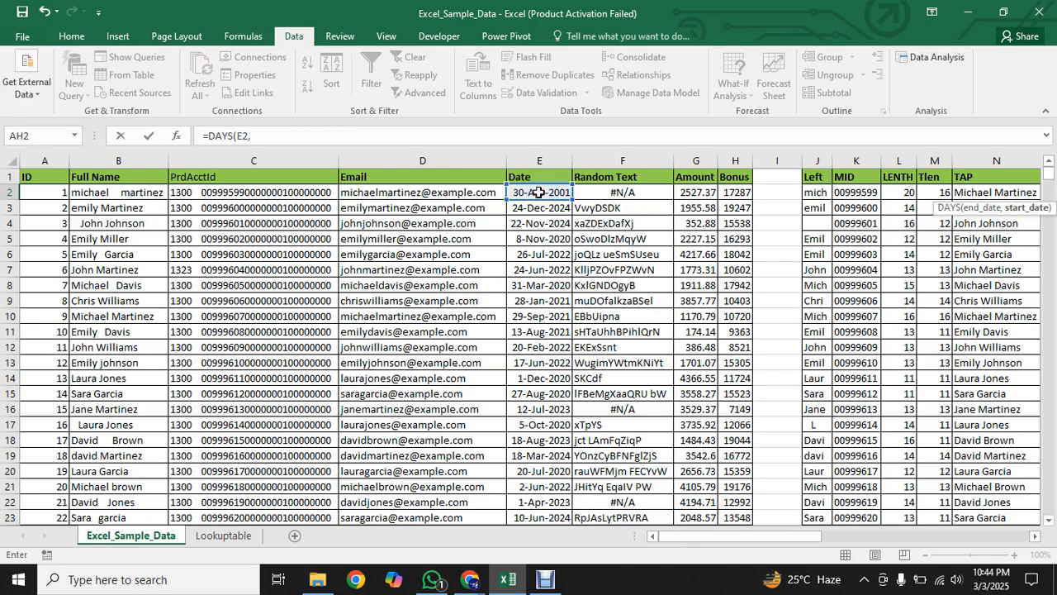
Step: Complete the formula in AH2 as =DAYS(E2,AG2) and fill it down the DAYS column
{"action": "left_click_drag", "start_coordinate": [712, 535], "coordinate": [988, 536]}
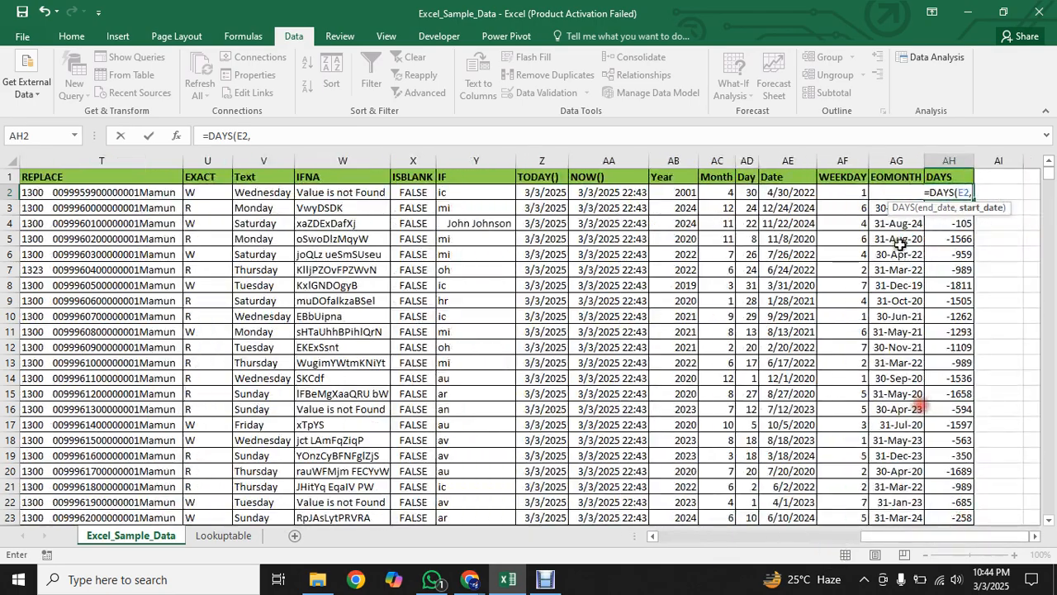
{"action": "left_click", "coordinate": [254, 137]}
{"action": "type", "text": "A"}
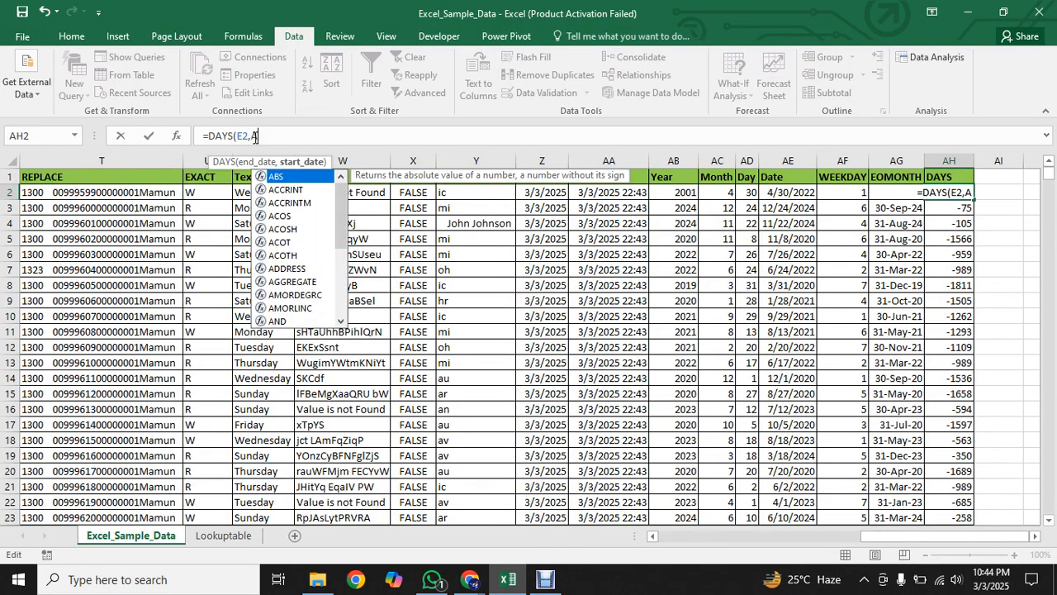
{"action": "type", "text": "G2"}
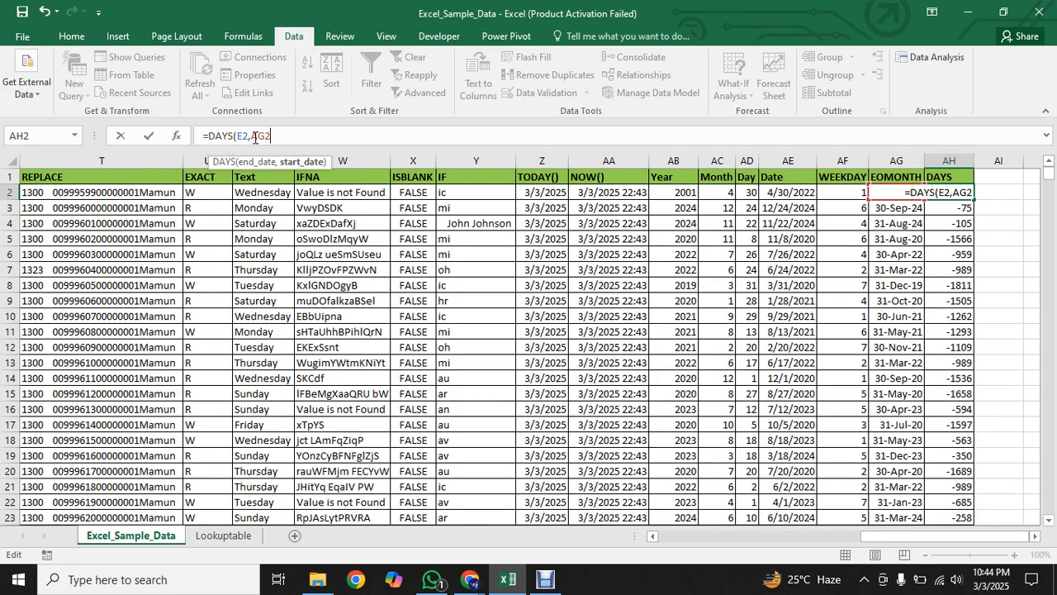
{"action": "type", "text": ")"}
{"action": "key", "text": "Return"}
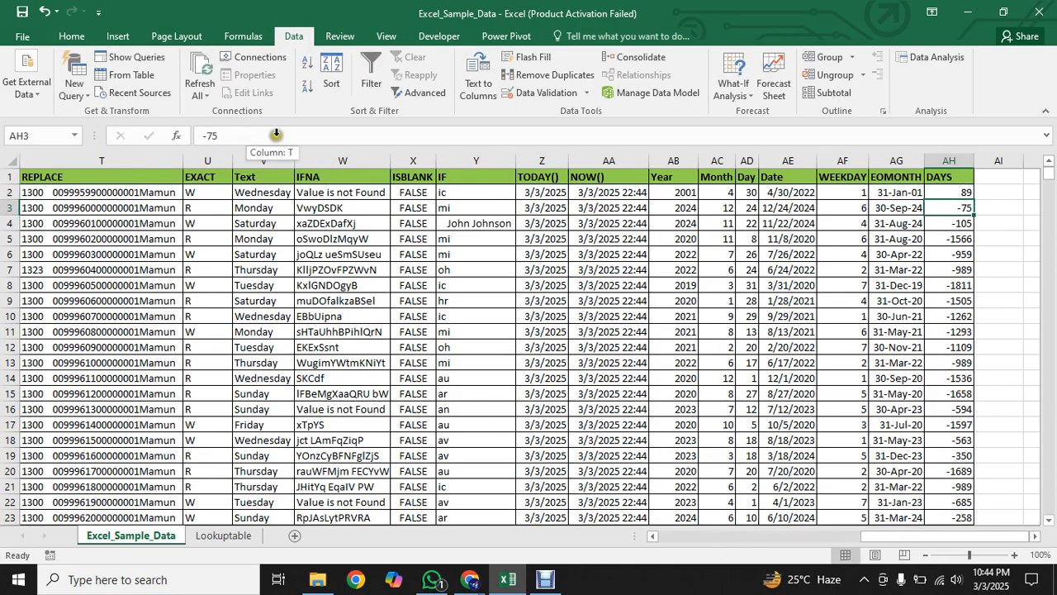
{"action": "left_click", "coordinate": [964, 192]}
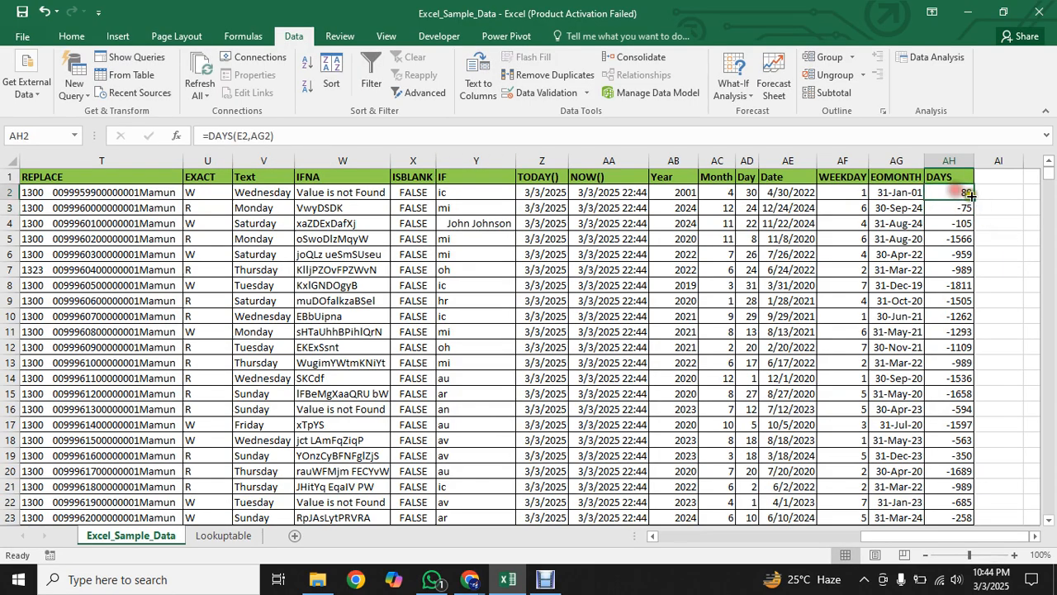
{"action": "double_click", "coordinate": [975, 199]}
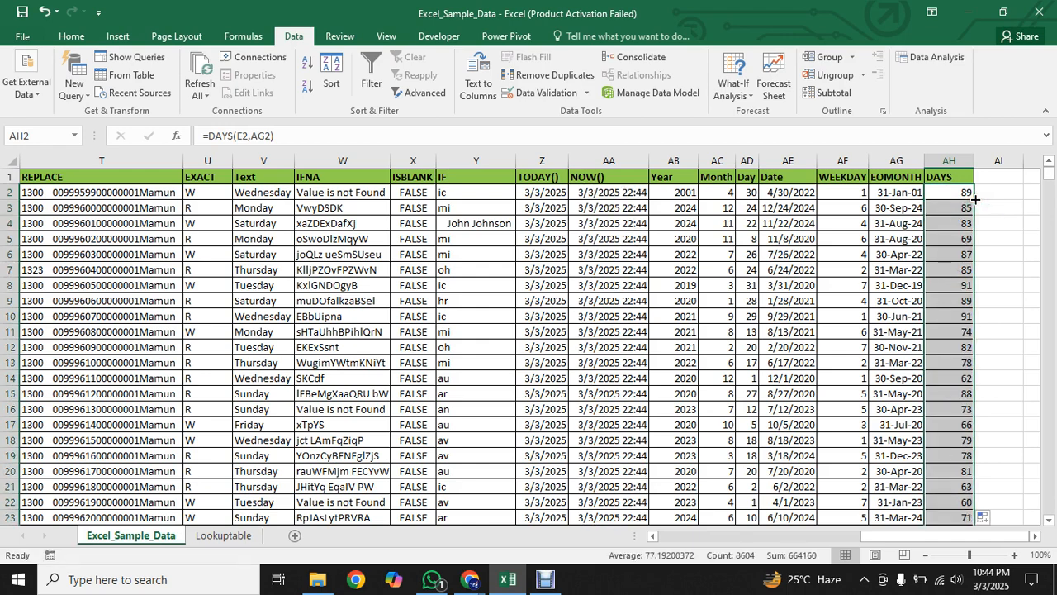
{"action": "left_click", "coordinate": [948, 192]}
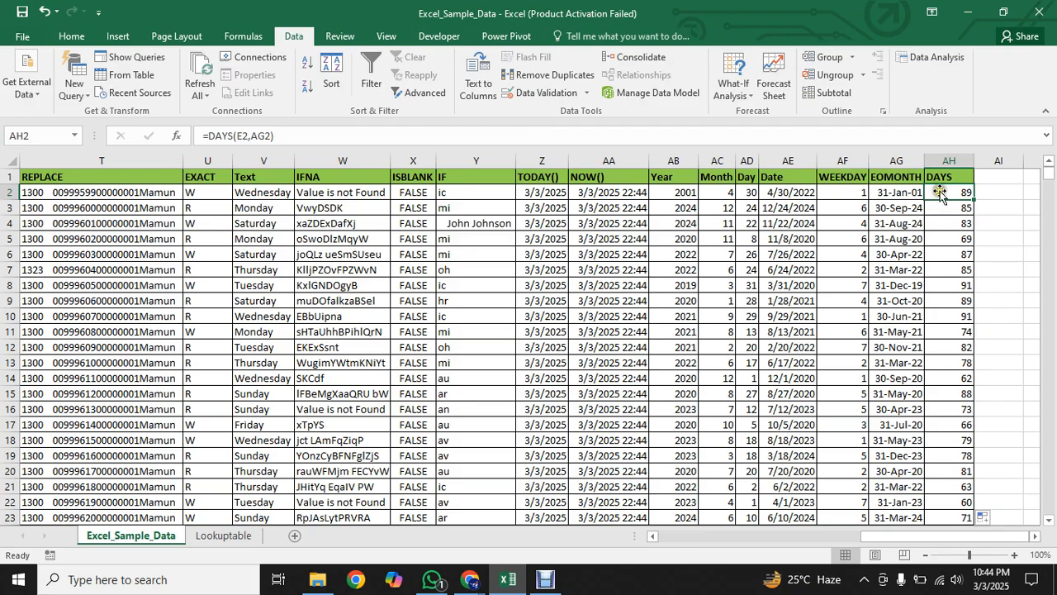
Step: Check the EOMONTH and TODAY() cells in row 2, and replace the formula in AH2 with =DAYS(AG2,Z2)
{"action": "left_click", "coordinate": [897, 193]}
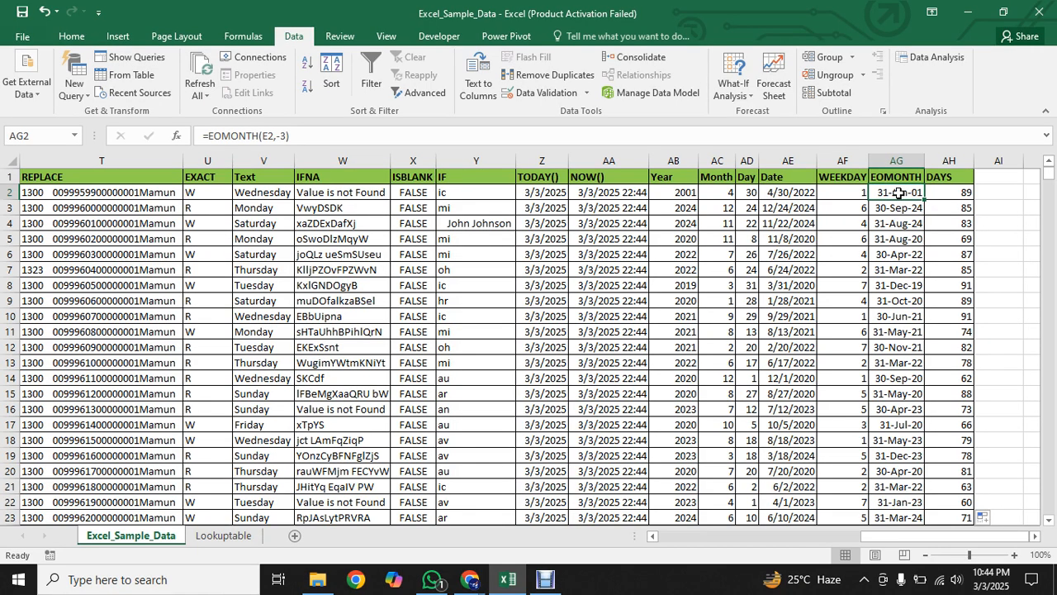
{"action": "left_click", "coordinate": [545, 192]}
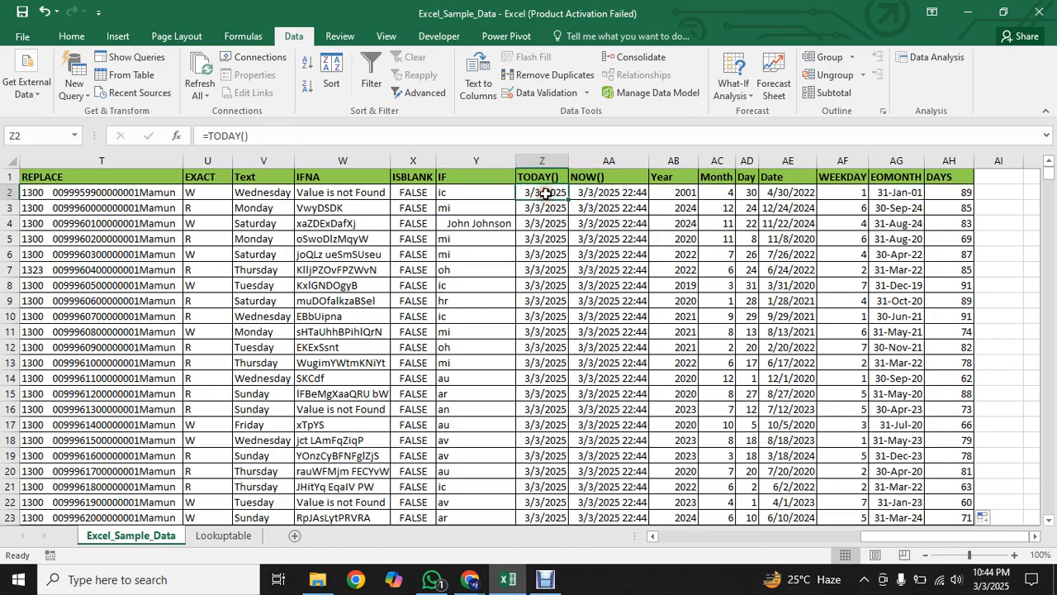
{"action": "left_click", "coordinate": [898, 195]}
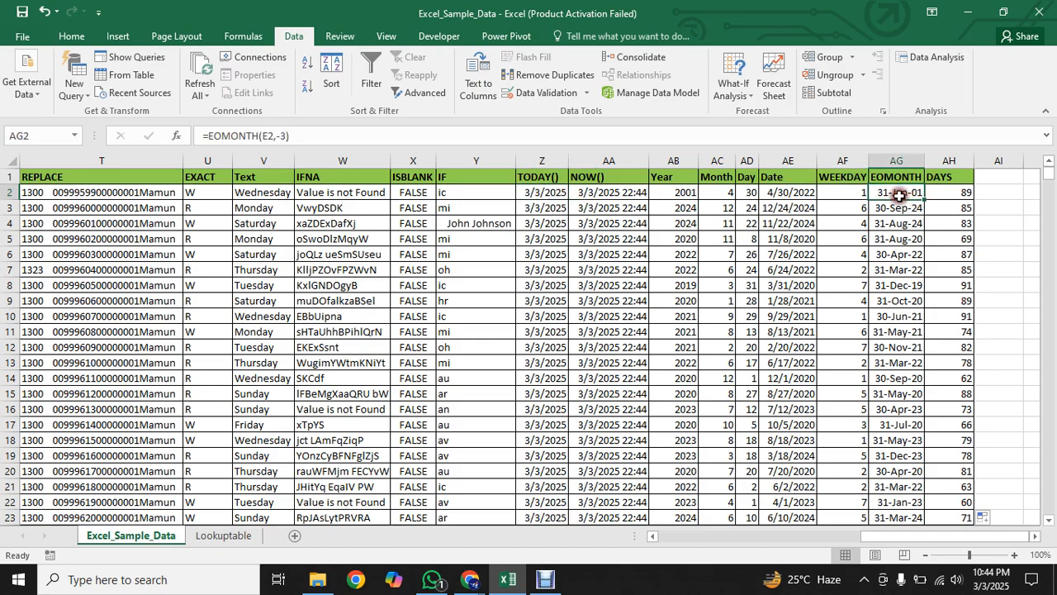
{"action": "left_click", "coordinate": [952, 196]}
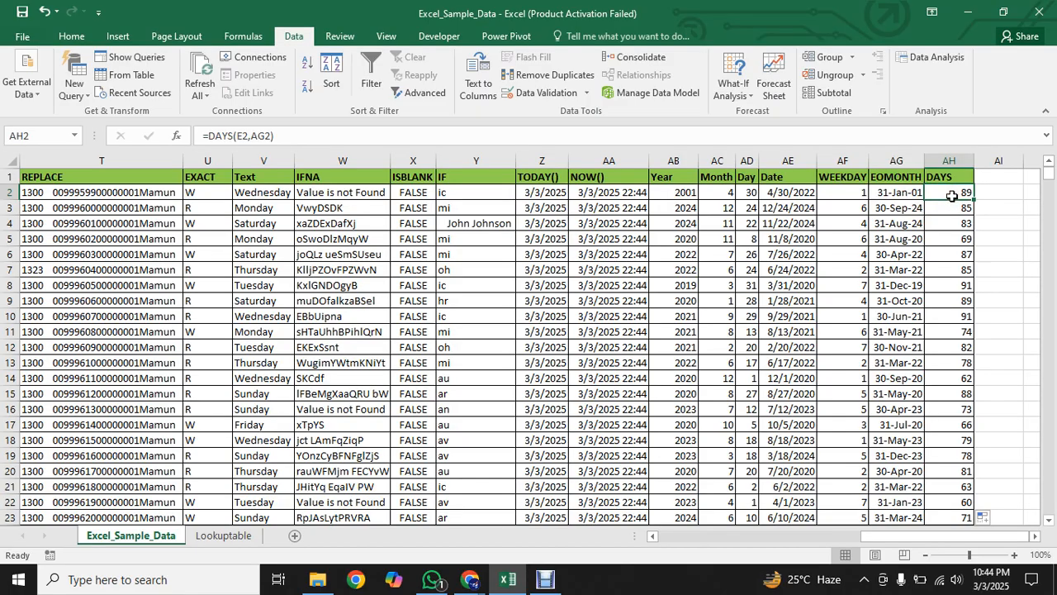
{"action": "type", "text": "="}
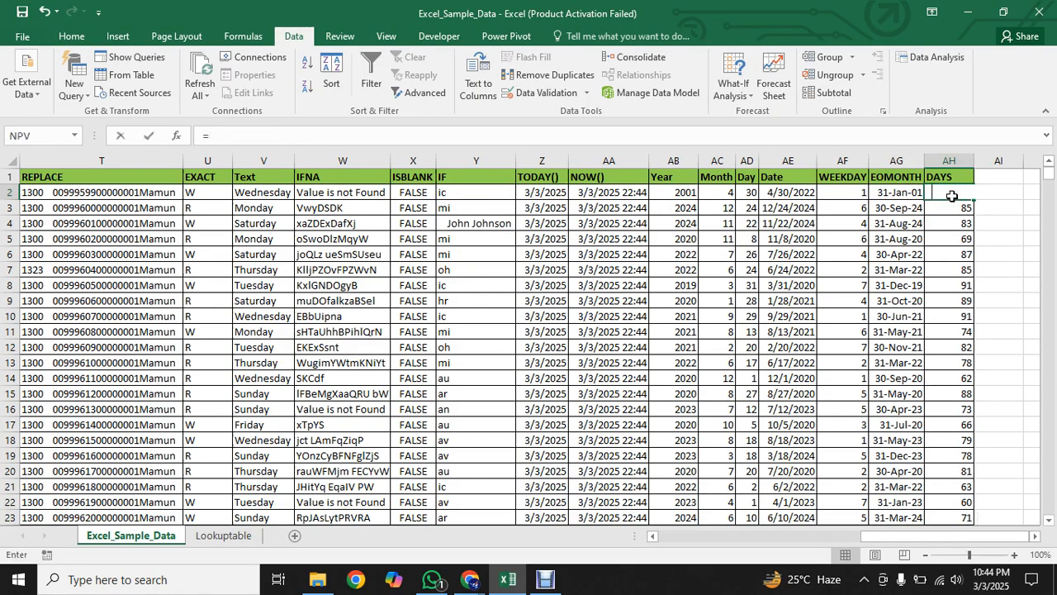
{"action": "type", "text": "day"}
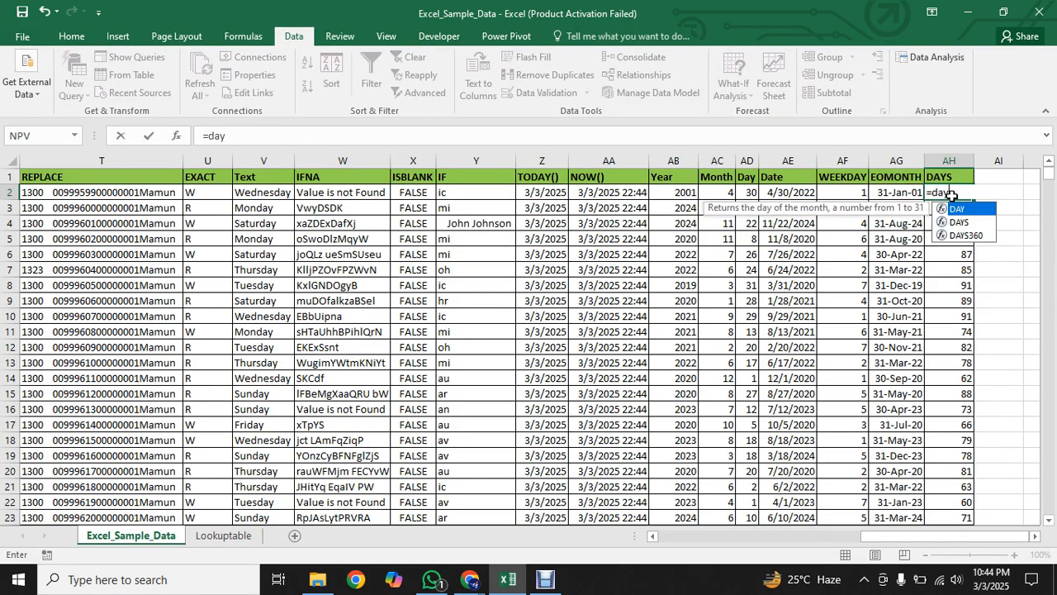
{"action": "key", "text": "Down"}
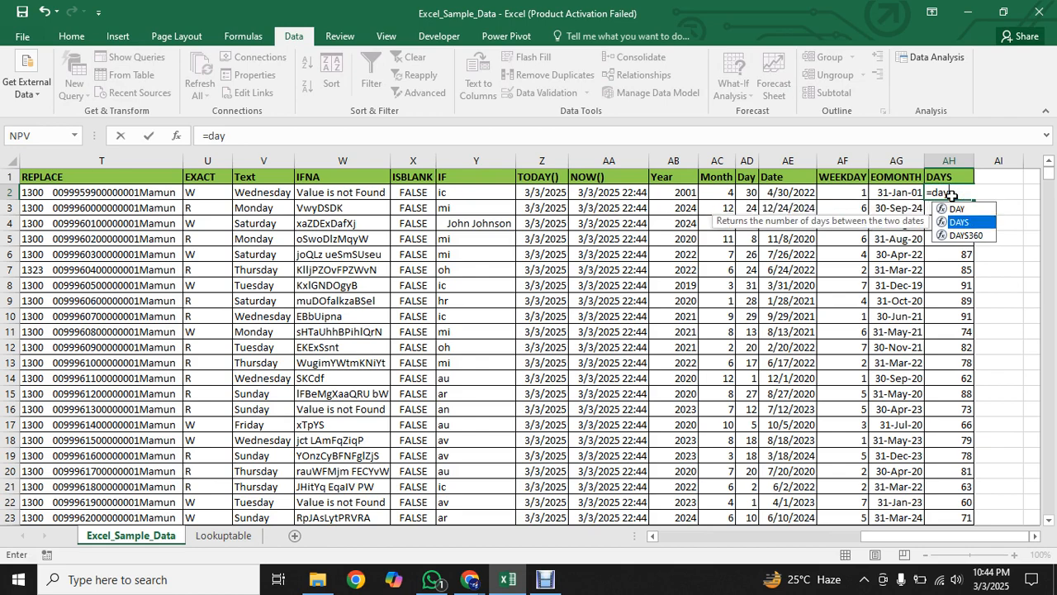
{"action": "key", "text": "Tab"}
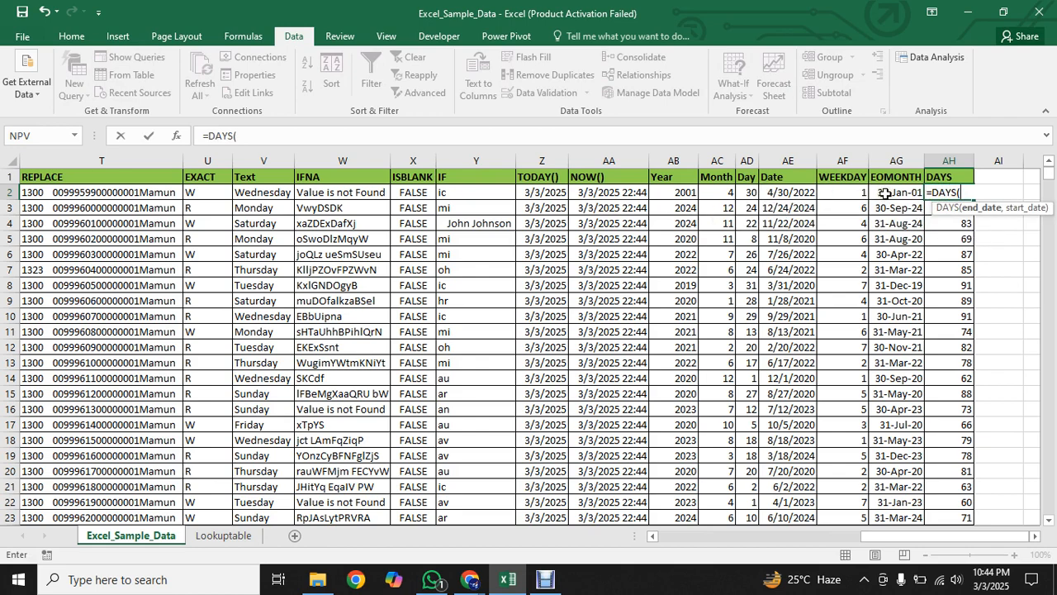
{"action": "left_click", "coordinate": [885, 192]}
{"action": "type", "text": ","}
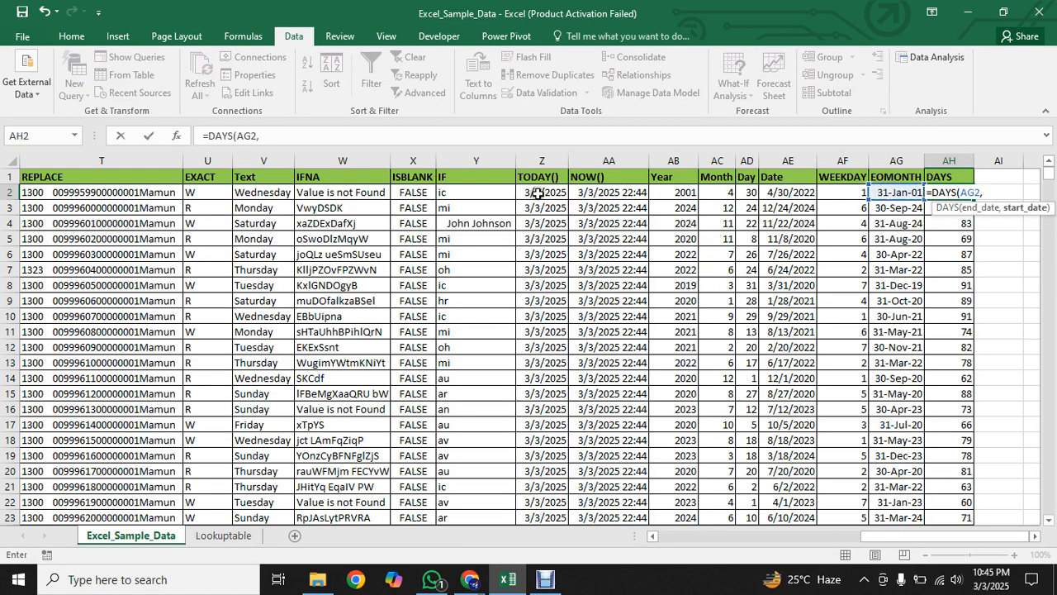
{"action": "left_click", "coordinate": [538, 194]}
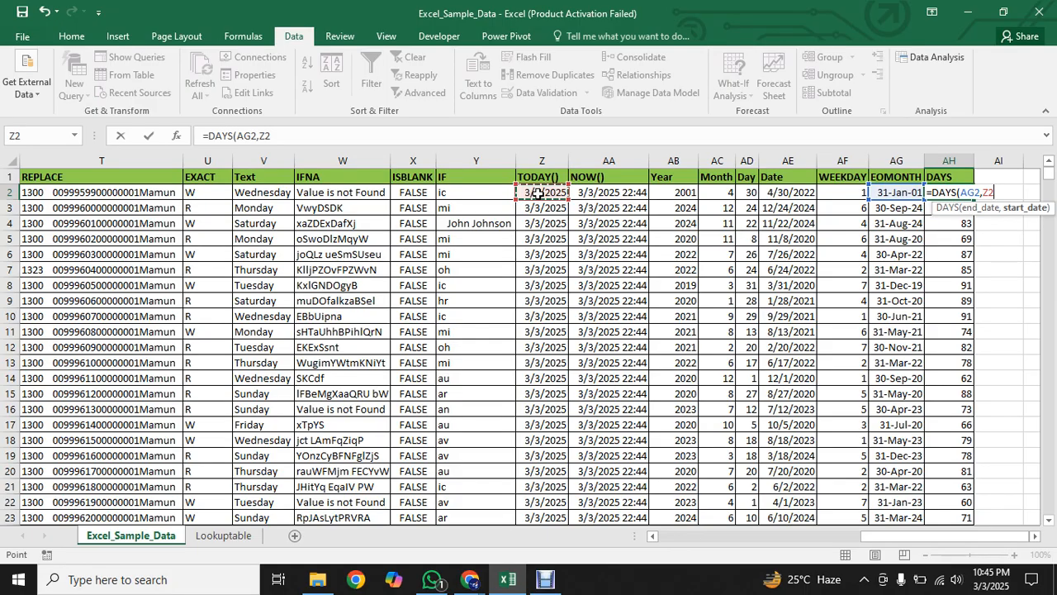
{"action": "type", "text": ")"}
{"action": "key", "text": "Return"}
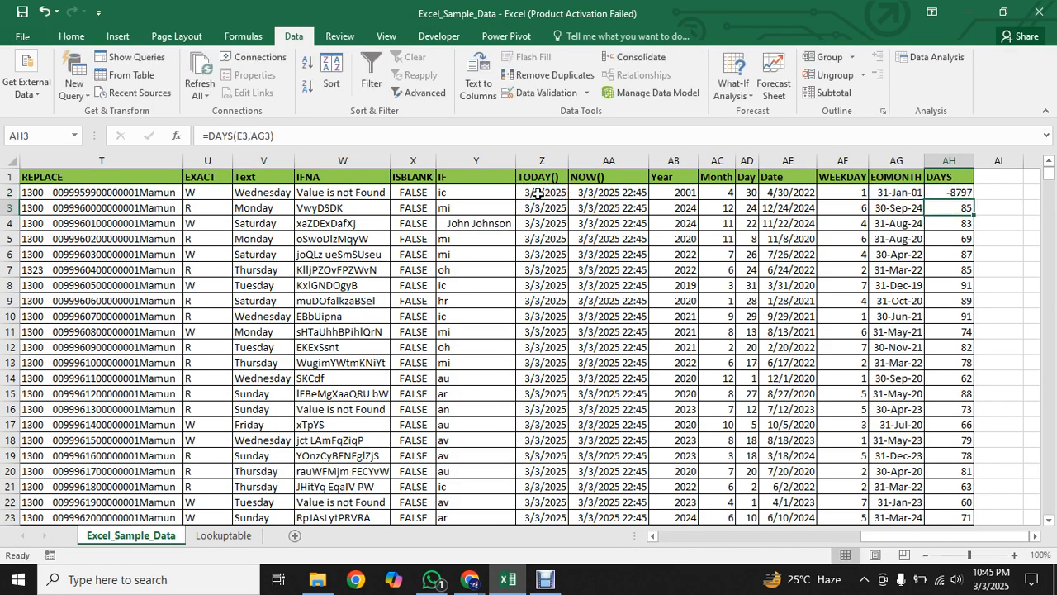
Step: Swap the arguments in AH2 so the formula reads =DAYS(Z2,AG2), and fill it down the DAYS column
{"action": "left_click", "coordinate": [942, 192]}
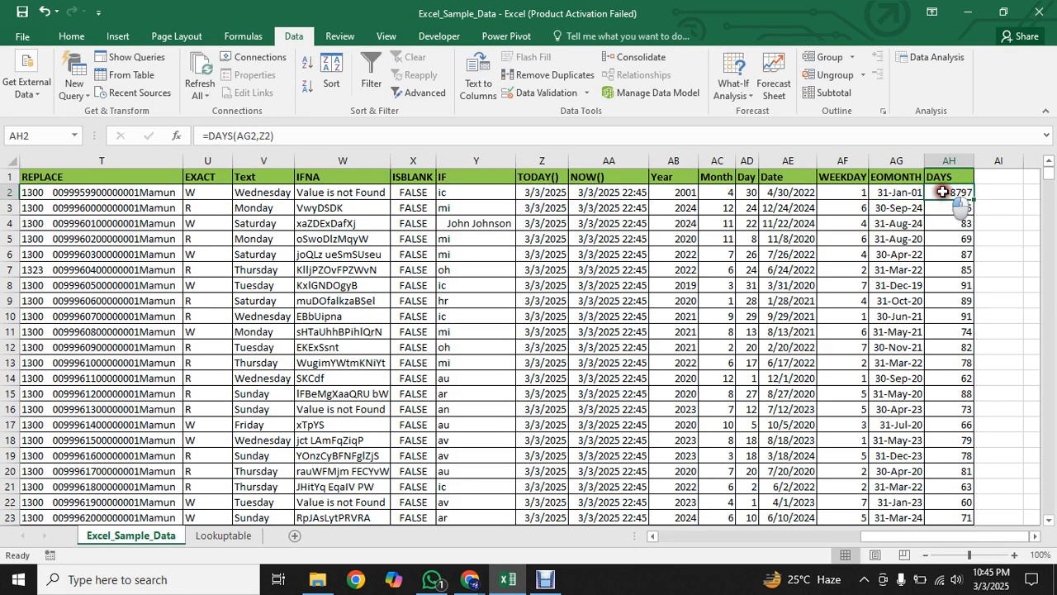
{"action": "left_click", "coordinate": [257, 136]}
{"action": "left_click_drag", "start_coordinate": [257, 136], "coordinate": [237, 136]}
{"action": "key", "text": "BackSpace"}
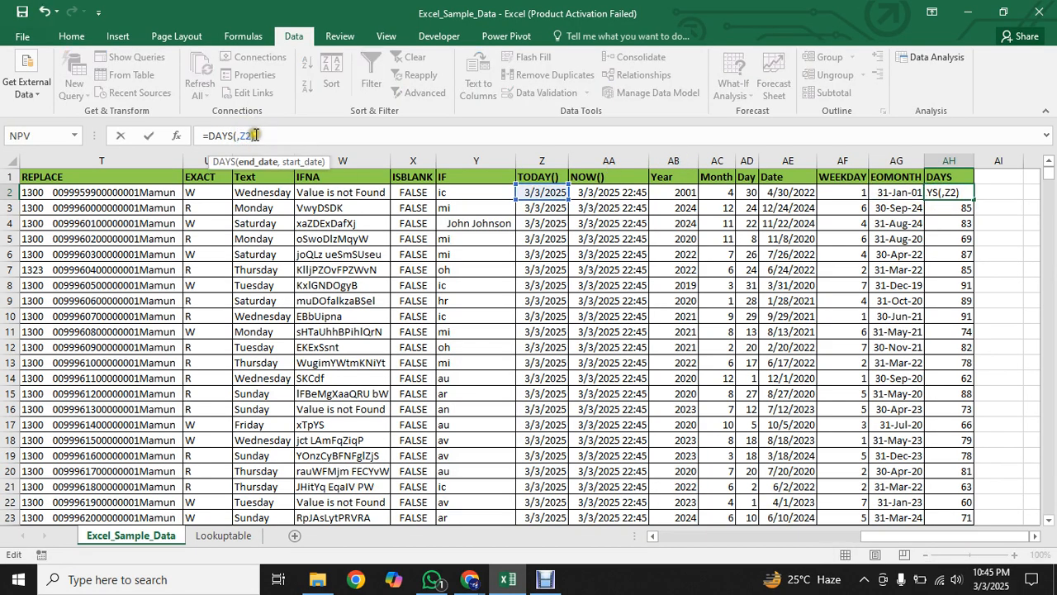
{"action": "key", "text": "Delete"}
{"action": "left_click_drag", "start_coordinate": [239, 142], "coordinate": [247, 135]}
{"action": "left_click", "coordinate": [247, 135]}
{"action": "type", "text": ",AG2"}
{"action": "key", "text": "Return"}
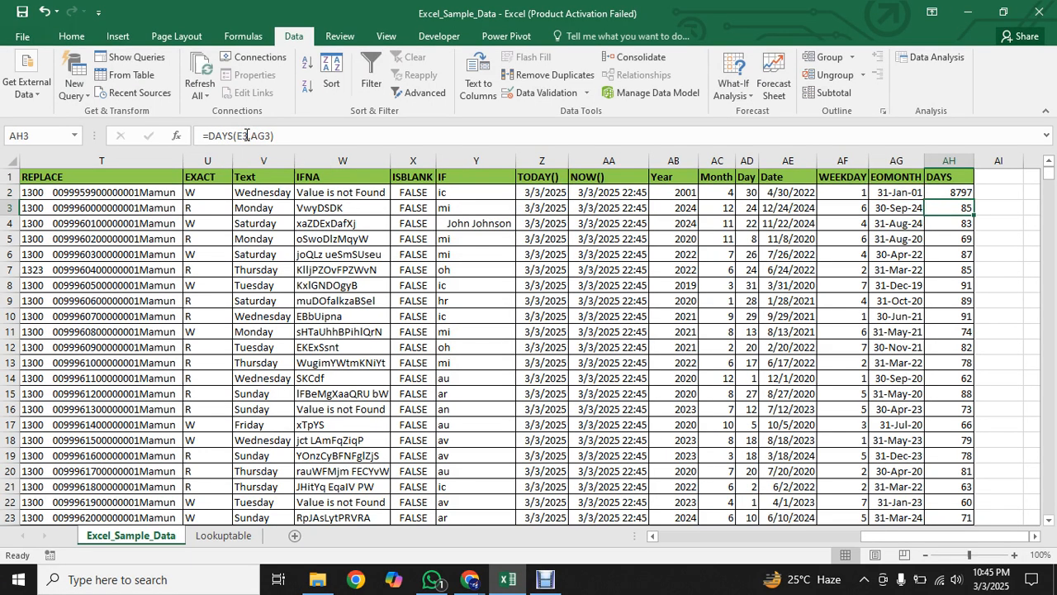
{"action": "left_click", "coordinate": [964, 192]}
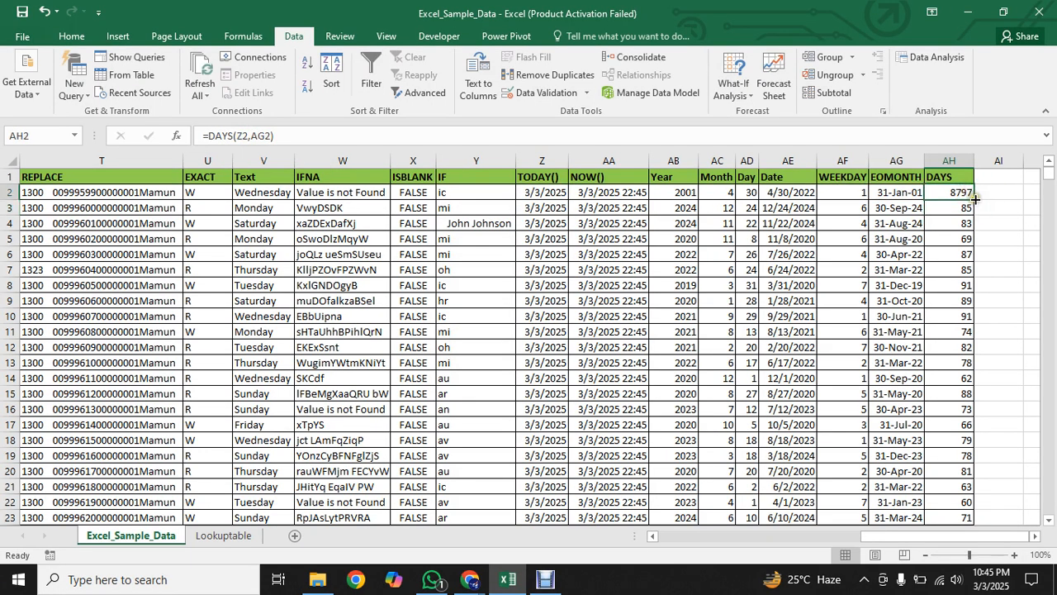
{"action": "double_click", "coordinate": [975, 199]}
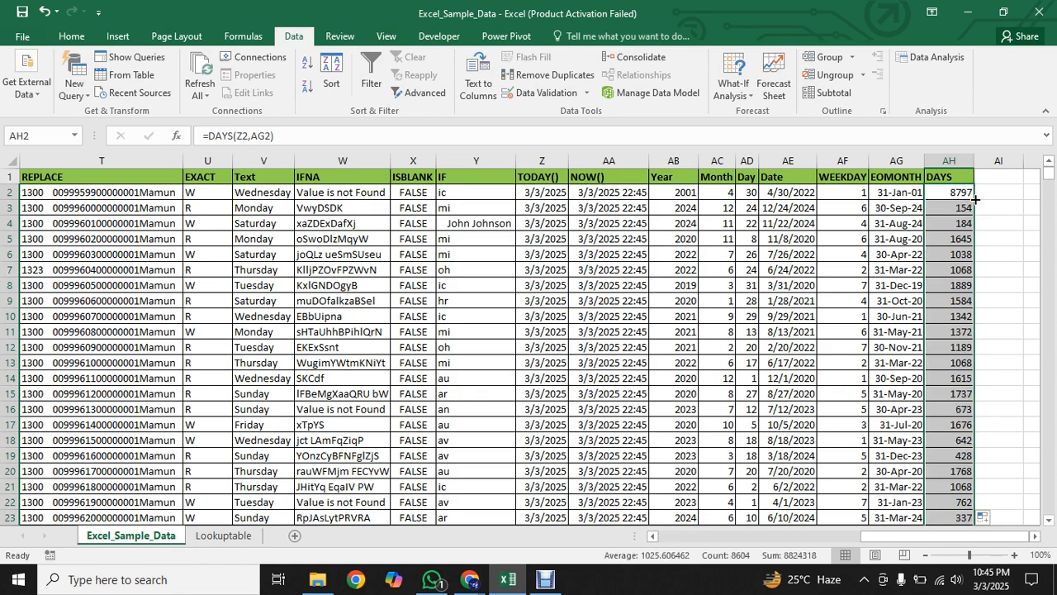
Step: Convert the day difference in AH2 to years by changing the formula to =DAYS(Z2,AG2)/365
{"action": "left_click", "coordinate": [955, 194]}
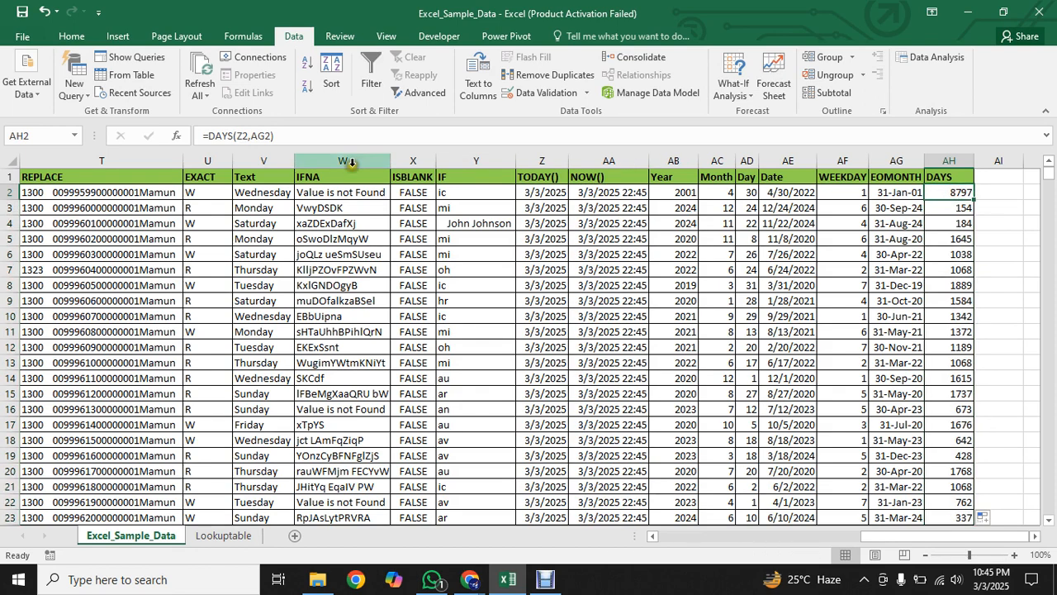
{"action": "left_click", "coordinate": [314, 137]}
{"action": "type", "text": "/"}
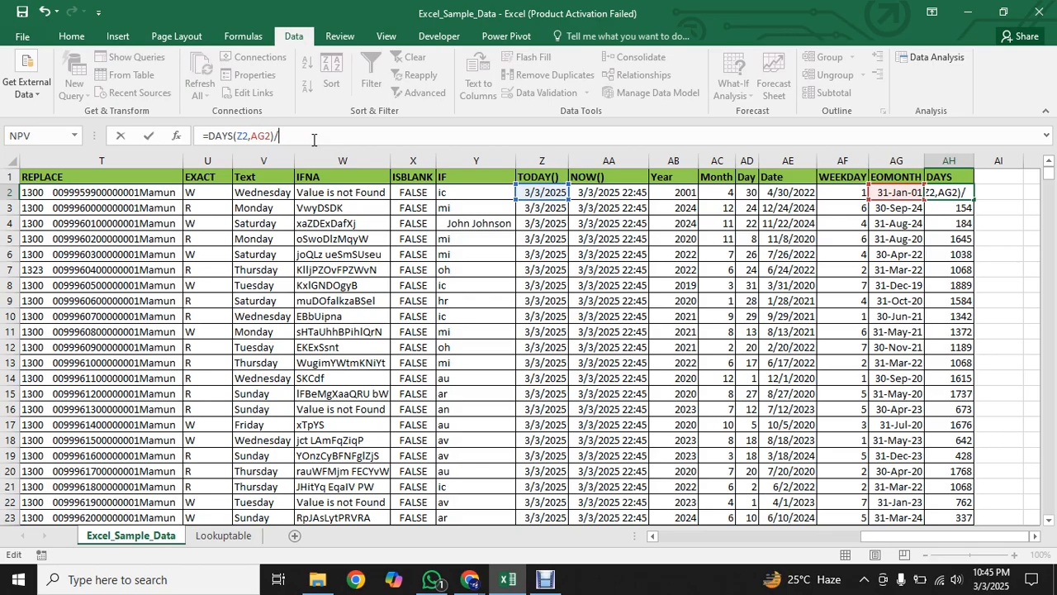
{"action": "type", "text": "365"}
{"action": "key", "text": "Return"}
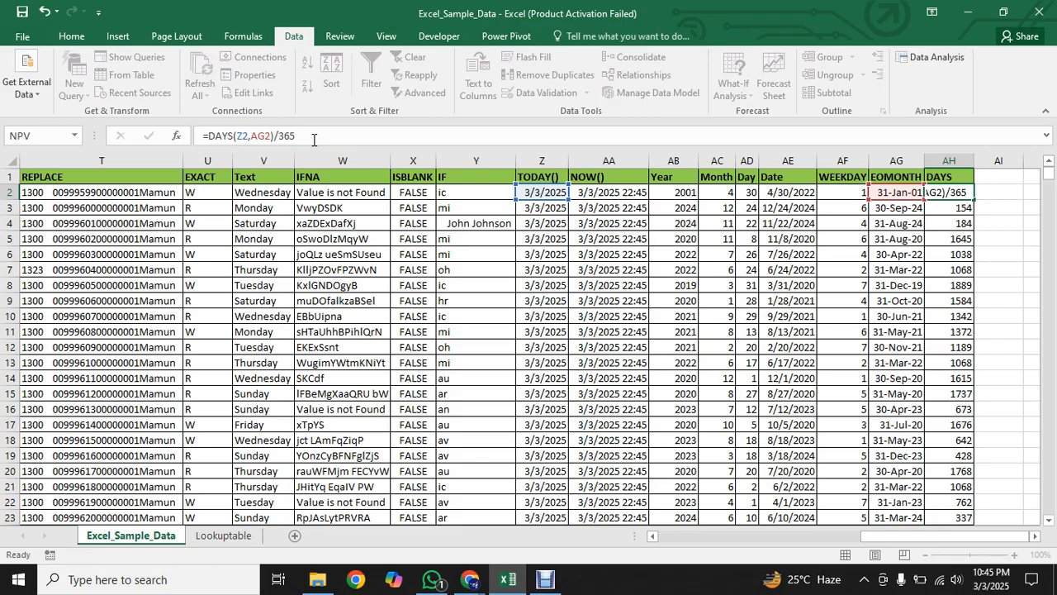
Step: Format AH2 as a Number with 2 decimal places and fill its formula down the DAYS column
{"action": "left_click", "coordinate": [938, 192]}
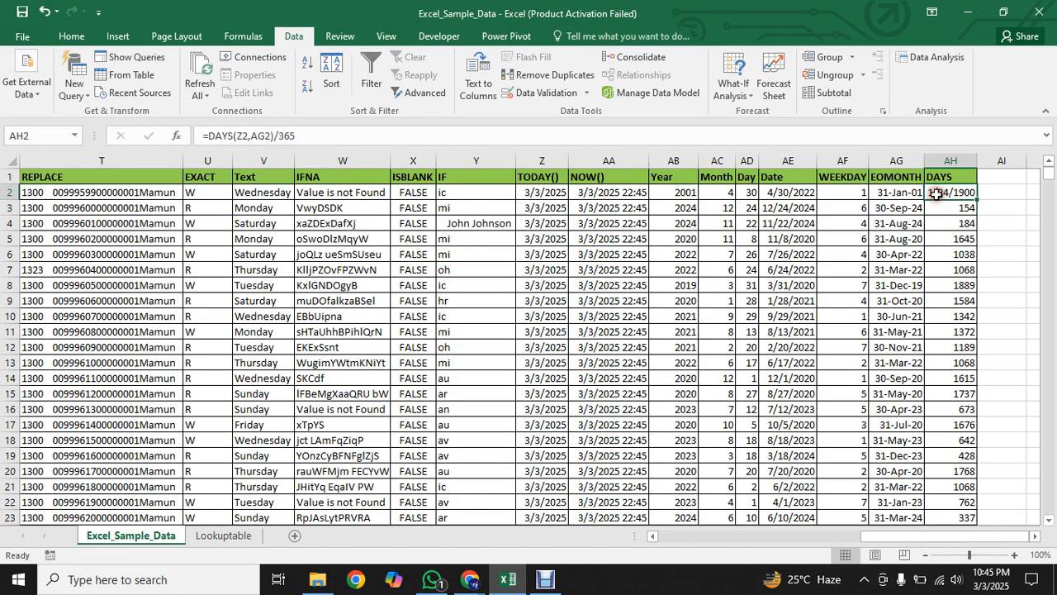
{"action": "right_click", "coordinate": [937, 193]}
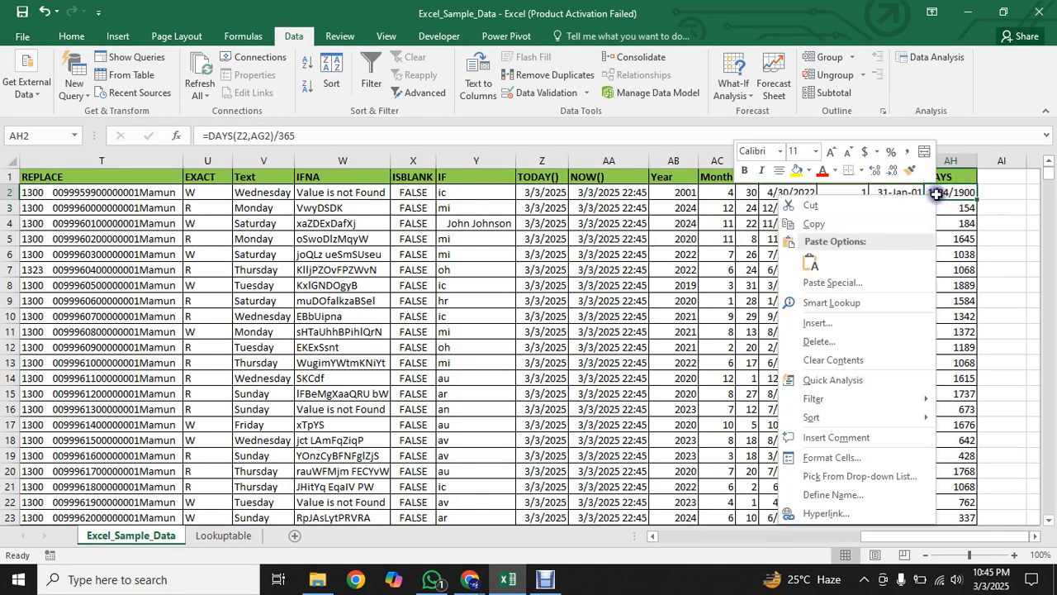
{"action": "left_click", "coordinate": [831, 459]}
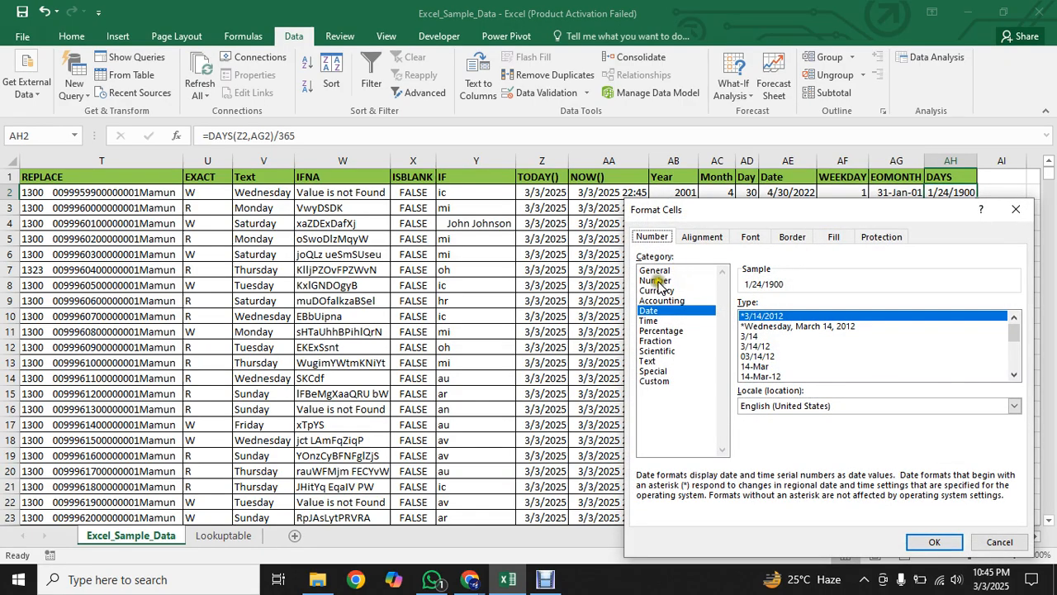
{"action": "left_click", "coordinate": [659, 281]}
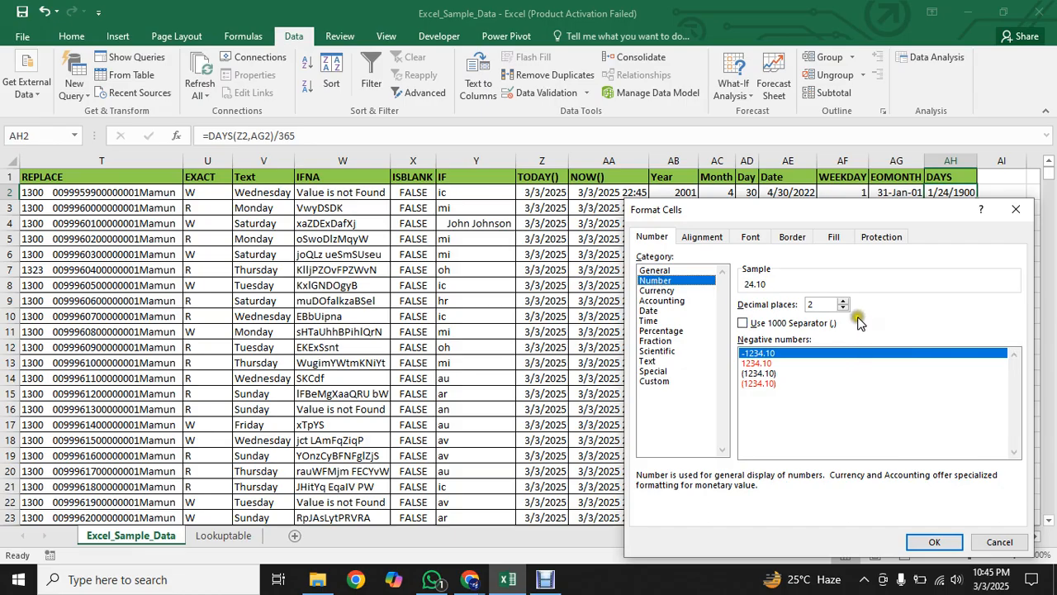
{"action": "left_click", "coordinate": [929, 542]}
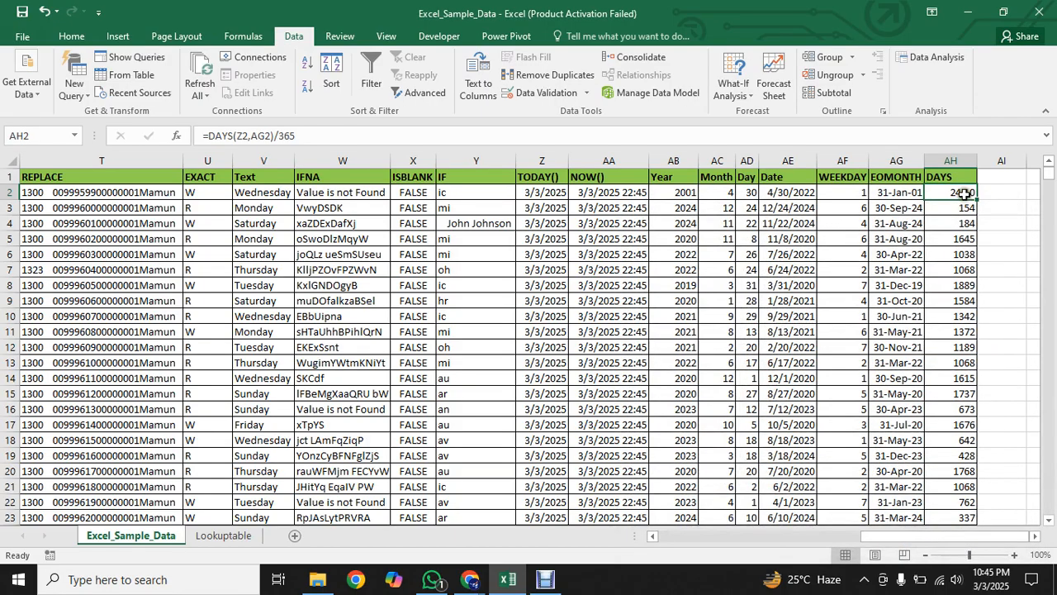
{"action": "double_click", "coordinate": [978, 200]}
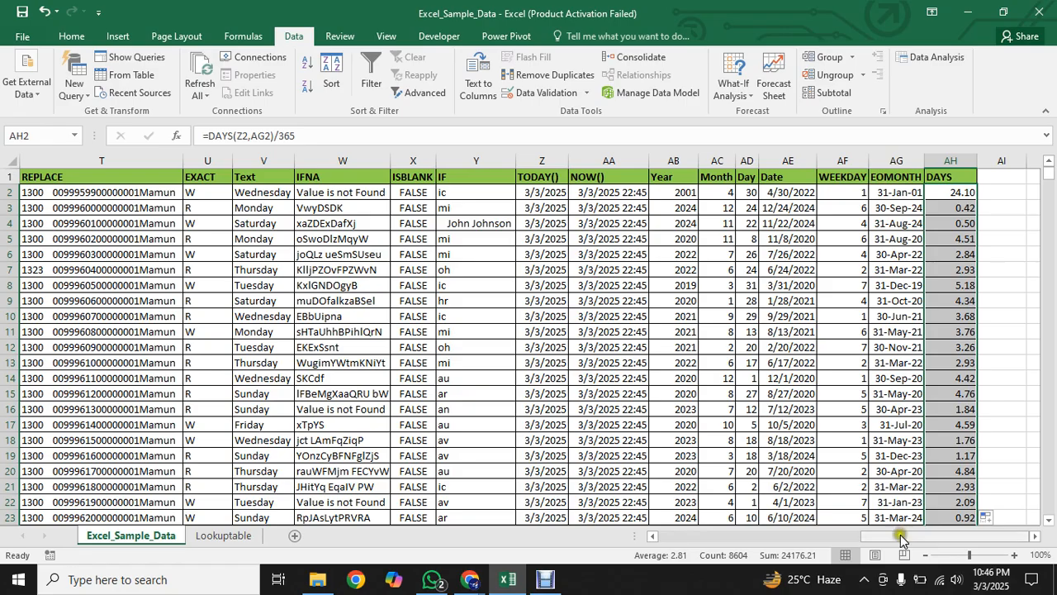
Step: Return to the first columns of the data and open the Lookuptable sheet
{"action": "left_click_drag", "start_coordinate": [904, 535], "coordinate": [699, 543]}
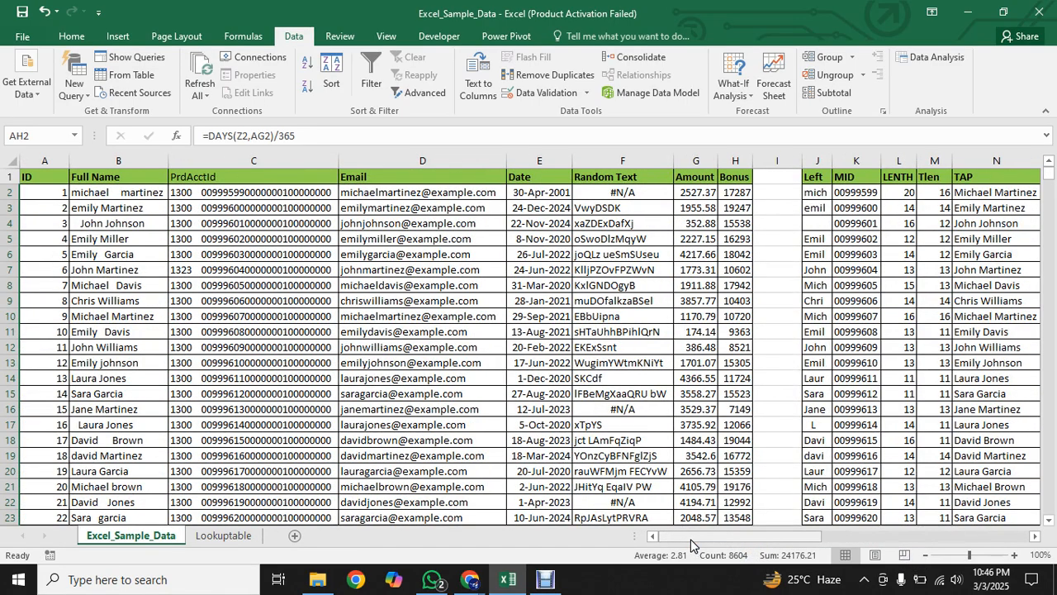
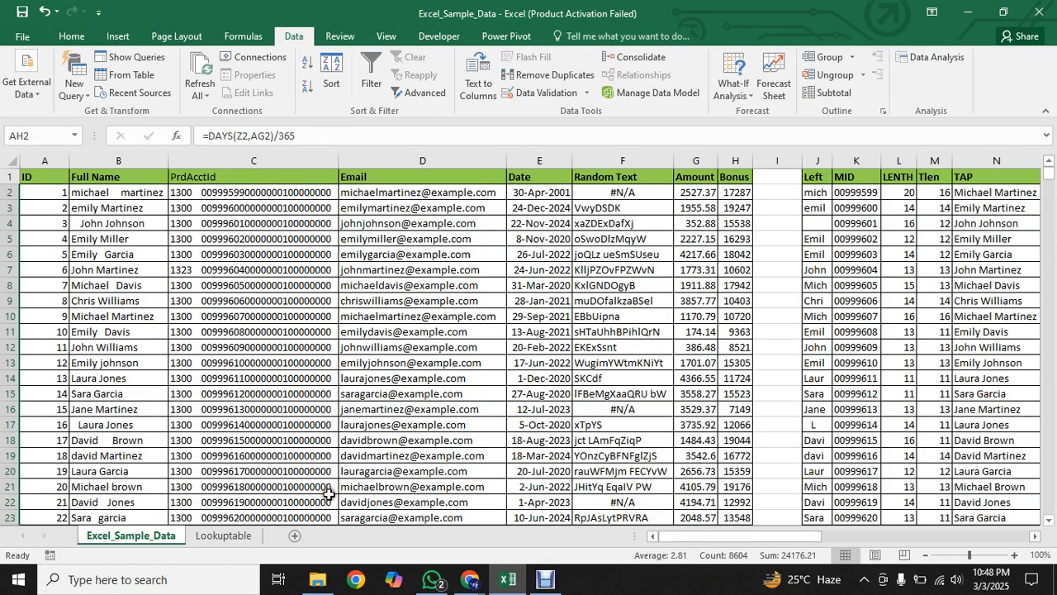
{"action": "left_click", "coordinate": [225, 536]}
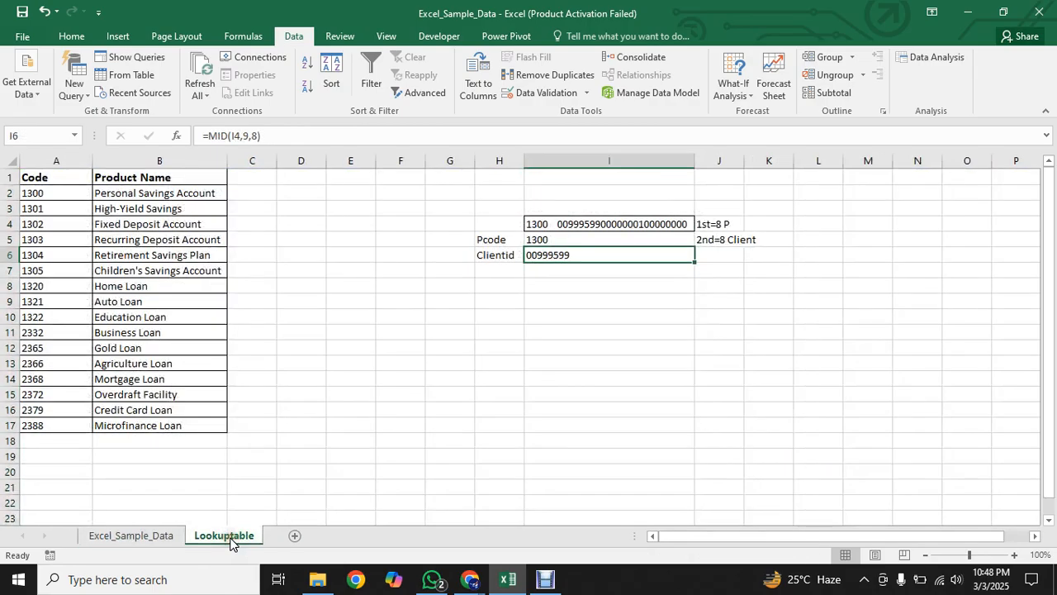
Step: Compare the codes and product names on the Lookuptable sheet with the PrdAcctId values on the Excel_Sample_Data sheet
{"action": "left_click", "coordinate": [50, 194]}
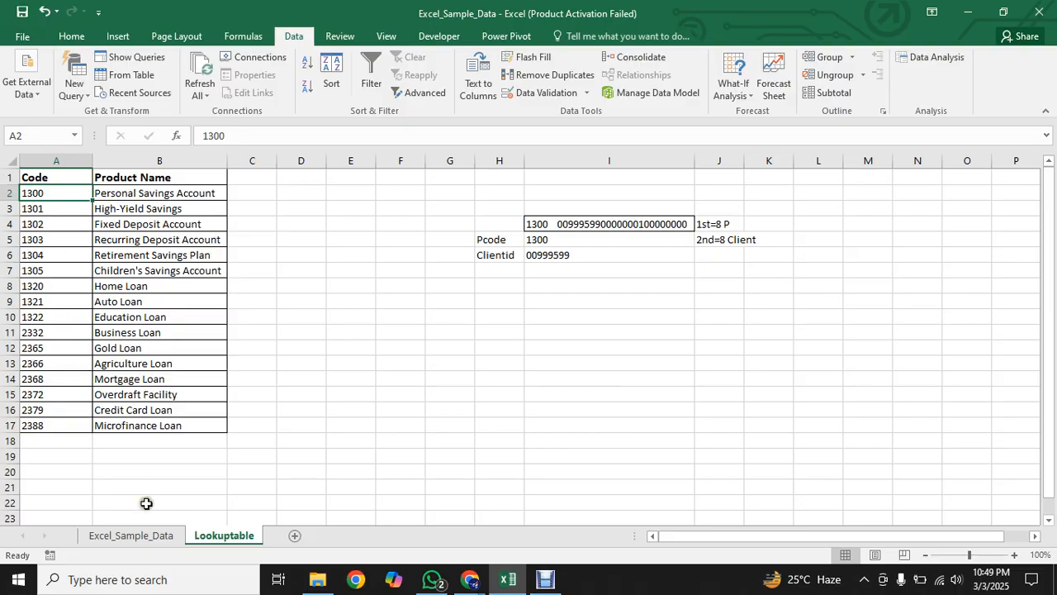
{"action": "left_click", "coordinate": [146, 538]}
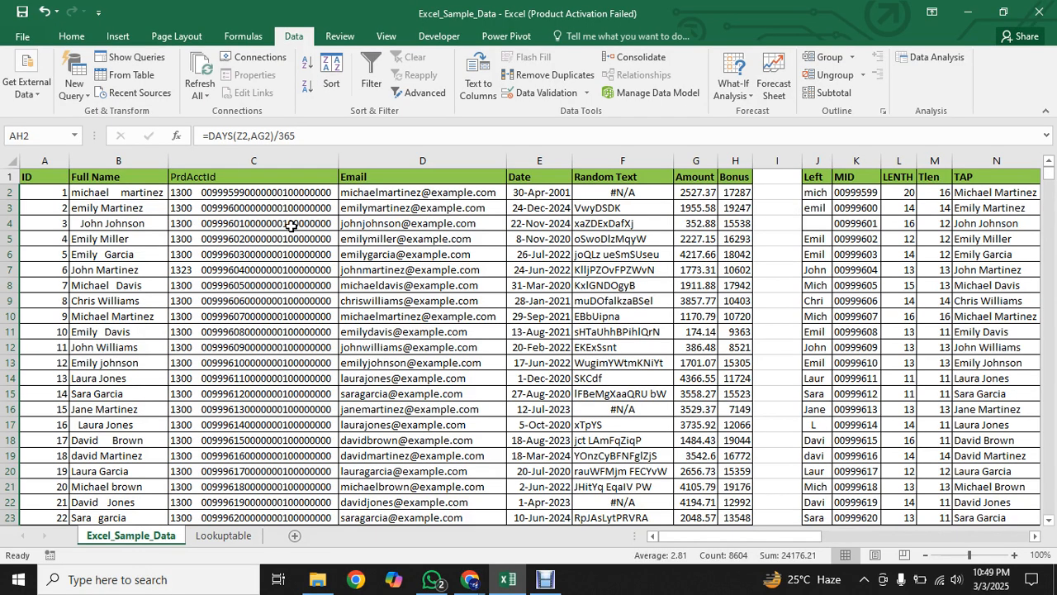
{"action": "left_click", "coordinate": [224, 539]}
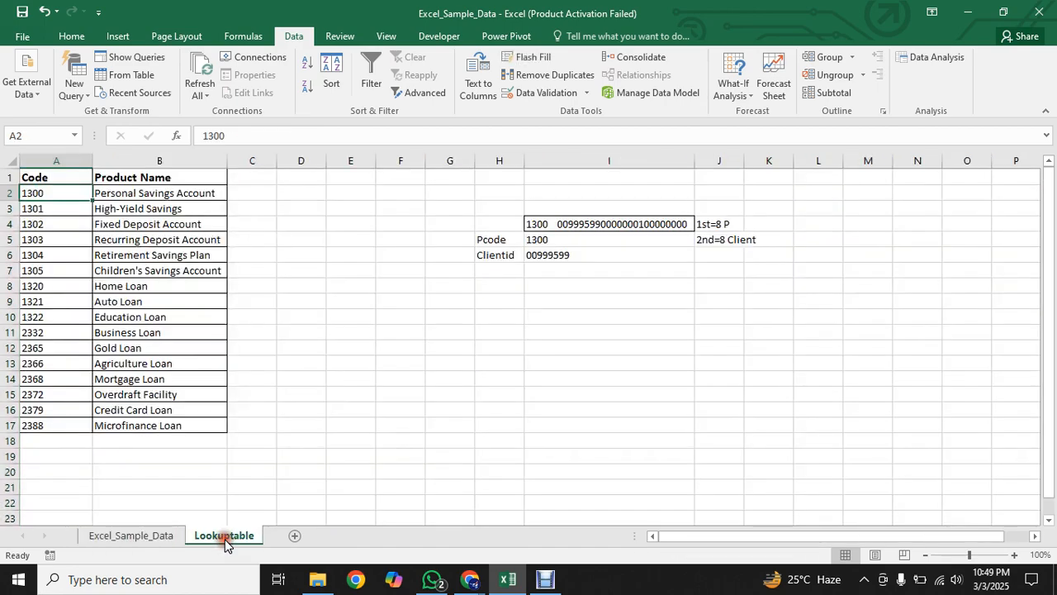
{"action": "left_click", "coordinate": [123, 193]}
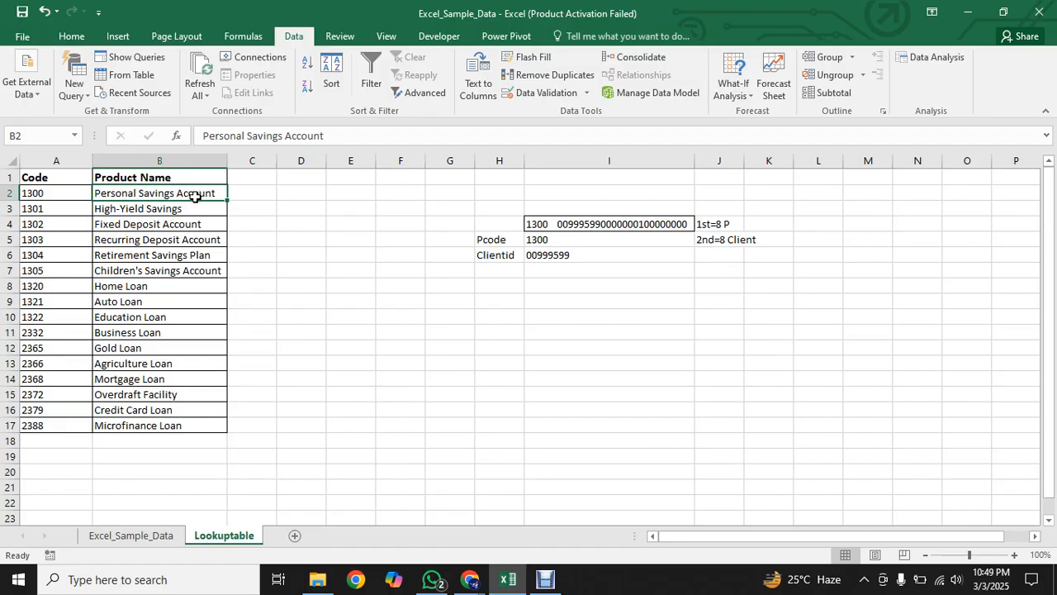
{"action": "left_click", "coordinate": [251, 193]}
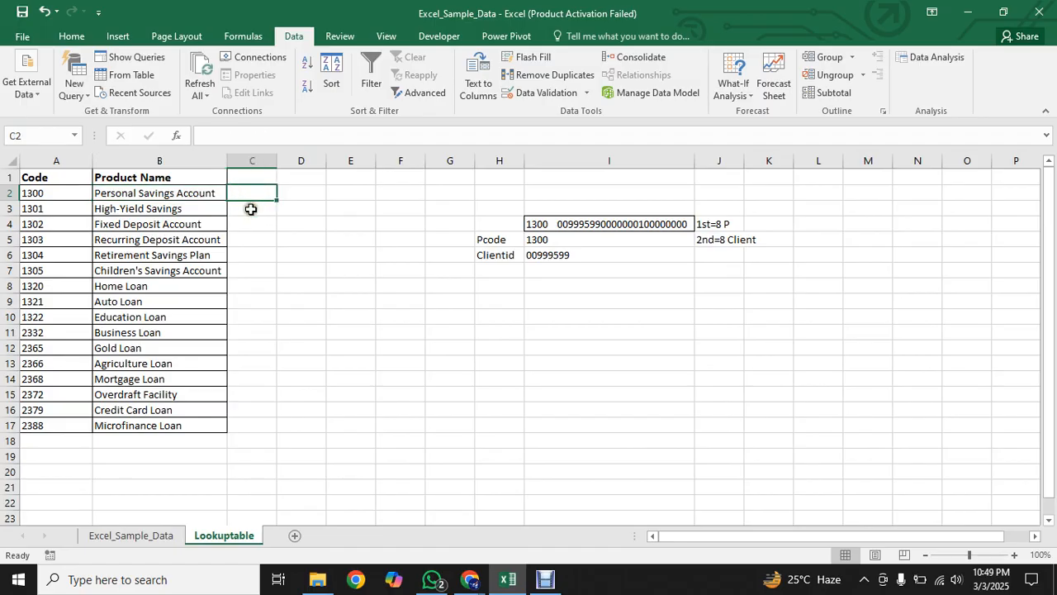
{"action": "left_click", "coordinate": [142, 535]}
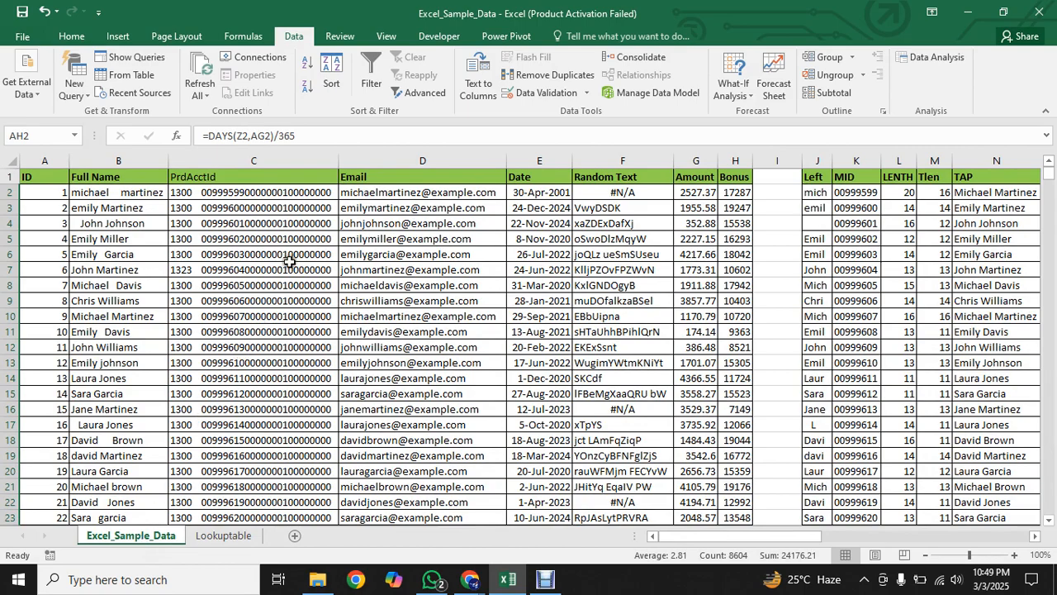
{"action": "left_click", "coordinate": [248, 193]}
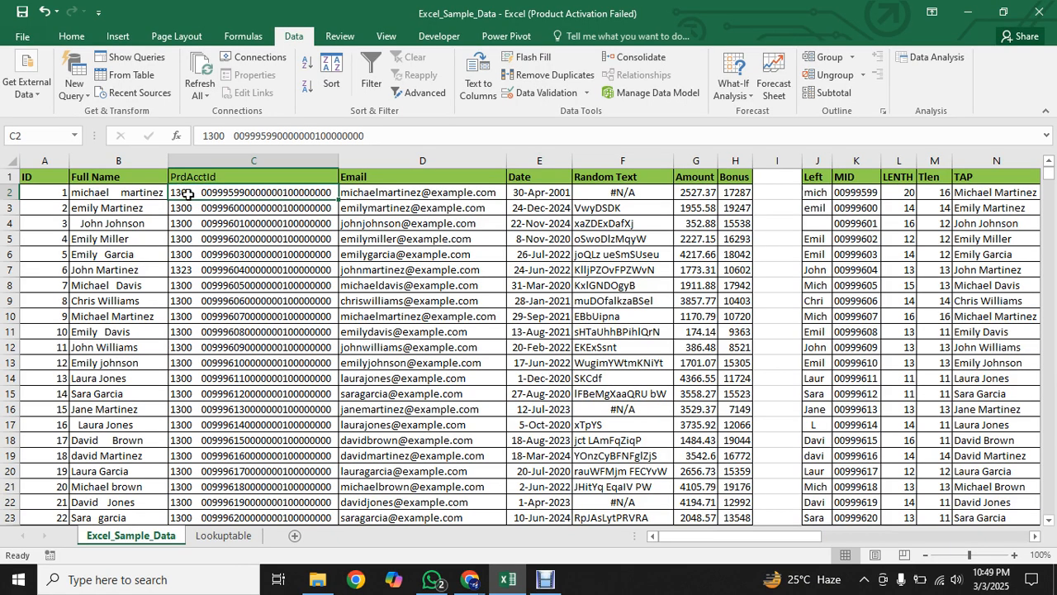
{"action": "left_click", "coordinate": [217, 539]}
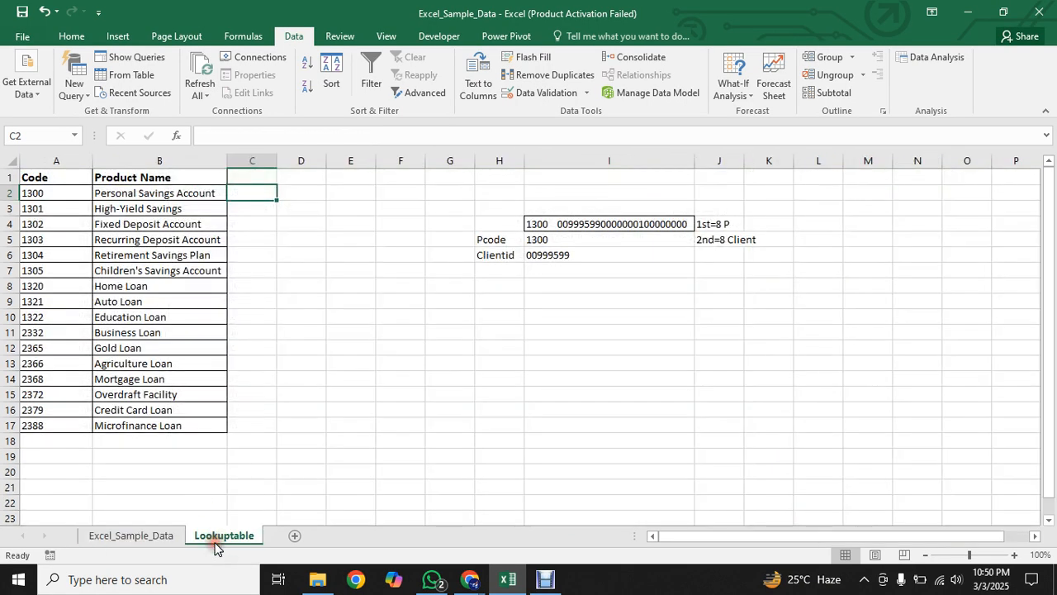
{"action": "left_click", "coordinate": [155, 195]}
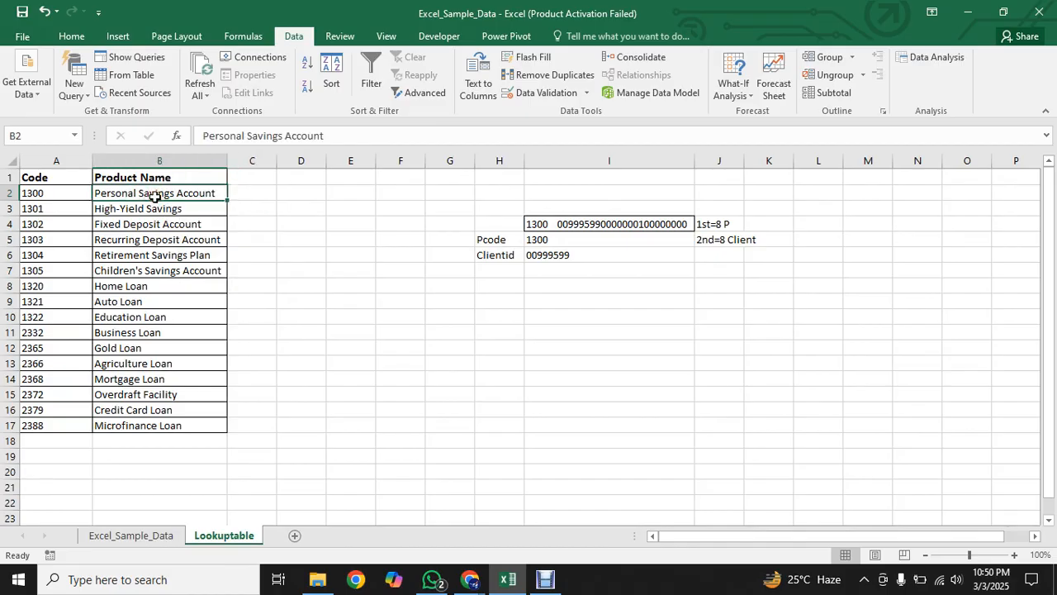
{"action": "left_click", "coordinate": [136, 537]}
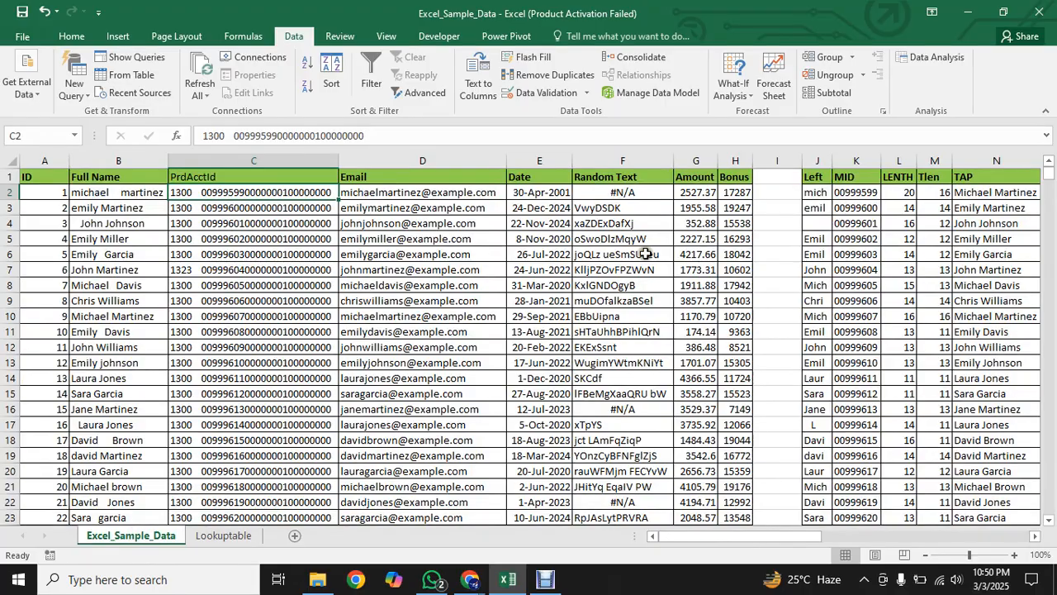
{"action": "left_click", "coordinate": [778, 191]}
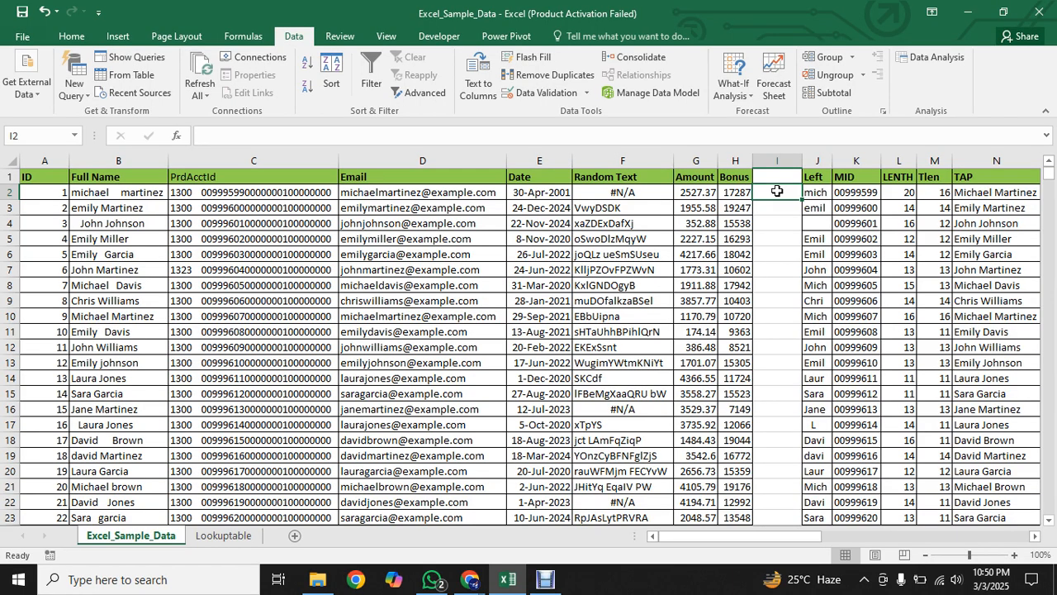
{"action": "left_click", "coordinate": [771, 175]}
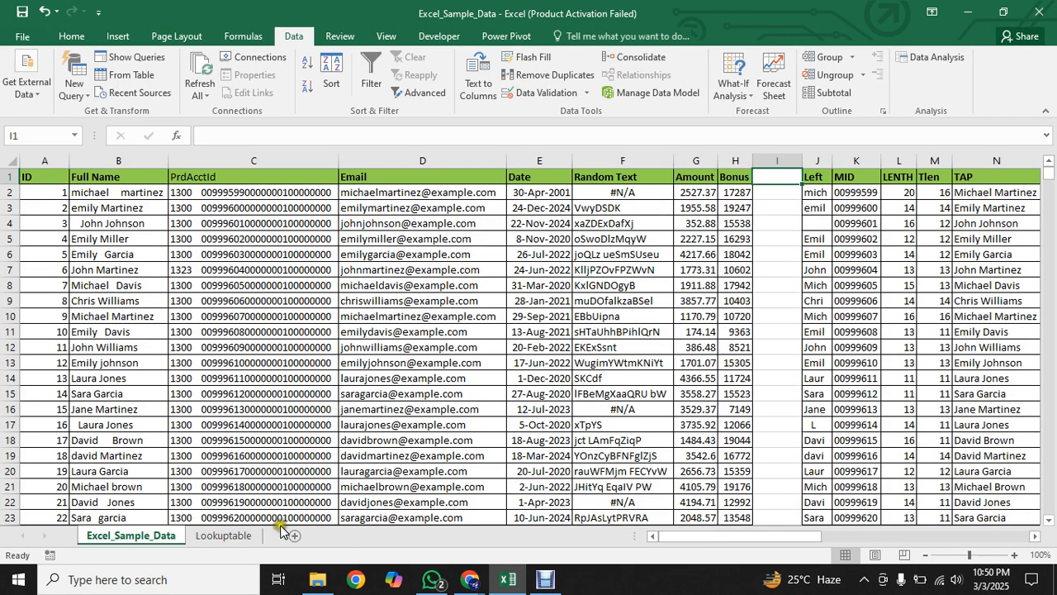
{"action": "left_click", "coordinate": [234, 536]}
{"action": "left_click", "coordinate": [155, 178]}
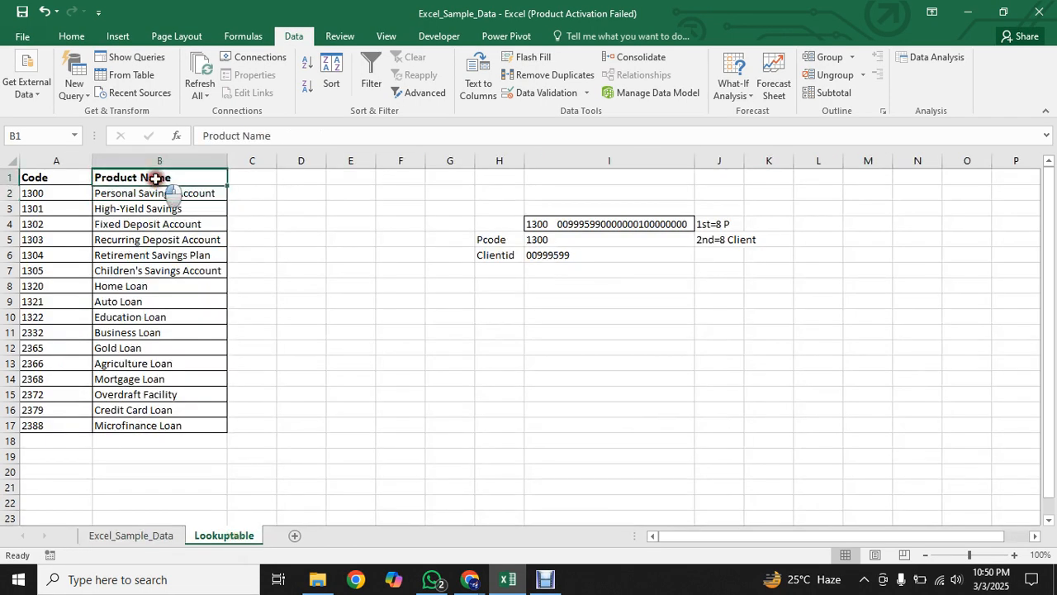
{"action": "key", "text": "ctrl+c"}
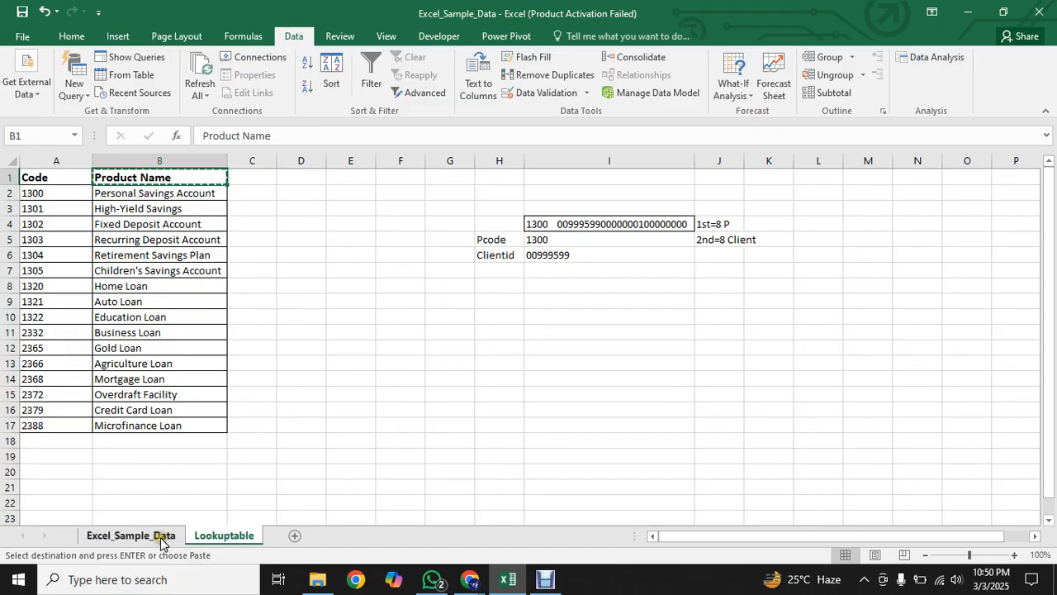
{"action": "left_click", "coordinate": [157, 536]}
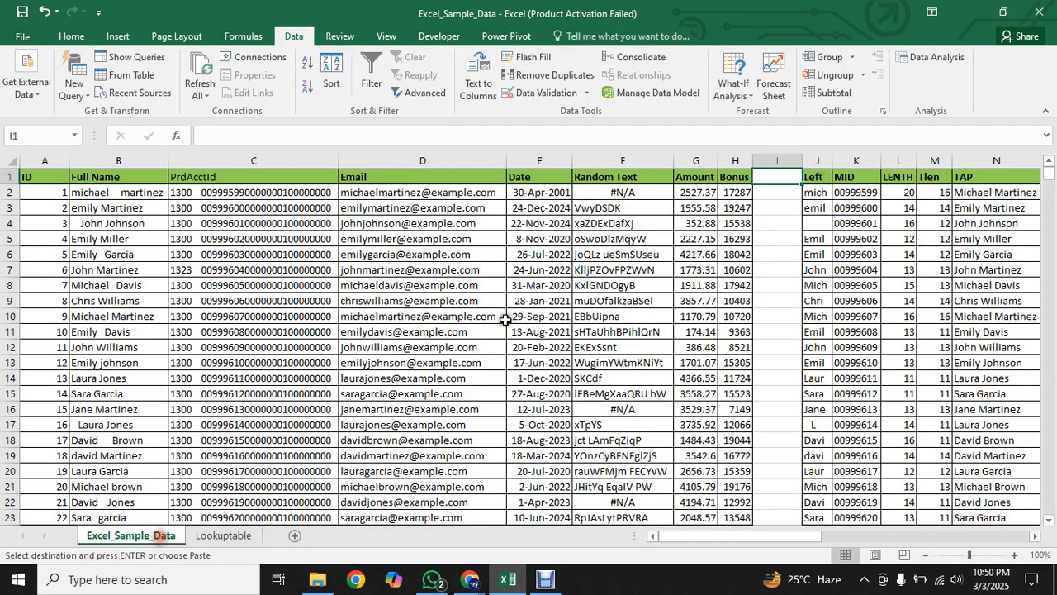
{"action": "double_click", "coordinate": [764, 178]}
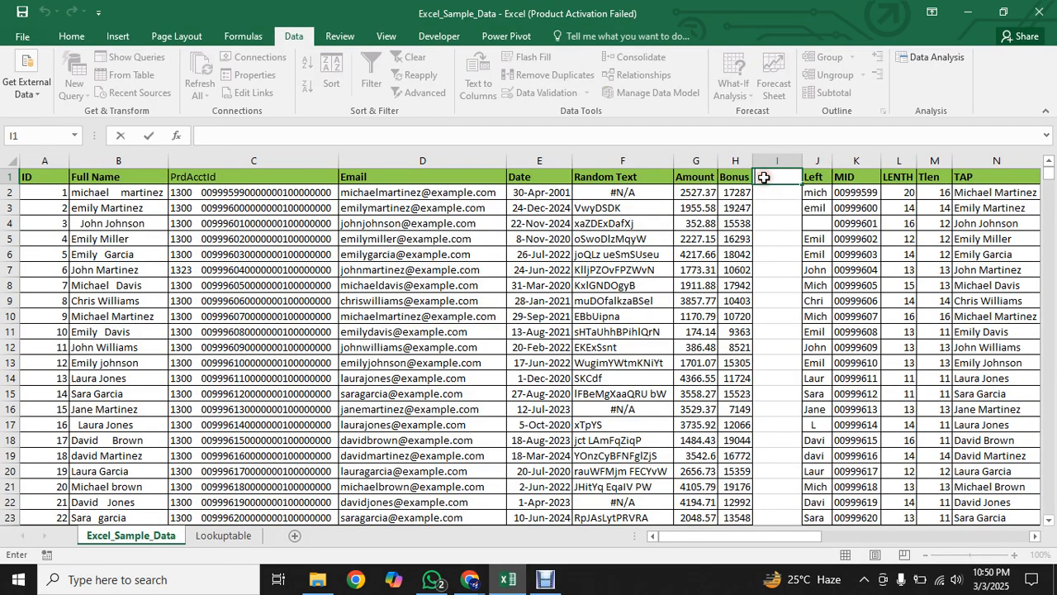
{"action": "left_click", "coordinate": [778, 233]}
Step: Copy the Product Name header from Lookuptable into I1 of Excel_Sample_Data, and fit column I and row 1 to the header
{"action": "left_click", "coordinate": [766, 173]}
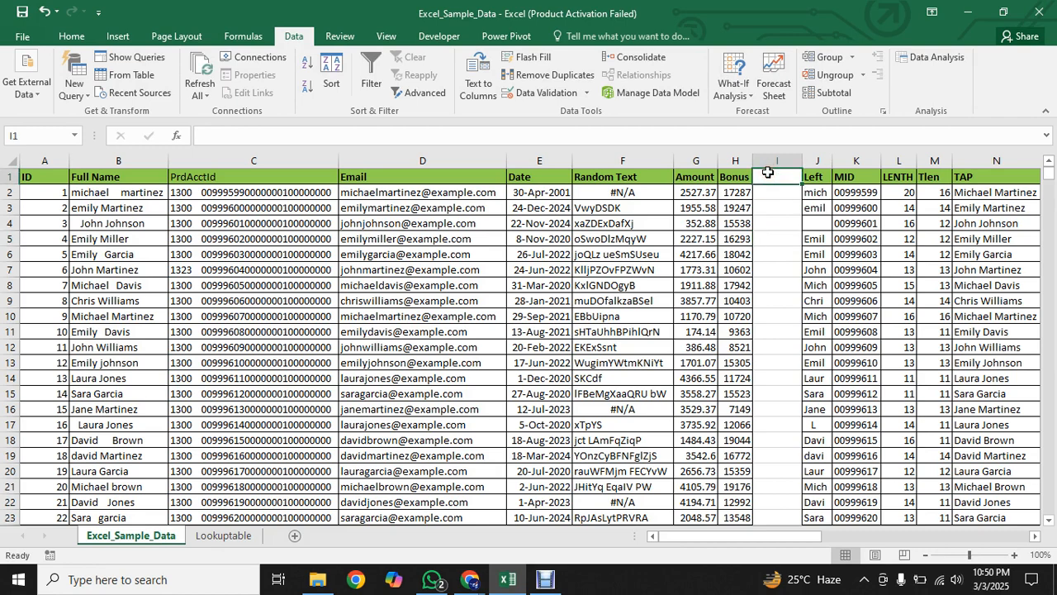
{"action": "left_click", "coordinate": [223, 536]}
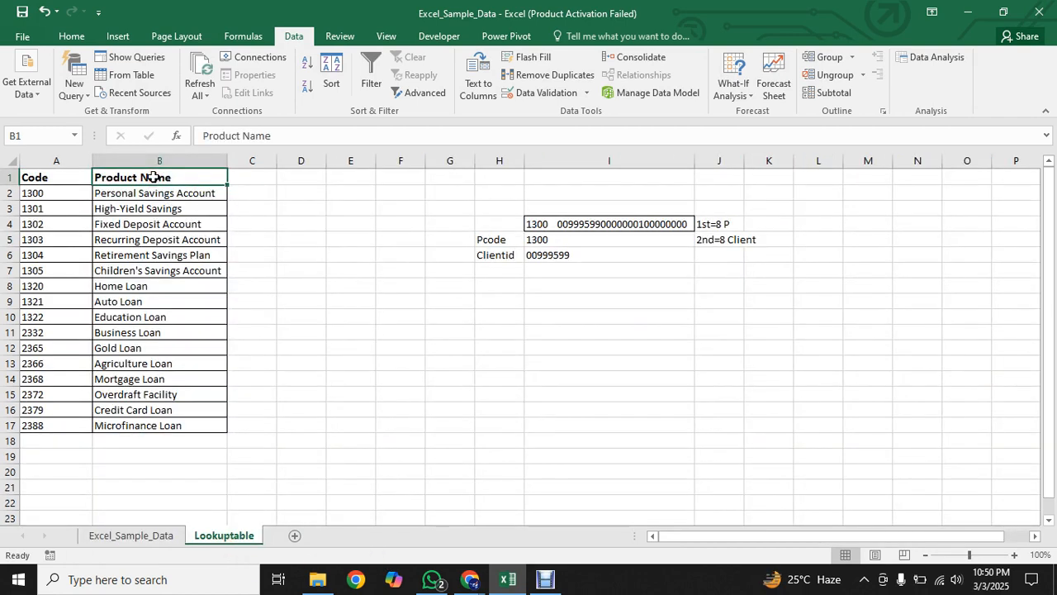
{"action": "key", "text": "ctrl+c"}
{"action": "left_click", "coordinate": [146, 537]}
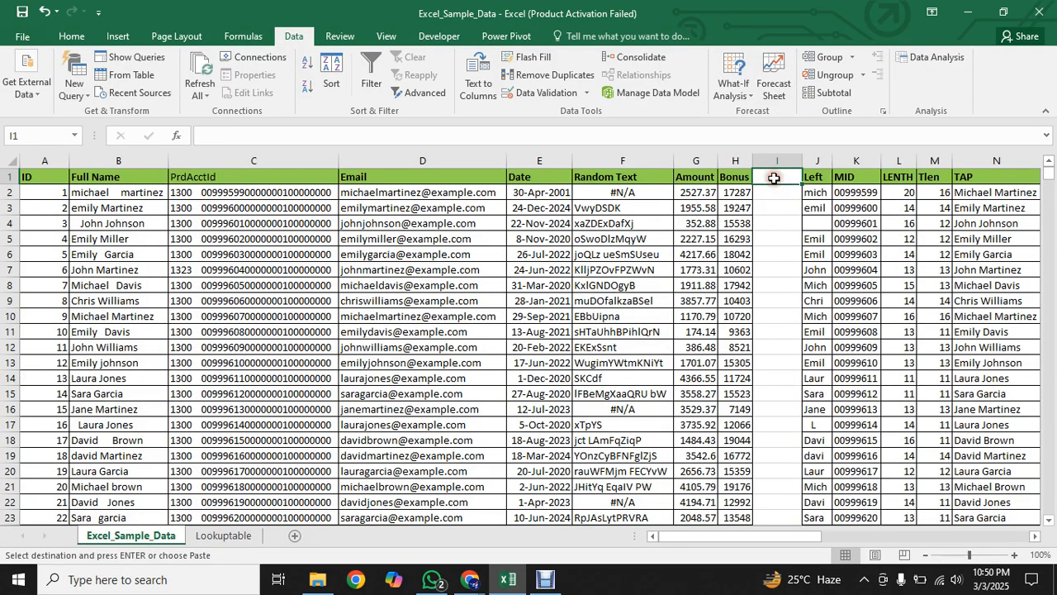
{"action": "key", "text": "ctrl+v"}
{"action": "left_click_drag", "start_coordinate": [801, 160], "coordinate": [838, 160]}
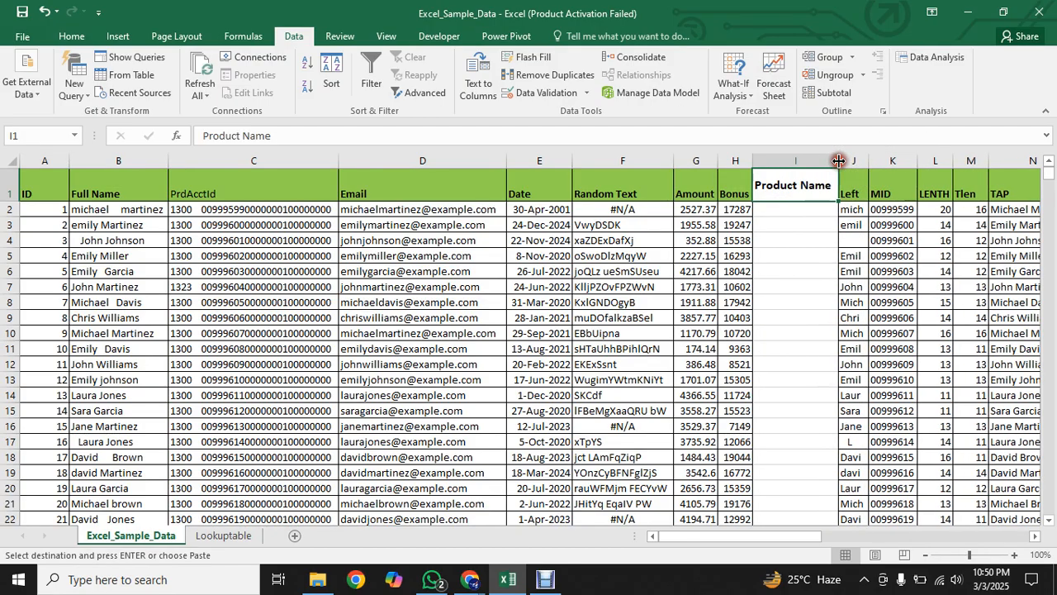
{"action": "double_click", "coordinate": [11, 200]}
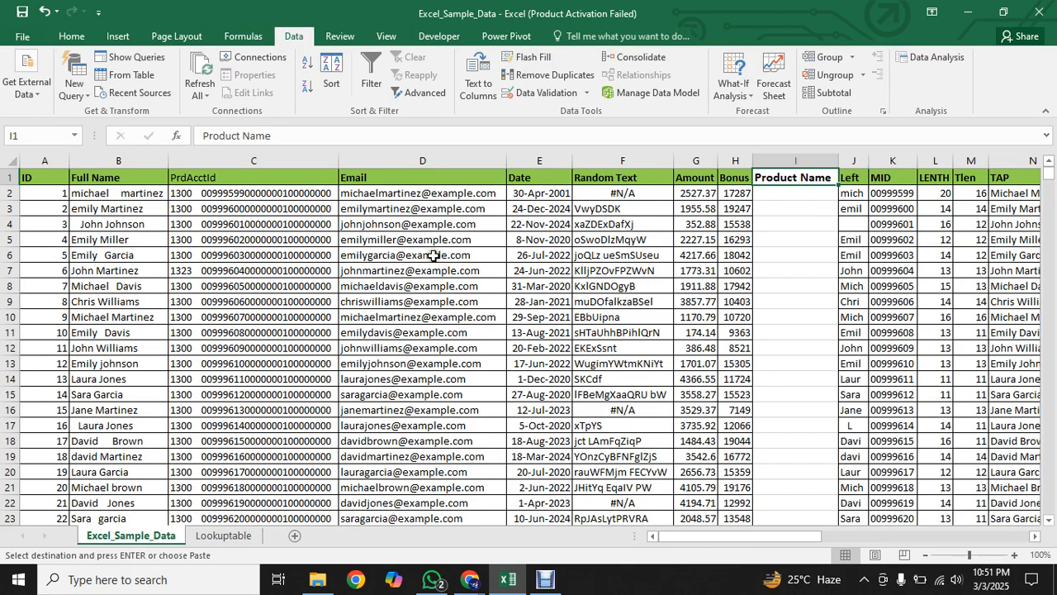
Step: Check the start of the PrdAcctId in C2 against the first code and product name on the Lookuptable sheet
{"action": "left_click", "coordinate": [190, 193]}
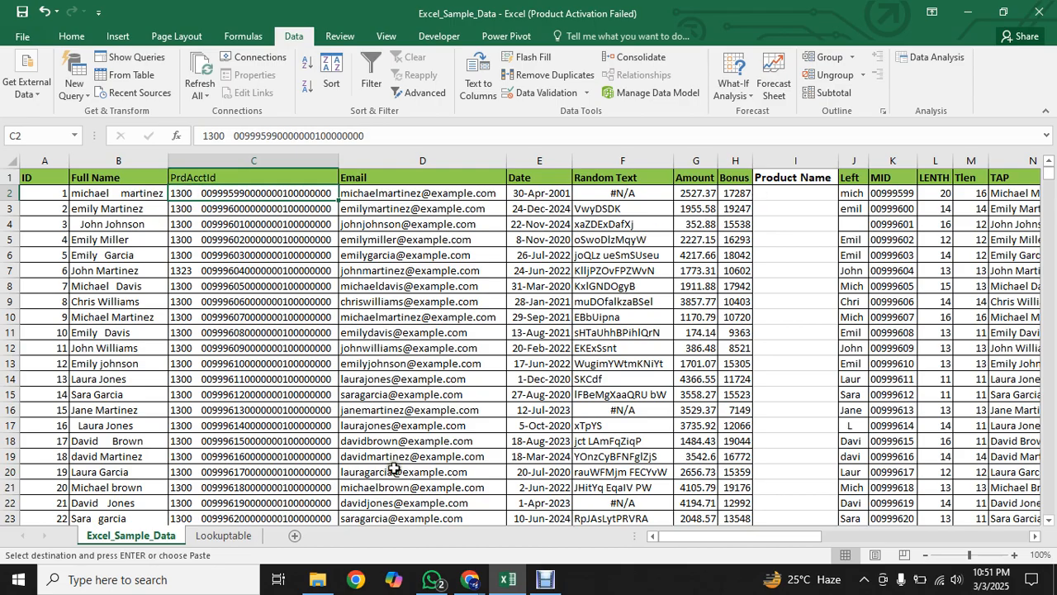
{"action": "left_click", "coordinate": [217, 535]}
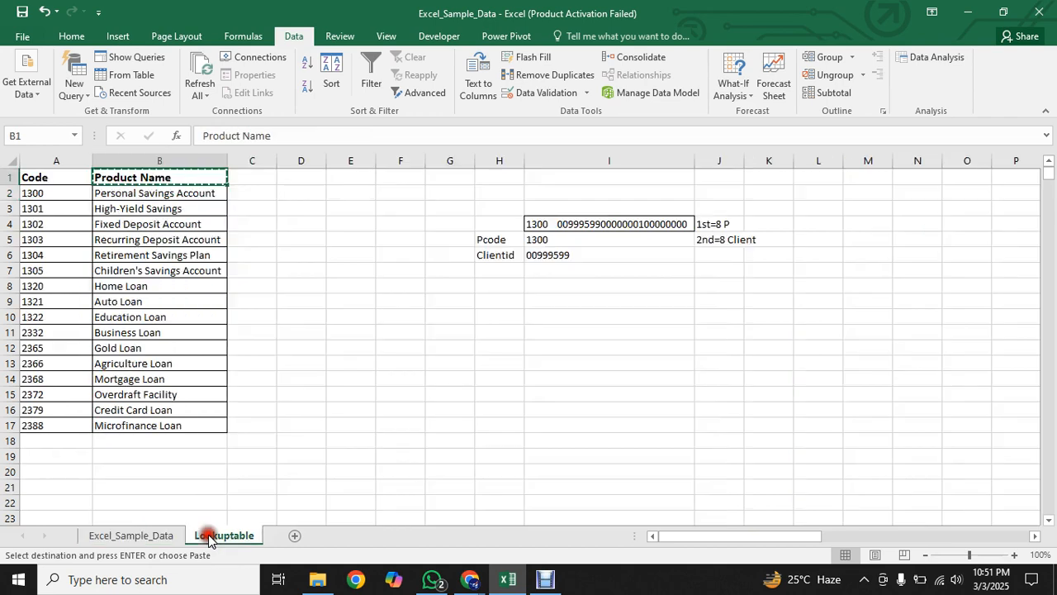
{"action": "left_click", "coordinate": [56, 196]}
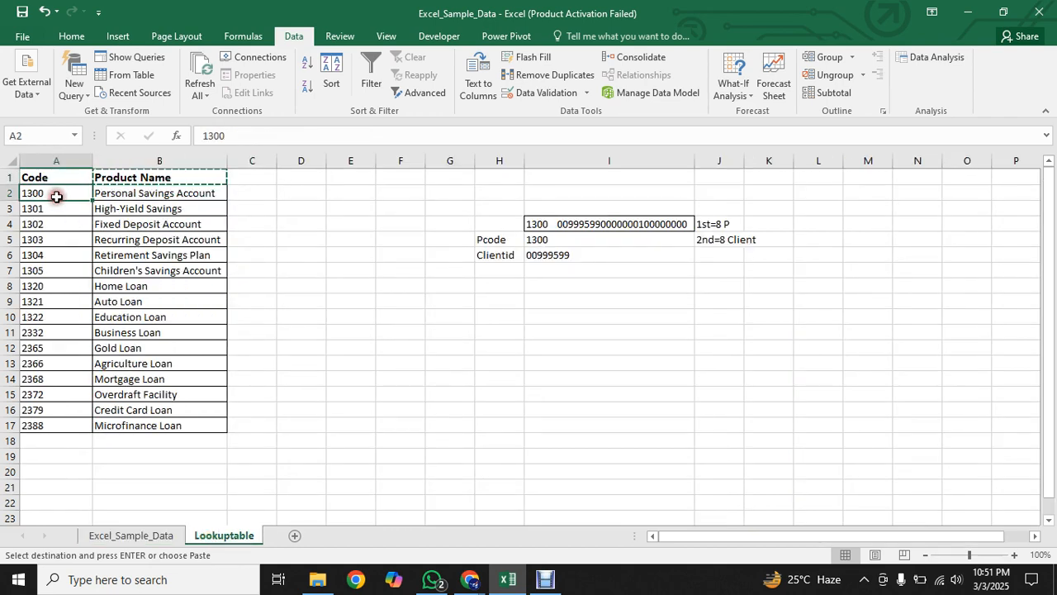
{"action": "left_click", "coordinate": [128, 199]}
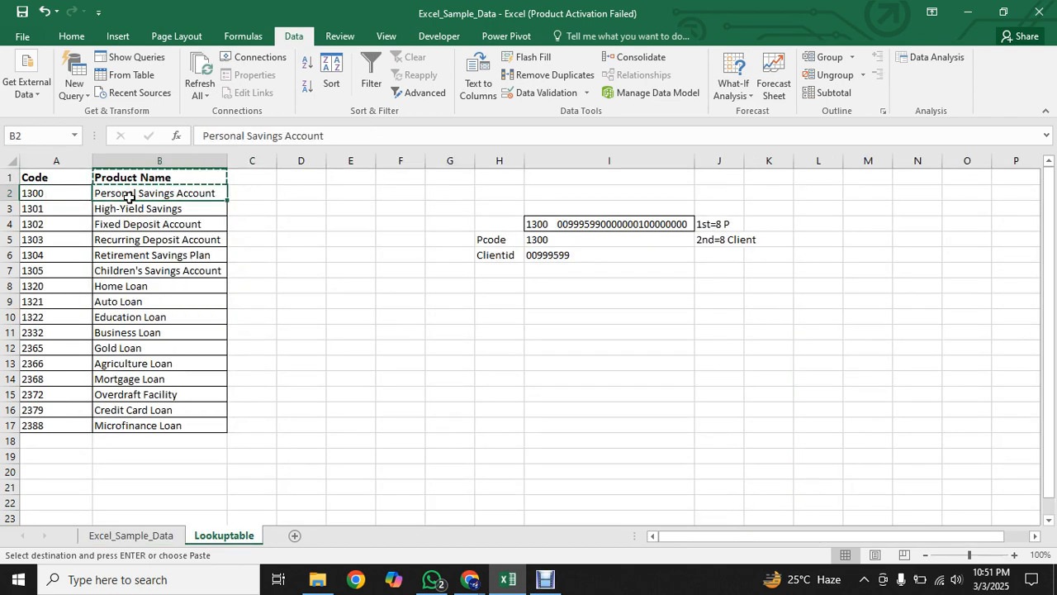
{"action": "left_click", "coordinate": [116, 536]}
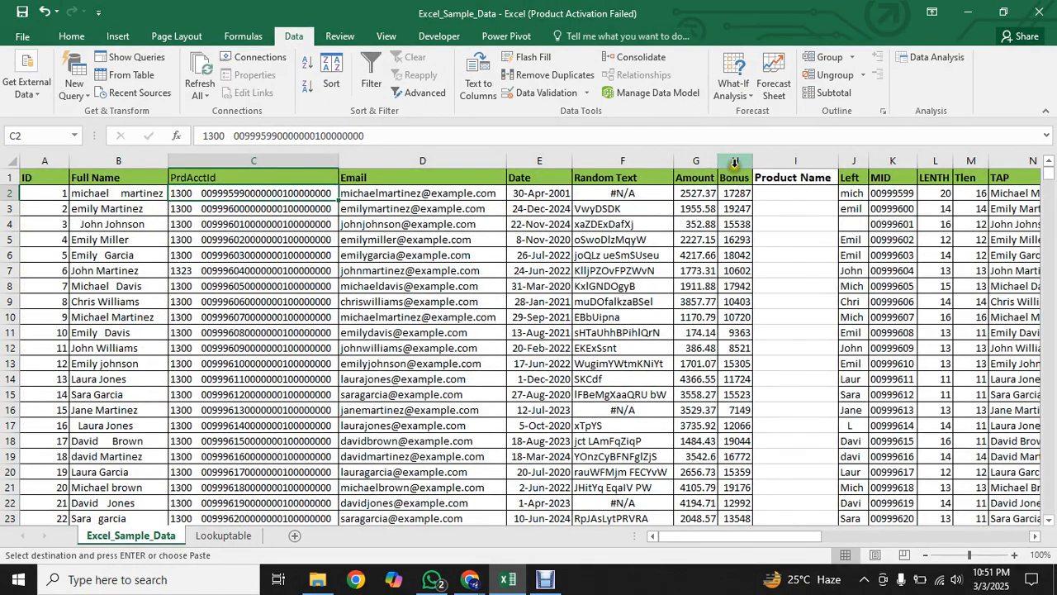
Step: Insert a new column before Product Name on the Excel_Sample_Data sheet and head it Code in I1
{"action": "left_click", "coordinate": [763, 157]}
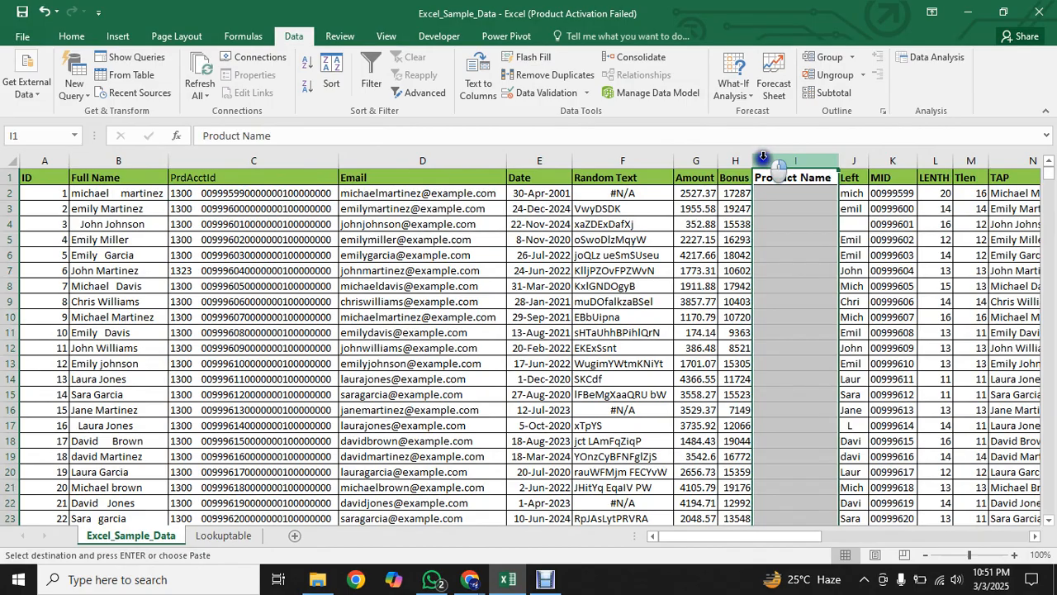
{"action": "right_click", "coordinate": [763, 158]}
{"action": "left_click", "coordinate": [817, 266]}
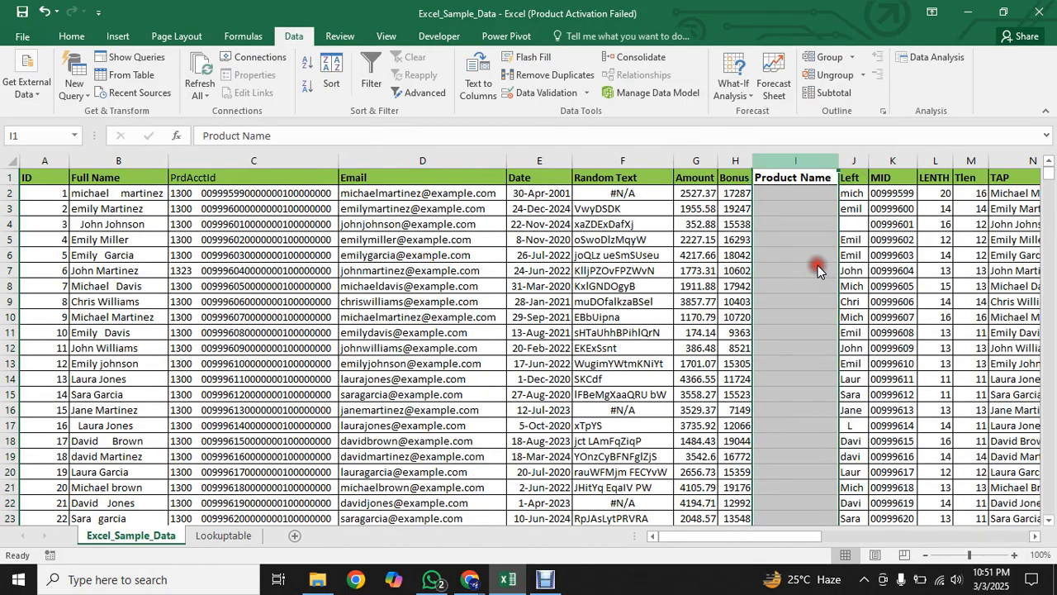
{"action": "left_click", "coordinate": [765, 178]}
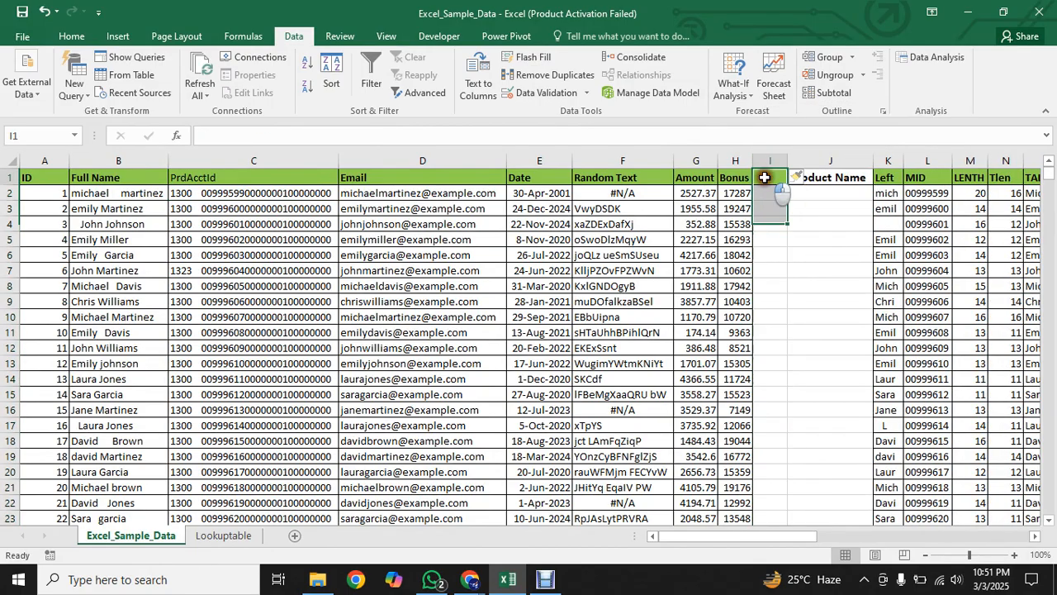
{"action": "type", "text": "Code"}
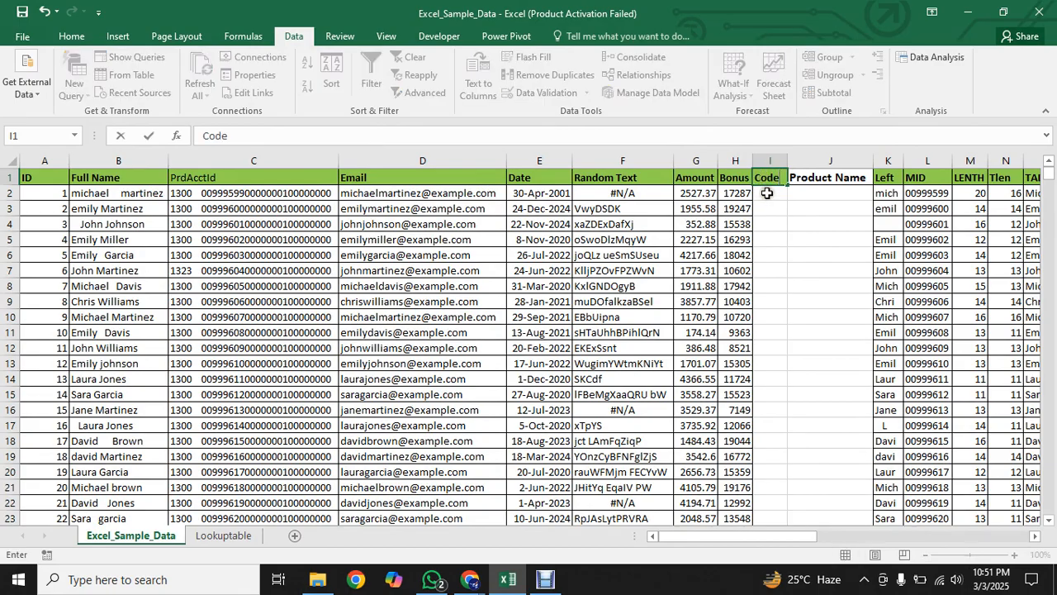
Step: Enter =LEFT(C2,4) in I2 to extract the product code, and fill the formula down the Code column
{"action": "left_click", "coordinate": [767, 193]}
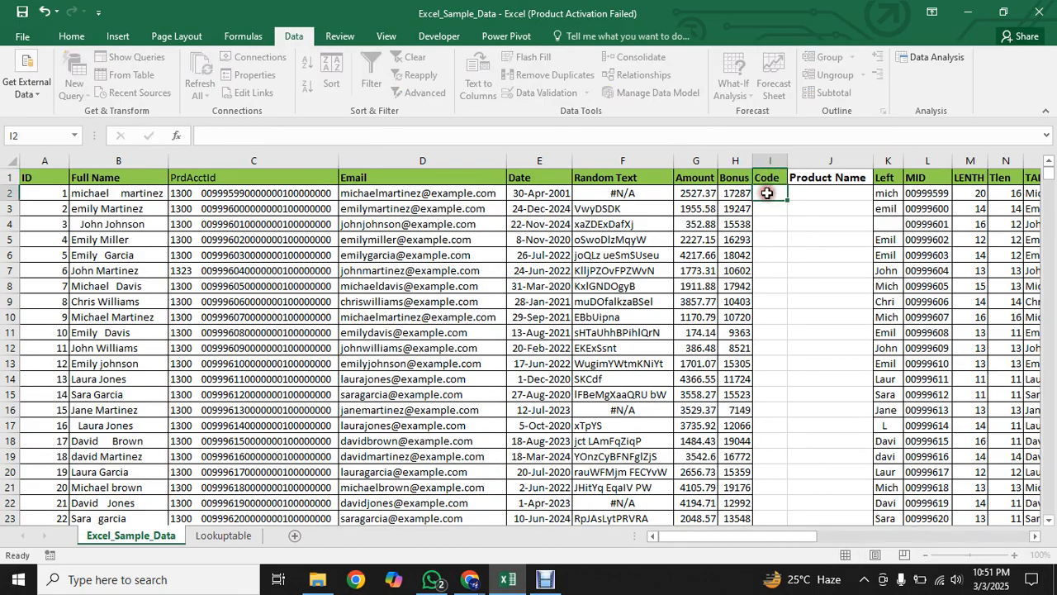
{"action": "type", "text": "="}
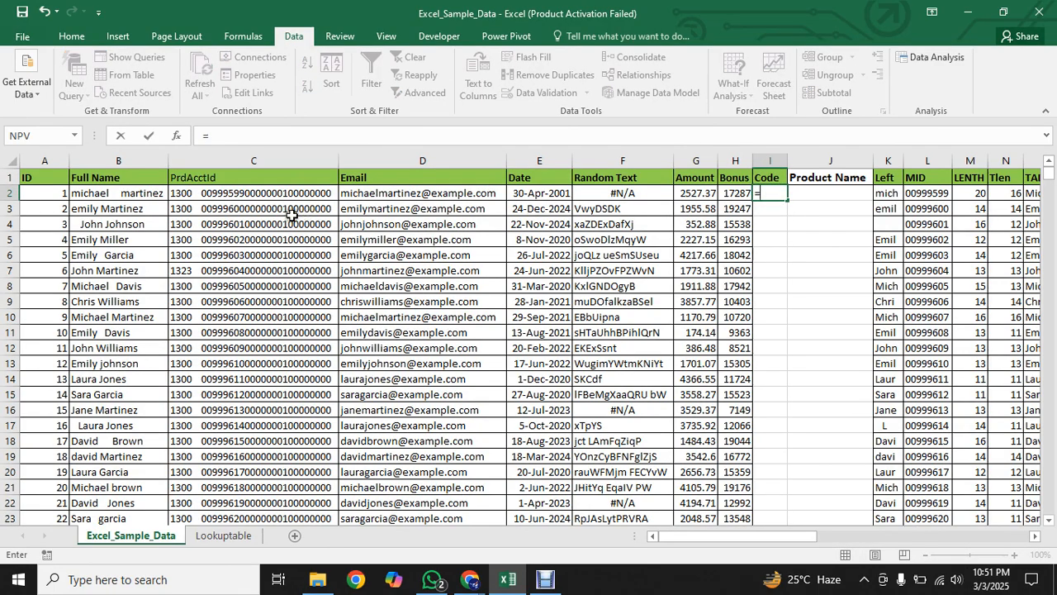
{"action": "left_click", "coordinate": [266, 194]}
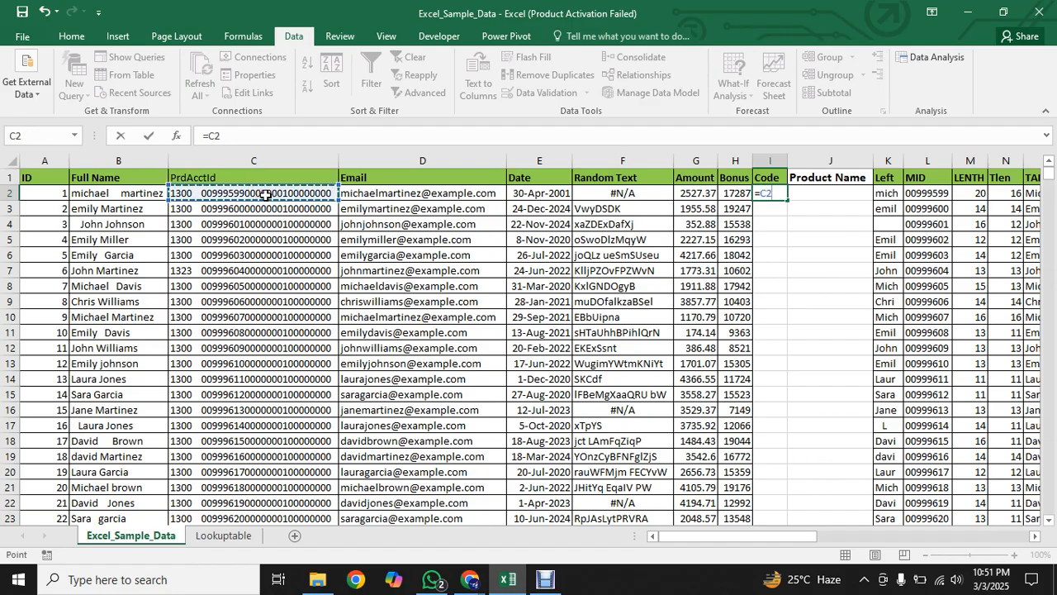
{"action": "key", "text": "BackSpace"}
{"action": "key", "text": "BackSpace"}
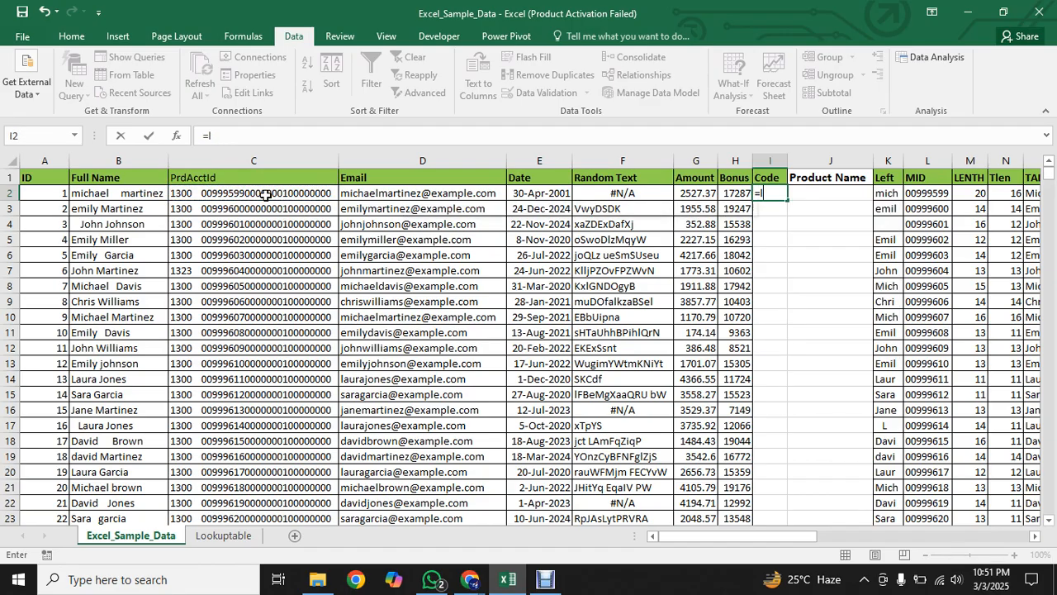
{"action": "type", "text": "left"}
{"action": "key", "text": "Tab"}
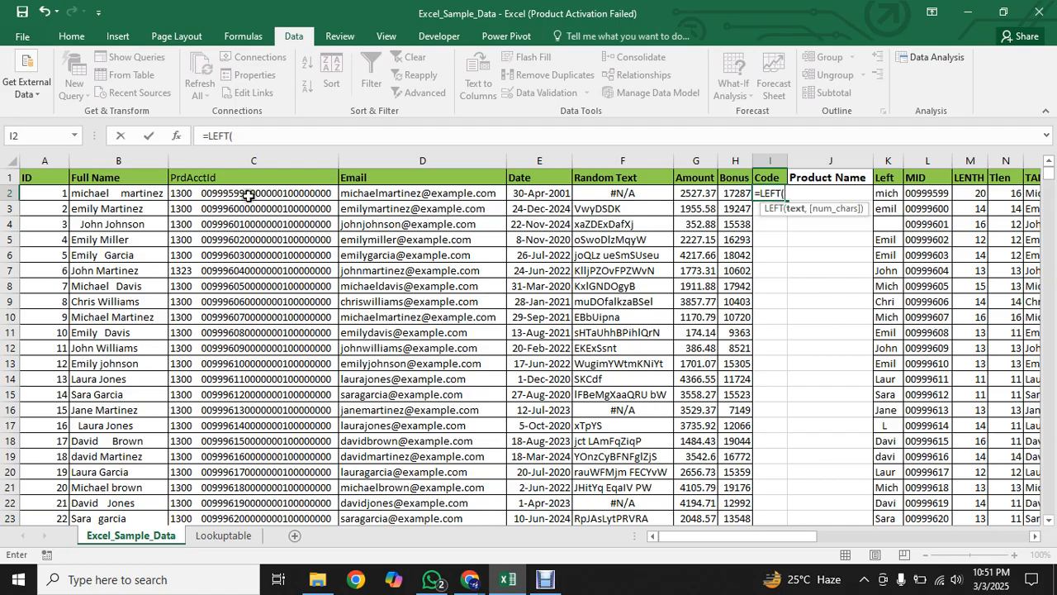
{"action": "left_click", "coordinate": [248, 194]}
{"action": "type", "text": ",4"}
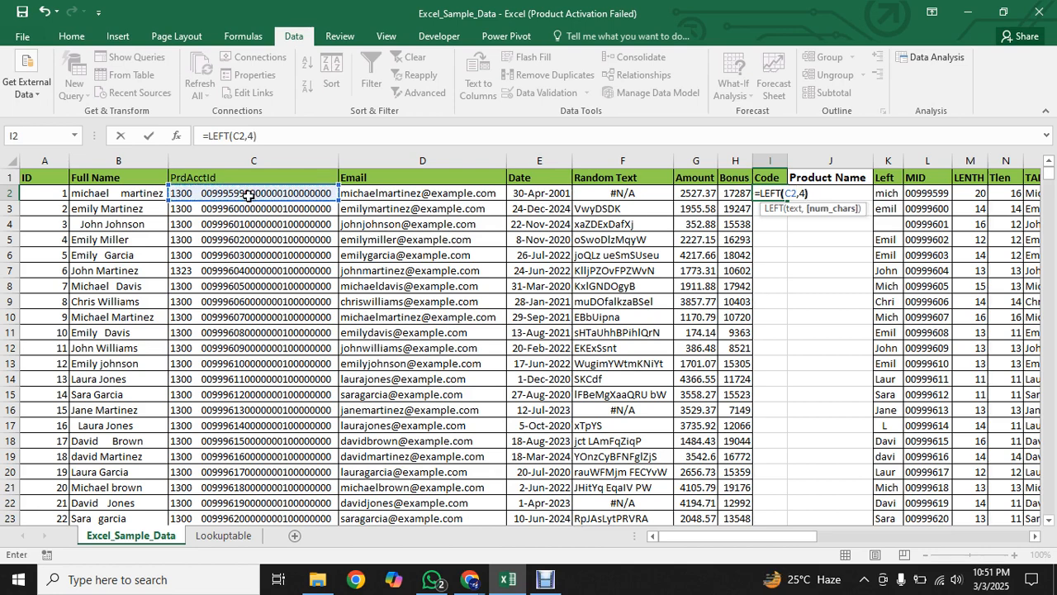
{"action": "type", "text": ")"}
{"action": "key", "text": "Return"}
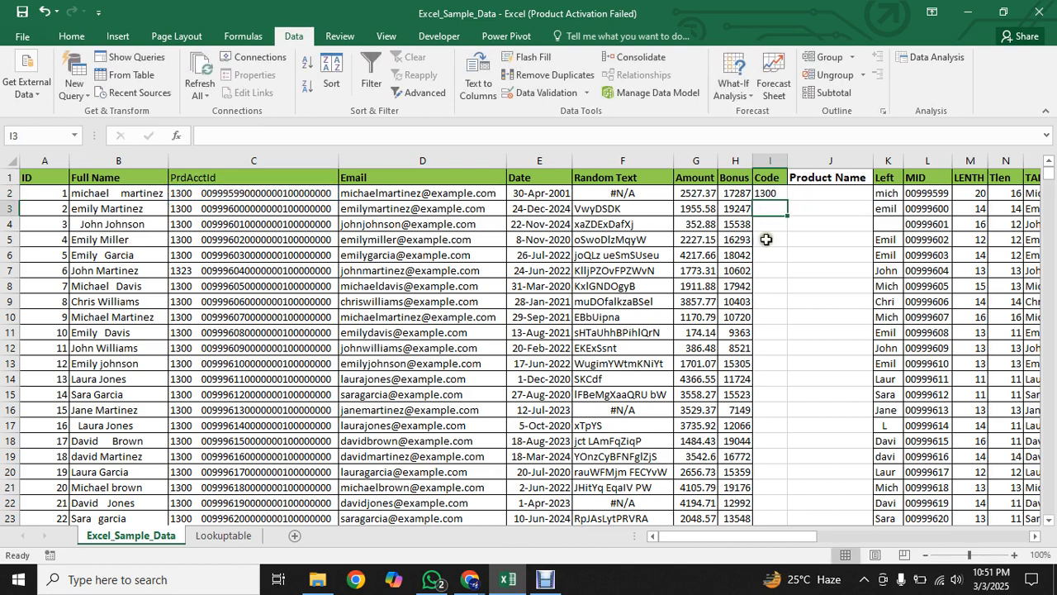
{"action": "left_click", "coordinate": [775, 193]}
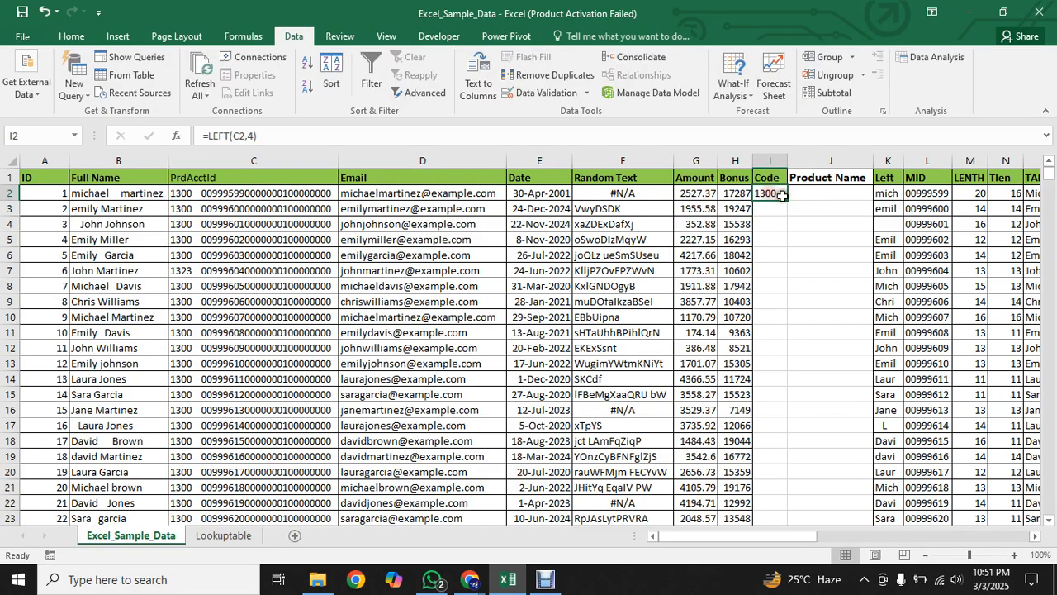
{"action": "double_click", "coordinate": [786, 199]}
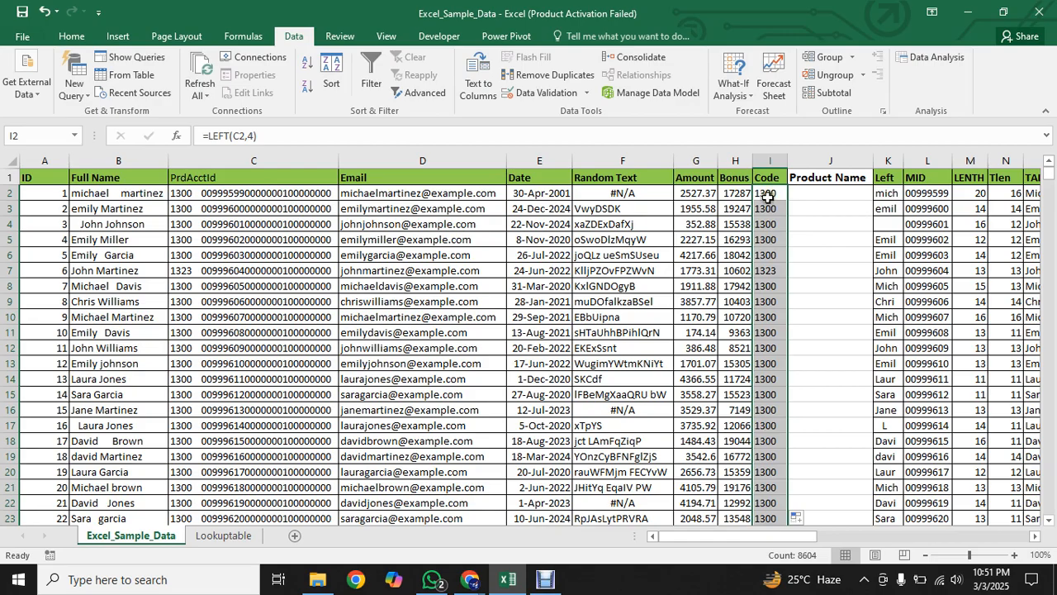
Step: Check the codes on the Lookuptable sheet, and begin a VLOOKUP formula in J2 of Excel_Sample_Data with I2 as the lookup value
{"action": "left_click", "coordinate": [217, 537]}
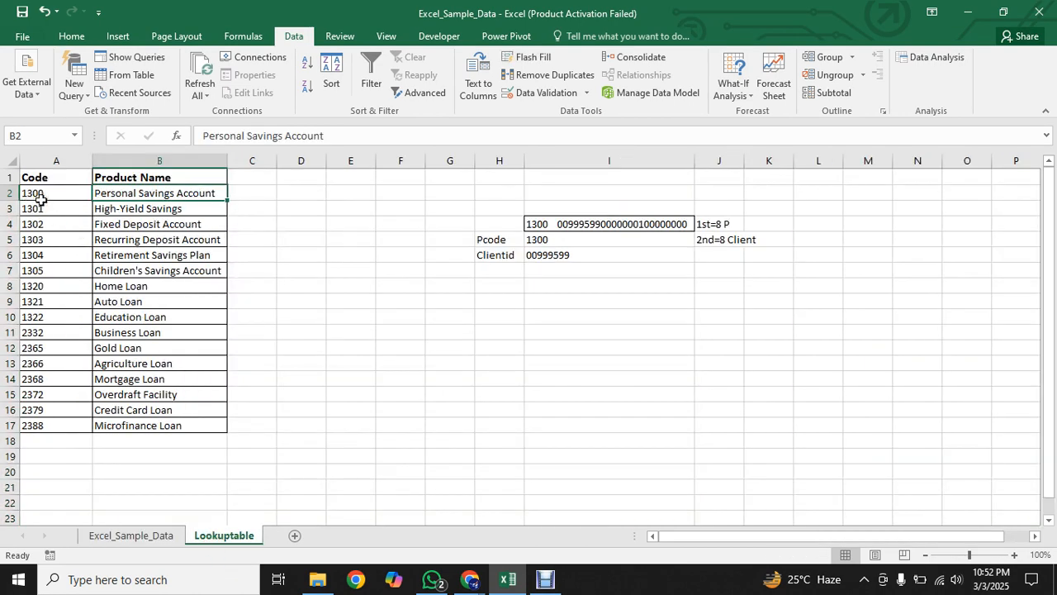
{"action": "left_click", "coordinate": [163, 544]}
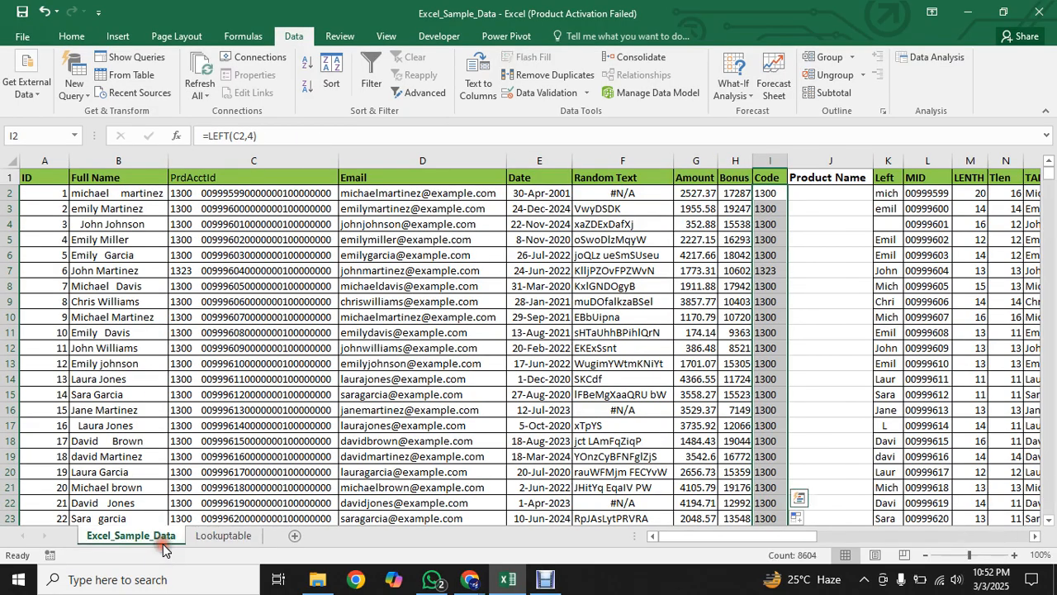
{"action": "left_click", "coordinate": [805, 192]}
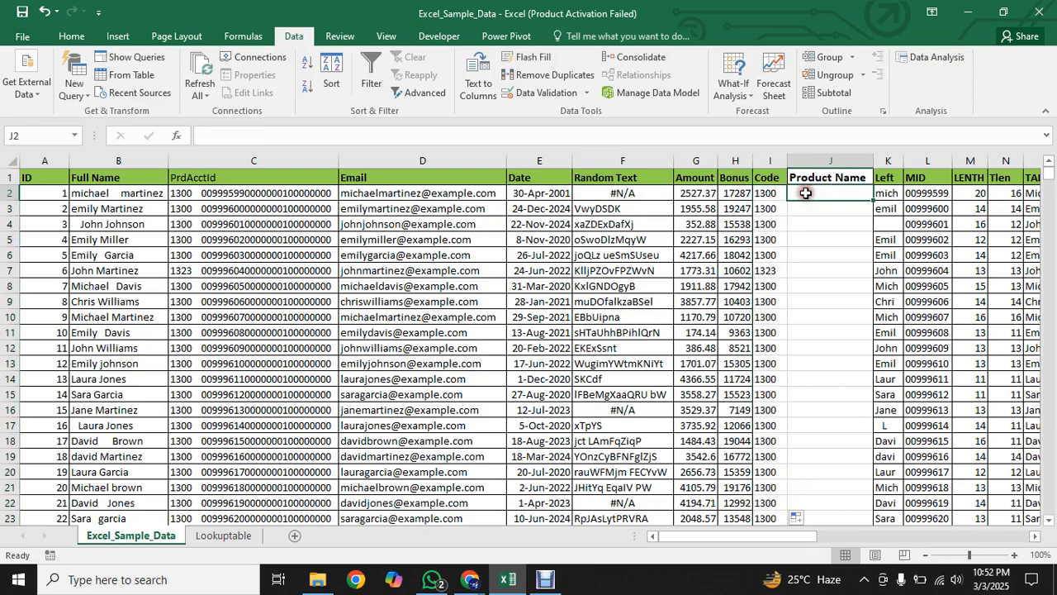
{"action": "type", "text": "="}
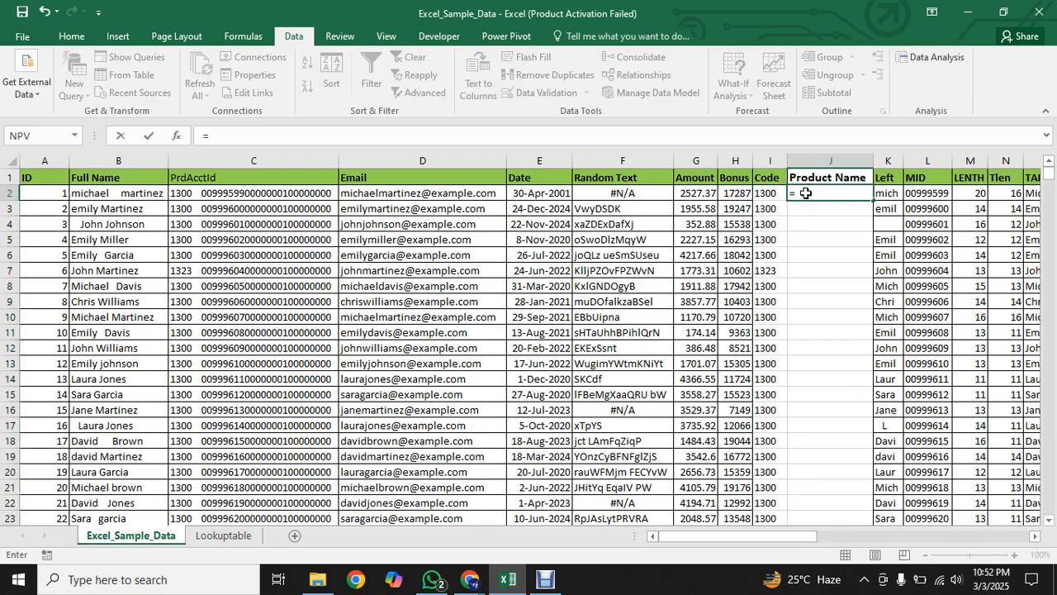
{"action": "type", "text": "vl"}
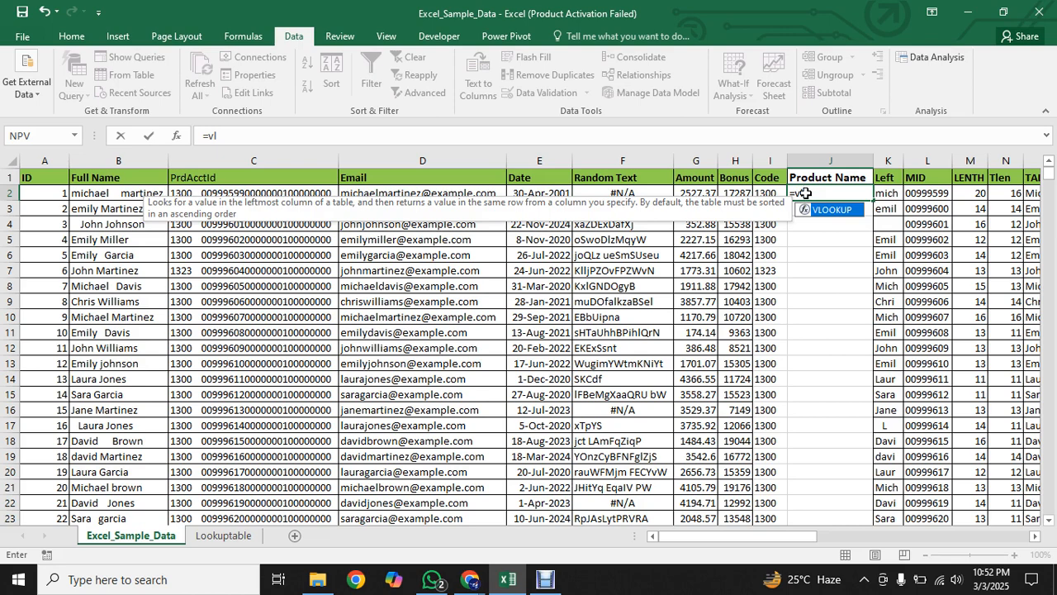
{"action": "key", "text": "Tab"}
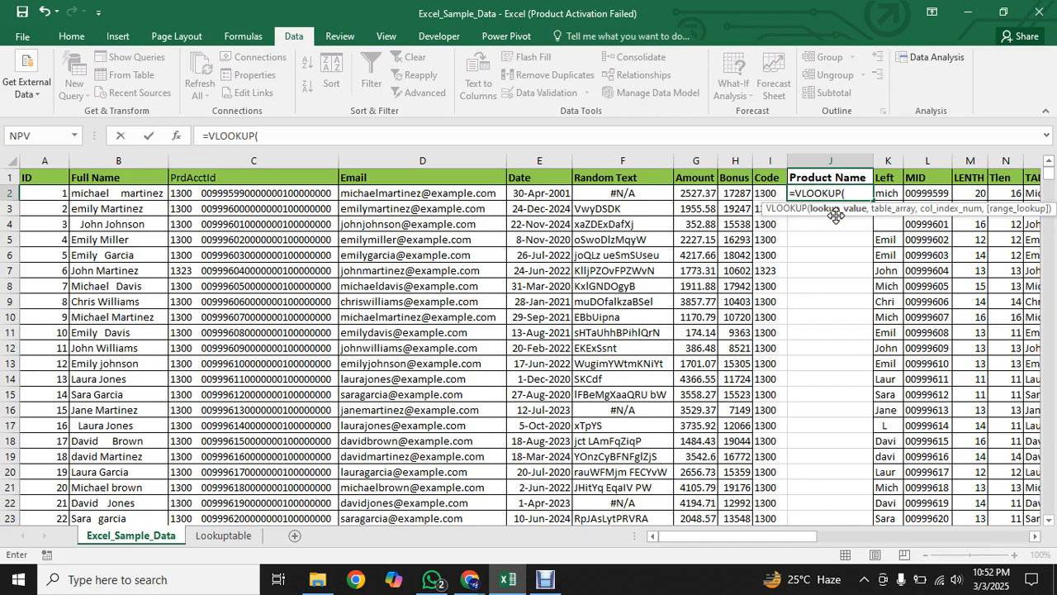
{"action": "left_click", "coordinate": [769, 194]}
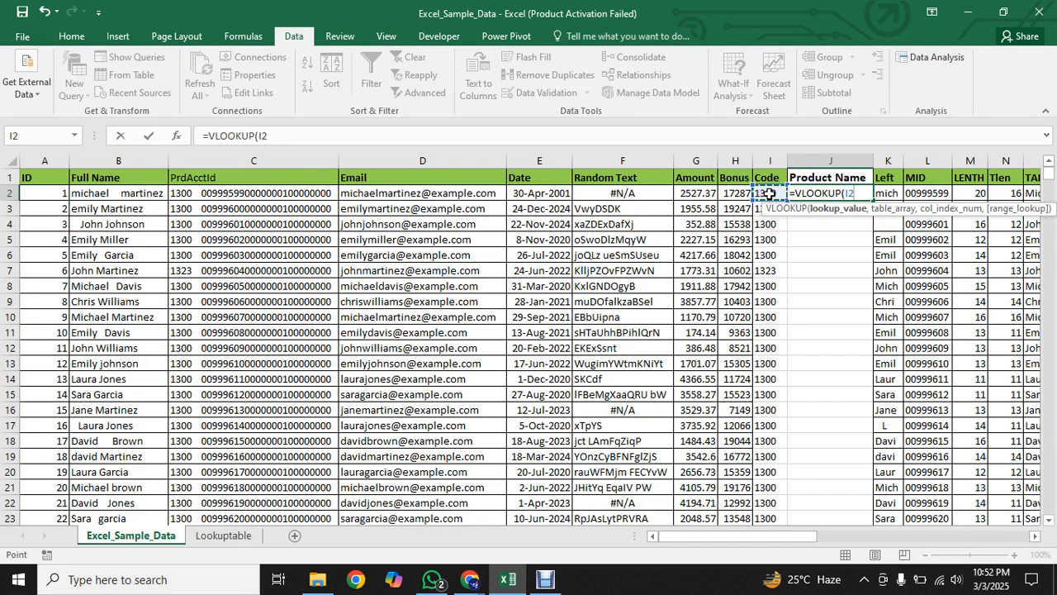
{"action": "type", "text": ","}
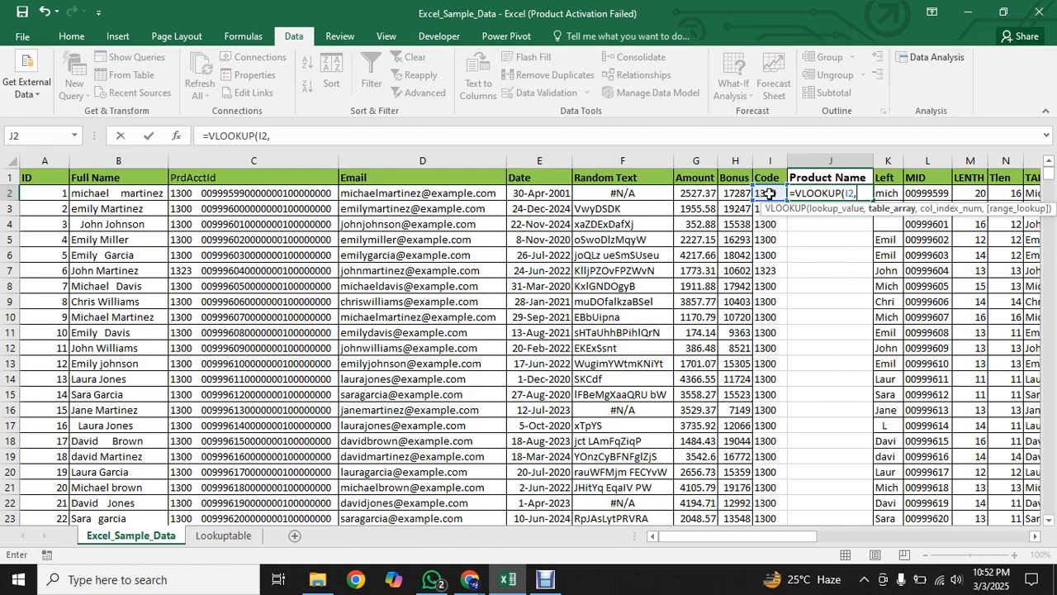
Step: Set the VLOOKUP's table array to A1:B17 on the Lookuptable sheet as the absolute reference $A$1:$B$17
{"action": "left_click", "coordinate": [223, 537]}
{"action": "left_click", "coordinate": [51, 177]}
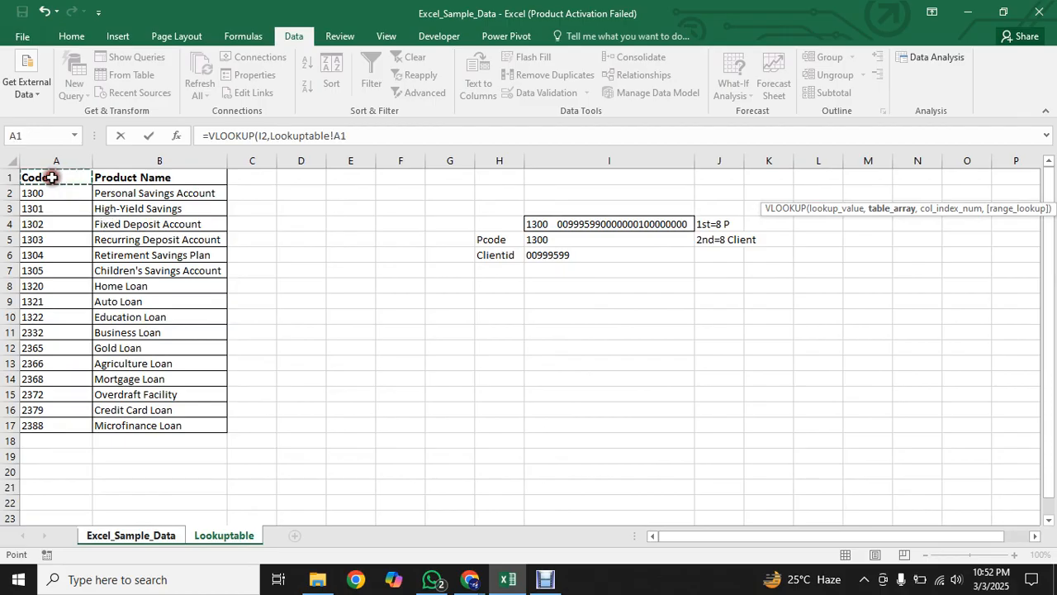
{"action": "key", "text": "shift+Right"}
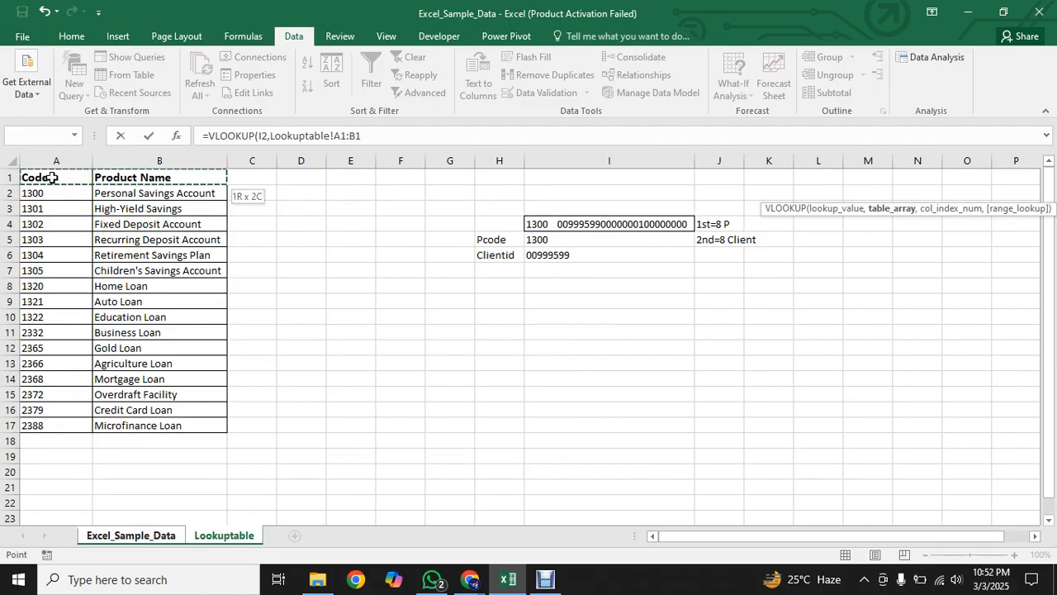
{"action": "key", "text": "ctrl+shift+Down"}
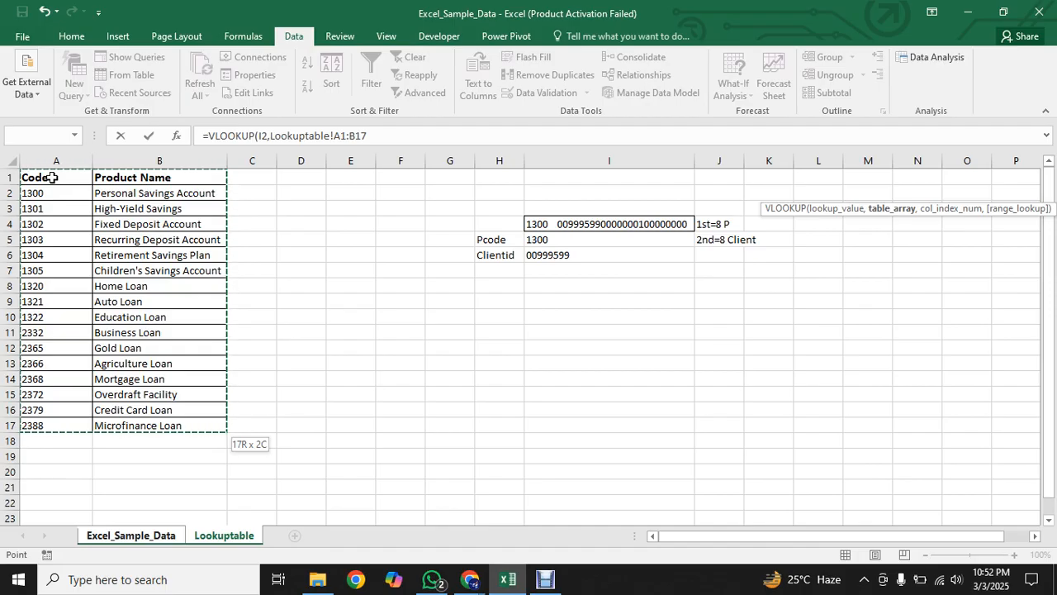
{"action": "key", "text": "F4"}
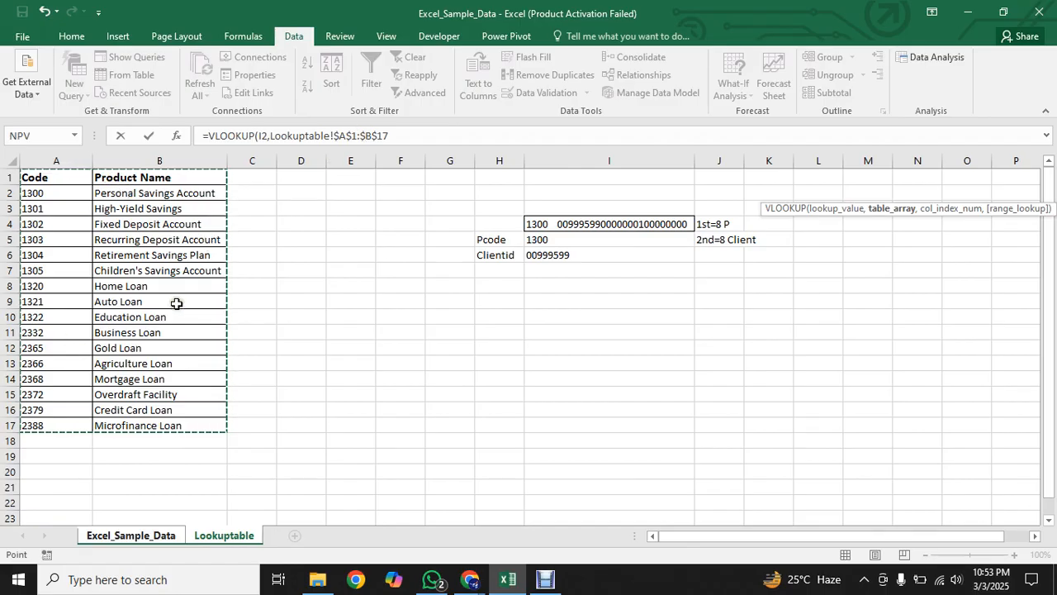
{"action": "left_click", "coordinate": [393, 134]}
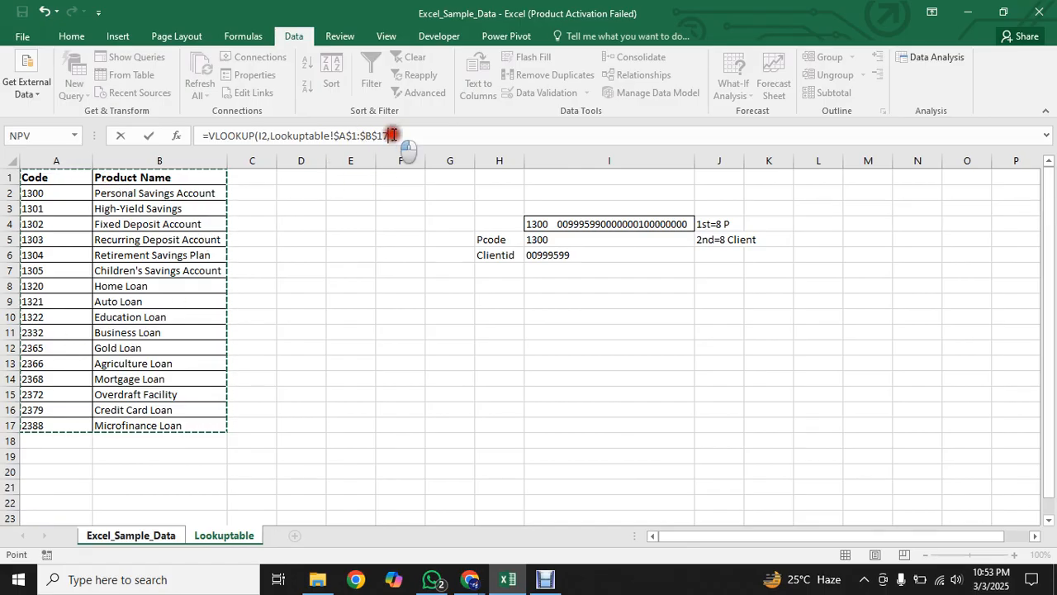
{"action": "type", "text": ","}
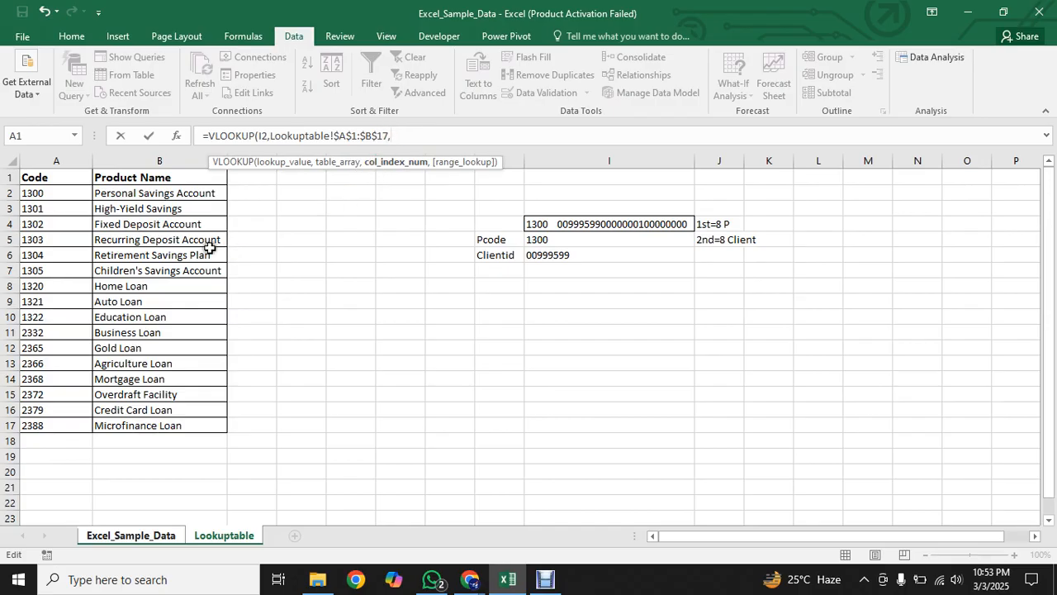
Step: Complete the VLOOKUP with column index 2 and FALSE for exact match, and fill it down the Product Name column
{"action": "left_click", "coordinate": [265, 135]}
{"action": "type", "text": "2,"}
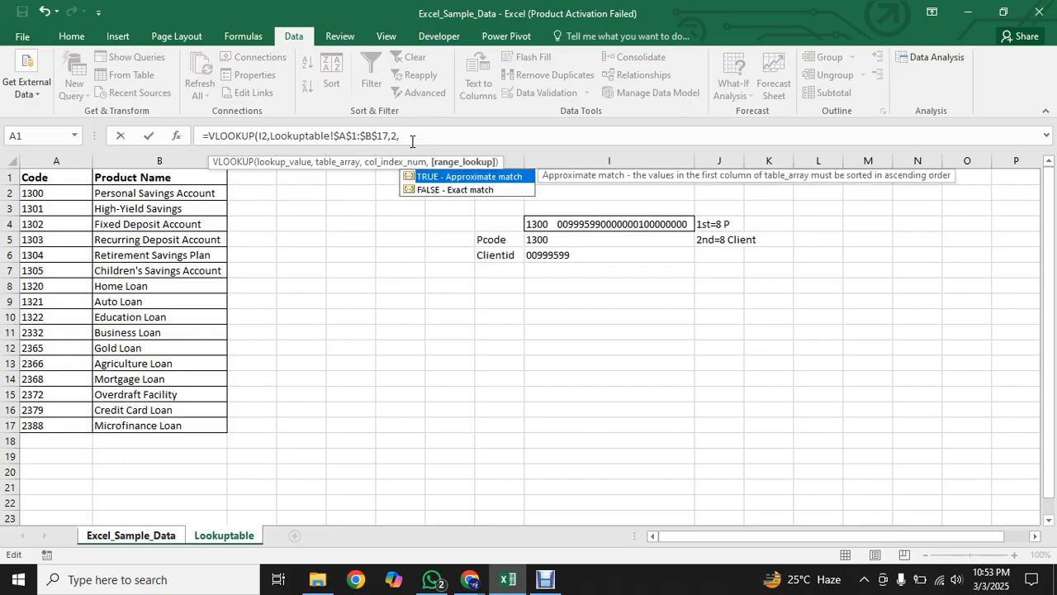
{"action": "left_click", "coordinate": [445, 190]}
{"action": "double_click", "coordinate": [429, 189]}
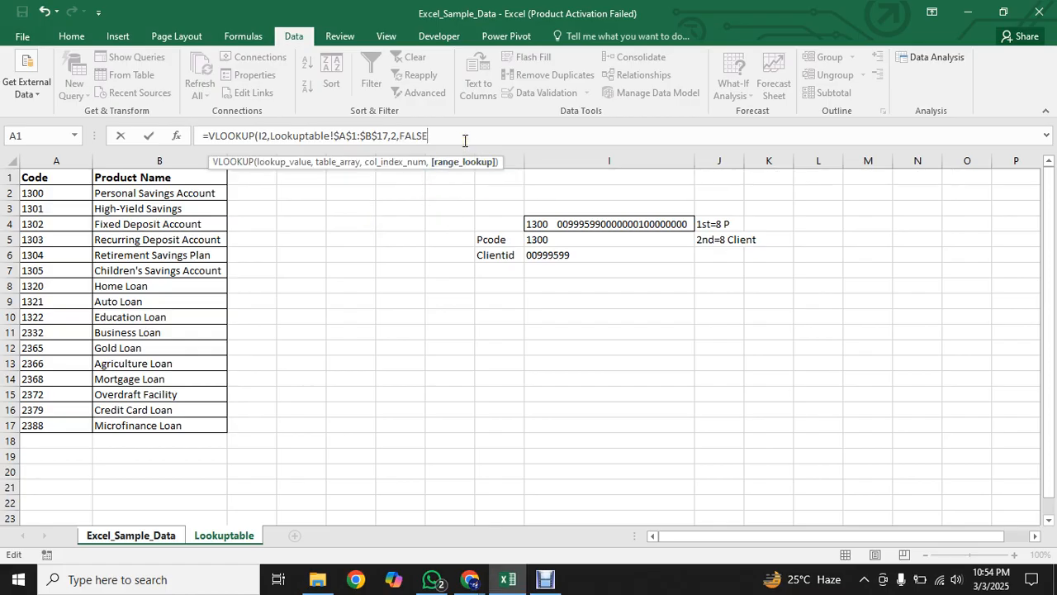
{"action": "type", "text": ")"}
{"action": "key", "text": "Return"}
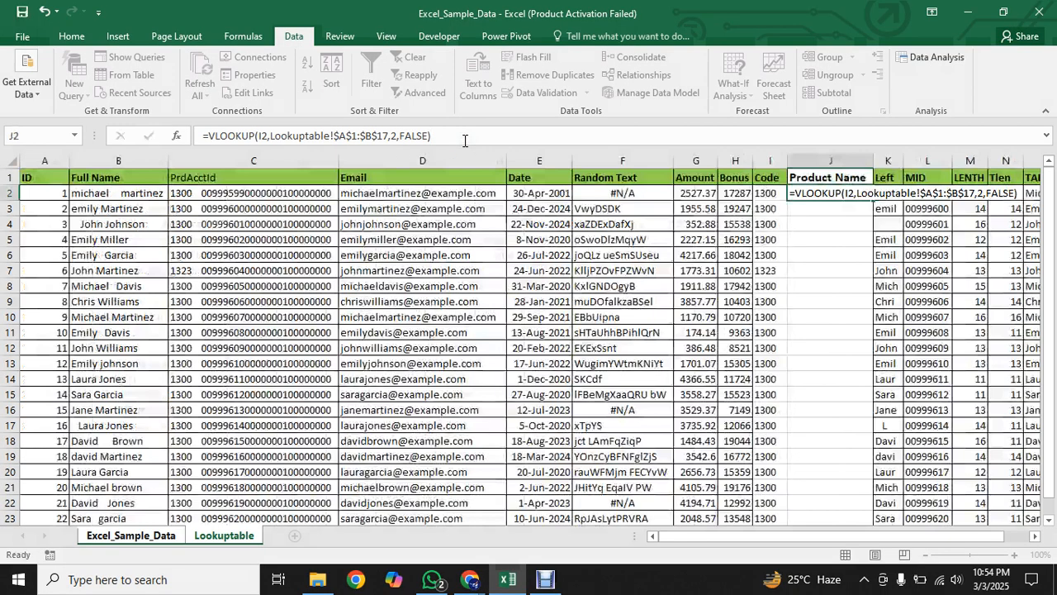
{"action": "left_click", "coordinate": [827, 194]}
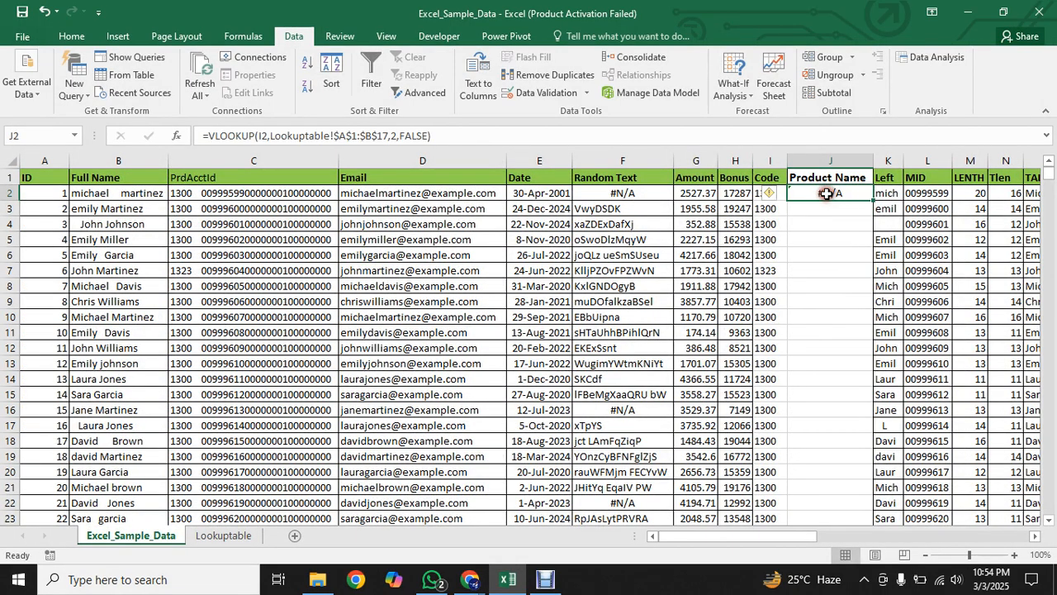
{"action": "double_click", "coordinate": [872, 201]}
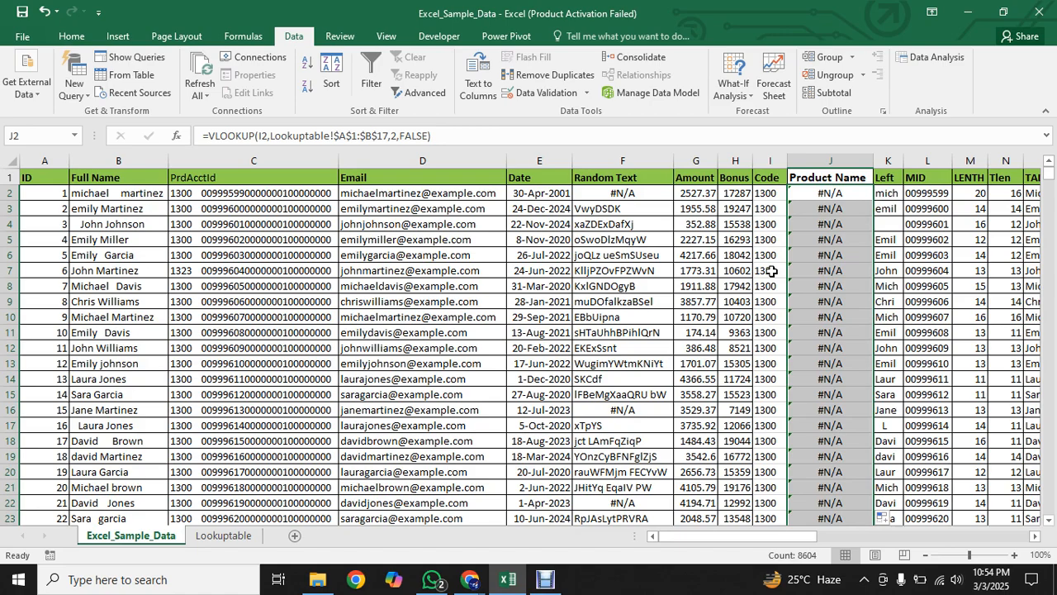
Step: Replace the Code column's LEFT formulas with their pasted values, and refill the J2 VLOOKUP down the Product Name column
{"action": "left_click", "coordinate": [764, 193]}
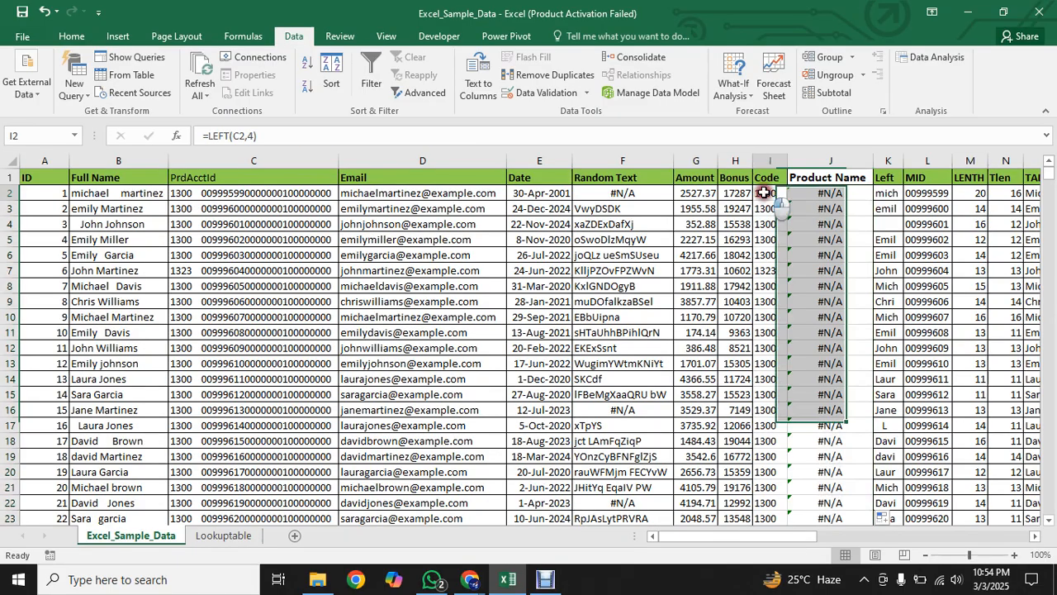
{"action": "key", "text": "ctrl+shift+Down"}
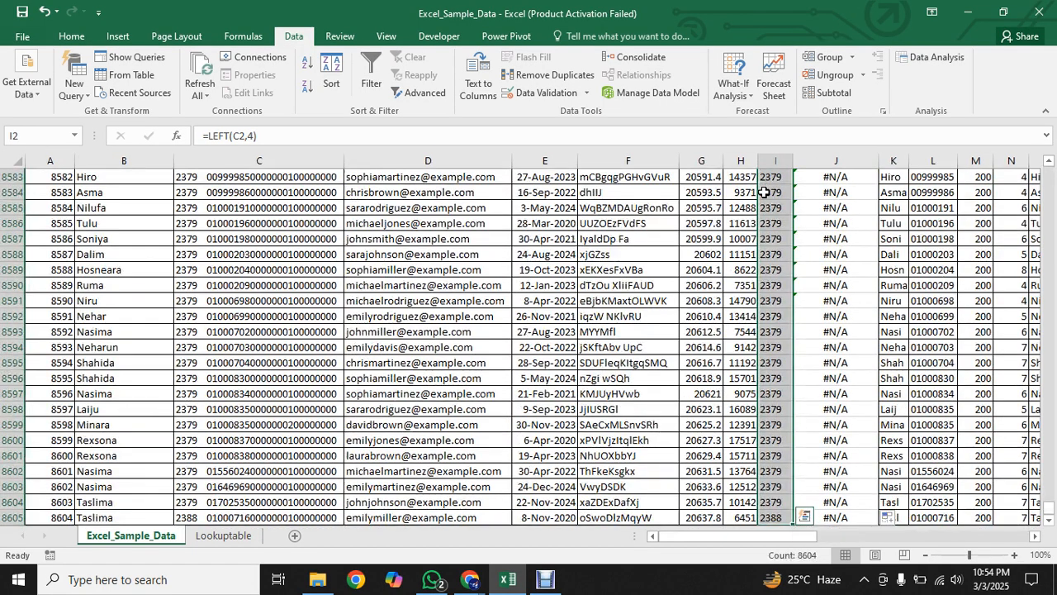
{"action": "key", "text": "ctrl+c"}
{"action": "left_click_drag", "start_coordinate": [1047, 504], "coordinate": [1041, 161]}
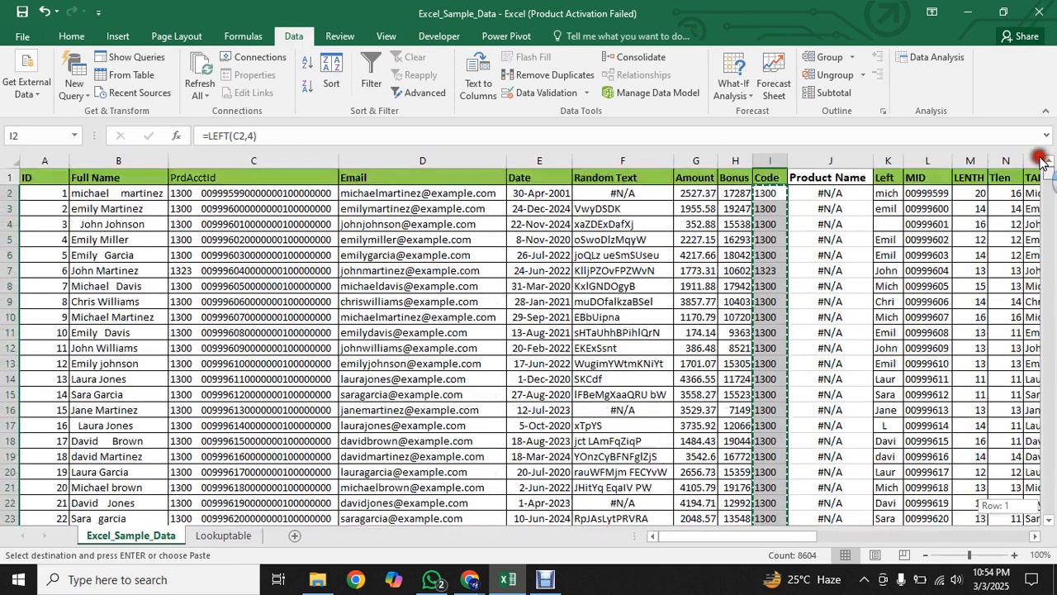
{"action": "right_click", "coordinate": [764, 192]}
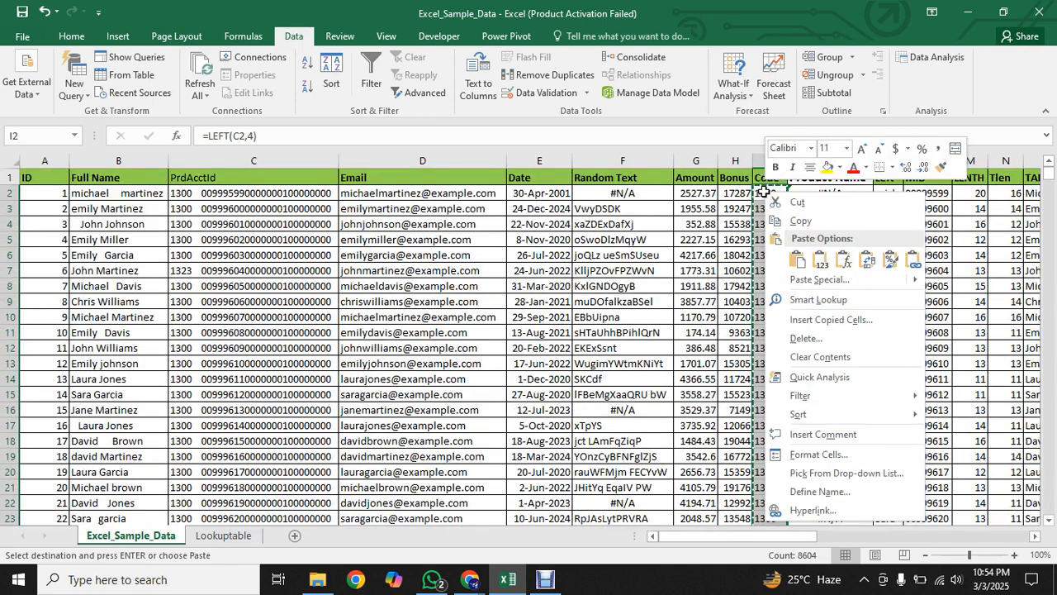
{"action": "left_click", "coordinate": [822, 261]}
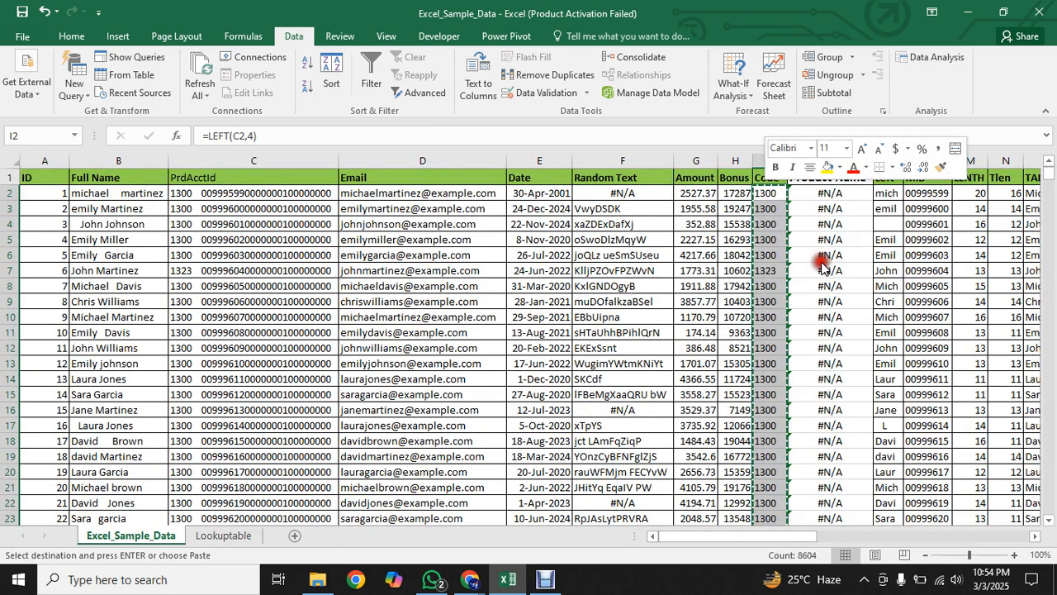
{"action": "left_click", "coordinate": [830, 193]}
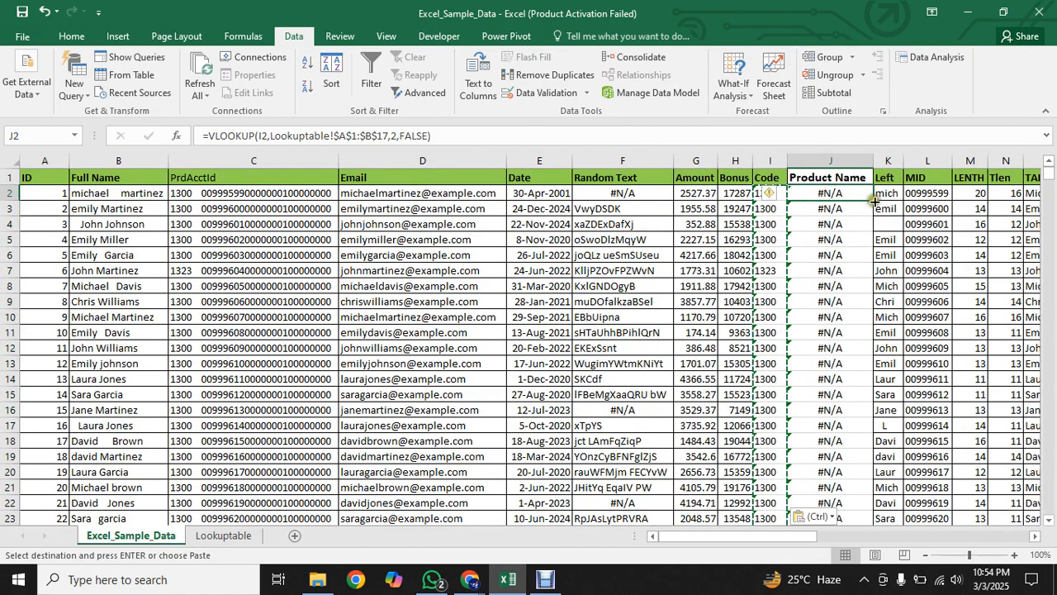
{"action": "double_click", "coordinate": [873, 201]}
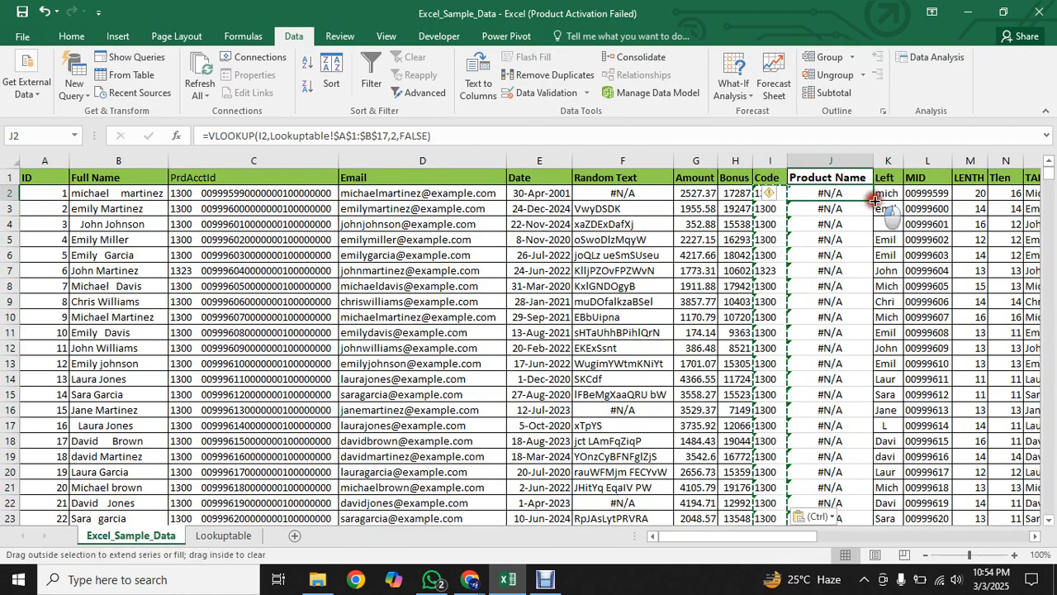
Step: Check the J2 VLOOKUP formula, the Code cells it refers to, and the first code on the Lookuptable sheet
{"action": "left_click", "coordinate": [816, 193]}
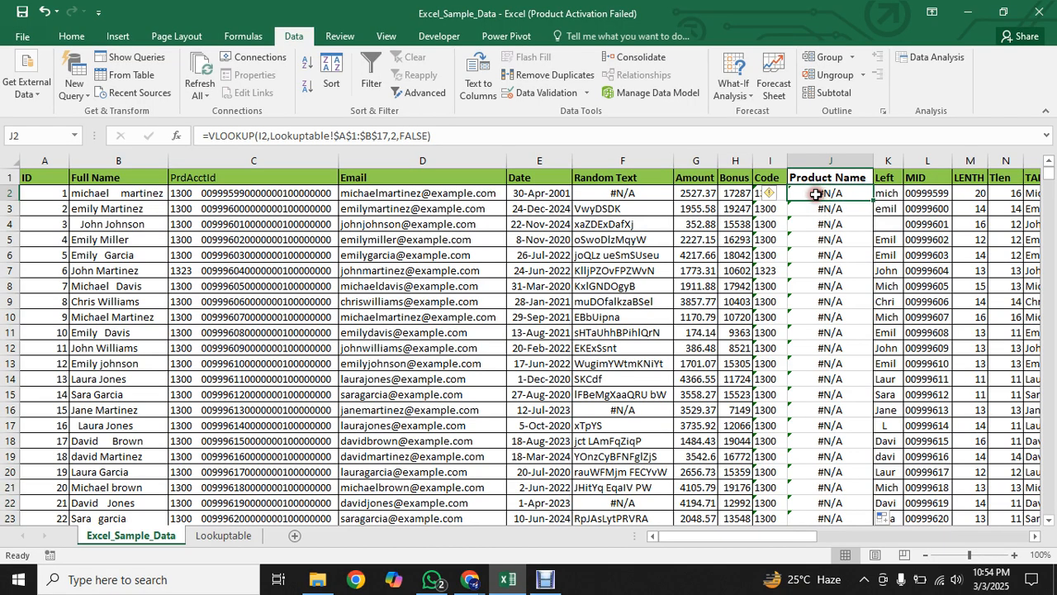
{"action": "left_click", "coordinate": [771, 316]}
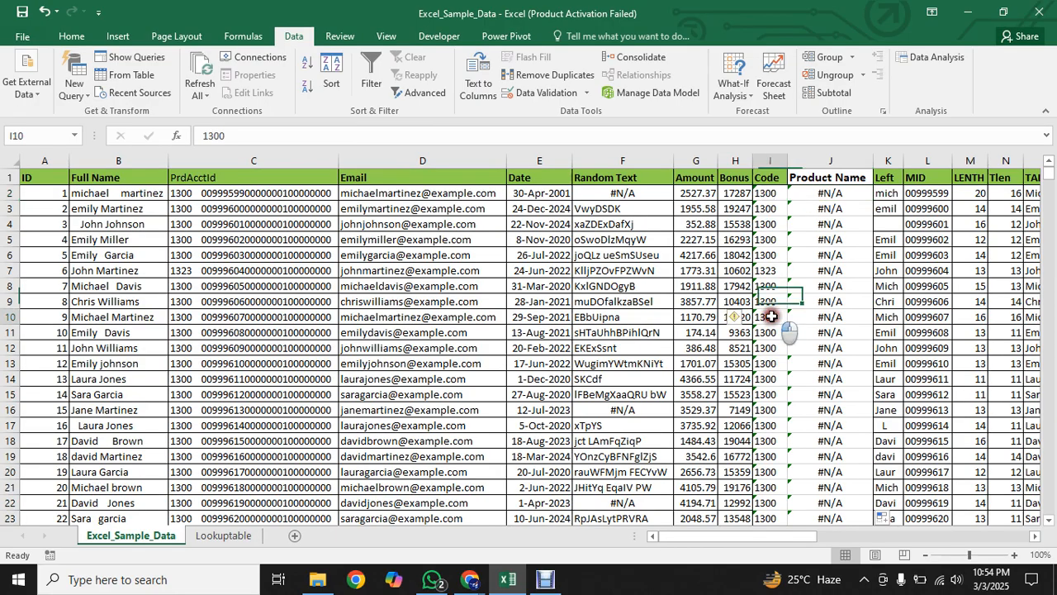
{"action": "left_click", "coordinate": [776, 191]}
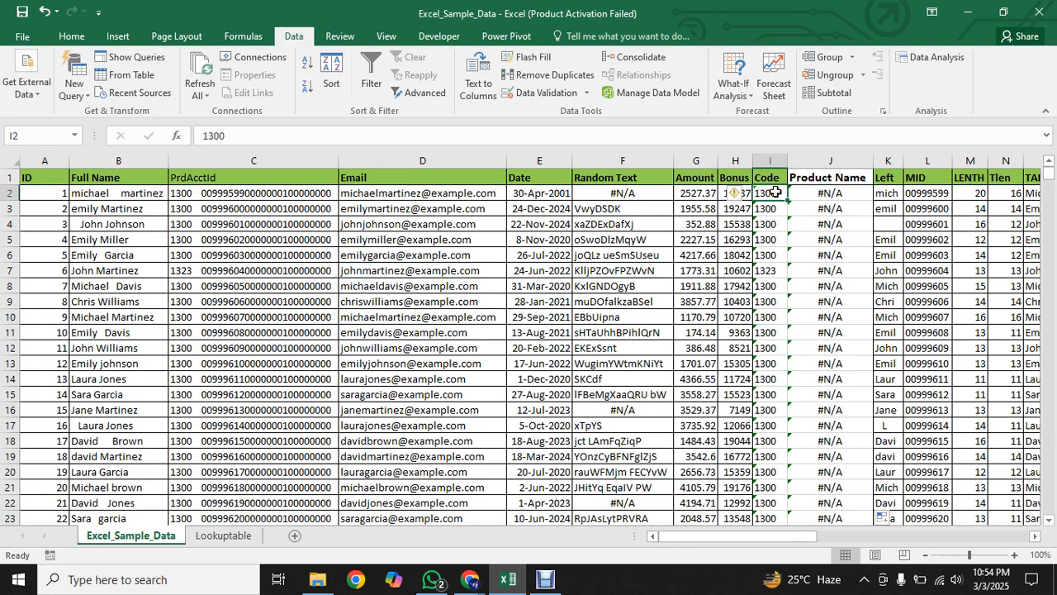
{"action": "right_click", "coordinate": [776, 192]}
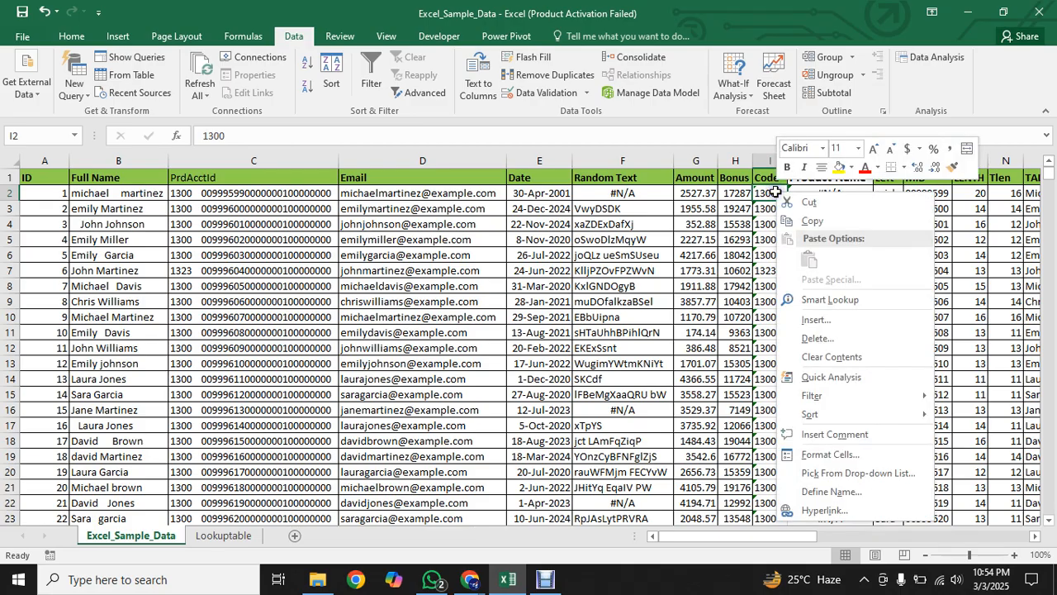
{"action": "left_click", "coordinate": [203, 537]}
{"action": "left_click", "coordinate": [199, 538]}
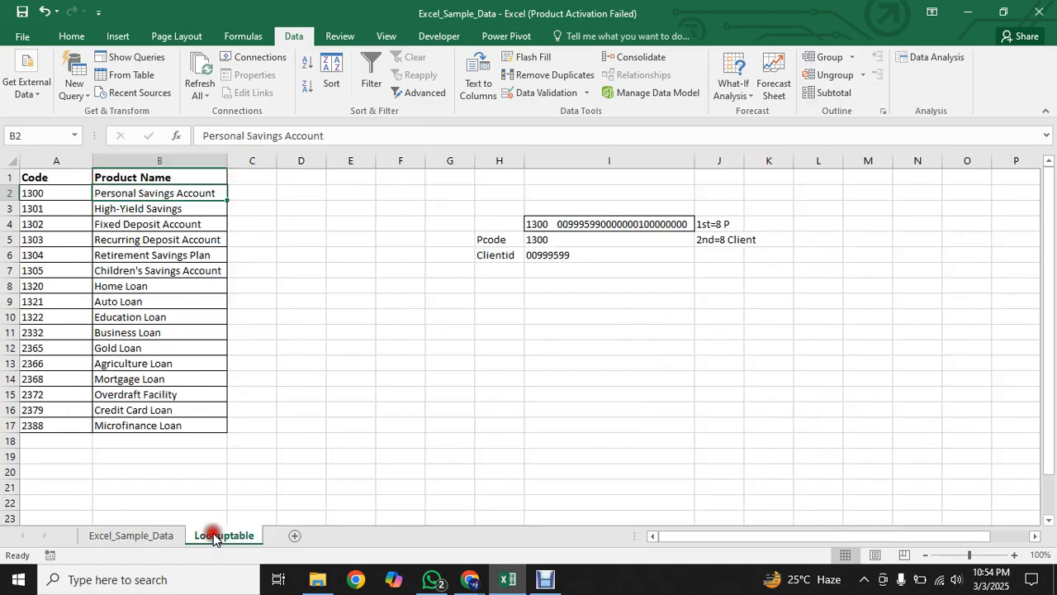
{"action": "left_click", "coordinate": [53, 196]}
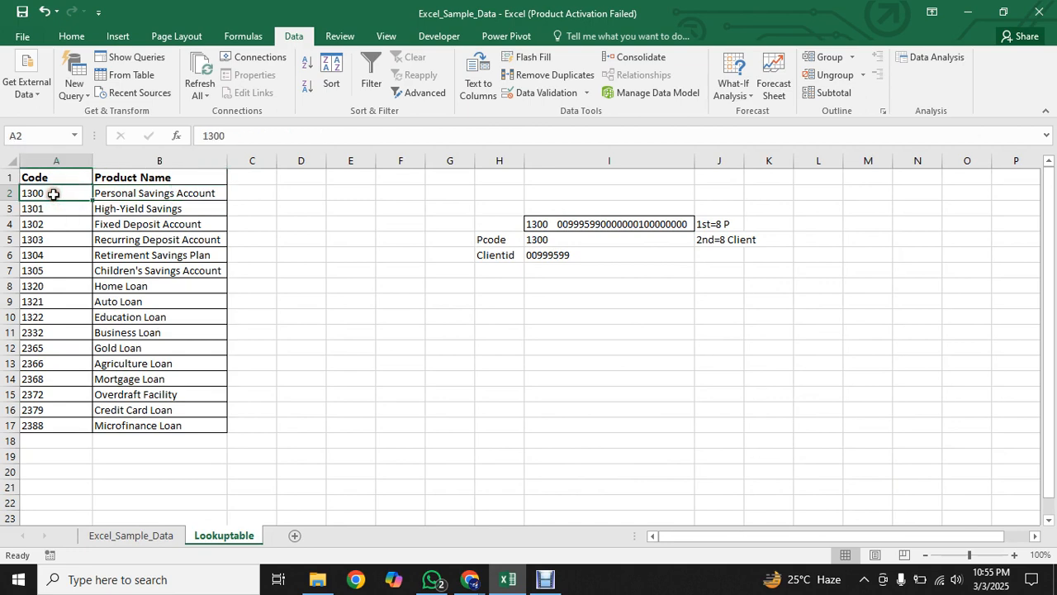
Step: Format column A on the Lookuptable sheet as Text, and refill the J2 VLOOKUP down the Product Name column of Excel_Sample_Data
{"action": "right_click", "coordinate": [53, 163]}
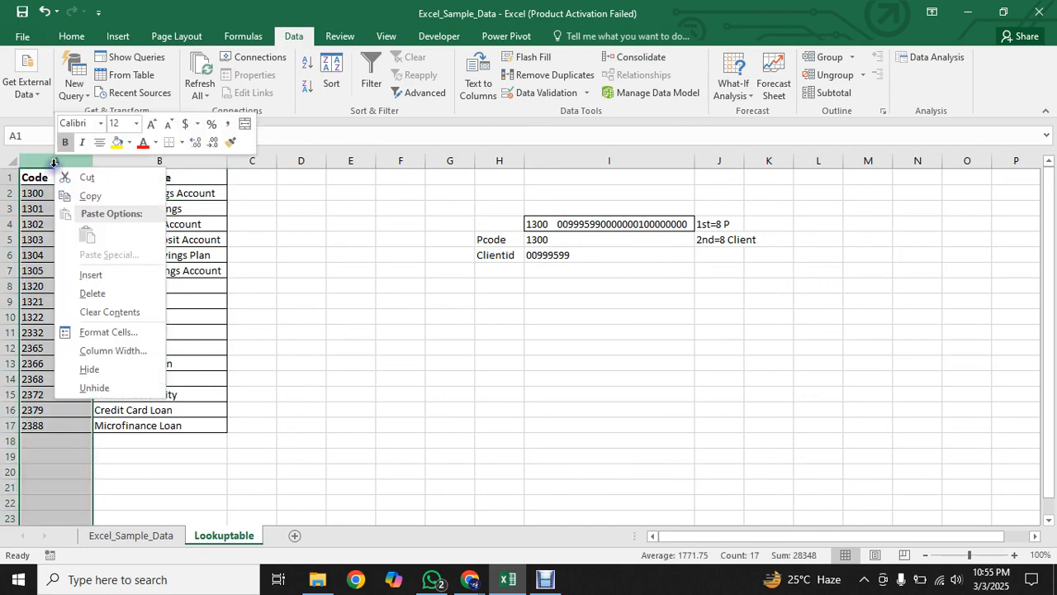
{"action": "left_click", "coordinate": [111, 333]}
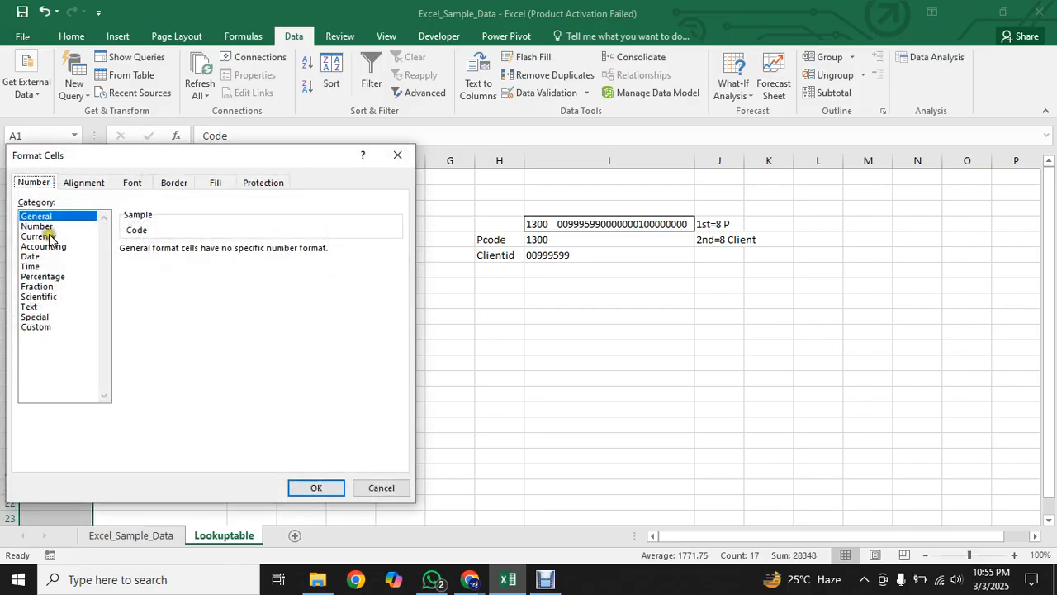
{"action": "left_click", "coordinate": [31, 306]}
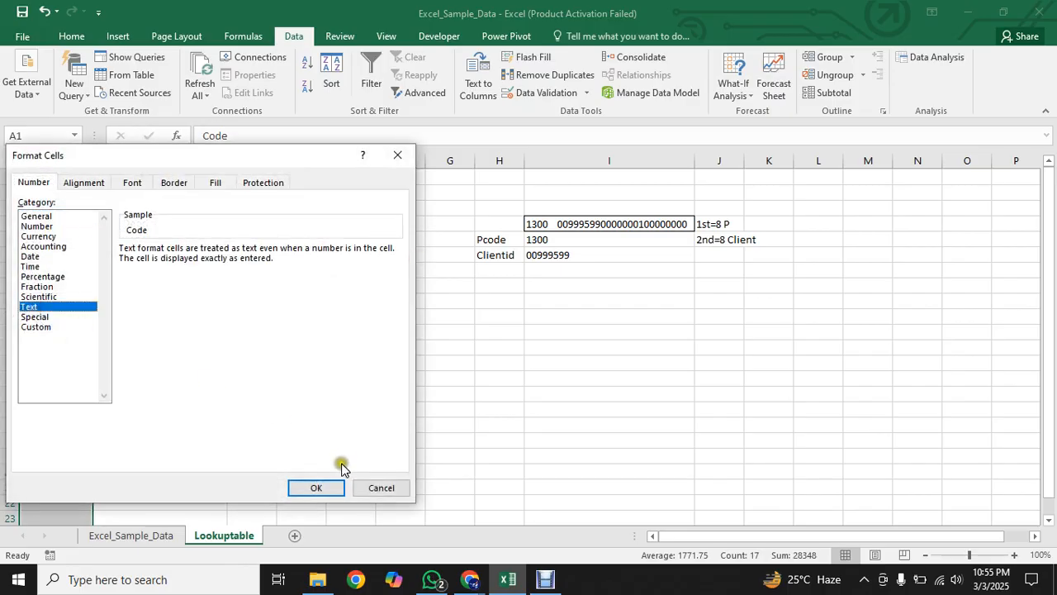
{"action": "left_click", "coordinate": [316, 488]}
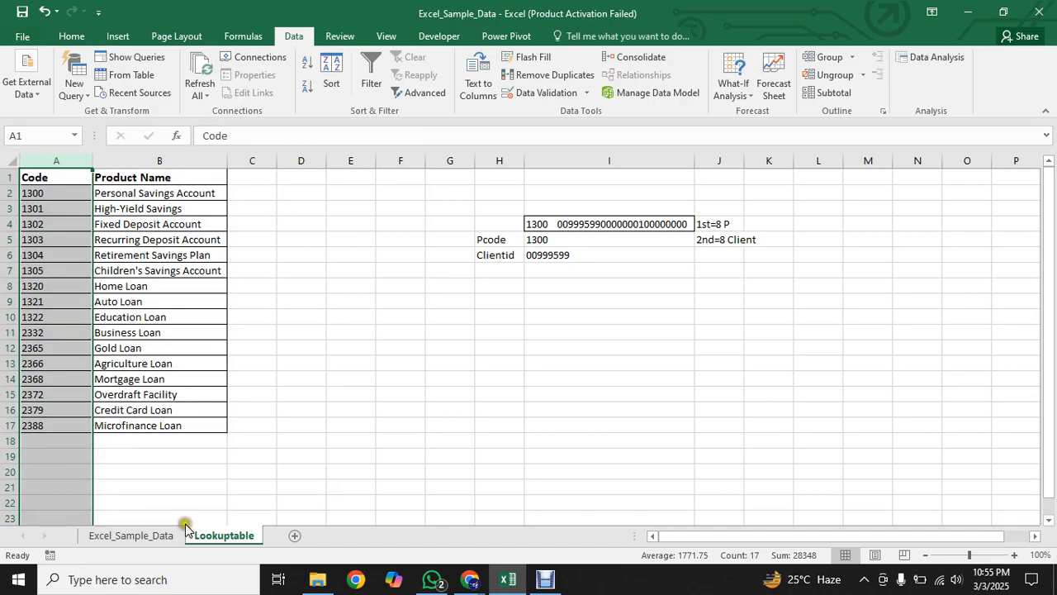
{"action": "left_click", "coordinate": [133, 535]}
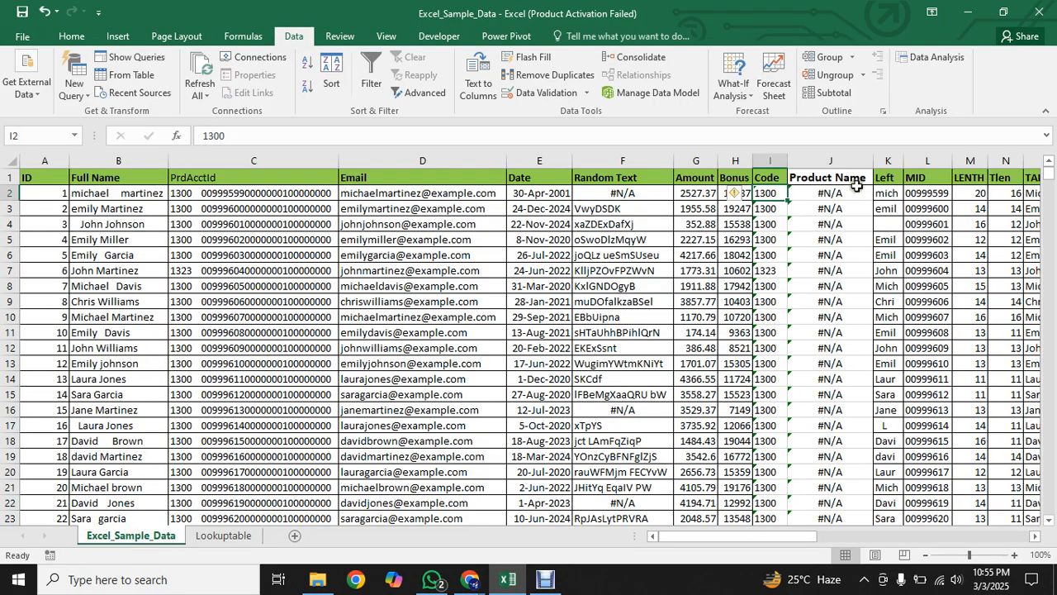
{"action": "left_click", "coordinate": [813, 193]}
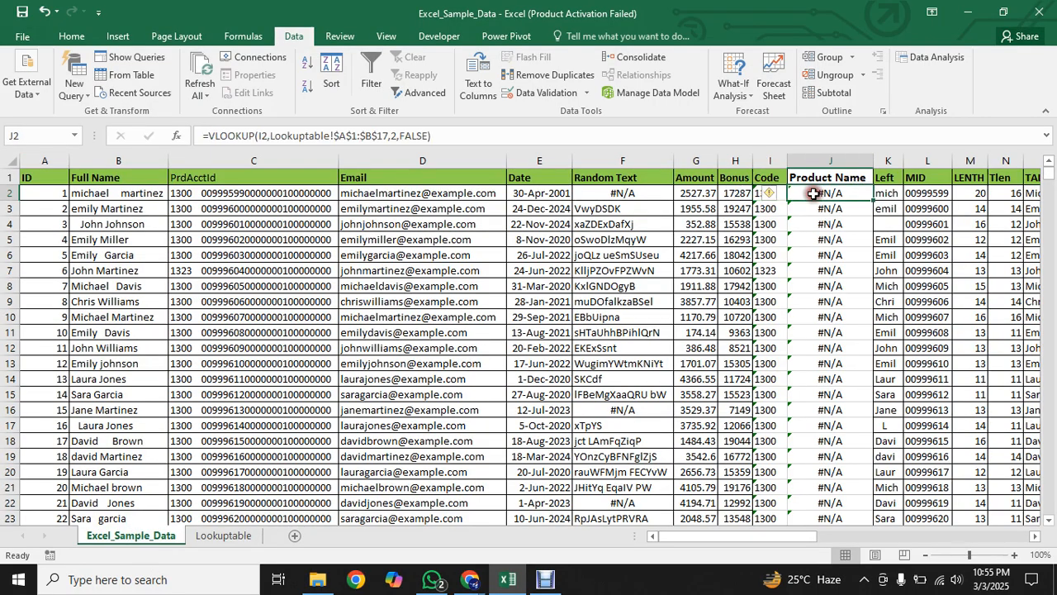
{"action": "double_click", "coordinate": [873, 200]}
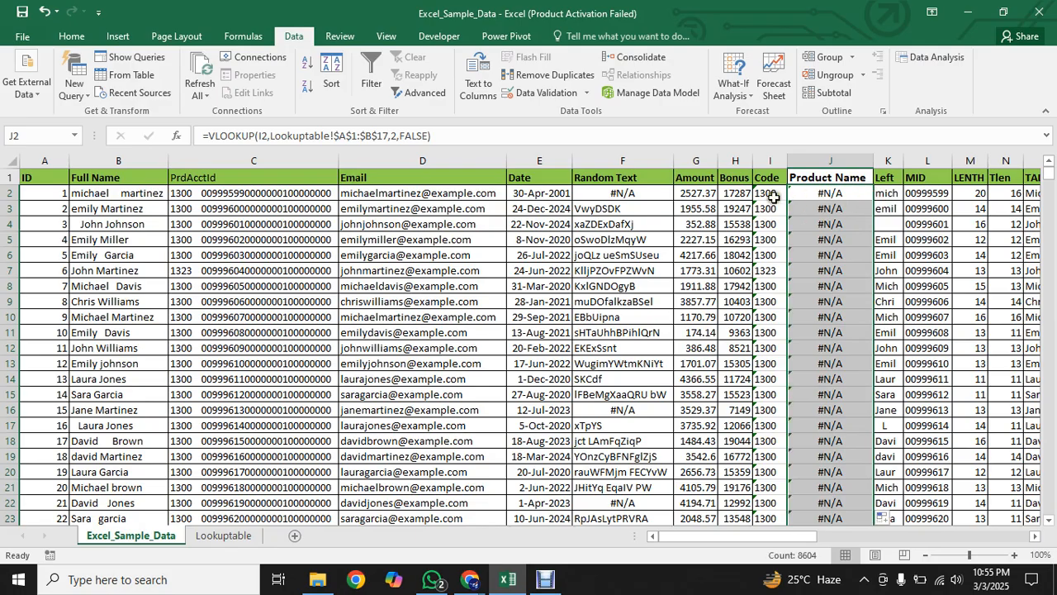
Step: Format the Code column on Excel_Sample_Data as Text, and refill the J2 VLOOKUP down the Product Name column
{"action": "left_click", "coordinate": [772, 195]}
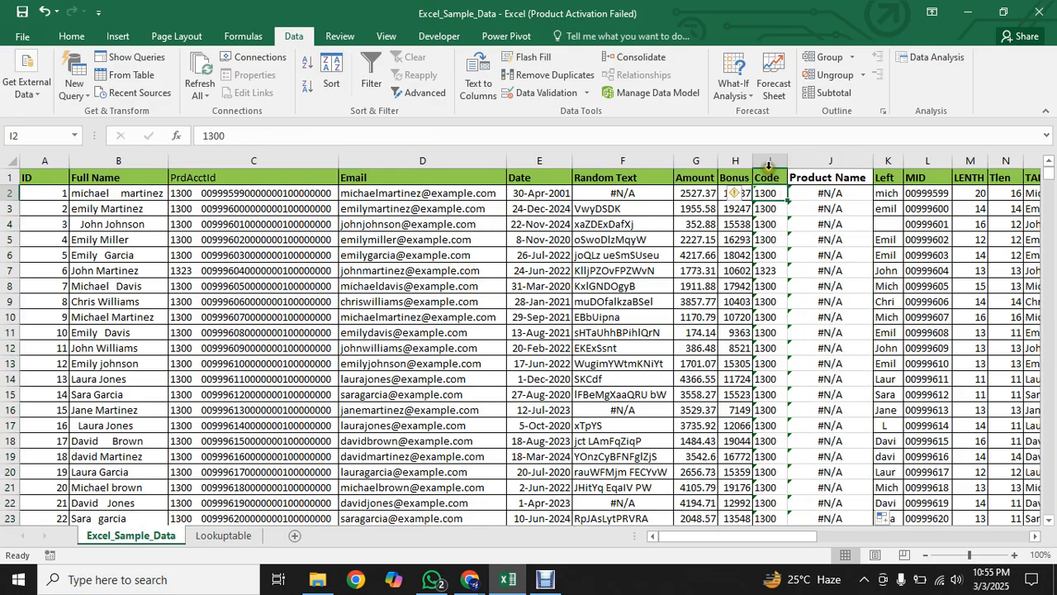
{"action": "left_click", "coordinate": [767, 160]}
{"action": "right_click", "coordinate": [767, 160]}
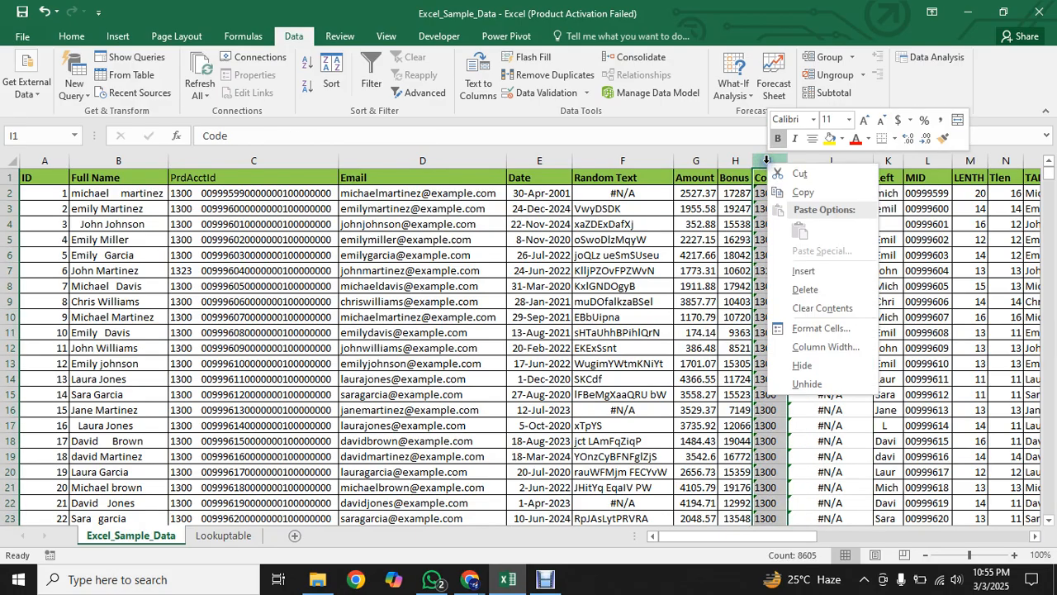
{"action": "left_click", "coordinate": [808, 330]}
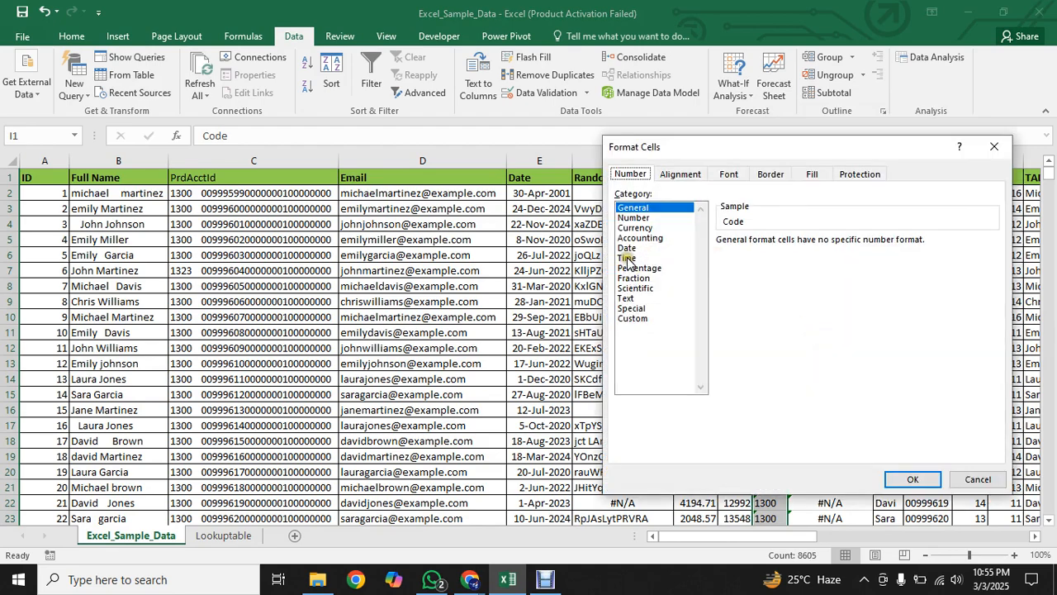
{"action": "left_click", "coordinate": [629, 301]}
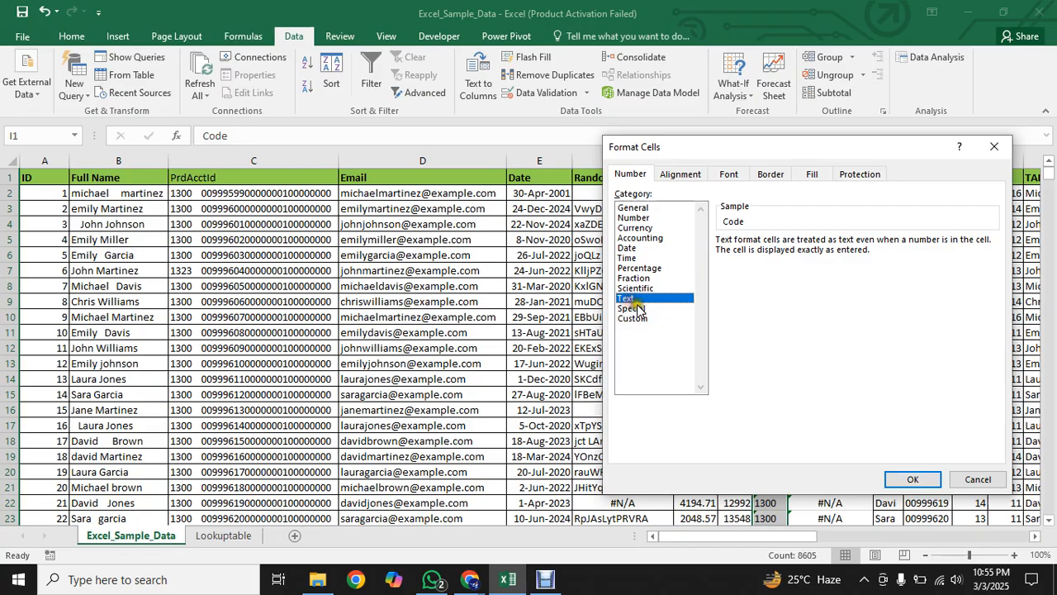
{"action": "left_click", "coordinate": [912, 479]}
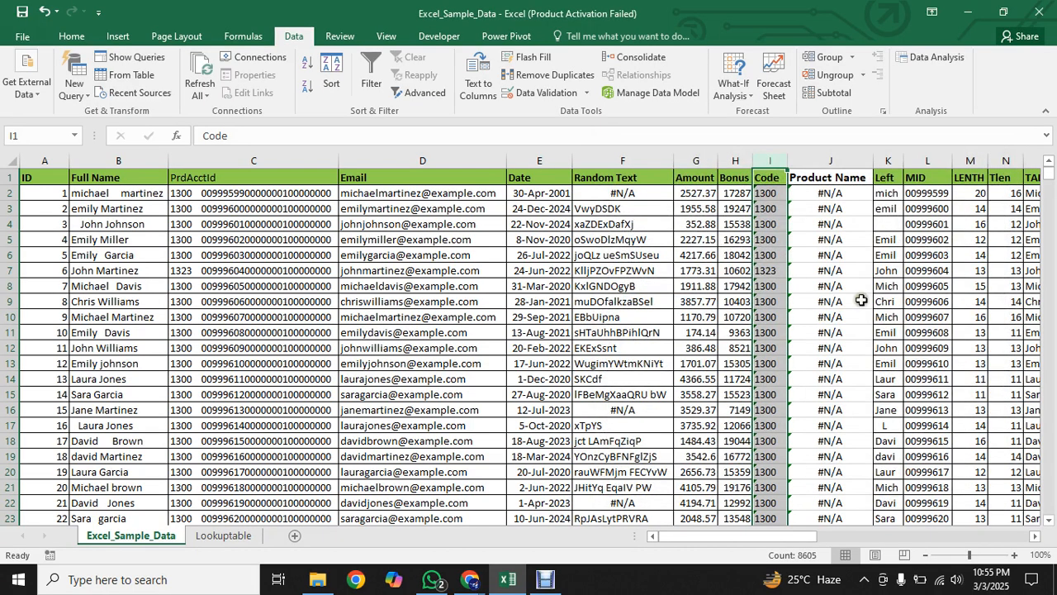
{"action": "left_click", "coordinate": [839, 192]}
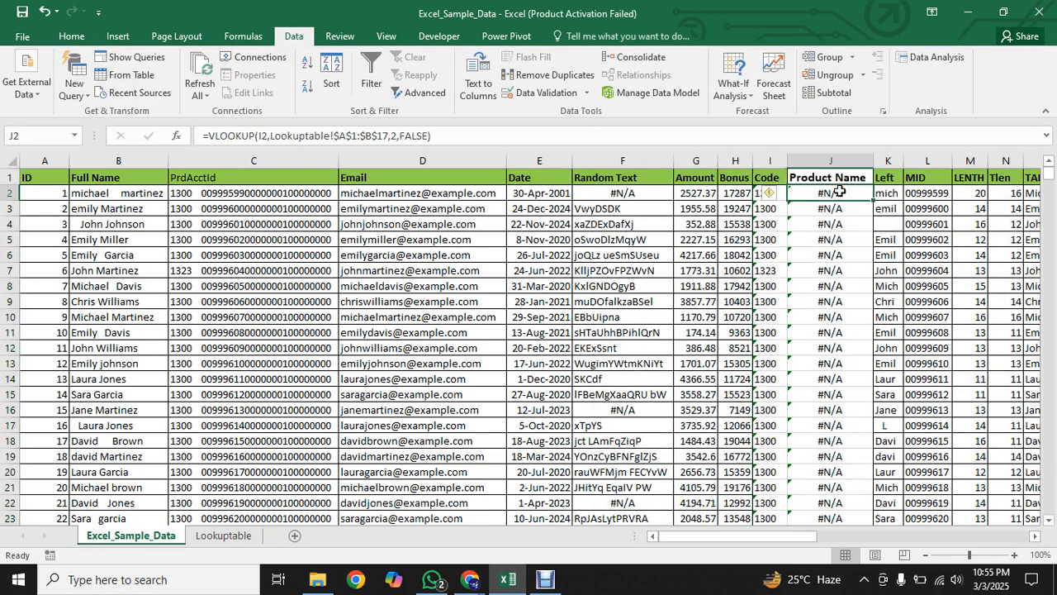
{"action": "double_click", "coordinate": [874, 199]}
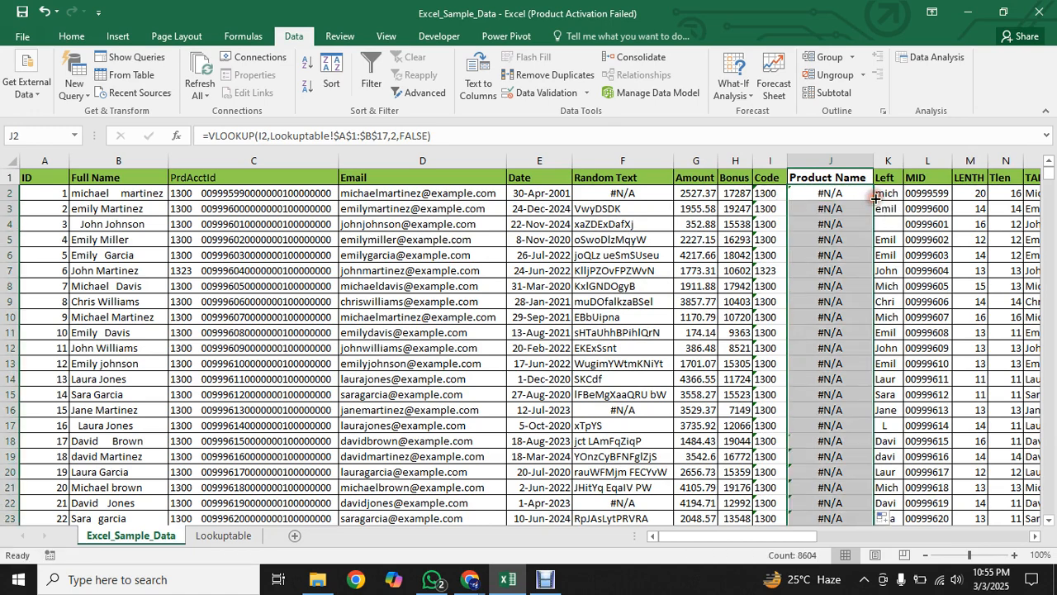
Step: Restart the Product Name formula in J2 as a new VLOOKUP with I2 as the lookup value
{"action": "left_click", "coordinate": [829, 191]}
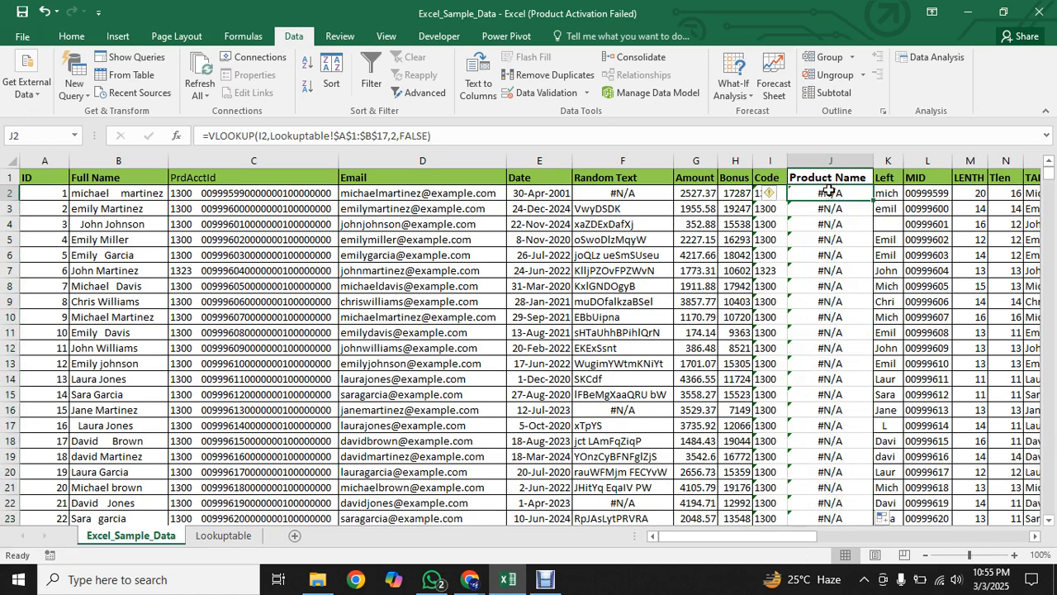
{"action": "double_click", "coordinate": [829, 191]}
{"action": "type", "text": "=vl"}
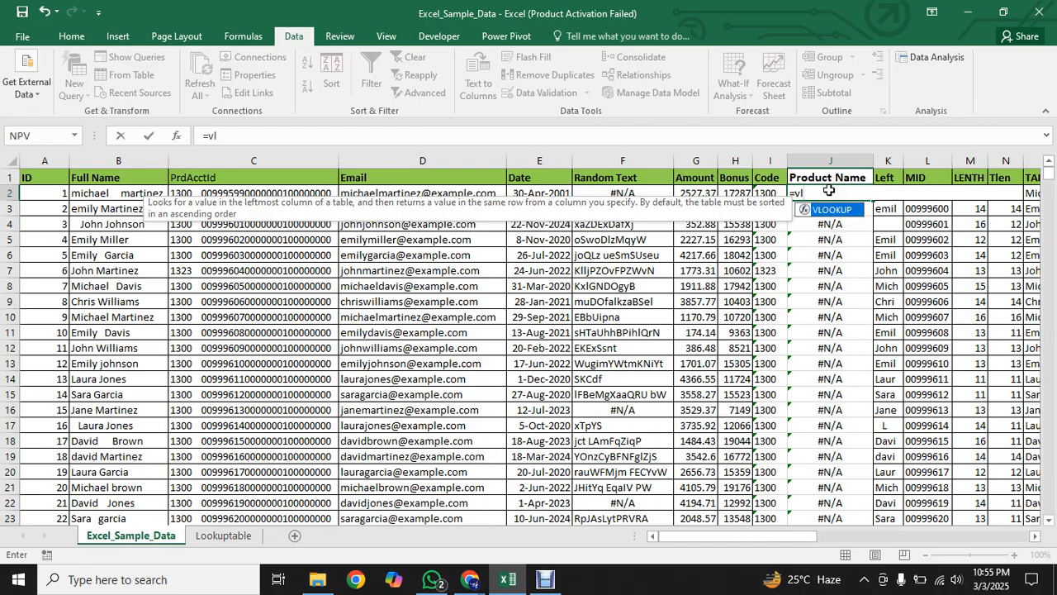
{"action": "key", "text": "Tab"}
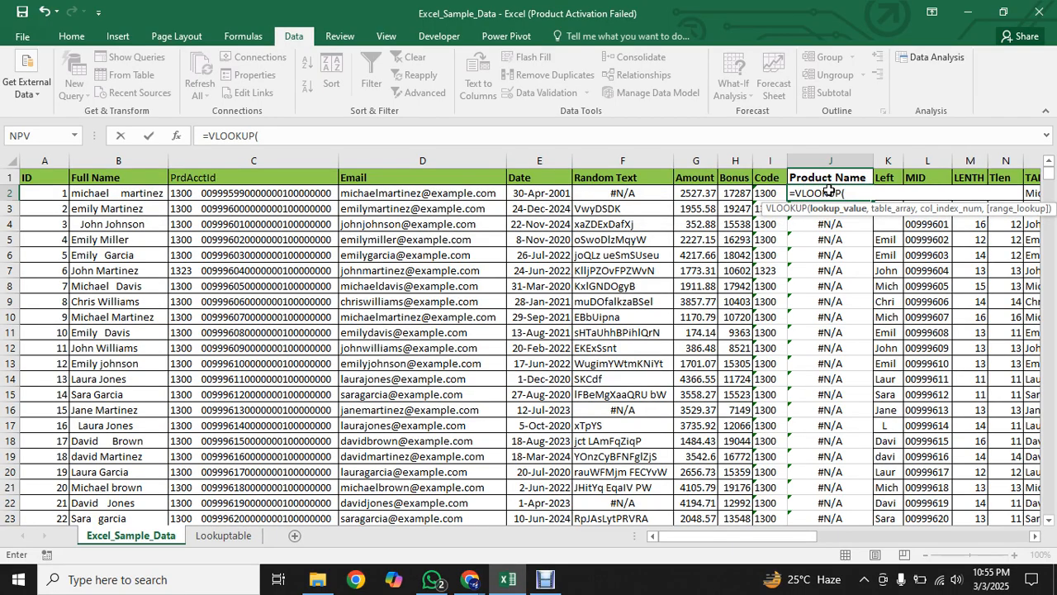
{"action": "left_click", "coordinate": [764, 193]}
{"action": "type", "text": ","}
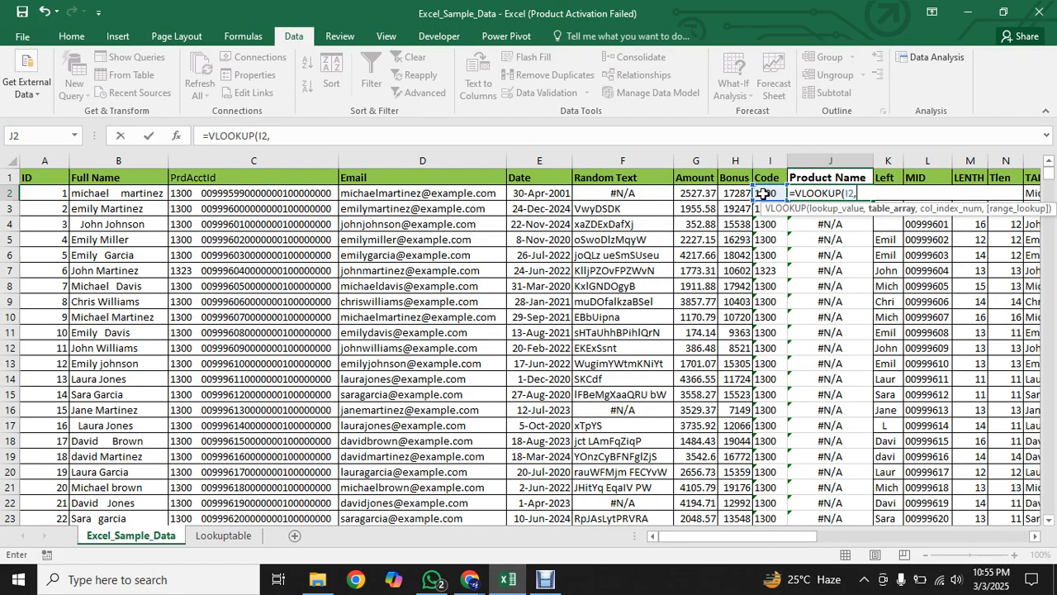
Step: Set the new VLOOKUP's table array to the Lookuptable range A1:B17 as the absolute reference $A$1:$B$17
{"action": "left_click", "coordinate": [223, 535]}
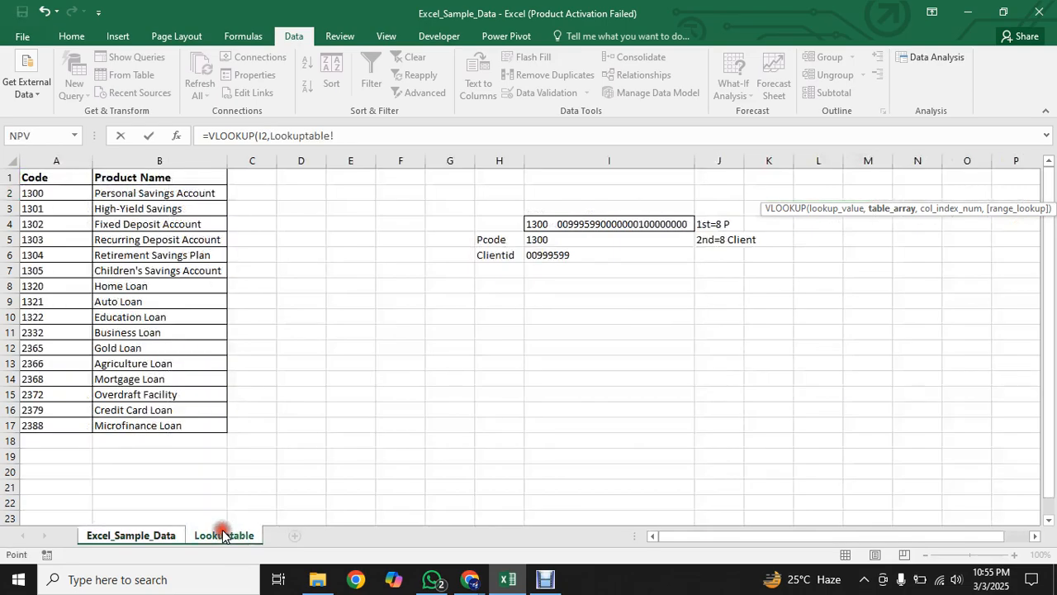
{"action": "left_click_drag", "start_coordinate": [47, 175], "coordinate": [207, 178]}
{"action": "key", "text": "ctrl+shift+Down"}
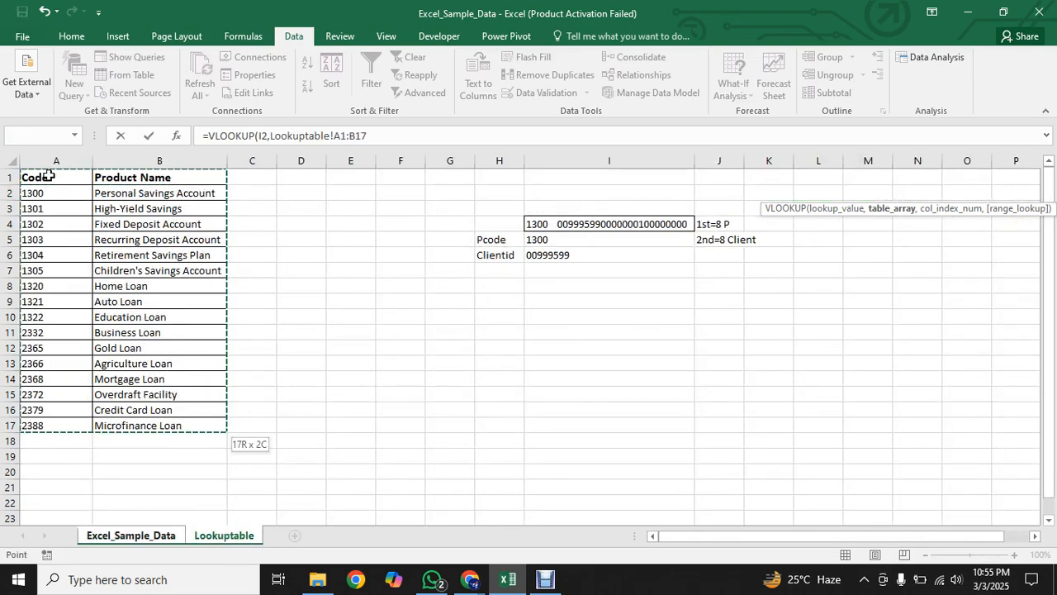
{"action": "key", "text": "F4"}
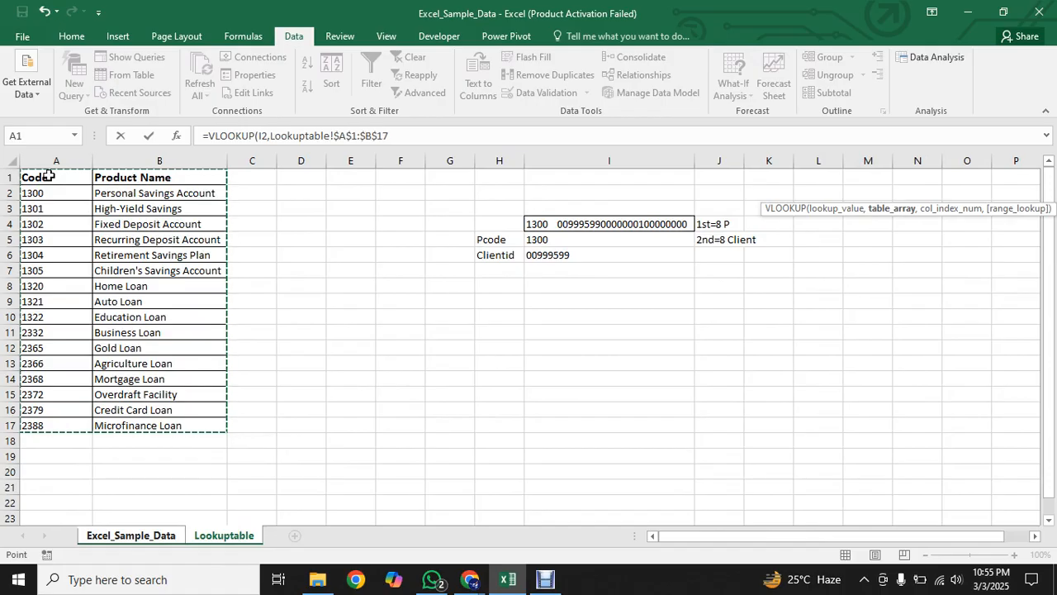
{"action": "type", "text": ","}
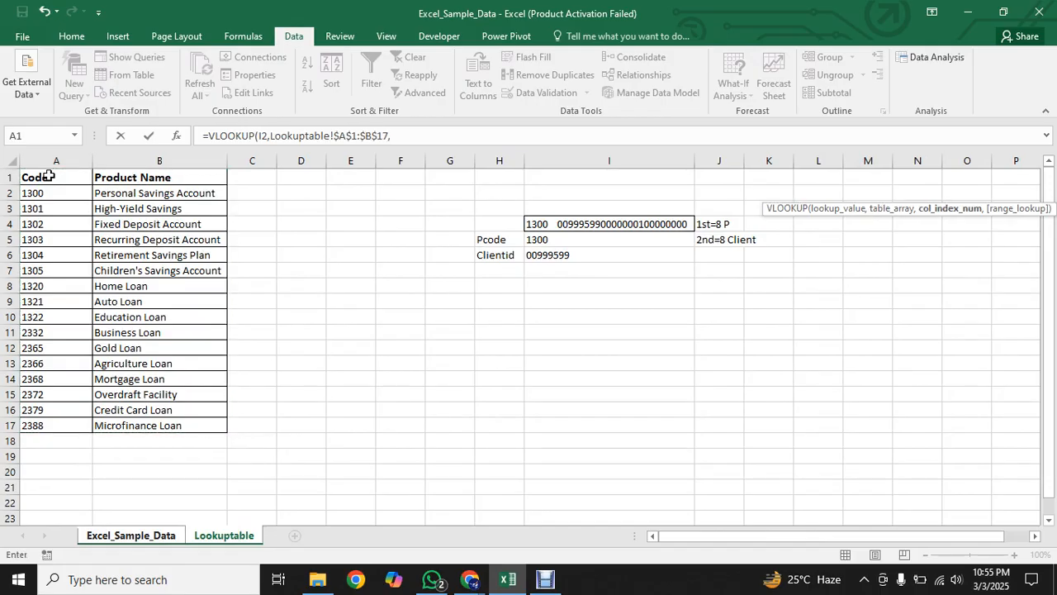
Step: Finish the re-entered VLOOKUP with column index 2 and FALSE for exact match, and fill it down the Product Name column
{"action": "type", "text": "2,"}
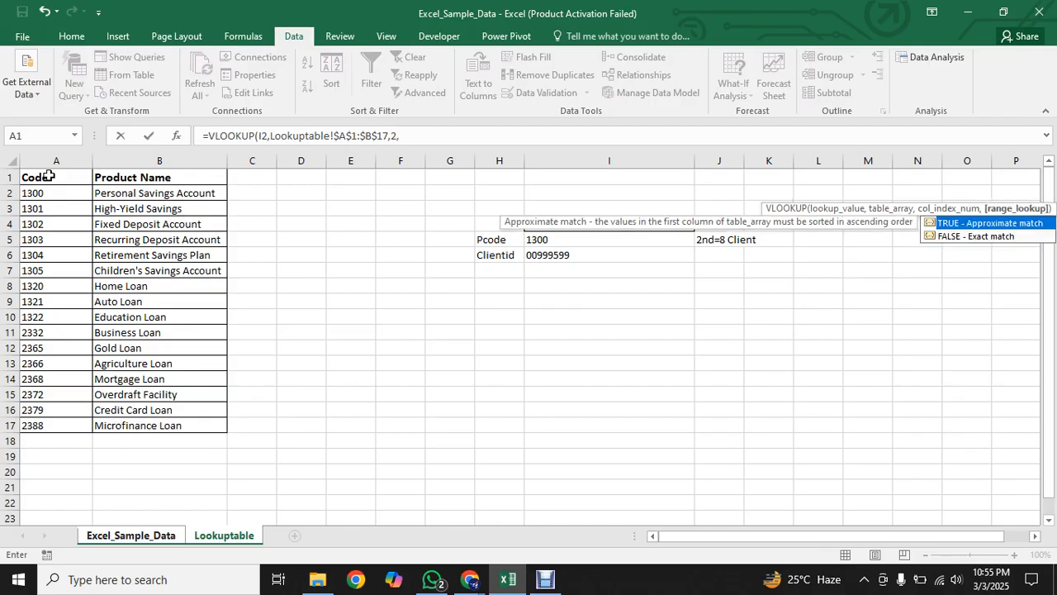
{"action": "double_click", "coordinate": [950, 237]}
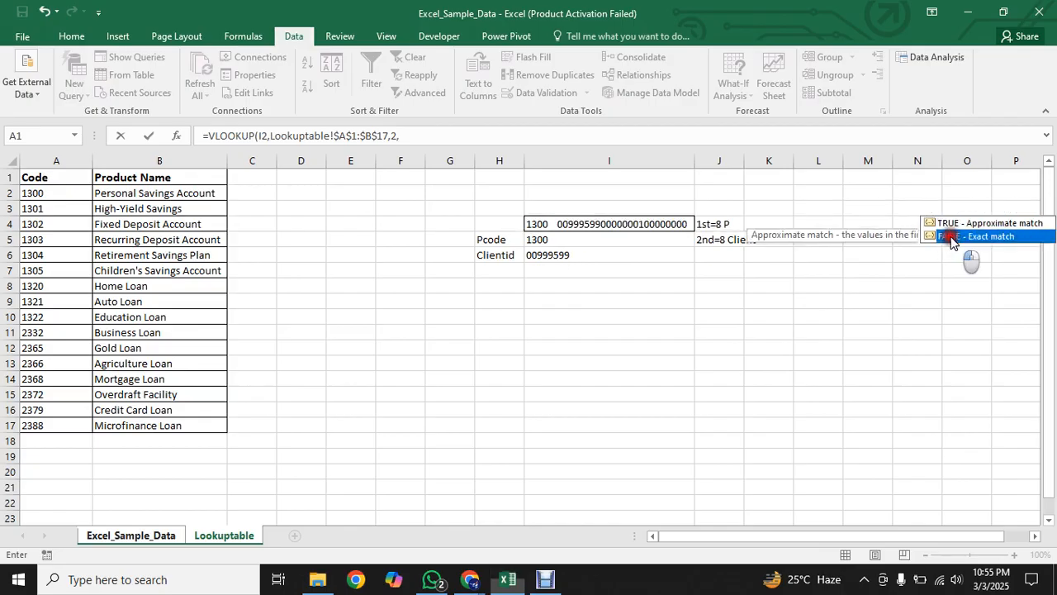
{"action": "left_click", "coordinate": [464, 132]}
{"action": "type", "text": ")"}
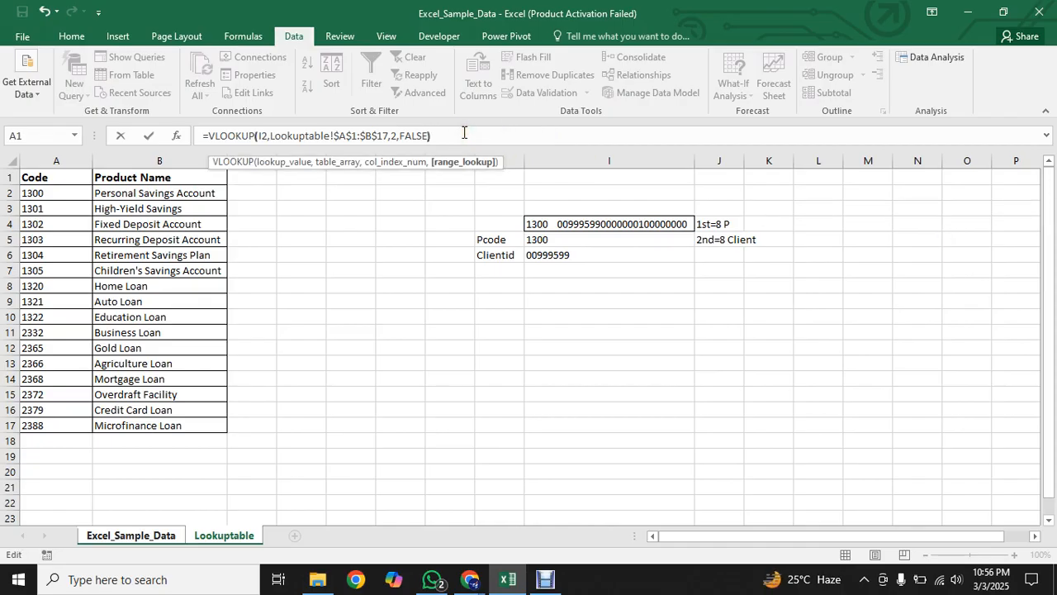
{"action": "key", "text": "Return"}
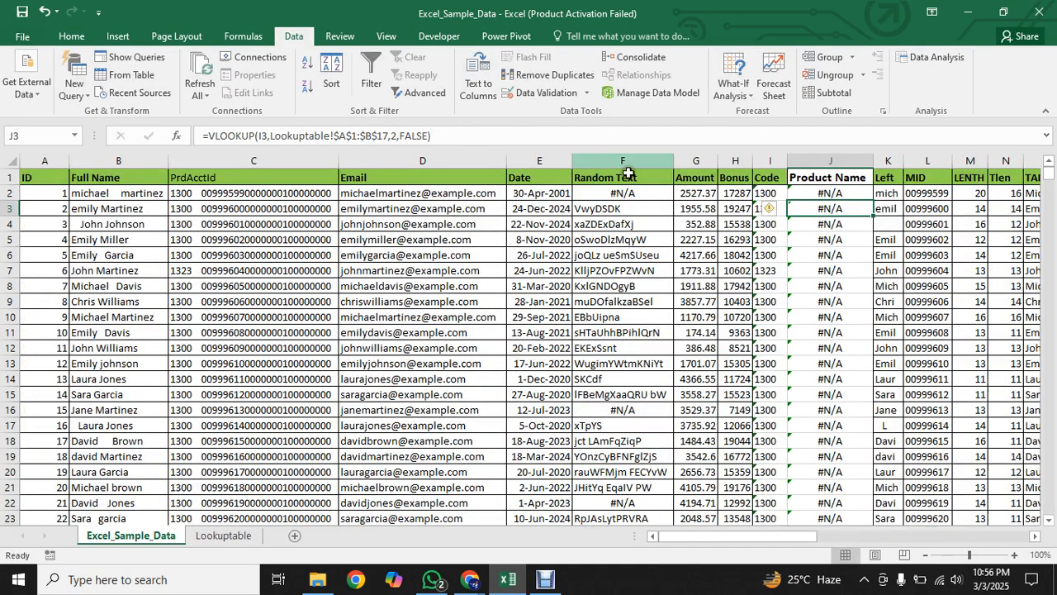
{"action": "left_click", "coordinate": [833, 191]}
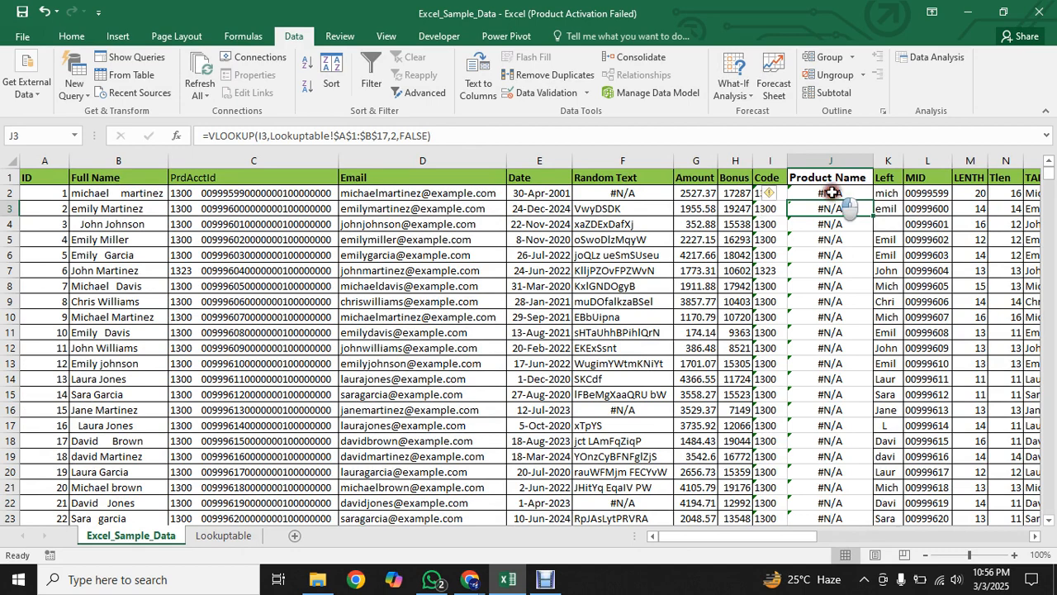
{"action": "double_click", "coordinate": [874, 201]}
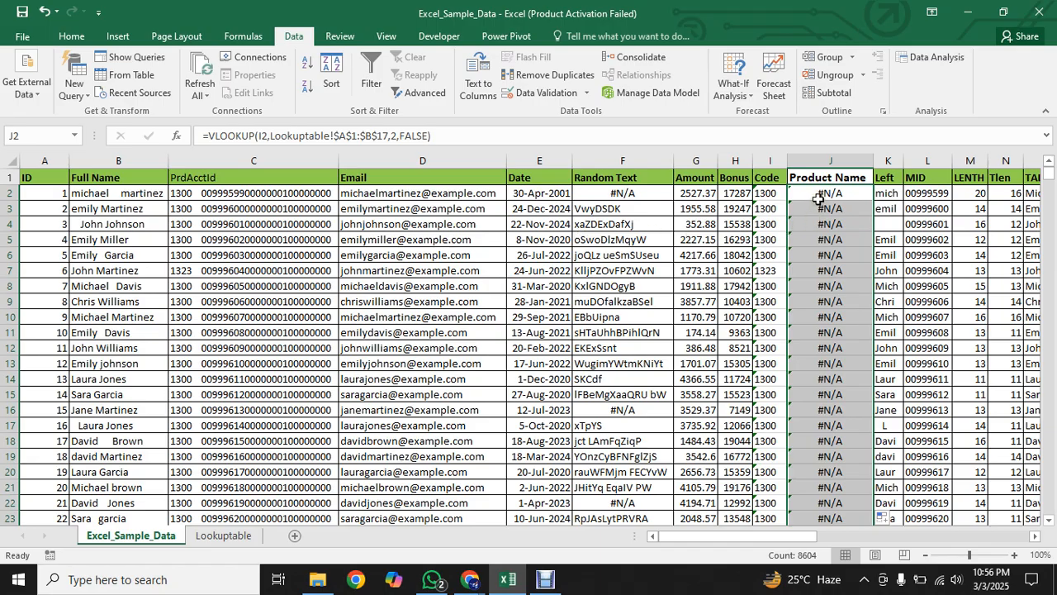
Step: Strip the VLOOKUP in J2 back to its I2 lookup value, removing the table array, column index and match arguments
{"action": "left_click", "coordinate": [430, 135]}
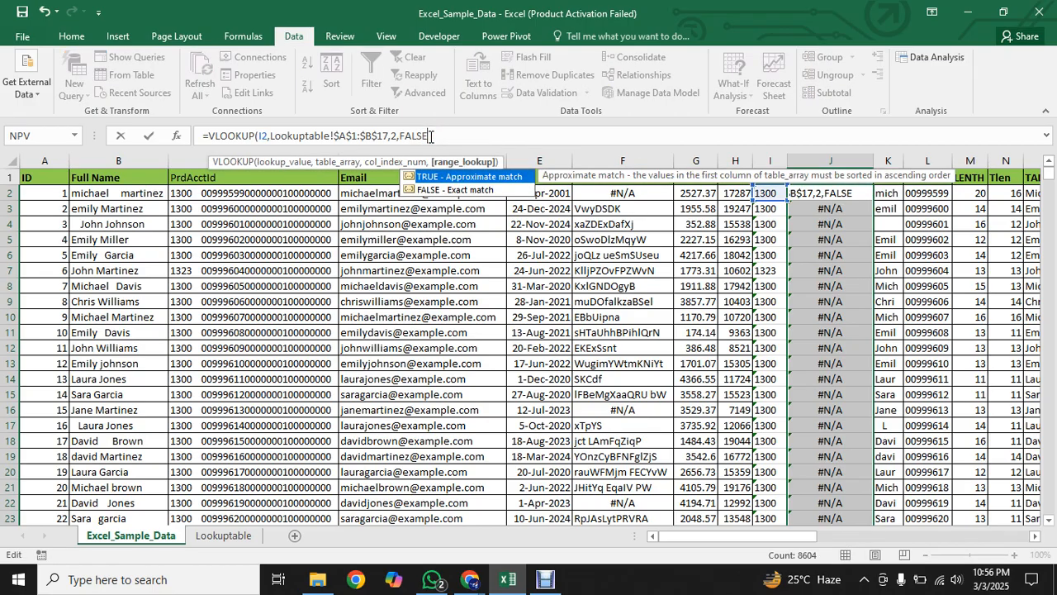
{"action": "key", "text": "BackSpace"}
{"action": "key", "text": "BackSpace"}
{"action": "key", "text": "BackSpace"}
{"action": "key", "text": "BackSpace"}
{"action": "key", "text": "BackSpace"}
{"action": "key", "text": "BackSpace"}
{"action": "key", "text": "BackSpace"}
{"action": "key", "text": "BackSpace"}
{"action": "key", "text": "BackSpace"}
{"action": "key", "text": "BackSpace"}
{"action": "key", "text": "BackSpace"}
{"action": "key", "text": "BackSpace"}
{"action": "key", "text": "BackSpace"}
{"action": "key", "text": "BackSpace"}
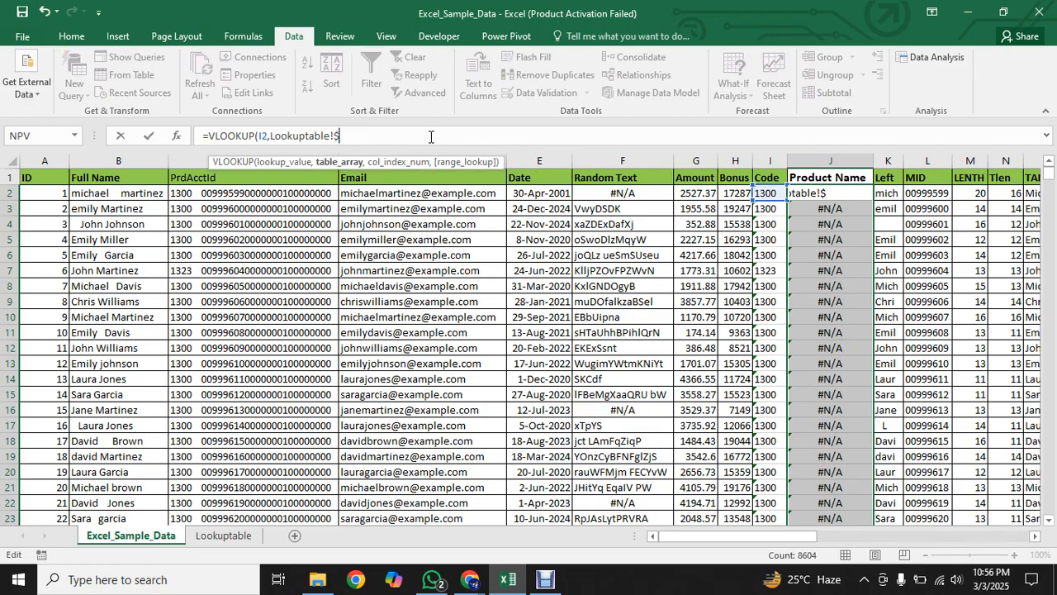
{"action": "key", "text": "BackSpace"}
{"action": "key", "text": "BackSpace"}
{"action": "key", "text": "BackSpace"}
{"action": "key", "text": "BackSpace"}
{"action": "key", "text": "BackSpace"}
{"action": "key", "text": "BackSpace"}
{"action": "key", "text": "BackSpace"}
{"action": "key", "text": "BackSpace"}
{"action": "key", "text": "BackSpace"}
{"action": "key", "text": "BackSpace"}
{"action": "key", "text": "BackSpace"}
{"action": "key", "text": "BackSpace"}
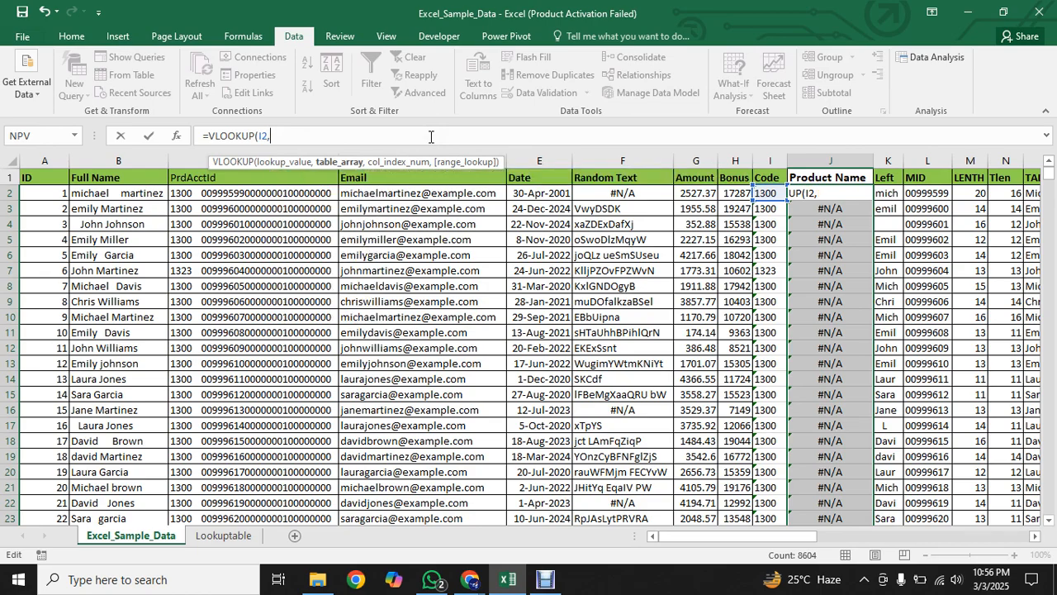
Step: Set the J2 VLOOKUP's table array to the Lookuptable range A2:B17, without the header row, as the absolute reference $A$2:$B$17
{"action": "left_click", "coordinate": [236, 537]}
{"action": "left_click", "coordinate": [55, 195]}
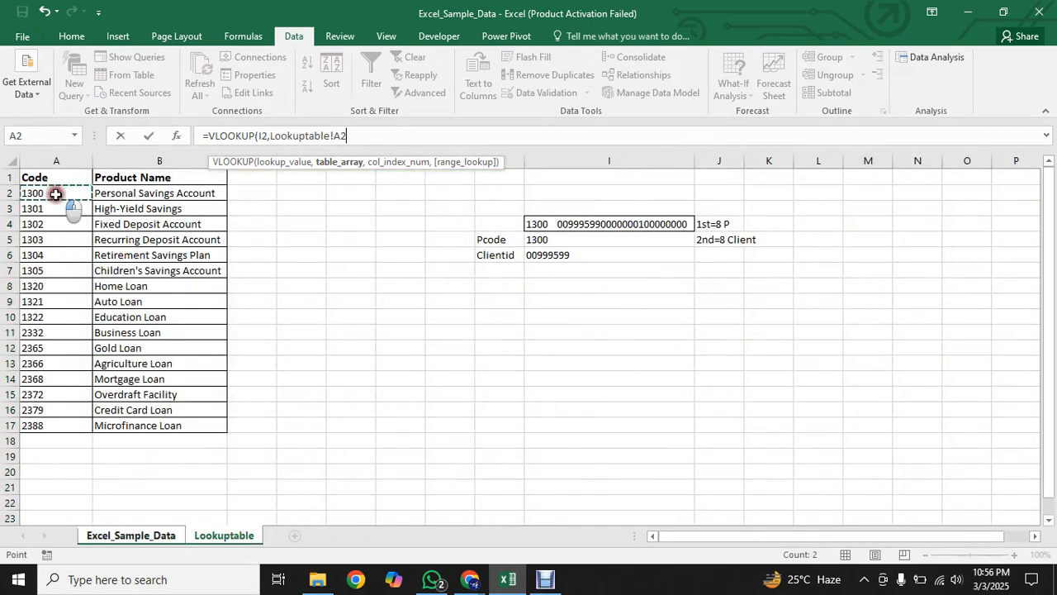
{"action": "key", "text": "ctrl+shift+Right"}
{"action": "key", "text": "ctrl+shift+Down"}
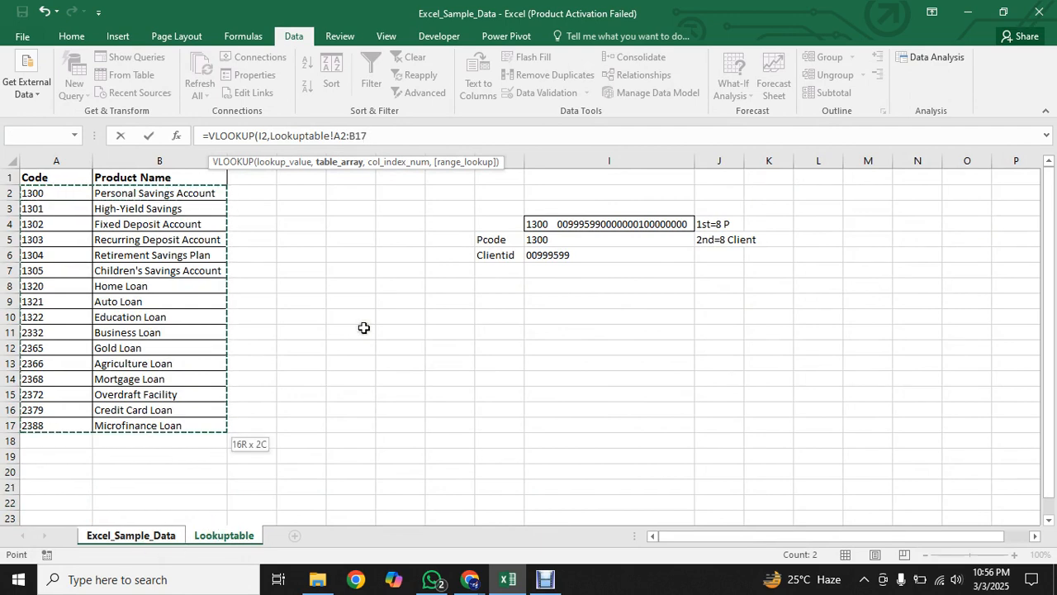
{"action": "key", "text": "F4"}
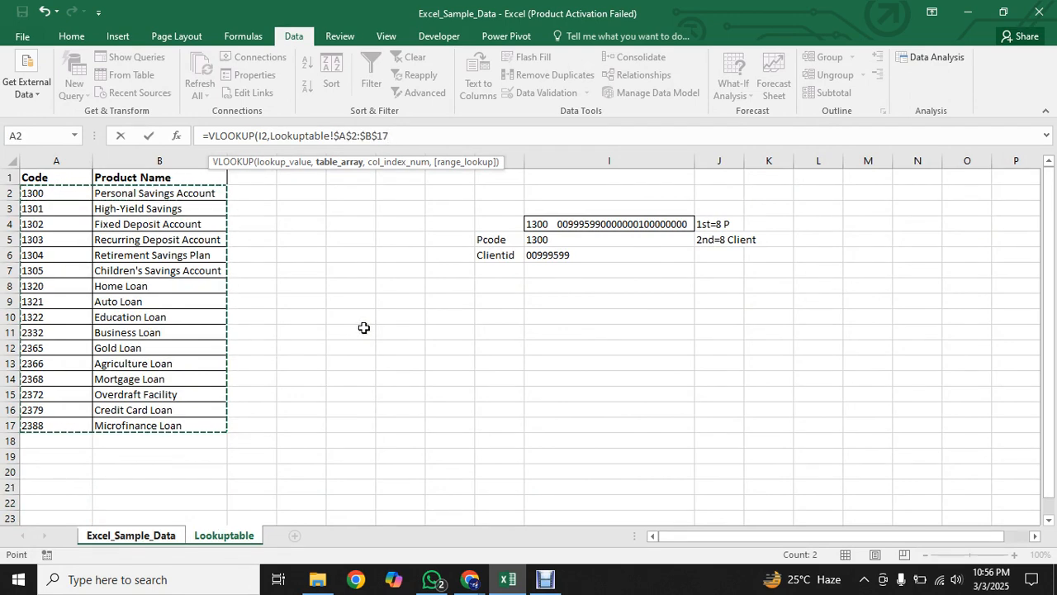
Step: Complete the J2 VLOOKUP with column index 2 and FALSE for exact match, and fill it down the Product Name column
{"action": "type", "text": ","}
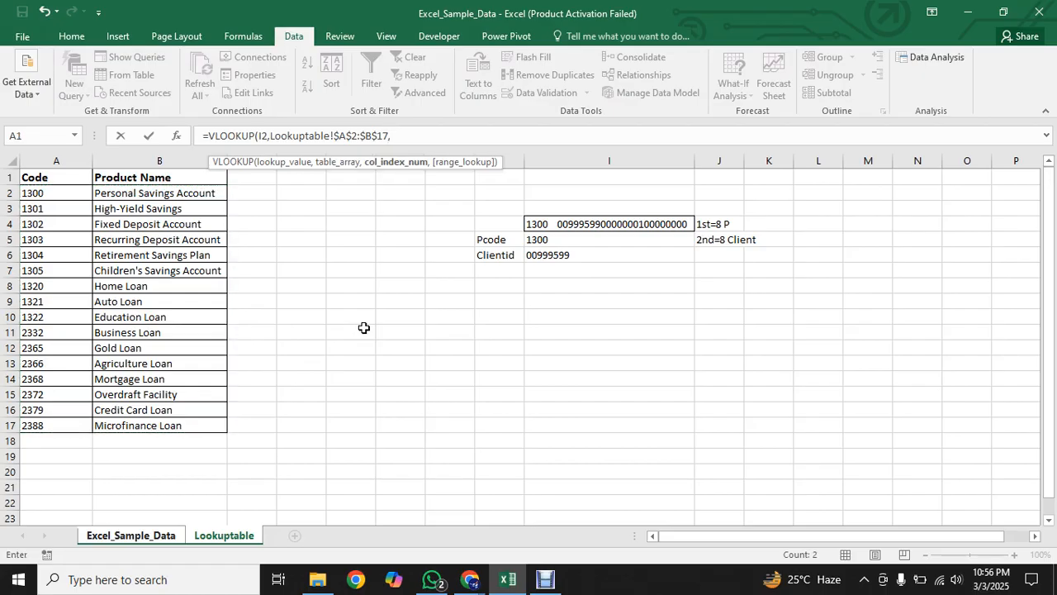
{"action": "type", "text": "2,"}
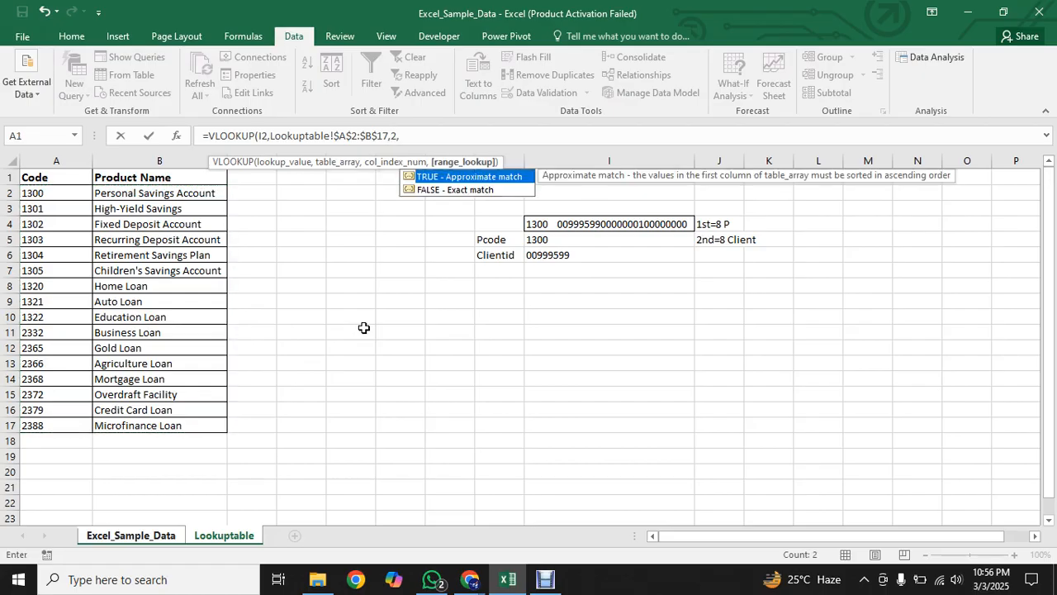
{"action": "double_click", "coordinate": [467, 189]}
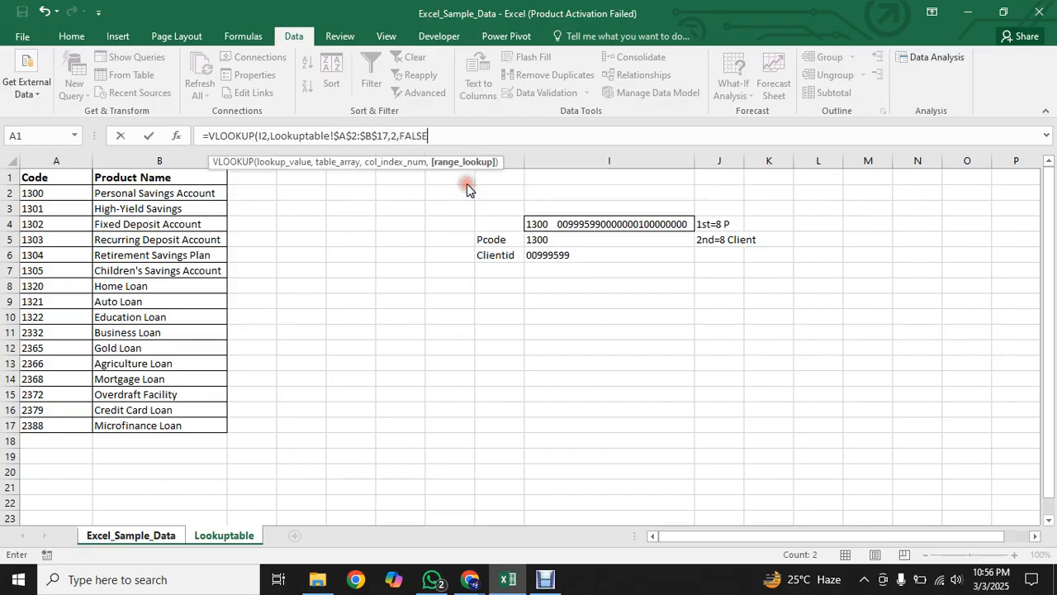
{"action": "key", "text": "Return"}
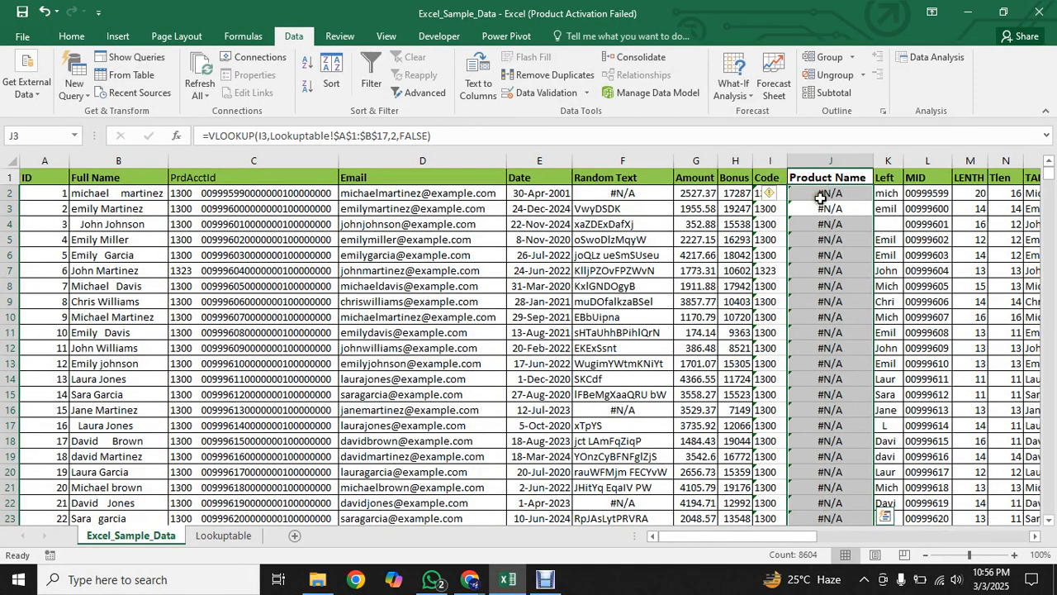
{"action": "left_click", "coordinate": [818, 195]}
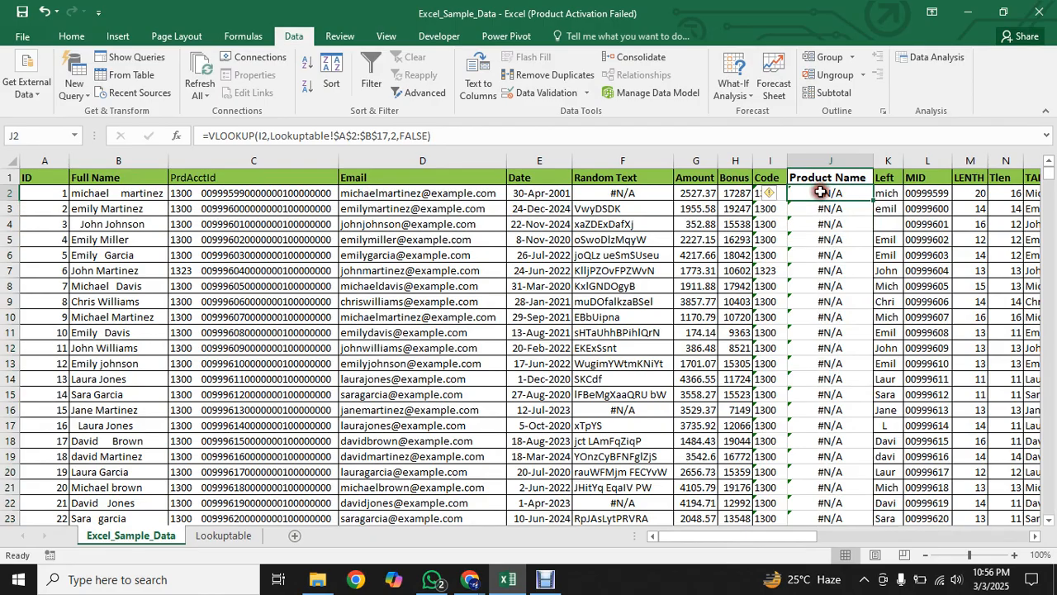
{"action": "double_click", "coordinate": [874, 201]}
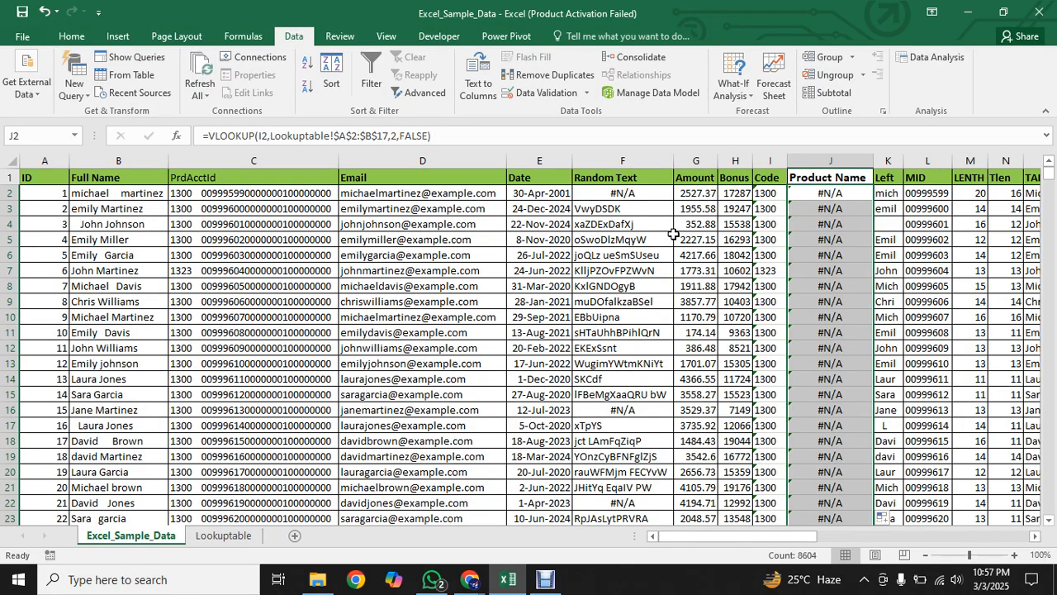
Step: Insert a blank column before Product Name and enter =LEN(I2) in its cell J2 to check the code's length
{"action": "left_click", "coordinate": [797, 158]}
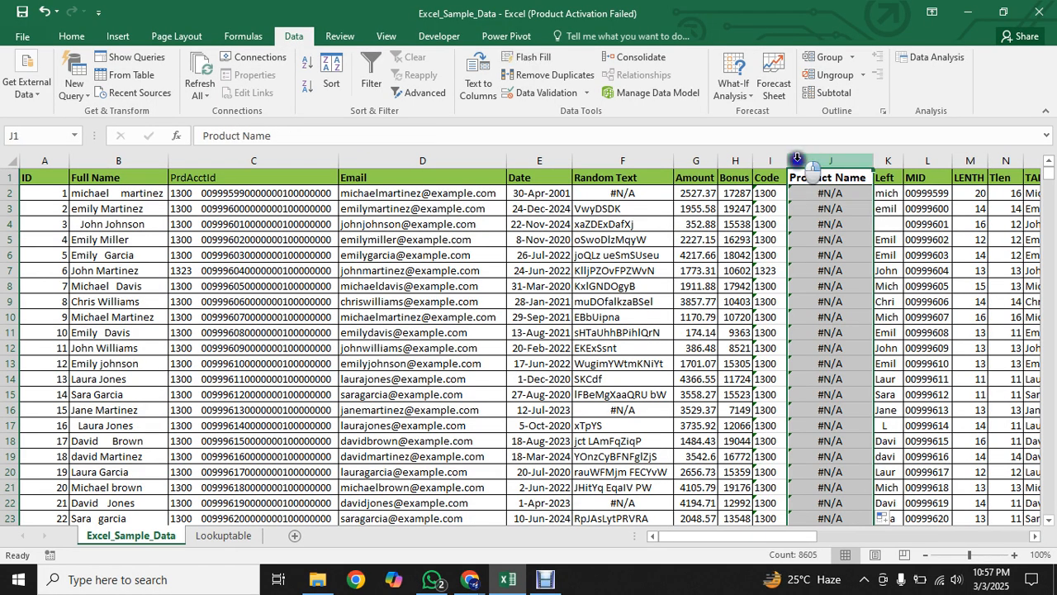
{"action": "right_click", "coordinate": [797, 157]}
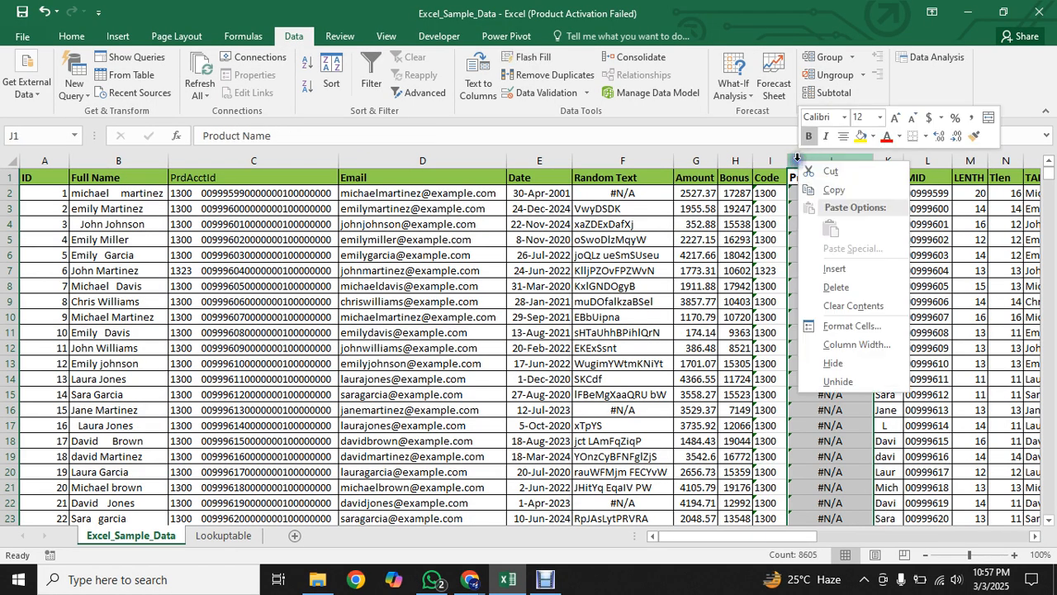
{"action": "left_click", "coordinate": [836, 270]}
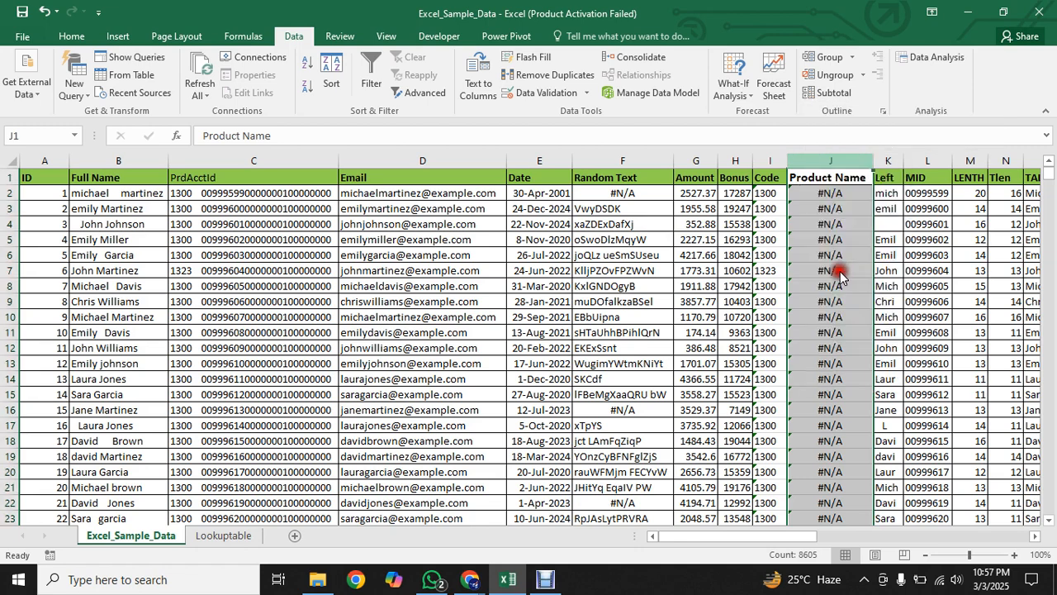
{"action": "left_click", "coordinate": [801, 197]}
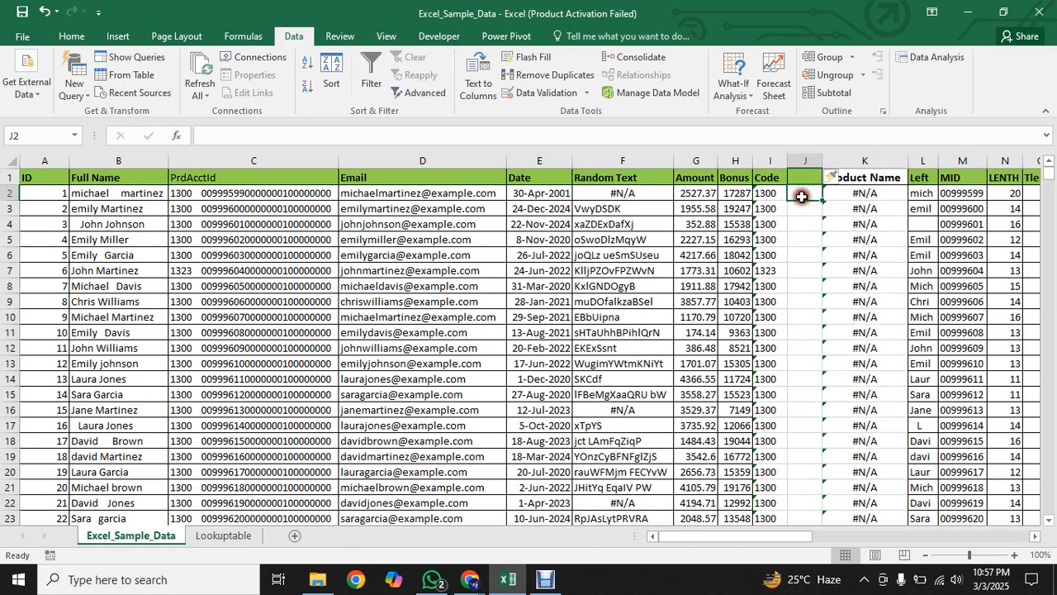
{"action": "type", "text": "=LEN("}
{"action": "left_click", "coordinate": [765, 196]}
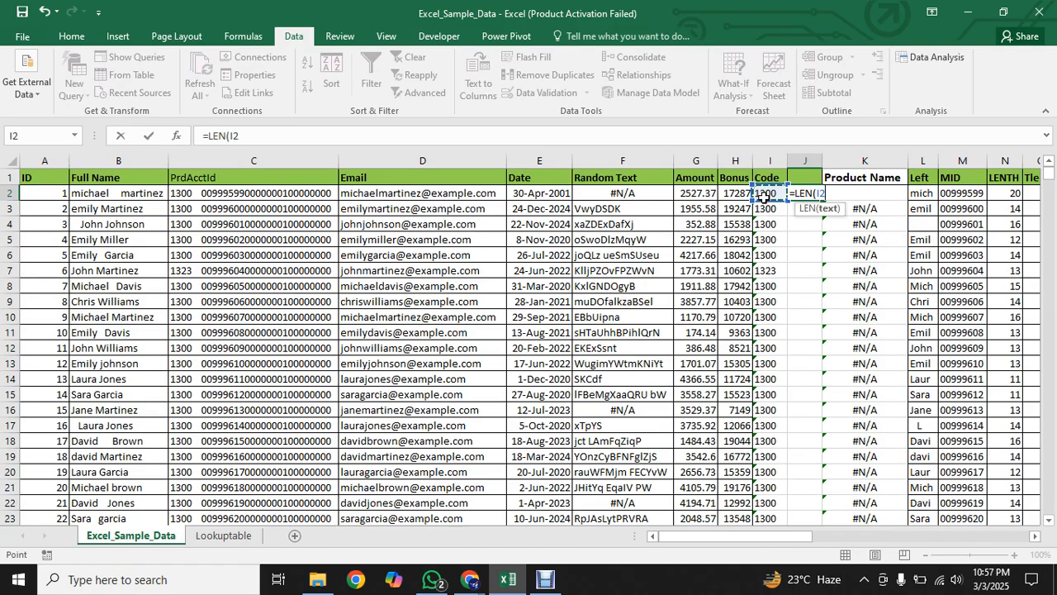
{"action": "key", "text": "Return"}
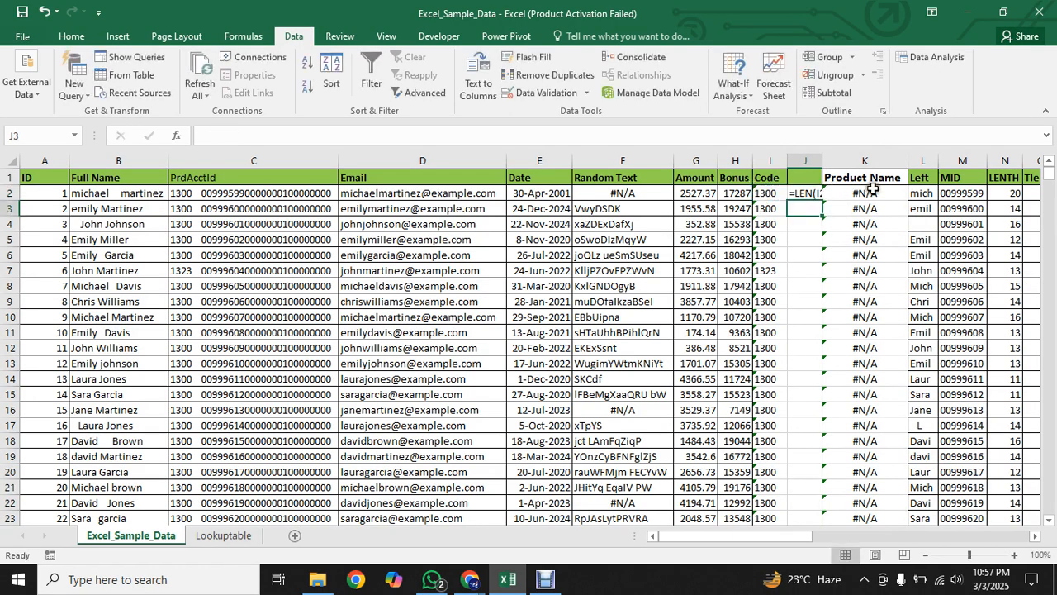
Step: Fit the width of column J to its content and fill the J2 LEN formula down the column
{"action": "left_click", "coordinate": [802, 193]}
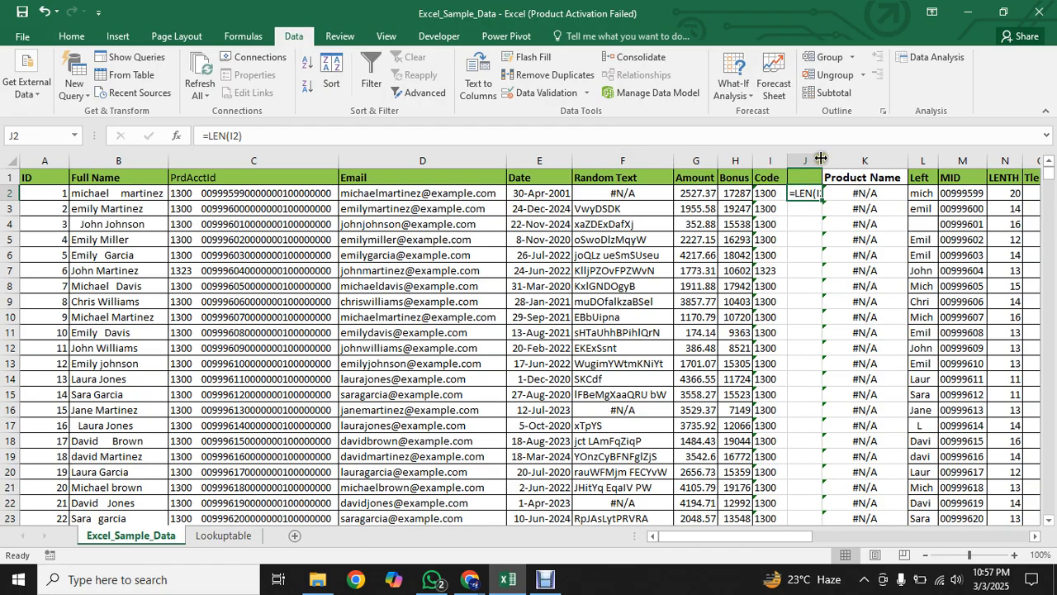
{"action": "double_click", "coordinate": [821, 158]}
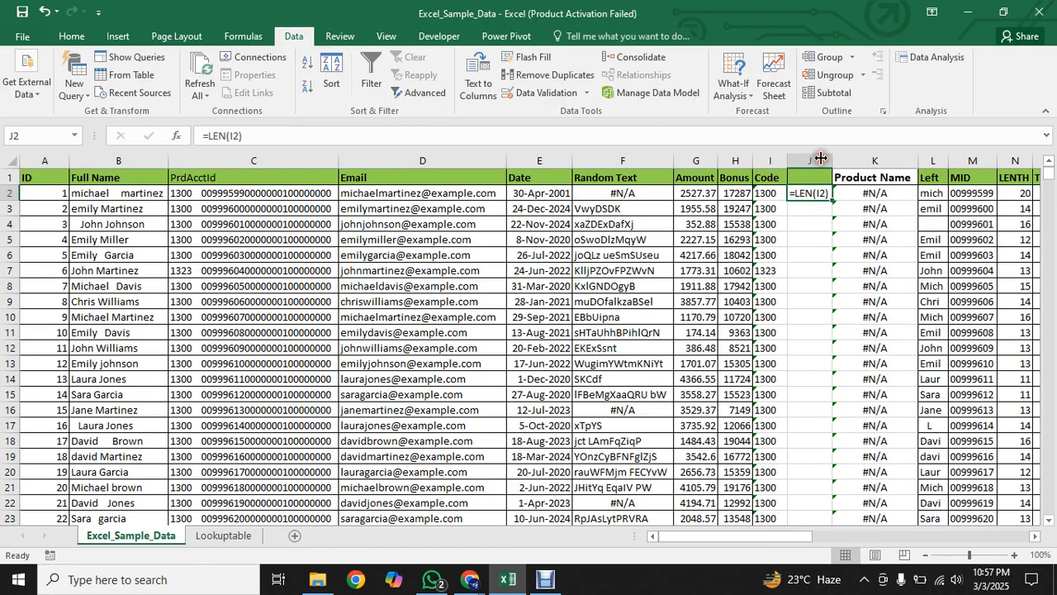
{"action": "double_click", "coordinate": [831, 200]}
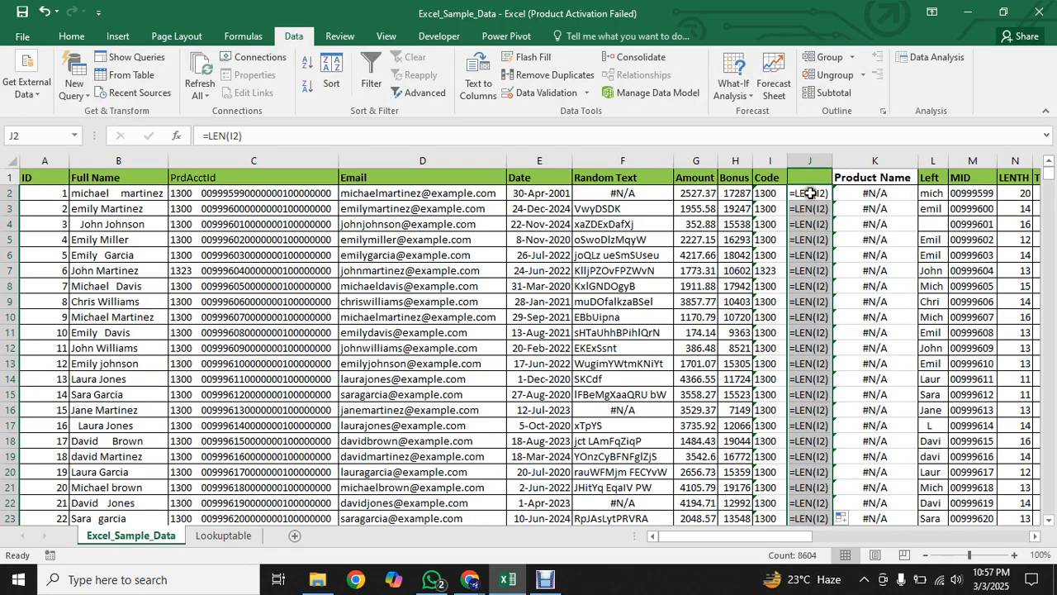
Step: Re-enter the formula in J2 as =LEN(I2), picking LEN from the function suggestions and the Code cell I2 as its text
{"action": "left_click", "coordinate": [810, 193]}
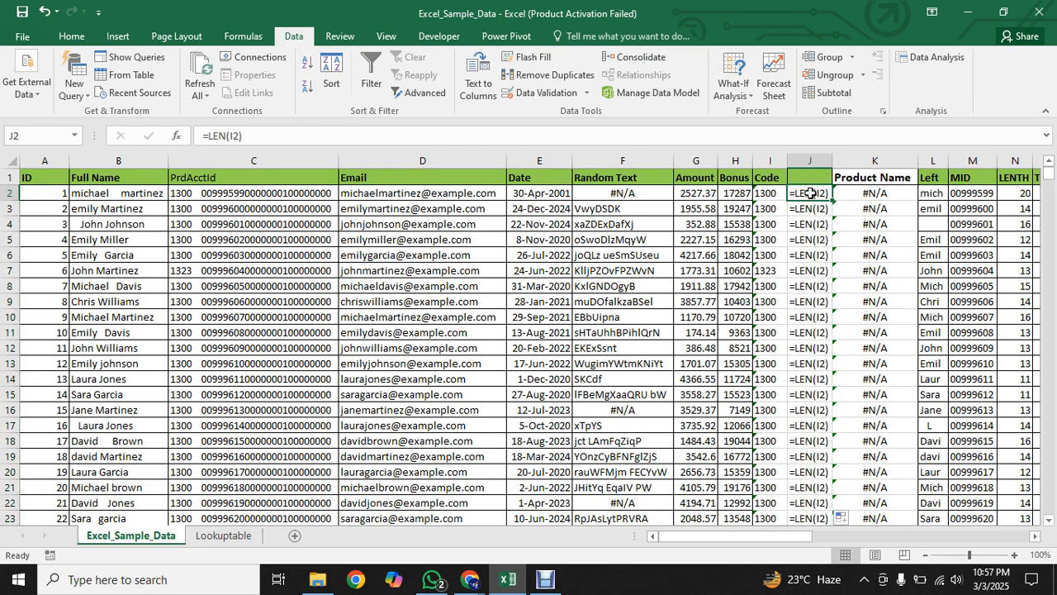
{"action": "type", "text": "="}
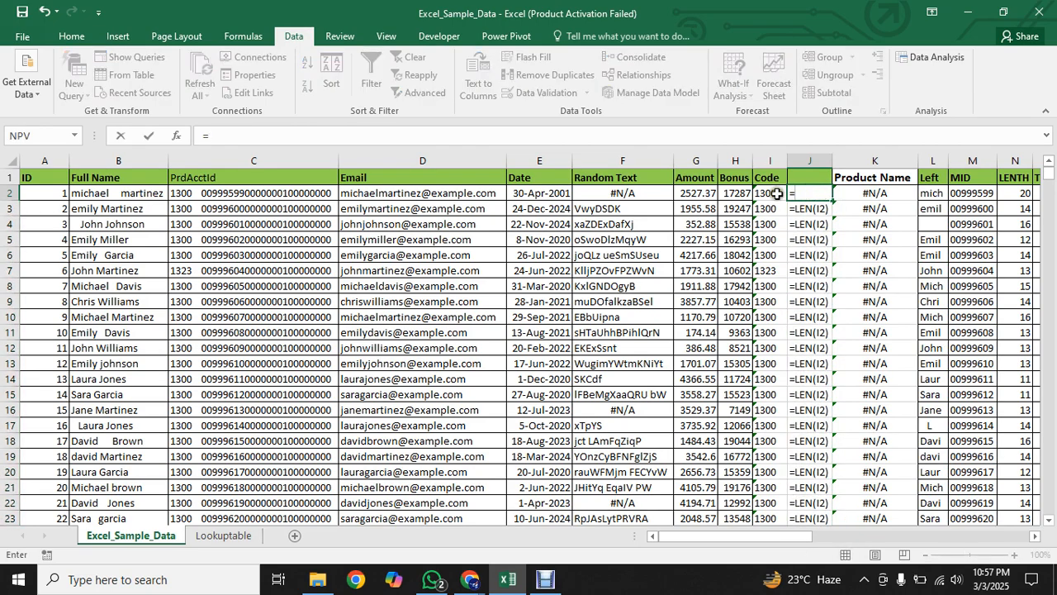
{"action": "left_click", "coordinate": [771, 193]}
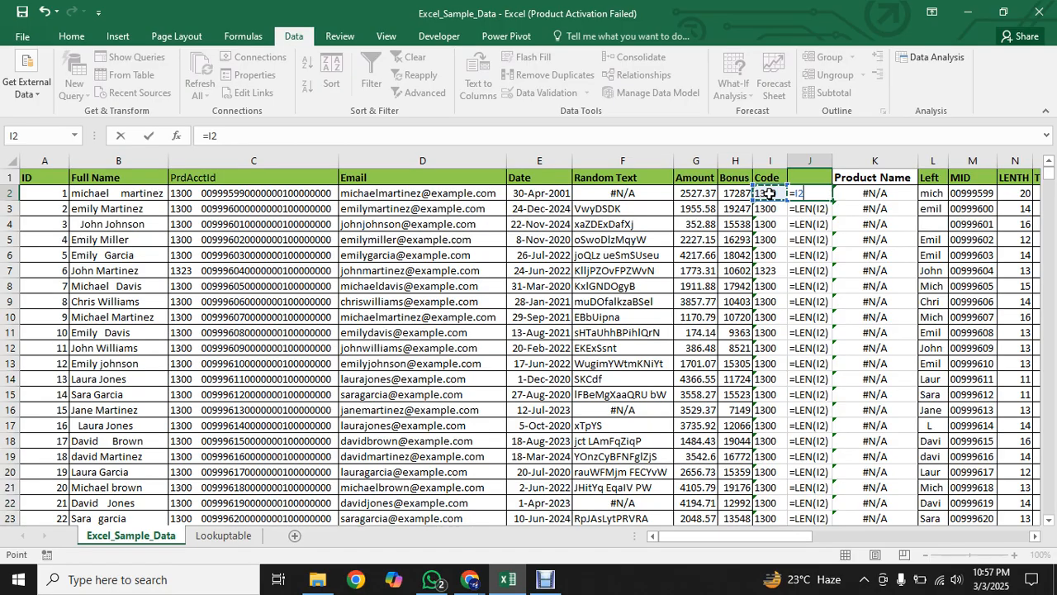
{"action": "key", "text": "BackSpace"}
{"action": "key", "text": "BackSpace"}
{"action": "type", "text": "le"}
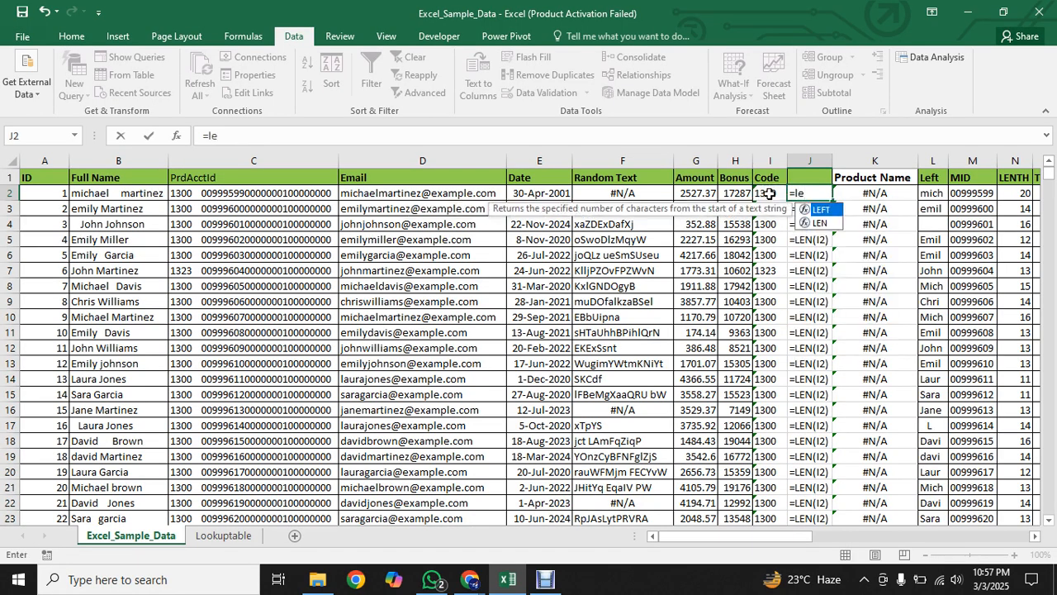
{"action": "double_click", "coordinate": [821, 223]}
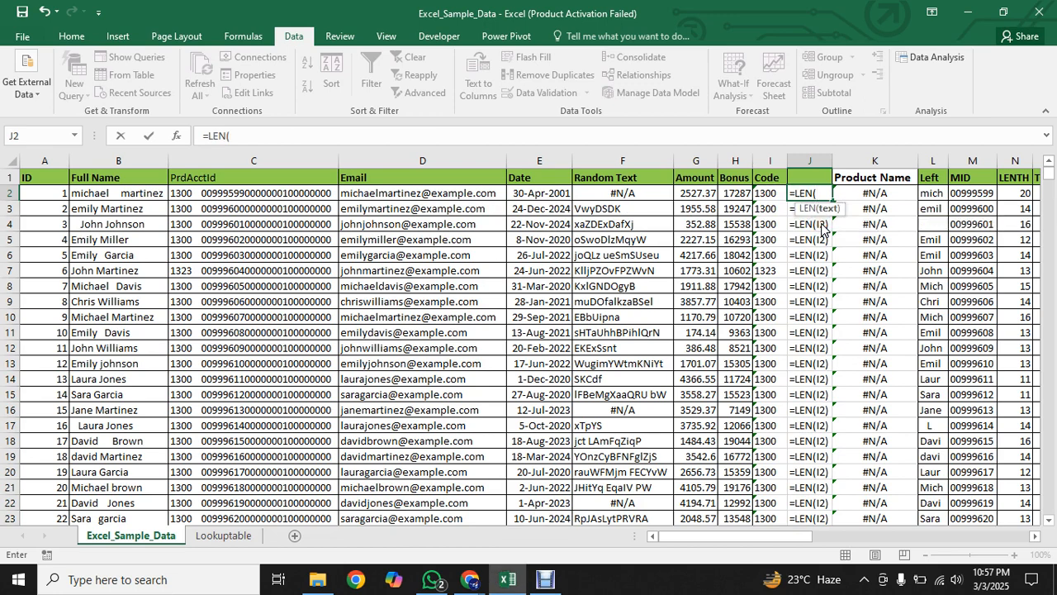
{"action": "left_click", "coordinate": [770, 195]}
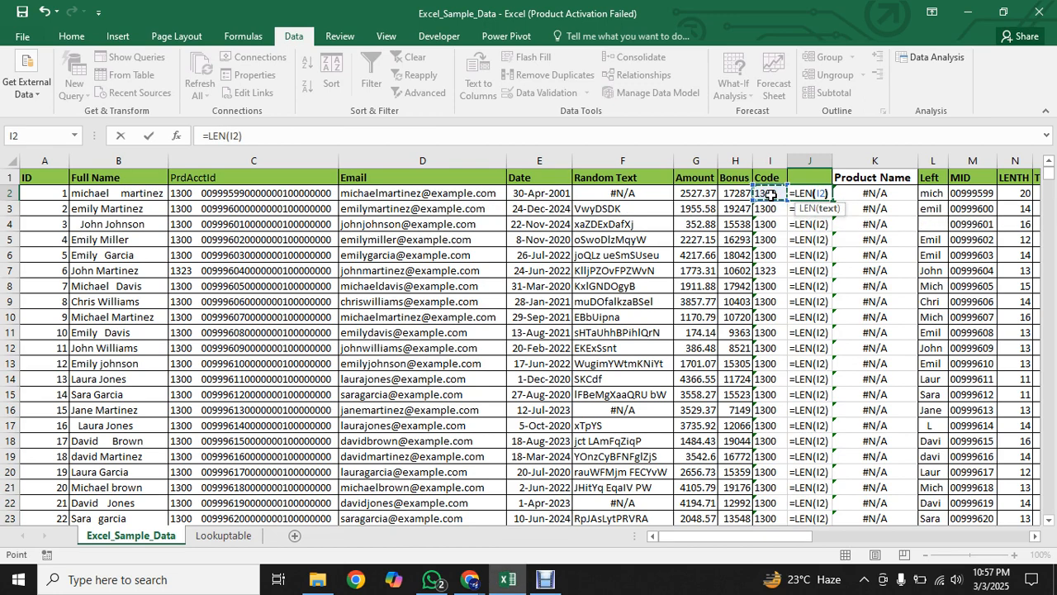
{"action": "type", "text": ")"}
{"action": "key", "text": "Return"}
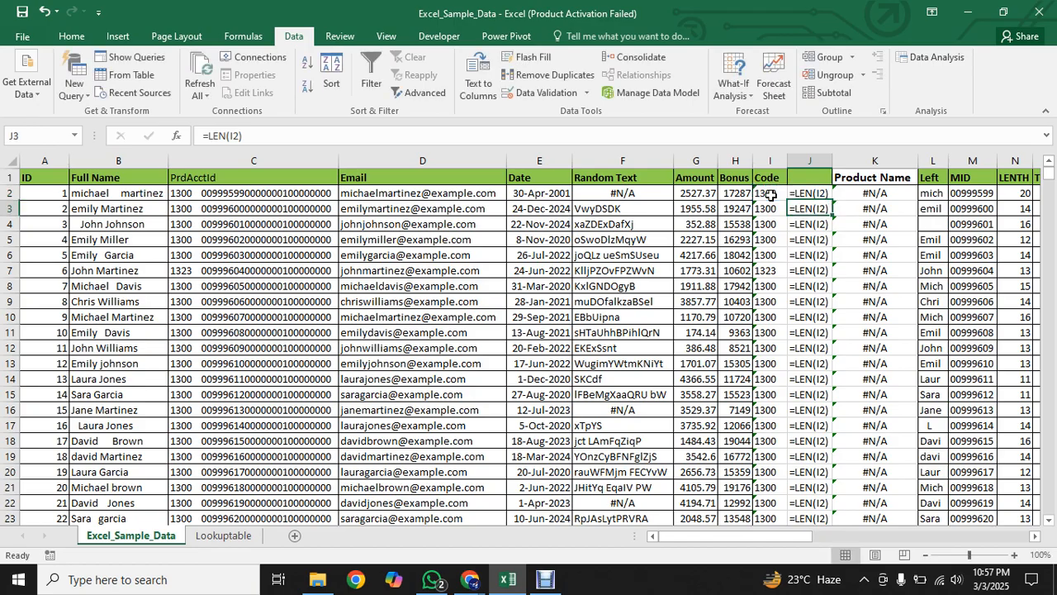
{"action": "left_click", "coordinate": [816, 194]}
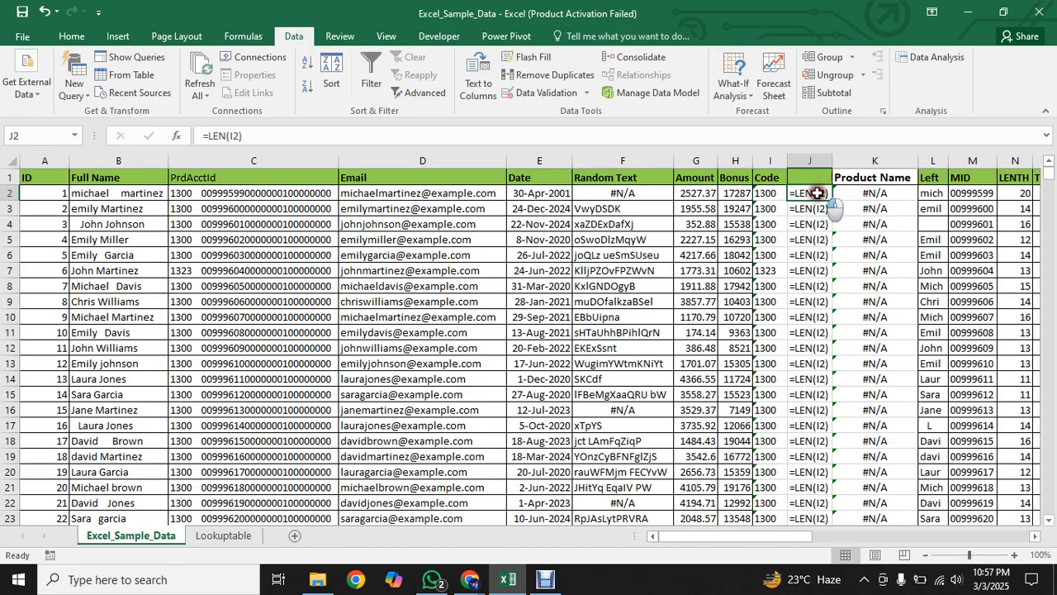
Step: Convert the text-stored code in I2 to a number, and fit the Product Name column's width to its content
{"action": "left_click", "coordinate": [760, 194]}
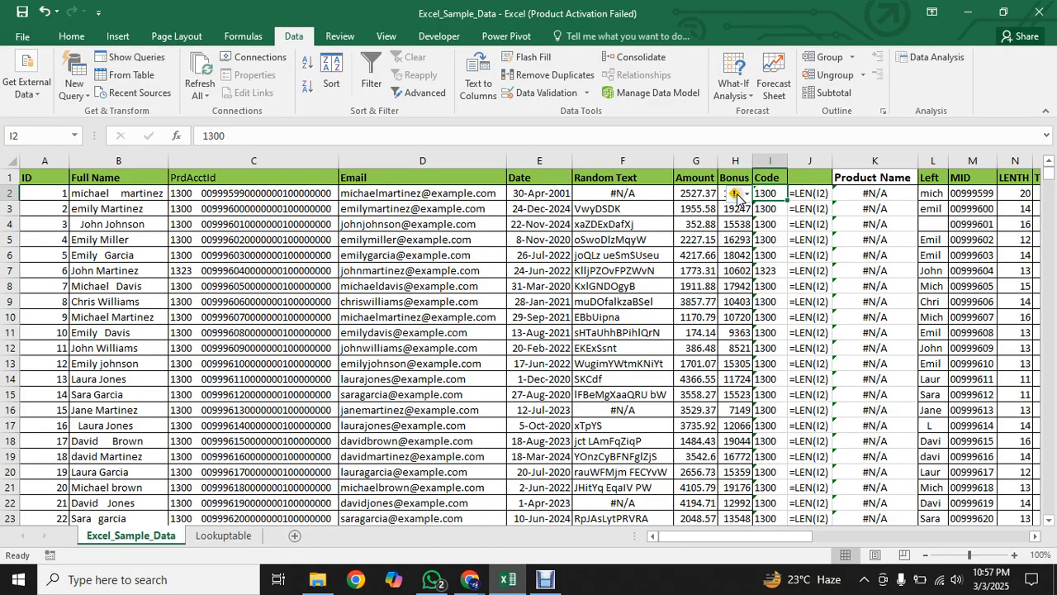
{"action": "left_click", "coordinate": [736, 194]}
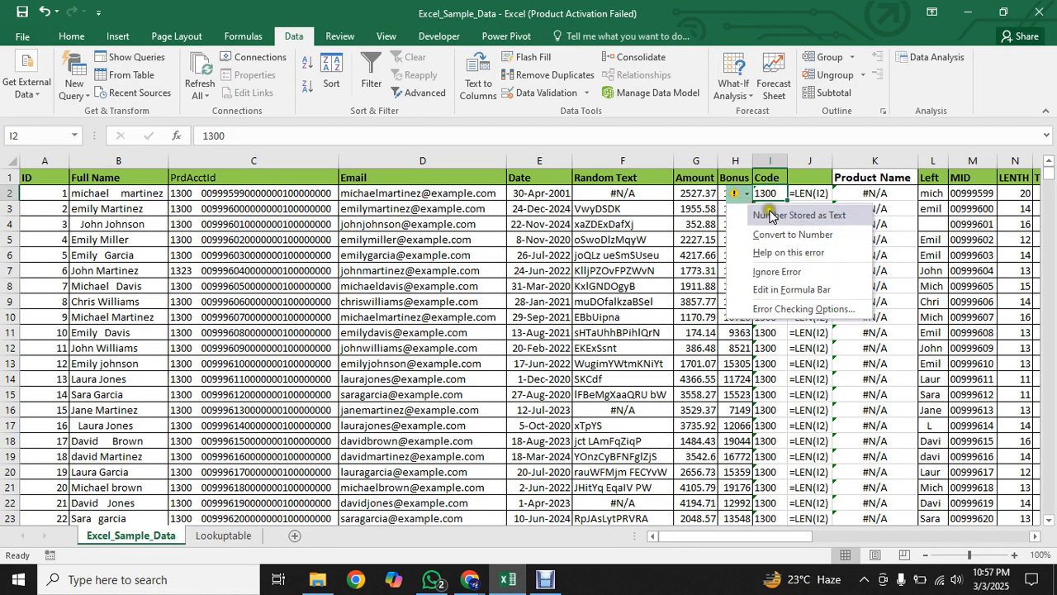
{"action": "left_click", "coordinate": [784, 220]}
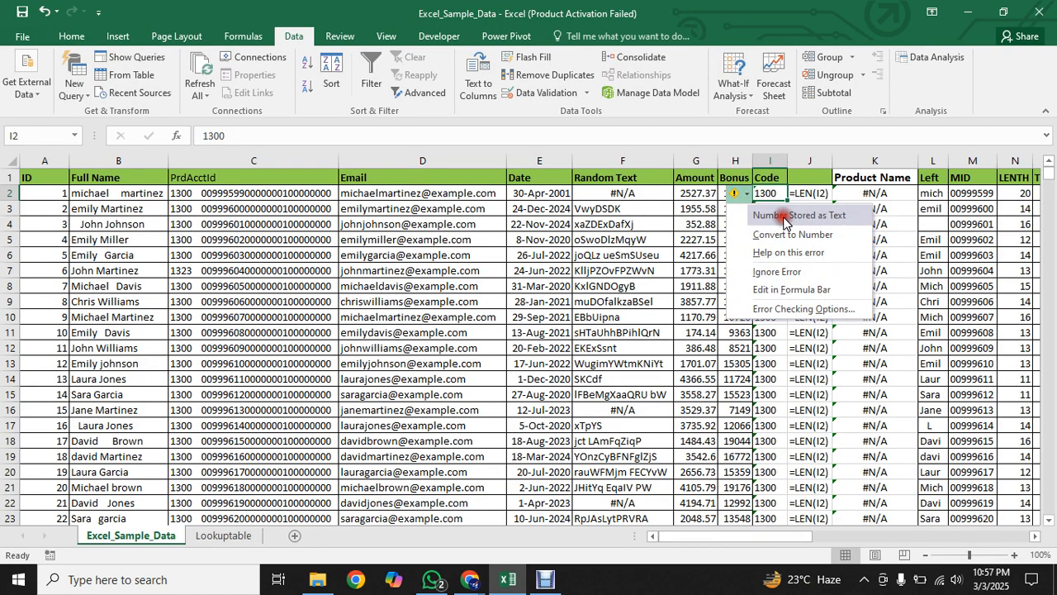
{"action": "left_click", "coordinate": [784, 220]}
{"action": "left_click", "coordinate": [783, 239]}
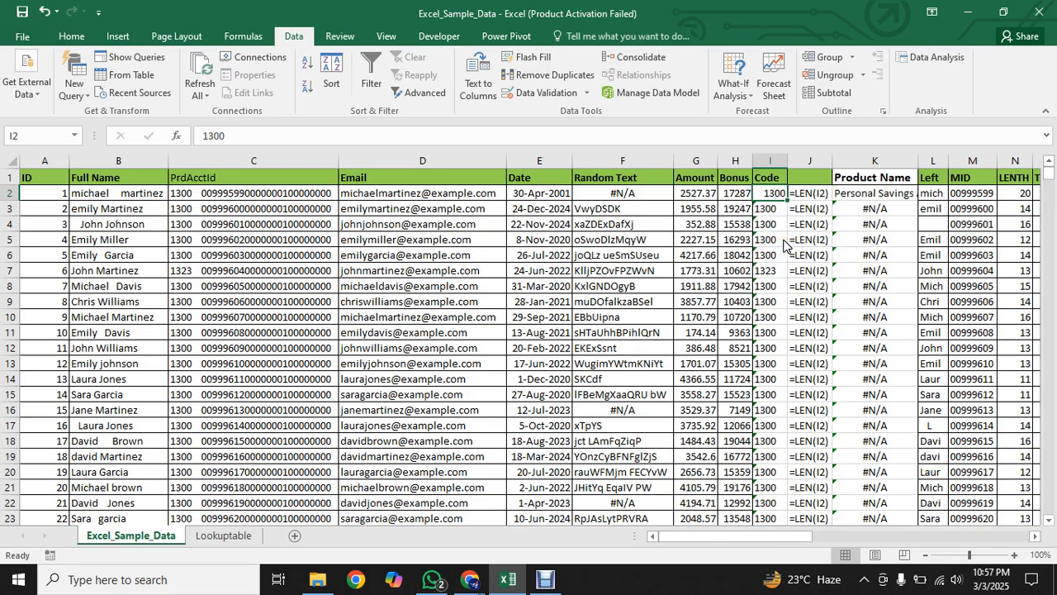
{"action": "left_click", "coordinate": [861, 209]}
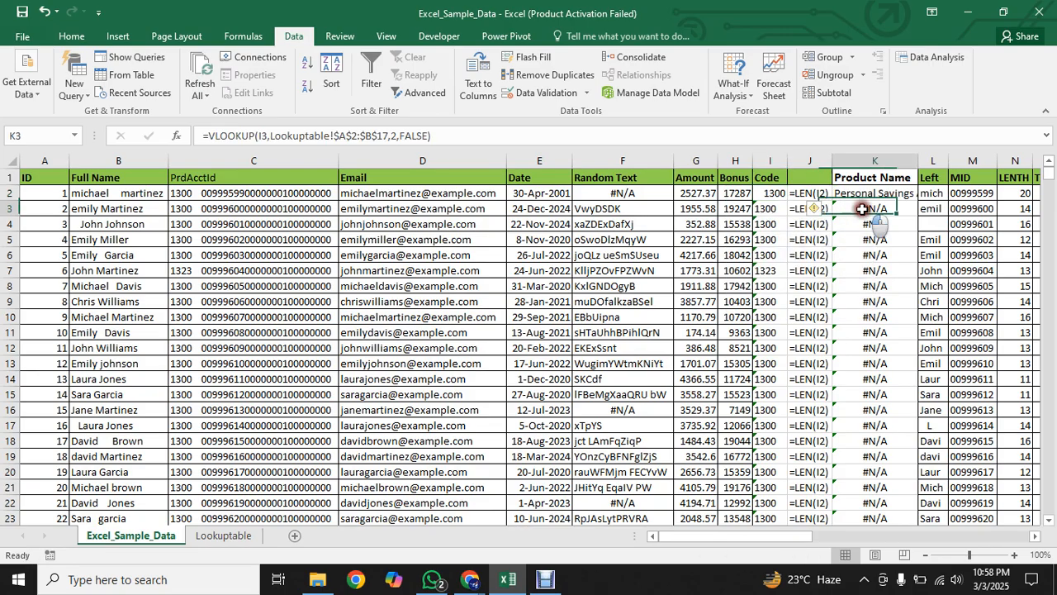
{"action": "double_click", "coordinate": [916, 160]}
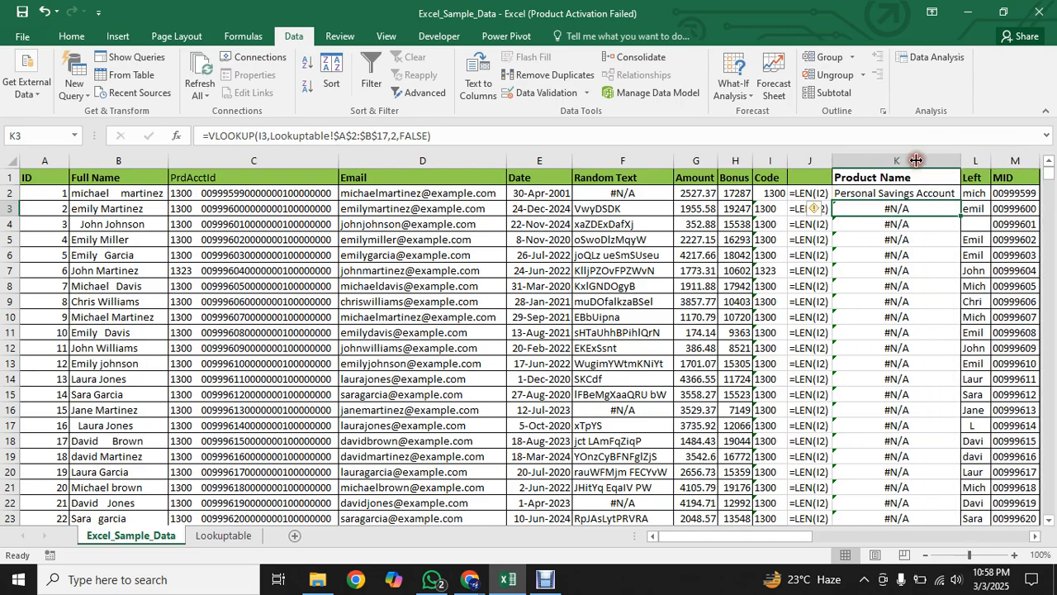
Step: Convert the text-stored code in I3 to a number
{"action": "left_click", "coordinate": [760, 209]}
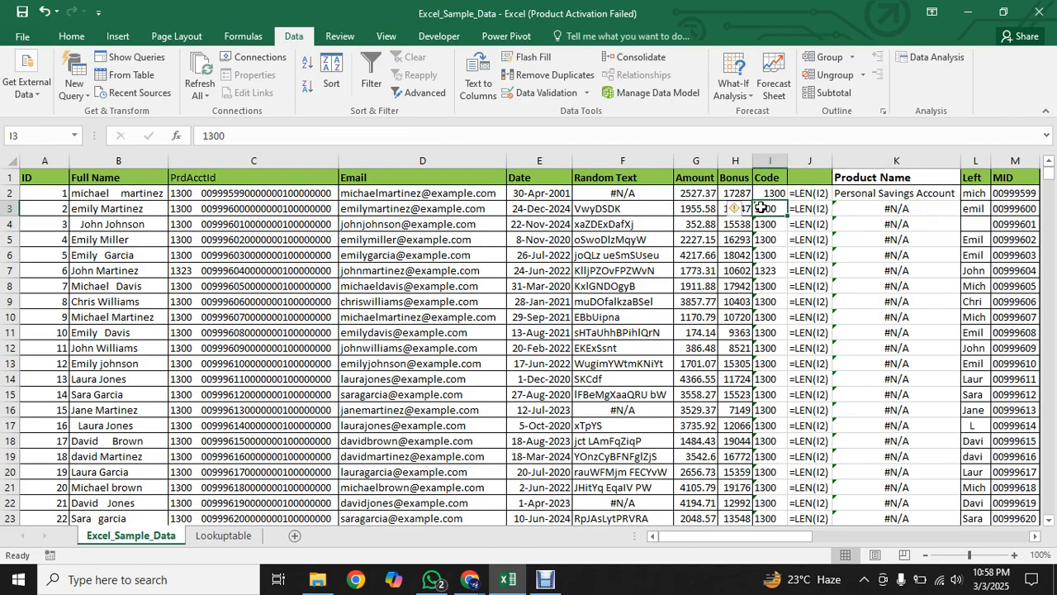
{"action": "left_click", "coordinate": [735, 208]}
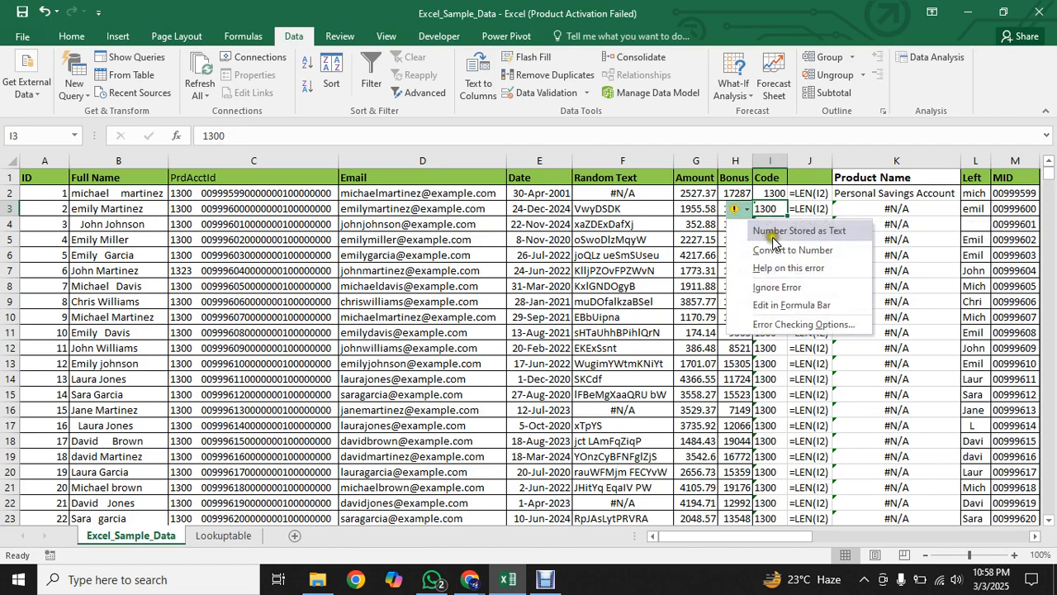
{"action": "left_click", "coordinate": [775, 249]}
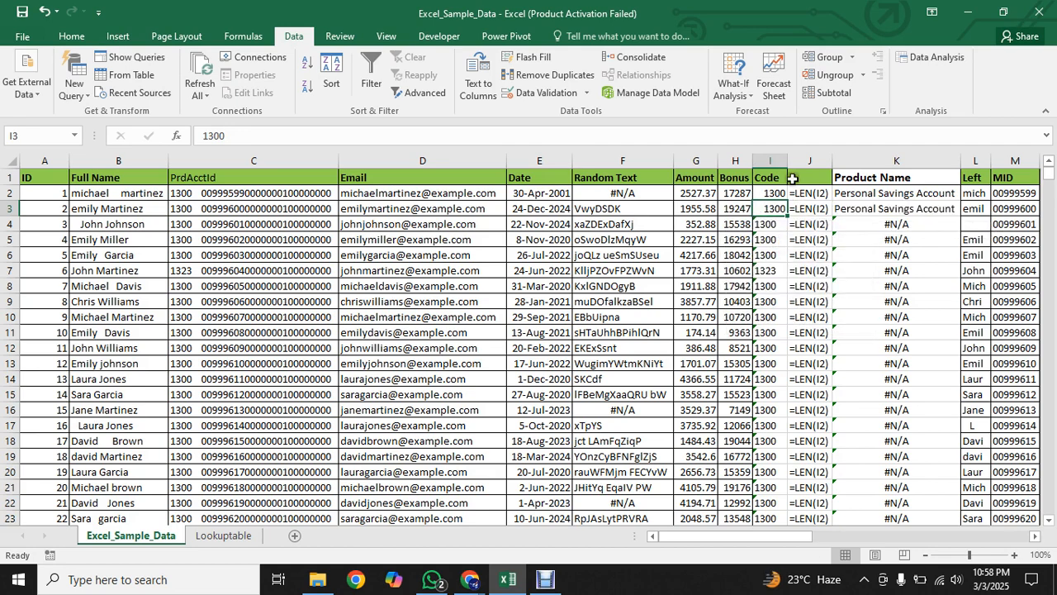
Step: Format the whole Code column I as Number with 0 decimal places
{"action": "left_click", "coordinate": [774, 158]}
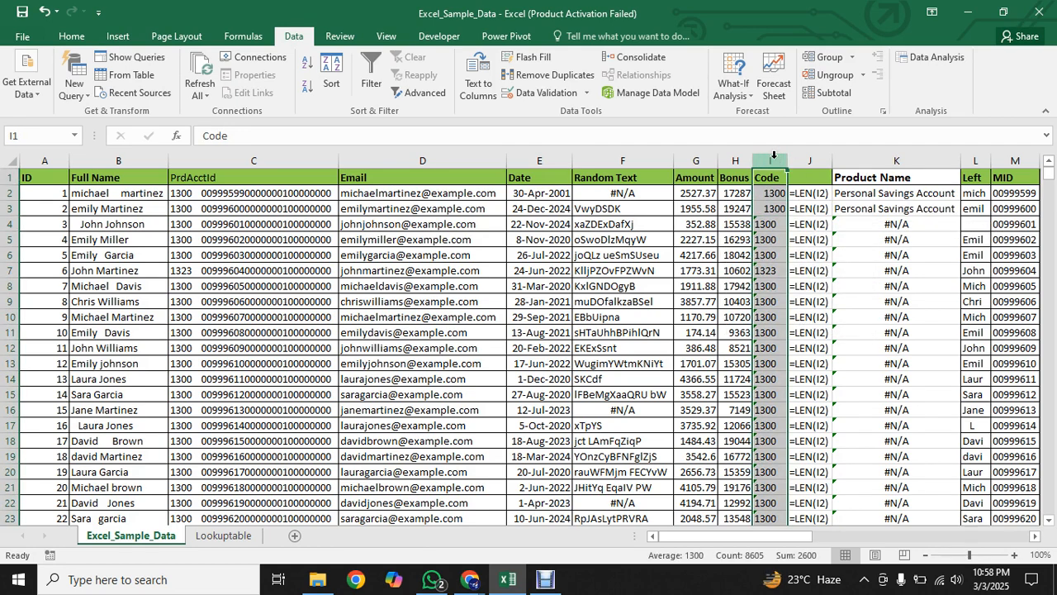
{"action": "right_click", "coordinate": [774, 156]}
{"action": "left_click", "coordinate": [829, 327]}
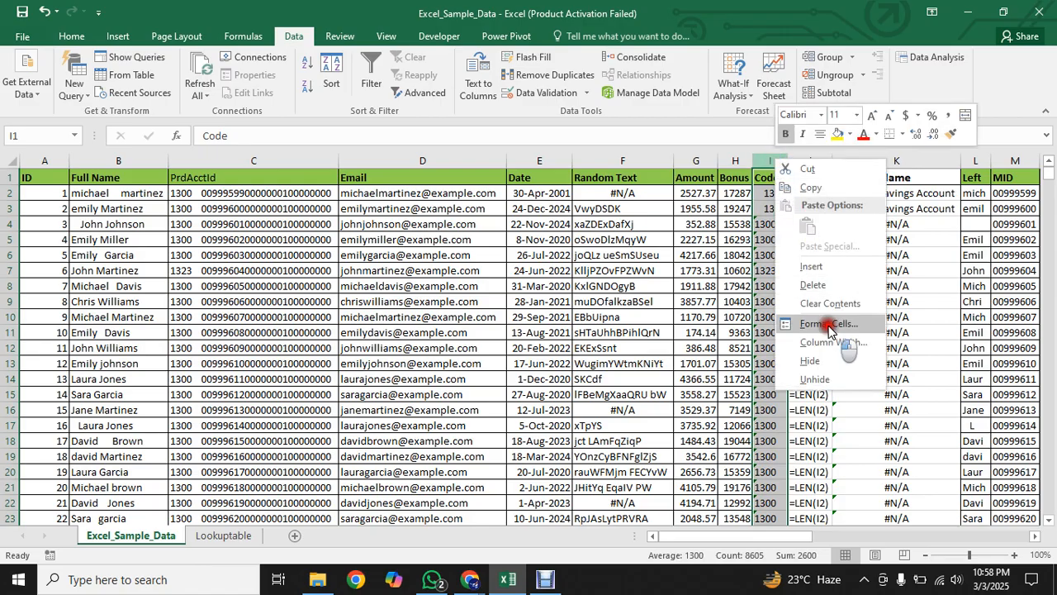
{"action": "left_click", "coordinate": [664, 216]}
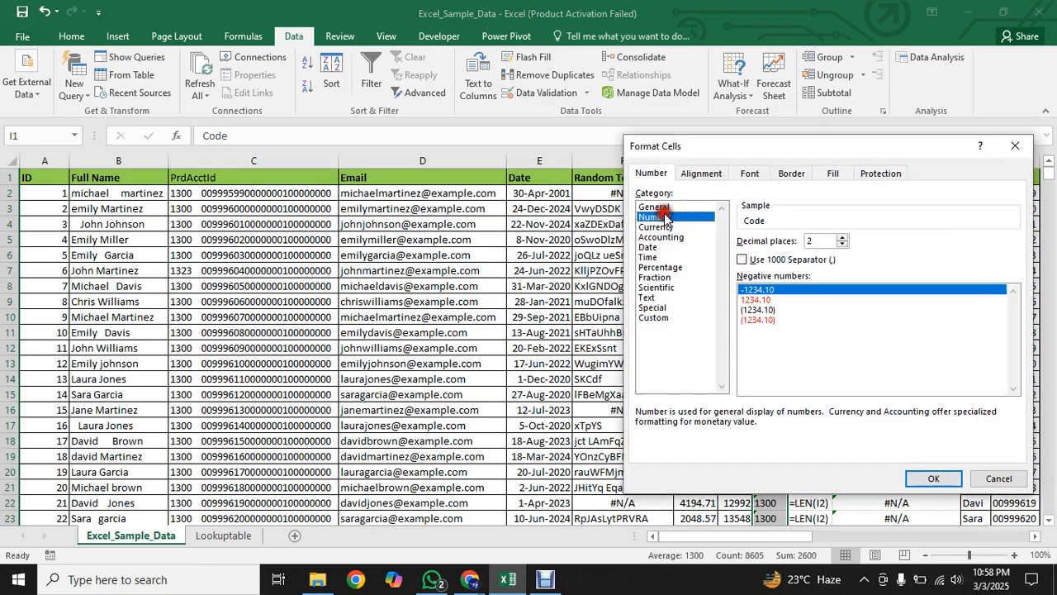
{"action": "left_click", "coordinate": [843, 244]}
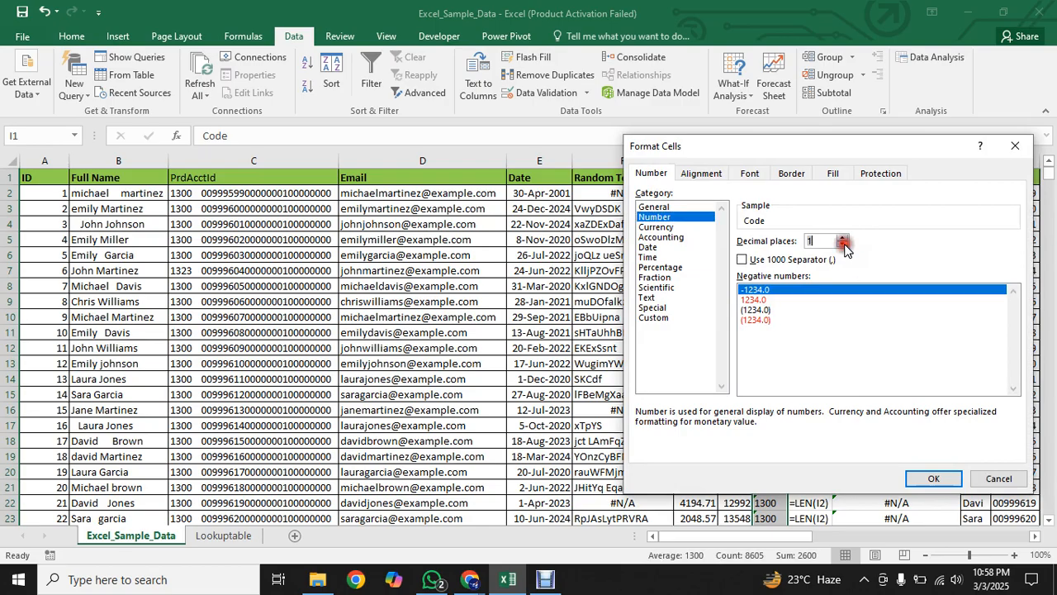
{"action": "left_click", "coordinate": [843, 245]}
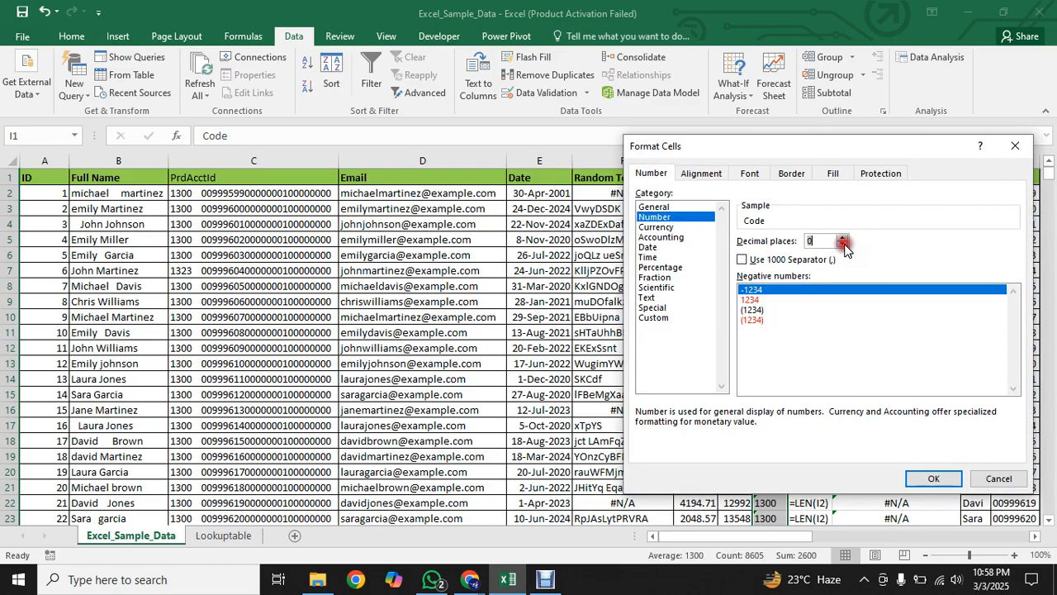
{"action": "left_click", "coordinate": [939, 482]}
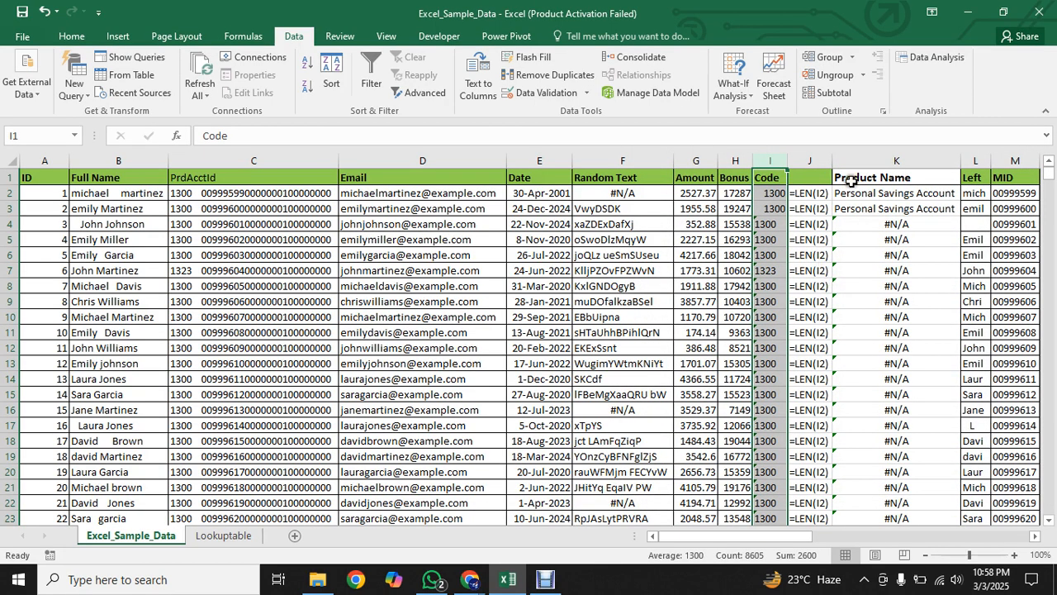
Step: Refill the Product Name VLOOKUP formula down column K from K2, and again from K3
{"action": "left_click", "coordinate": [941, 195]}
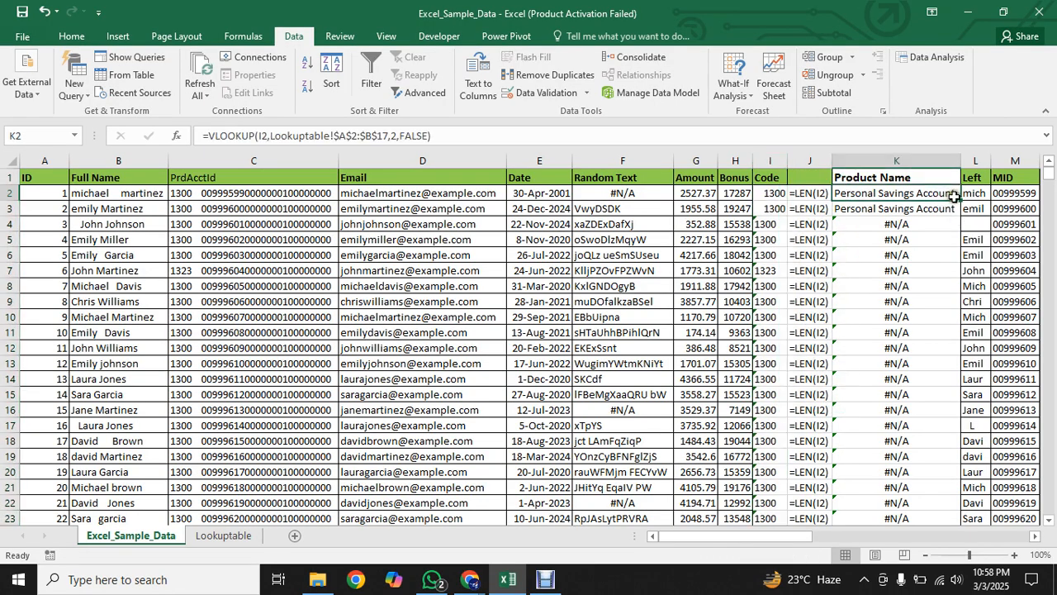
{"action": "double_click", "coordinate": [961, 199]}
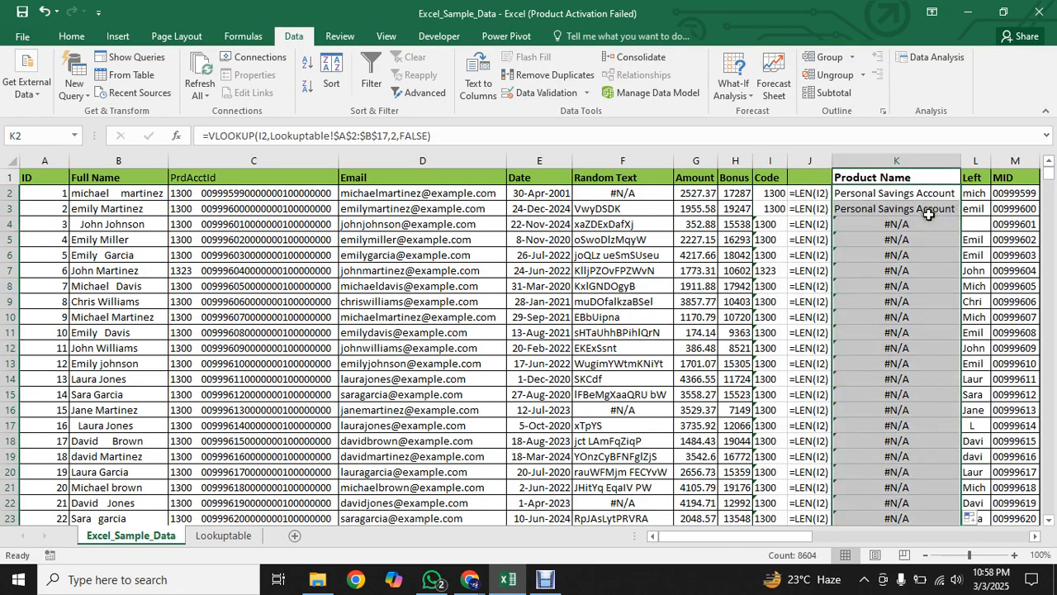
{"action": "left_click", "coordinate": [929, 212]}
{"action": "double_click", "coordinate": [957, 214]}
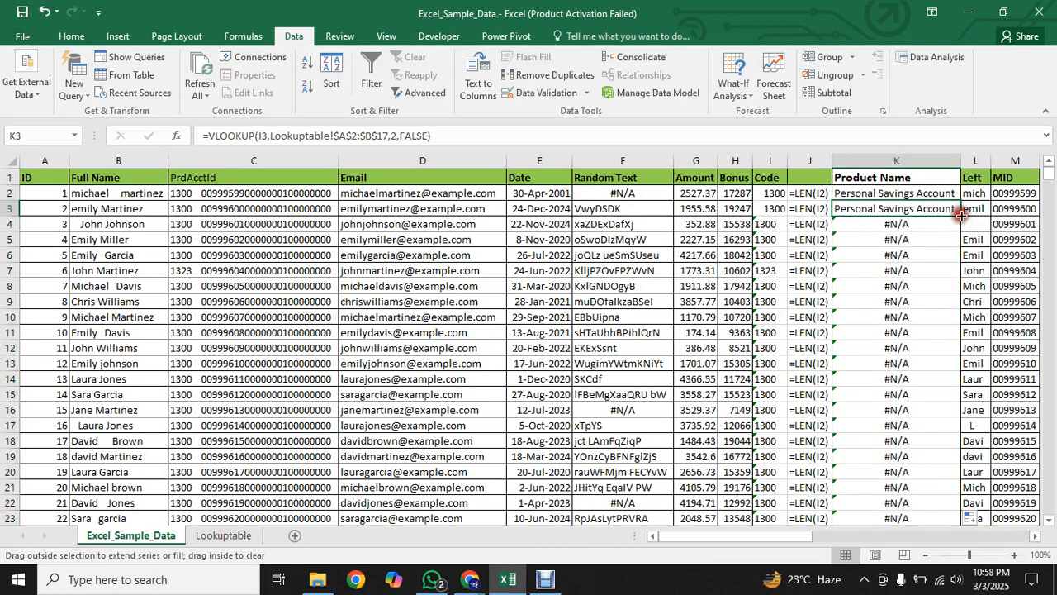
Step: Convert the text-stored code in I4 to a number
{"action": "left_click", "coordinate": [764, 223]}
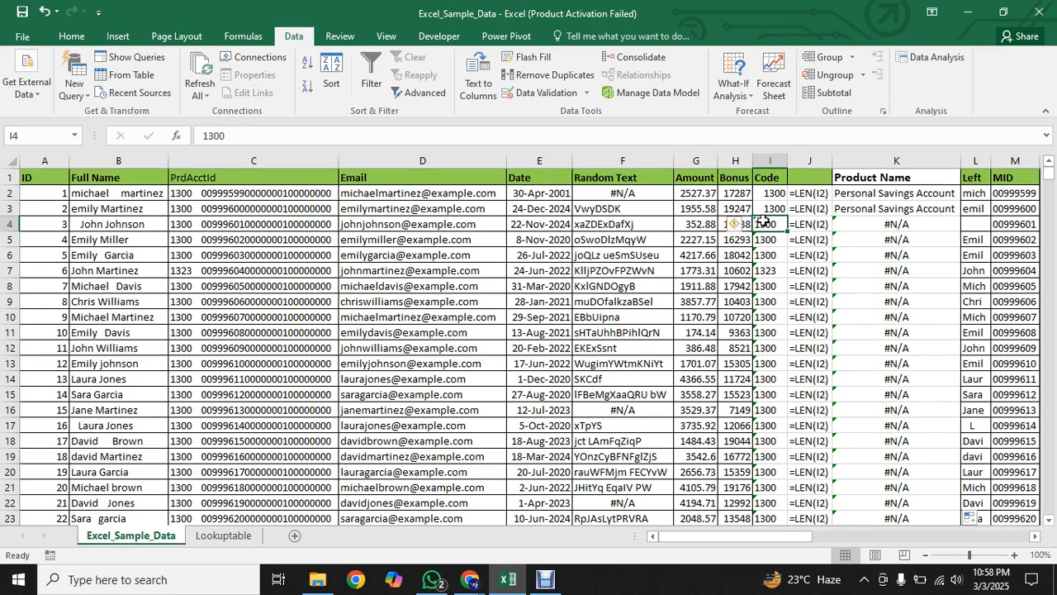
{"action": "left_click", "coordinate": [773, 159]}
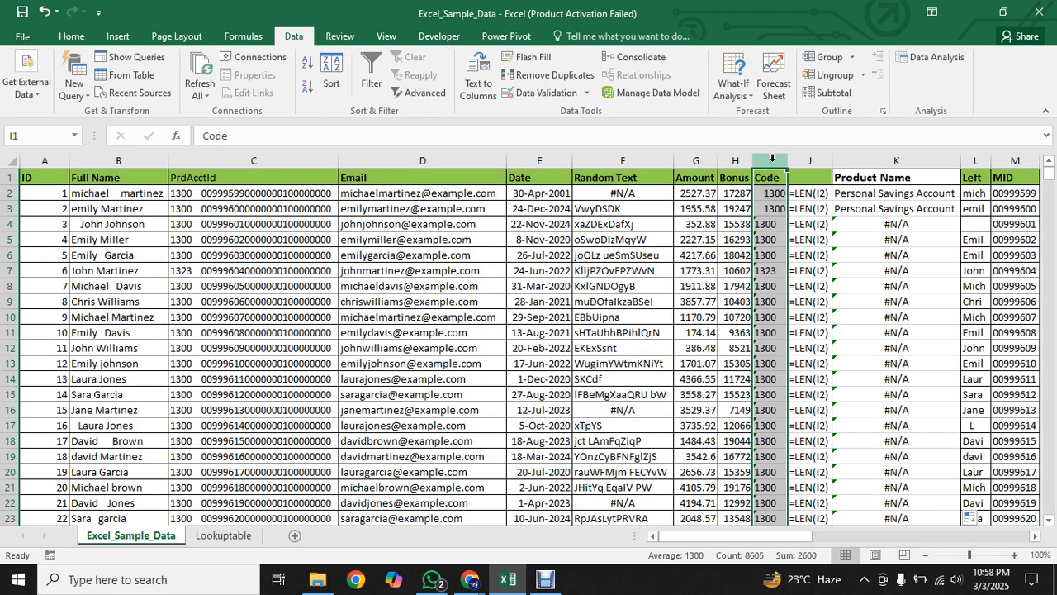
{"action": "left_click", "coordinate": [768, 225]}
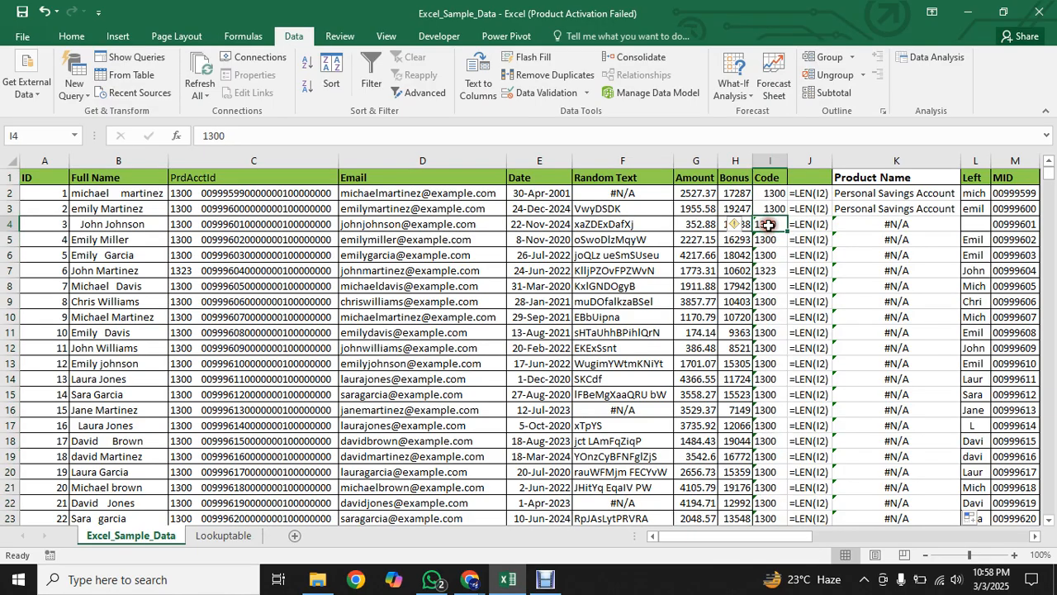
{"action": "left_click", "coordinate": [738, 227]}
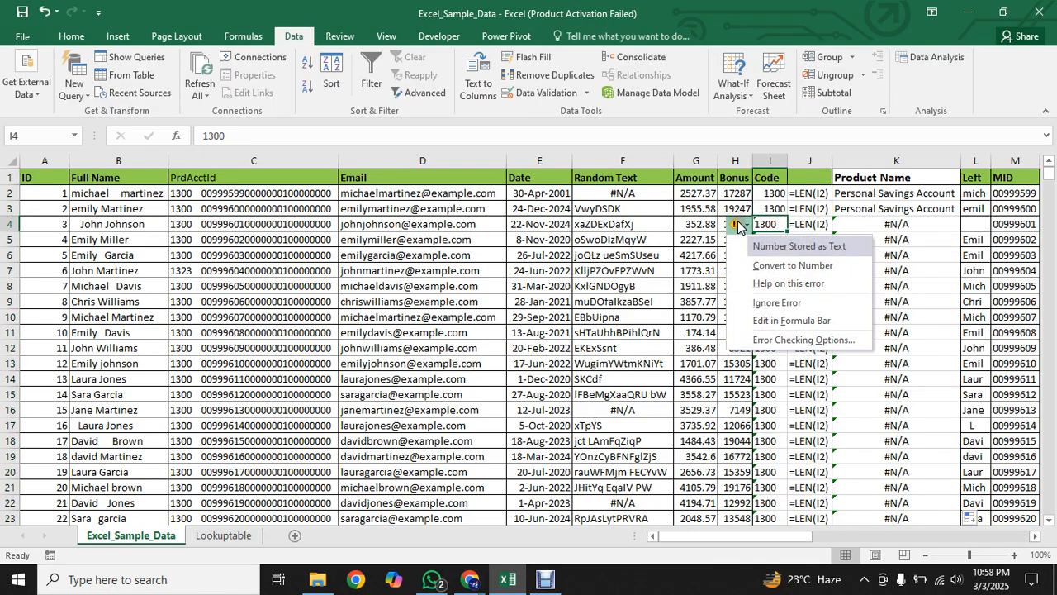
{"action": "left_click", "coordinate": [773, 265]}
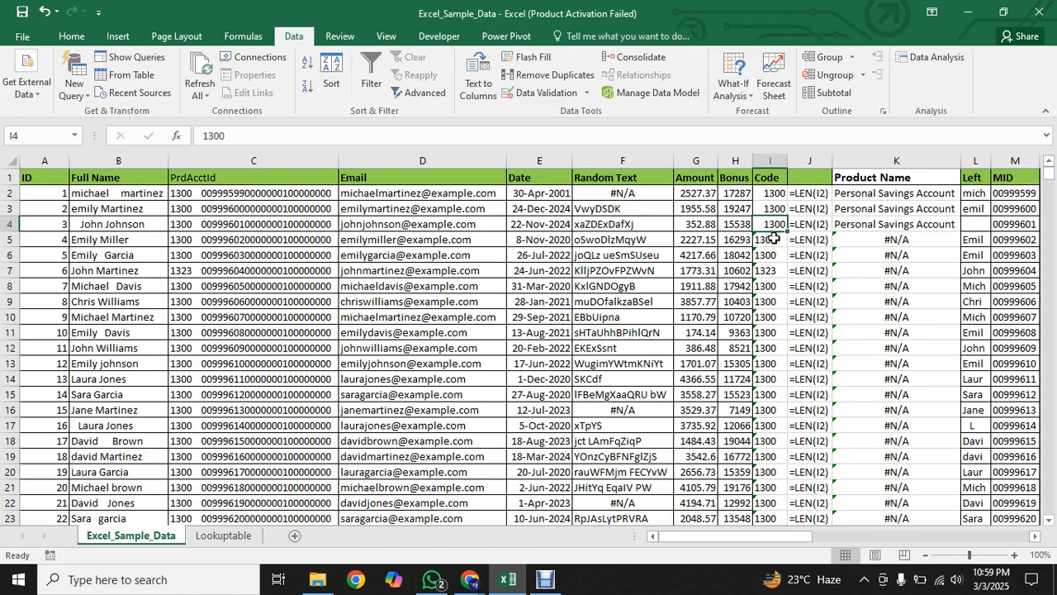
{"action": "left_click", "coordinate": [774, 239]}
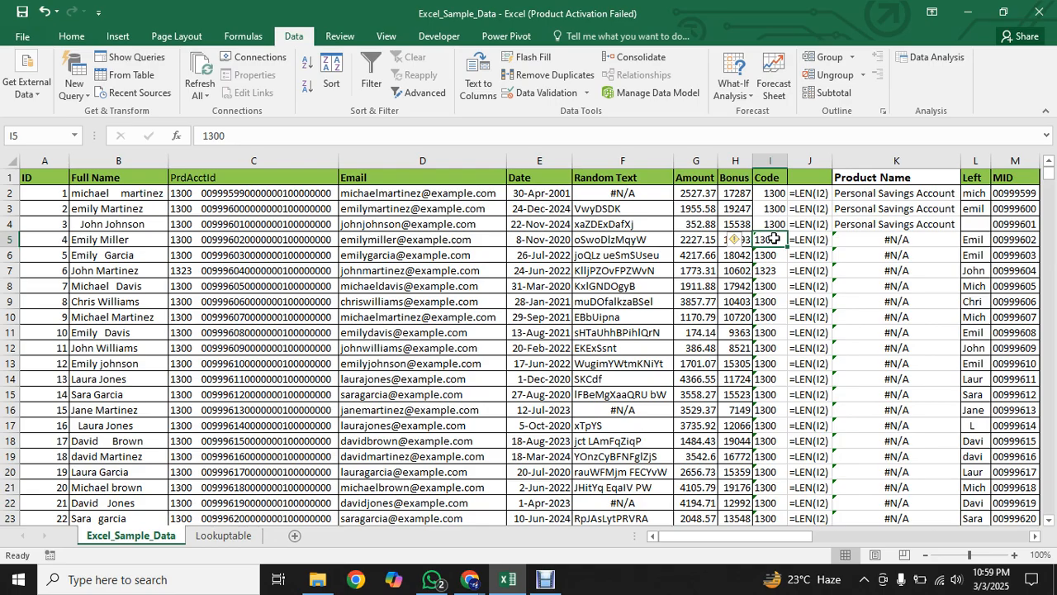
{"action": "left_click", "coordinate": [770, 176]}
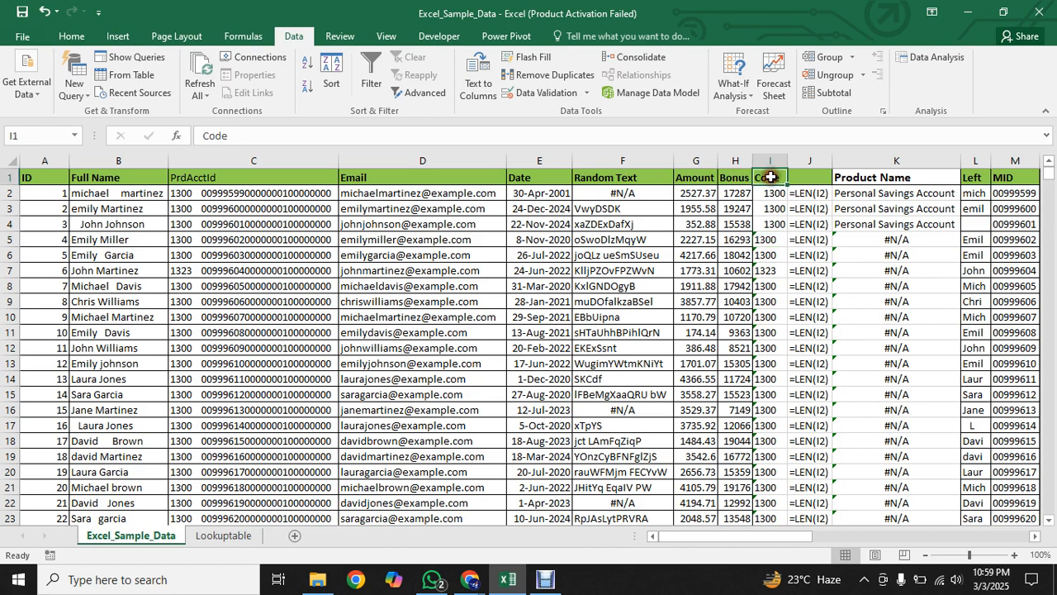
{"action": "left_click", "coordinate": [11, 166]}
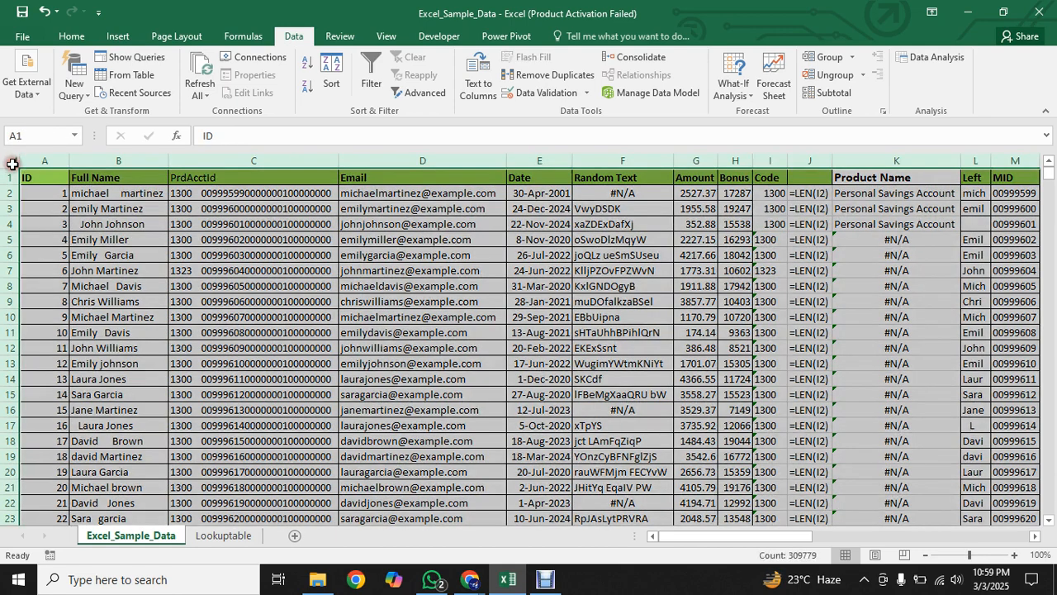
{"action": "left_click", "coordinate": [373, 73]}
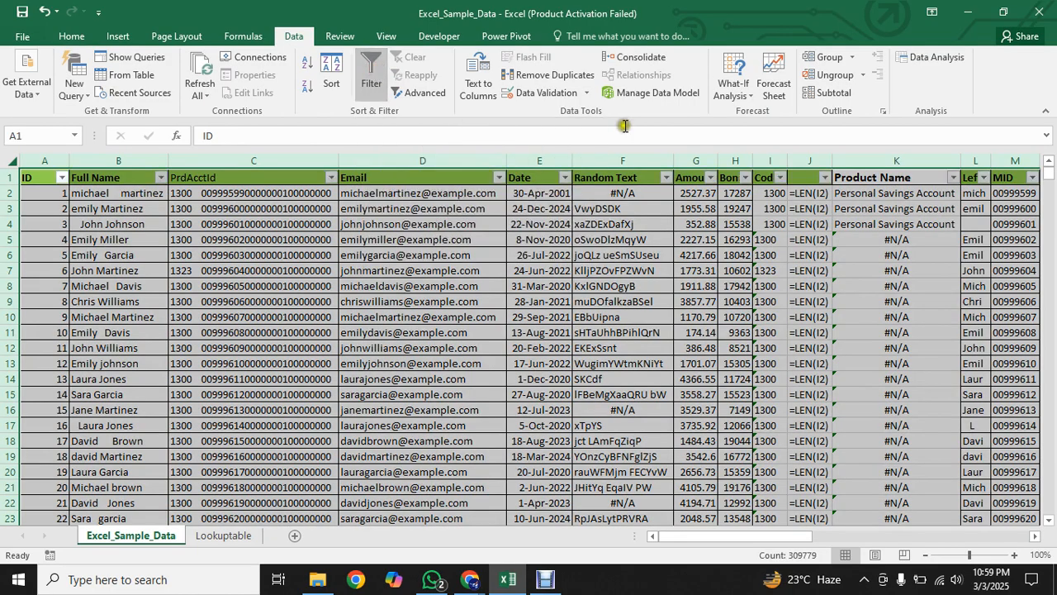
{"action": "left_click", "coordinate": [779, 178]}
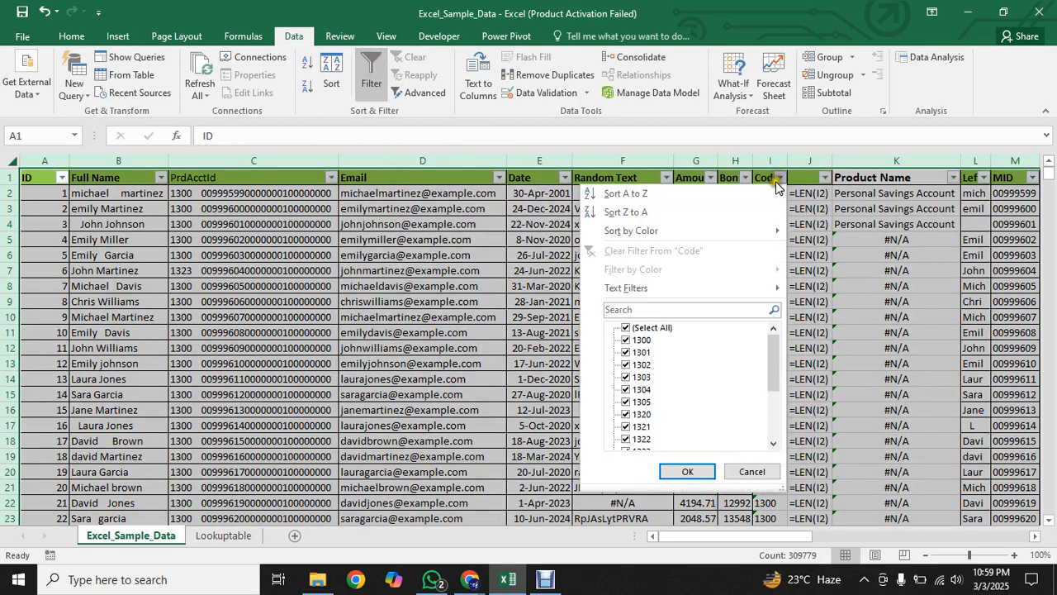
{"action": "left_click", "coordinate": [627, 328]}
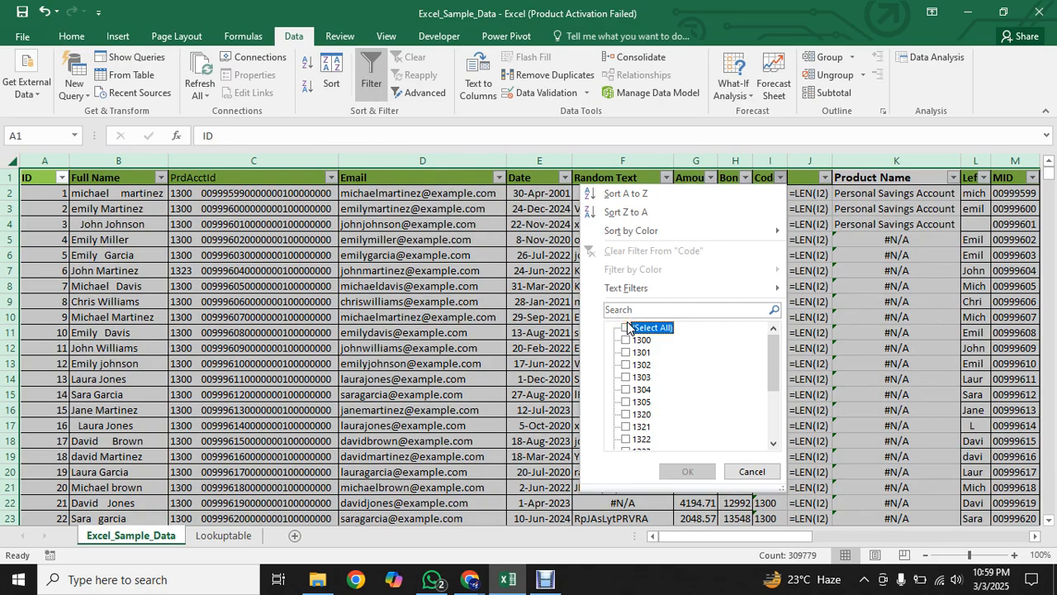
{"action": "left_click", "coordinate": [836, 271]}
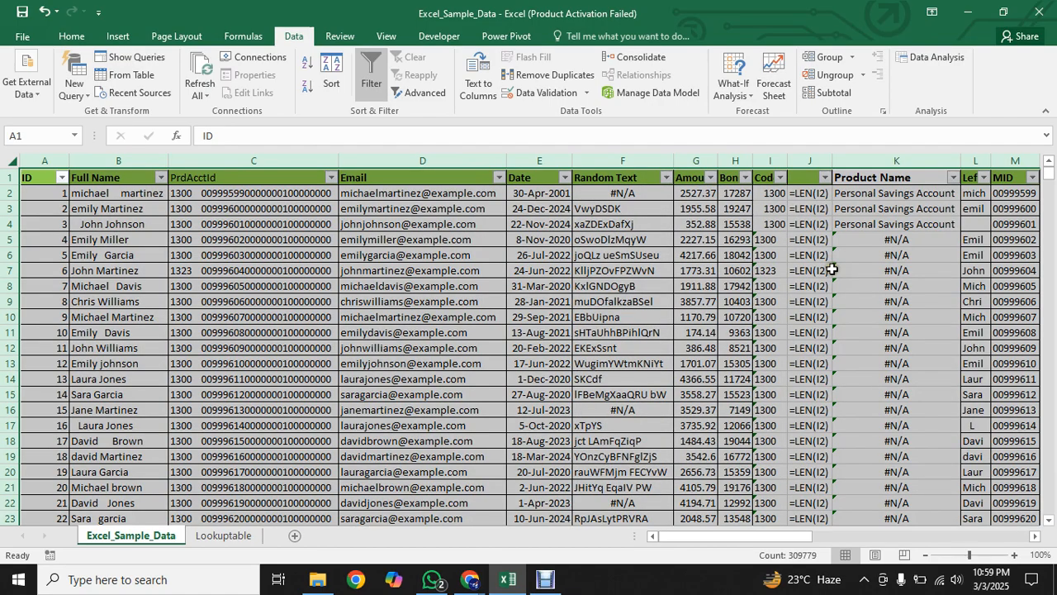
{"action": "key", "text": "ctrl+shift+l"}
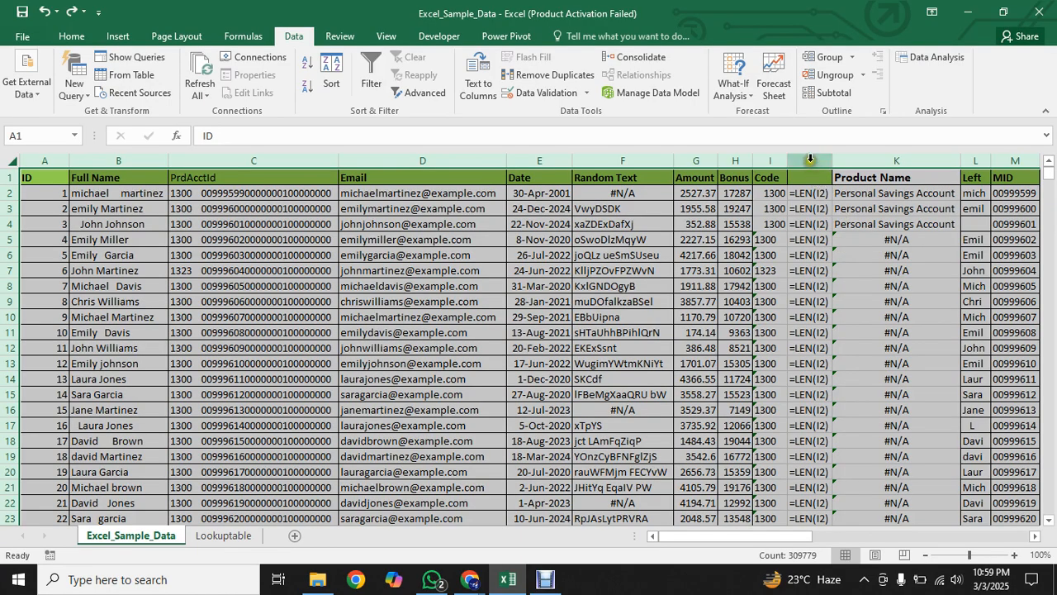
Step: Try to build a CONVERT formula in J2 with the Code cell I2 as its number argument
{"action": "left_click", "coordinate": [798, 192]}
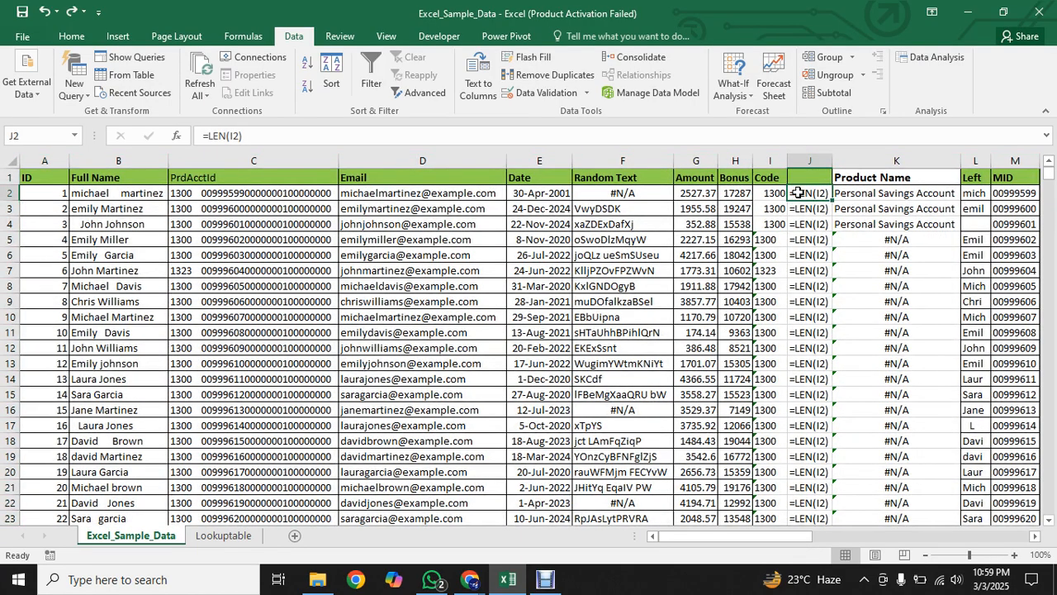
{"action": "type", "text": "="}
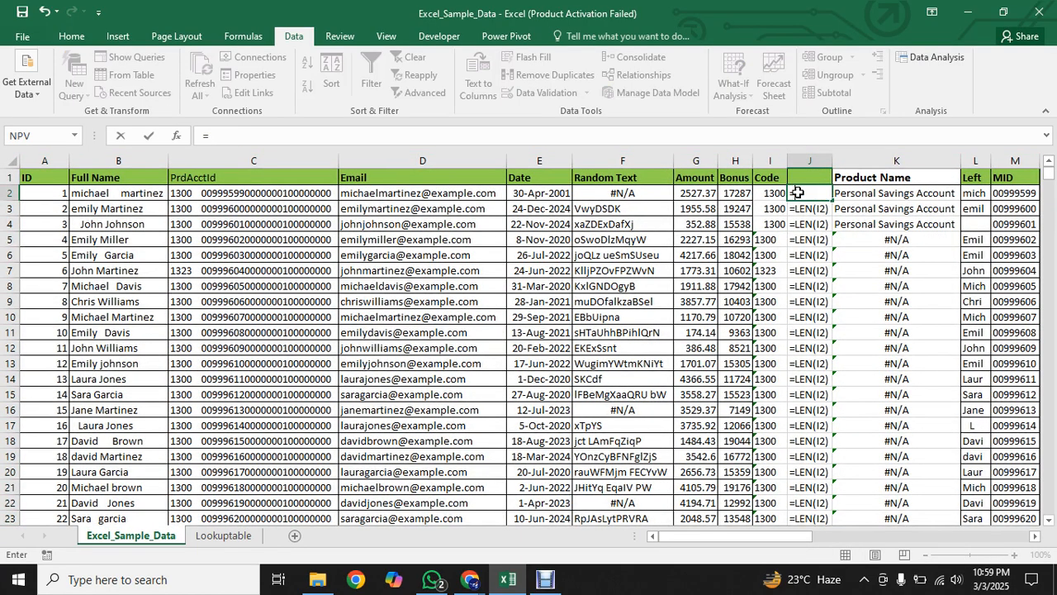
{"action": "type", "text": "cas"}
{"action": "key", "text": "BackSpace"}
{"action": "key", "text": "BackSpace"}
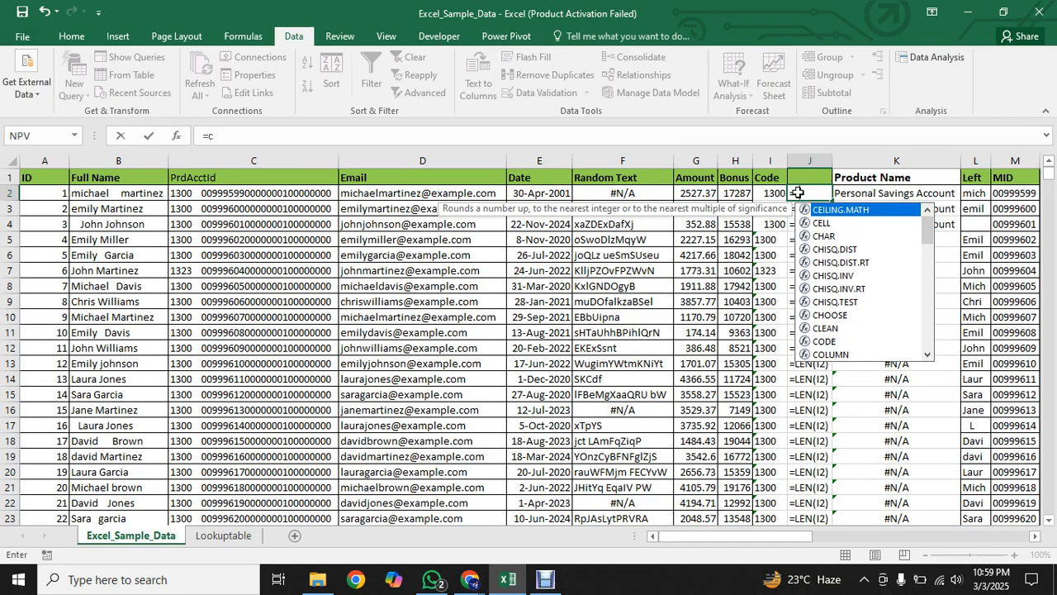
{"action": "key", "text": "BackSpace"}
{"action": "type", "text": "co"}
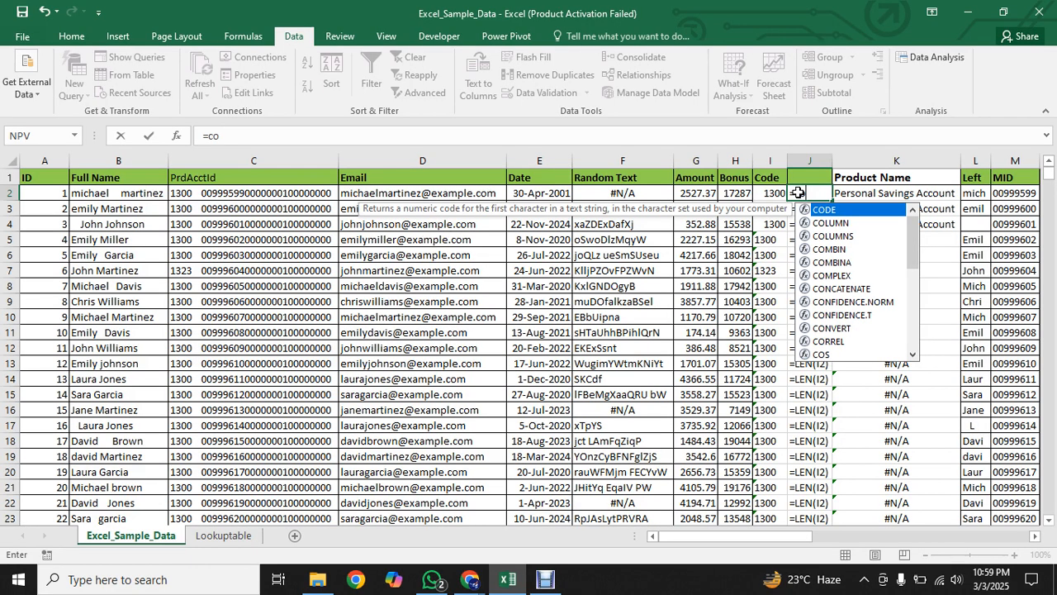
{"action": "left_click", "coordinate": [836, 328]}
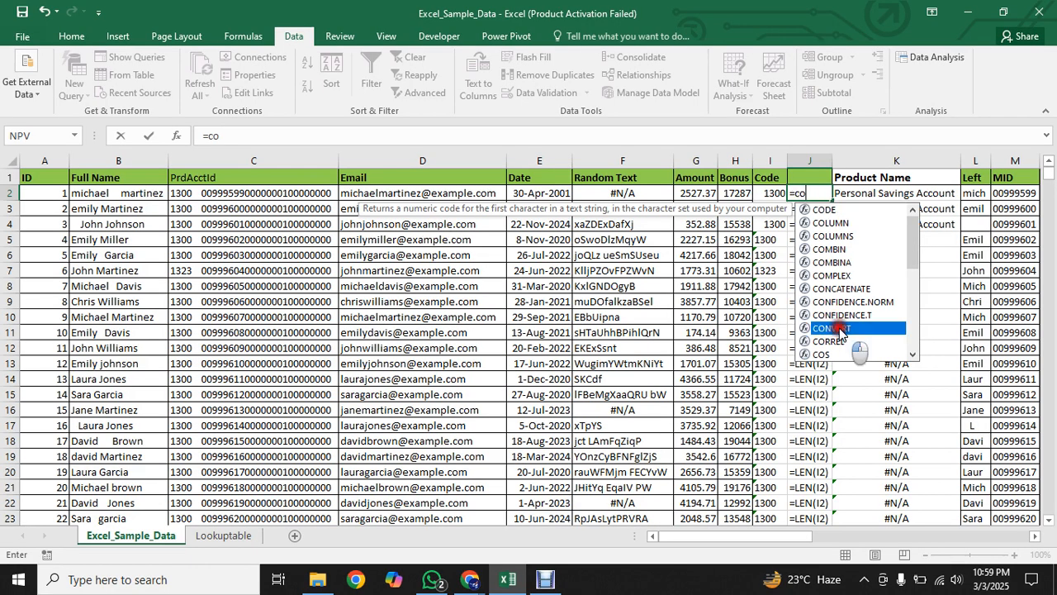
{"action": "double_click", "coordinate": [840, 330]}
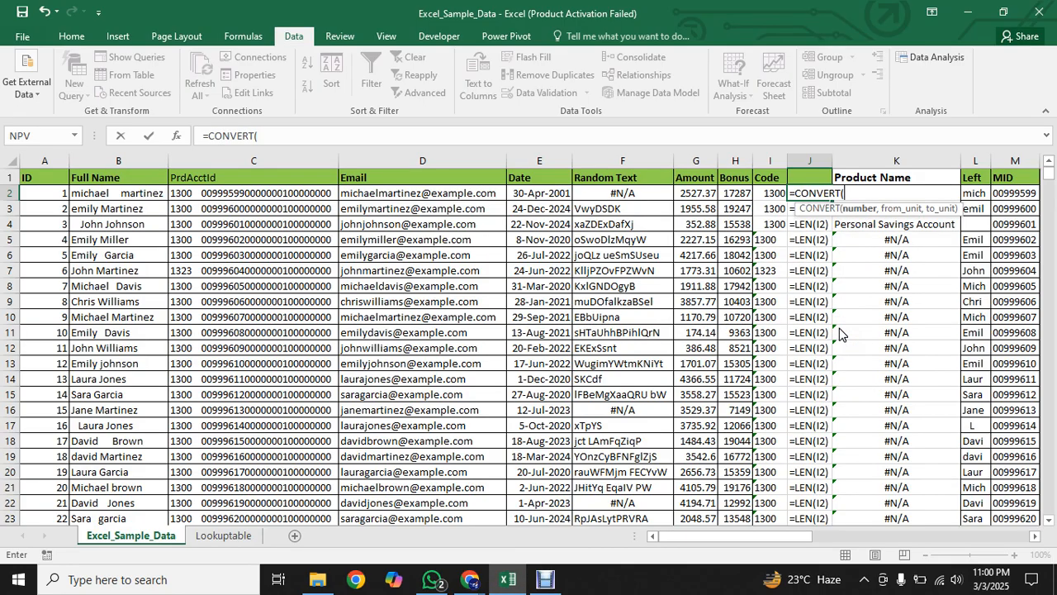
{"action": "left_click", "coordinate": [767, 194]}
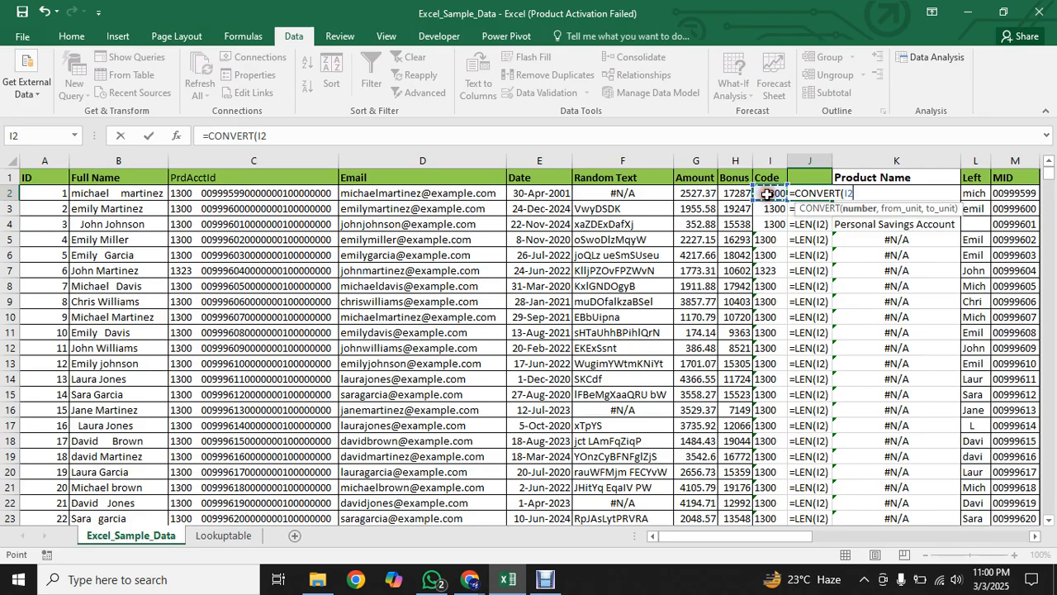
{"action": "type", "text": ","}
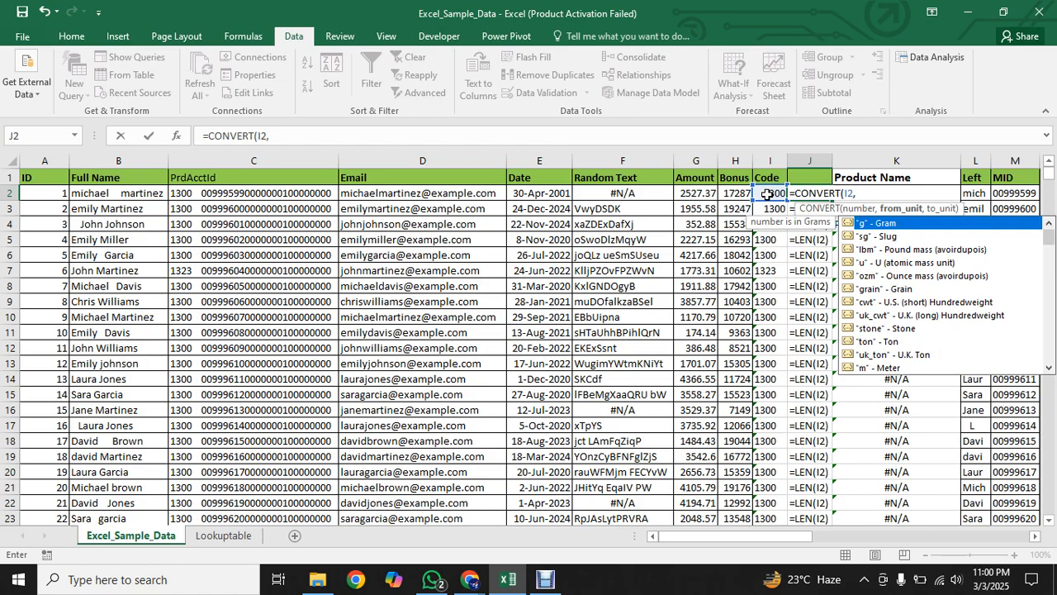
Step: Erase the unfinished CONVERT formula from J2
{"action": "key", "text": "BackSpace"}
{"action": "key", "text": "BackSpace"}
{"action": "key", "text": "BackSpace"}
{"action": "key", "text": "BackSpace"}
{"action": "key", "text": "BackSpace"}
{"action": "key", "text": "BackSpace"}
{"action": "key", "text": "BackSpace"}
{"action": "key", "text": "BackSpace"}
{"action": "key", "text": "BackSpace"}
{"action": "key", "text": "BackSpace"}
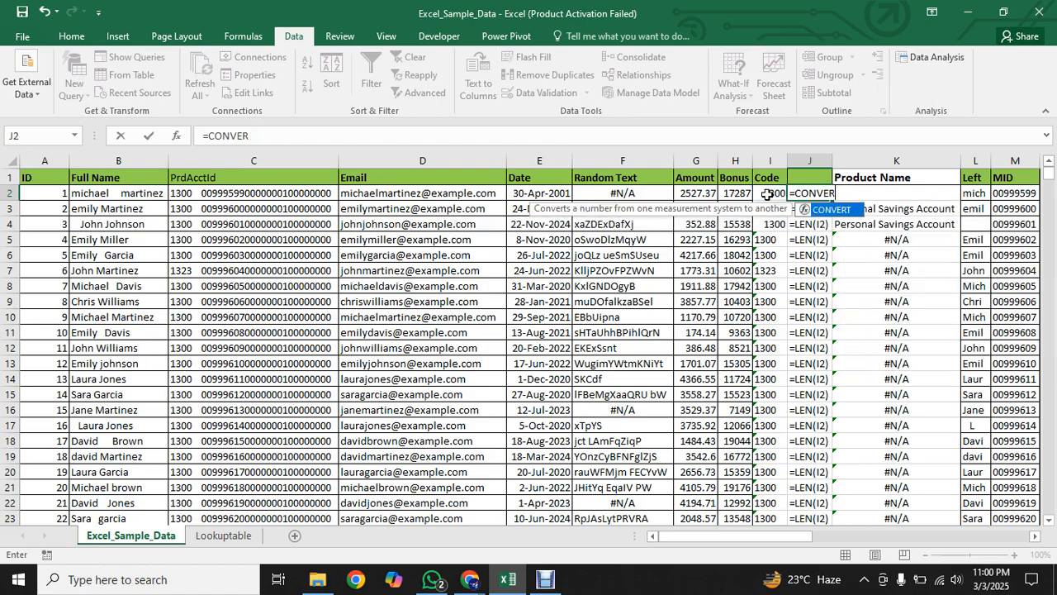
{"action": "key", "text": "BackSpace"}
{"action": "key", "text": "BackSpace"}
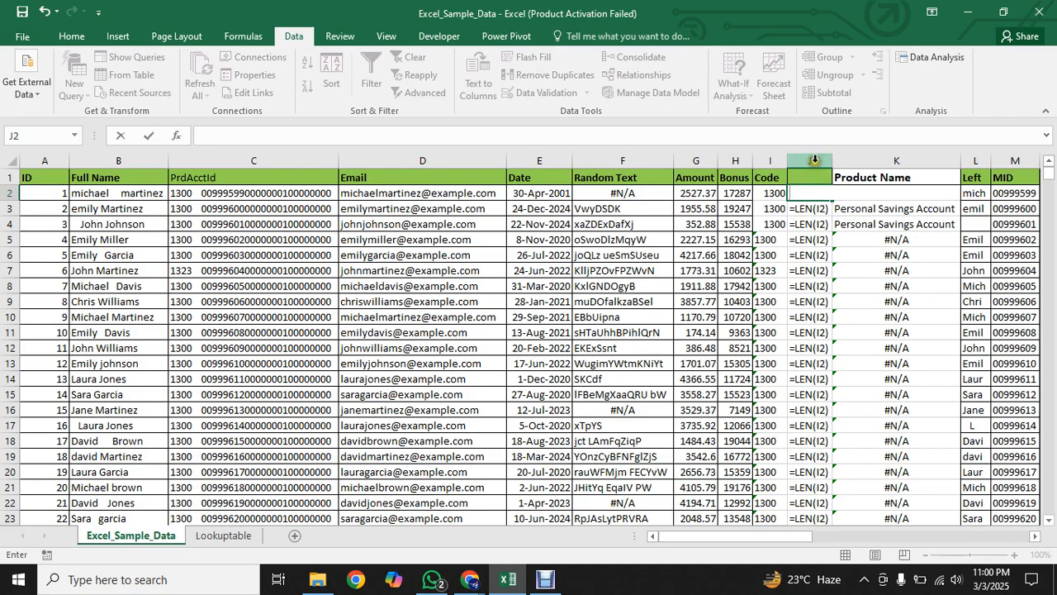
Step: Delete the LEN helper column J and insert a new blank column between Code and Product Name
{"action": "left_click", "coordinate": [814, 159]}
{"action": "right_click", "coordinate": [813, 159]}
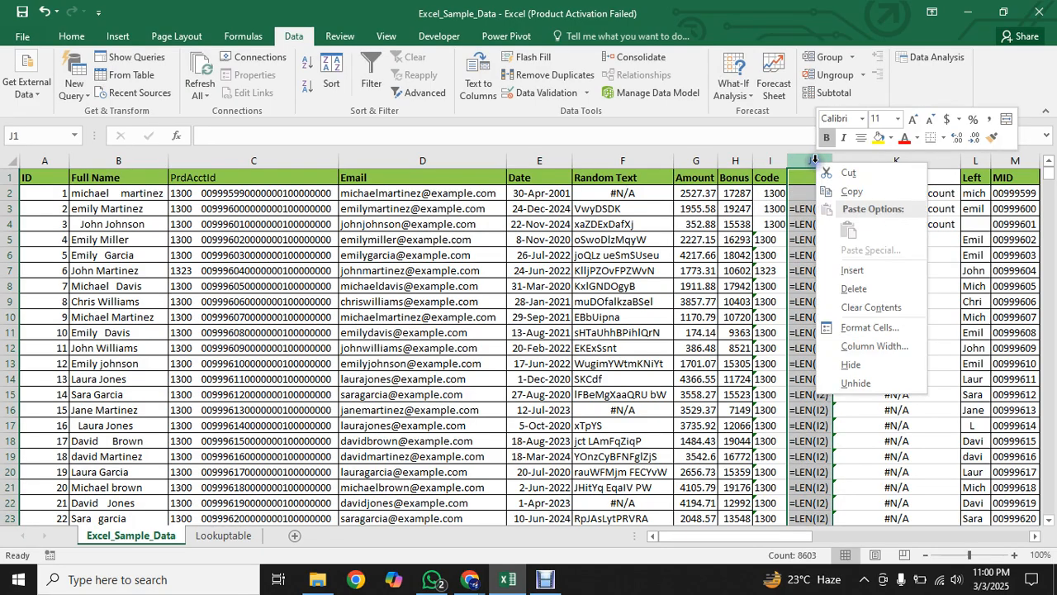
{"action": "left_click", "coordinate": [859, 296]}
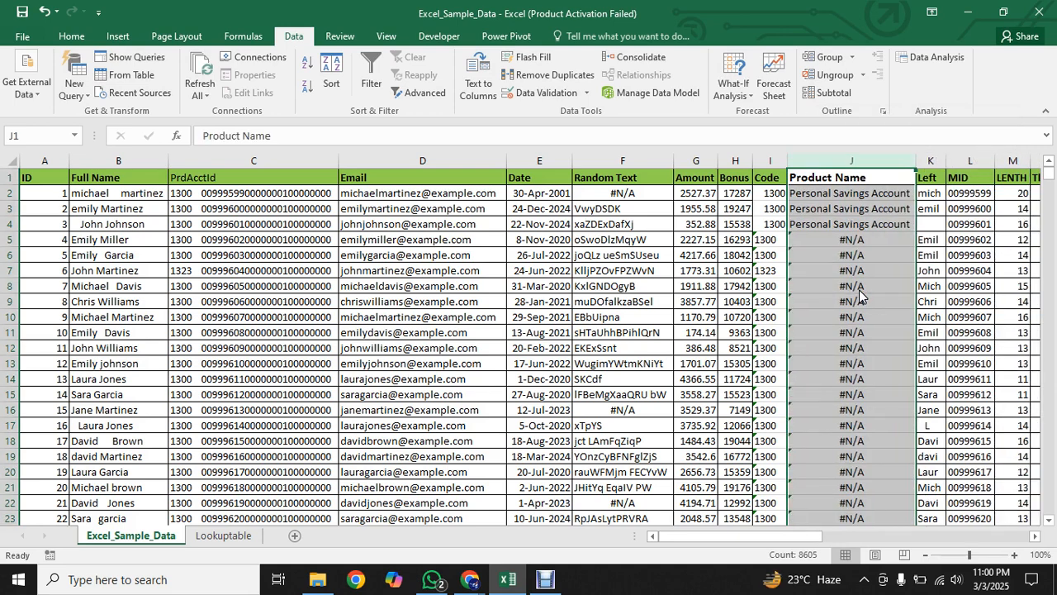
{"action": "left_click", "coordinate": [769, 193]}
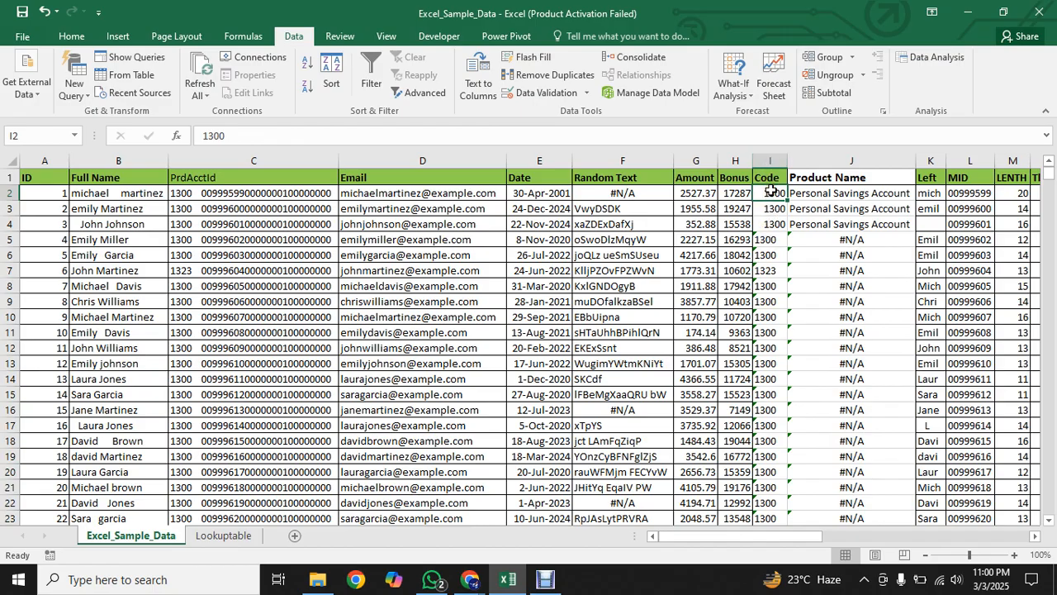
{"action": "left_click", "coordinate": [809, 159]}
{"action": "right_click", "coordinate": [809, 157]}
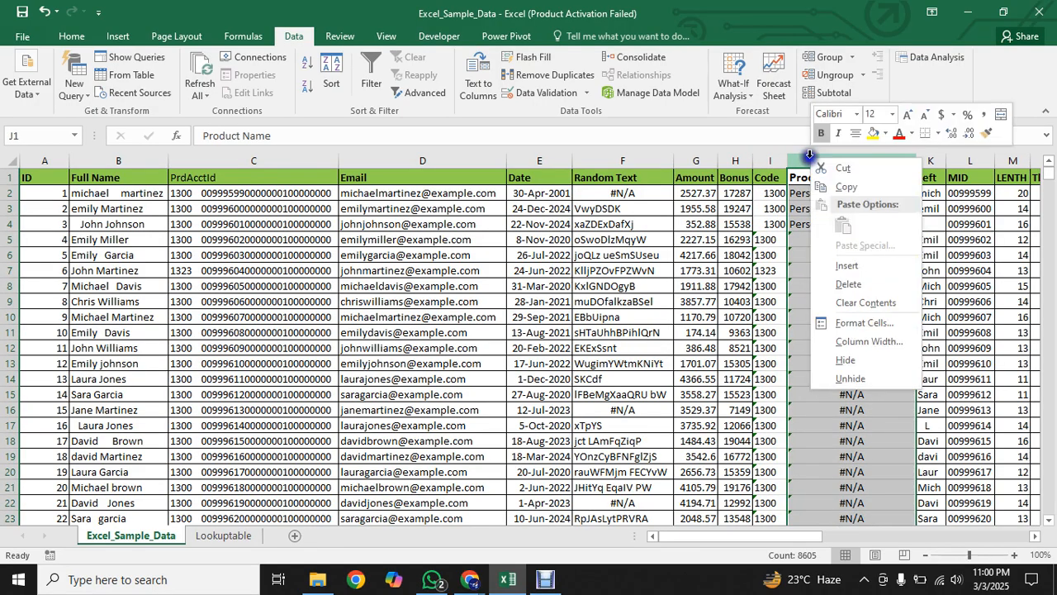
{"action": "left_click", "coordinate": [846, 264]}
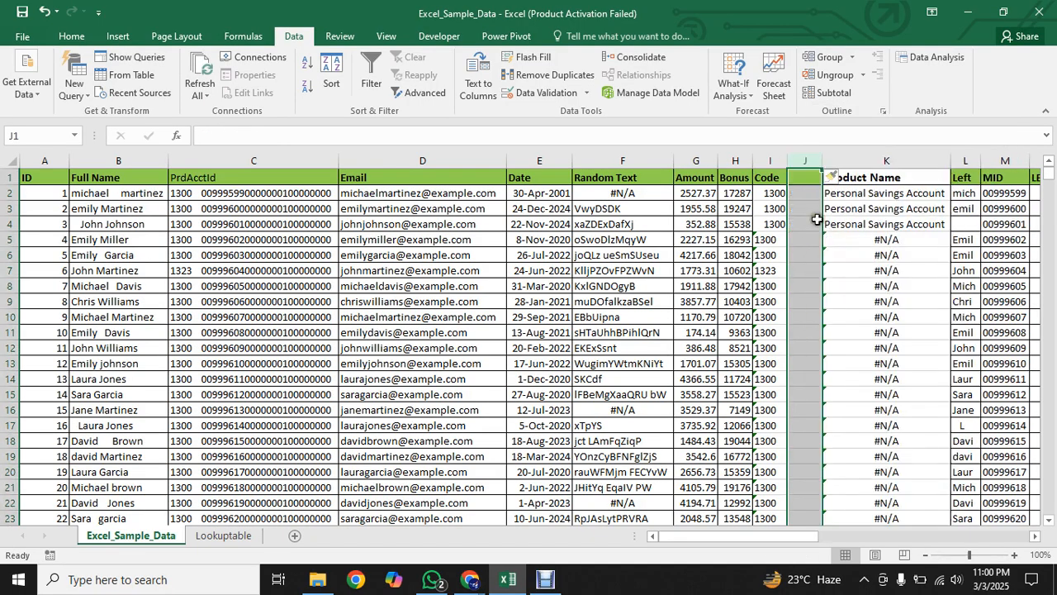
Step: Enter 1 in J2 and fill it down column J
{"action": "left_click", "coordinate": [799, 191]}
{"action": "type", "text": "1"}
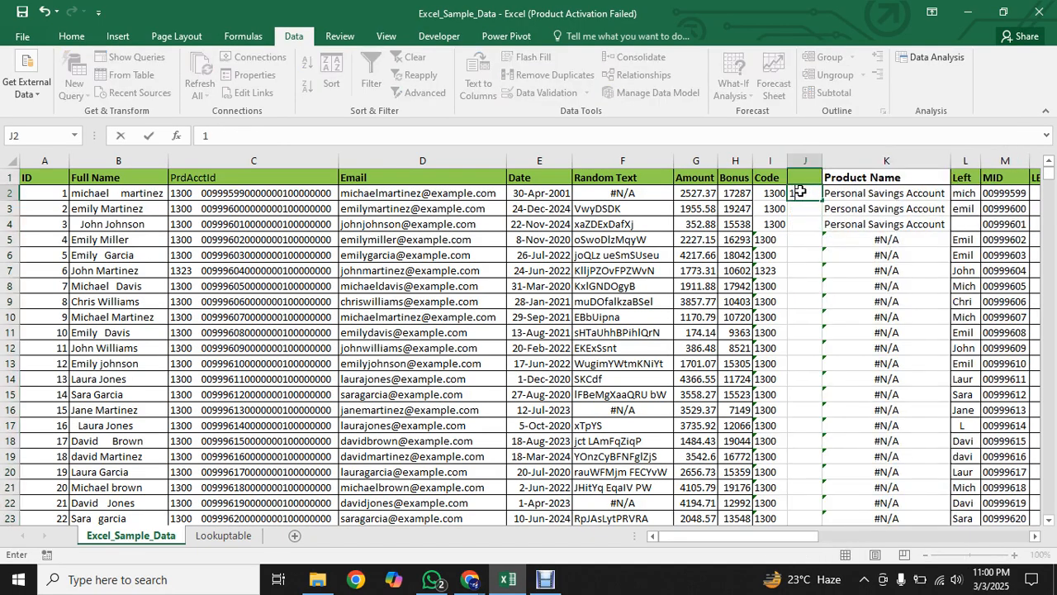
{"action": "left_click", "coordinate": [803, 224]}
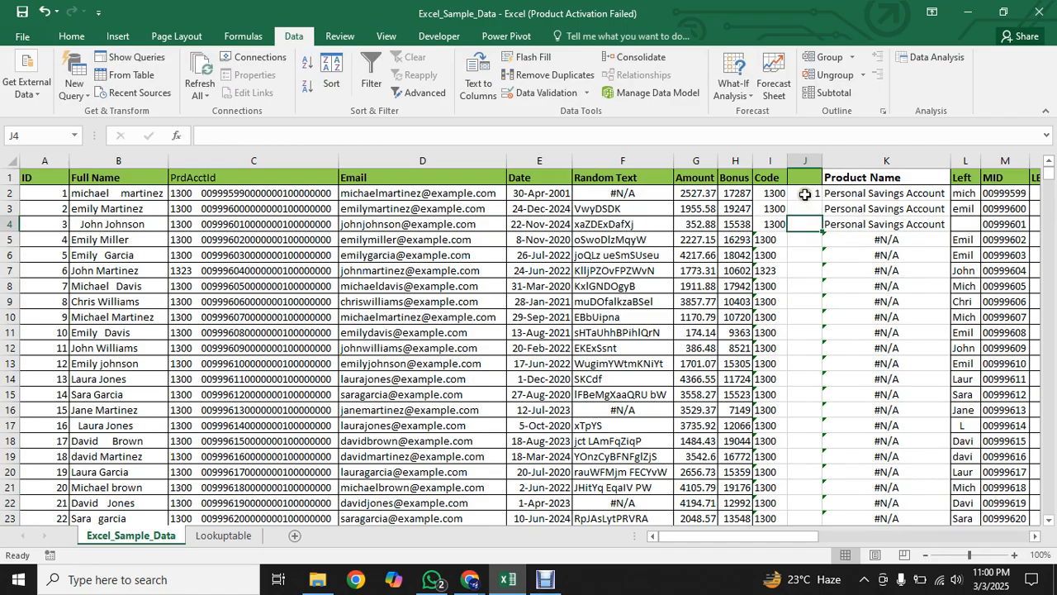
{"action": "left_click", "coordinate": [804, 195]}
{"action": "double_click", "coordinate": [820, 200]}
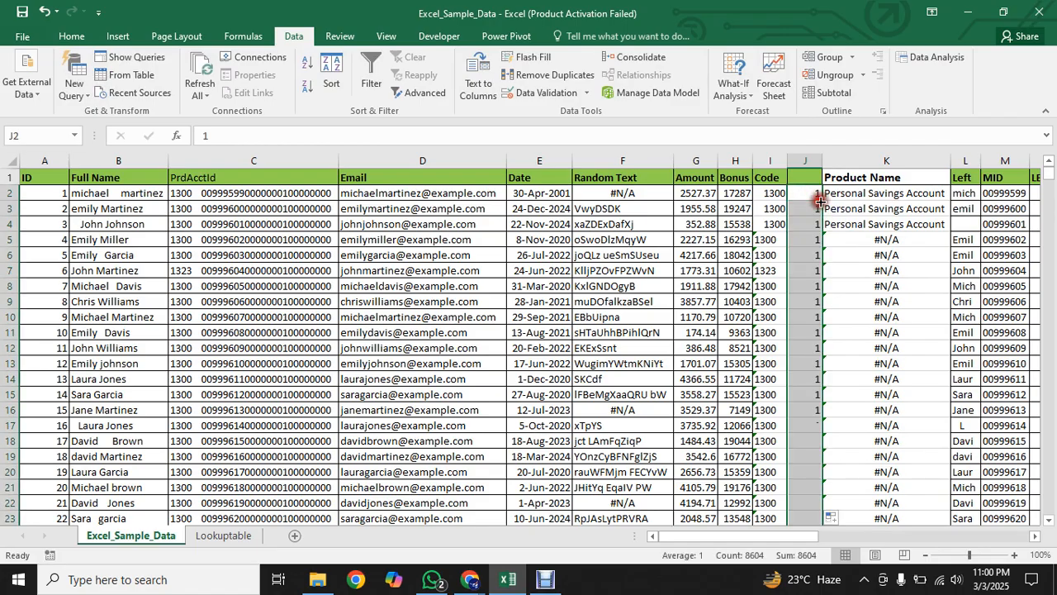
Step: Enter =I2*1 in J2 to turn the Code into a number and fill it down column J to the last row
{"action": "left_click", "coordinate": [768, 192]}
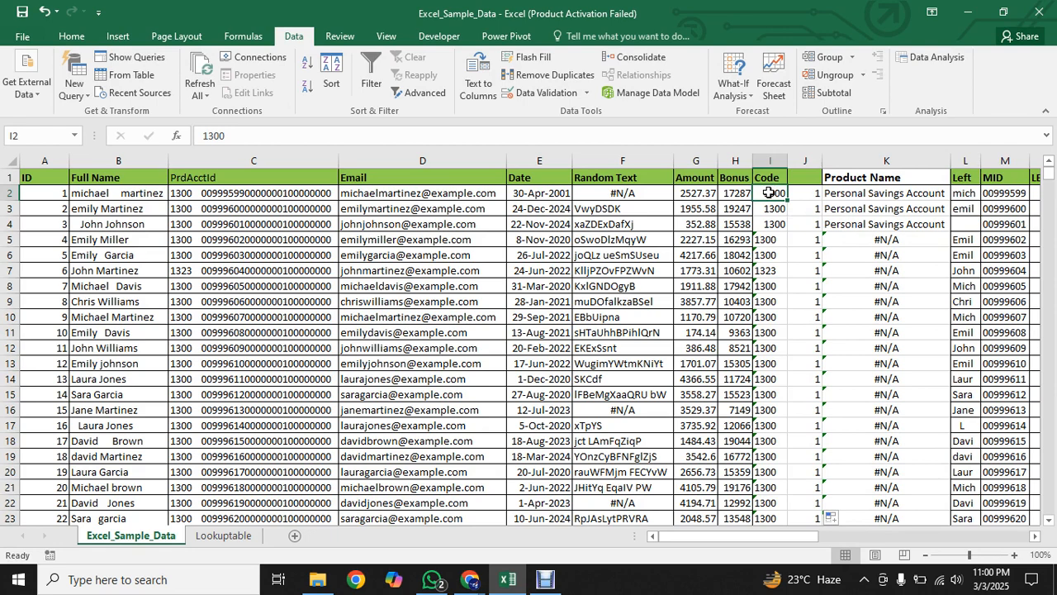
{"action": "left_click", "coordinate": [801, 193]}
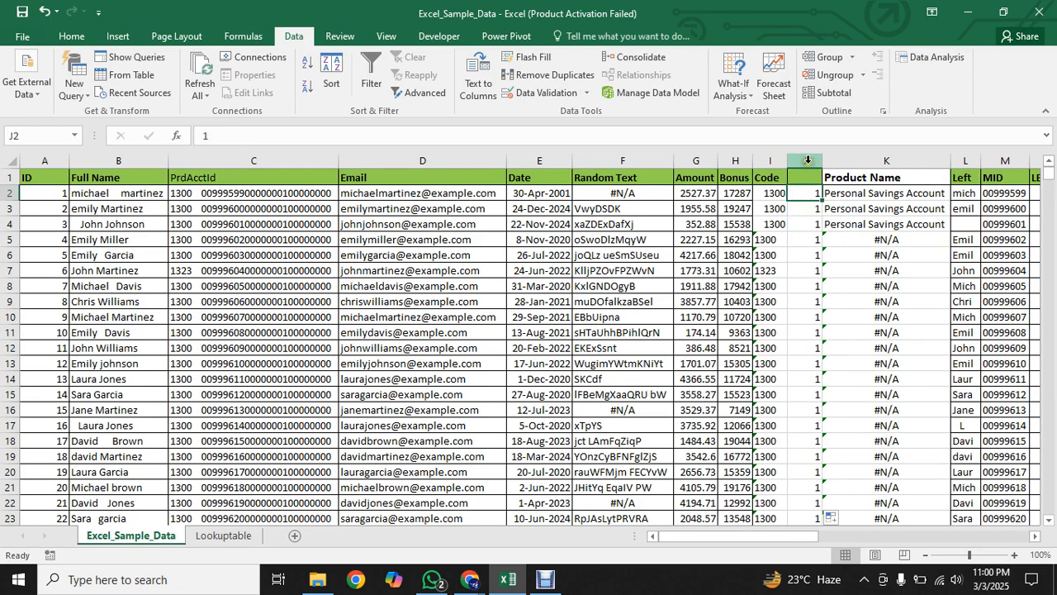
{"action": "type", "text": "="}
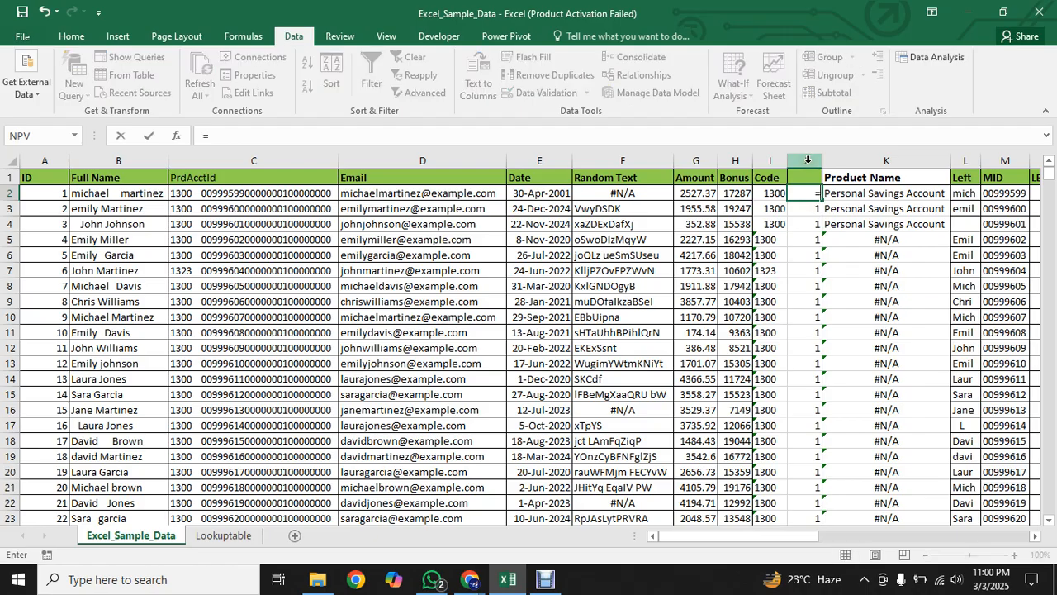
{"action": "left_click", "coordinate": [774, 195]}
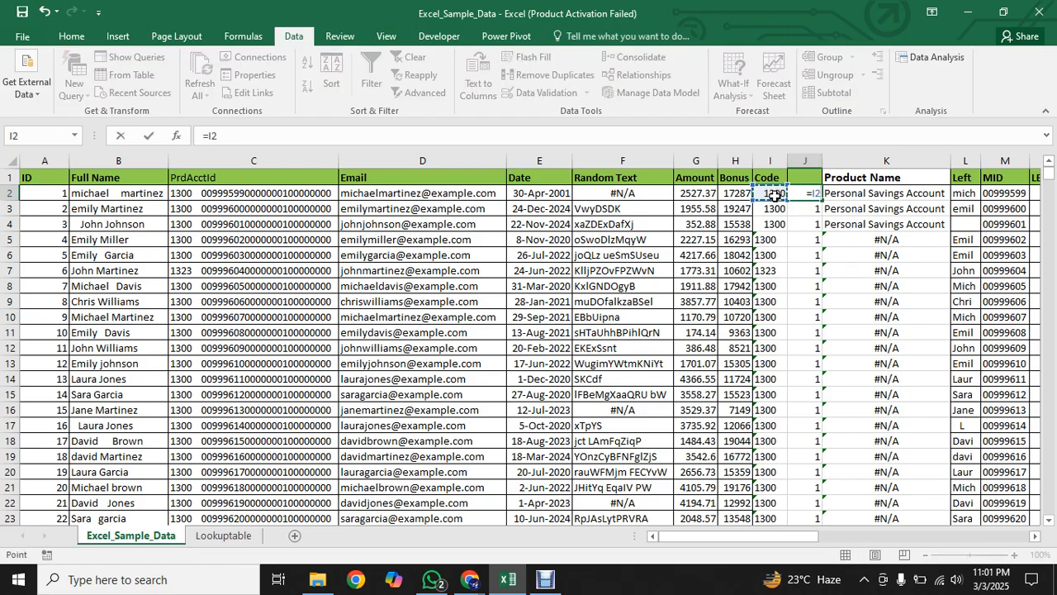
{"action": "type", "text": "*1"}
{"action": "key", "text": "Return"}
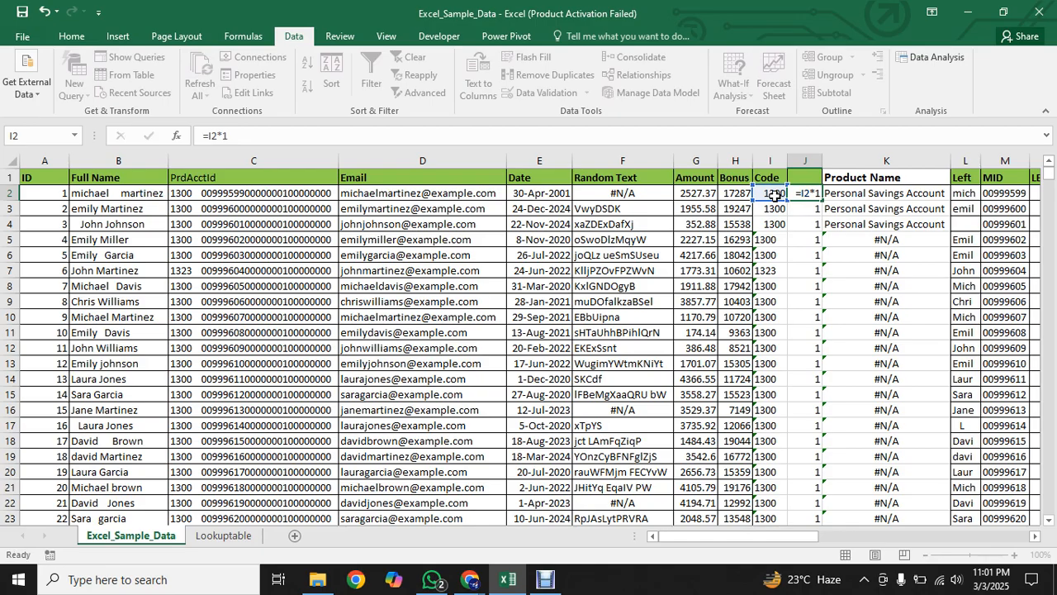
{"action": "left_click", "coordinate": [806, 195]}
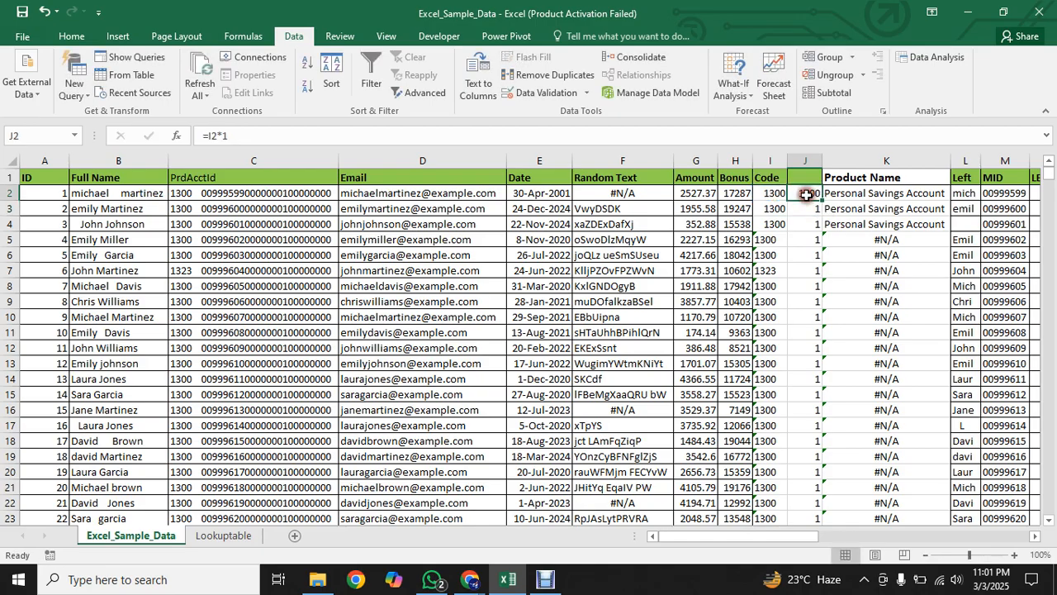
{"action": "double_click", "coordinate": [821, 200]}
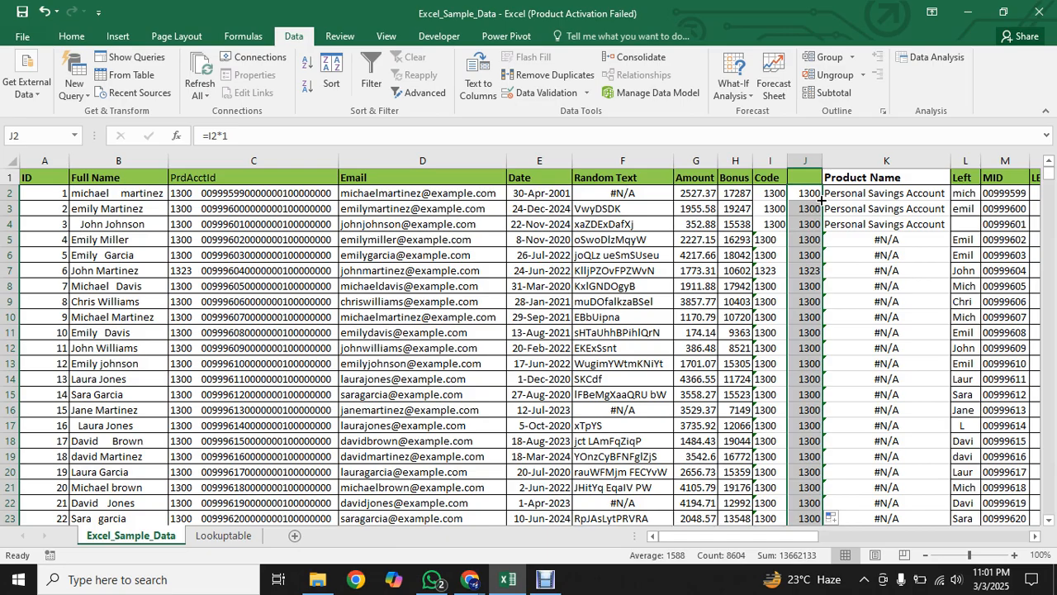
{"action": "left_click", "coordinate": [800, 192]}
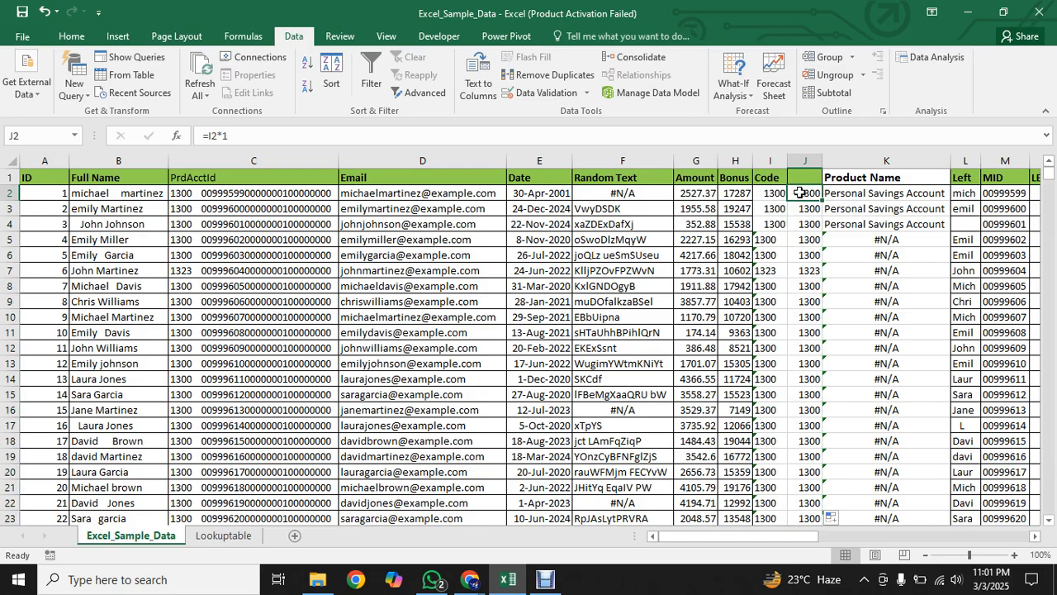
{"action": "key", "text": "ctrl+shift+Down"}
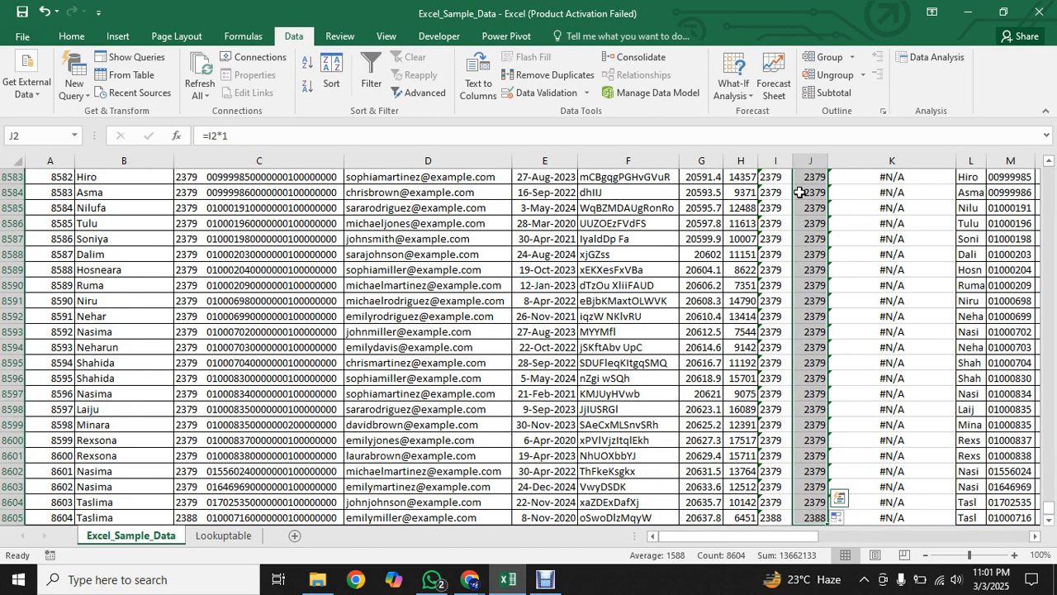
{"action": "left_click", "coordinate": [1049, 490]}
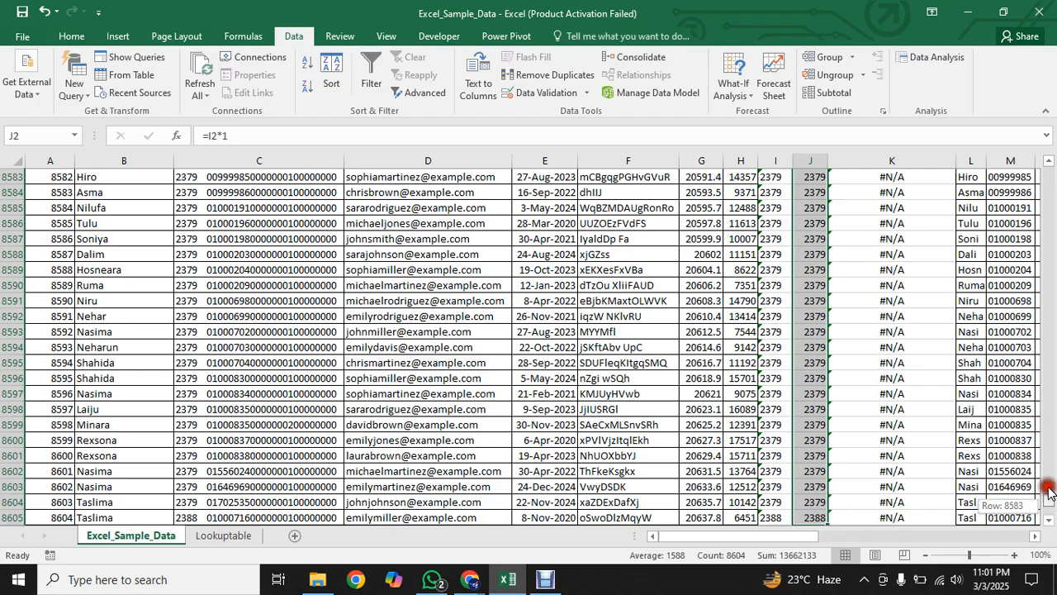
{"action": "left_click_drag", "start_coordinate": [1049, 490], "coordinate": [1047, 150]}
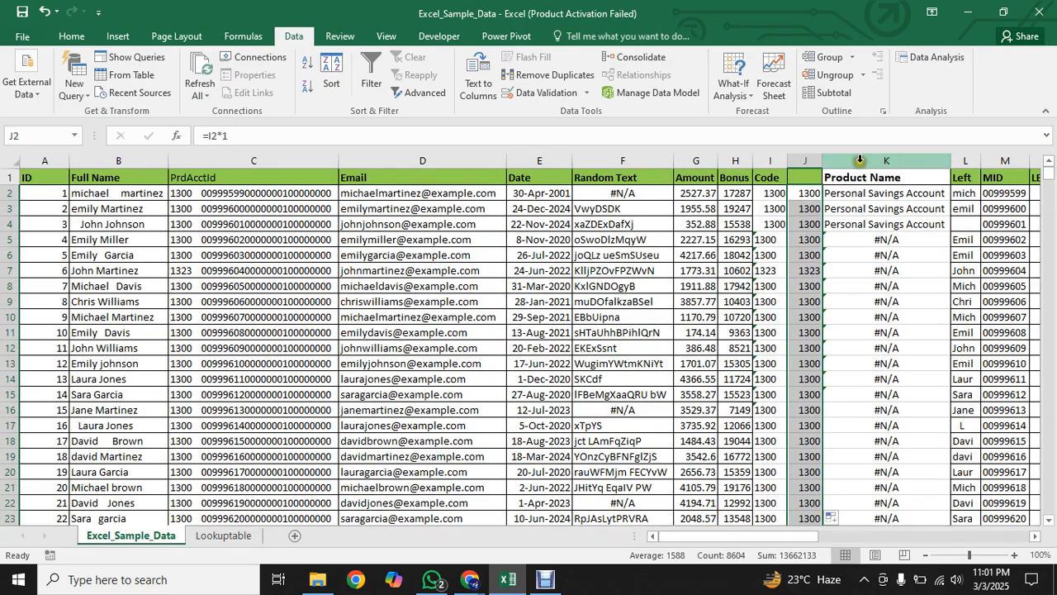
Step: Change the lookup value of the Product Name VLOOKUP in K2 to J2 and fill the formula down column K
{"action": "left_click", "coordinate": [842, 194]}
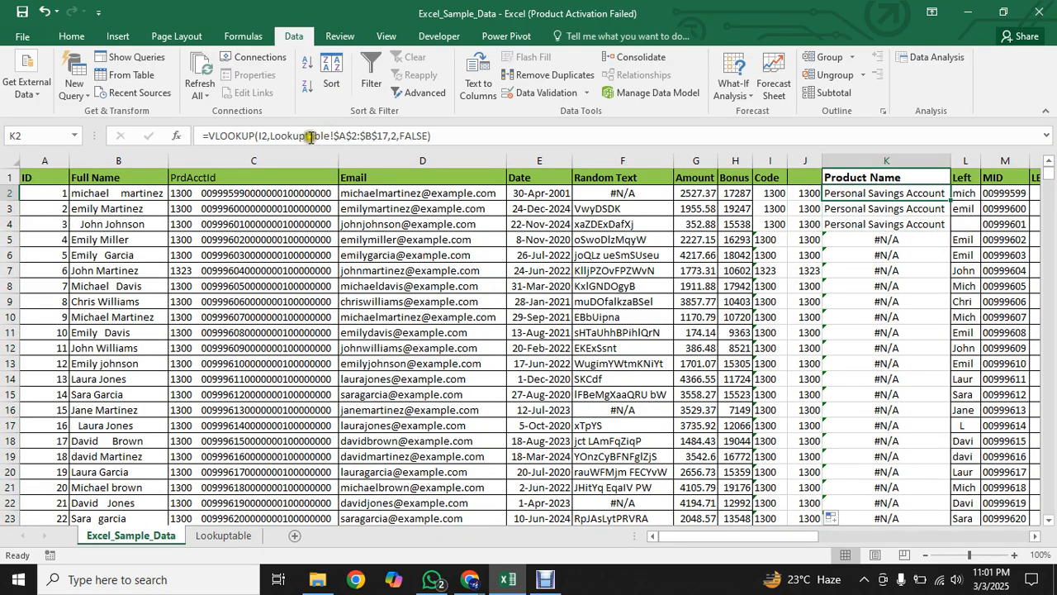
{"action": "left_click", "coordinate": [263, 136]}
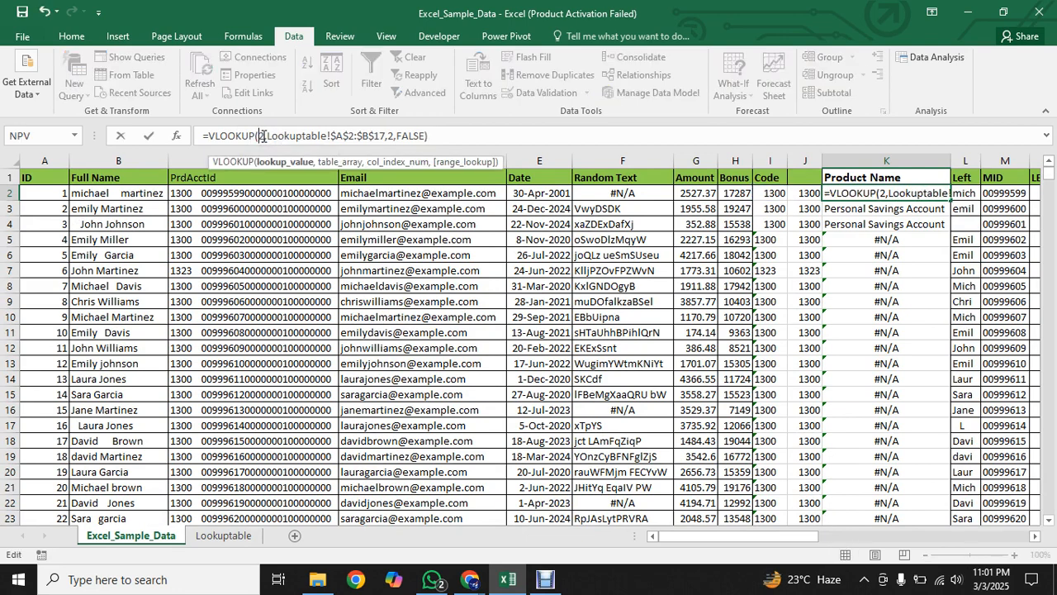
{"action": "type", "text": "j"}
{"action": "key", "text": "Return"}
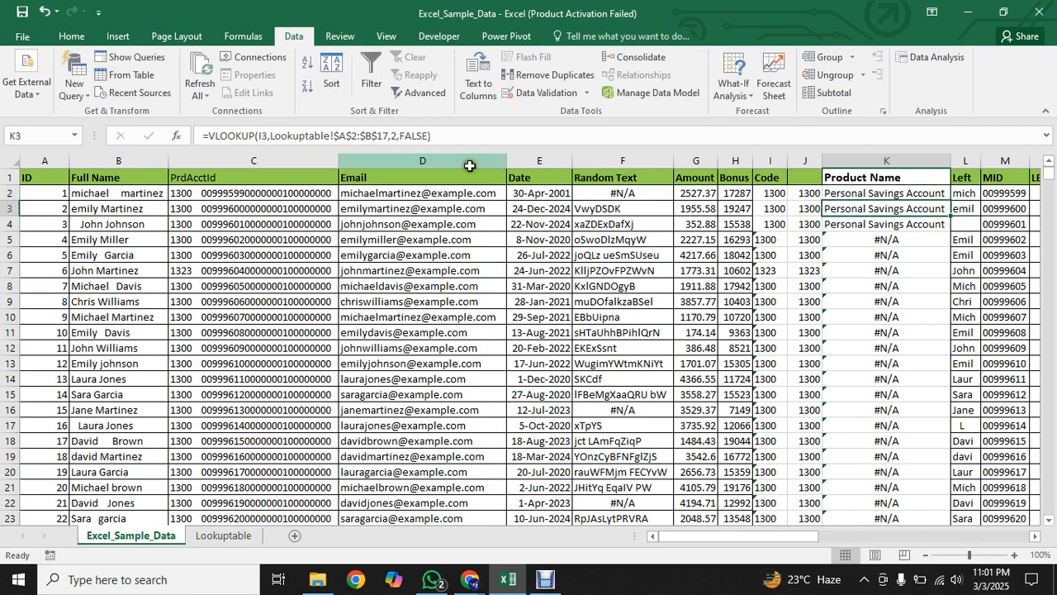
{"action": "left_click", "coordinate": [895, 193]}
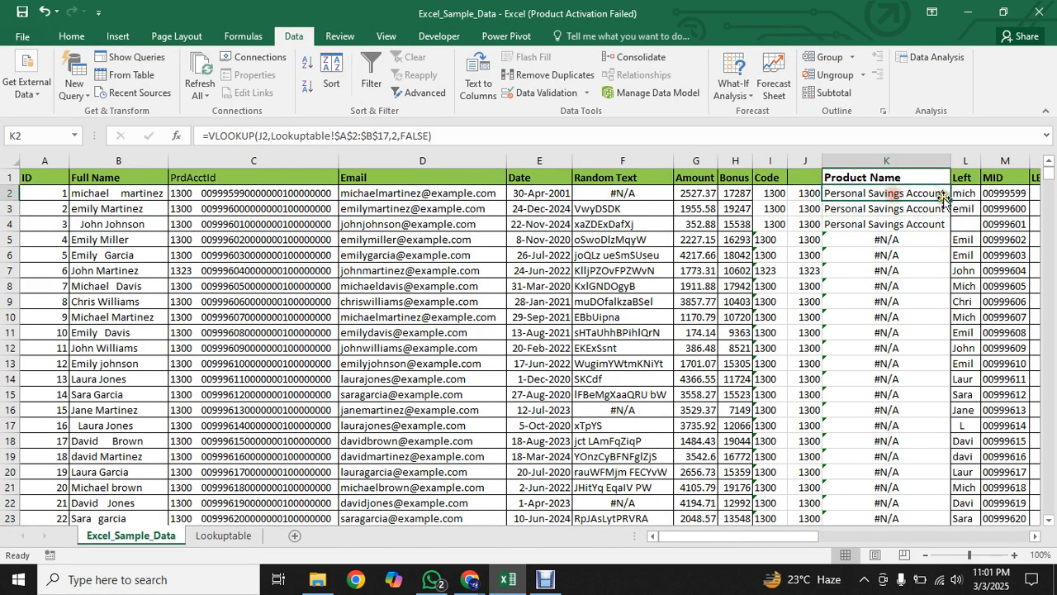
{"action": "left_click_drag", "start_coordinate": [949, 199], "coordinate": [950, 200]}
{"action": "double_click", "coordinate": [950, 199]}
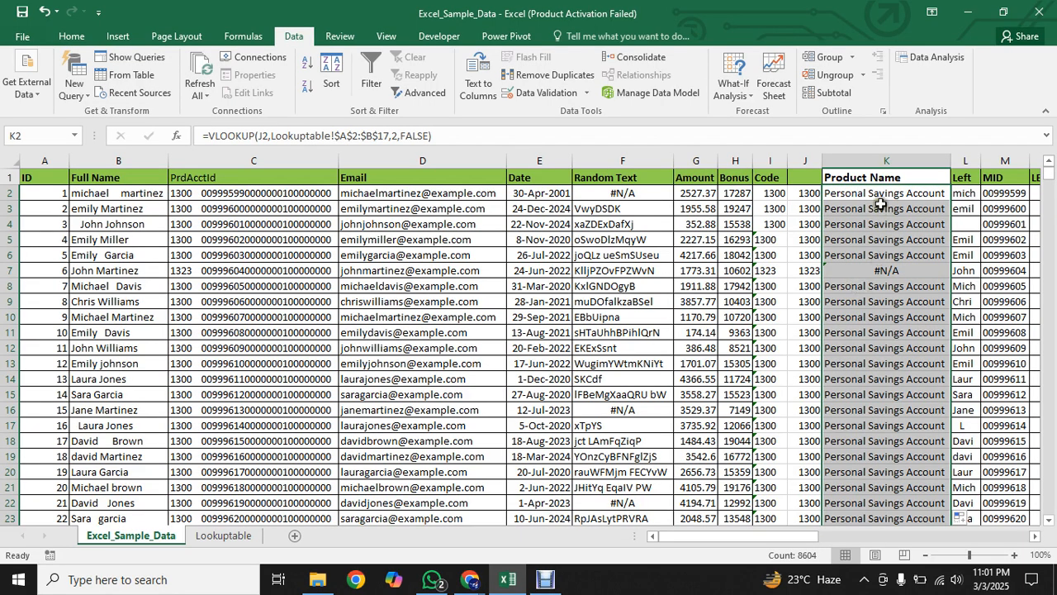
Step: Using the IFNA formula in Y2 as a reference, wrap the VLOOKUP in K2 in IFNA with "NF" as the fallback value
{"action": "left_click", "coordinate": [887, 272]}
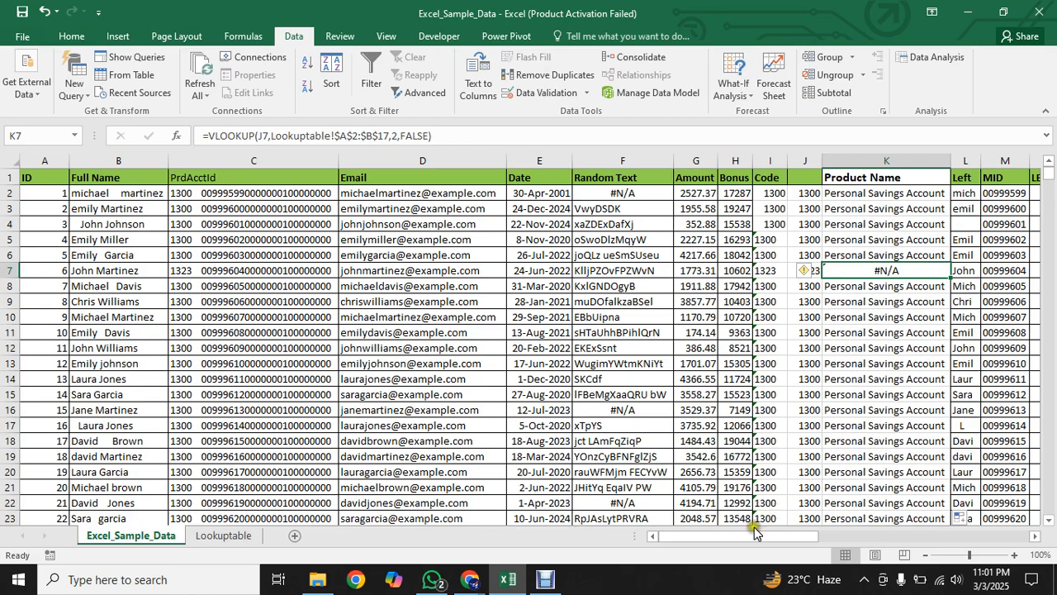
{"action": "left_click_drag", "start_coordinate": [758, 536], "coordinate": [959, 512]}
{"action": "left_click", "coordinate": [316, 175]}
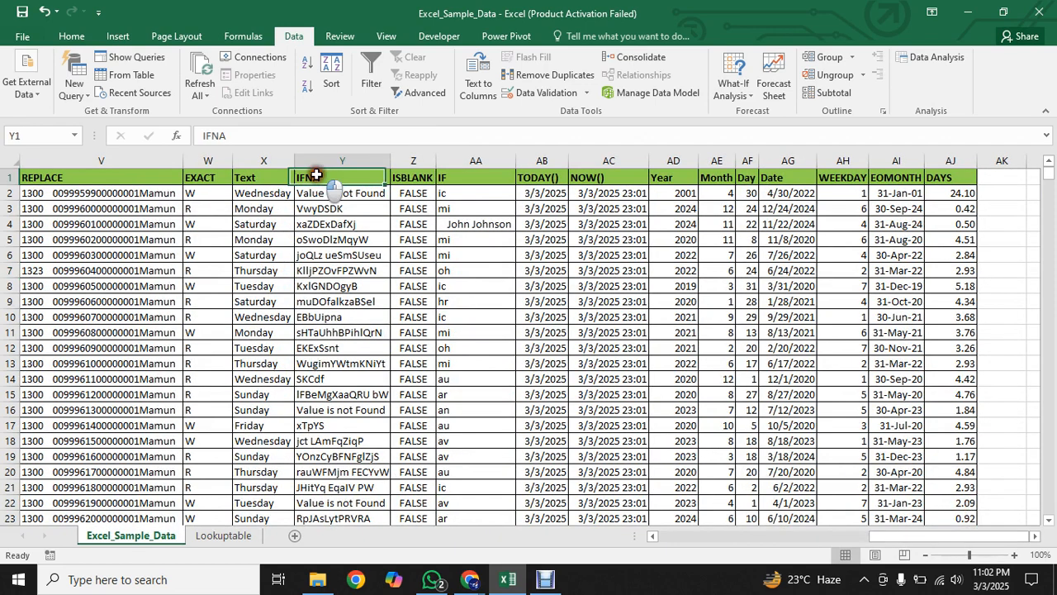
{"action": "left_click", "coordinate": [331, 196]}
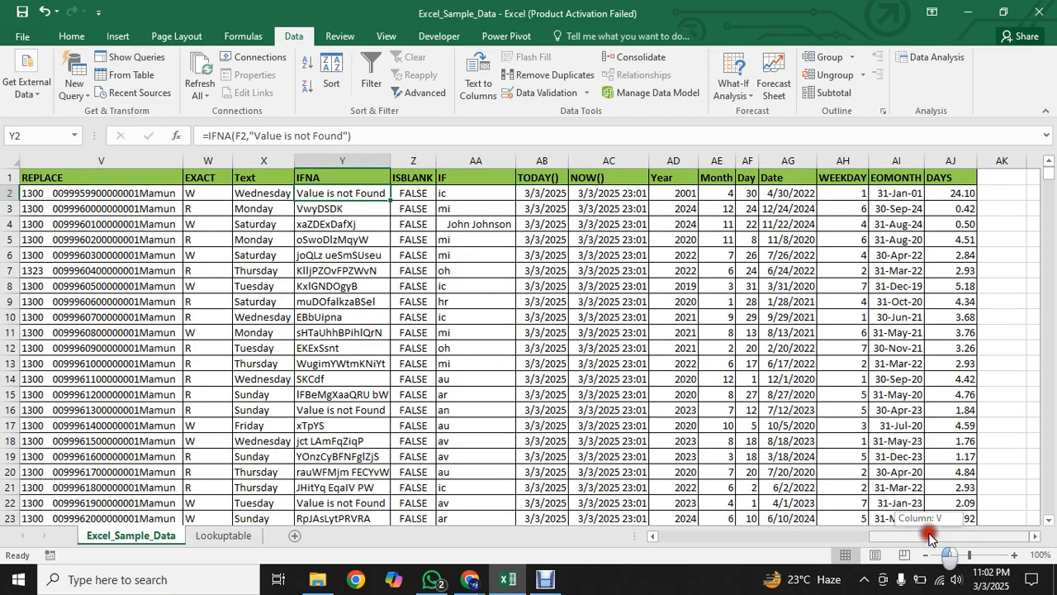
{"action": "left_click_drag", "start_coordinate": [930, 537], "coordinate": [760, 539]}
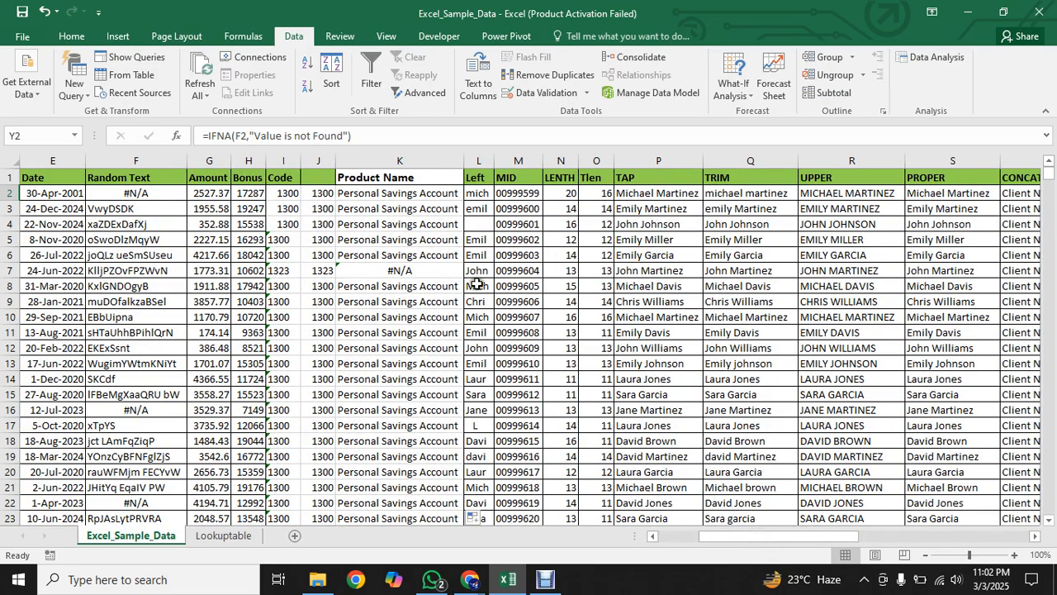
{"action": "left_click", "coordinate": [370, 193]}
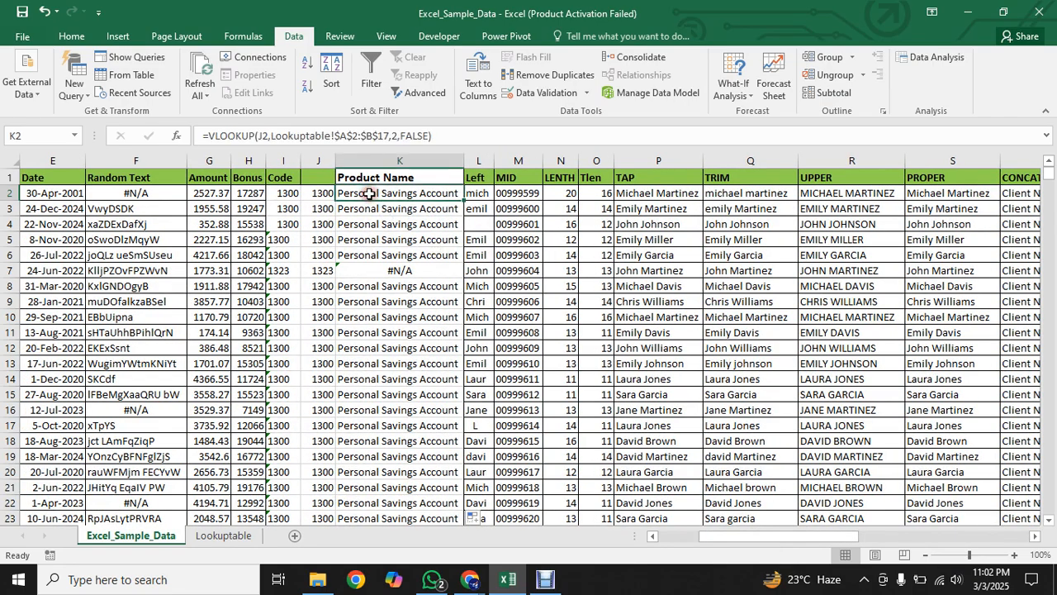
{"action": "left_click", "coordinate": [211, 136]}
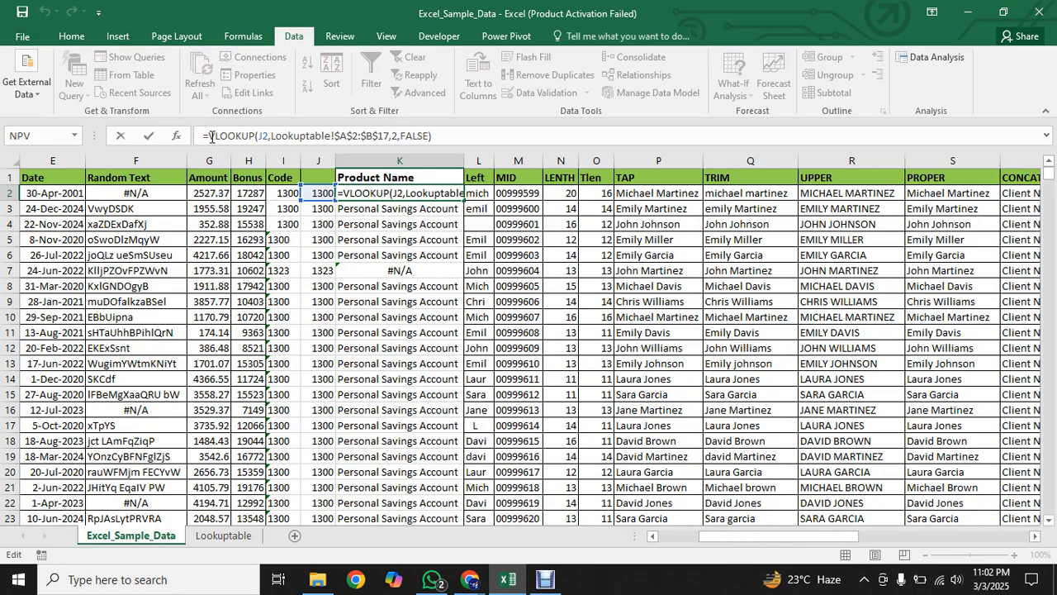
{"action": "type", "text": "if"}
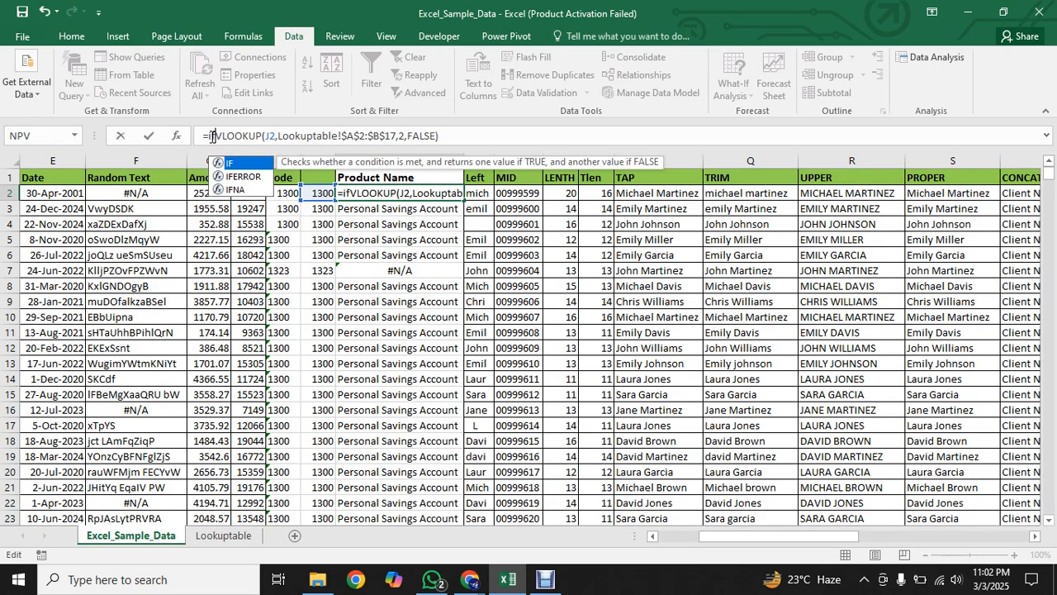
{"action": "double_click", "coordinate": [237, 190]}
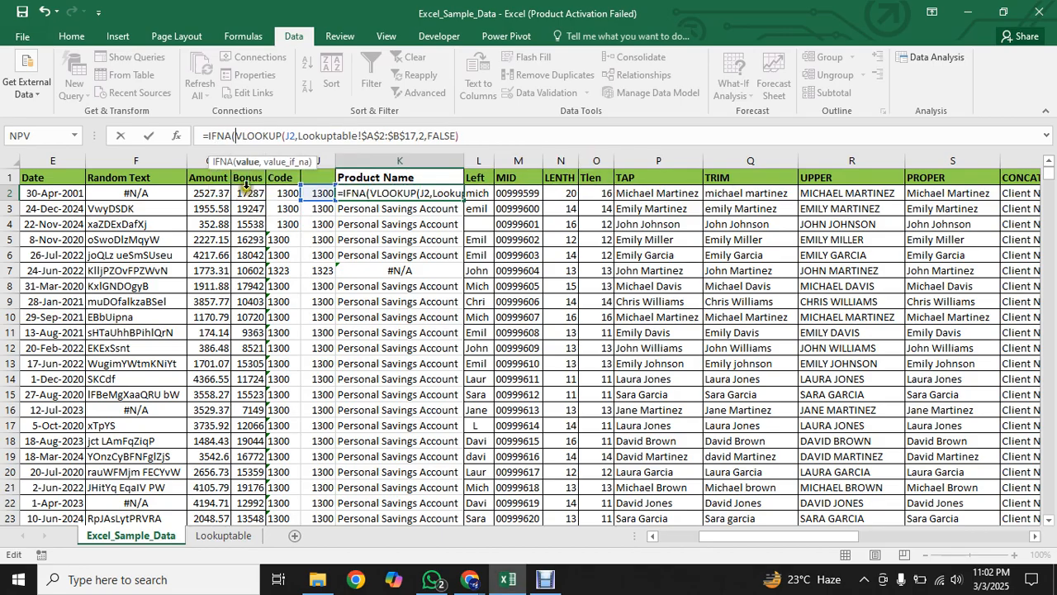
{"action": "left_click", "coordinate": [464, 134]}
{"action": "type", "text": ",\"NF"}
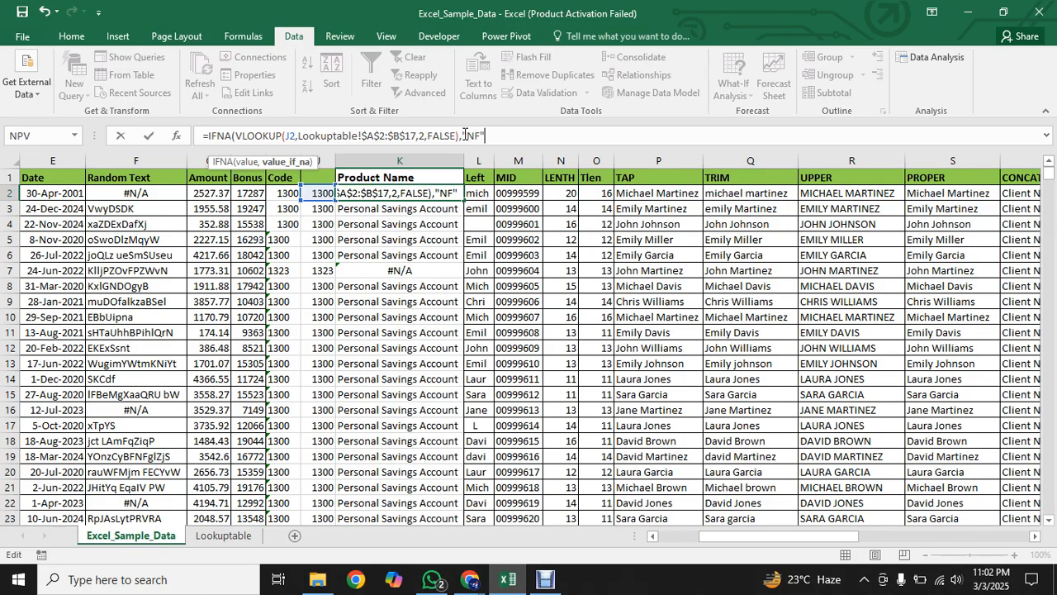
{"action": "key", "text": "Return"}
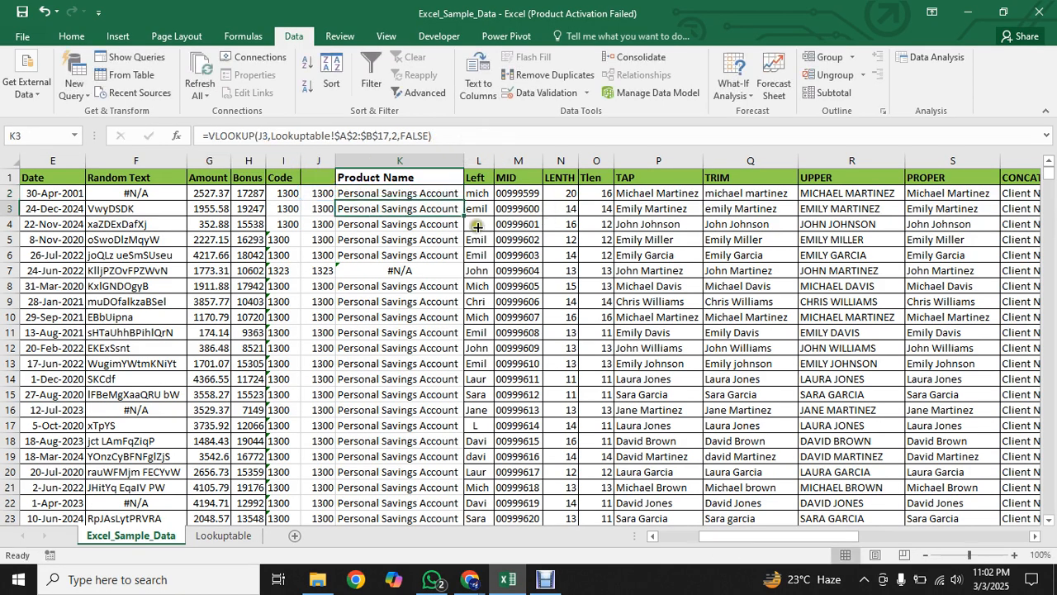
{"action": "left_click", "coordinate": [441, 192]}
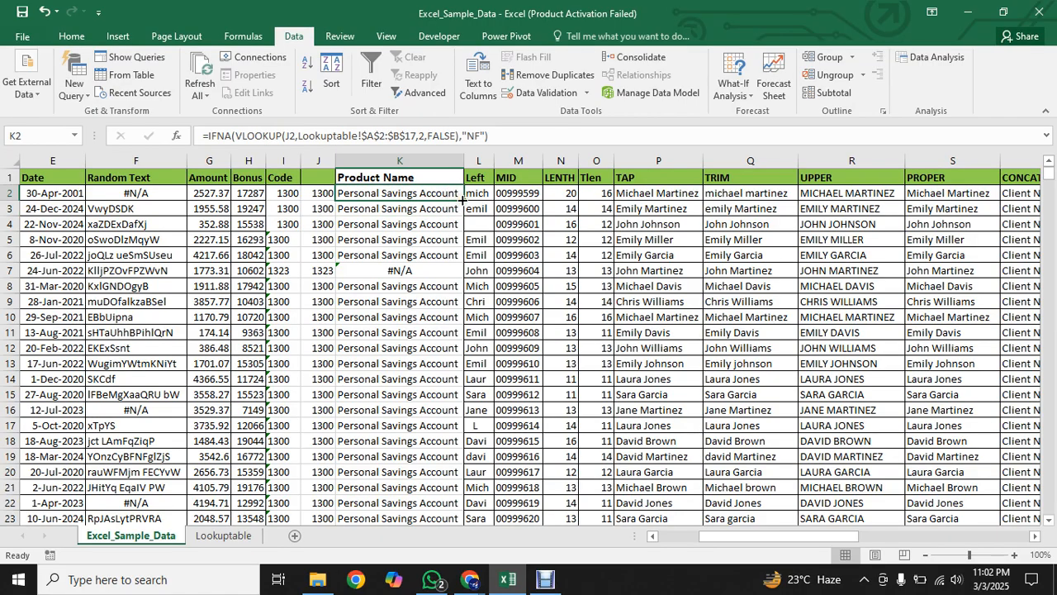
Step: Fill the IFNA formula from K2 down the Product Name column and check the result in K7
{"action": "double_click", "coordinate": [463, 201]}
{"action": "left_click", "coordinate": [356, 273]}
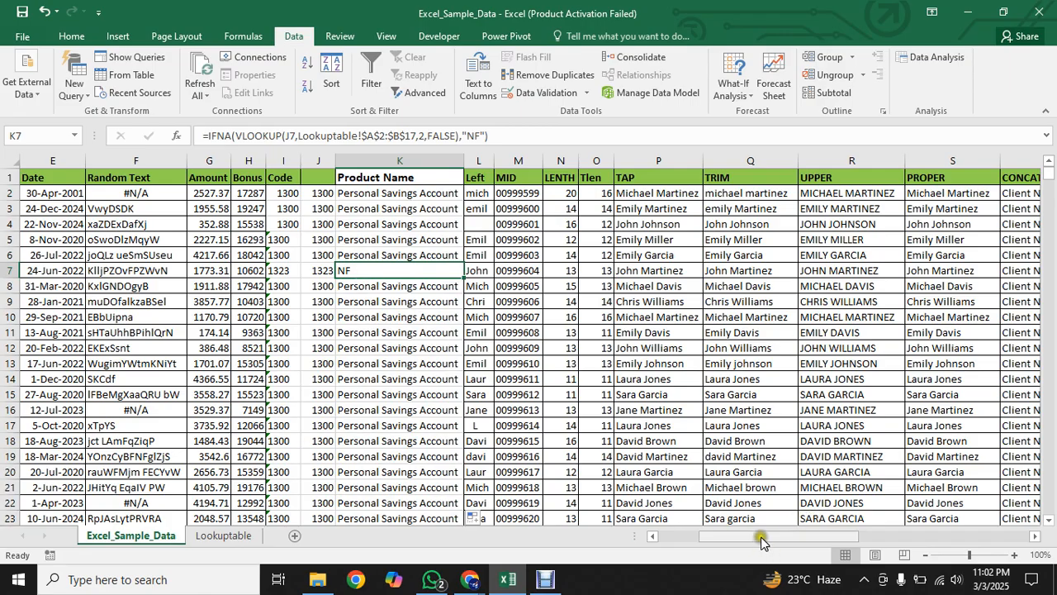
{"action": "left_click_drag", "start_coordinate": [761, 538], "coordinate": [752, 539]}
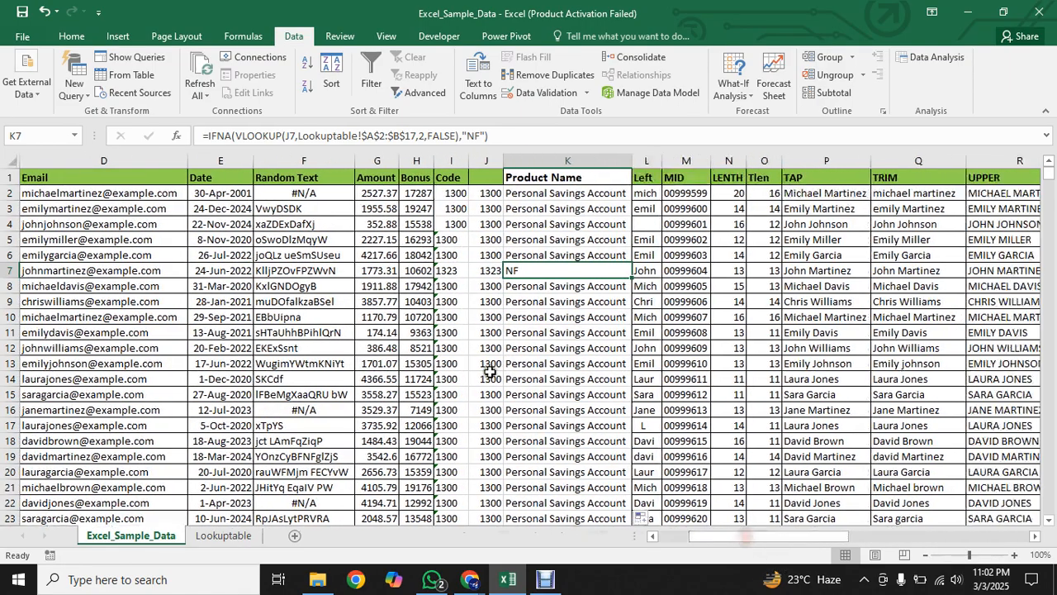
{"action": "left_click", "coordinate": [452, 193]}
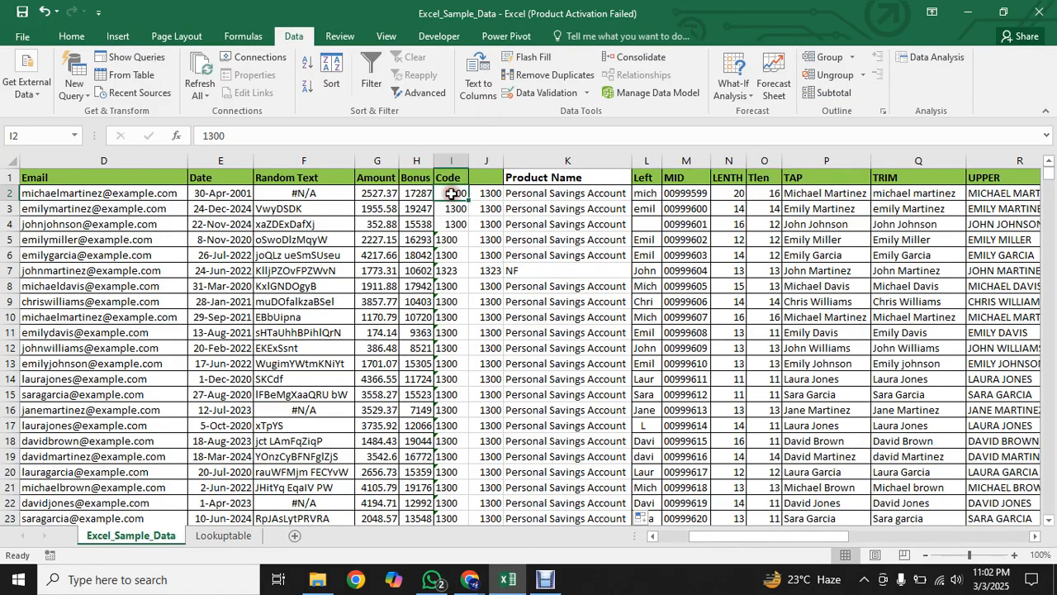
{"action": "key", "text": "ctrl+shift+Right"}
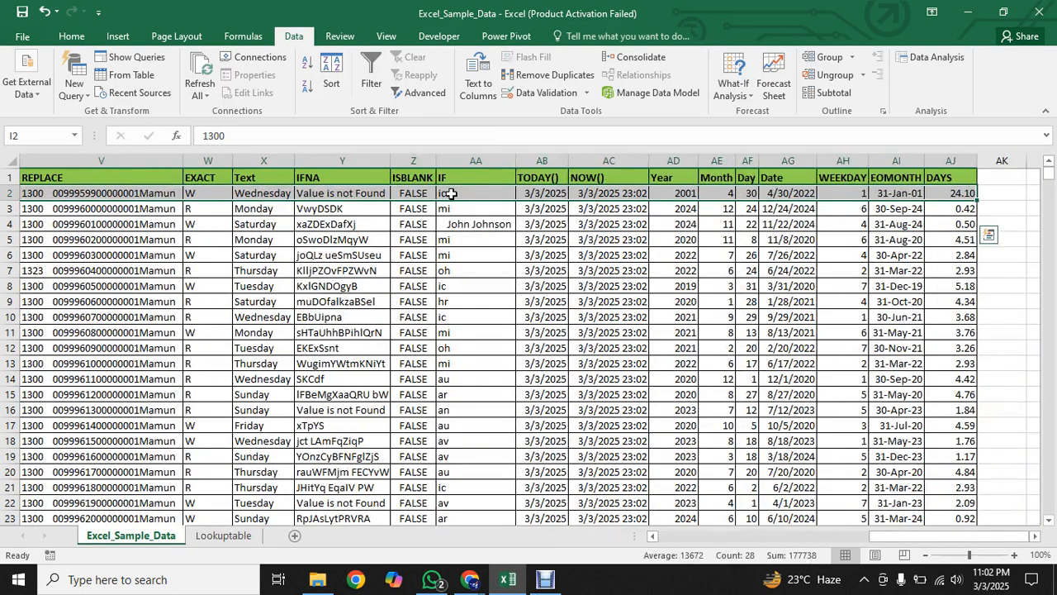
{"action": "key", "text": "ctrl+shift+Left"}
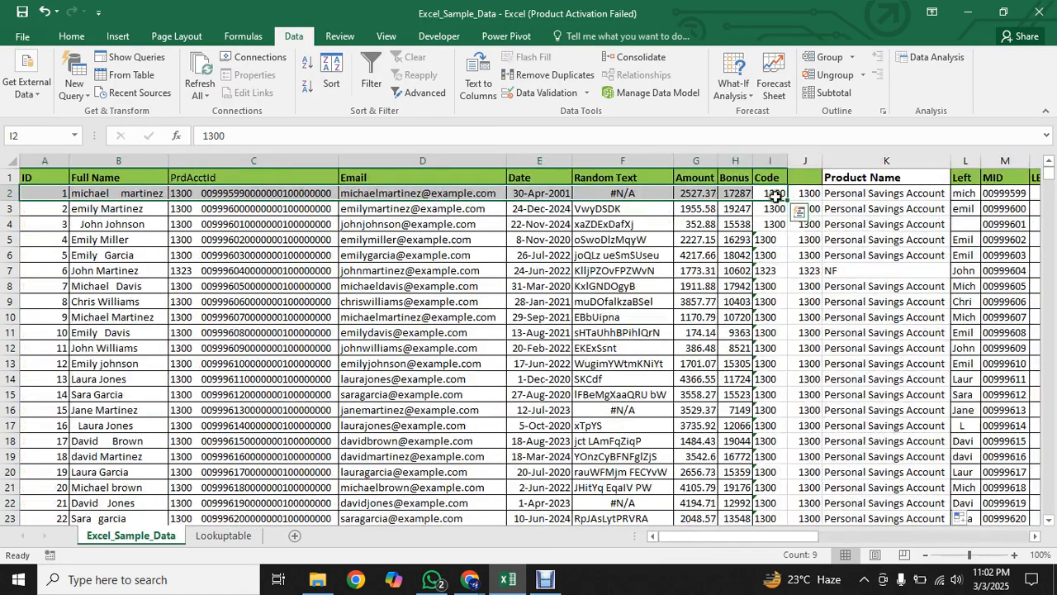
{"action": "left_click", "coordinate": [775, 193]}
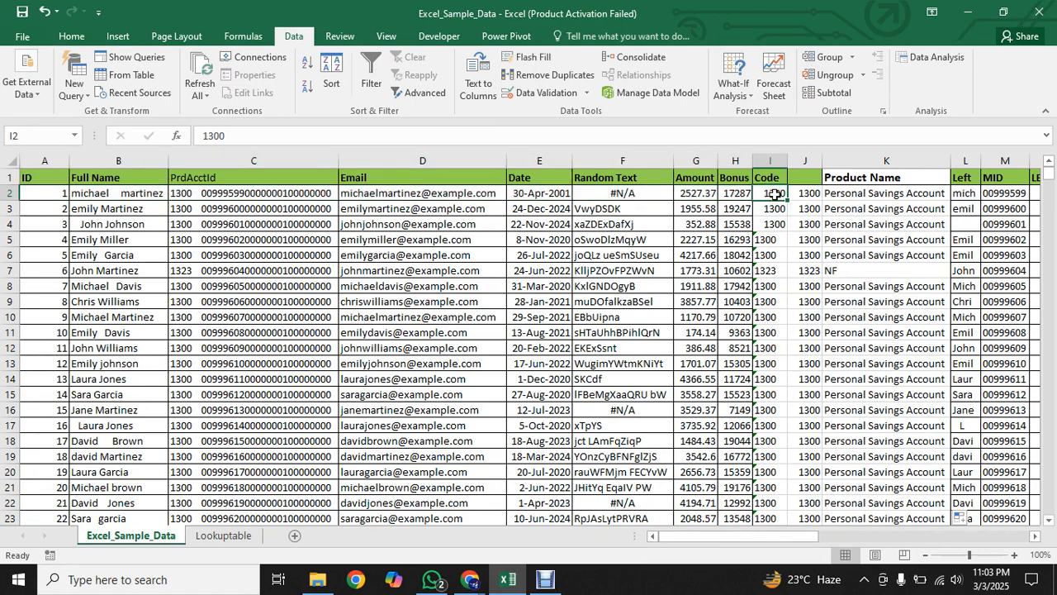
{"action": "key", "text": "shift+Right"}
{"action": "key", "text": "shift+Right"}
{"action": "key", "text": "ctrl+shift+Down"}
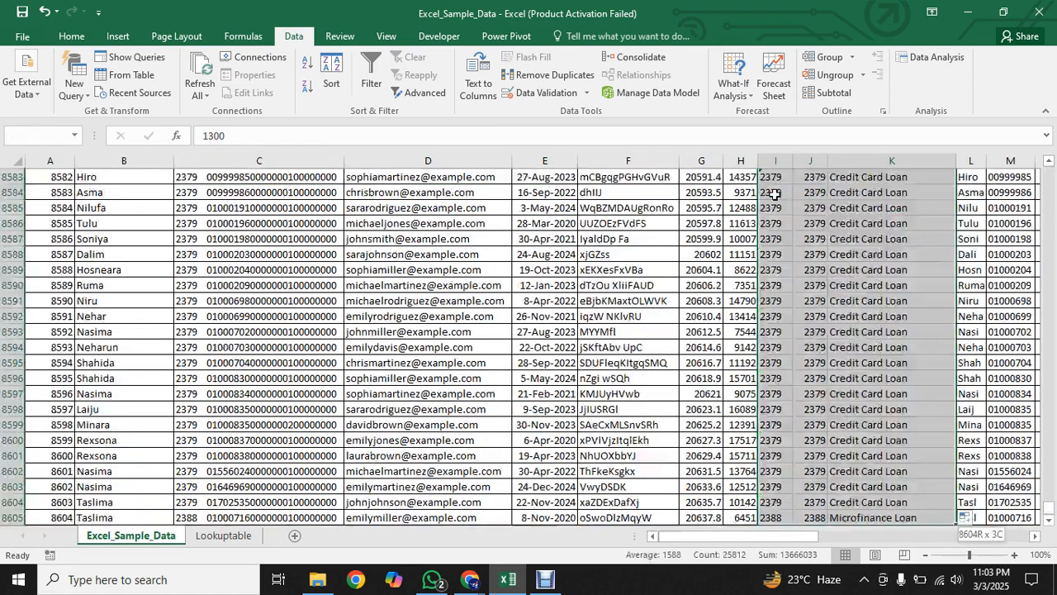
{"action": "key", "text": "ctrl+q"}
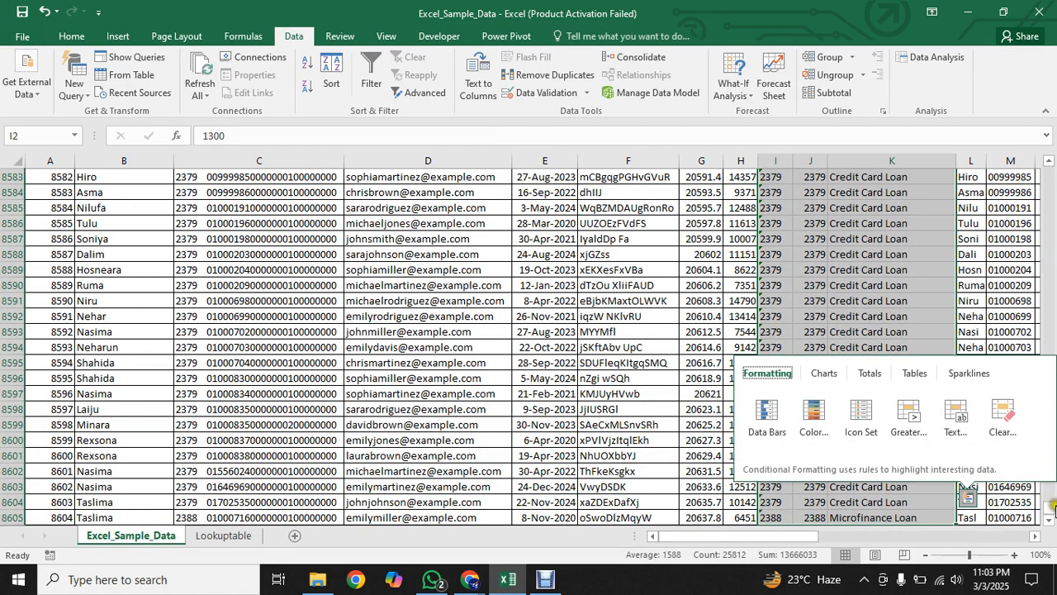
{"action": "left_click_drag", "start_coordinate": [1049, 505], "coordinate": [1039, 167]}
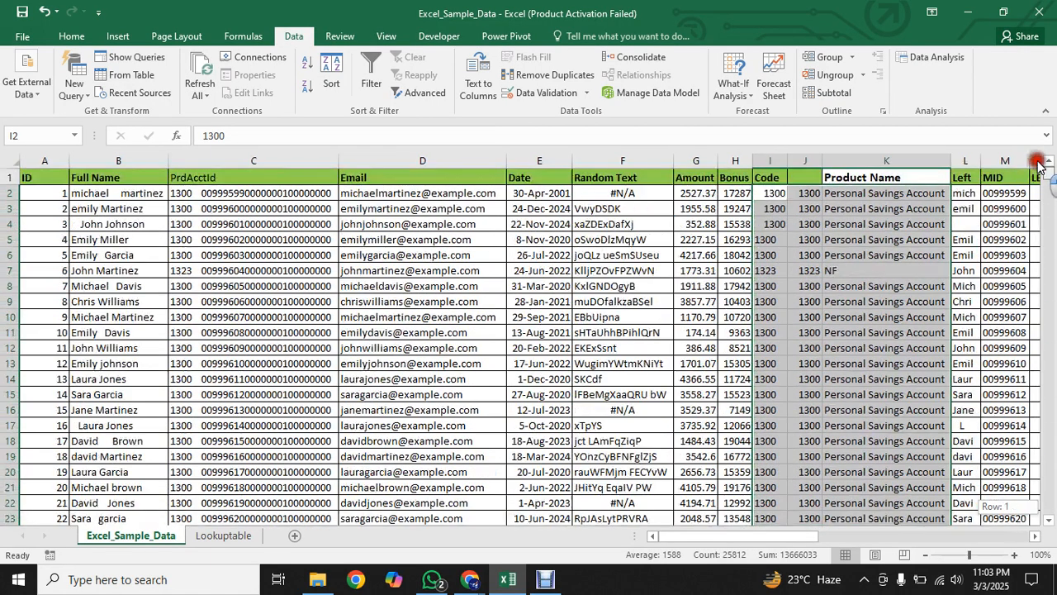
{"action": "left_click", "coordinate": [774, 195]}
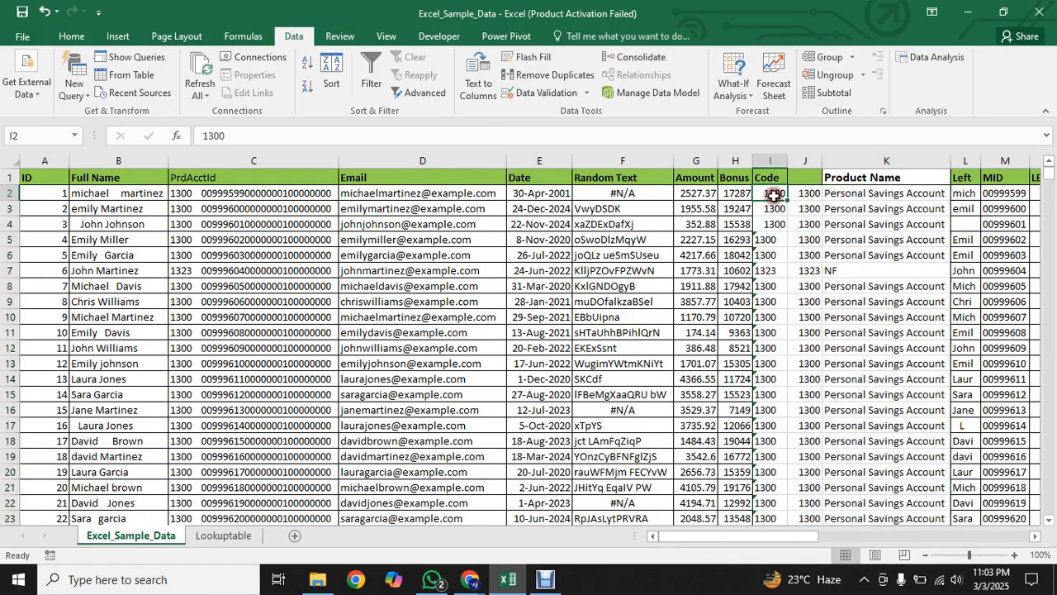
{"action": "right_click", "coordinate": [774, 195]}
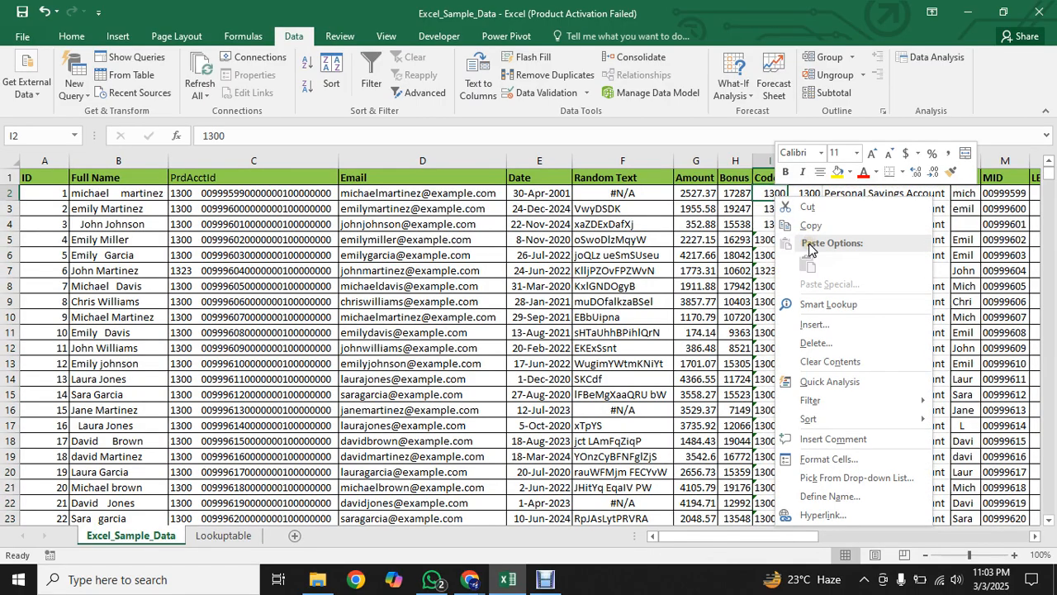
Step: Copy the data in columns I to K from row 2 to the last row and paste it back in place as values
{"action": "left_click", "coordinate": [772, 193]}
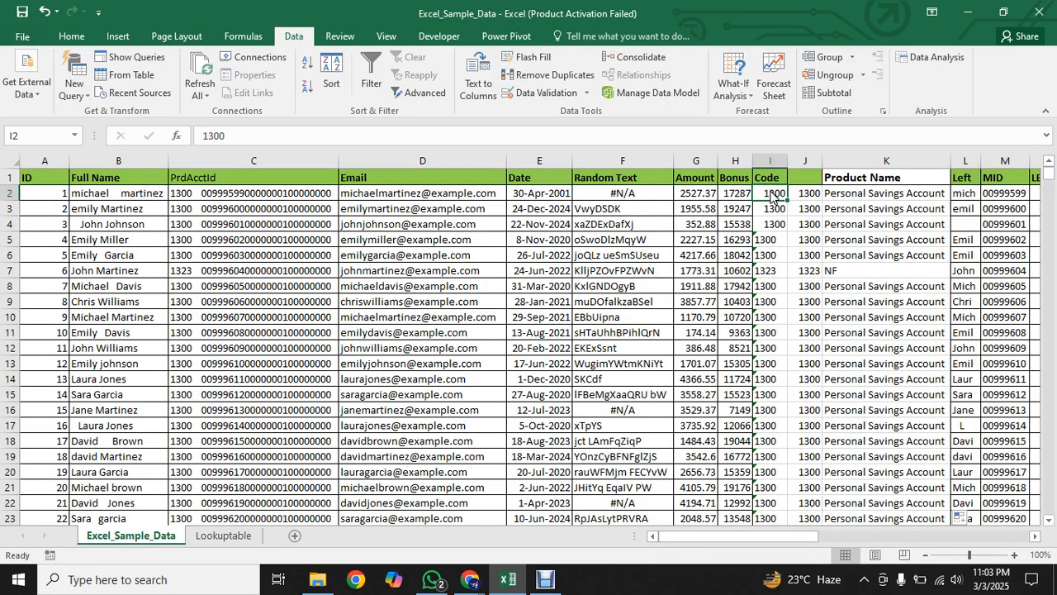
{"action": "key", "text": "shift+Right"}
{"action": "key", "text": "shift+Right"}
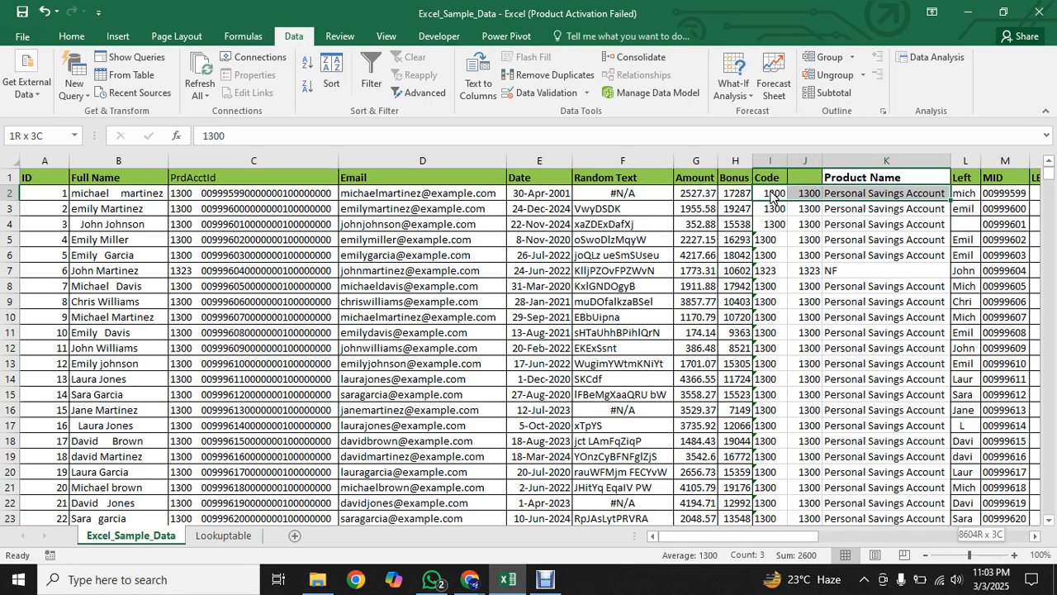
{"action": "key", "text": "ctrl+shift+Down"}
{"action": "key", "text": "ctrl+c"}
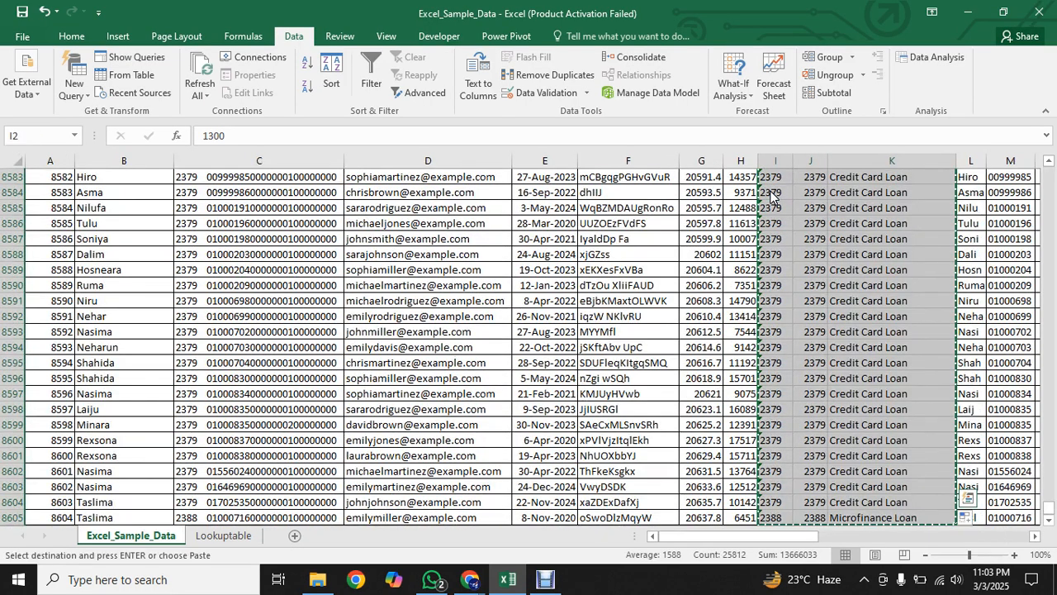
{"action": "left_click_drag", "start_coordinate": [1046, 512], "coordinate": [1047, 168]}
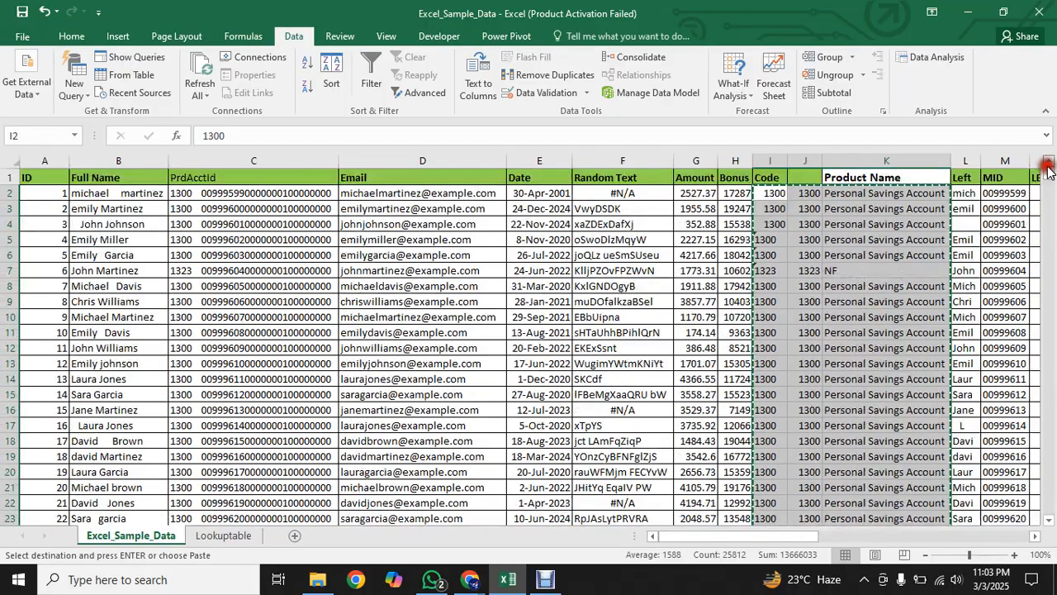
{"action": "left_click", "coordinate": [773, 190]}
{"action": "right_click", "coordinate": [770, 190]}
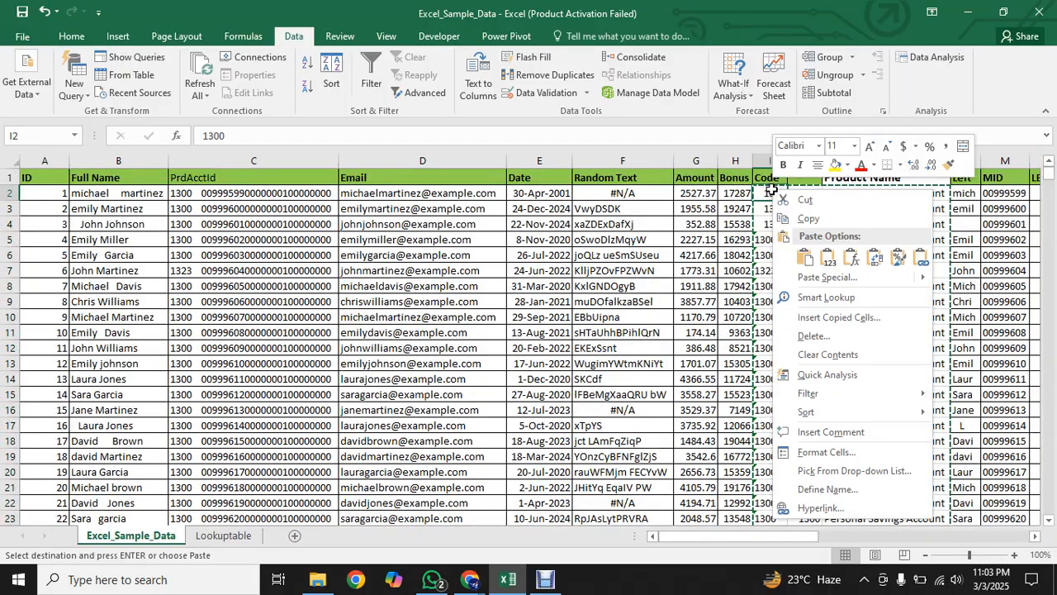
{"action": "left_click", "coordinate": [831, 258]}
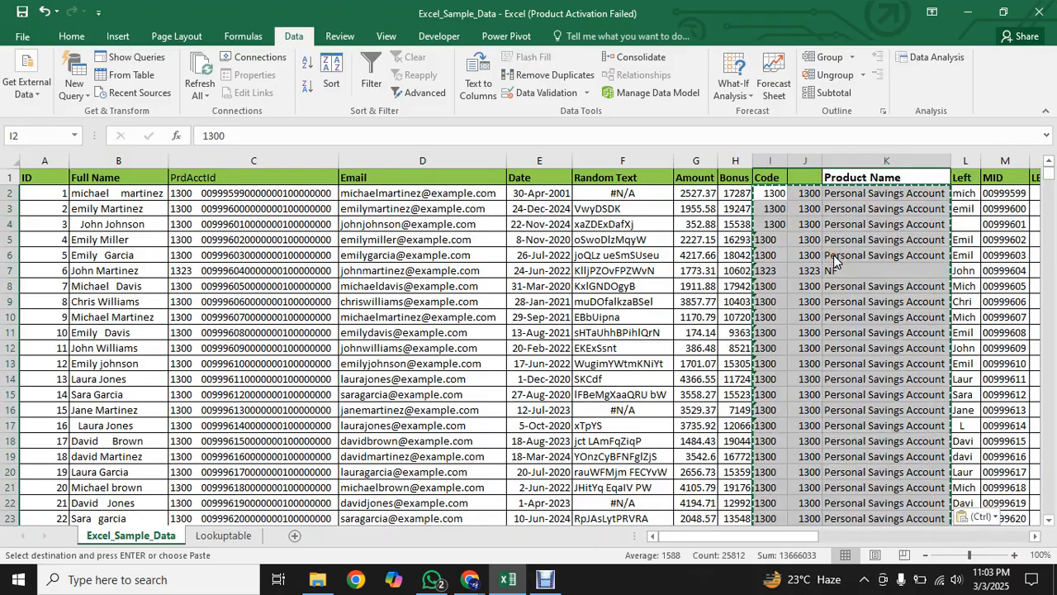
Step: Copy the Code header from I1 into J1 and delete the original Code column I
{"action": "left_click", "coordinate": [769, 178]}
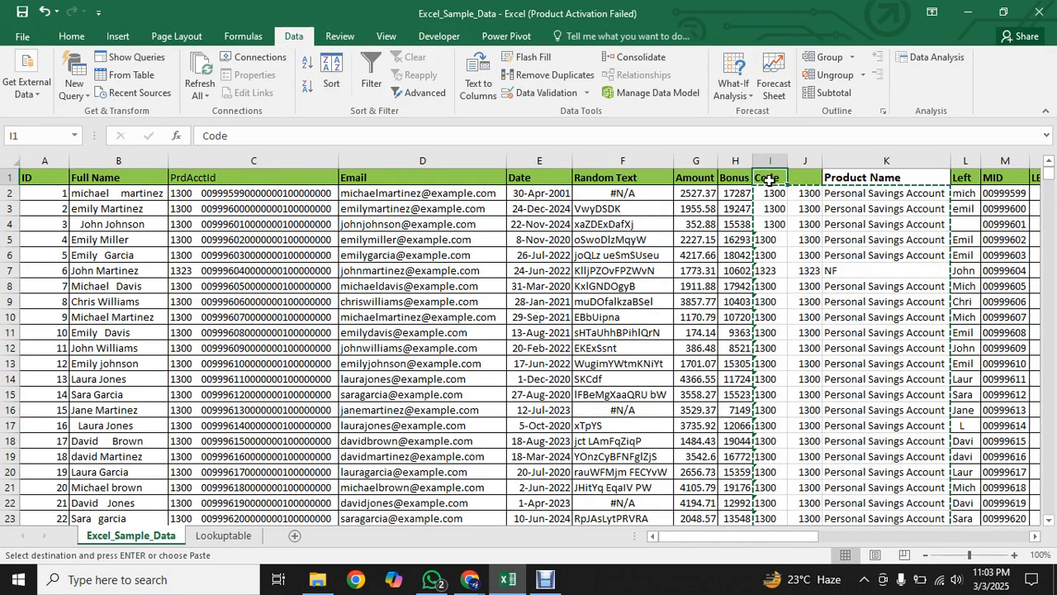
{"action": "key", "text": "ctrl+c"}
{"action": "left_click", "coordinate": [794, 180]}
{"action": "key", "text": "ctrl+v"}
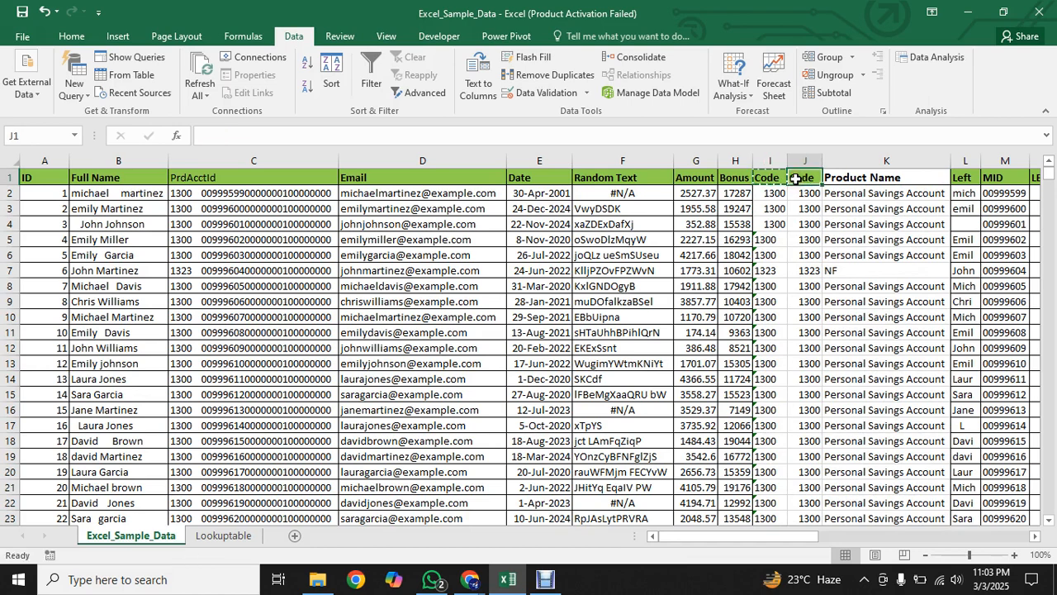
{"action": "left_click", "coordinate": [769, 162]}
{"action": "right_click", "coordinate": [769, 162]}
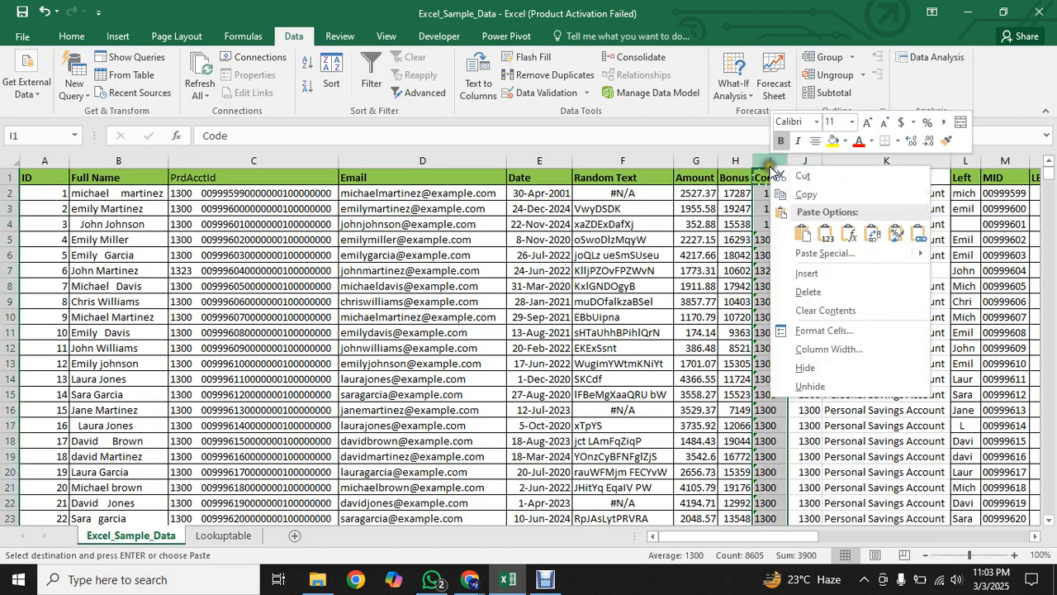
{"action": "left_click", "coordinate": [827, 290]}
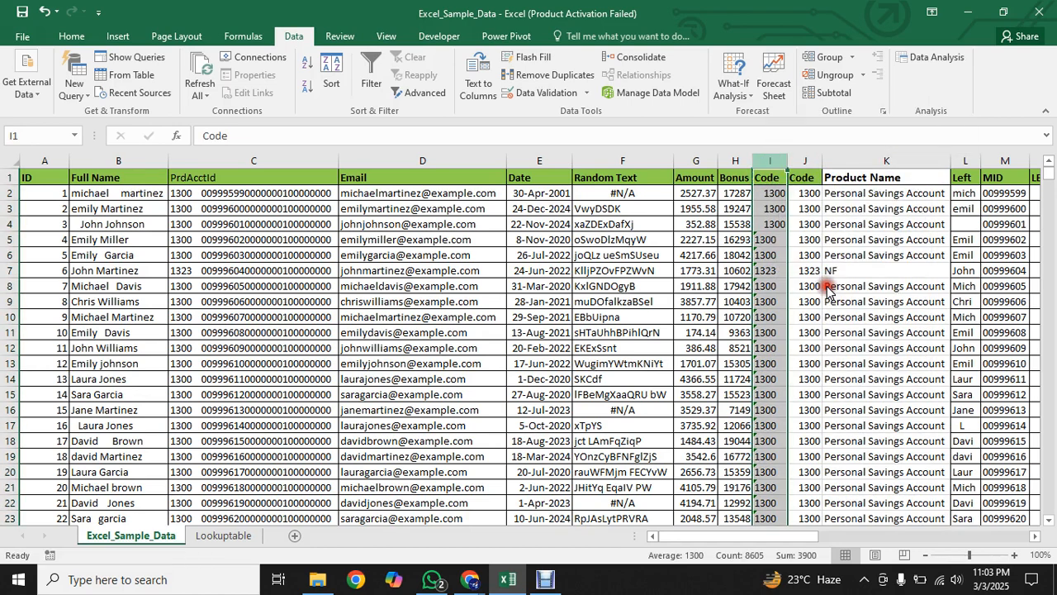
Step: Apply All Borders to the Product Name column from its header in J1 down to the last row
{"action": "left_click", "coordinate": [836, 176]}
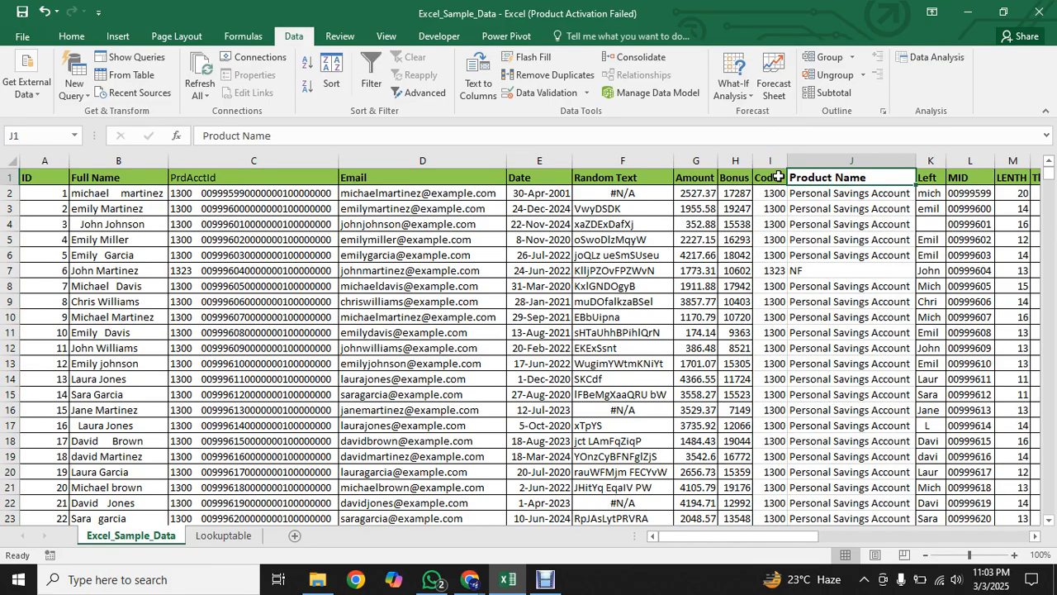
{"action": "key", "text": "ctrl+shift+Down"}
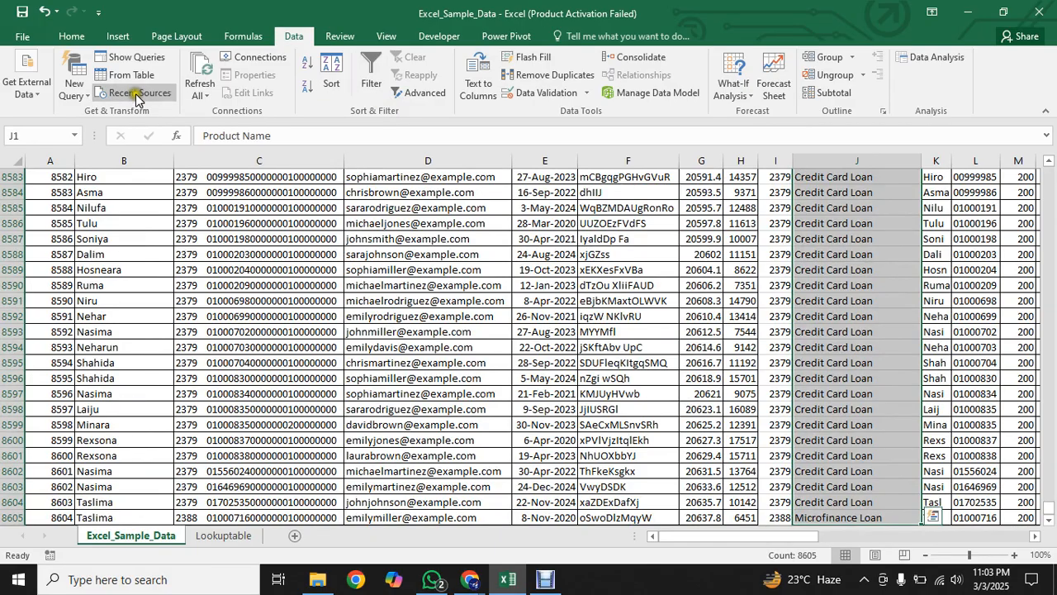
{"action": "left_click", "coordinate": [66, 27]}
{"action": "left_click", "coordinate": [71, 38]}
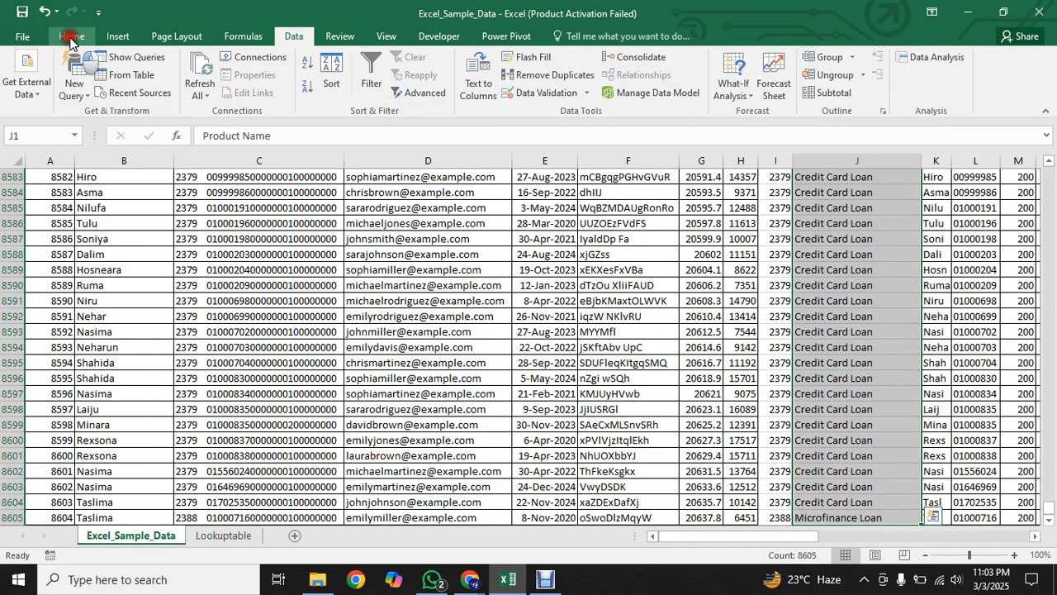
{"action": "left_click", "coordinate": [212, 87]}
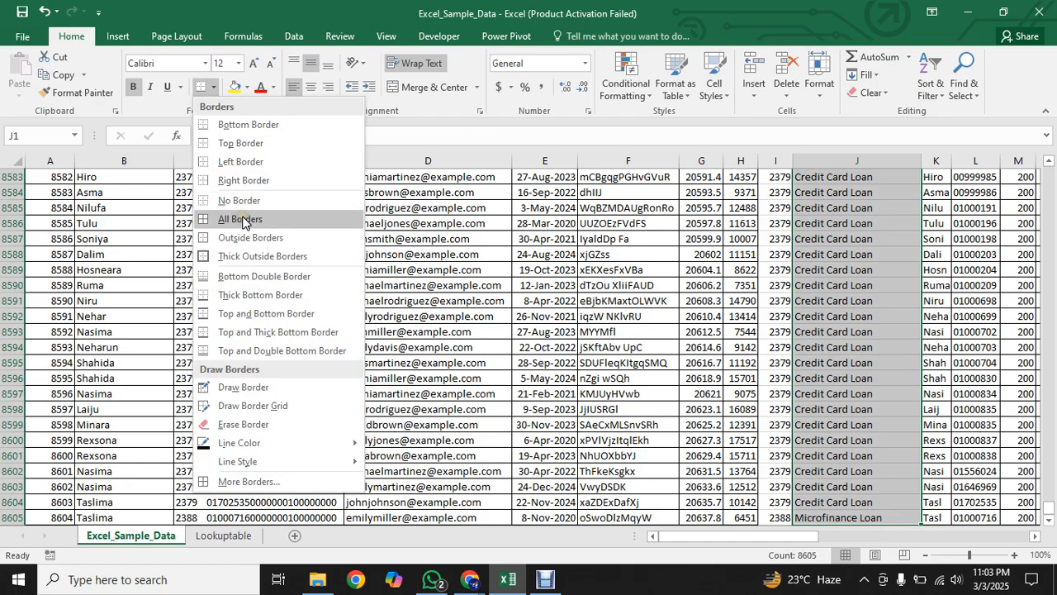
{"action": "left_click", "coordinate": [240, 219]}
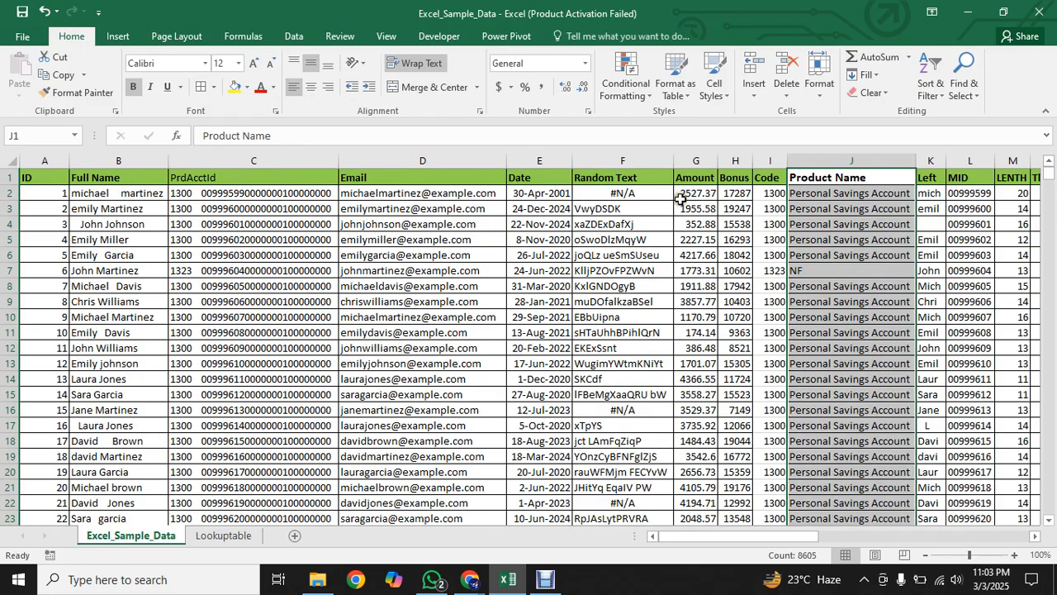
Step: Create a PivotTable on a new worksheet from the Amount, Bonus, Code and Product Name columns, range G1:J8605
{"action": "left_click", "coordinate": [695, 178]}
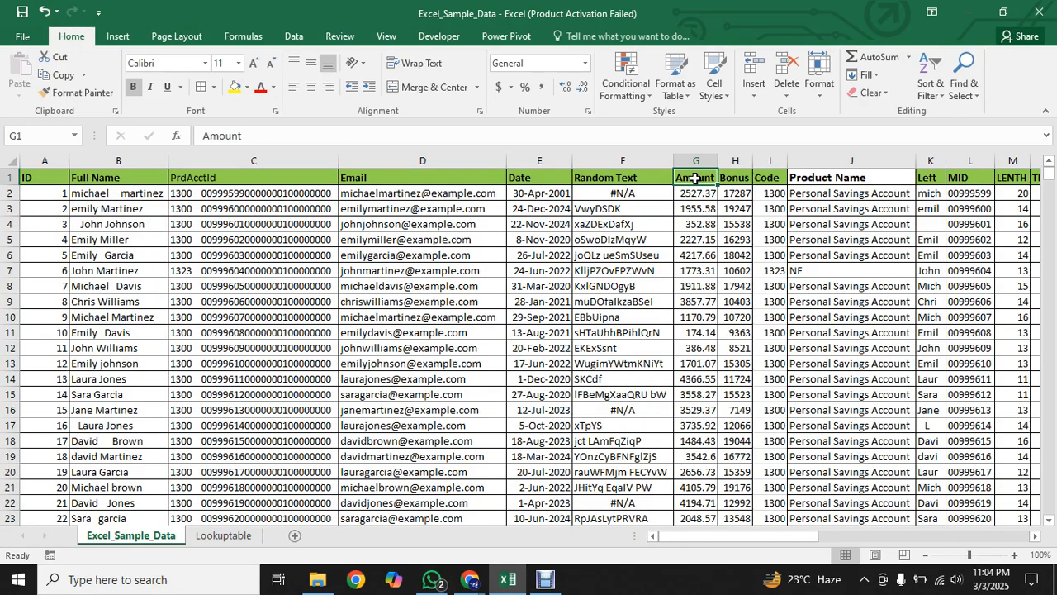
{"action": "key", "text": "shift+Right"}
{"action": "key", "text": "shift+Right"}
{"action": "key", "text": "shift+Right"}
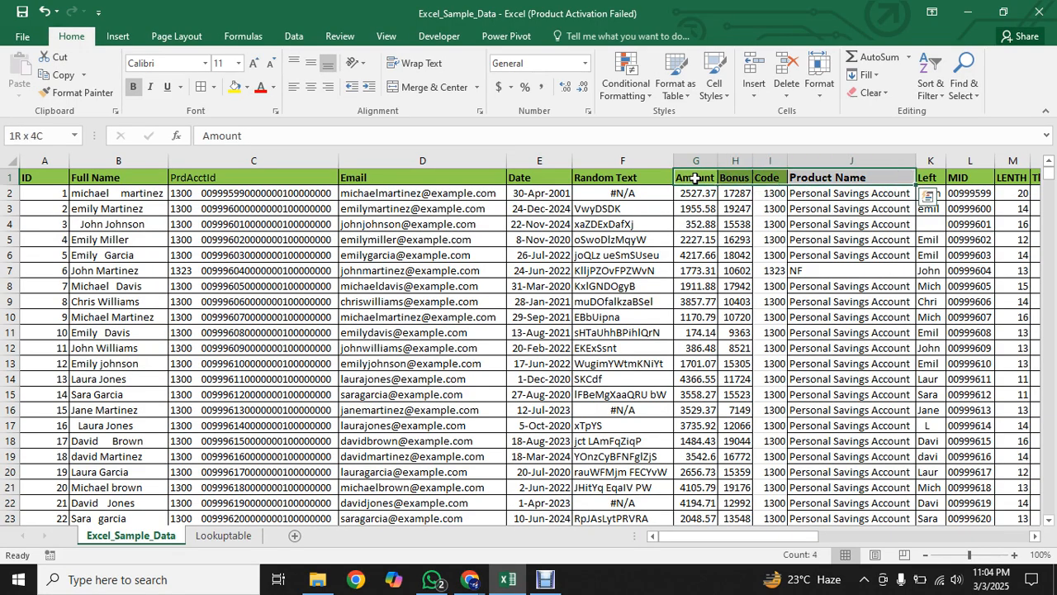
{"action": "key", "text": "ctrl+shift+Down"}
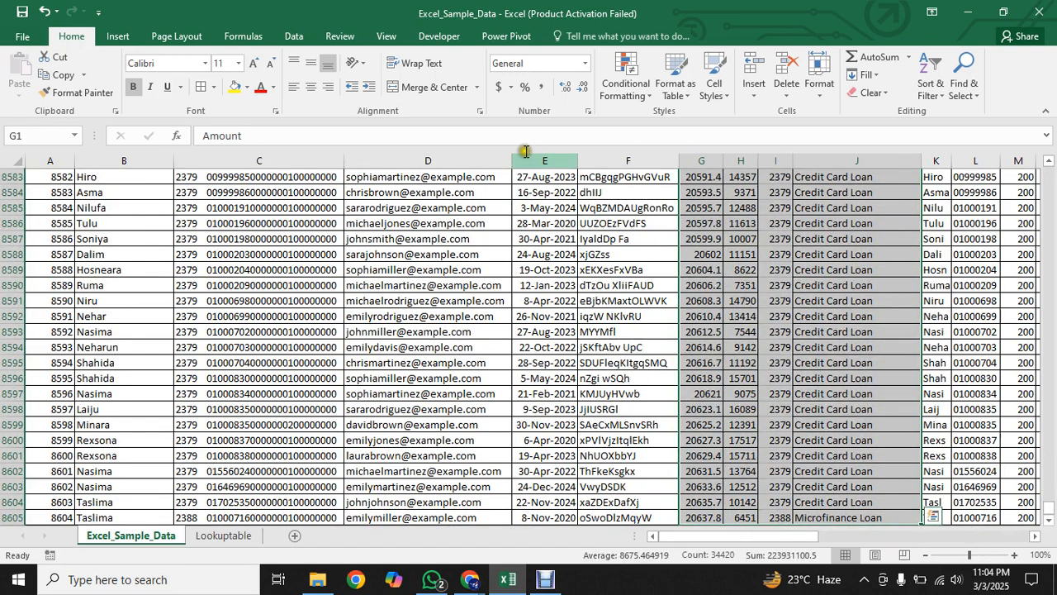
{"action": "left_click", "coordinate": [116, 36]}
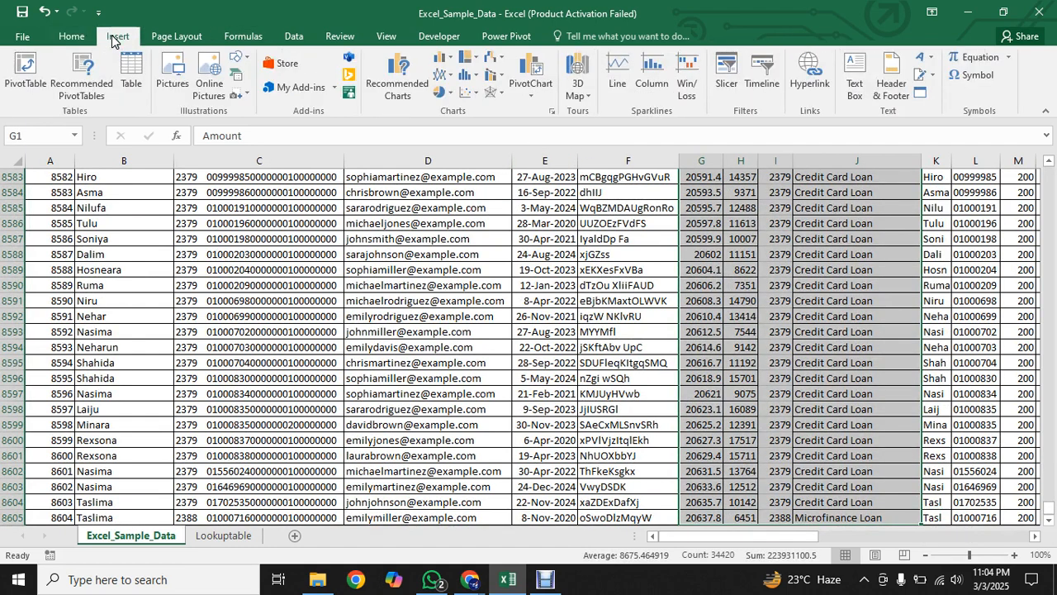
{"action": "left_click", "coordinate": [15, 80]}
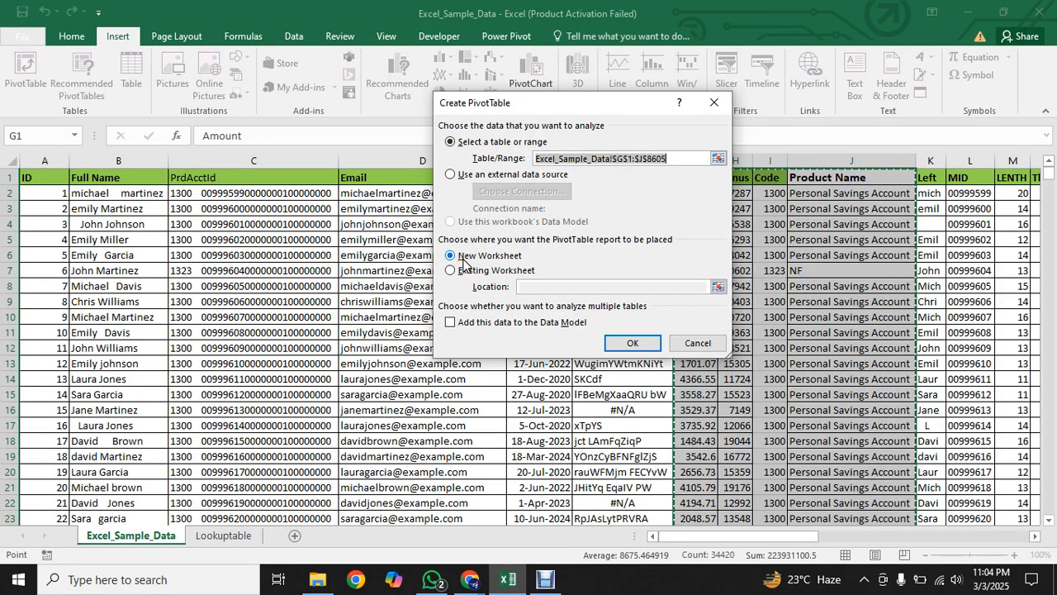
{"action": "left_click", "coordinate": [492, 261]}
{"action": "left_click", "coordinate": [497, 289]}
{"action": "left_click", "coordinate": [633, 342]}
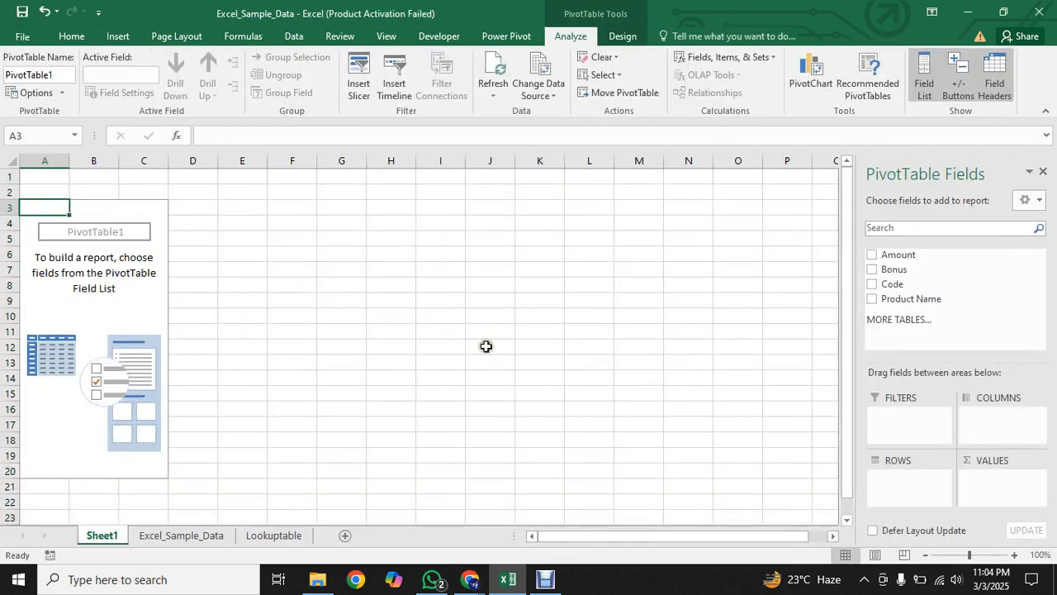
Step: Rename the PivotTable's worksheet Sheet1 as ProductwiseAmount
{"action": "left_click", "coordinate": [99, 536]}
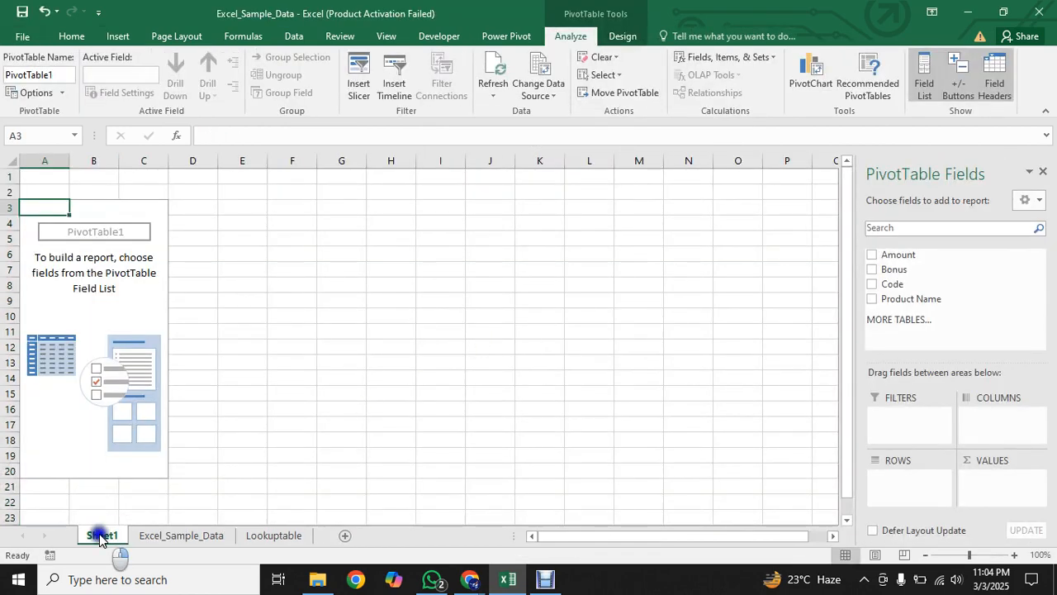
{"action": "right_click", "coordinate": [100, 535]}
{"action": "left_click", "coordinate": [148, 388]}
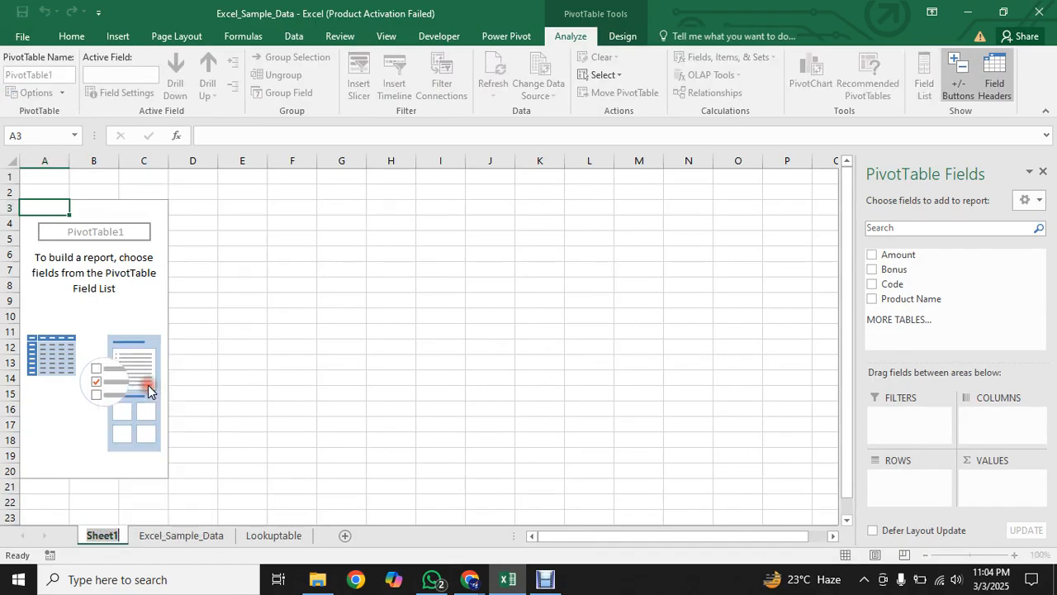
{"action": "type", "text": "P"}
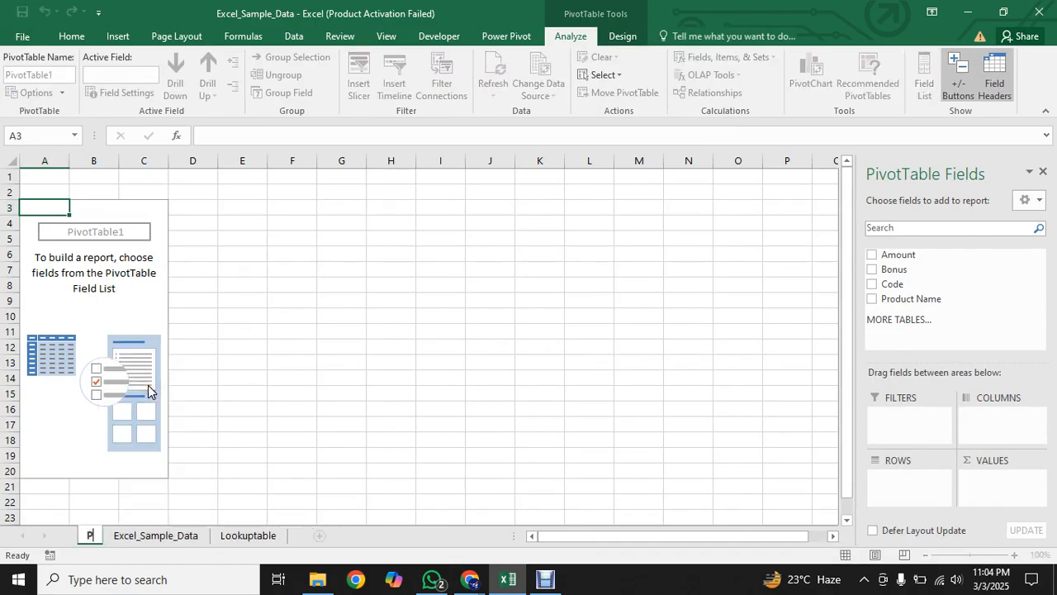
{"action": "type", "text": "roductwise"}
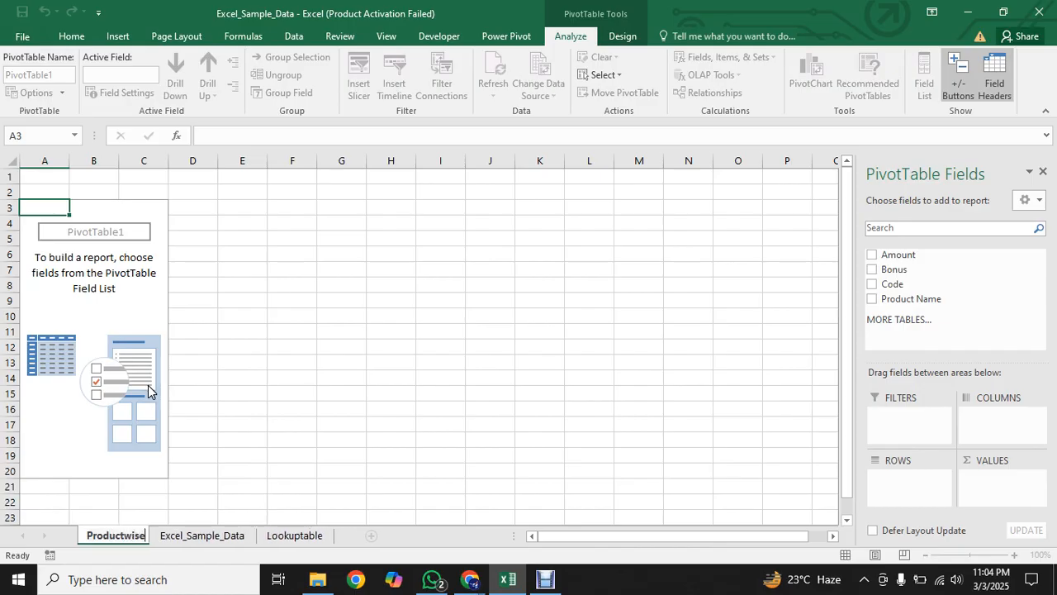
{"action": "key", "text": "Return"}
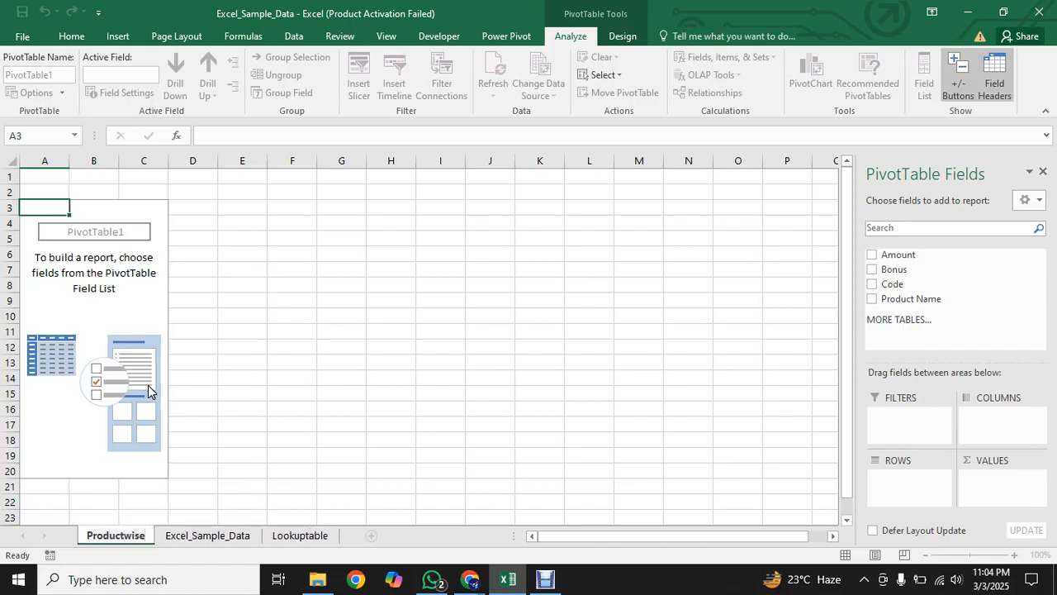
{"action": "type", "text": "Amount"}
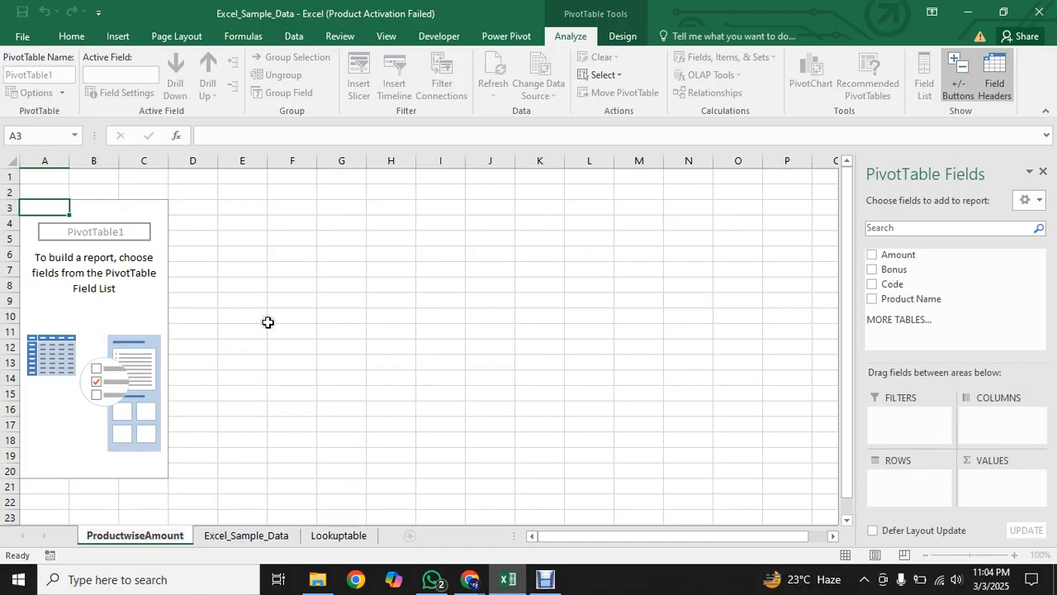
{"action": "left_click", "coordinate": [247, 277]}
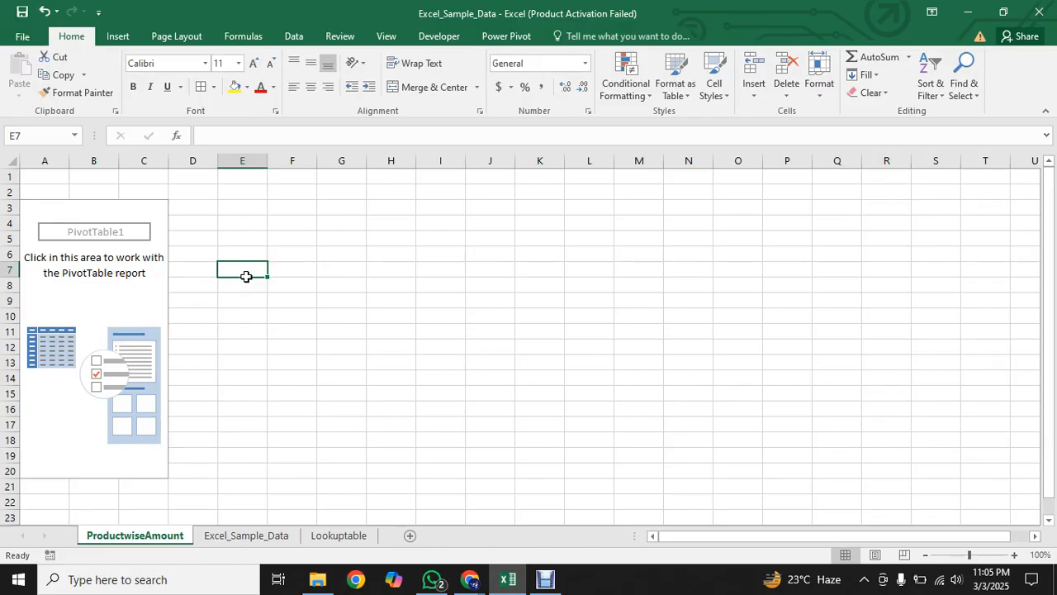
{"action": "left_click", "coordinate": [135, 278]}
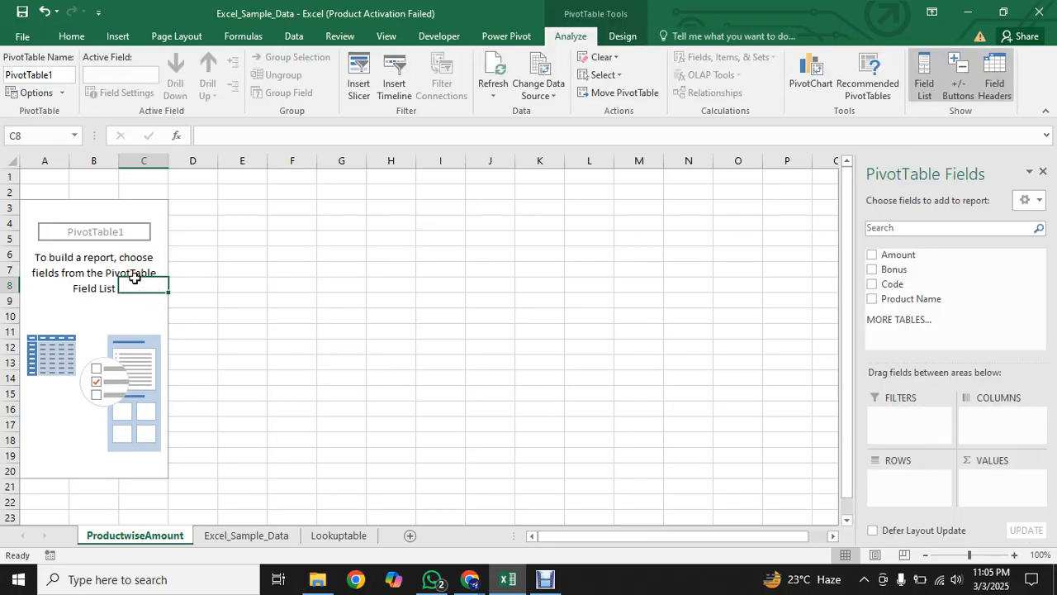
{"action": "left_click", "coordinate": [390, 317]}
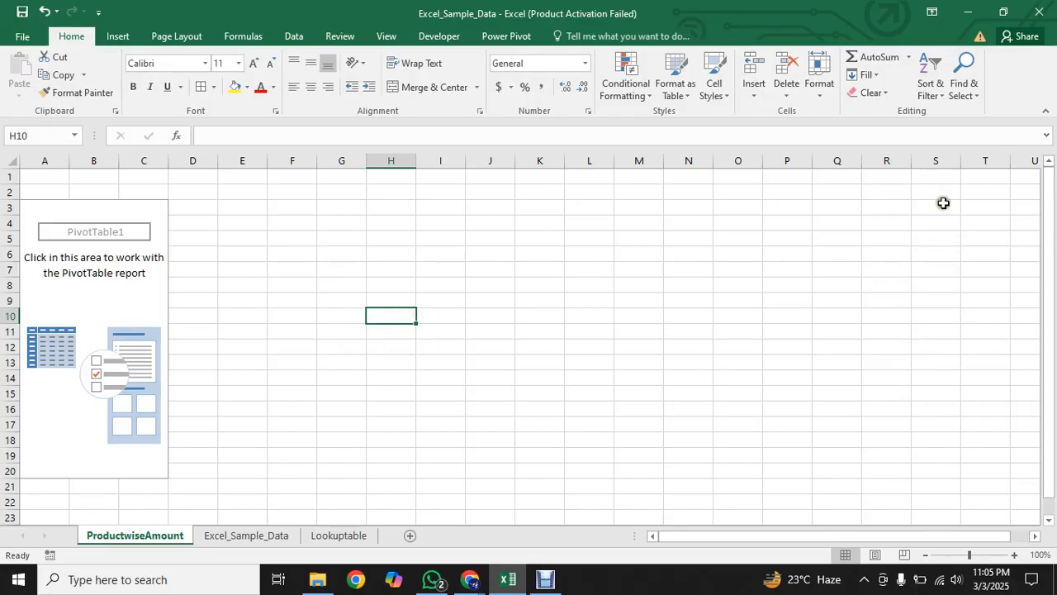
Step: Lay out the PivotTable with Product Name as the row field and the sum of Amount as values
{"action": "left_click", "coordinate": [88, 287]}
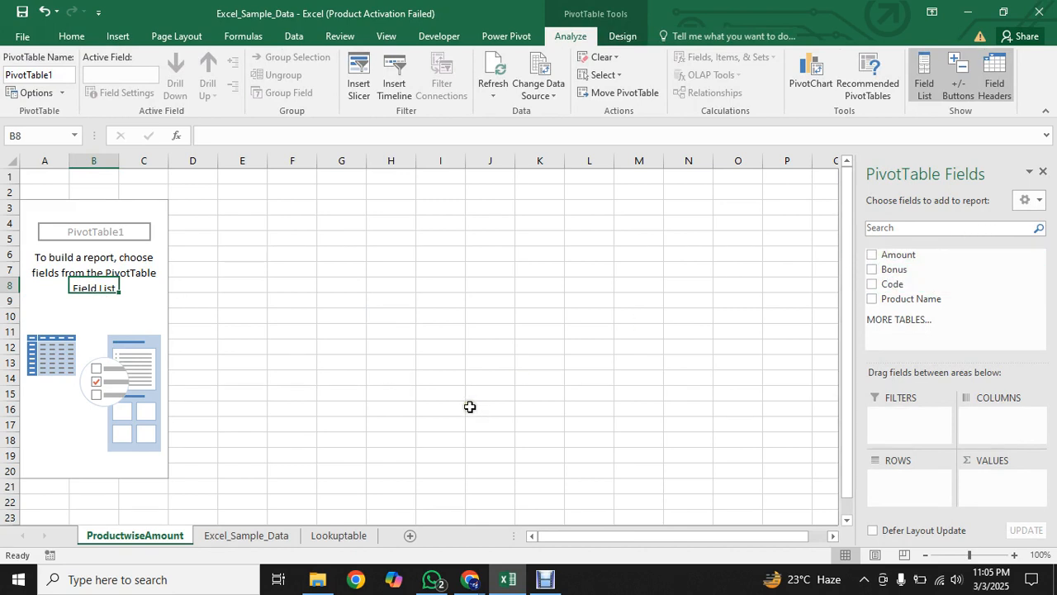
{"action": "left_click", "coordinate": [874, 299]}
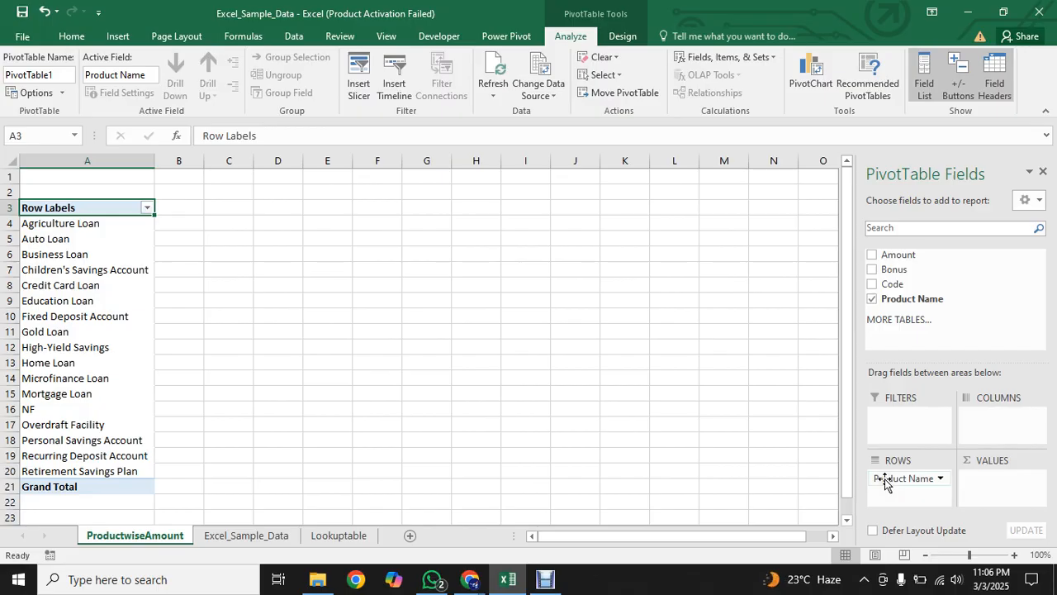
{"action": "left_click_drag", "start_coordinate": [885, 483], "coordinate": [983, 423]}
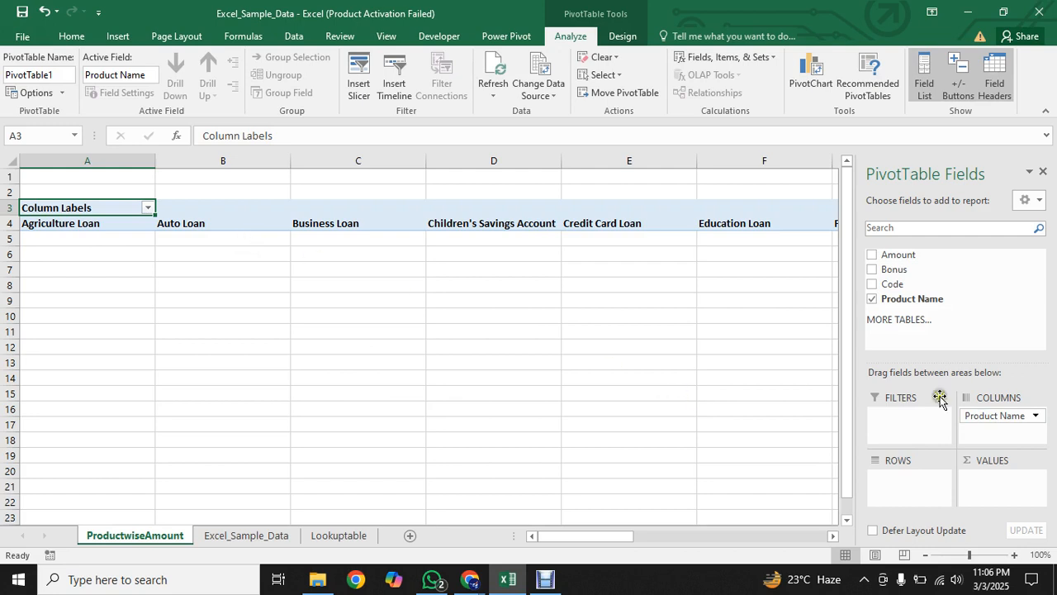
{"action": "left_click_drag", "start_coordinate": [997, 419], "coordinate": [917, 481]}
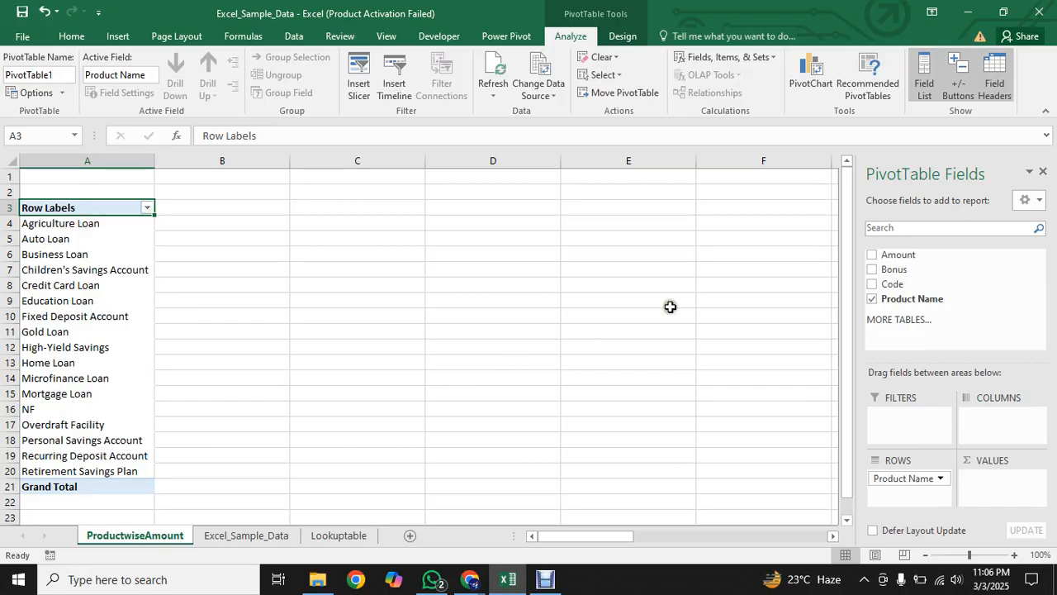
{"action": "left_click", "coordinate": [869, 256]}
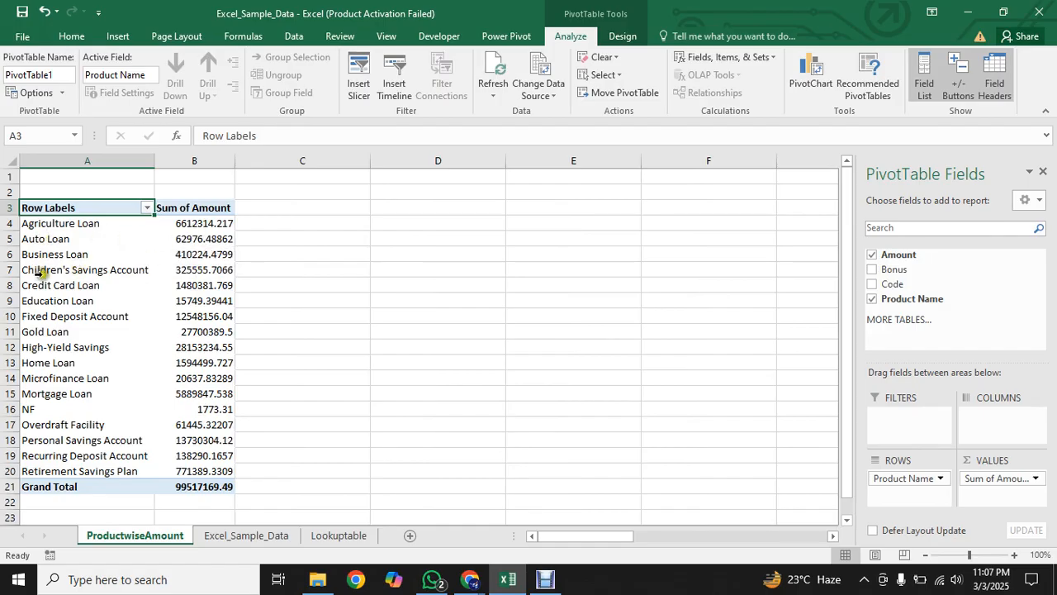
Step: Sort the PivotTable's products by Sum of Amount from smallest to largest
{"action": "left_click", "coordinate": [209, 222]}
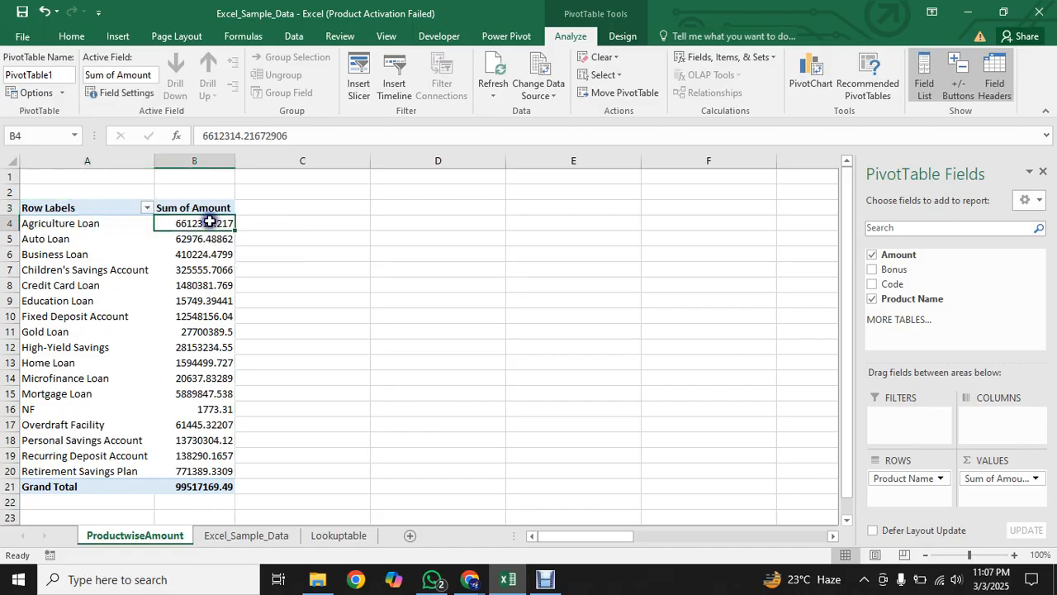
{"action": "right_click", "coordinate": [209, 221]}
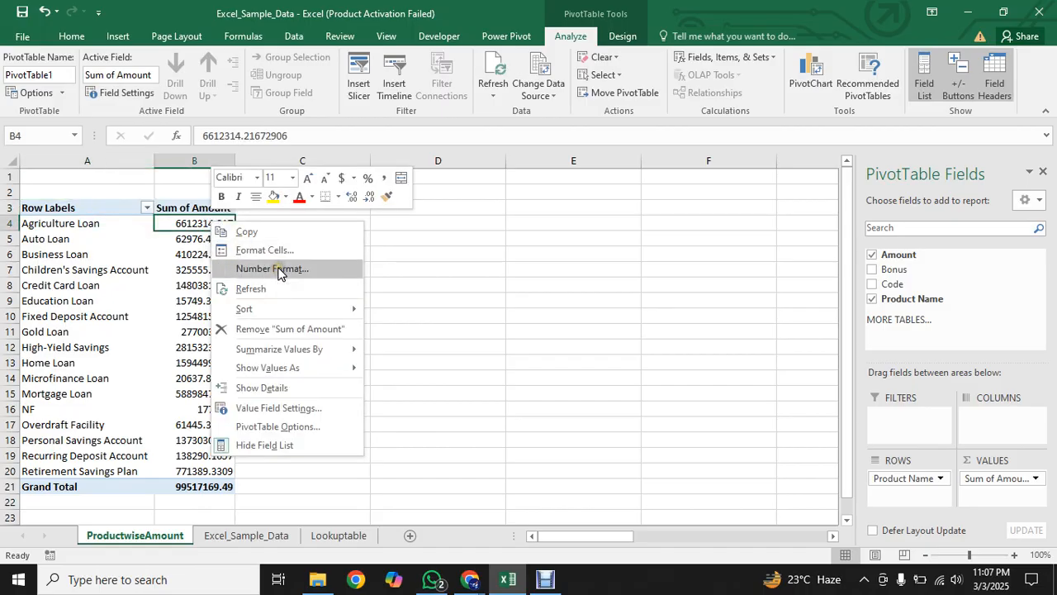
{"action": "mouse_move", "coordinate": [282, 308]}
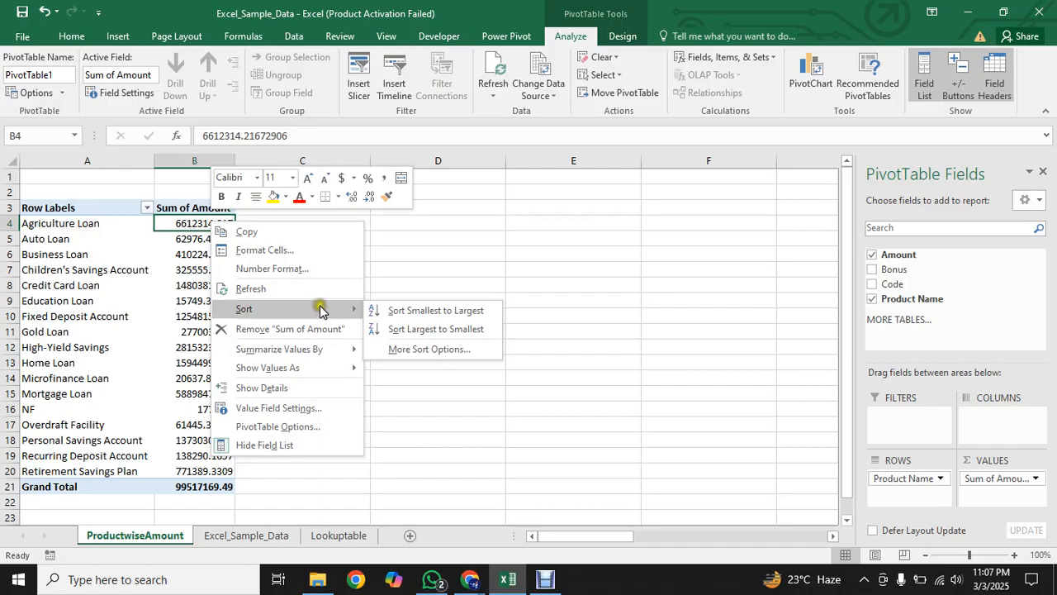
{"action": "left_click", "coordinate": [405, 312]}
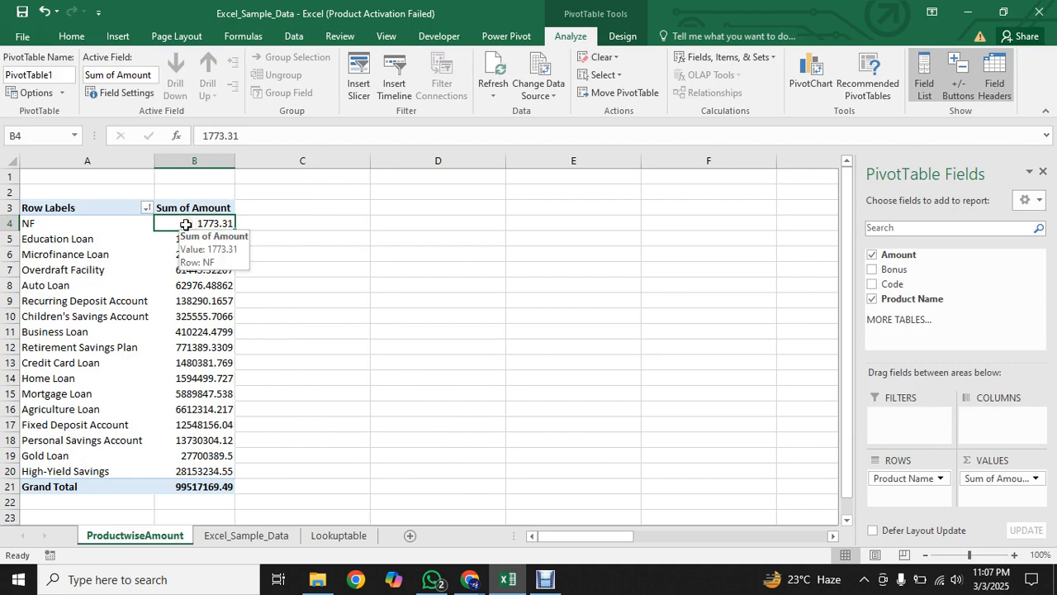
Step: Sort the PivotTable's products by Sum of Amount from largest to smallest
{"action": "right_click", "coordinate": [186, 223]}
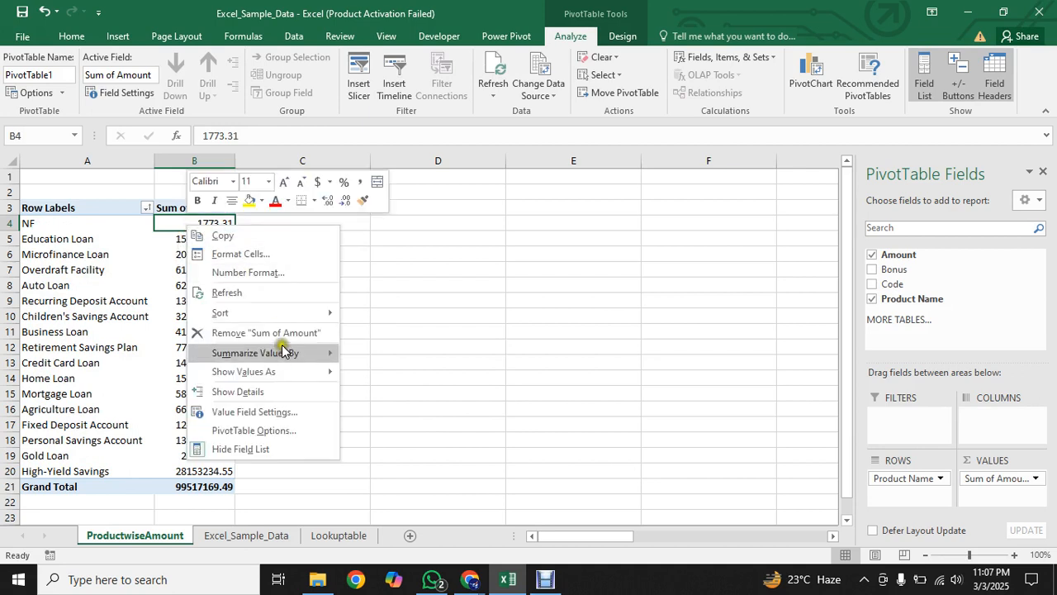
{"action": "mouse_move", "coordinate": [285, 313]}
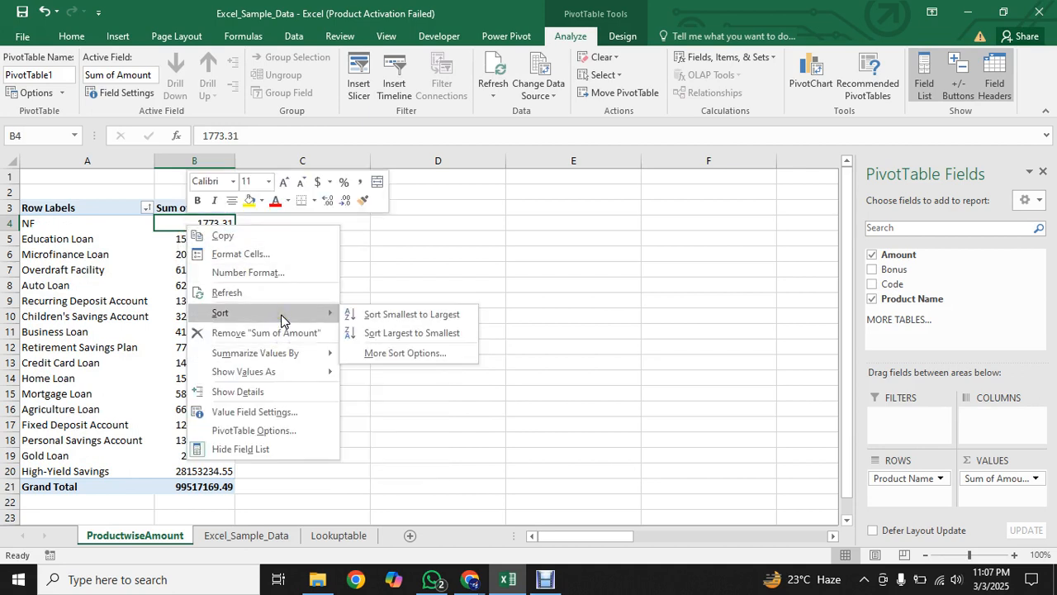
{"action": "left_click", "coordinate": [394, 335]}
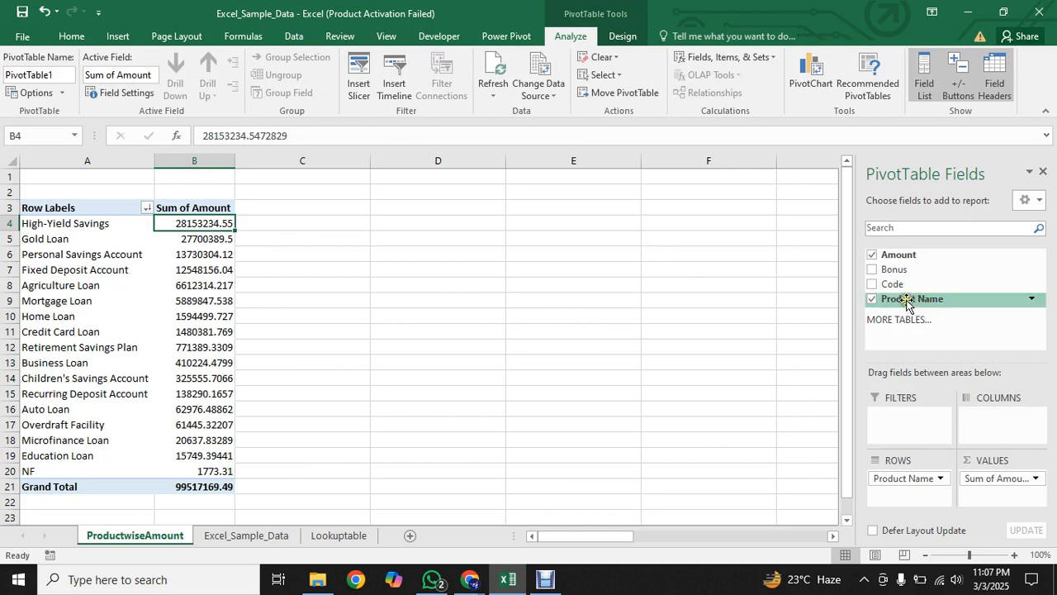
Step: Add Product Name to the PivotTable's values as a count alongside Sum of Amount
{"action": "left_click_drag", "start_coordinate": [908, 301], "coordinate": [1005, 505]}
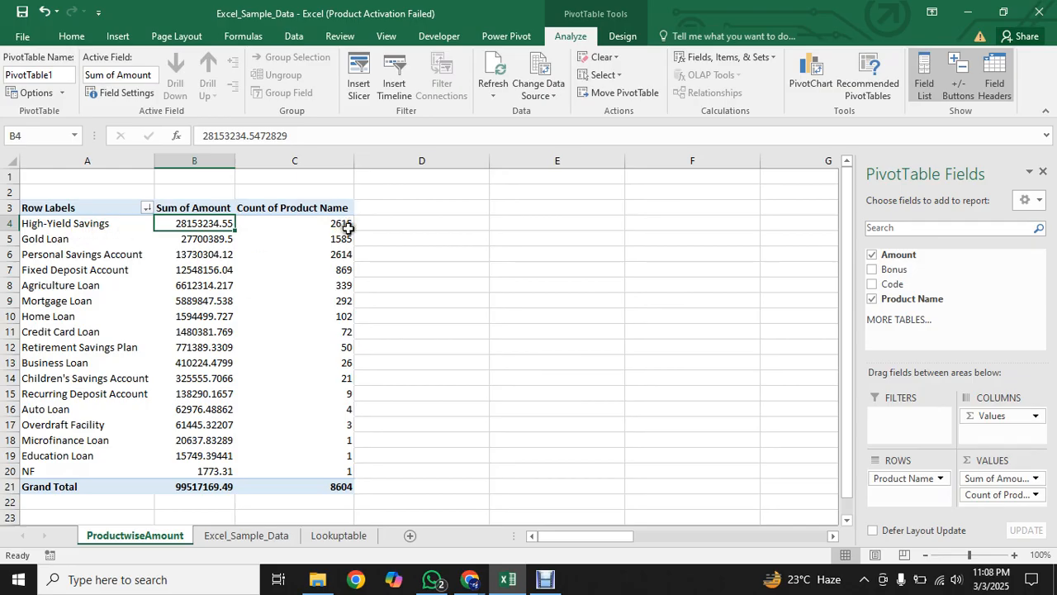
{"action": "mouse_move", "coordinate": [341, 228]}
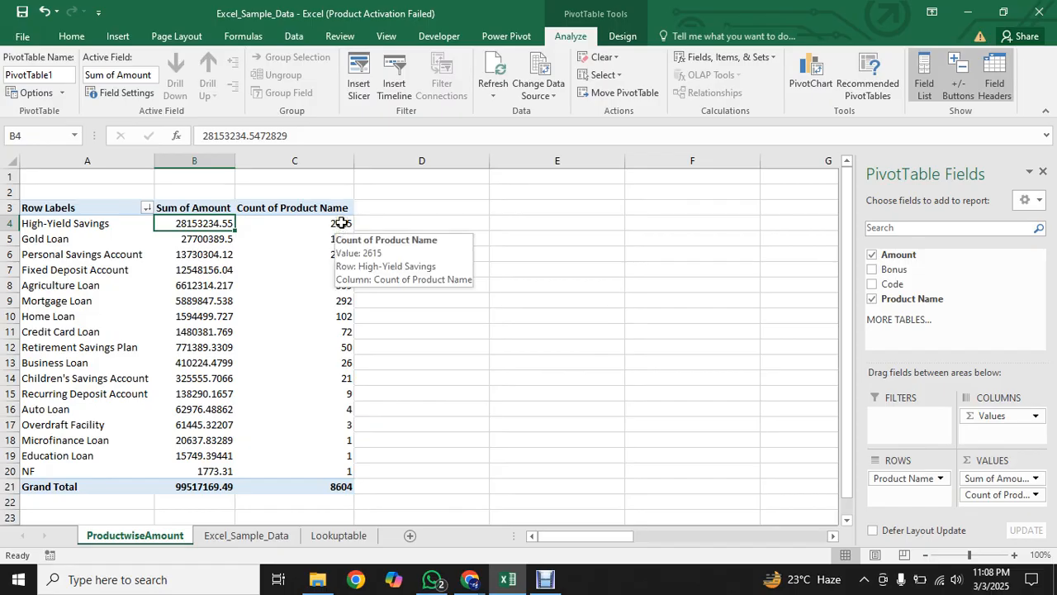
{"action": "mouse_move", "coordinate": [182, 287]}
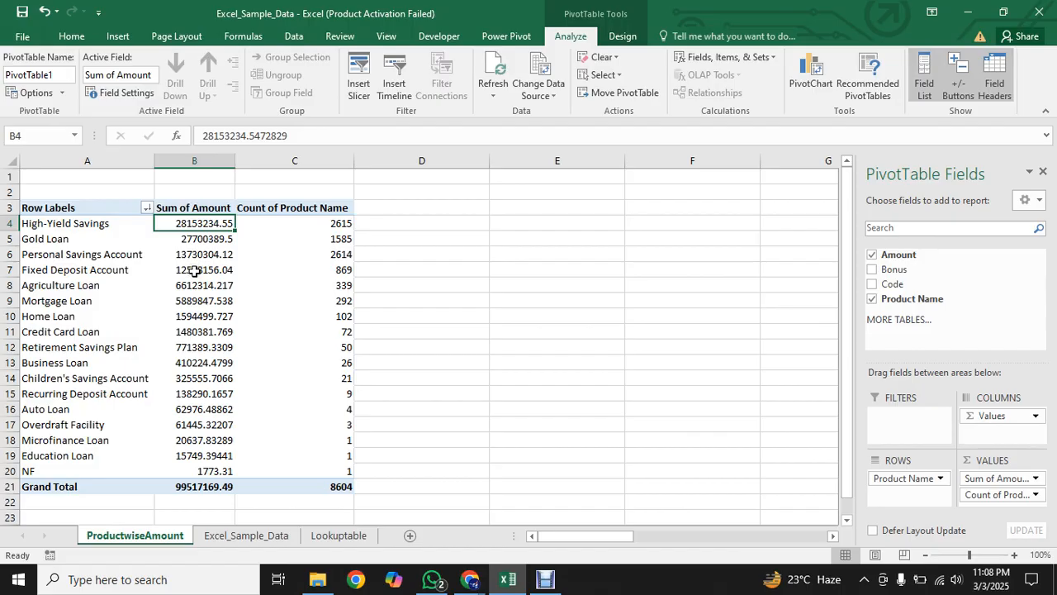
{"action": "left_click", "coordinate": [193, 272]}
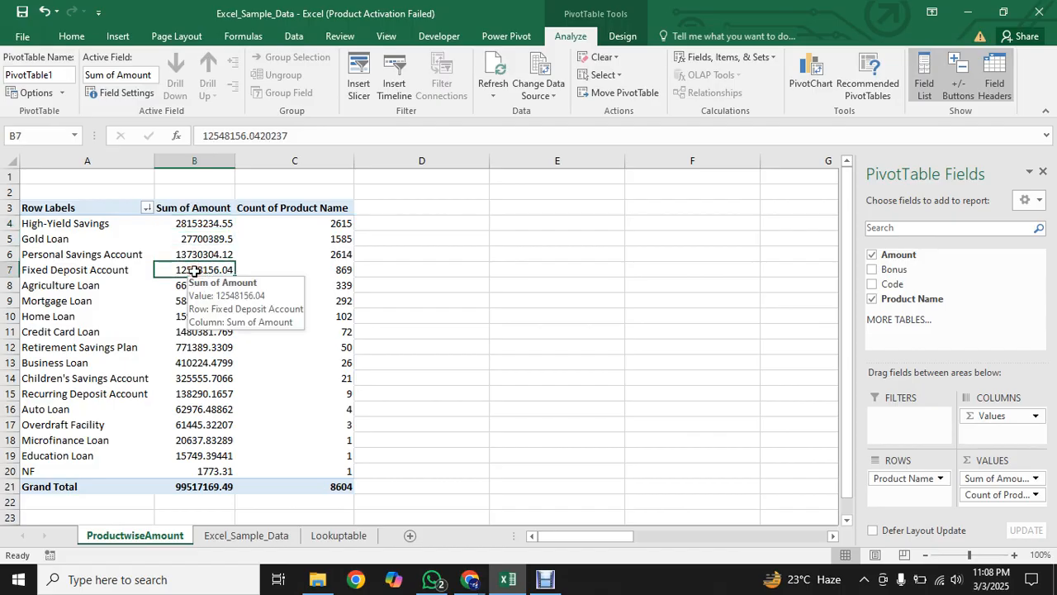
{"action": "left_click", "coordinate": [549, 380]}
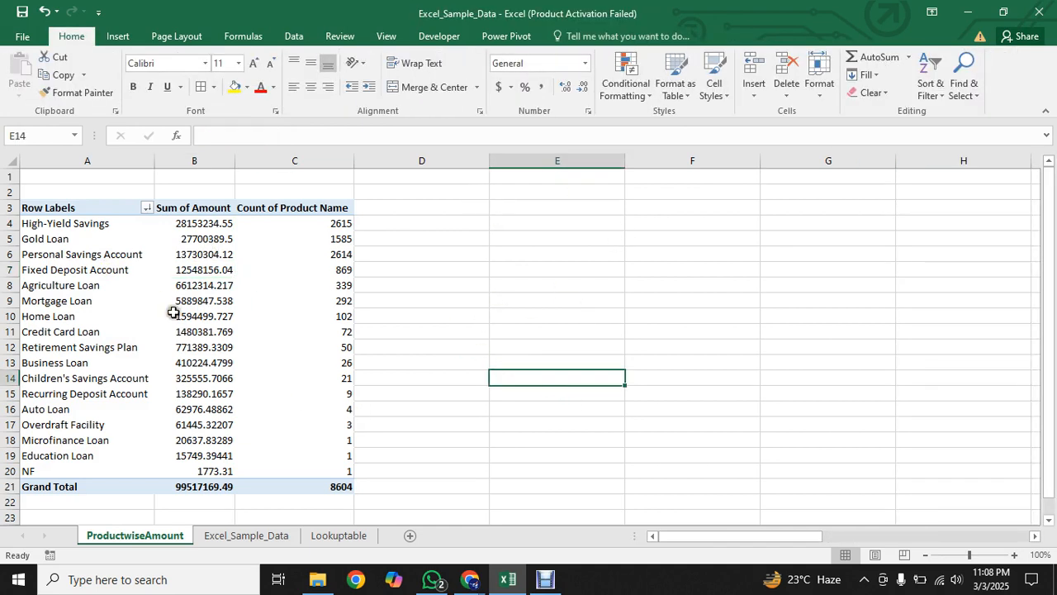
{"action": "left_click", "coordinate": [166, 287]}
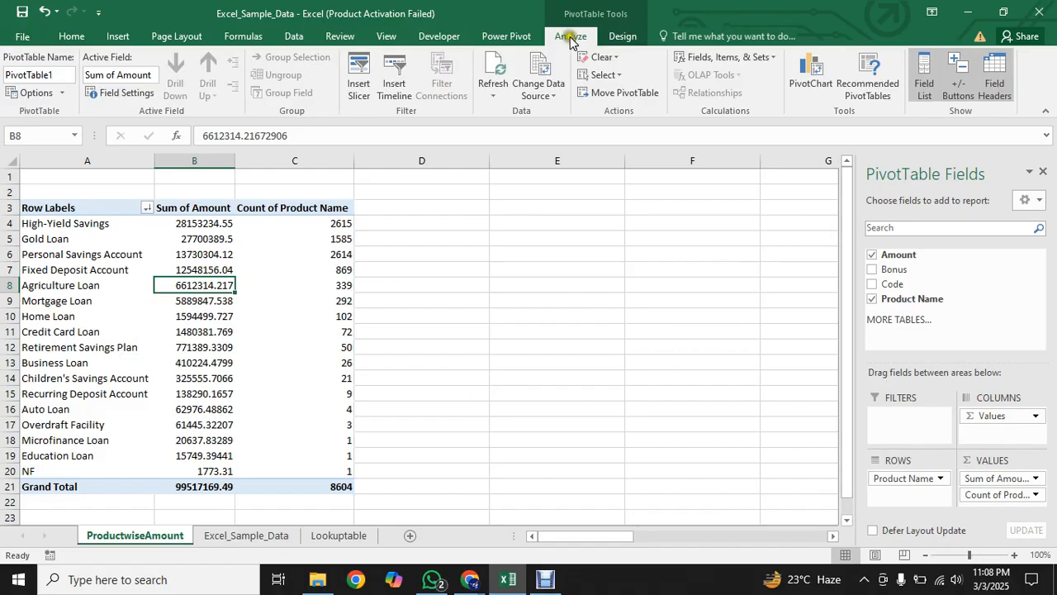
{"action": "left_click", "coordinate": [579, 264]}
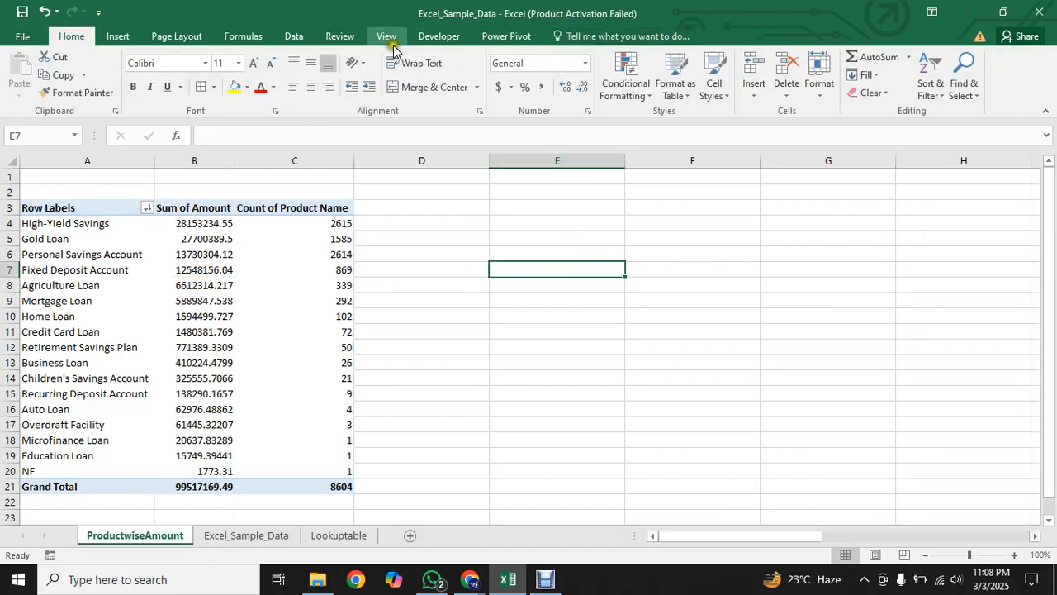
Step: Insert a Clustered Column PivotChart from the PivotTable and move it beside the table, over columns D to F
{"action": "left_click", "coordinate": [204, 284]}
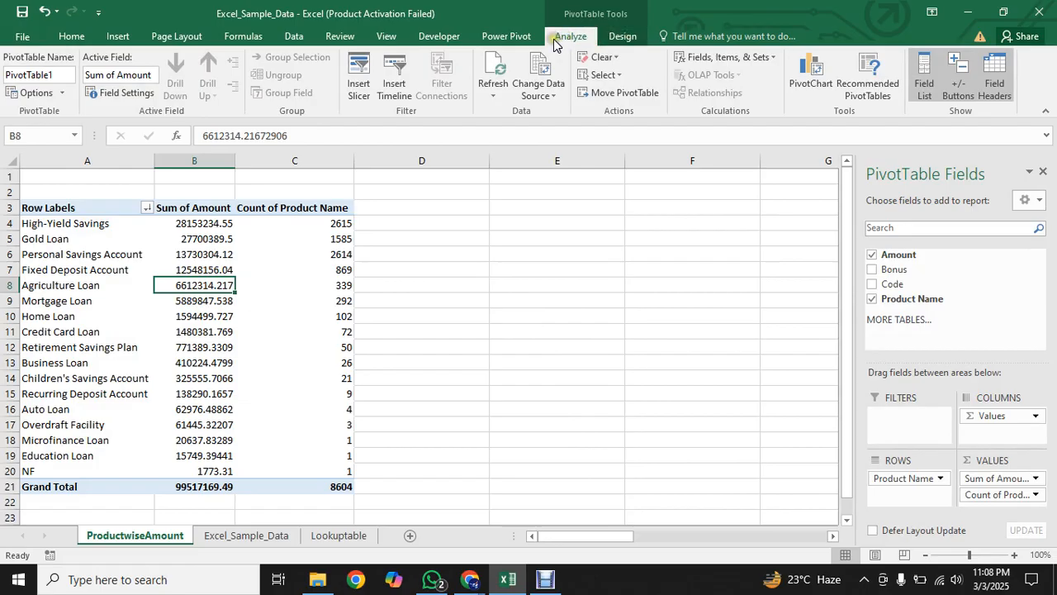
{"action": "left_click", "coordinate": [614, 40]}
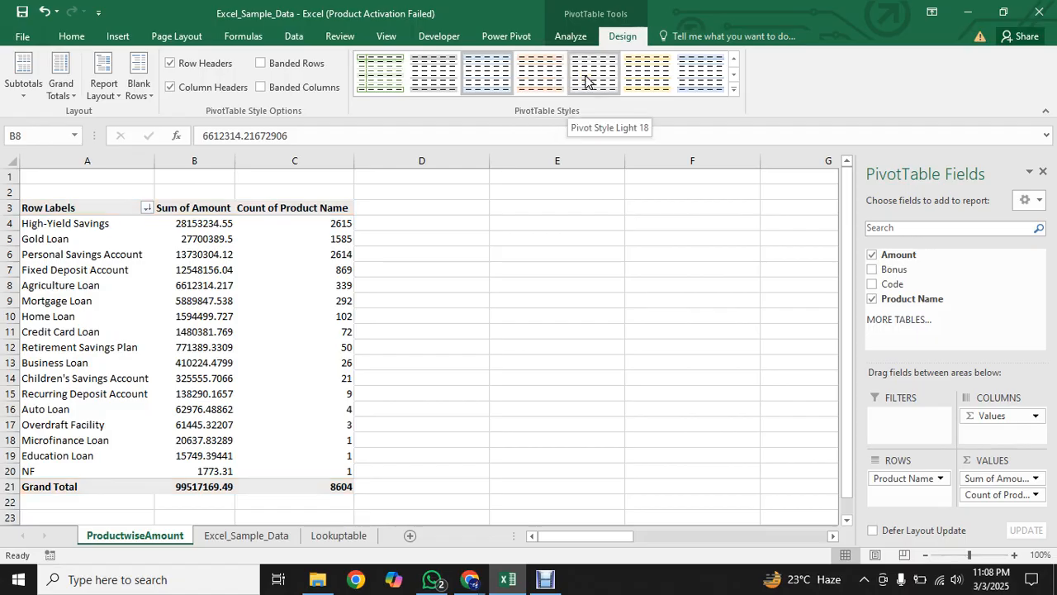
{"action": "left_click", "coordinate": [569, 37]}
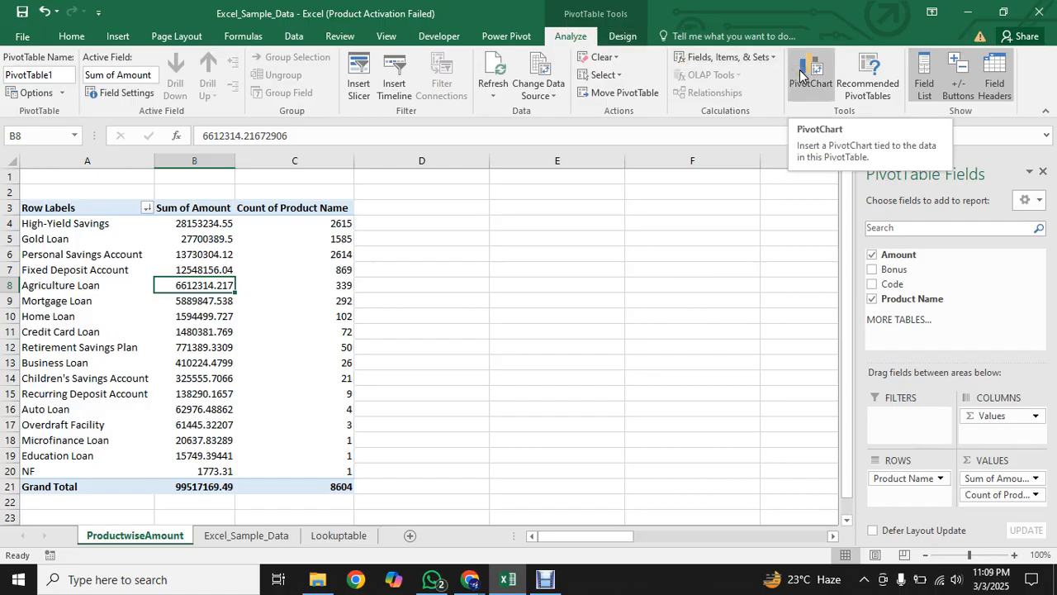
{"action": "left_click", "coordinate": [800, 75]}
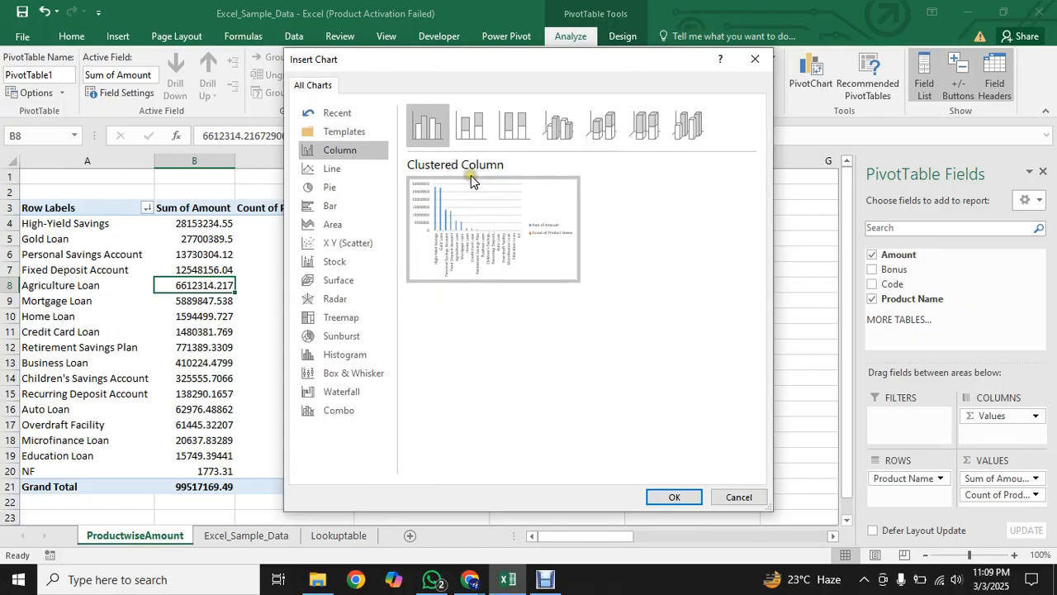
{"action": "left_click", "coordinate": [422, 128]}
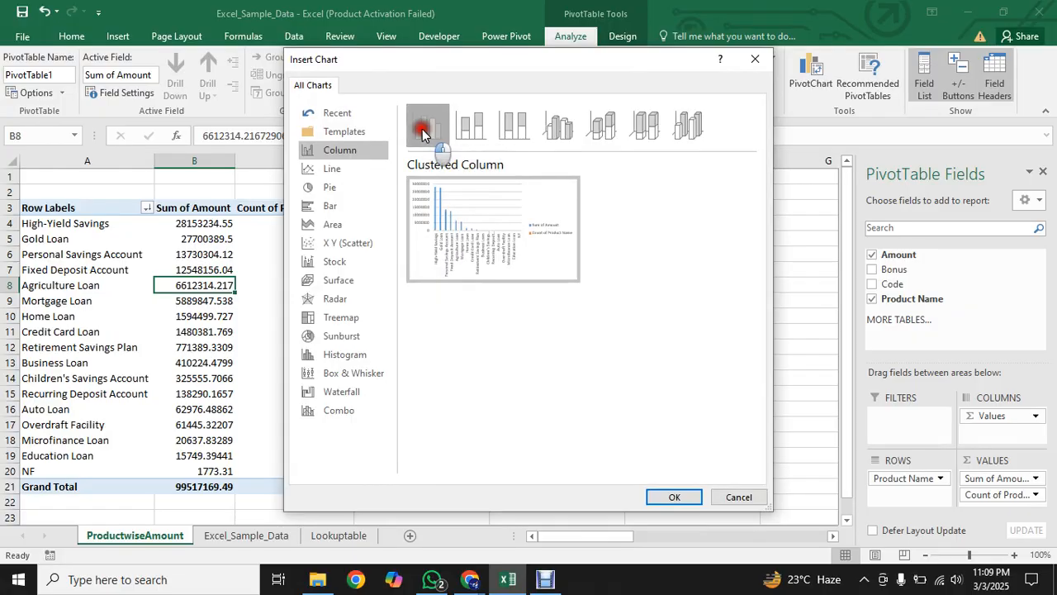
{"action": "left_click", "coordinate": [667, 497]}
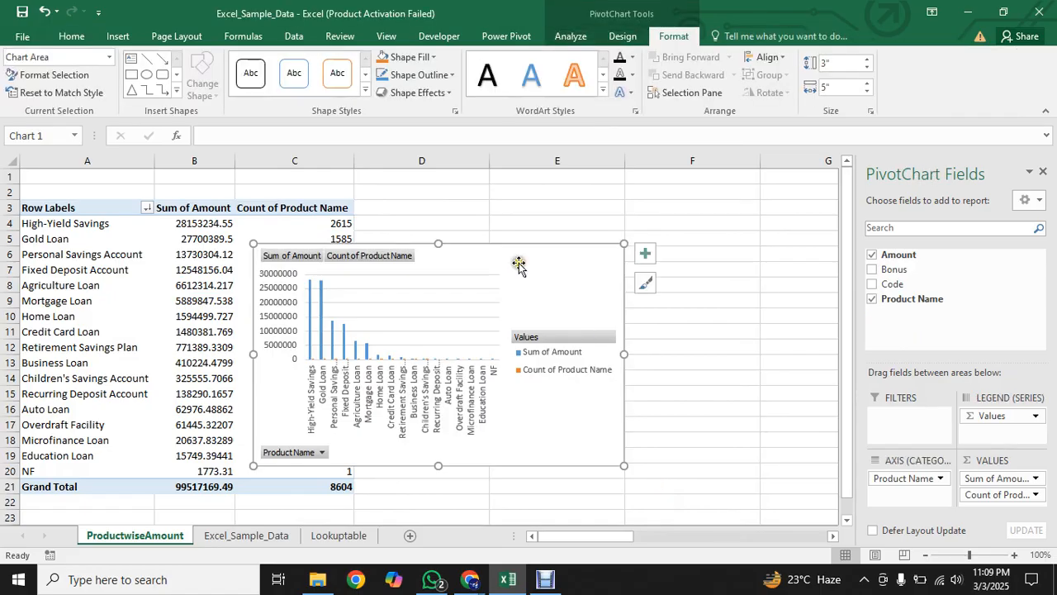
{"action": "left_click_drag", "start_coordinate": [503, 255], "coordinate": [633, 181]}
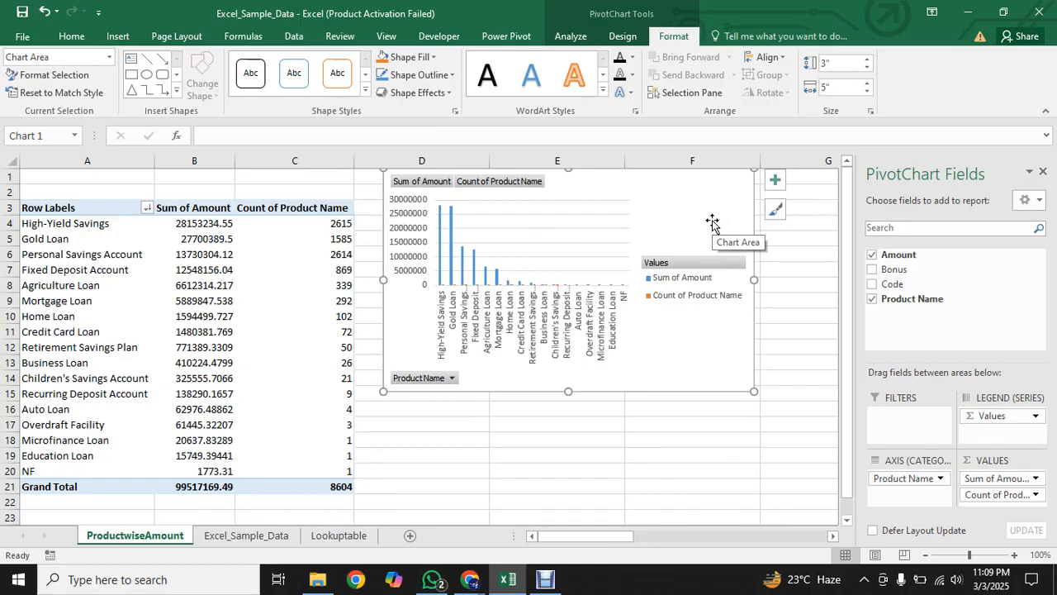
Step: Remove the Product Name count from the PivotChart's values and move the chart closer to the table, over columns C to F
{"action": "left_click", "coordinate": [1036, 495]}
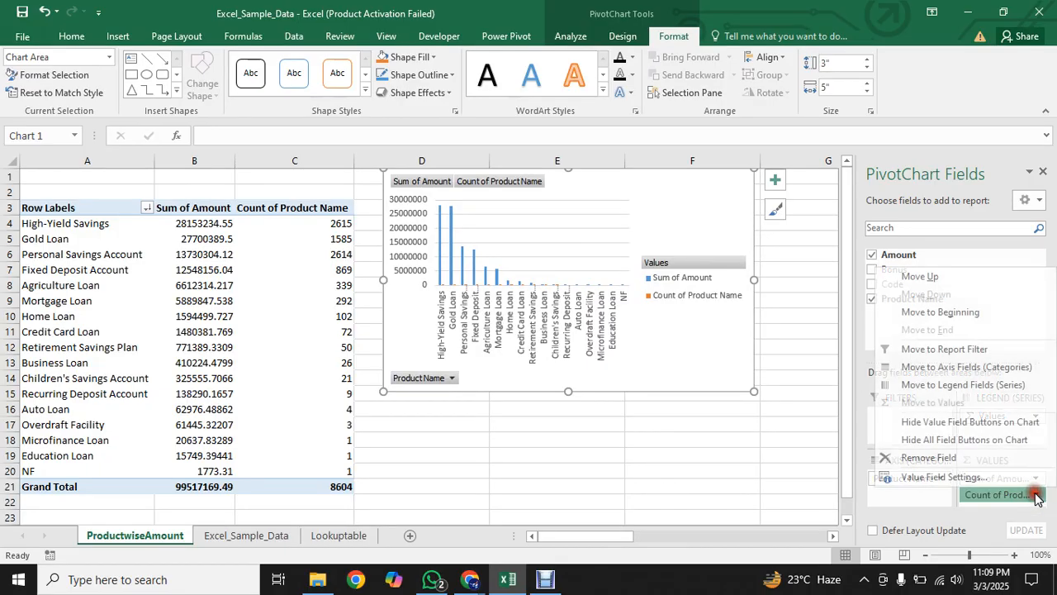
{"action": "left_click", "coordinate": [926, 458]}
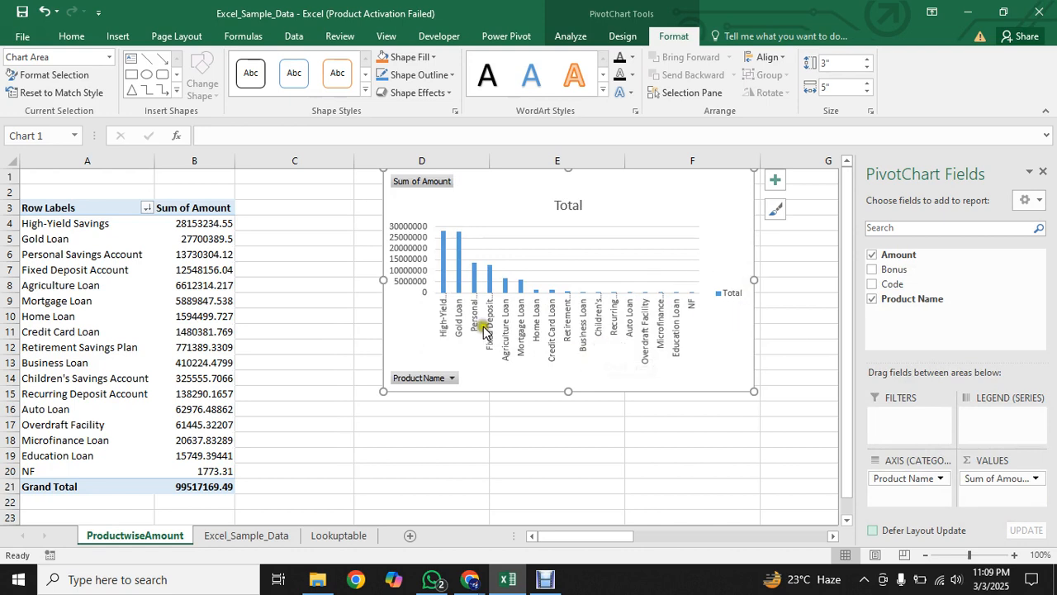
{"action": "left_click", "coordinate": [484, 183]}
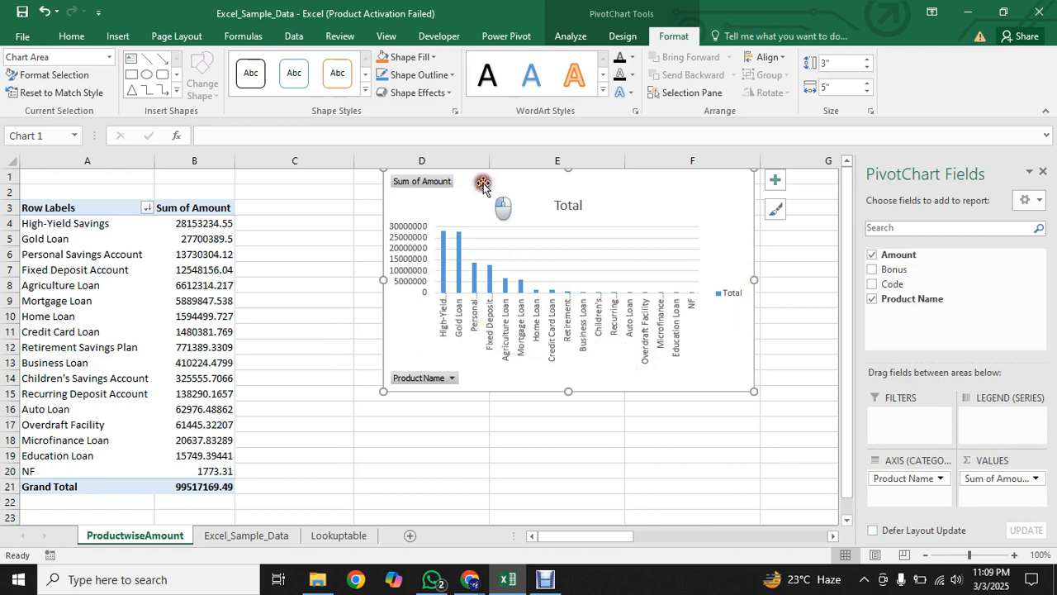
{"action": "left_click_drag", "start_coordinate": [483, 184], "coordinate": [392, 209]}
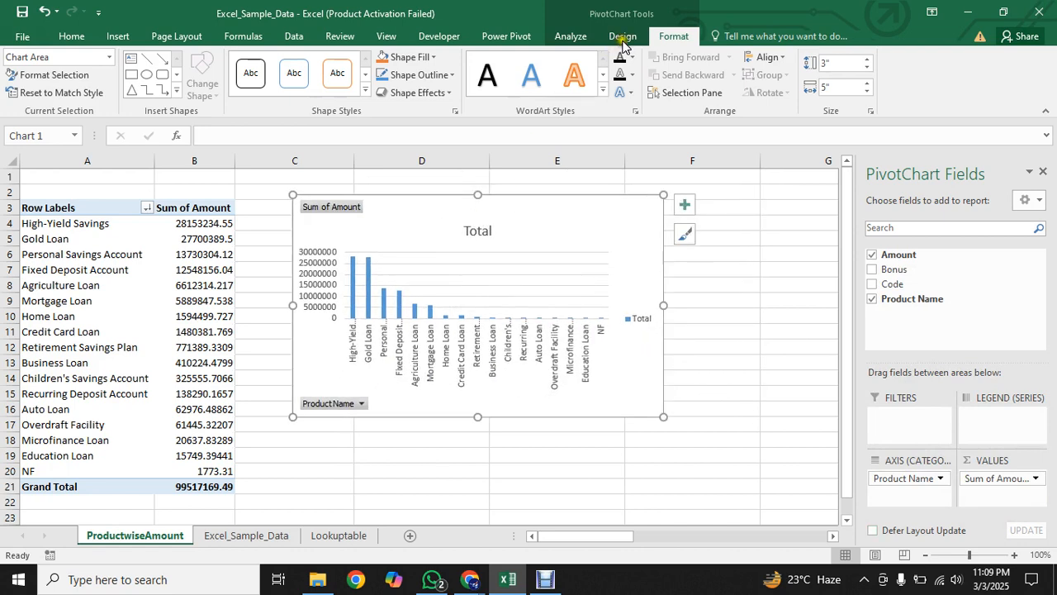
Step: Compare the contextual tools offered for the PivotTable and the PivotChart, and show the list of available chart elements
{"action": "left_click", "coordinate": [539, 220]}
{"action": "left_click", "coordinate": [780, 283]}
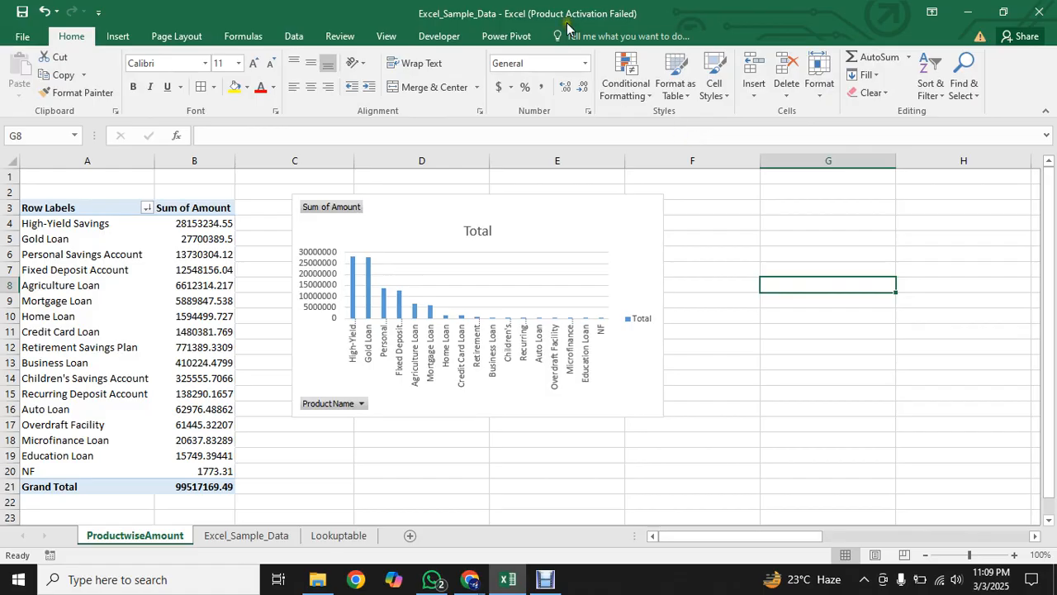
{"action": "left_click", "coordinate": [203, 254]}
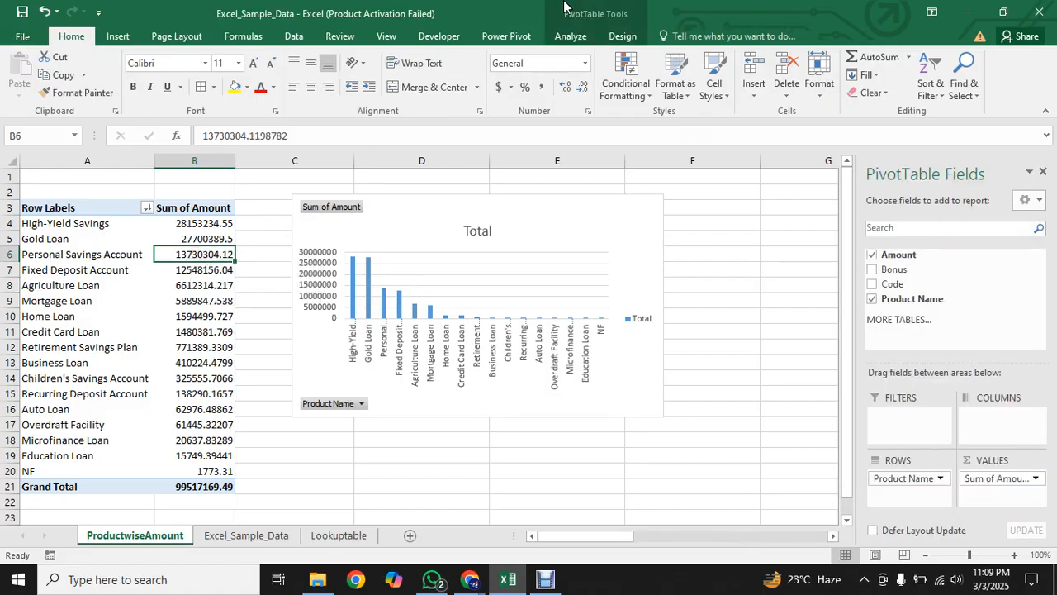
{"action": "left_click", "coordinate": [534, 235]}
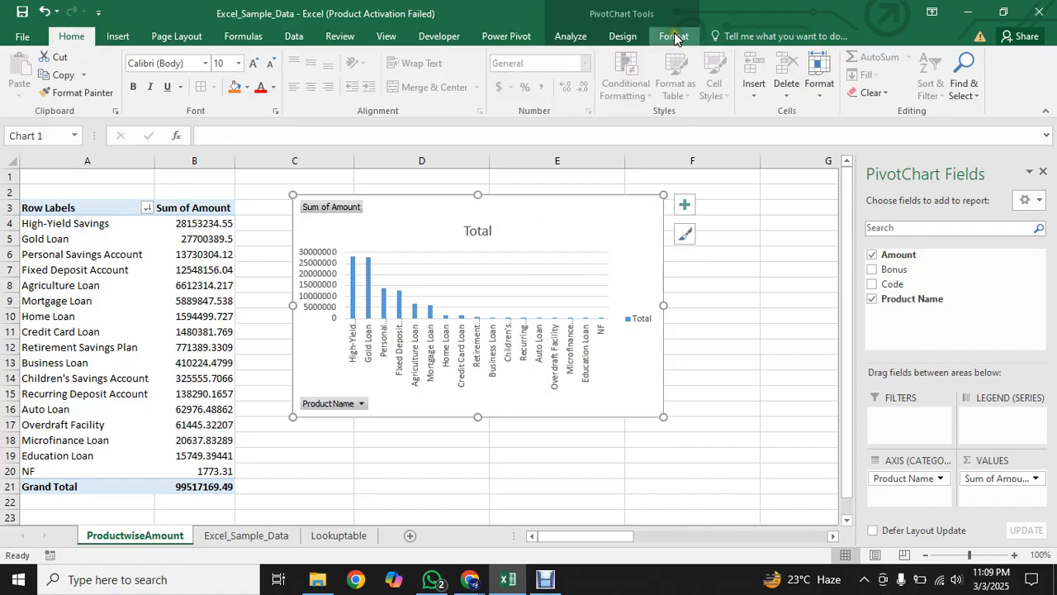
{"action": "left_click", "coordinate": [685, 207]}
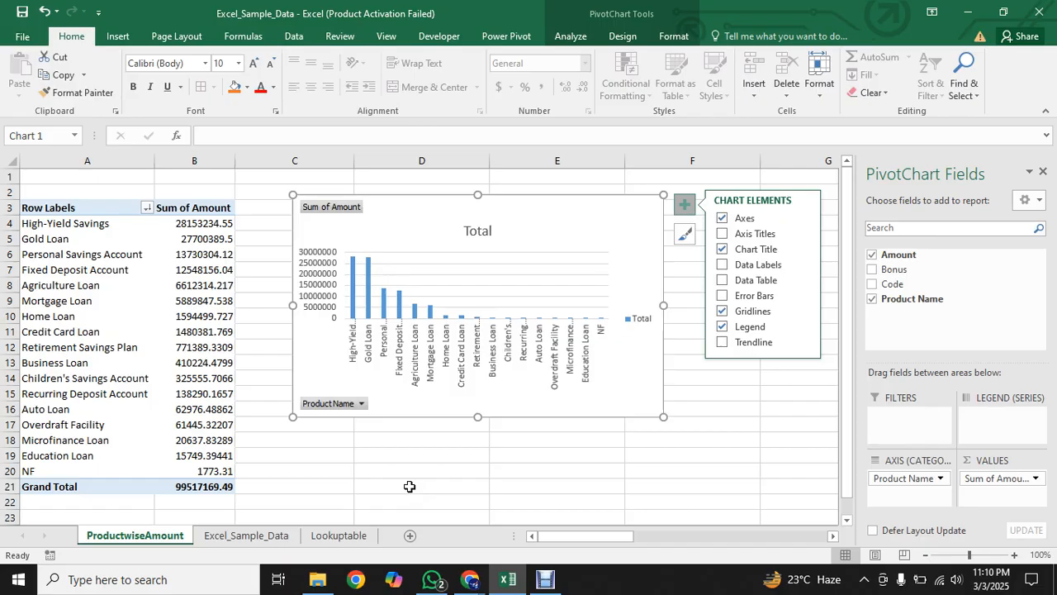
Step: Review the contributors list in the Google Meet call in Chrome and switch to Debut Video Capture
{"action": "left_click", "coordinate": [468, 583]}
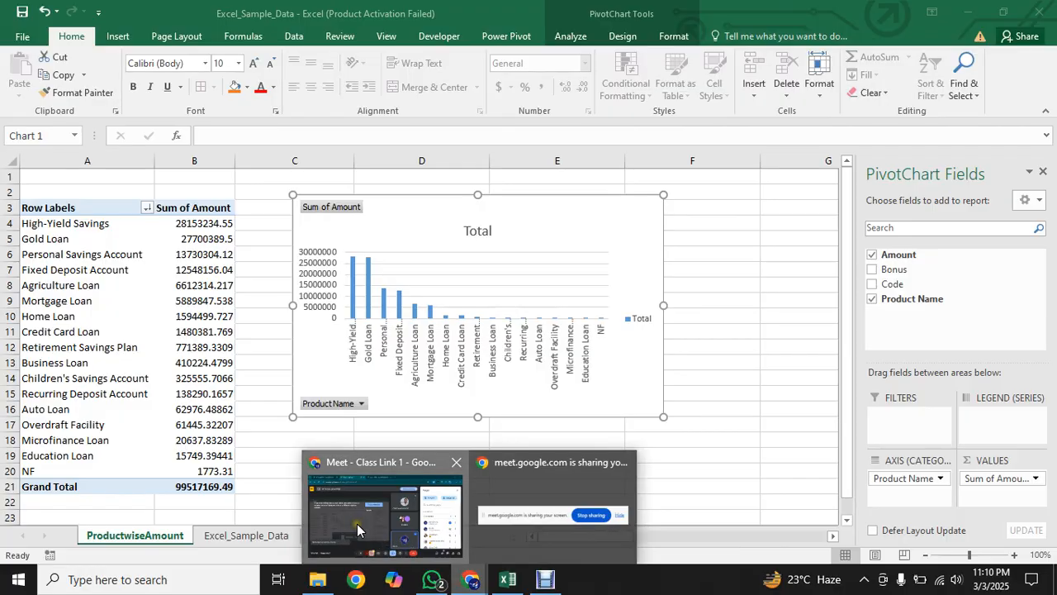
{"action": "left_click", "coordinate": [372, 508]}
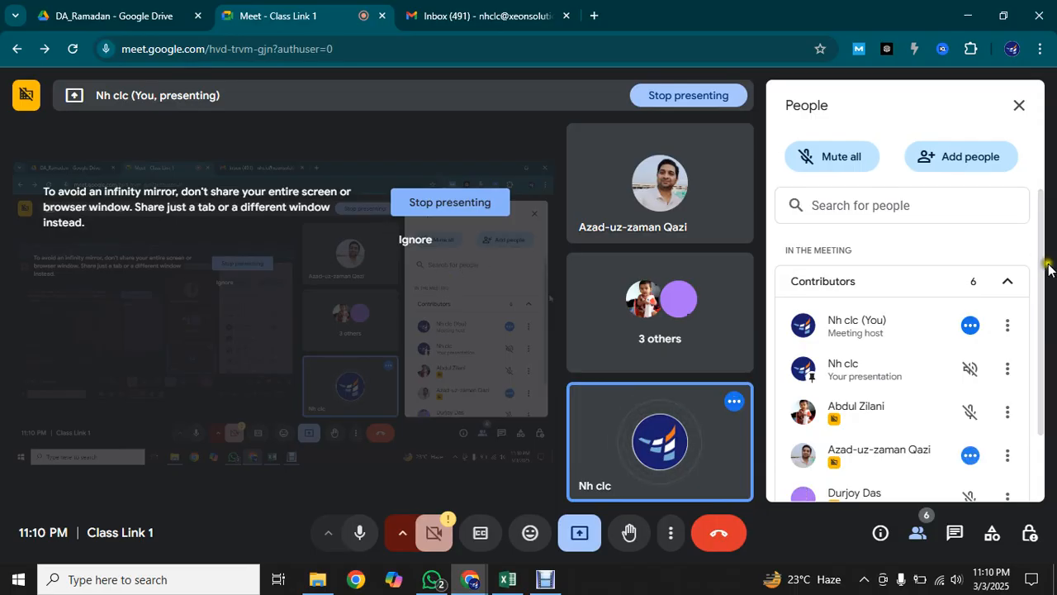
{"action": "scroll", "coordinate": [1045, 318], "scroll_direction": "down", "scroll_amount": 1}
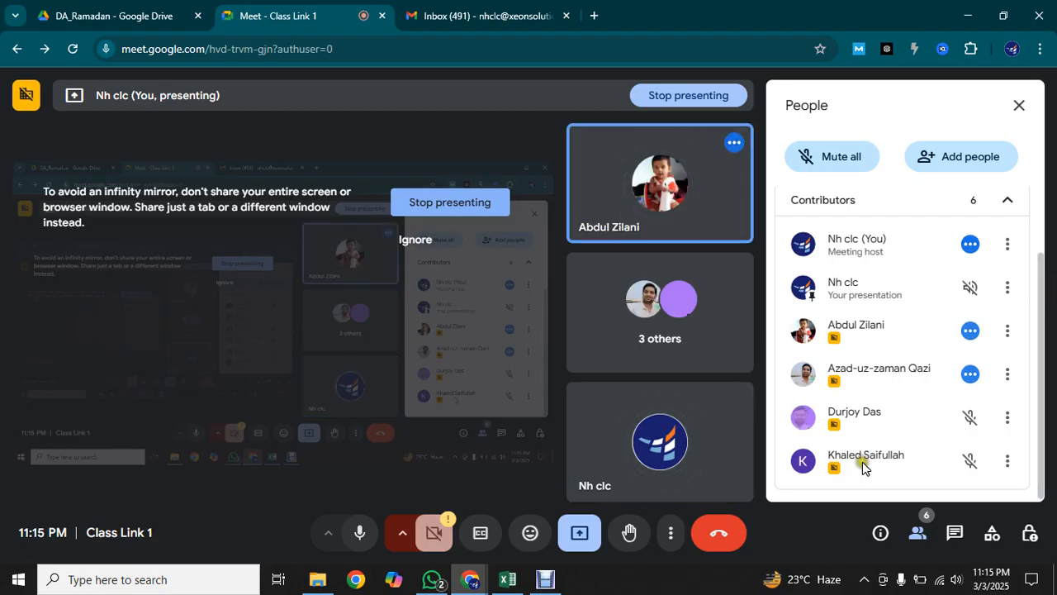
{"action": "left_click", "coordinate": [546, 580]}
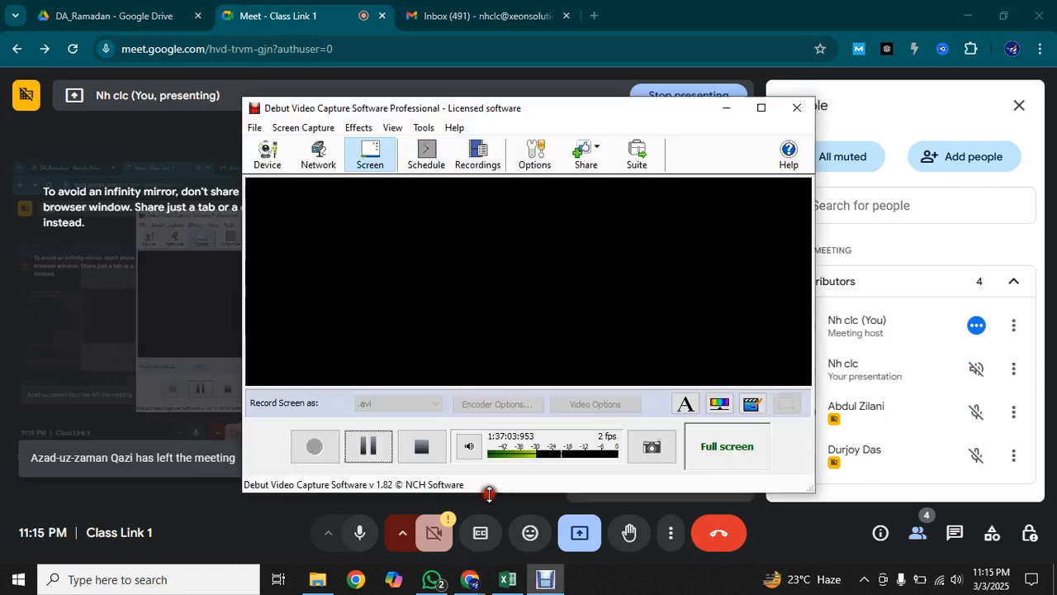